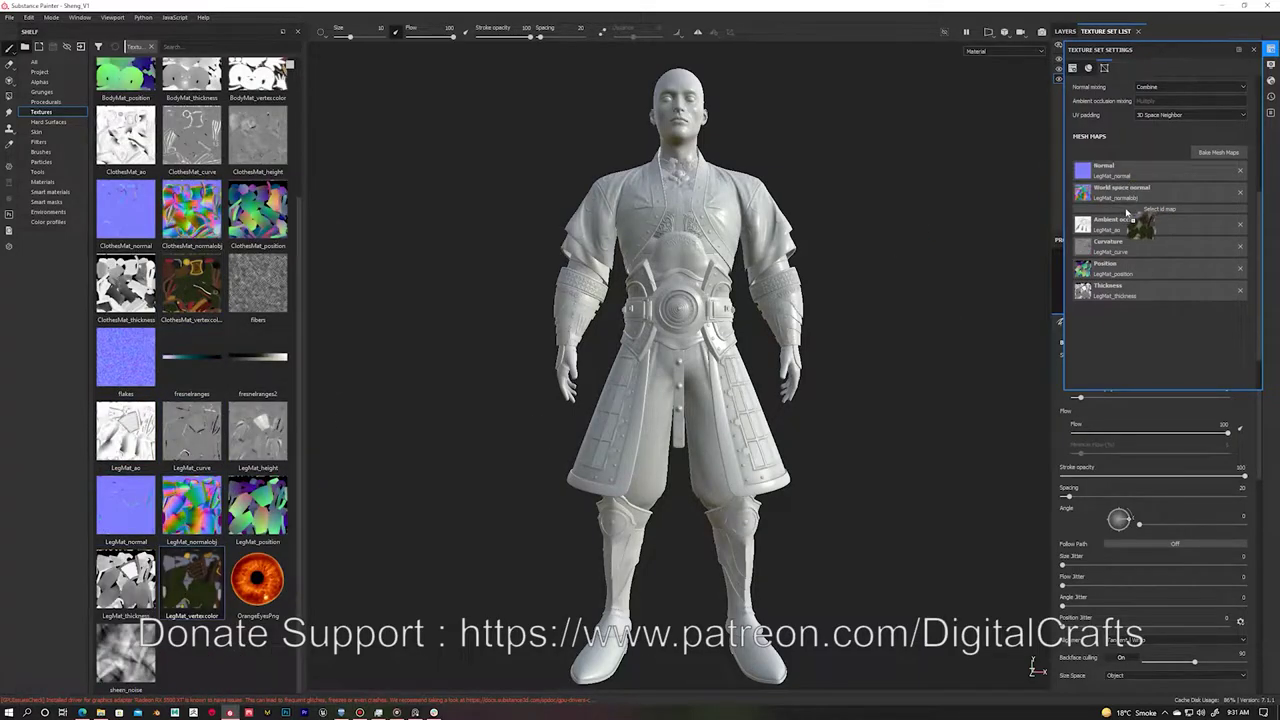
Step: Narrow the camera field of view to 31 to frame the head and chest closely
{"action": "left_click_drag", "start_coordinate": [1105, 259], "coordinate": [1090, 260]}
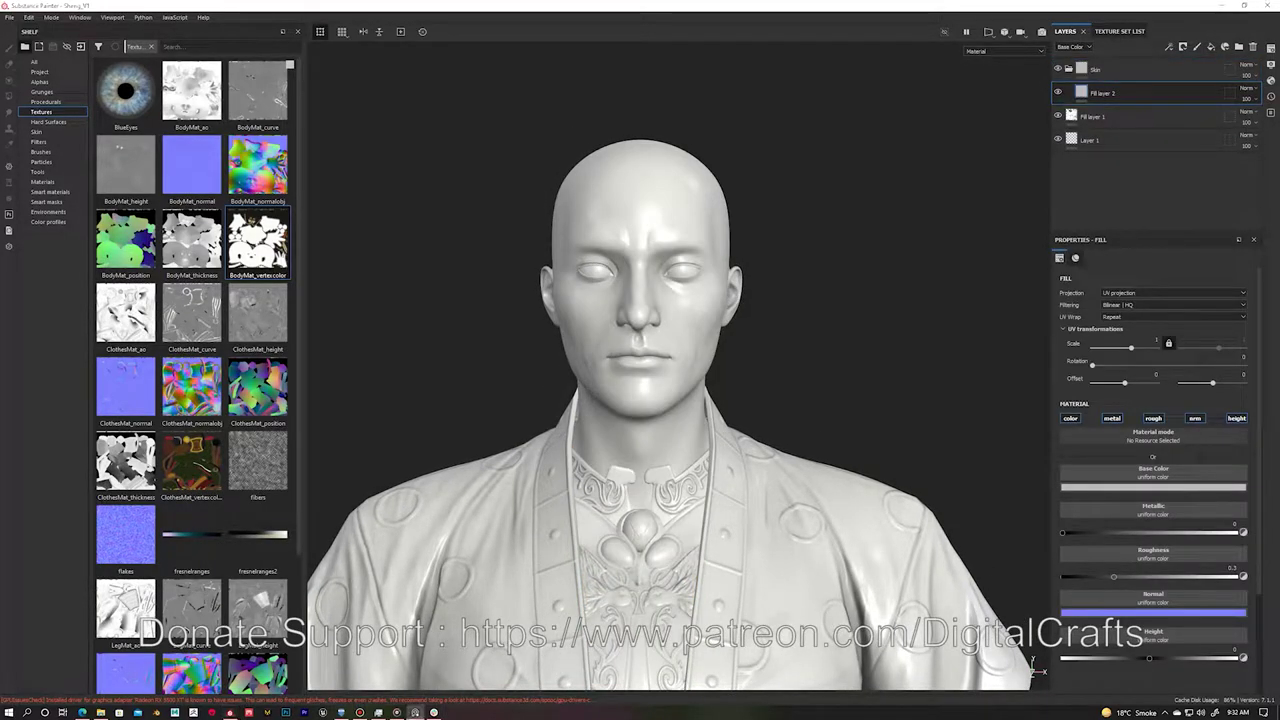
Step: Give Fill layer 2 a fine-tuned beige skin base colour, then begin masking the red copy layer
{"action": "left_click", "coordinate": [1131, 488]}
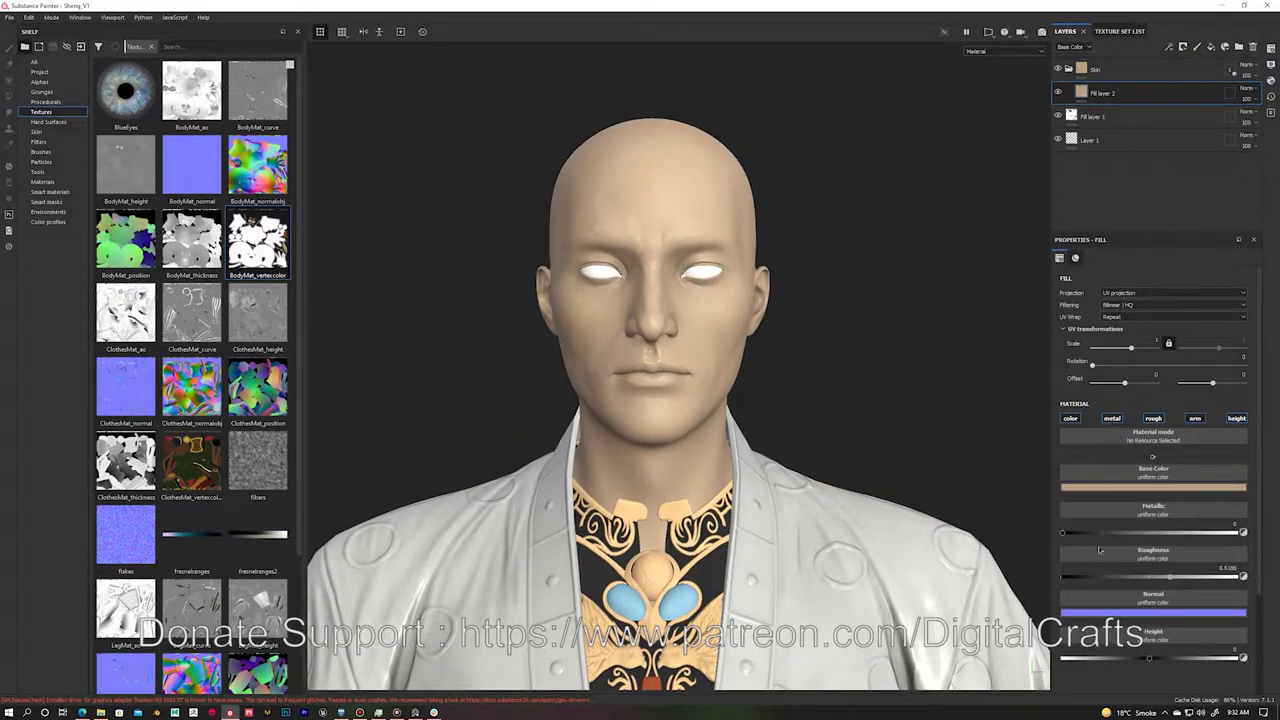
{"action": "left_click", "coordinate": [1150, 488]}
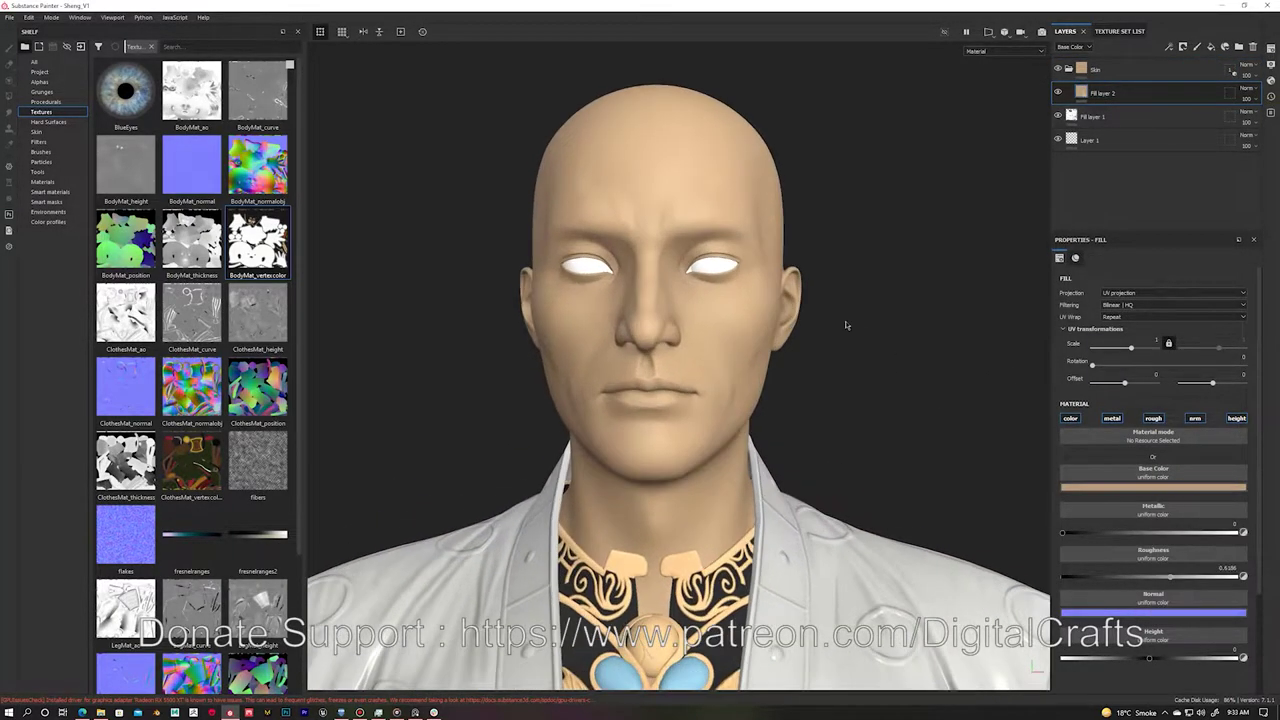
{"action": "scroll", "coordinate": [843, 323], "scroll_direction": "up", "scroll_amount": 2}
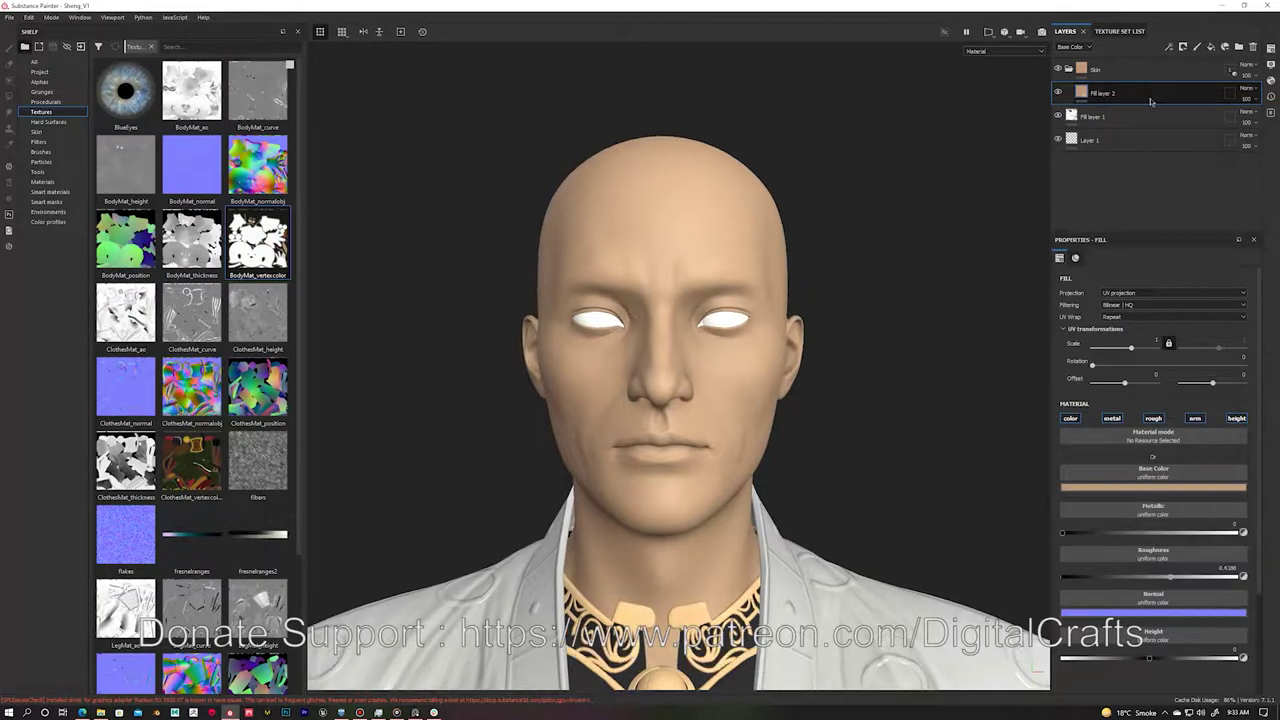
{"action": "left_click", "coordinate": [1130, 97]}
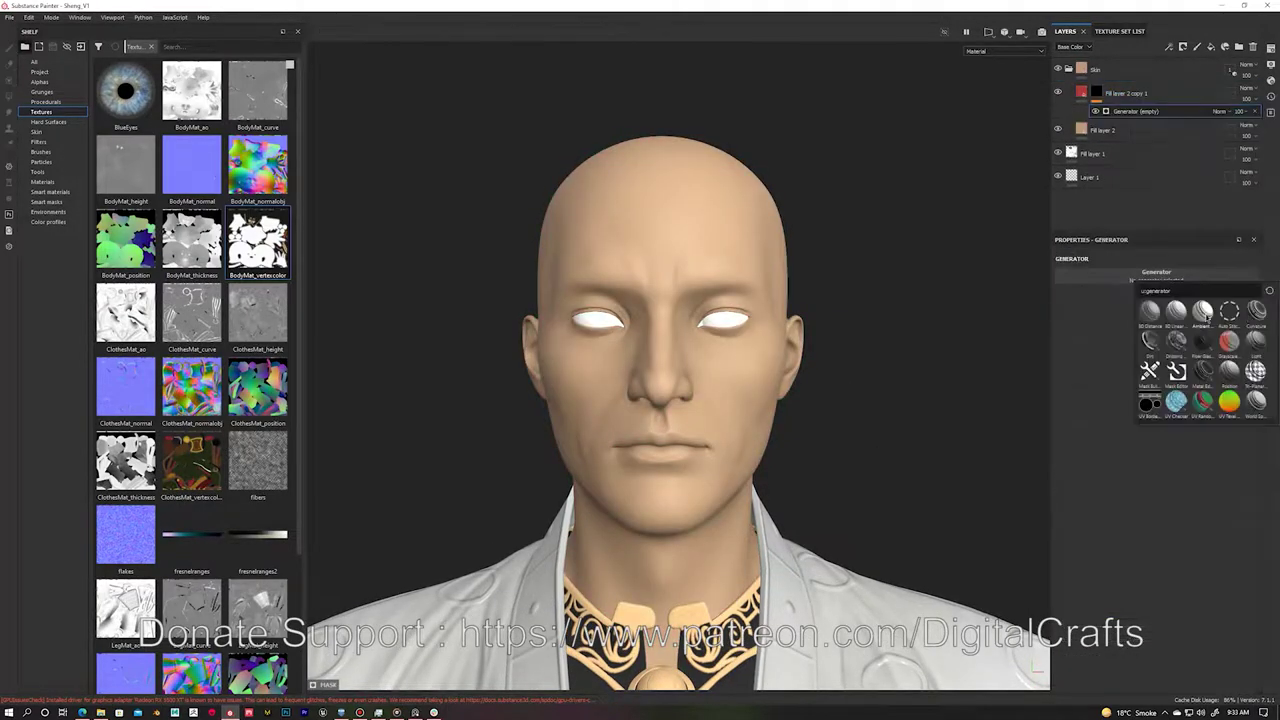
Step: Fill the red copy layer's mask with BnW Spots 2 noise
{"action": "left_click", "coordinate": [1150, 110]}
{"action": "left_click", "coordinate": [45, 101]}
{"action": "left_click_drag", "start_coordinate": [257, 240], "coordinate": [1153, 421]}
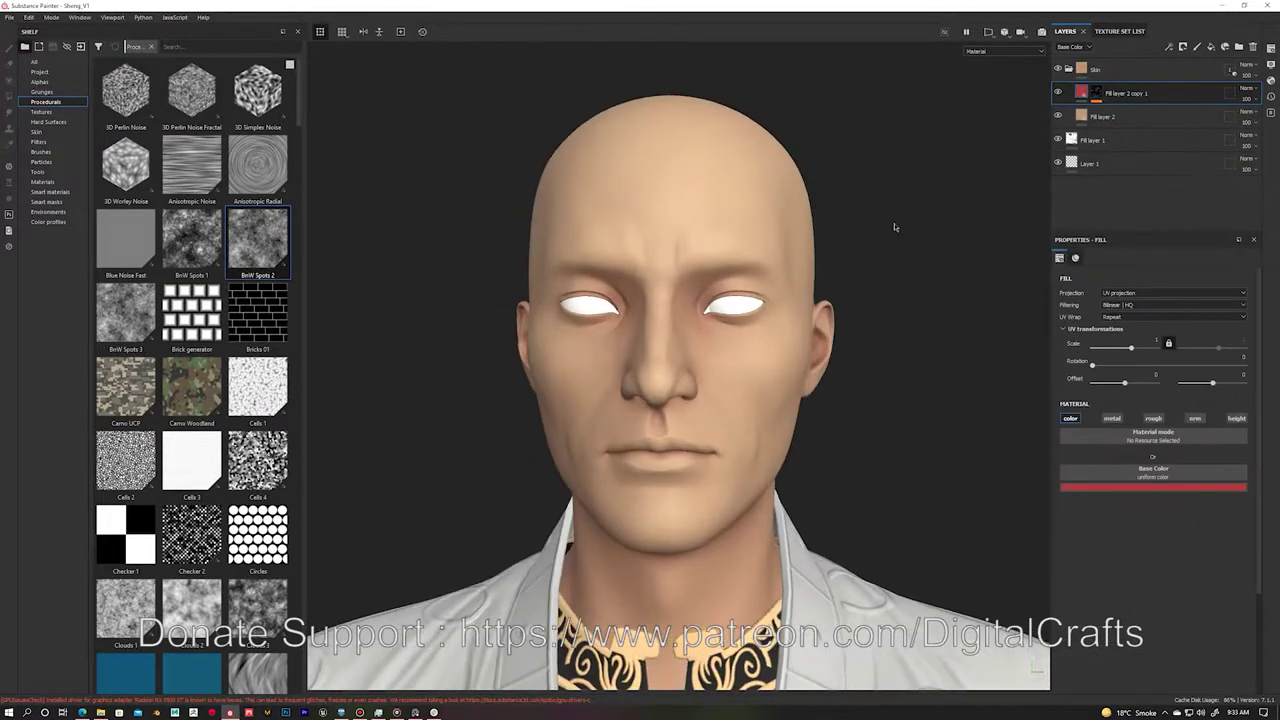
Step: Create a black-masked copy of the red layer and paint blush on cheeks and nose
{"action": "right_click", "coordinate": [1230, 93]}
{"action": "left_click", "coordinate": [1140, 200]}
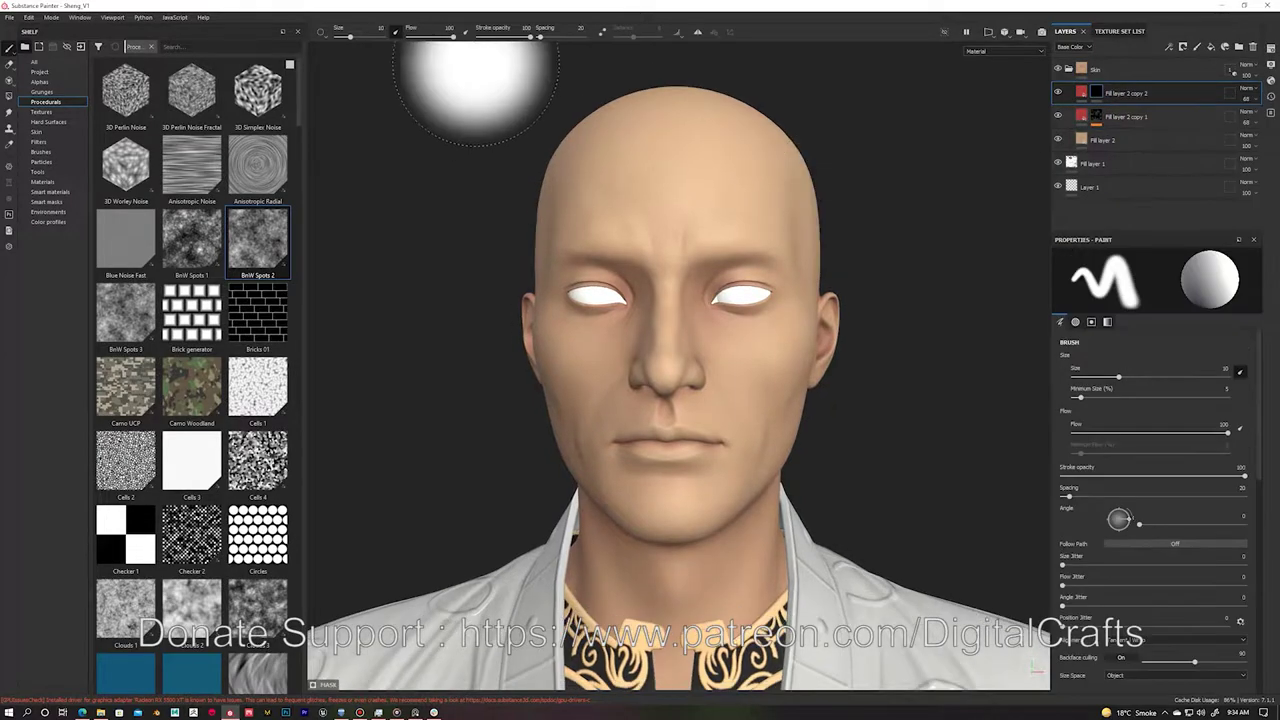
{"action": "key", "text": "l"}
{"action": "mouse_move", "coordinate": [836, 435]}
{"action": "left_mouse_down", "text": "alt"}
{"action": "mouse_move", "coordinate": [795, 395]}
{"action": "mouse_move", "coordinate": [773, 449]}
{"action": "left_mouse_up", "text": "alt"}
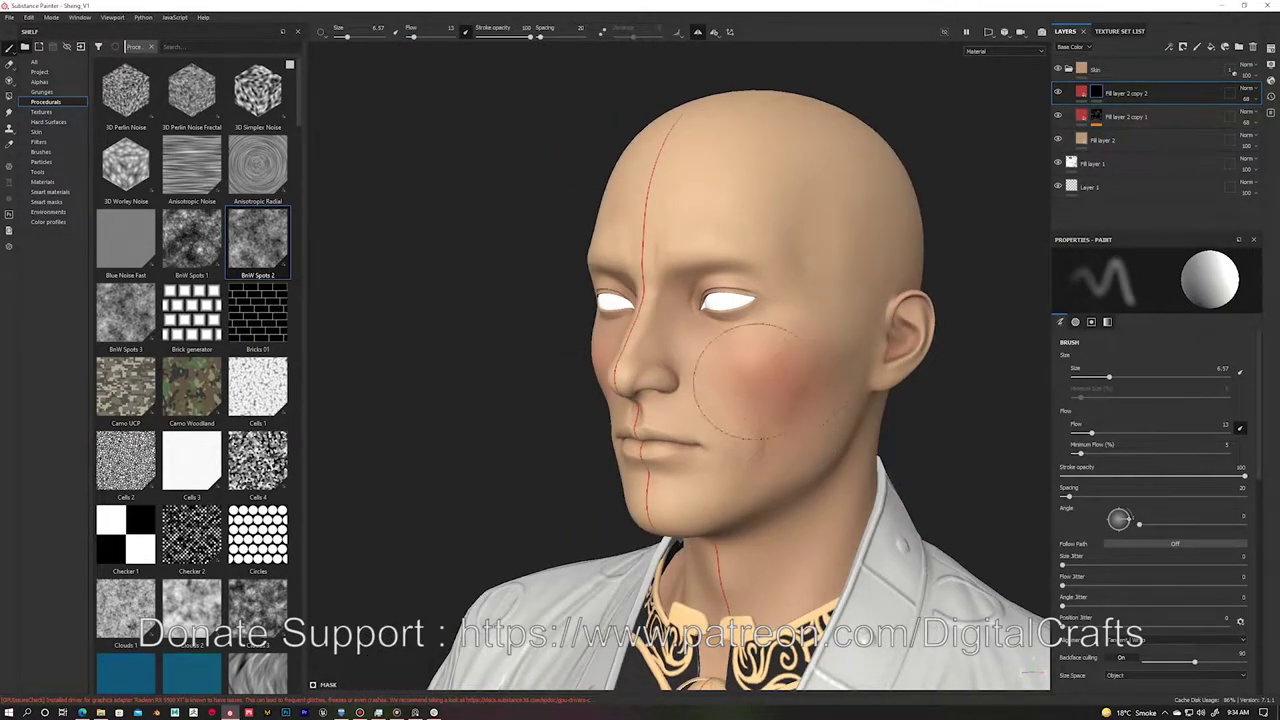
{"action": "mouse_move", "coordinate": [714, 386]}
{"action": "left_mouse_down", "text": "alt"}
{"action": "mouse_move", "coordinate": [834, 437]}
{"action": "mouse_move", "coordinate": [665, 378]}
{"action": "mouse_move", "coordinate": [720, 350]}
{"action": "mouse_move", "coordinate": [803, 172]}
{"action": "left_mouse_up", "text": "alt"}
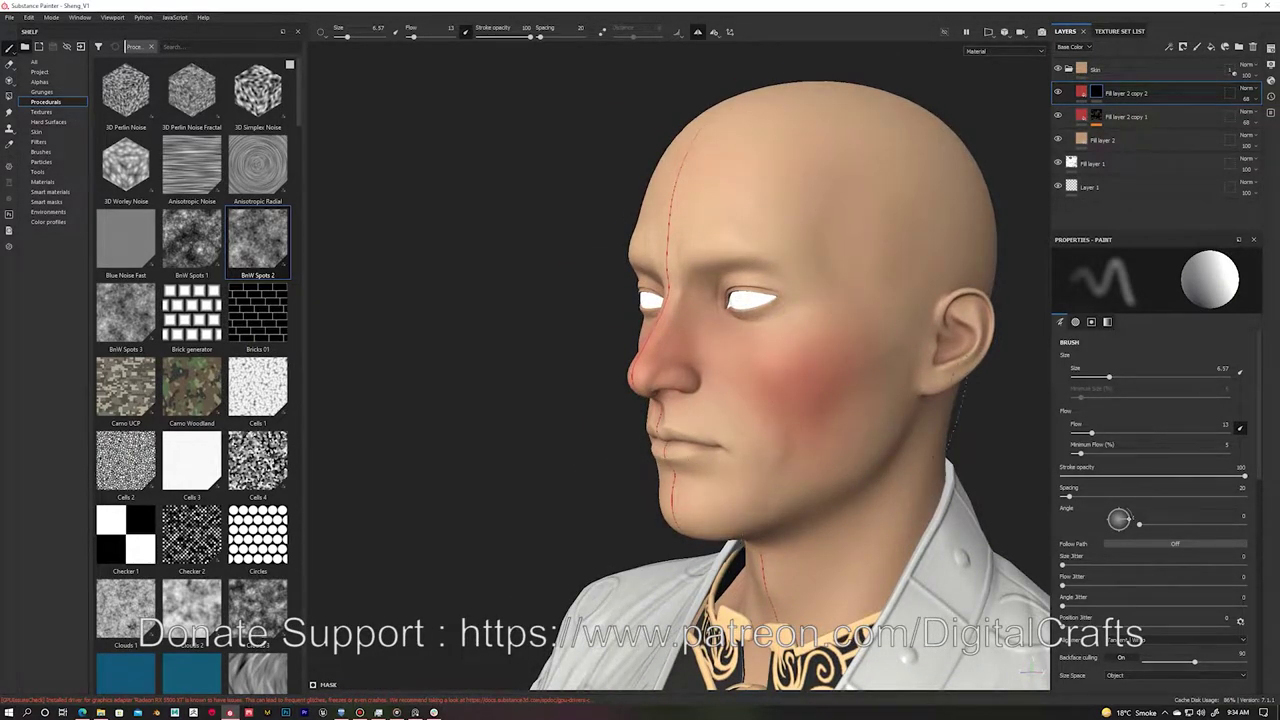
{"action": "left_click_drag", "start_coordinate": [958, 400], "coordinate": [743, 265], "text": "alt"}
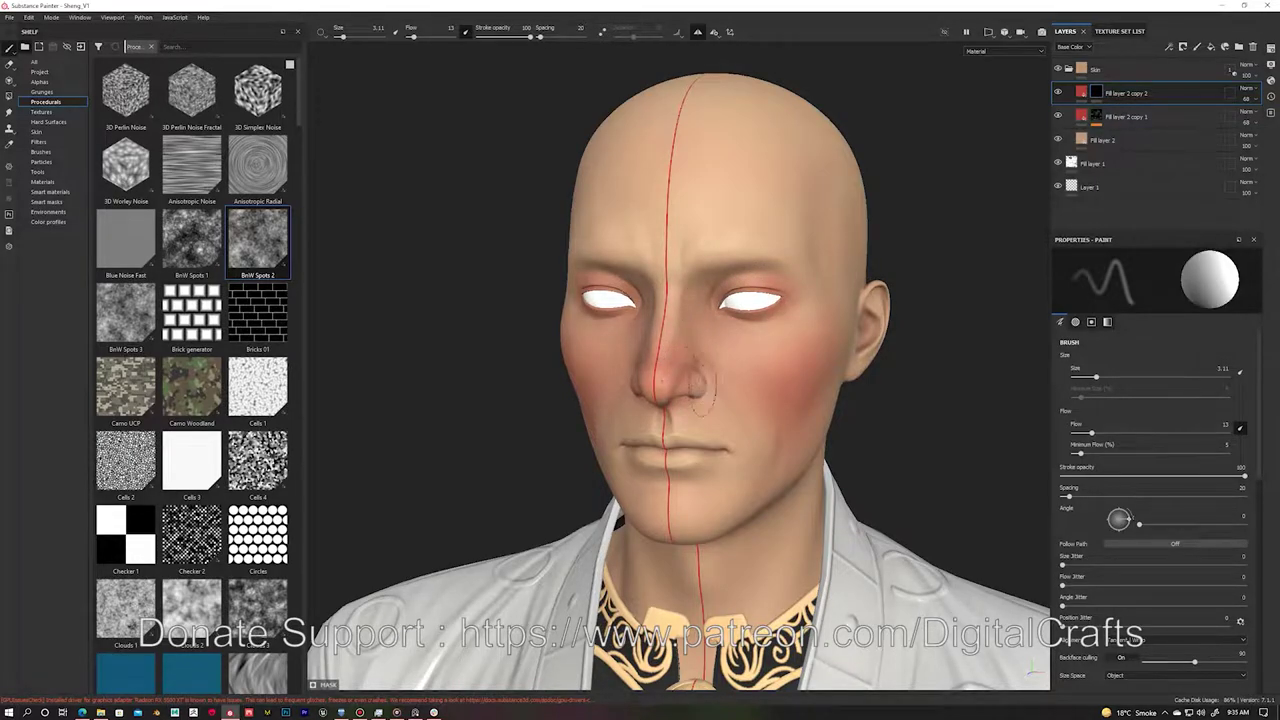
{"action": "left_click_drag", "start_coordinate": [668, 350], "coordinate": [760, 340], "text": "alt"}
{"action": "left_click", "coordinate": [1096, 93]}
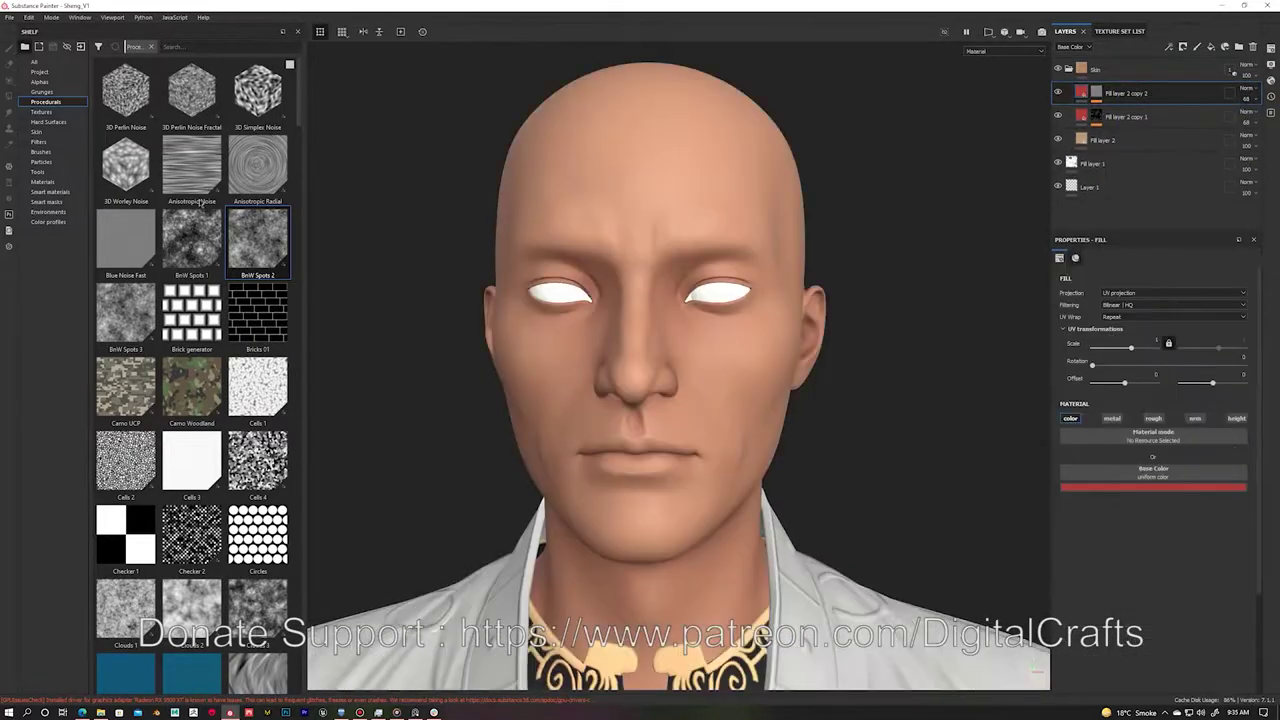
Step: Add a BnW Spots 1 fill at scale 3.35 in Multiply to the blush mask, then duplicate it
{"action": "left_click_drag", "start_coordinate": [1135, 478], "coordinate": [1150, 486]}
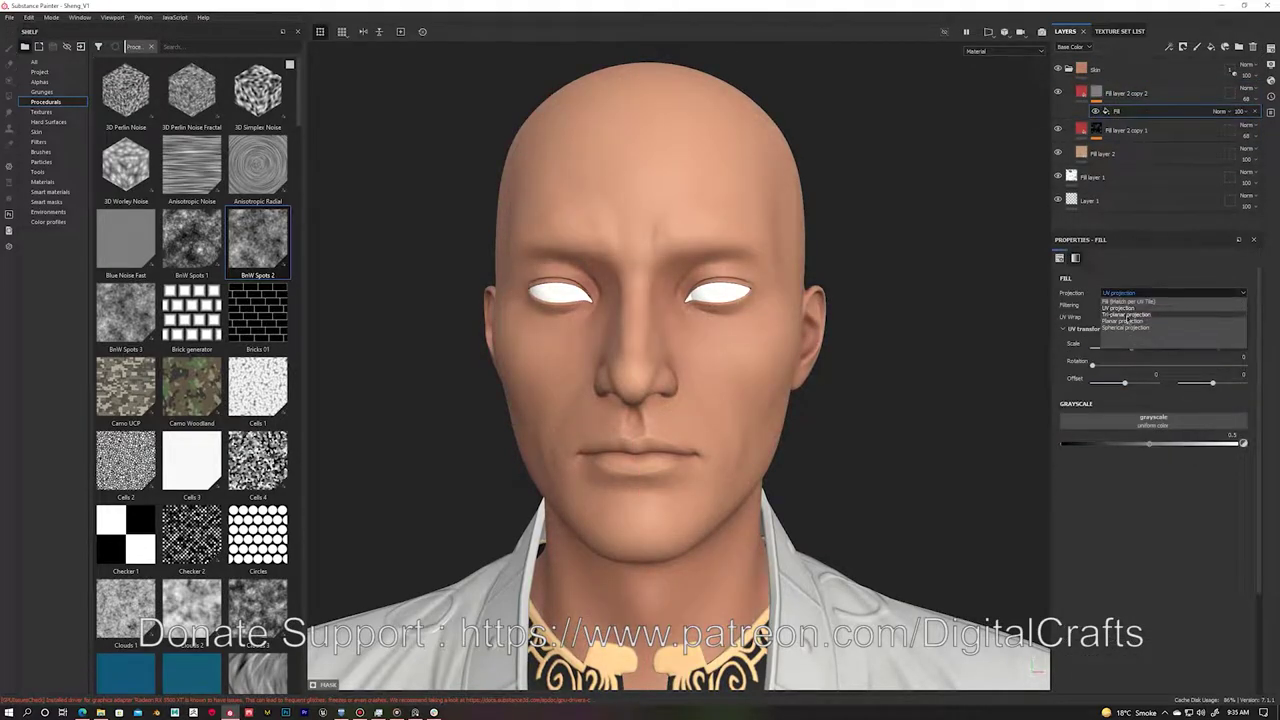
{"action": "left_click_drag", "start_coordinate": [182, 232], "coordinate": [1153, 432]}
{"action": "left_click_drag", "start_coordinate": [1131, 365], "coordinate": [1135, 367]}
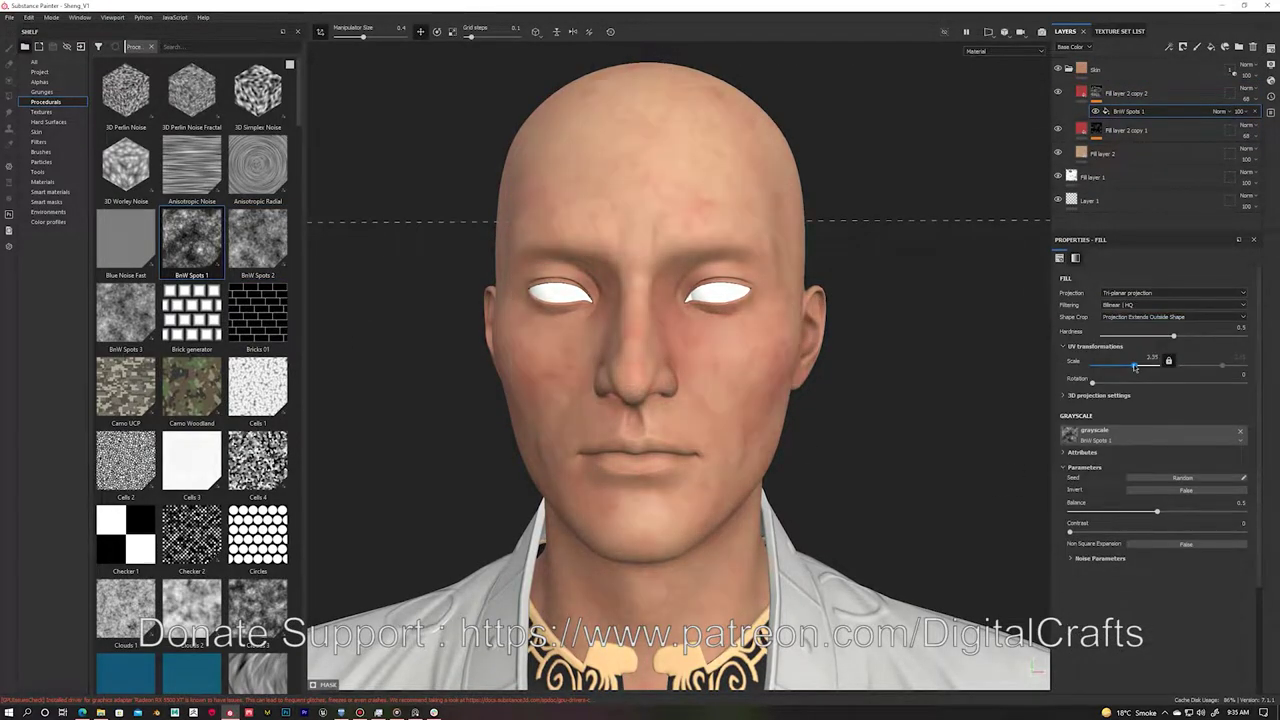
{"action": "left_click", "coordinate": [1220, 111]}
{"action": "left_click", "coordinate": [1241, 120]}
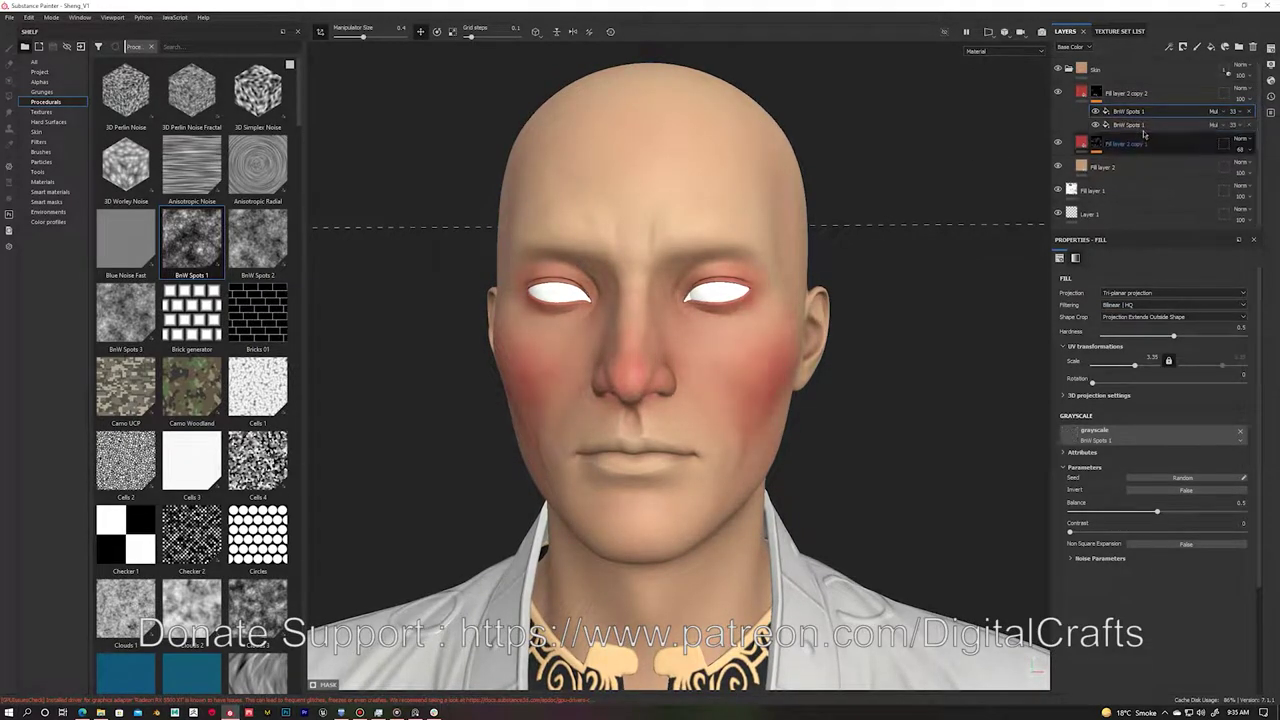
{"action": "key", "text": "ctrl+d"}
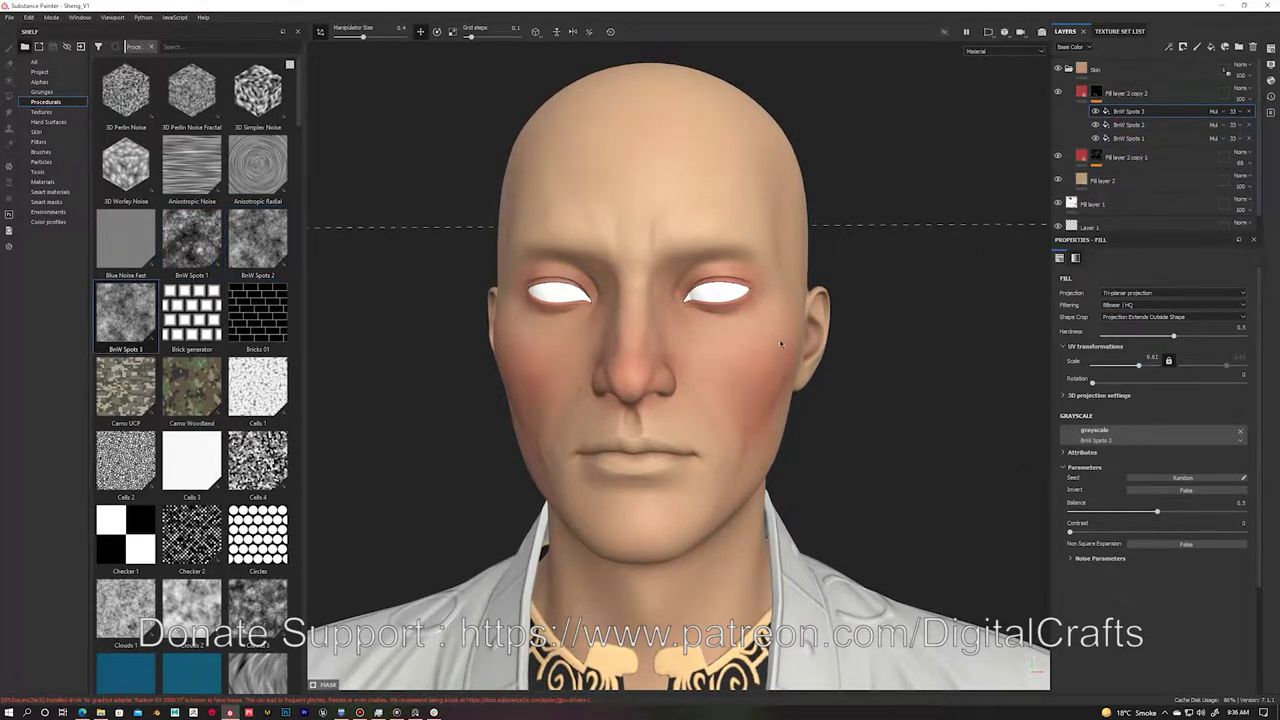
Step: Enlarge the duplicated spots' scale, check the blush, and duplicate the blush layer as copy 3
{"action": "left_click_drag", "start_coordinate": [781, 344], "coordinate": [767, 336], "text": "alt"}
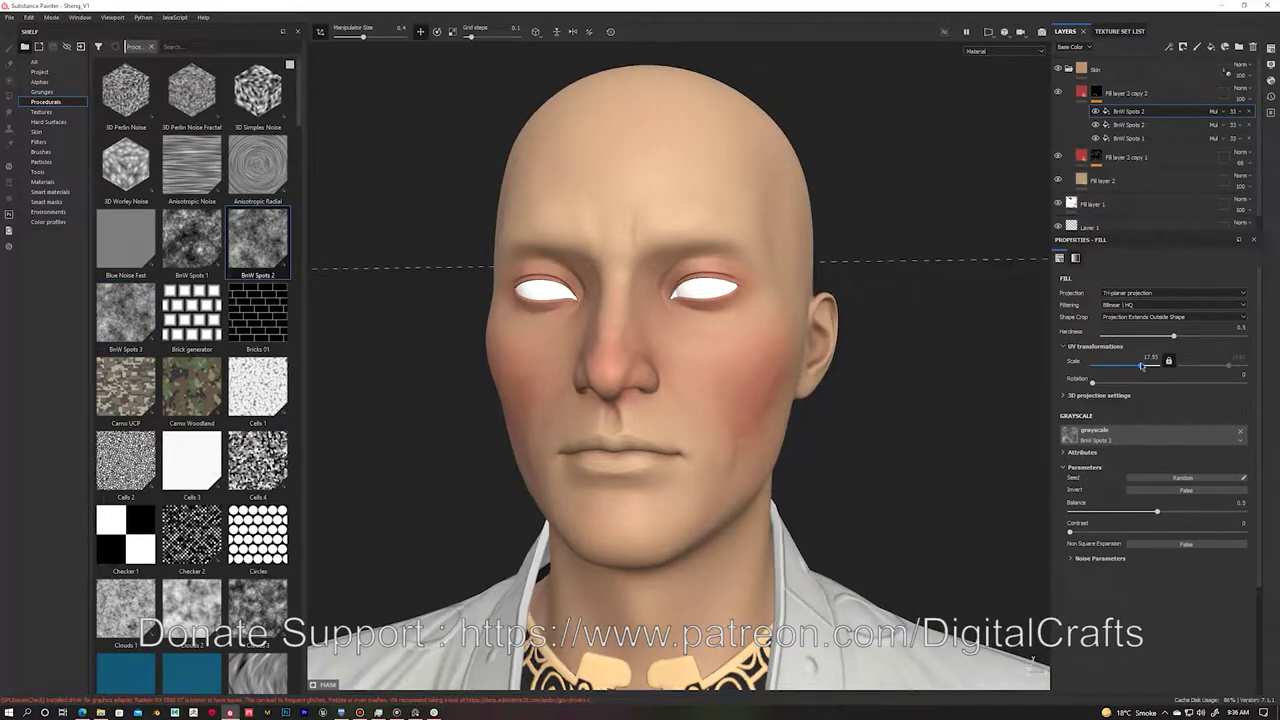
{"action": "left_click_drag", "start_coordinate": [676, 388], "coordinate": [1175, 107], "text": "alt"}
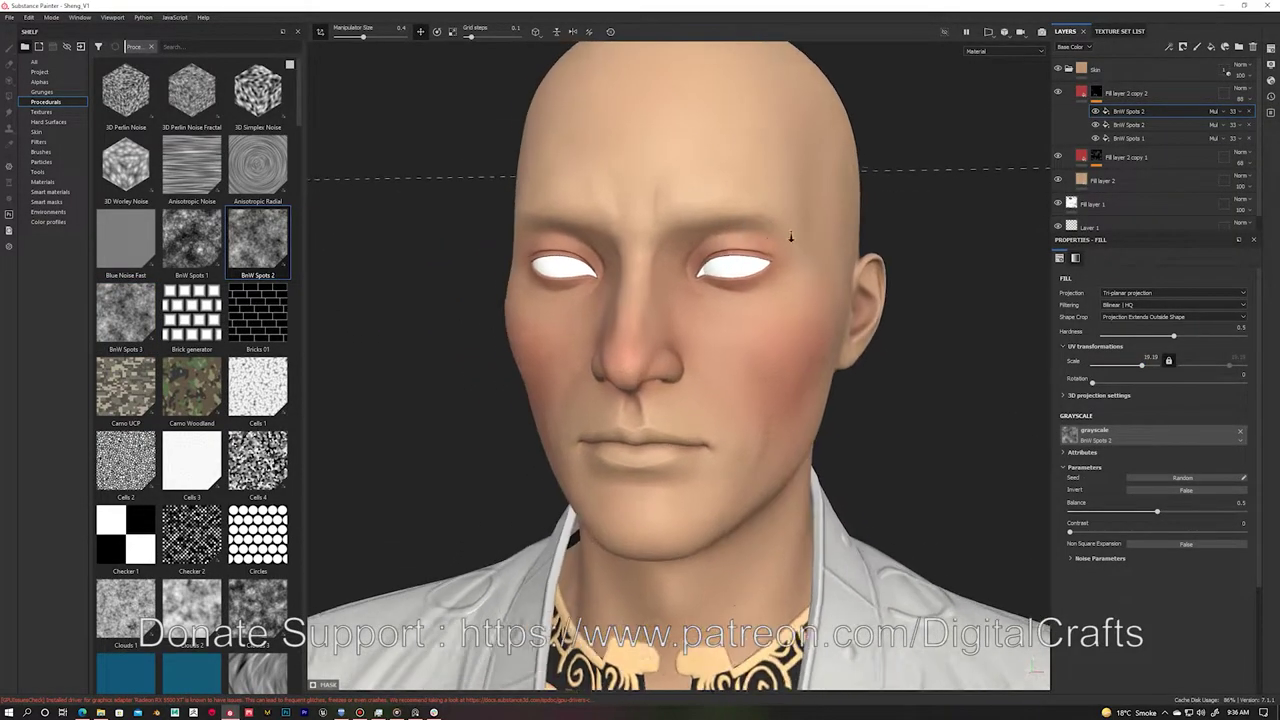
{"action": "key", "text": "1"}
{"action": "left_click_drag", "start_coordinate": [780, 370], "coordinate": [792, 395]}
{"action": "key", "text": "ctrl+z"}
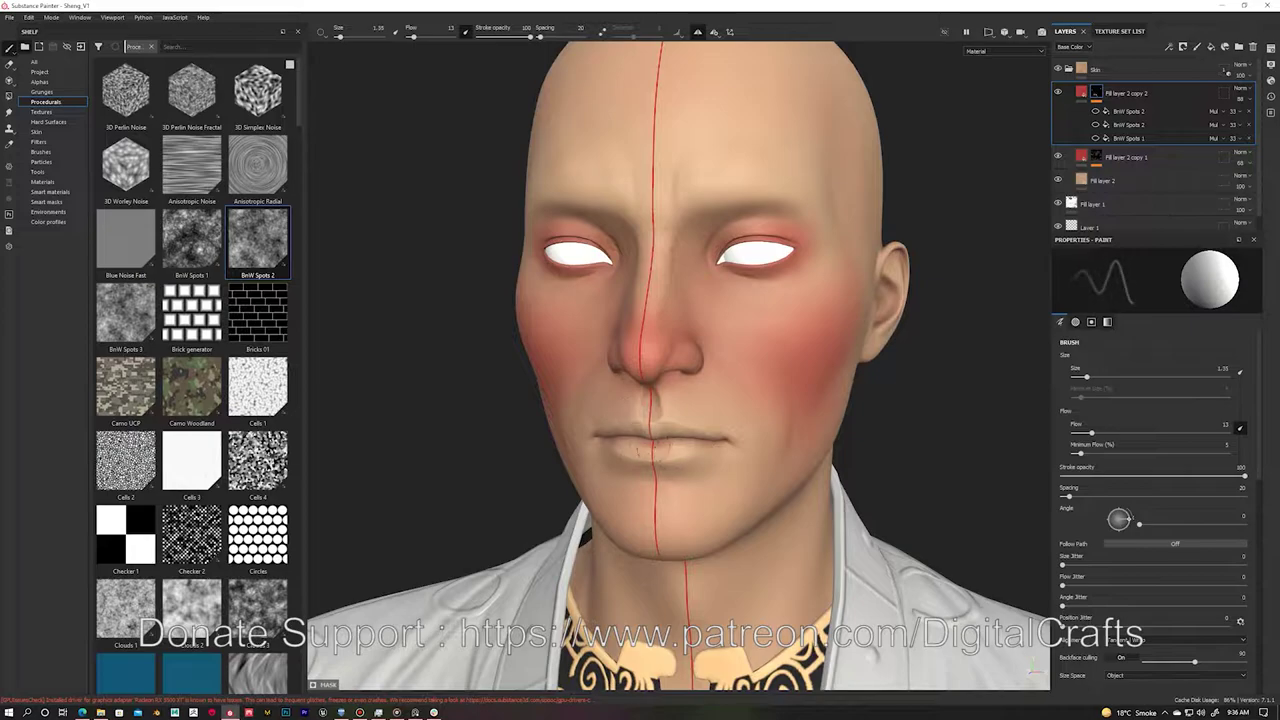
{"action": "mouse_move", "coordinate": [707, 445]}
{"action": "left_mouse_down", "text": "alt"}
{"action": "mouse_move", "coordinate": [662, 420]}
{"action": "mouse_move", "coordinate": [583, 506]}
{"action": "mouse_move", "coordinate": [745, 440]}
{"action": "left_mouse_up", "text": "alt"}
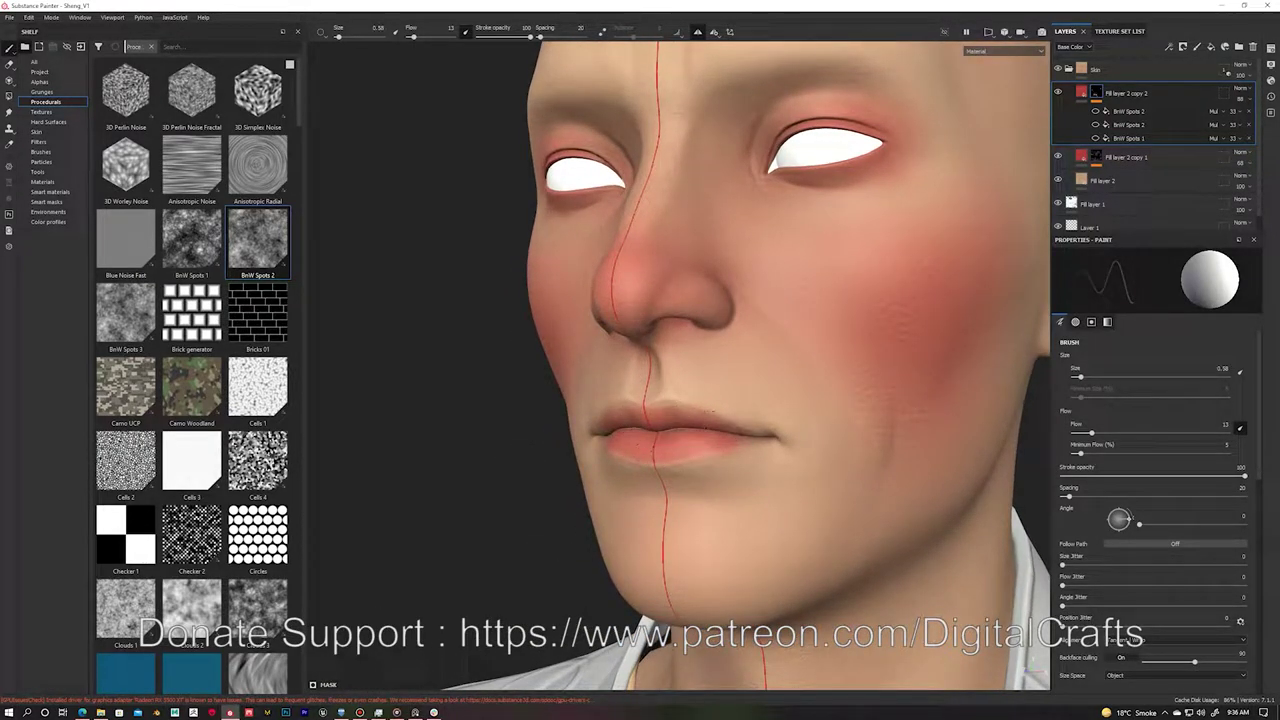
{"action": "left_click_drag", "start_coordinate": [727, 448], "coordinate": [624, 449], "text": "alt+shift"}
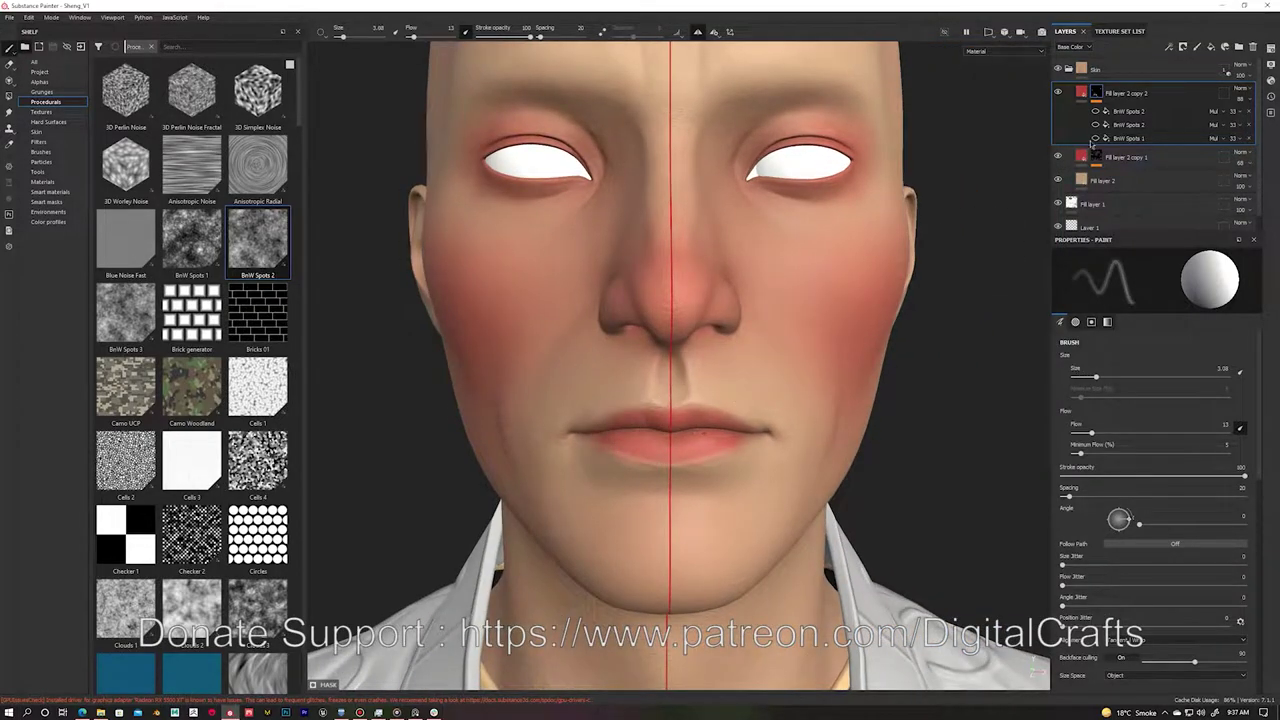
{"action": "scroll", "coordinate": [934, 309], "scroll_direction": "down", "scroll_amount": 3}
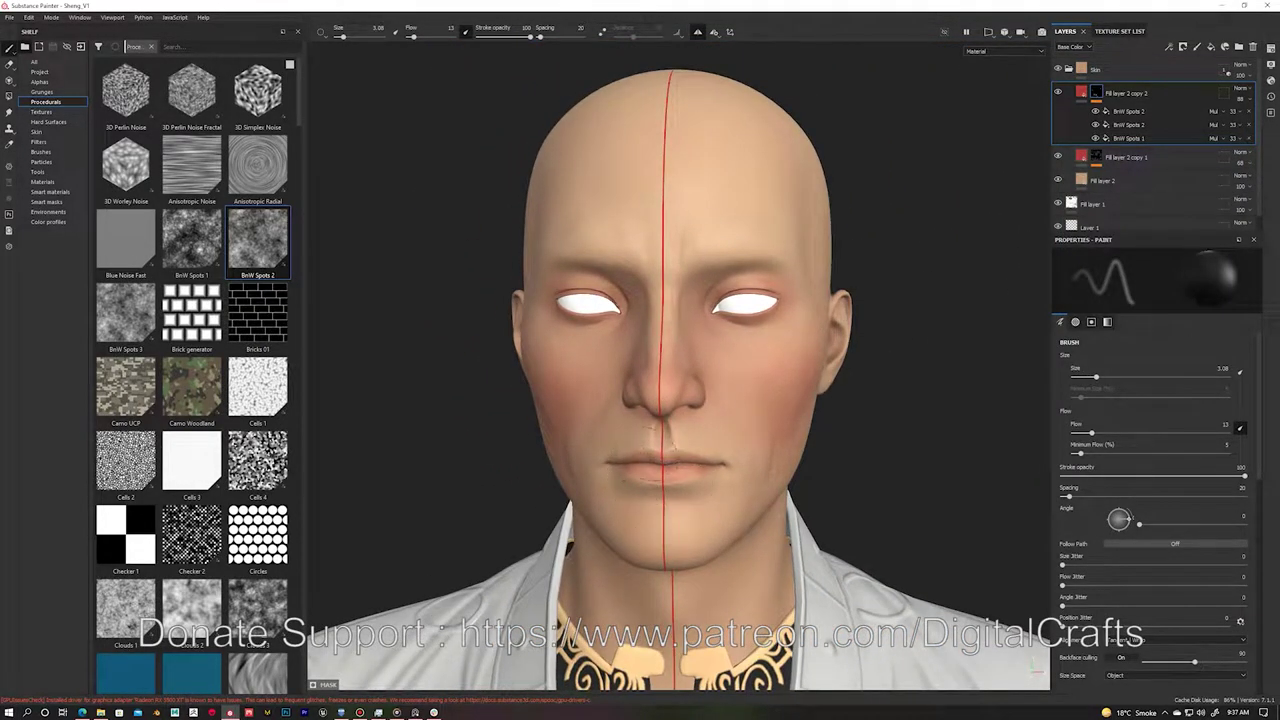
{"action": "key", "text": "ctrl+d"}
{"action": "left_click", "coordinate": [1153, 487]}
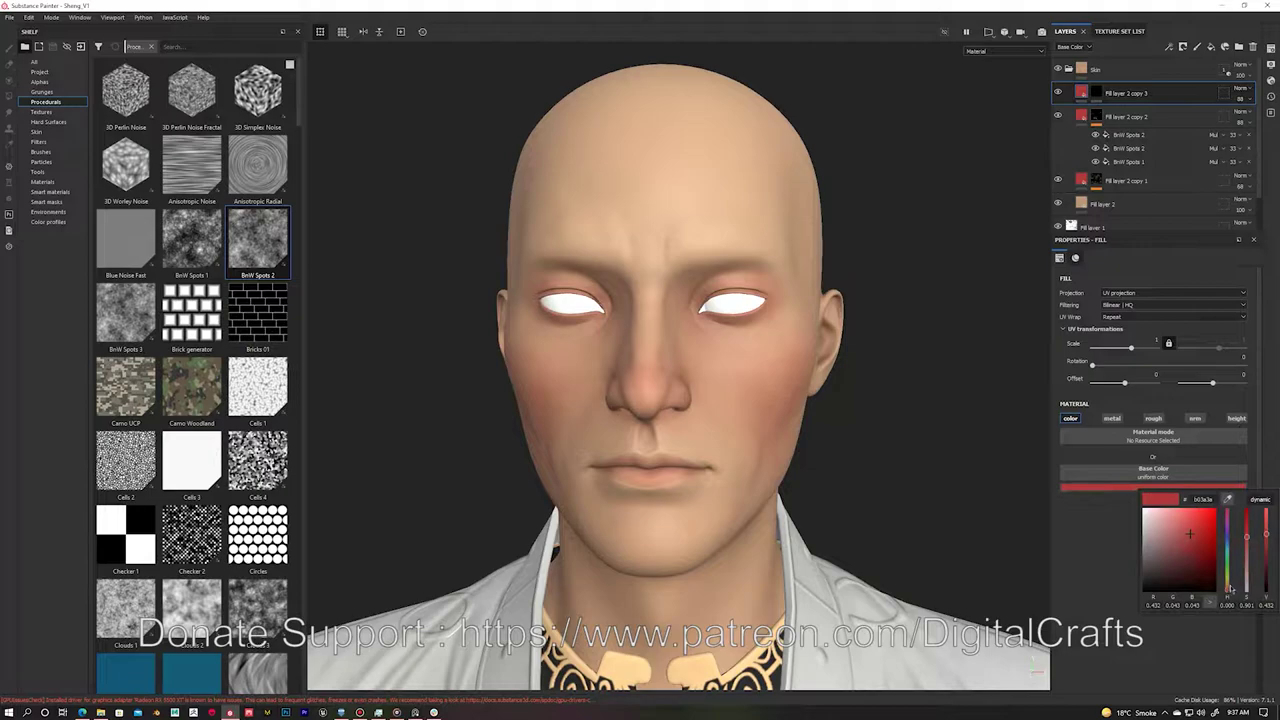
Step: Colour the top layer, Fill layer 2 copy 3, orange-red
{"action": "key", "text": "1"}
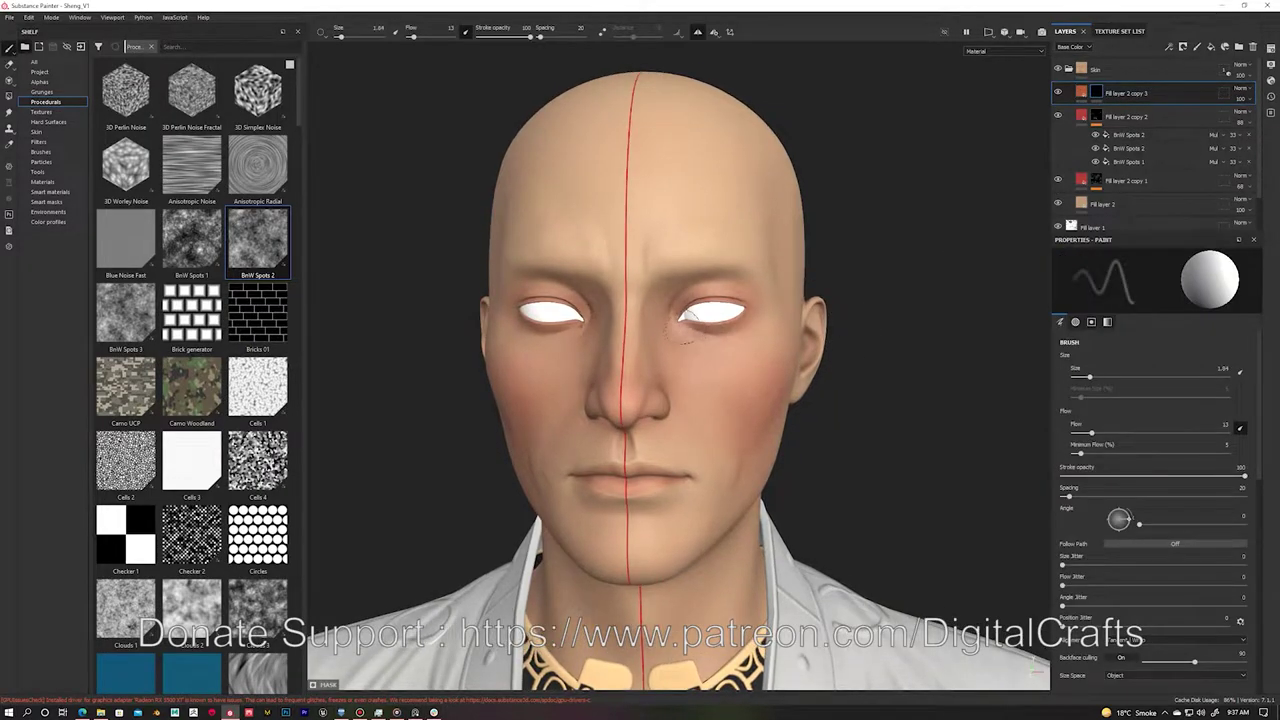
{"action": "left_click_drag", "start_coordinate": [725, 347], "coordinate": [698, 405], "text": "alt"}
{"action": "left_click", "coordinate": [1125, 93]}
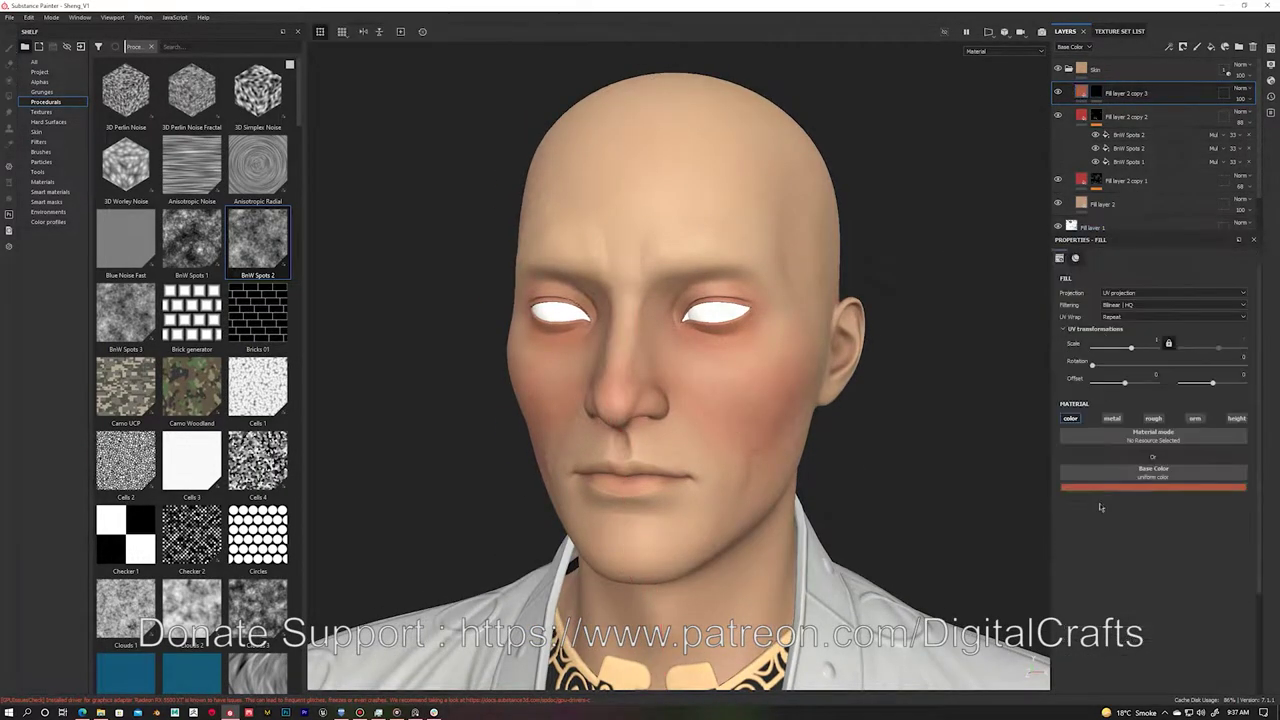
{"action": "left_click", "coordinate": [1153, 487]}
Step: Lower the blush layer's opacity and paint faint redness with a smaller brush
{"action": "left_click", "coordinate": [1096, 116]}
{"action": "left_click_drag", "start_coordinate": [700, 400], "coordinate": [636, 347], "text": "alt"}
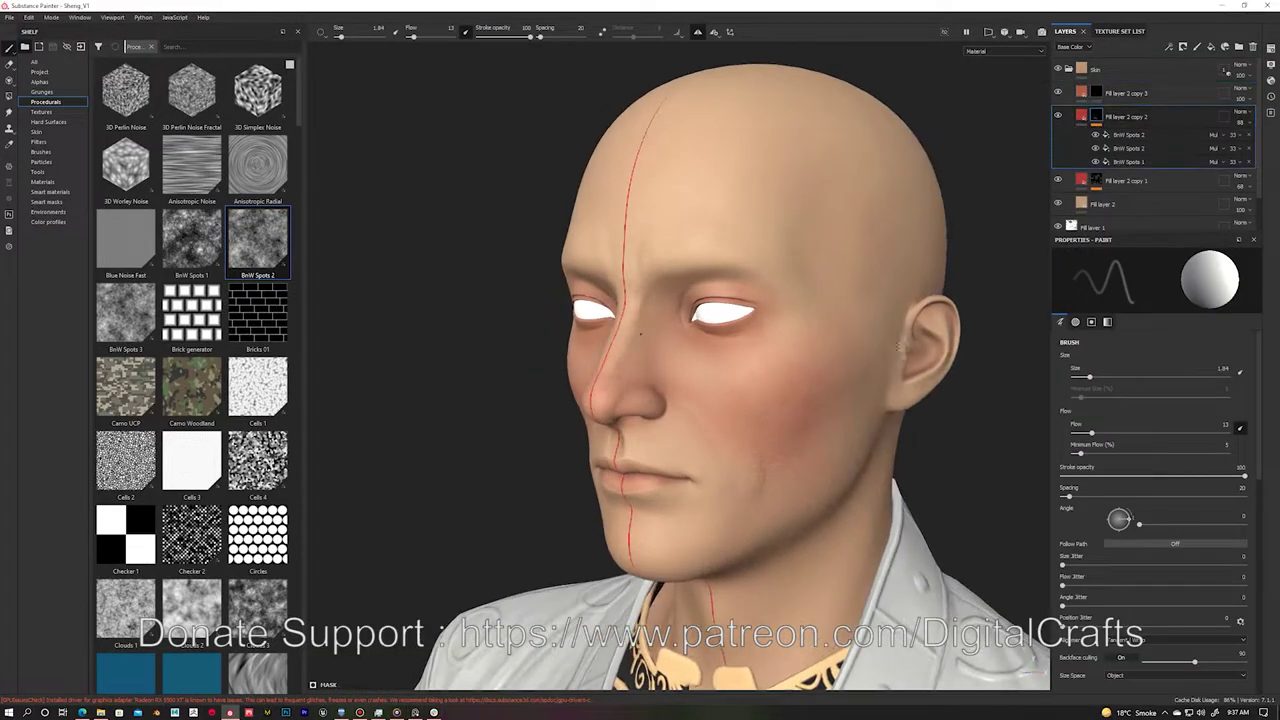
{"action": "key", "text": "f"}
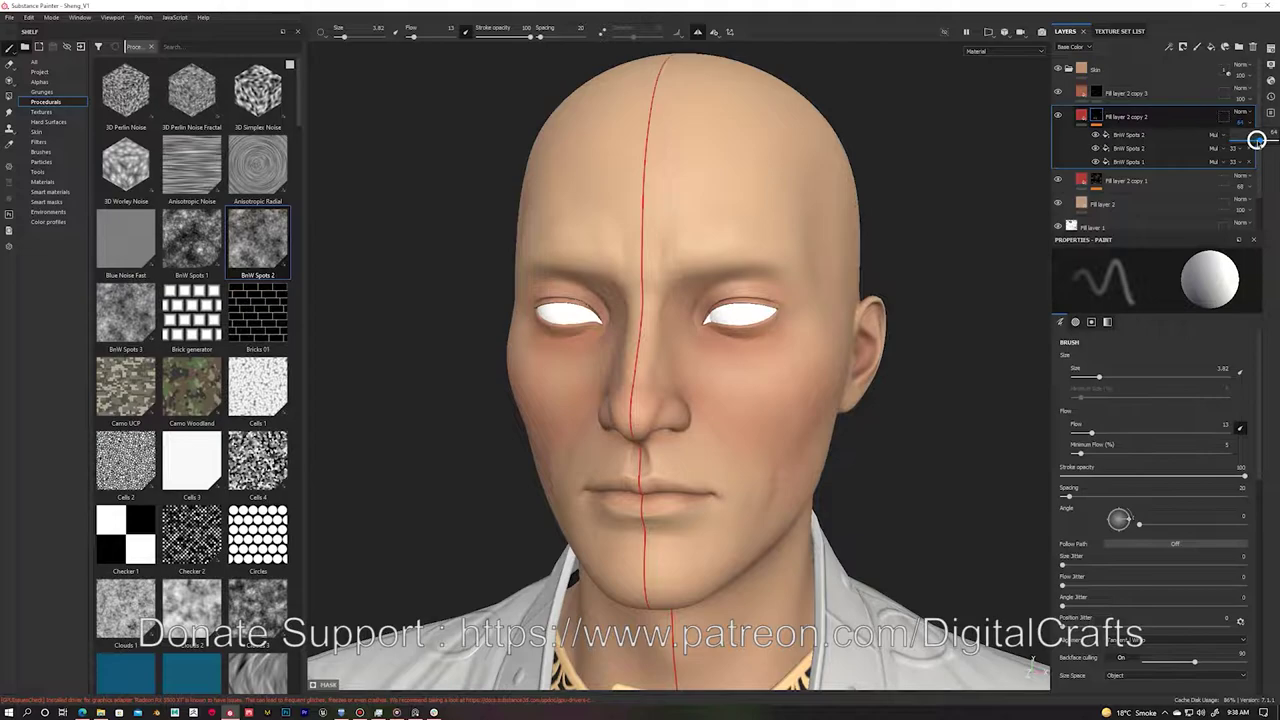
{"action": "right_click_drag", "start_coordinate": [894, 303], "coordinate": [860, 303], "text": "ctrl"}
{"action": "left_click_drag", "start_coordinate": [900, 337], "coordinate": [707, 297], "text": "alt"}
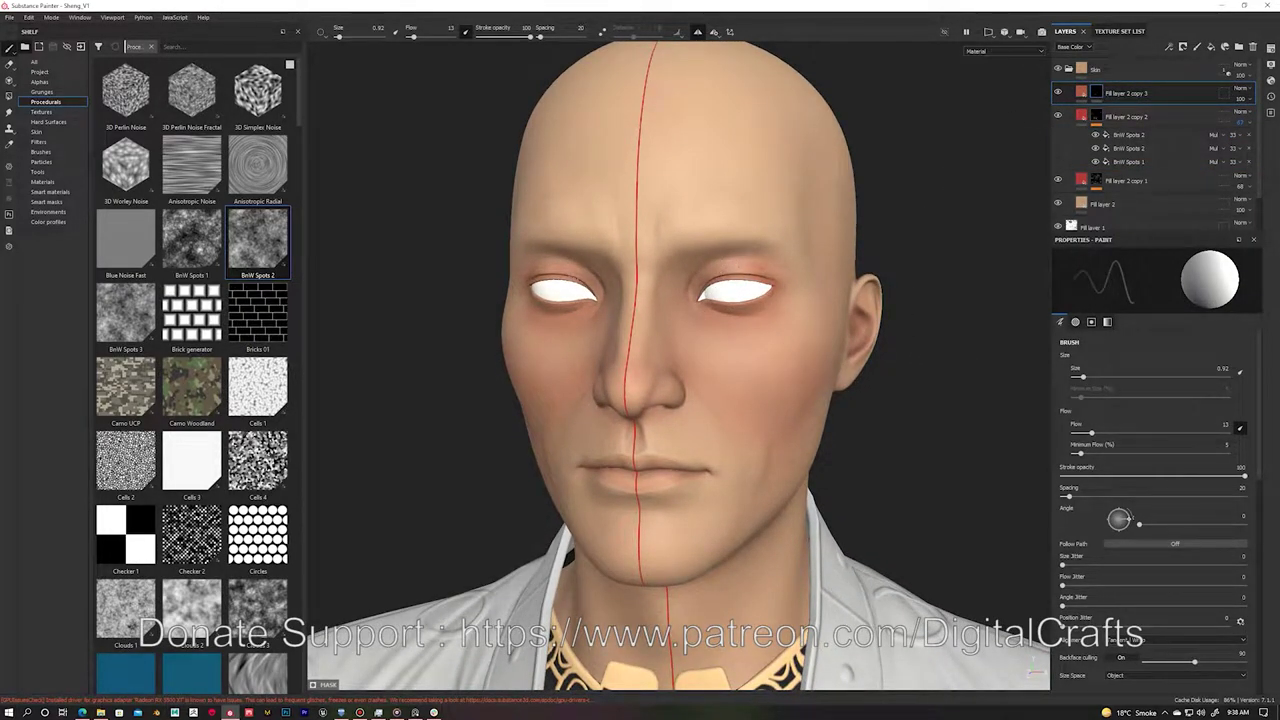
{"action": "mouse_move", "coordinate": [706, 322]}
{"action": "left_mouse_down", "text": "alt"}
{"action": "mouse_move", "coordinate": [660, 362]}
{"action": "mouse_move", "coordinate": [820, 380]}
{"action": "left_mouse_up", "text": "alt"}
{"action": "right_click", "coordinate": [1100, 90]}
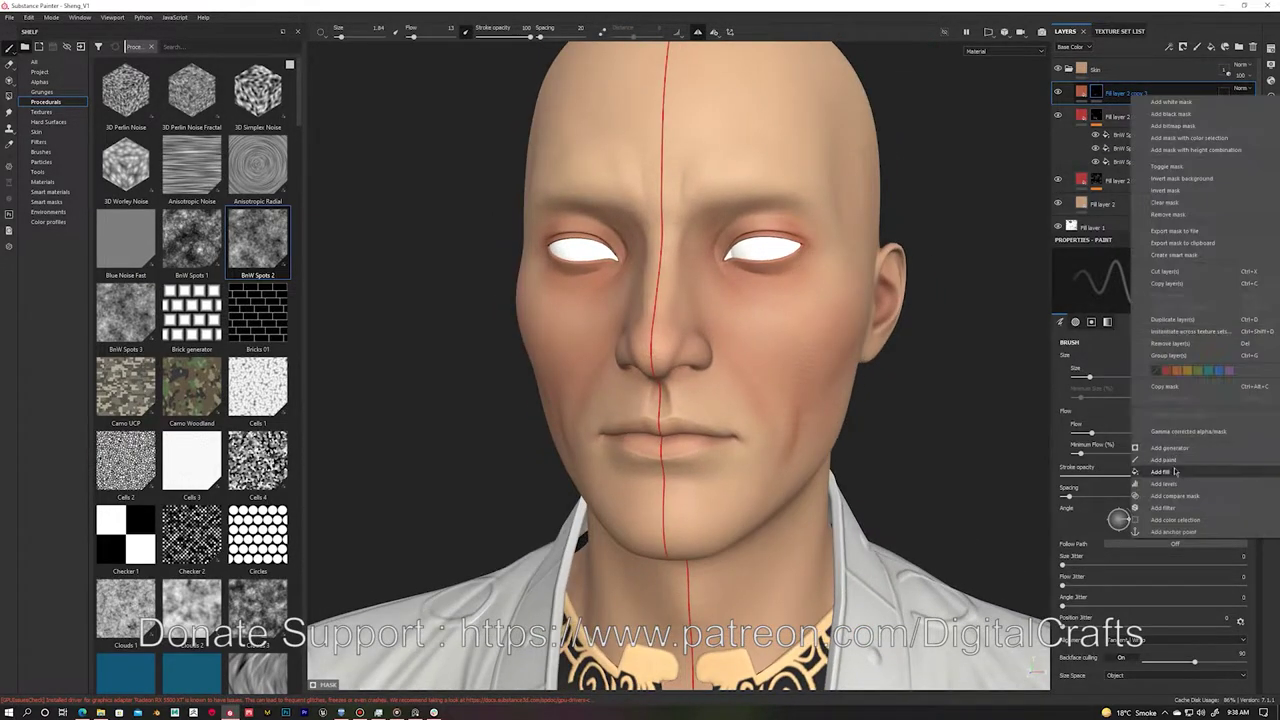
Step: Add a BnW Spots 2 fill effect to the top layer's mask
{"action": "left_click", "coordinate": [1160, 464]}
{"action": "left_click_drag", "start_coordinate": [1177, 441], "coordinate": [1160, 425]}
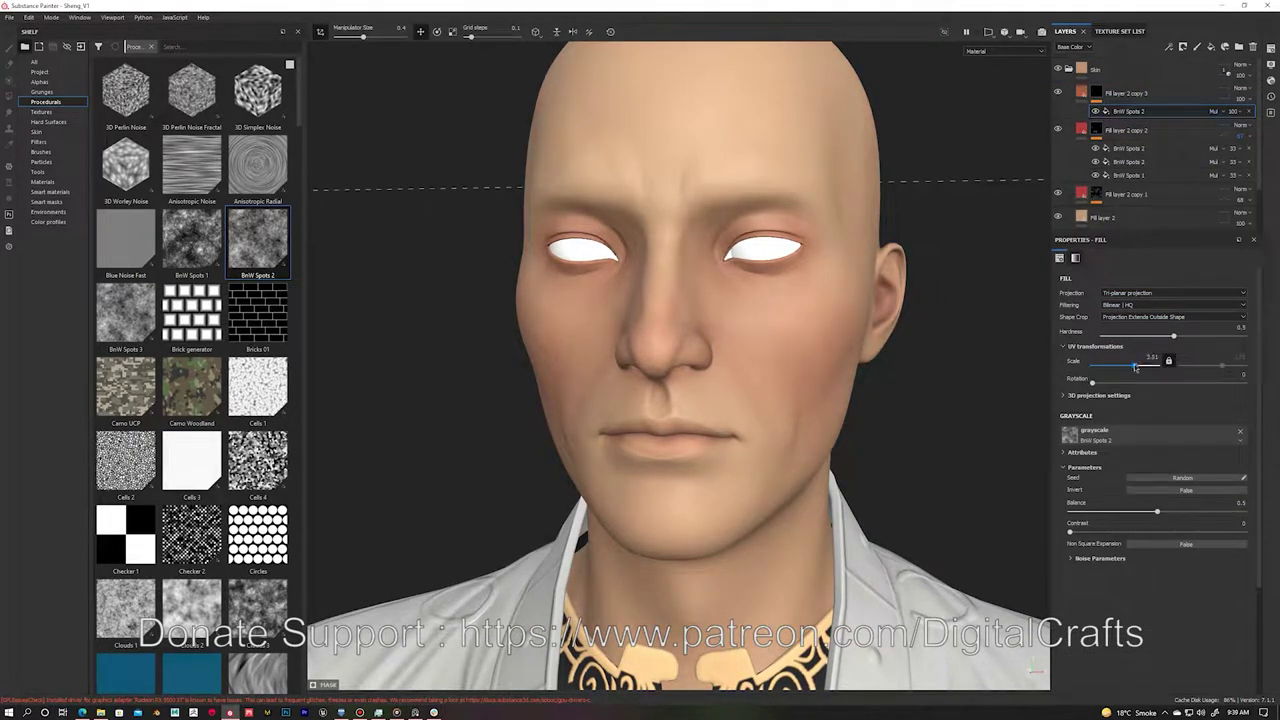
{"action": "left_click", "coordinate": [1059, 93]}
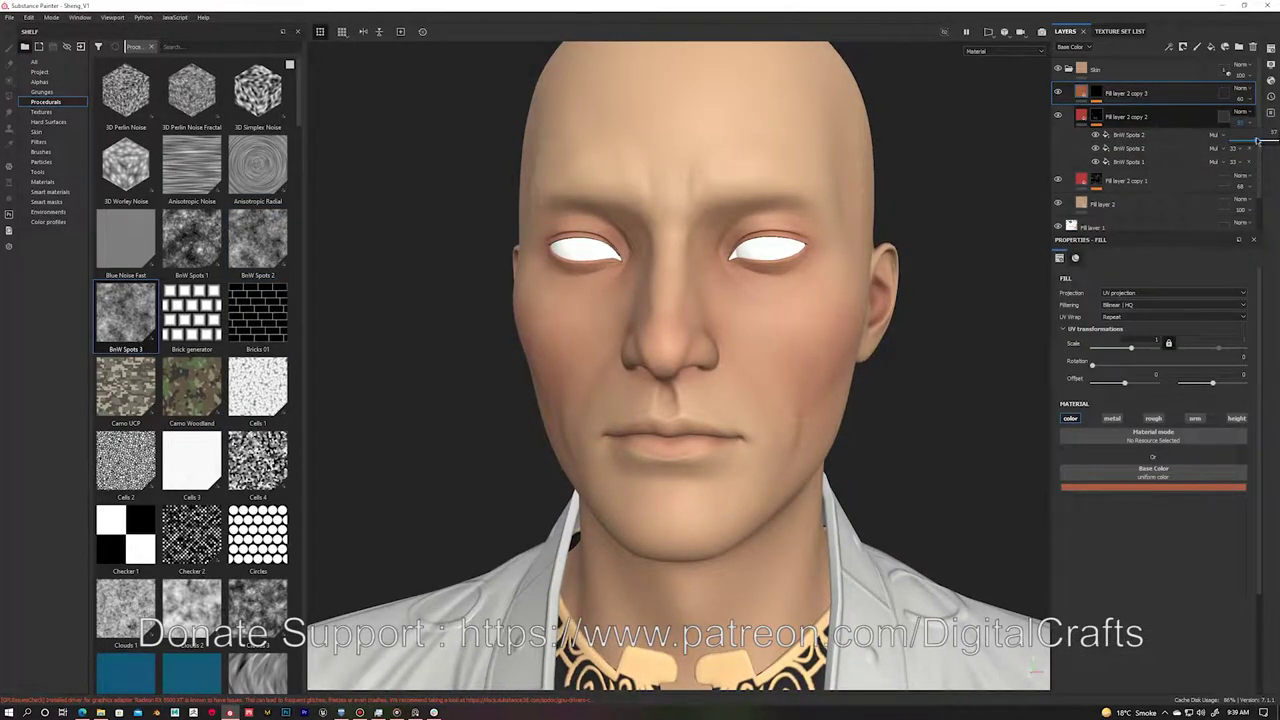
Step: Duplicate the fill layer and mask it with a tri-planar BnW Spots 1 fill
{"action": "key", "text": "ctrl+d"}
{"action": "right_click", "coordinate": [1128, 116]}
{"action": "left_click", "coordinate": [1150, 517]}
{"action": "left_click_drag", "start_coordinate": [249, 248], "coordinate": [1153, 421]}
{"action": "left_click", "coordinate": [1170, 292]}
{"action": "left_click", "coordinate": [1130, 305]}
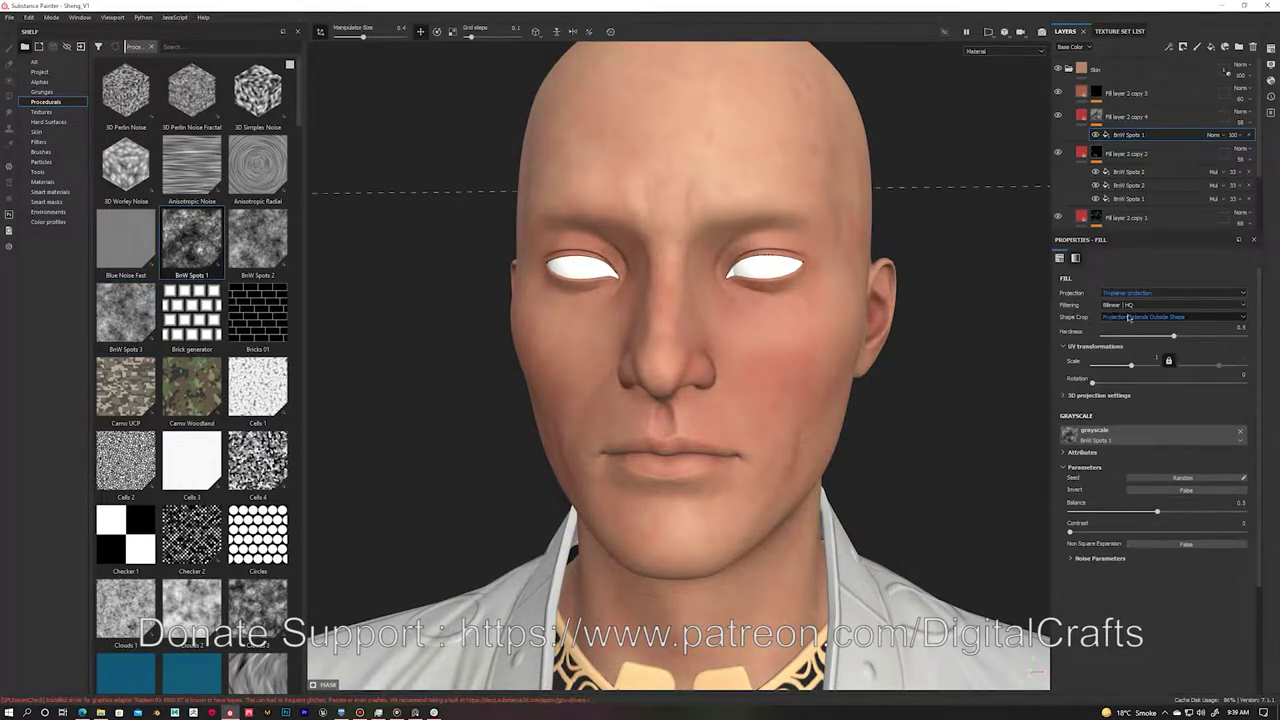
{"action": "left_click_drag", "start_coordinate": [191, 240], "coordinate": [1153, 430]}
Step: Add a BnW Spots 2 effect at scale 2.85 and Clouds 3 at scale about 13
{"action": "key", "text": "ctrl+d"}
{"action": "left_click_drag", "start_coordinate": [257, 240], "coordinate": [1153, 432]}
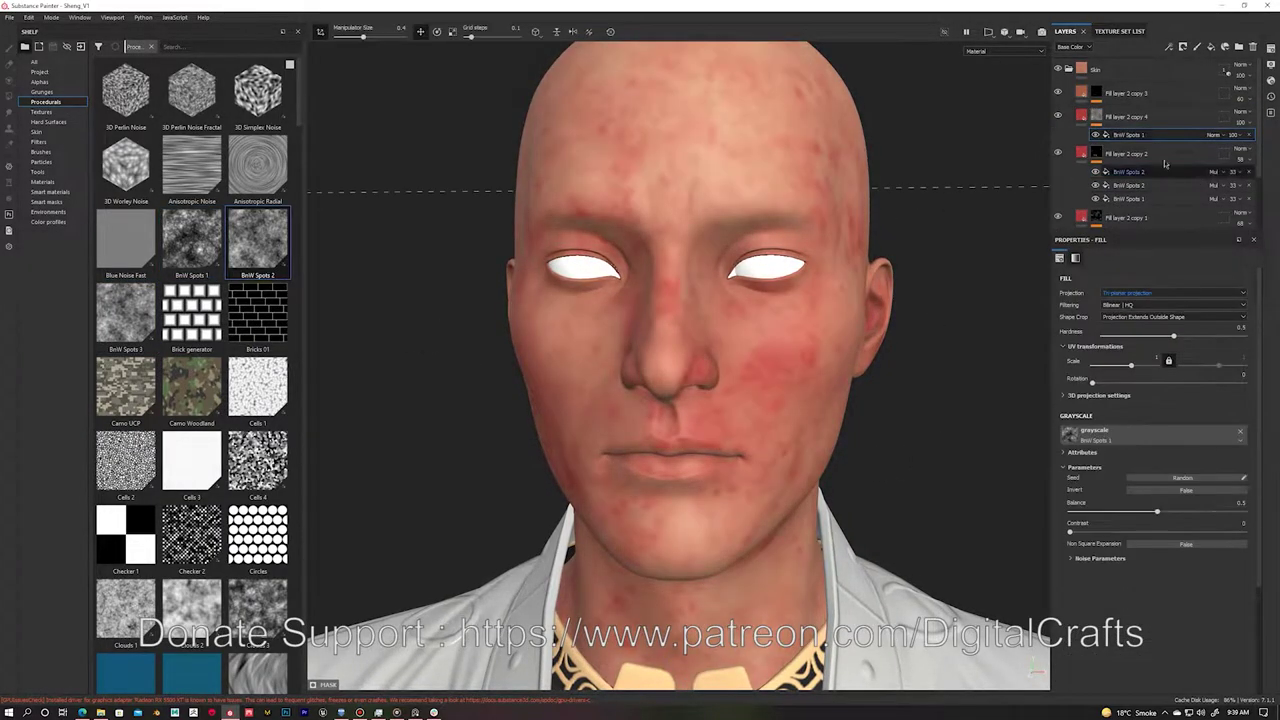
{"action": "left_click_drag", "start_coordinate": [1134, 366], "coordinate": [1138, 366]}
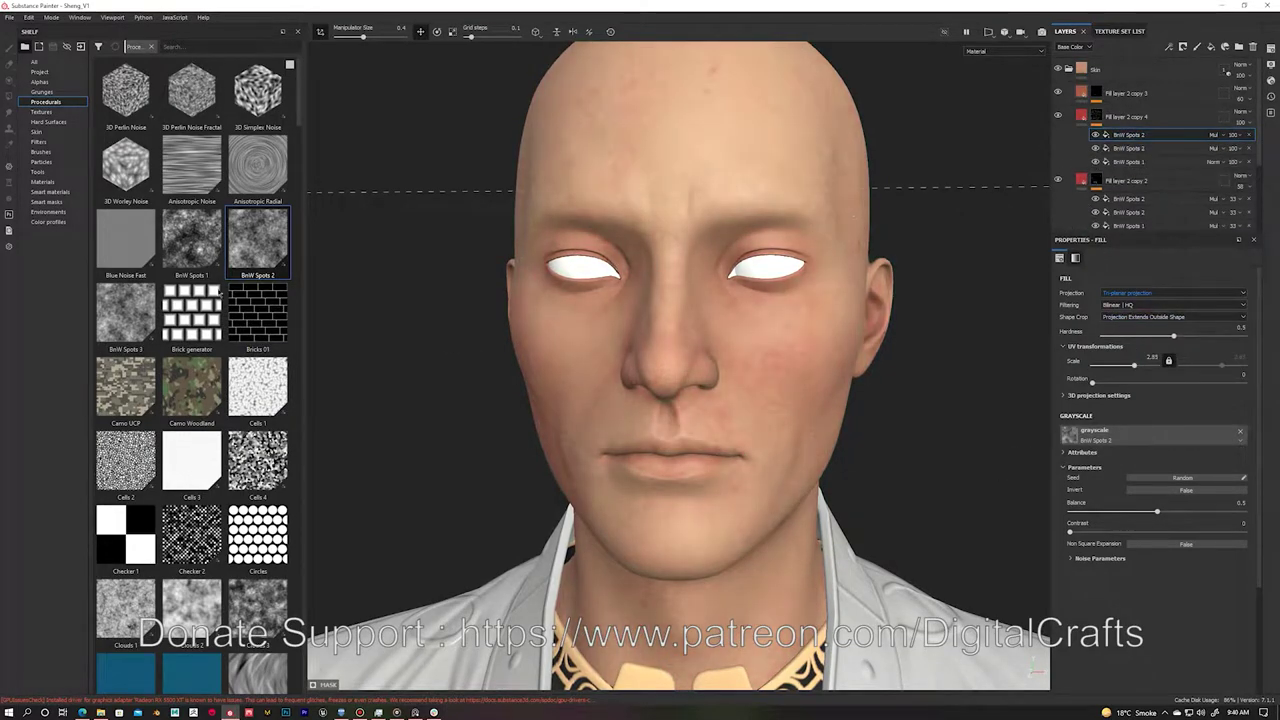
{"action": "left_click_drag", "start_coordinate": [880, 290], "coordinate": [801, 264], "text": "alt"}
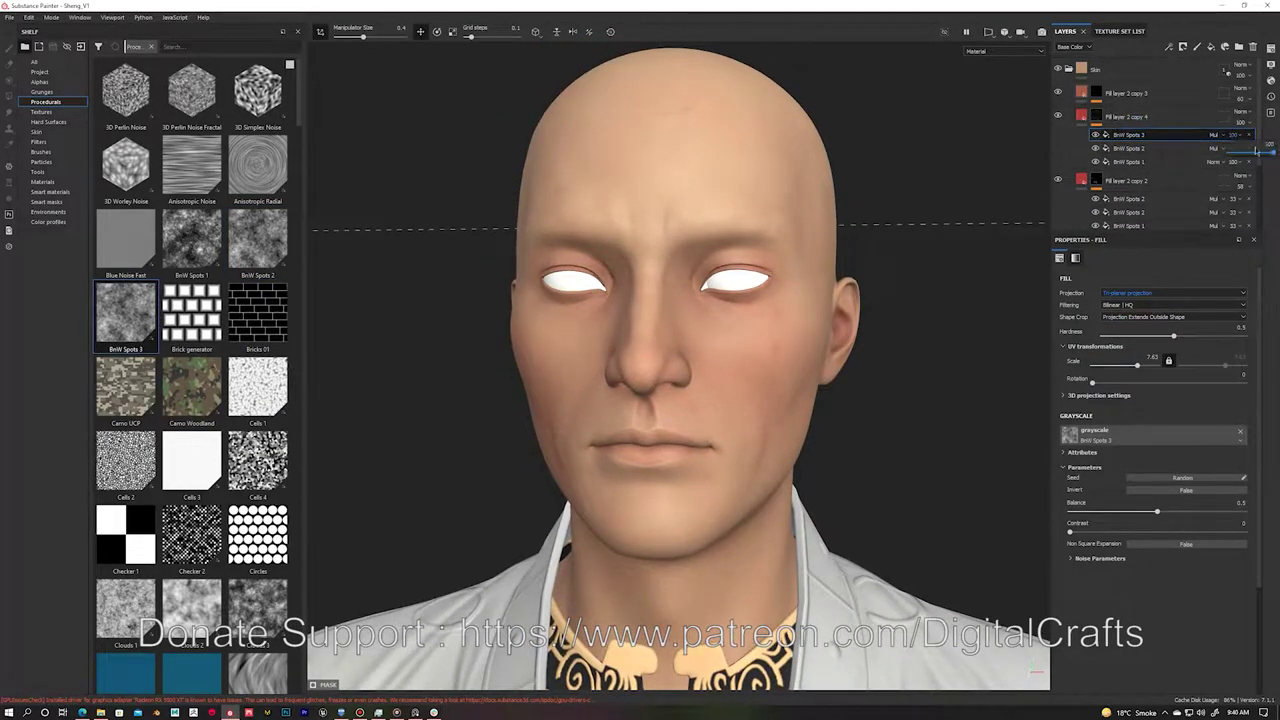
{"action": "scroll", "coordinate": [257, 385], "scroll_direction": "down", "scroll_amount": 3}
{"action": "left_click_drag", "start_coordinate": [257, 385], "coordinate": [1129, 437]}
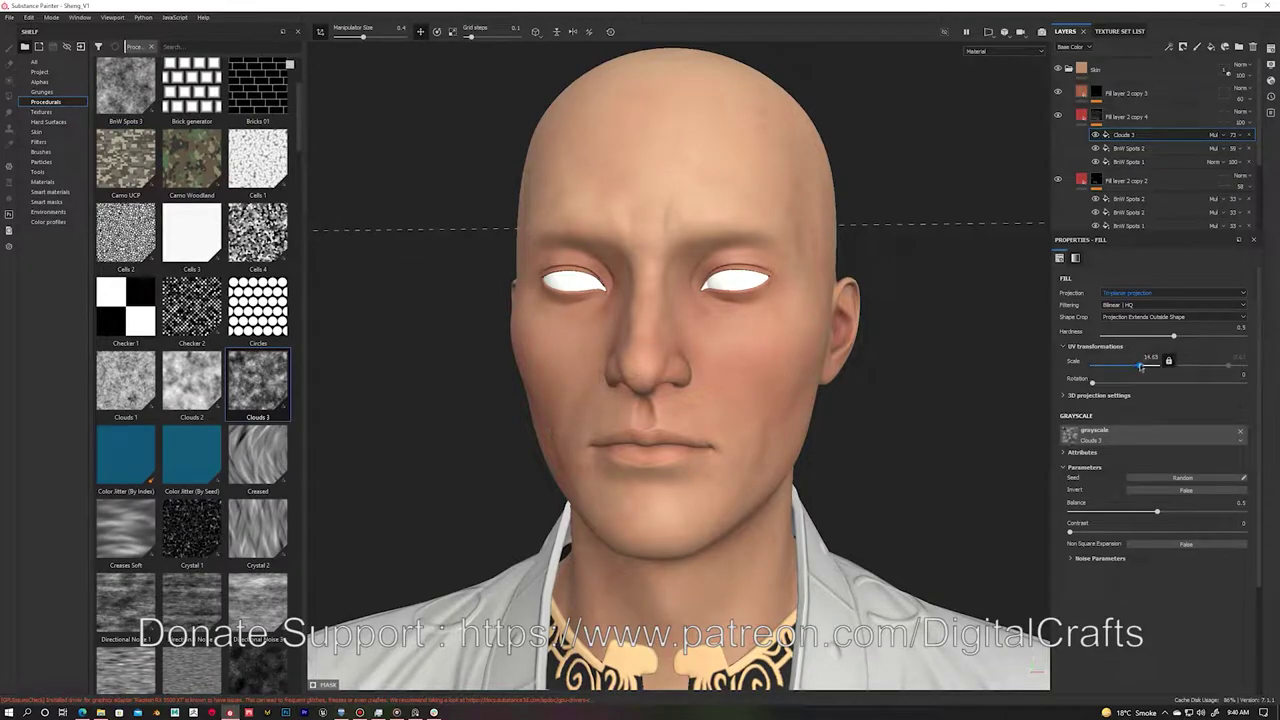
{"action": "left_click_drag", "start_coordinate": [1141, 366], "coordinate": [1139, 366]}
{"action": "left_click_drag", "start_coordinate": [960, 280], "coordinate": [919, 262], "text": "alt"}
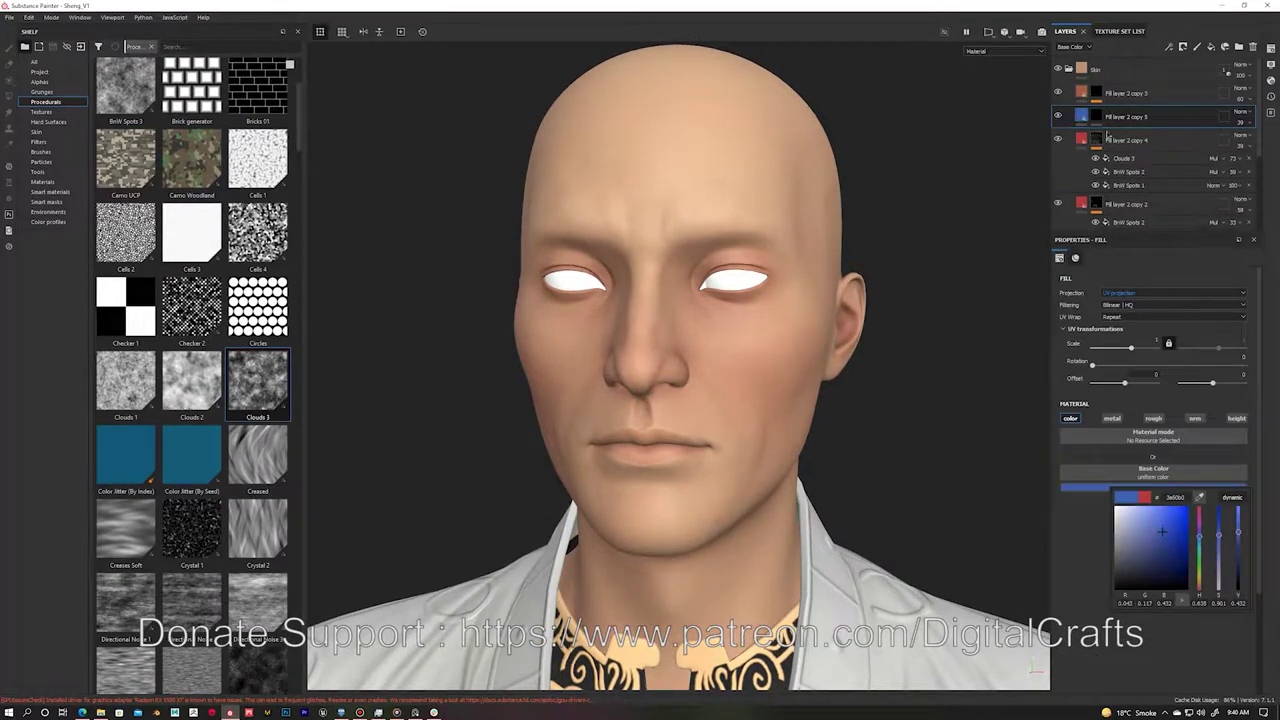
Step: Duplicate the fill layer in yellow and set its mask fill to tri-planar, scale 6.75
{"action": "key", "text": "ctrl+d"}
{"action": "left_click", "coordinate": [1153, 487]}
{"action": "left_click", "coordinate": [1188, 533]}
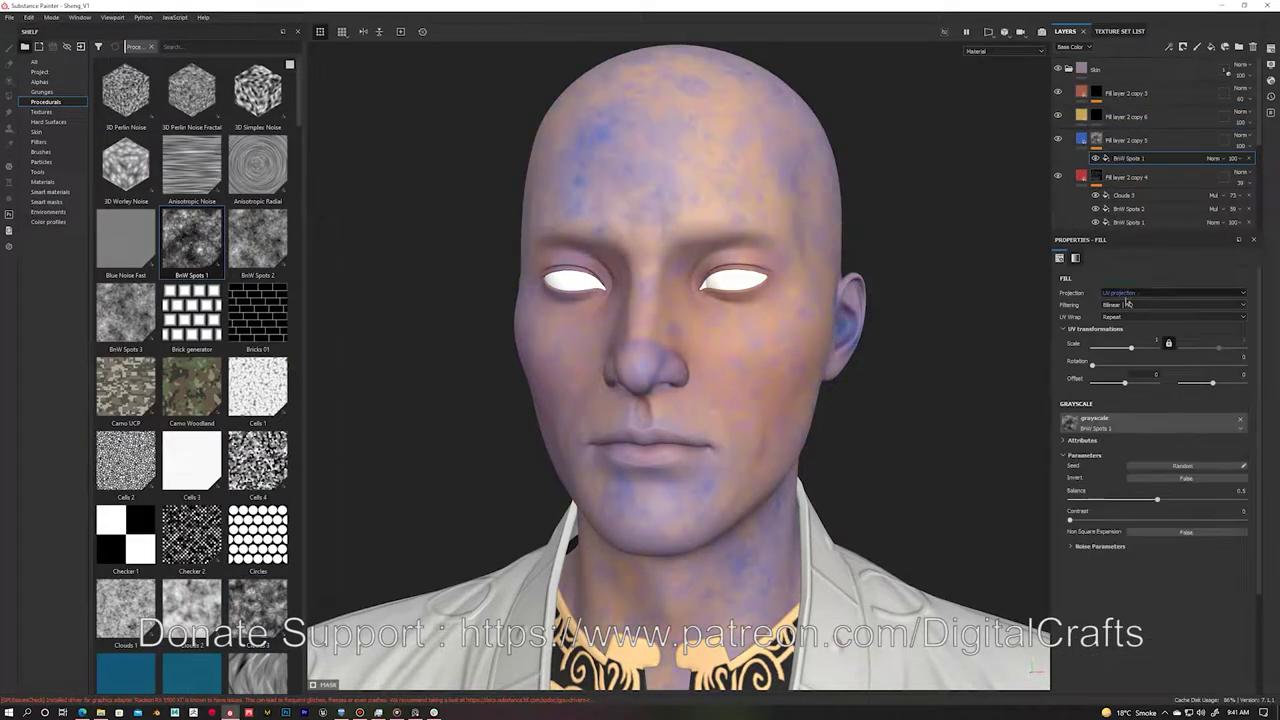
{"action": "left_click", "coordinate": [1127, 304]}
{"action": "left_click_drag", "start_coordinate": [1133, 368], "coordinate": [1137, 366]}
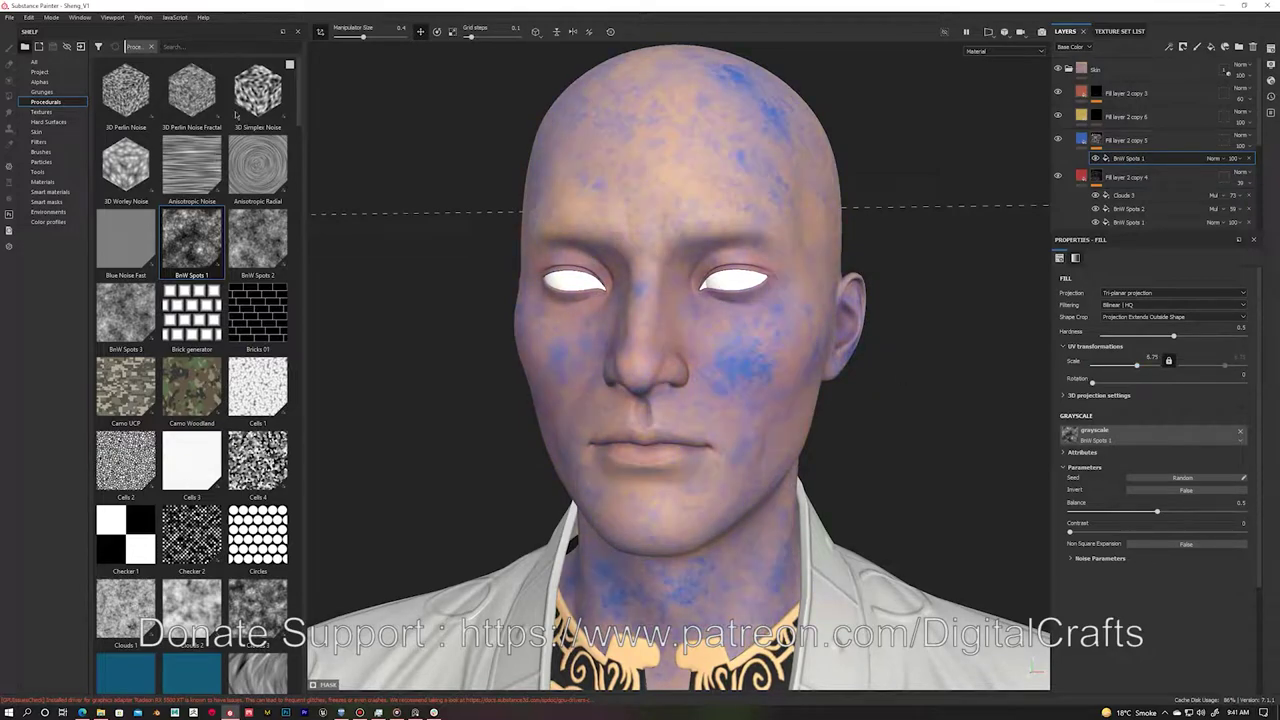
Step: Add tri-planar Grunge Paint Scratched to the blue layer's mask
{"action": "left_click", "coordinate": [150, 46]}
{"action": "type", "text": "crack"}
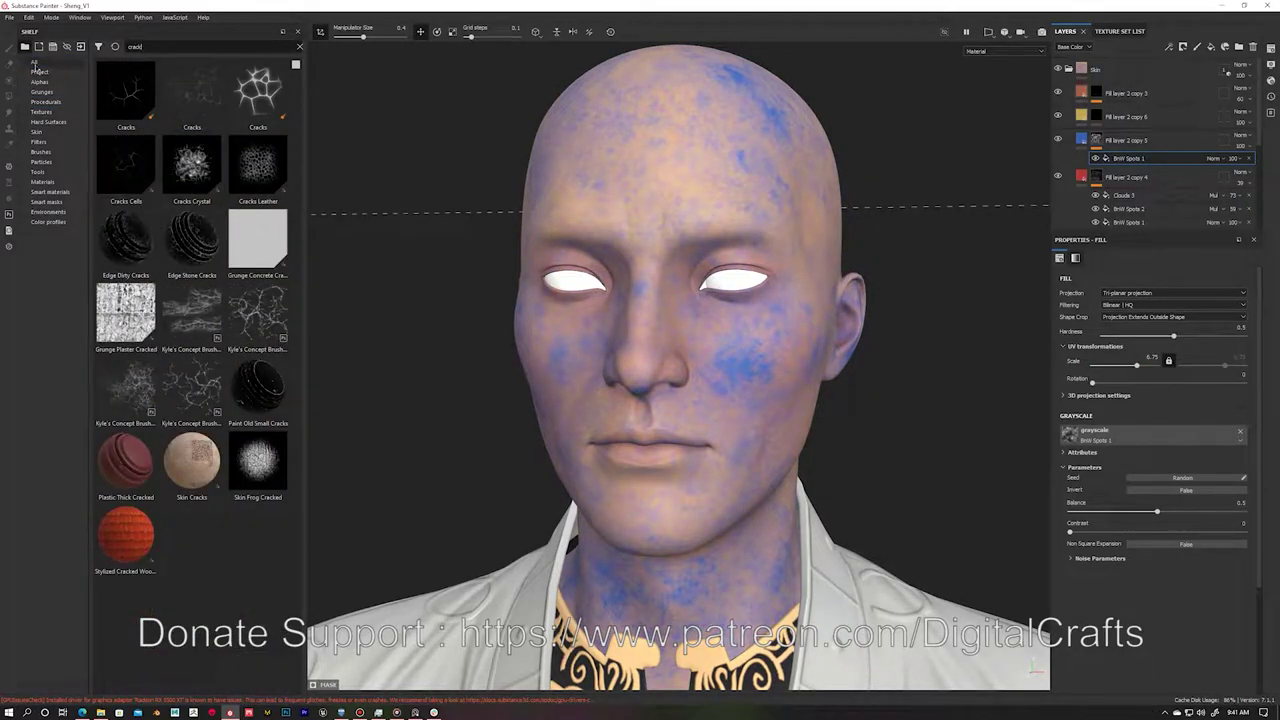
{"action": "key", "text": "BackSpace"}
{"action": "key", "text": "BackSpace"}
{"action": "key", "text": "BackSpace"}
{"action": "type", "text": "scratc"}
{"action": "left_click_drag", "start_coordinate": [257, 165], "coordinate": [1135, 156]}
{"action": "left_click", "coordinate": [1117, 293]}
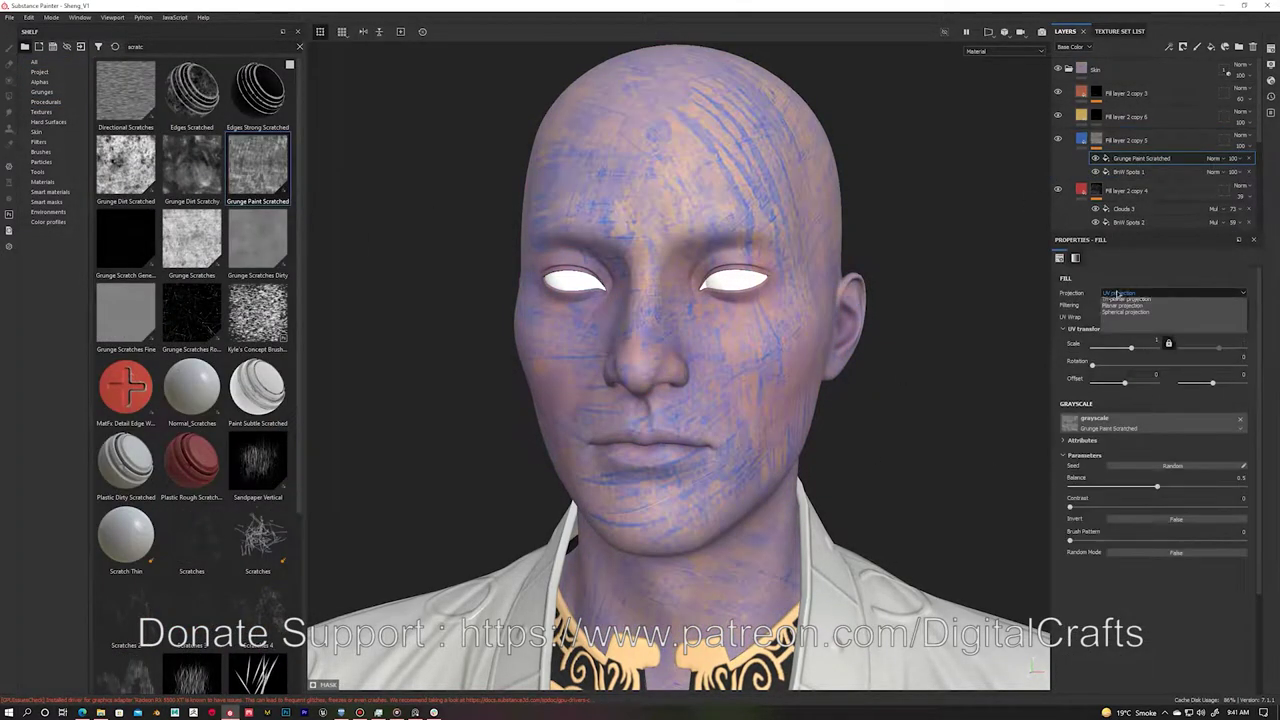
{"action": "left_click", "coordinate": [1125, 299]}
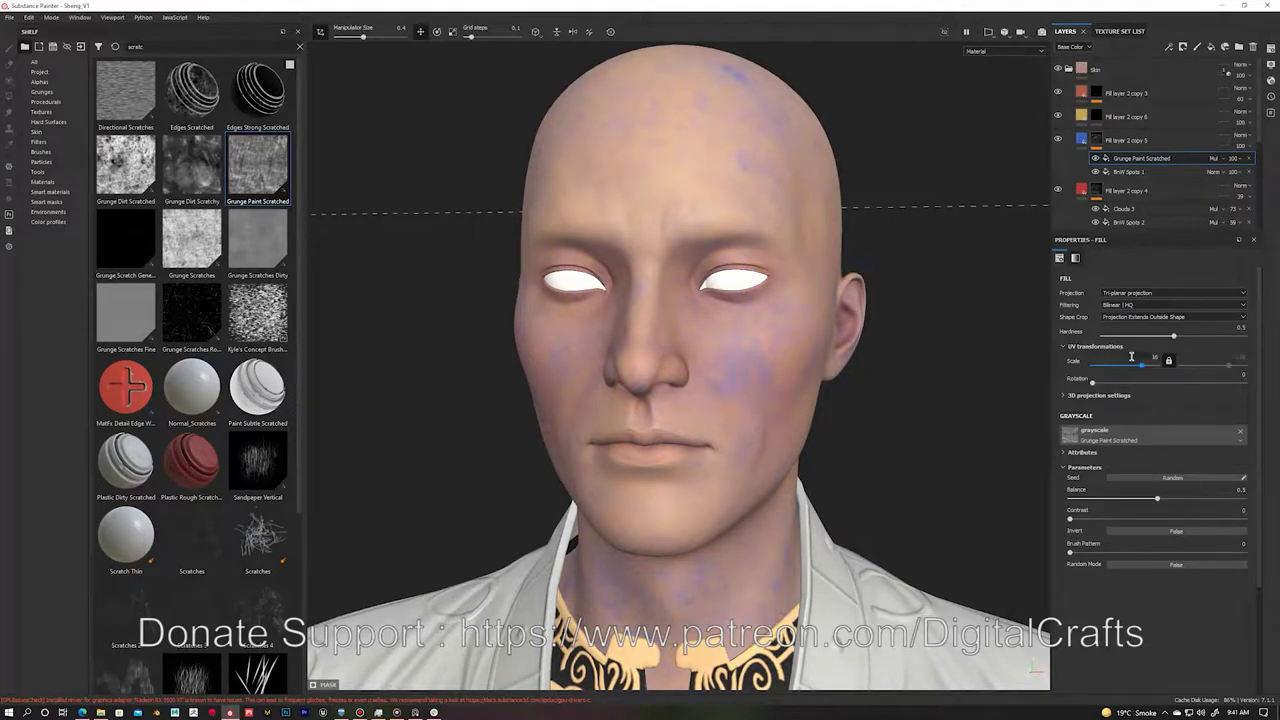
Step: Add BnW Spots 2 and BnW Spots 3 fills to the blue mask, adjusting their scales
{"action": "left_click", "coordinate": [45, 101]}
{"action": "left_click_drag", "start_coordinate": [257, 240], "coordinate": [1130, 158]}
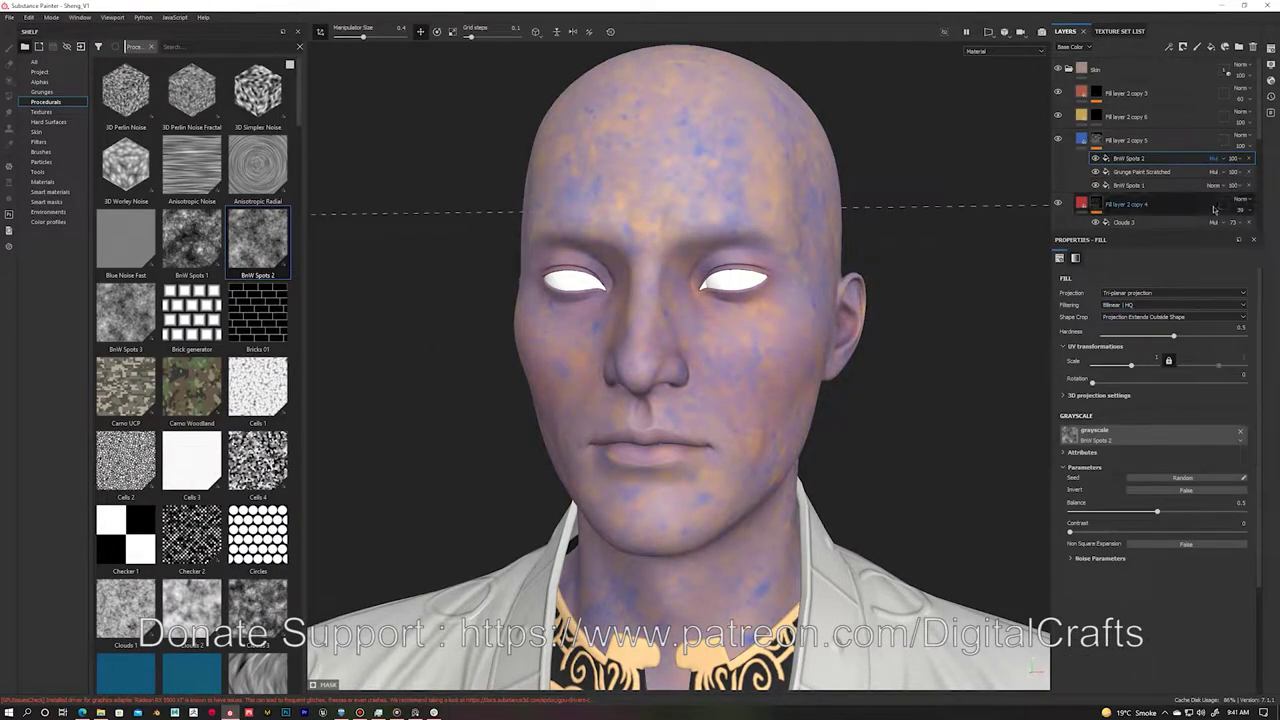
{"action": "left_click_drag", "start_coordinate": [1131, 365], "coordinate": [1134, 366]}
{"action": "left_click", "coordinate": [1160, 185]}
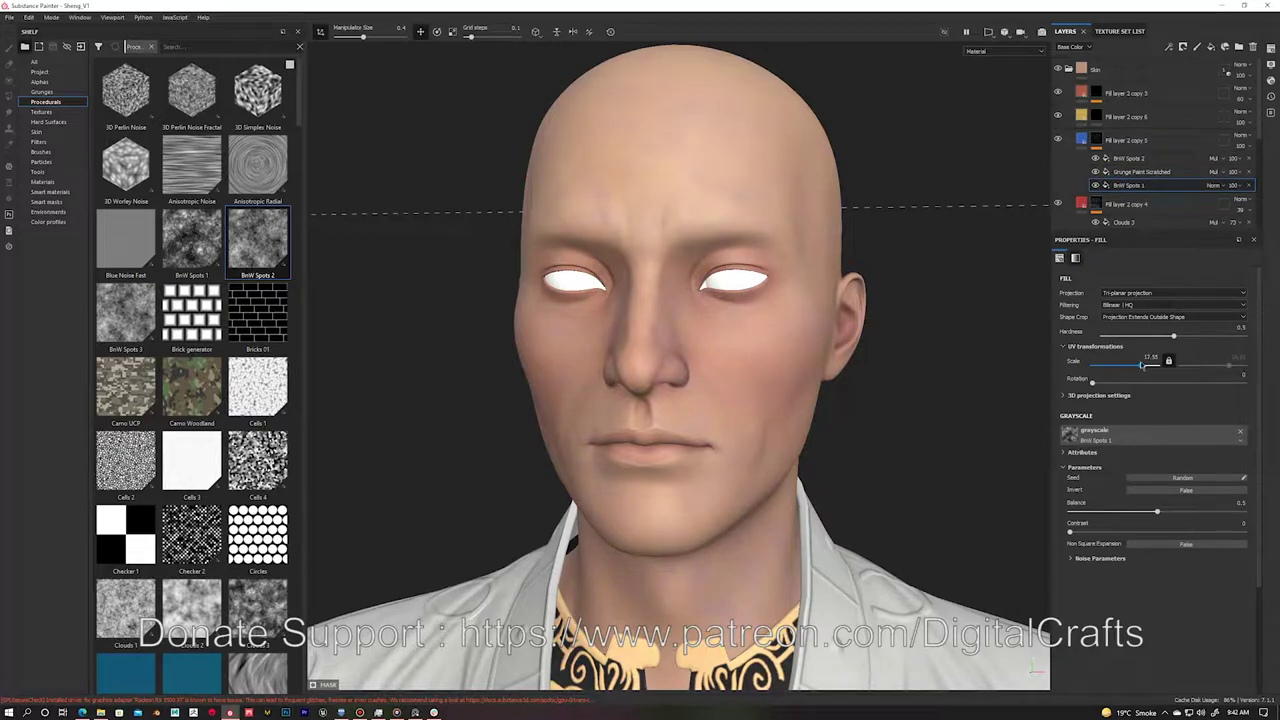
{"action": "left_click_drag", "start_coordinate": [125, 315], "coordinate": [1130, 158]}
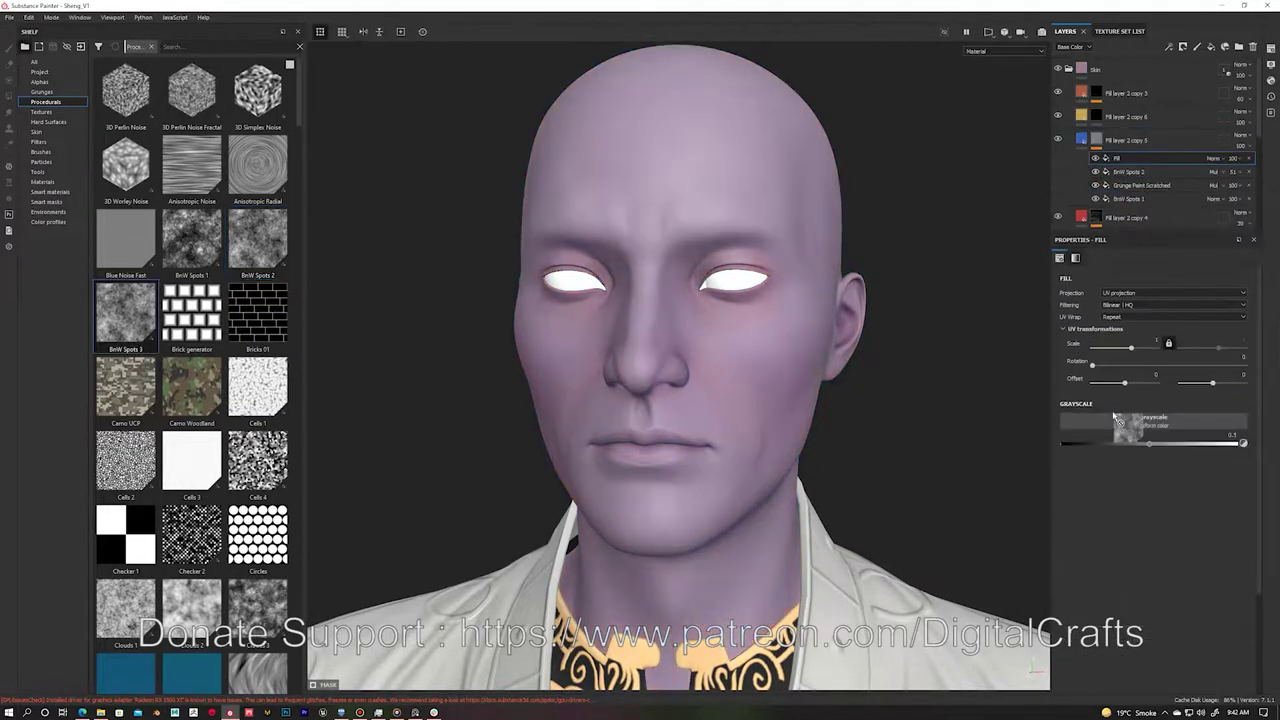
{"action": "left_click_drag", "start_coordinate": [1131, 365], "coordinate": [1125, 368]}
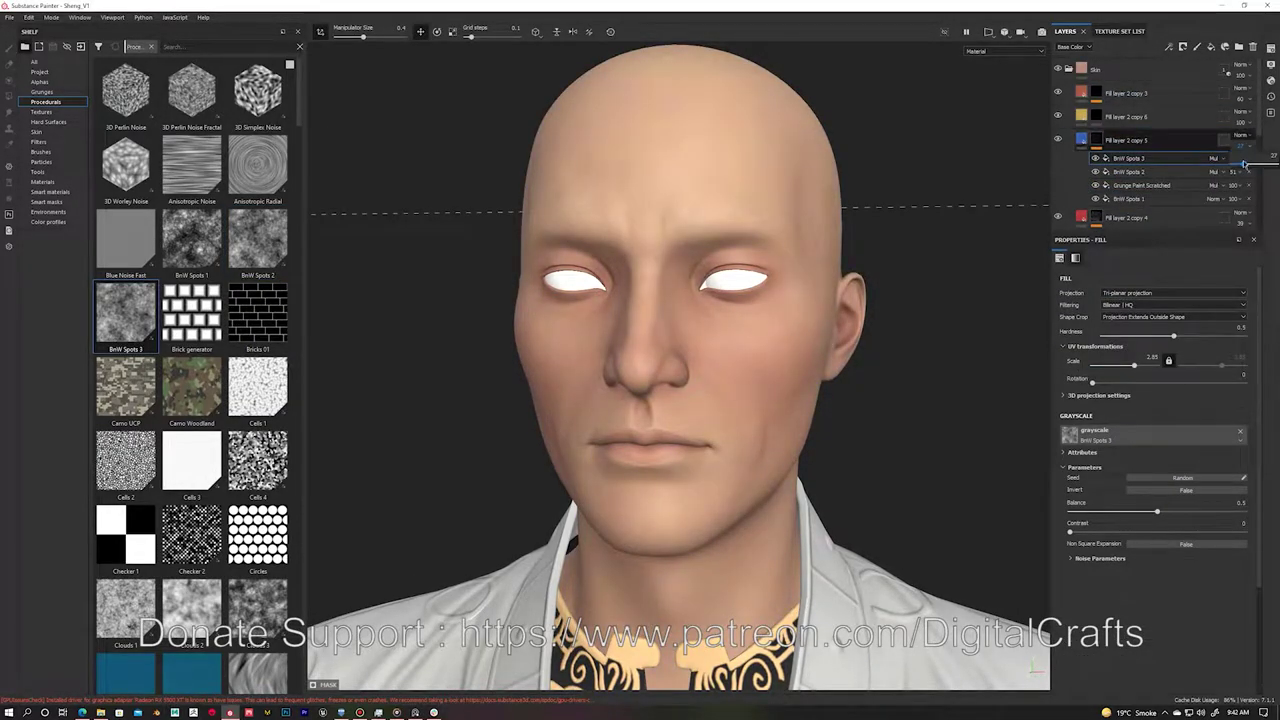
{"action": "right_click", "coordinate": [1125, 116]}
Step: Mask the yellow layer with a BnW Spots 1 fill and two BnW Spots 2 fills
{"action": "left_click", "coordinate": [1140, 492]}
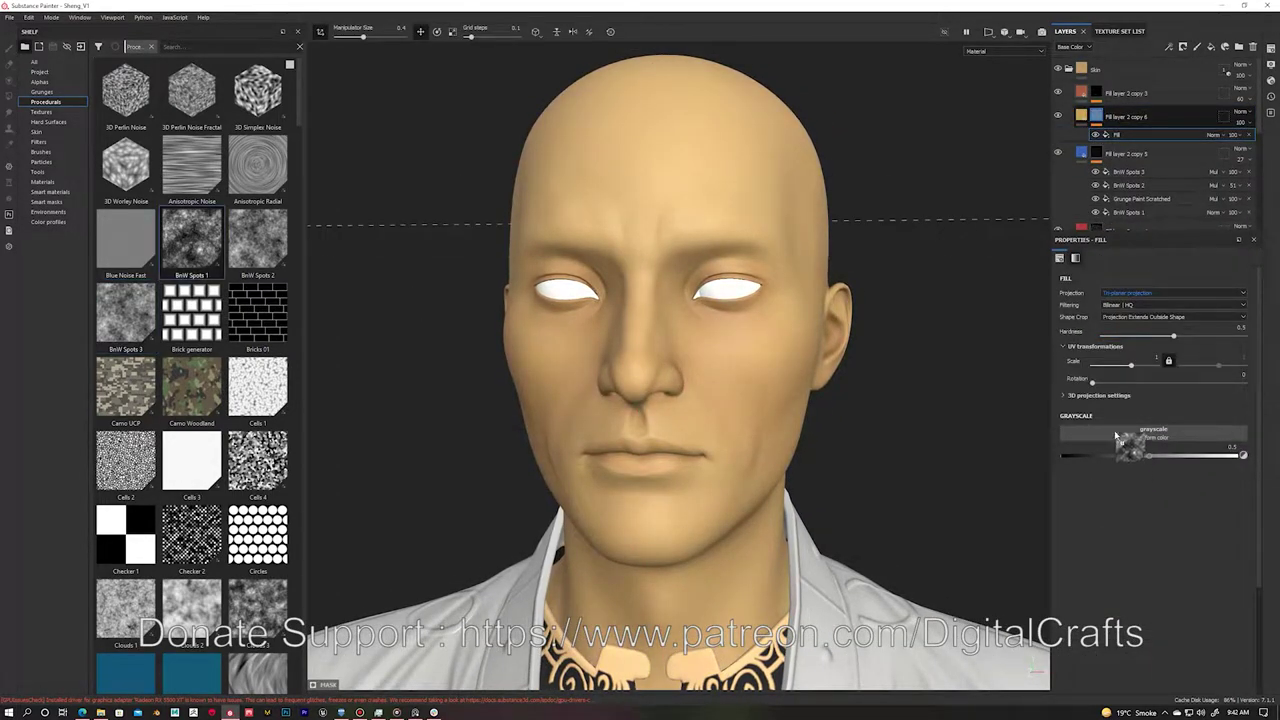
{"action": "left_click_drag", "start_coordinate": [1117, 436], "coordinate": [1120, 436]}
{"action": "right_click", "coordinate": [1128, 134]}
{"action": "left_click", "coordinate": [1140, 420]}
{"action": "left_click_drag", "start_coordinate": [257, 240], "coordinate": [1094, 432]}
{"action": "key", "text": "ctrl+d"}
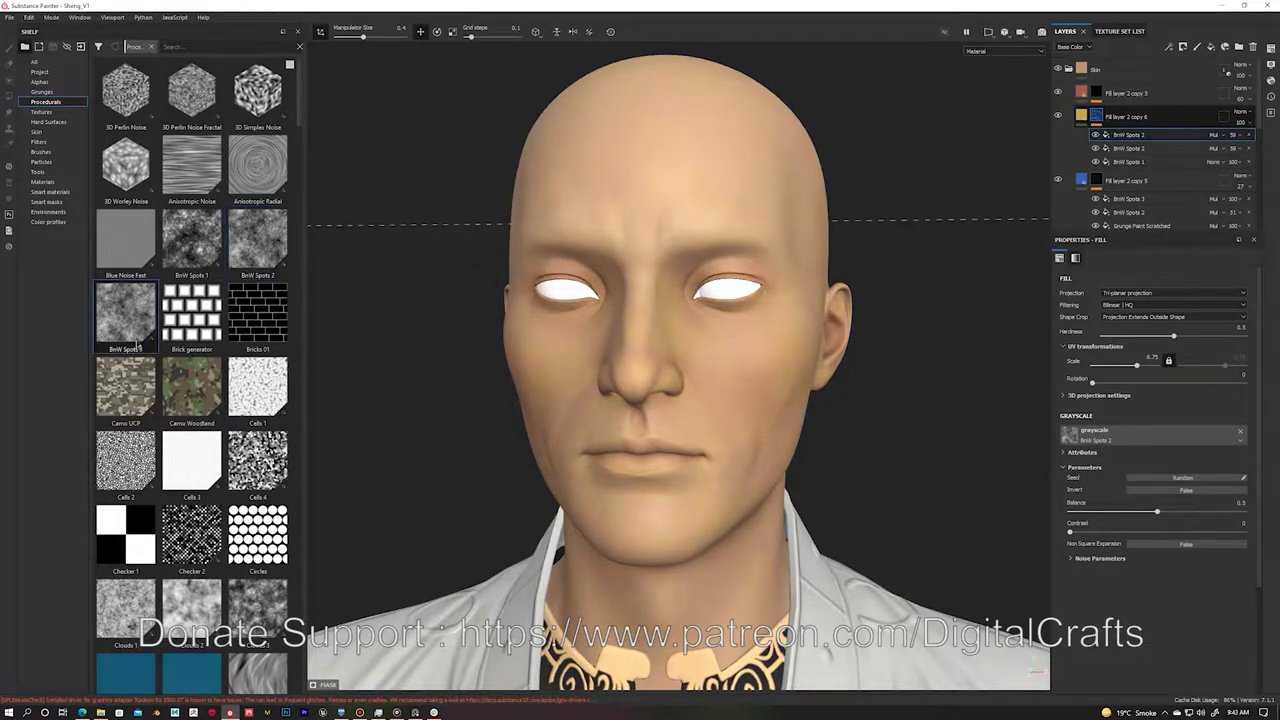
{"action": "scroll", "coordinate": [234, 375], "scroll_direction": "down", "scroll_amount": 3}
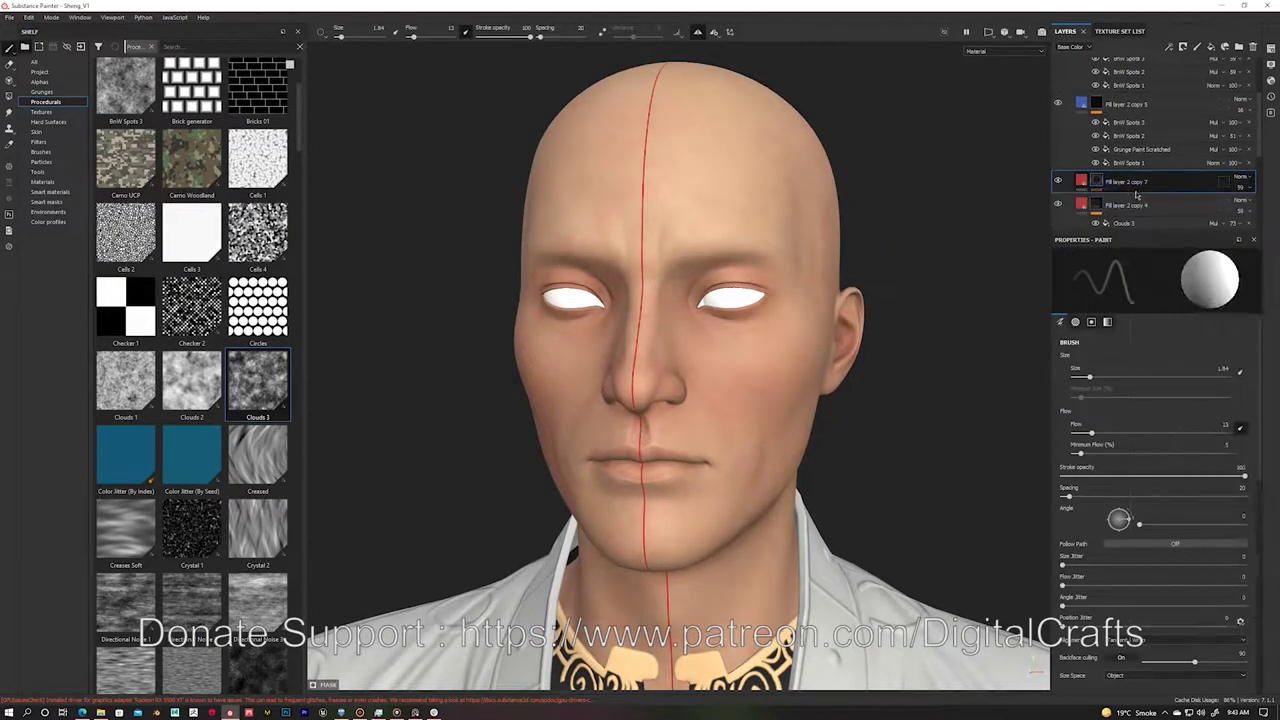
Step: Add a Cavities Curvature generator with Global Balance about 0.83 and lower Sharp to the red mask
{"action": "right_click", "coordinate": [1136, 180]}
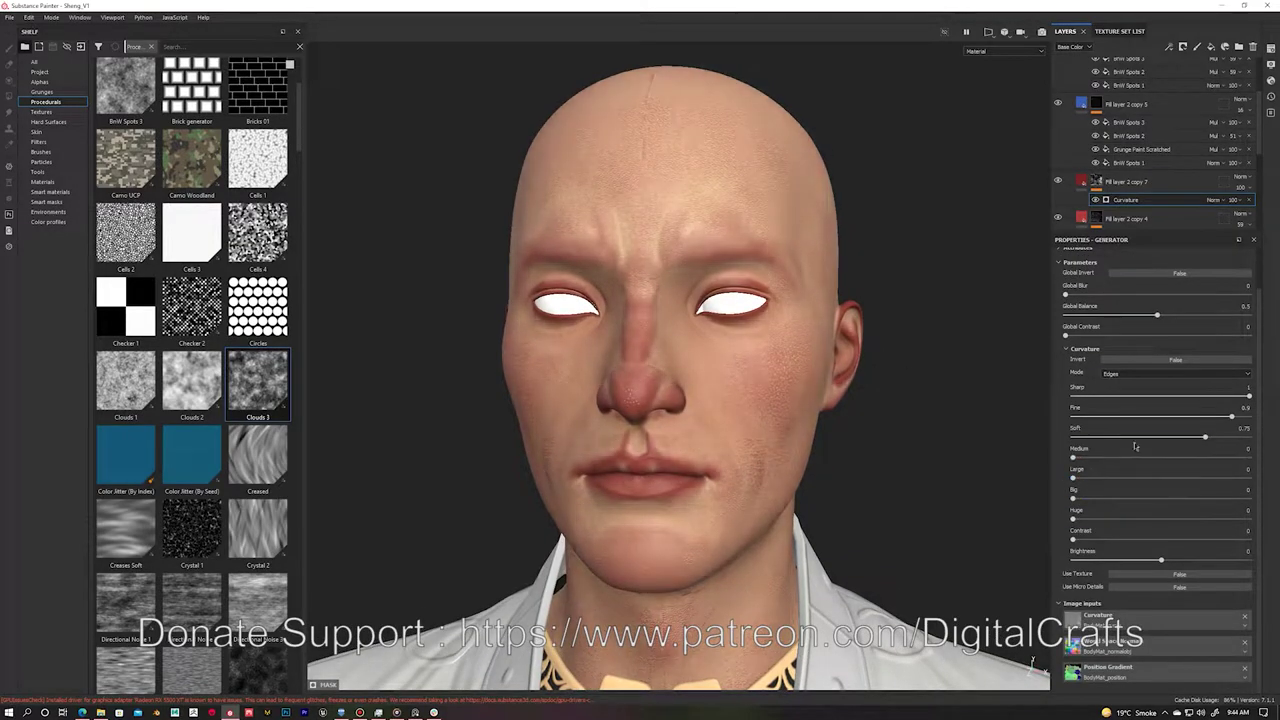
{"action": "left_click_drag", "start_coordinate": [1160, 417], "coordinate": [1118, 420]}
{"action": "mouse_move", "coordinate": [1000, 400]}
{"action": "left_mouse_down", "text": "alt"}
{"action": "mouse_move", "coordinate": [900, 400]}
{"action": "mouse_move", "coordinate": [1000, 560]}
{"action": "left_mouse_up", "text": "alt"}
{"action": "left_click_drag", "start_coordinate": [1165, 315], "coordinate": [1215, 320]}
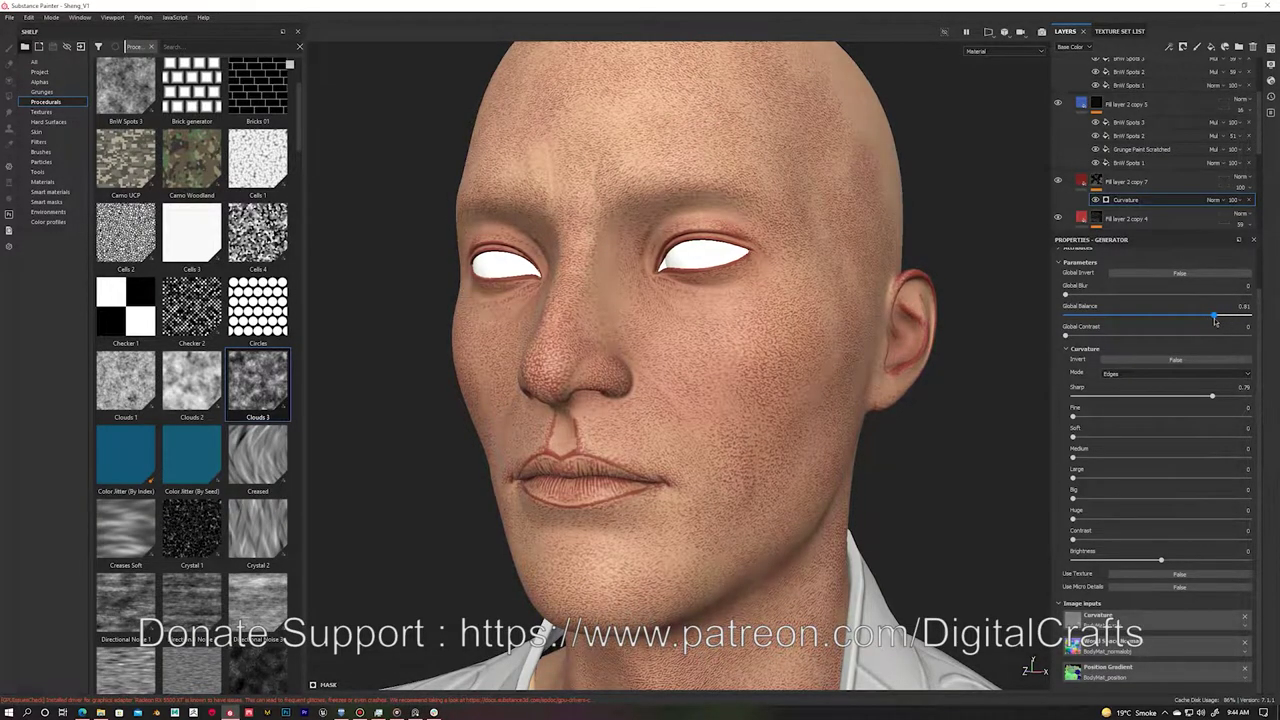
{"action": "left_click_drag", "start_coordinate": [900, 400], "coordinate": [960, 400], "text": "alt"}
{"action": "left_click", "coordinate": [1175, 373]}
{"action": "left_click", "coordinate": [1130, 400]}
{"action": "left_click_drag", "start_coordinate": [1212, 396], "coordinate": [1106, 397]}
{"action": "key", "text": "c"}
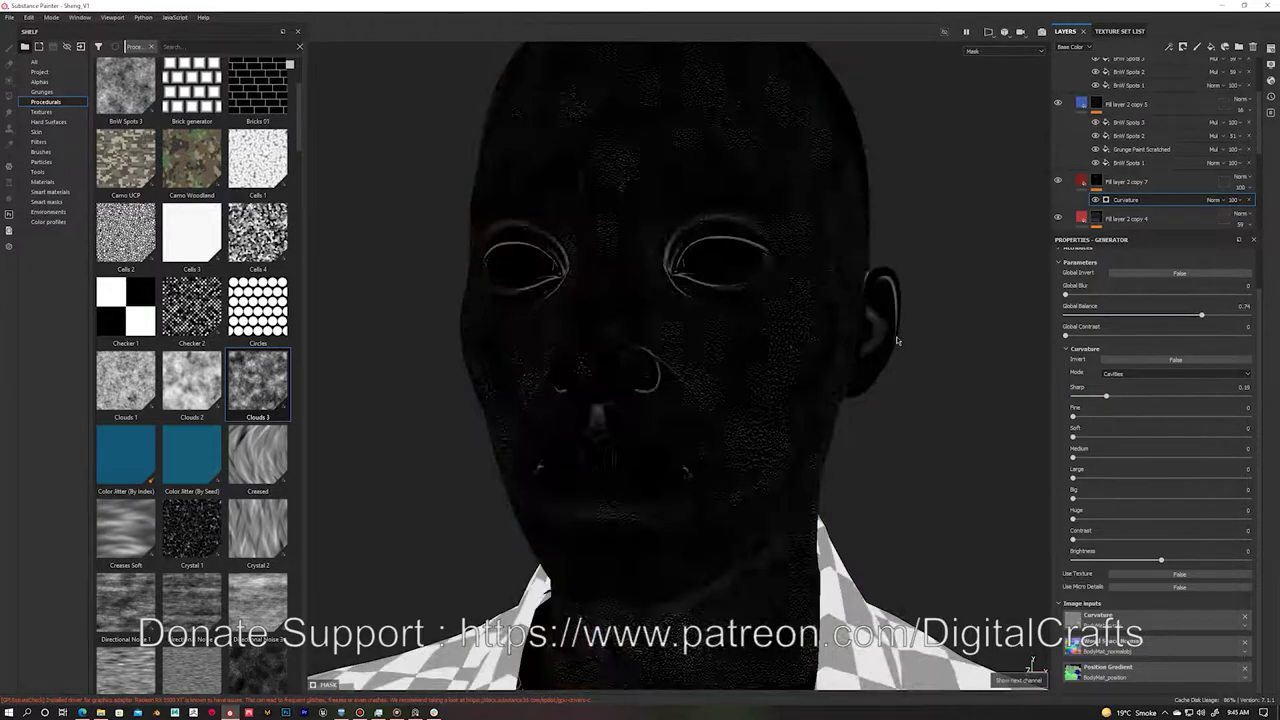
{"action": "key", "text": "m"}
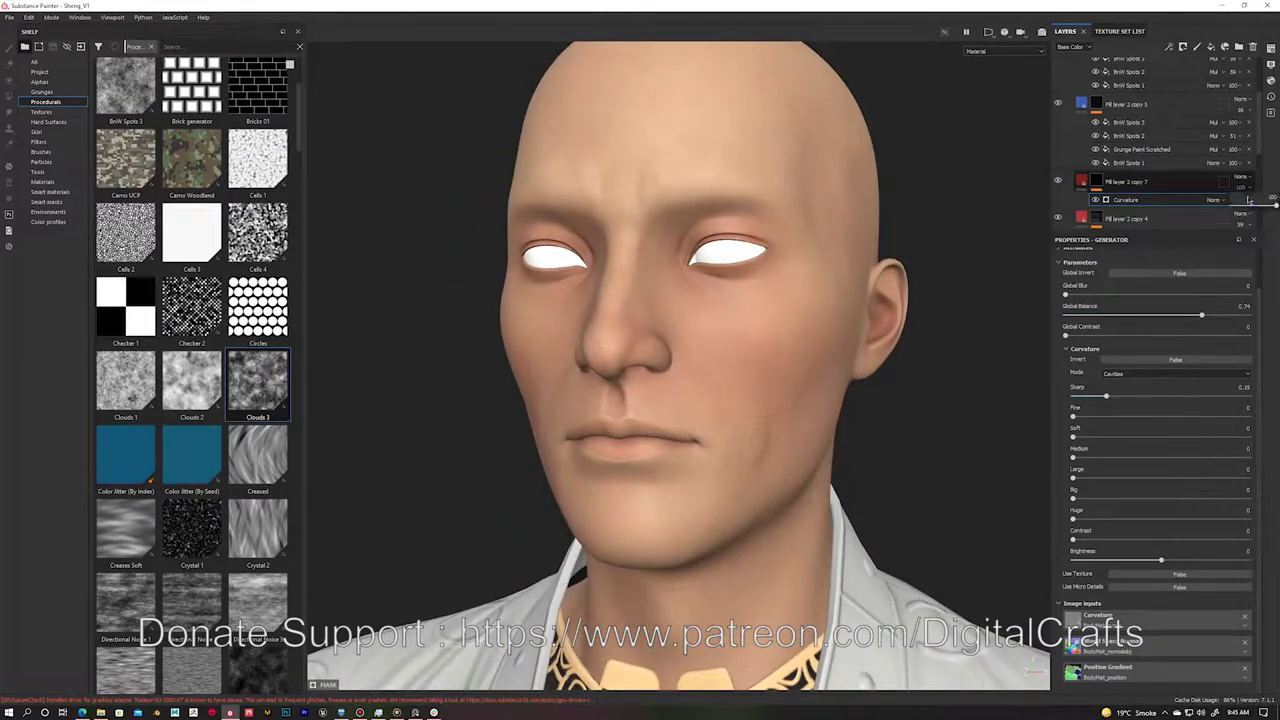
Step: Lower Fill layer 2 copy 7's roughness to 0.3844 and select its duplicate
{"action": "left_click", "coordinate": [1126, 181]}
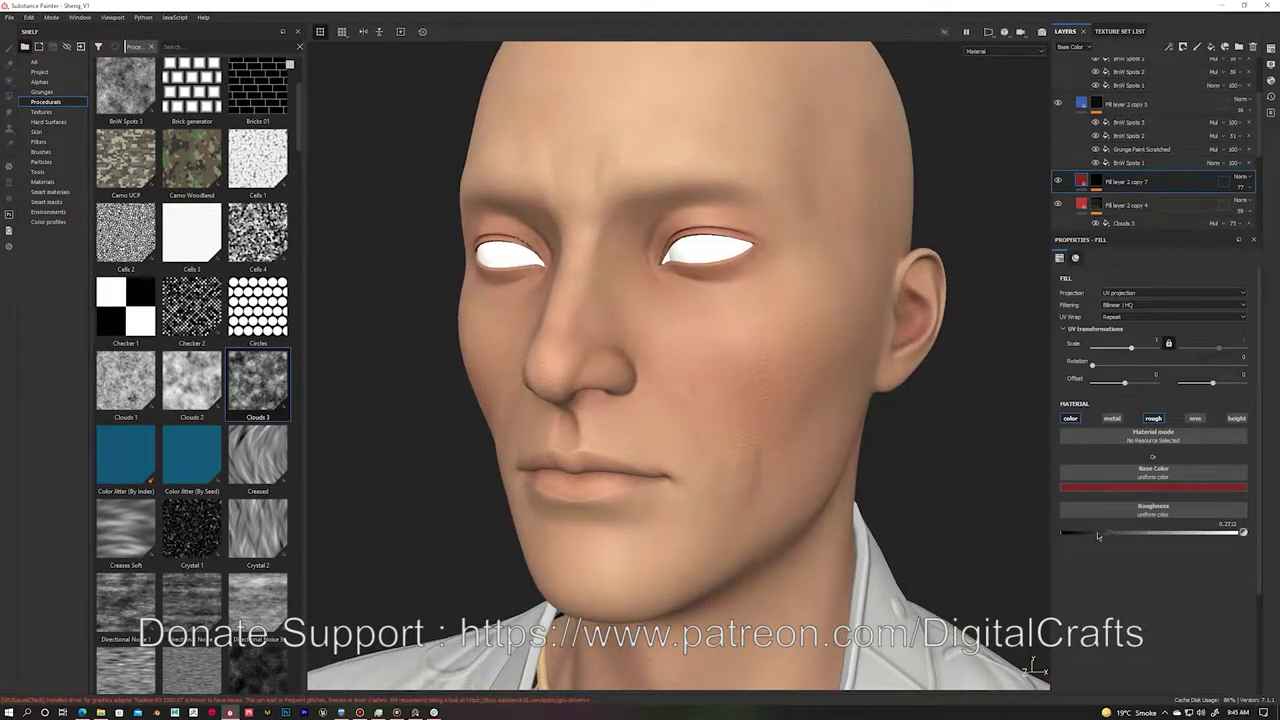
{"action": "left_click_drag", "start_coordinate": [1098, 533], "coordinate": [1063, 533]}
{"action": "key", "text": "c"}
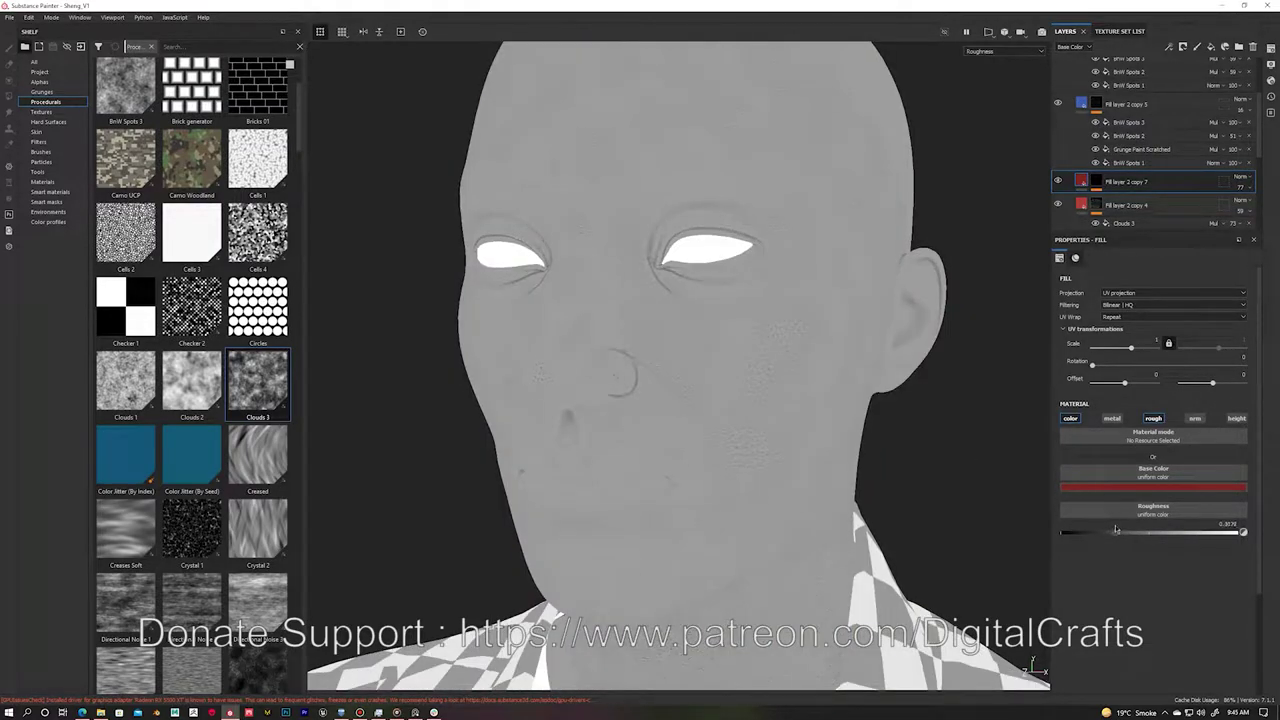
{"action": "key", "text": "m"}
{"action": "mouse_move", "coordinate": [866, 415]}
{"action": "left_mouse_down", "text": "alt"}
{"action": "mouse_move", "coordinate": [657, 384]}
{"action": "mouse_move", "coordinate": [743, 374]}
{"action": "mouse_move", "coordinate": [617, 300]}
{"action": "mouse_move", "coordinate": [880, 226]}
{"action": "left_mouse_up", "text": "alt"}
{"action": "scroll", "coordinate": [752, 204], "scroll_direction": "up", "scroll_amount": 3}
{"action": "left_click", "coordinate": [1081, 181]}
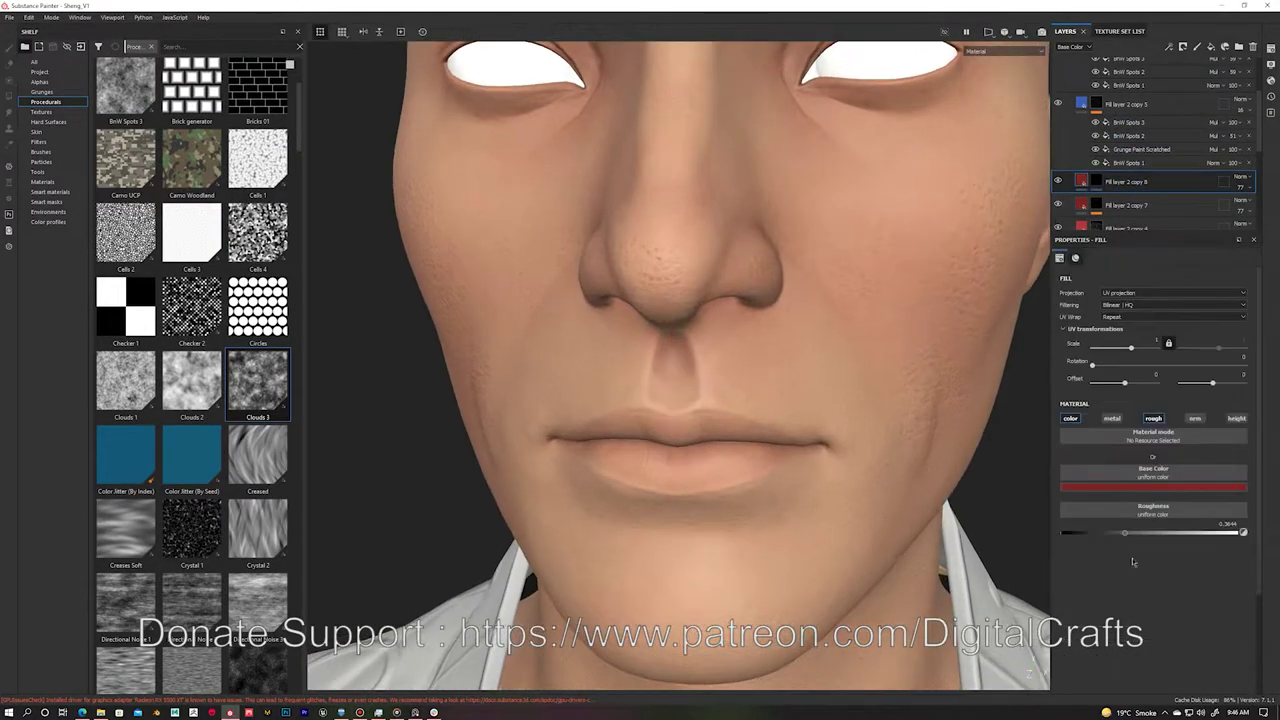
Step: Set the lip layer's base colour and angle the view close onto the lips
{"action": "left_click", "coordinate": [1153, 488]}
{"action": "key", "text": "1"}
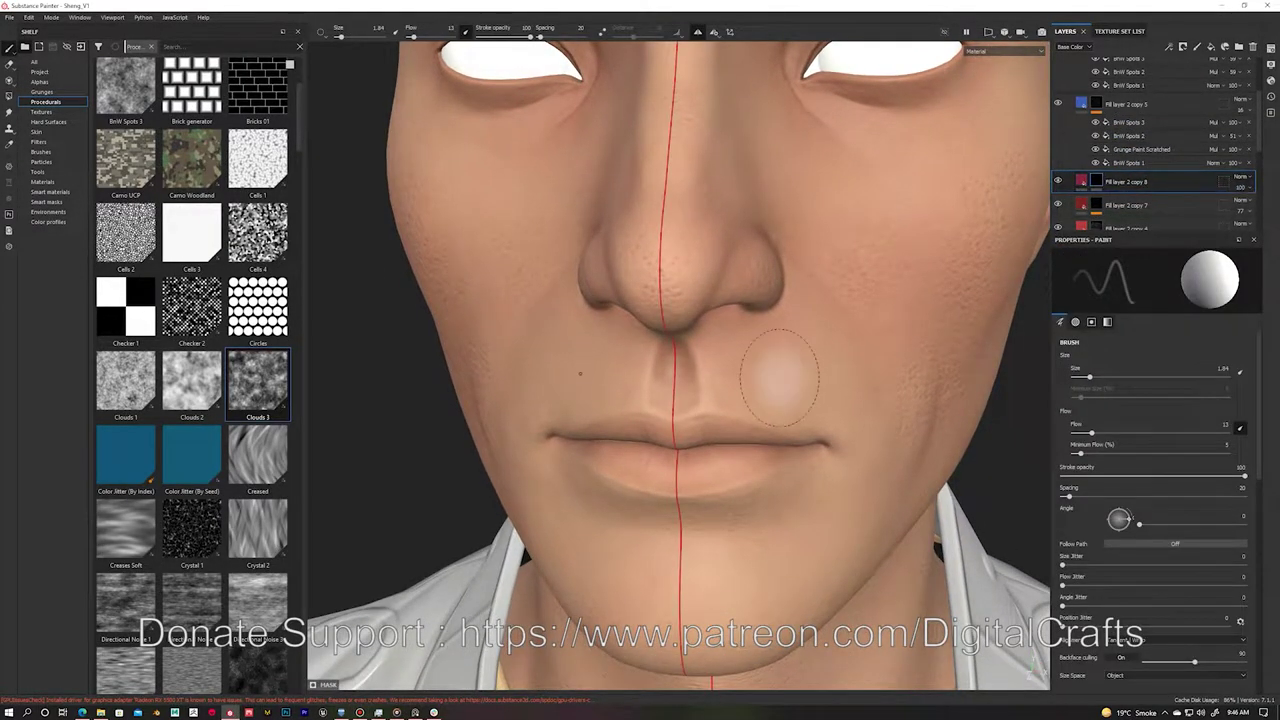
{"action": "mouse_move", "coordinate": [735, 430]}
{"action": "left_mouse_down", "text": "alt"}
{"action": "mouse_move", "coordinate": [1030, 668]}
{"action": "mouse_move", "coordinate": [668, 472]}
{"action": "mouse_move", "coordinate": [688, 406]}
{"action": "left_mouse_up", "text": "alt"}
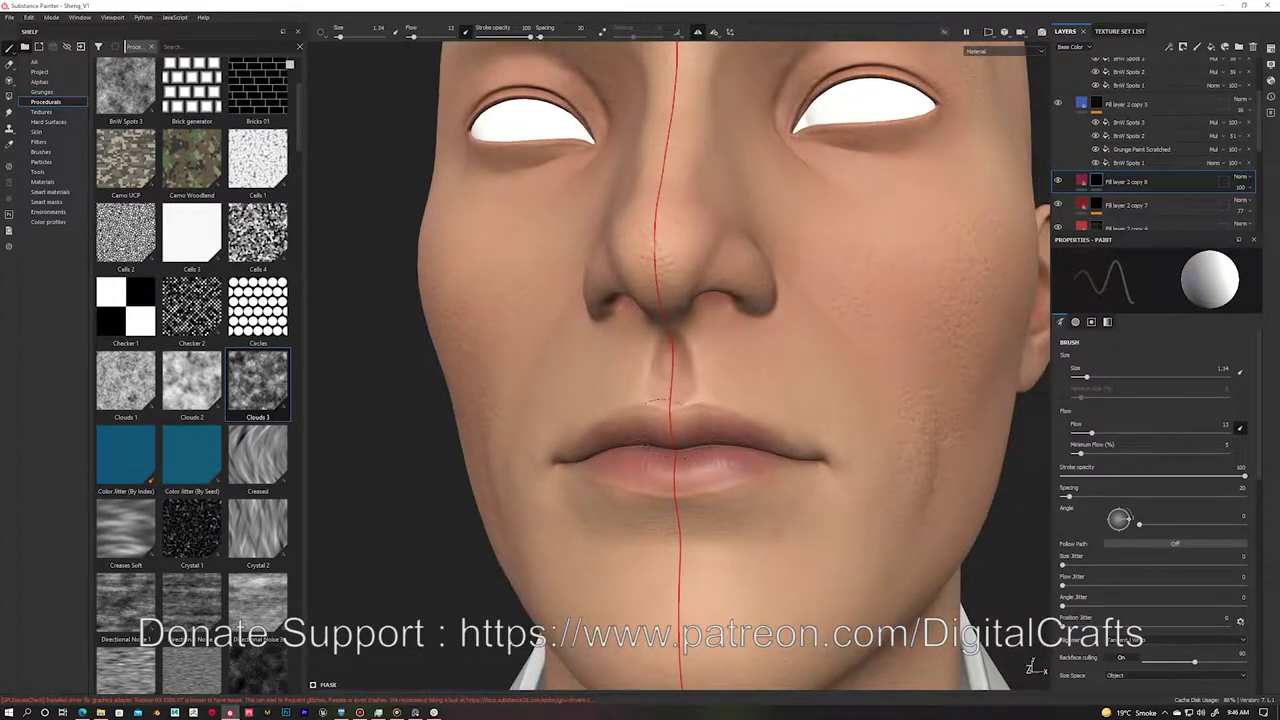
{"action": "left_click_drag", "start_coordinate": [765, 475], "coordinate": [740, 485], "text": "alt"}
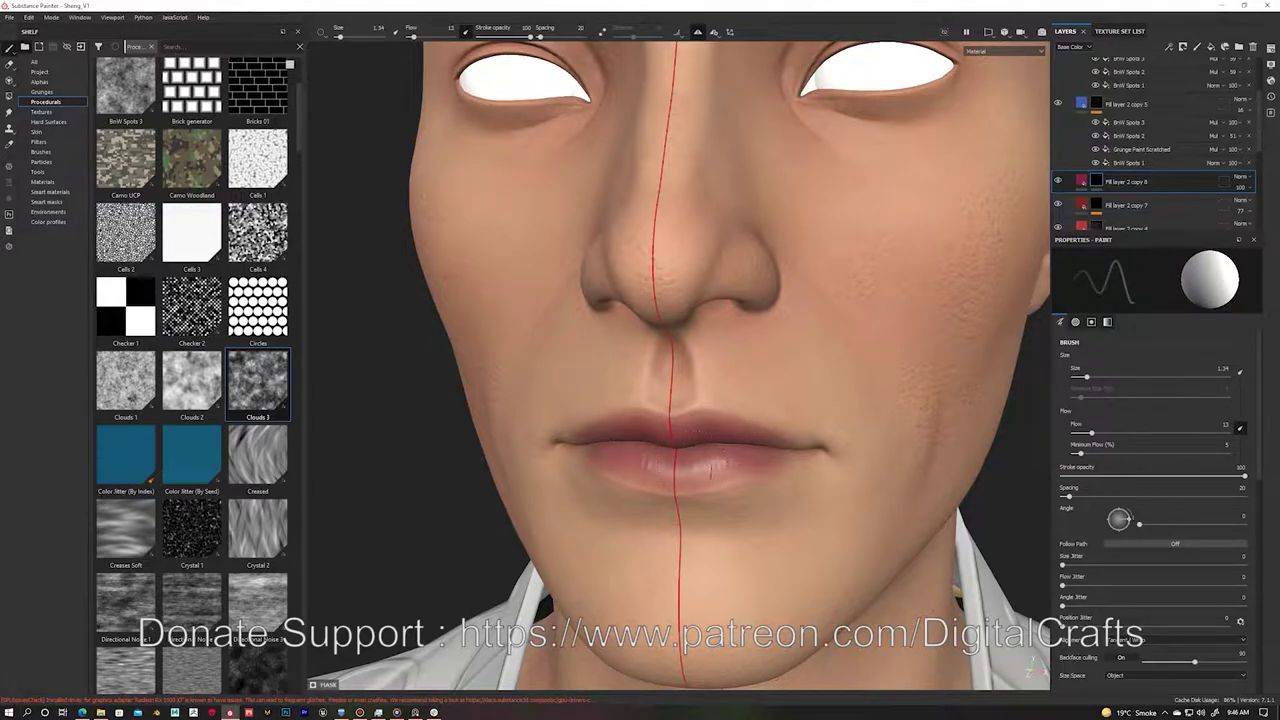
{"action": "scroll", "coordinate": [520, 400], "scroll_direction": "down", "scroll_amount": 2}
{"action": "scroll", "coordinate": [468, 352], "scroll_direction": "down", "scroll_amount": 3}
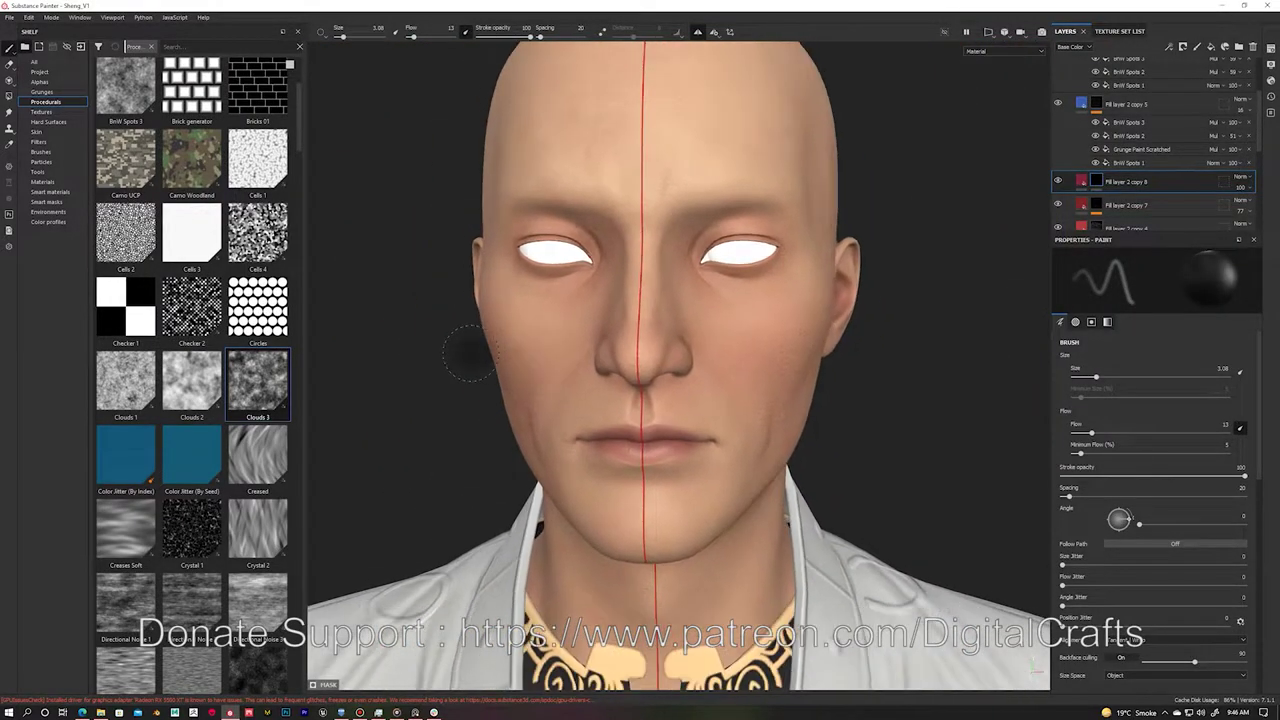
{"action": "left_click_drag", "start_coordinate": [790, 230], "coordinate": [846, 240], "text": "alt"}
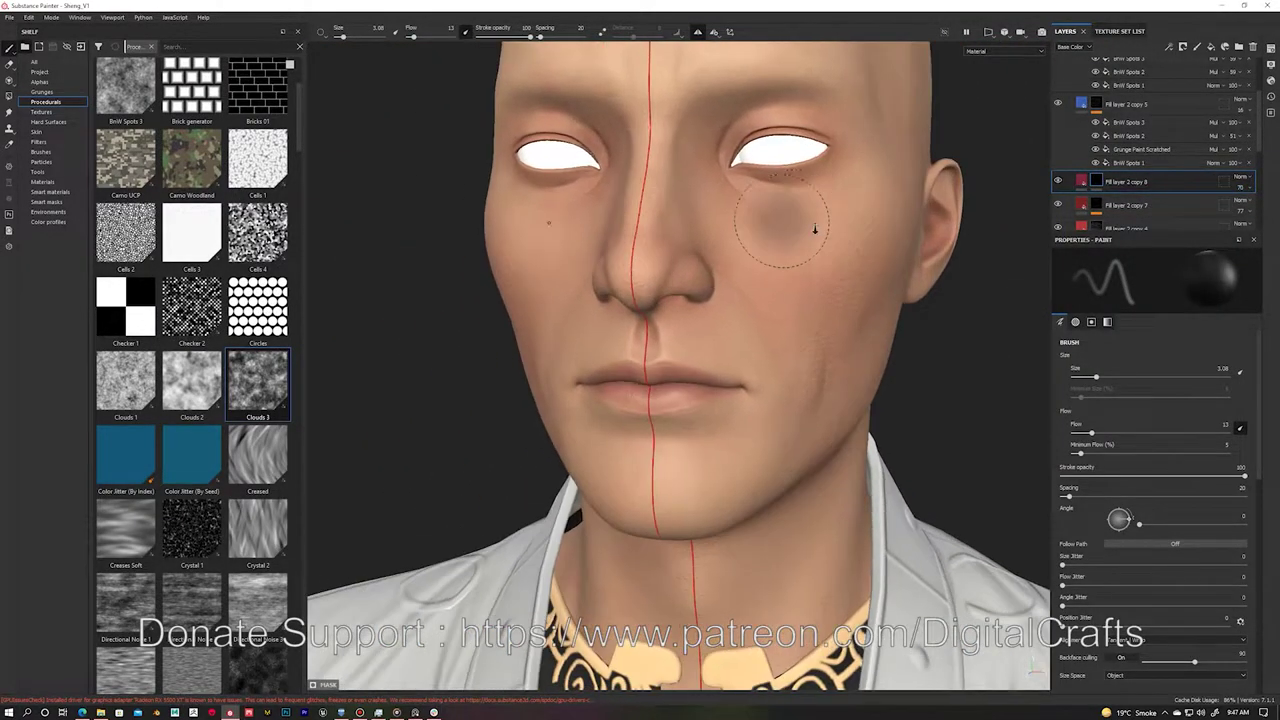
Step: Group the lip fill layer into a folder named Lips
{"action": "key", "text": "ctrl+g"}
{"action": "double_click", "coordinate": [1112, 181]}
{"action": "type", "text": "Lips"}
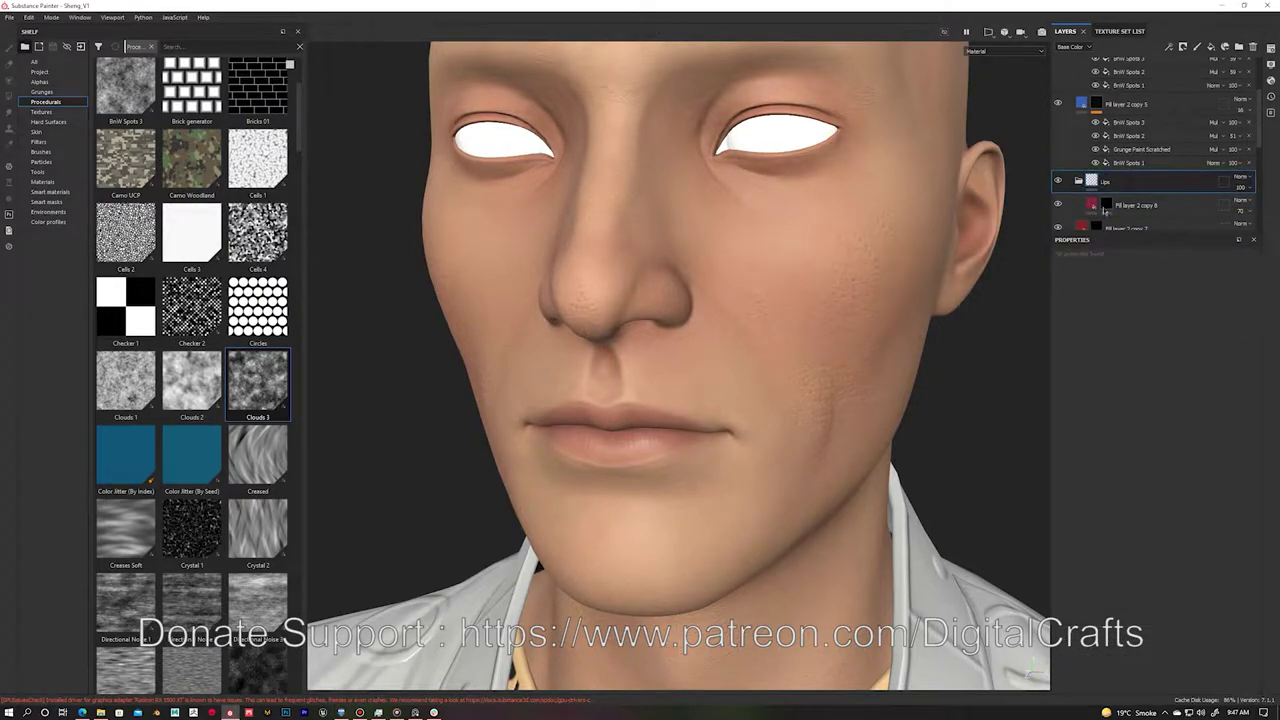
{"action": "key", "text": "Return"}
{"action": "right_click", "coordinate": [1130, 181]}
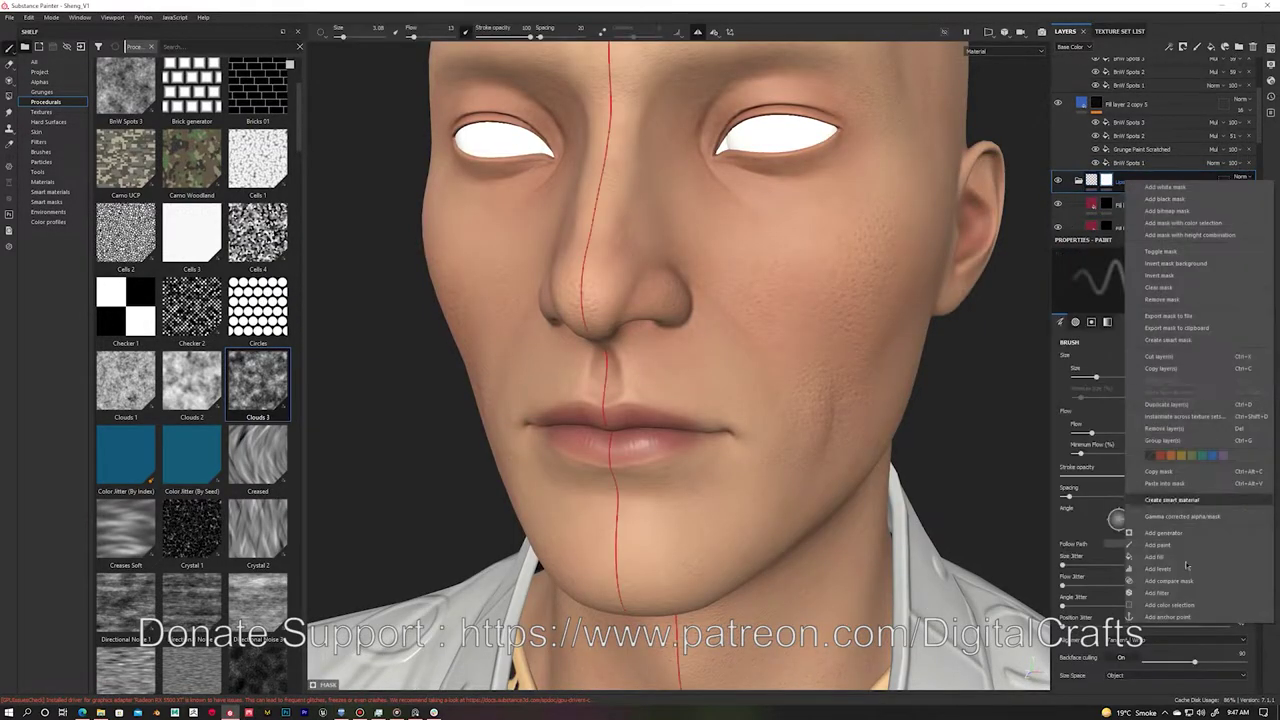
{"action": "key", "text": "Escape"}
{"action": "left_click", "coordinate": [1135, 205]}
{"action": "left_click", "coordinate": [1153, 487]}
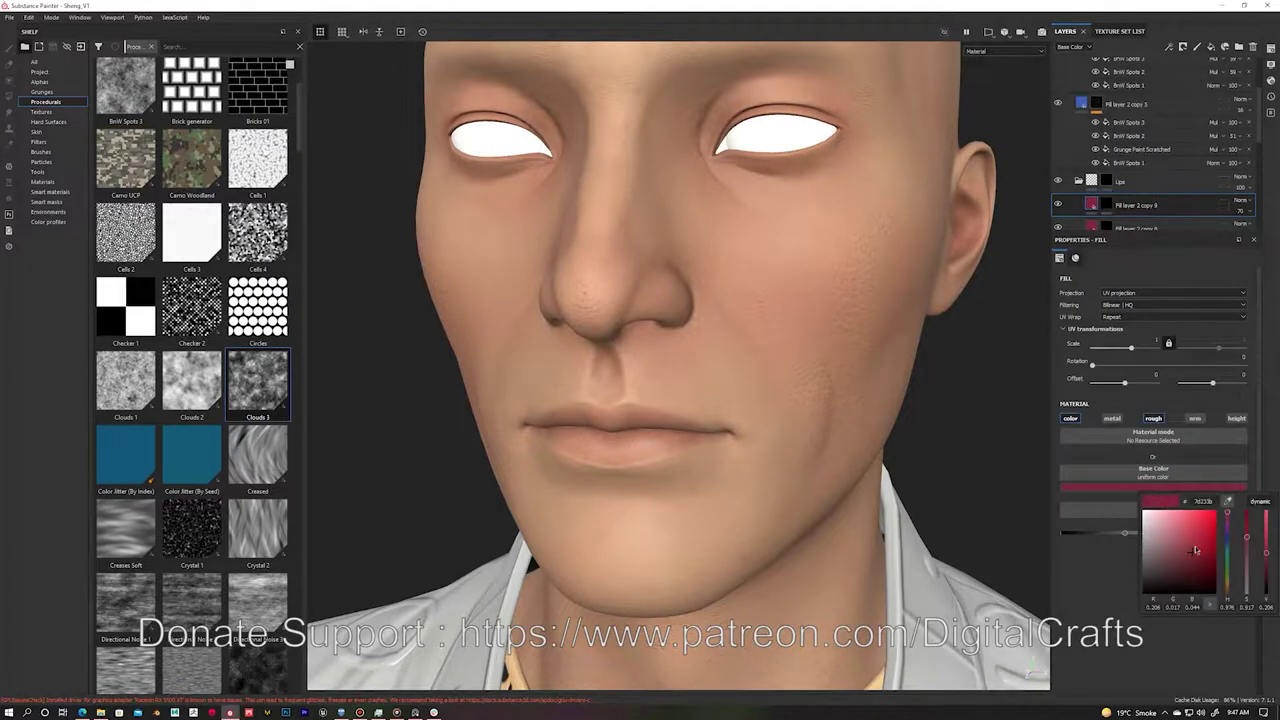
Step: Mask Fill layer 2 copy 9 with a Curvature generator and lower its Soft value
{"action": "right_click", "coordinate": [1130, 205]}
{"action": "left_click", "coordinate": [1160, 215]}
{"action": "right_click", "coordinate": [1105, 205]}
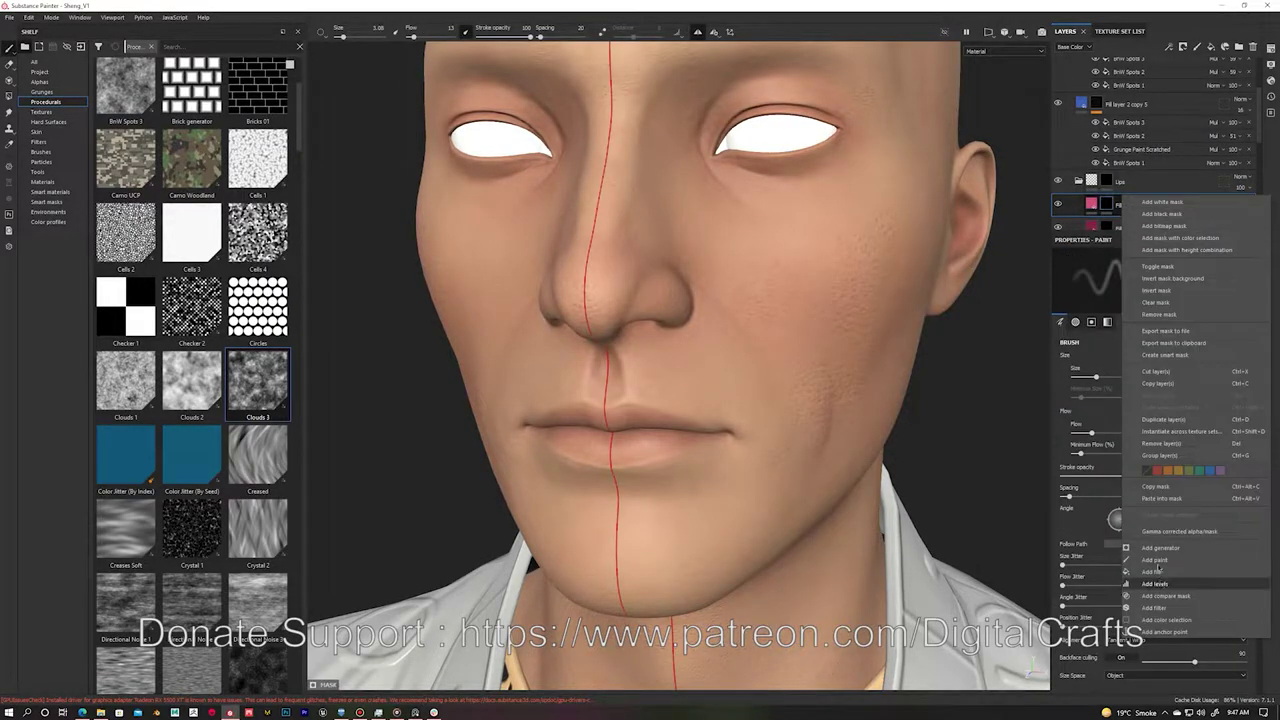
{"action": "left_click", "coordinate": [1160, 260]}
{"action": "left_click", "coordinate": [1155, 272]}
{"action": "left_click", "coordinate": [1256, 302]}
{"action": "key", "text": "c"}
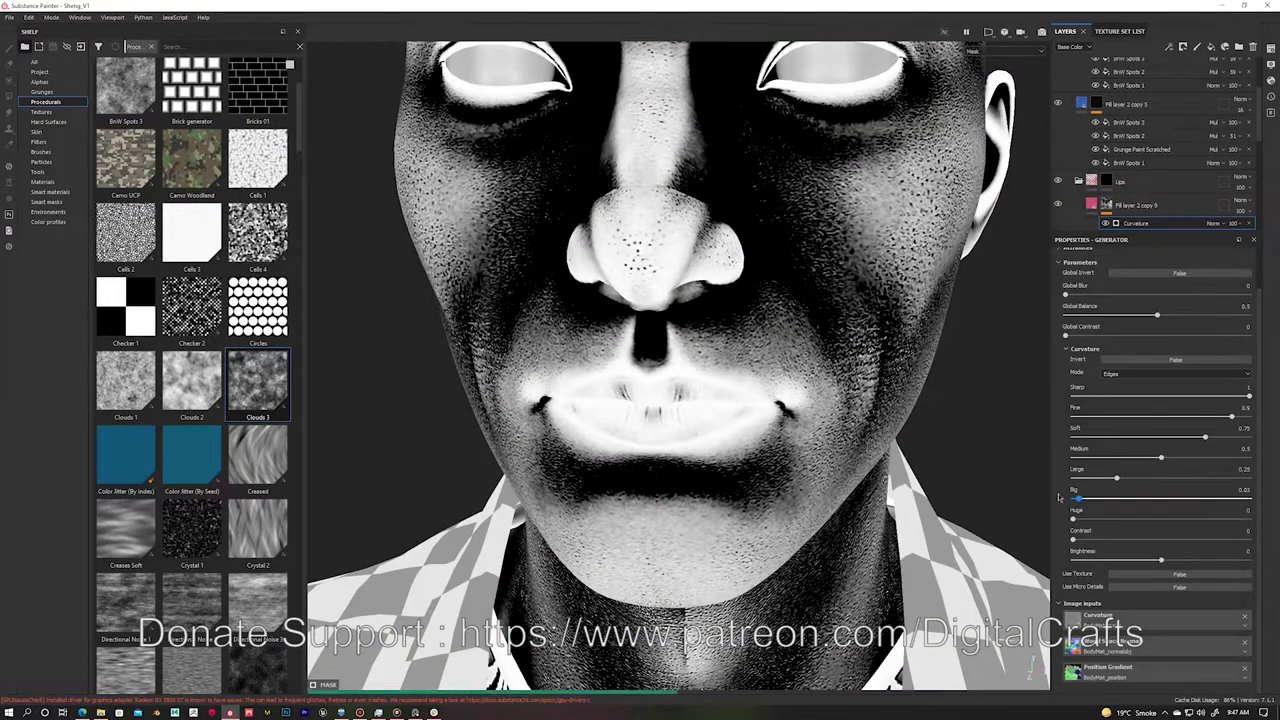
{"action": "left_click_drag", "start_coordinate": [1160, 437], "coordinate": [1075, 437]}
{"action": "left_click", "coordinate": [1135, 205]}
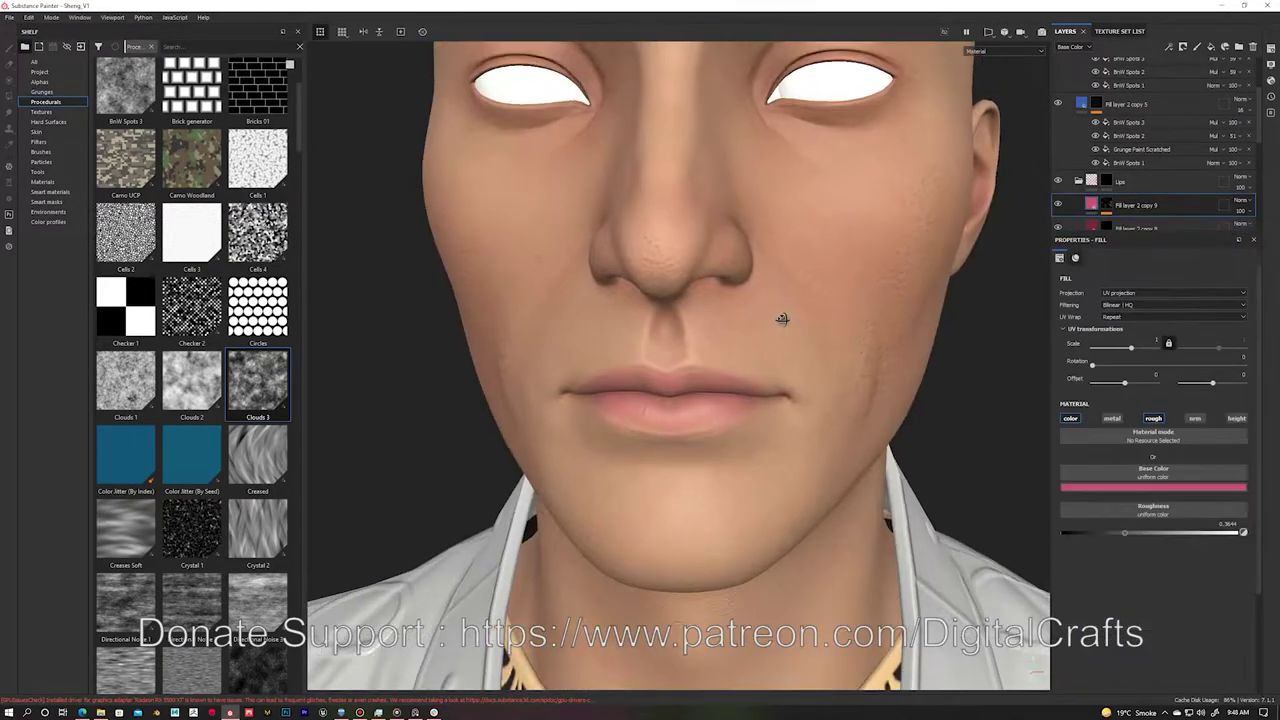
{"action": "key", "text": "f"}
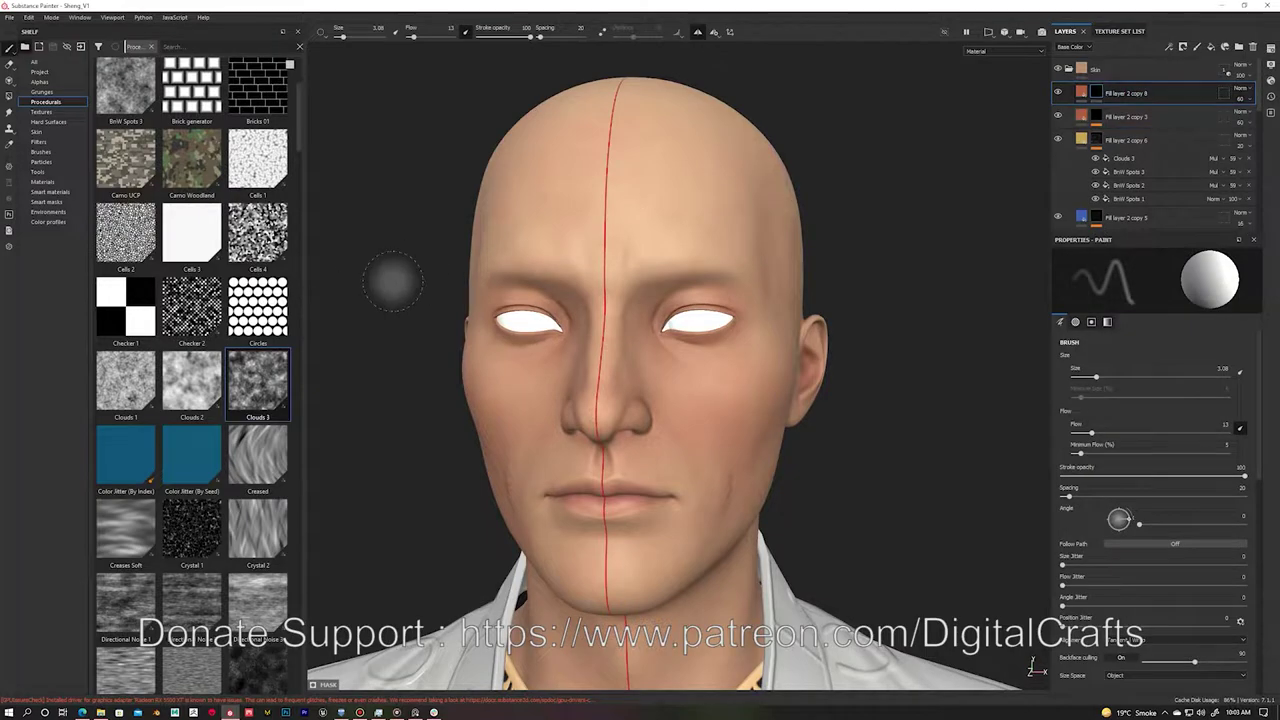
Step: Add a tri-planar BnW Spots 1 fill effect to the skin layer's mask at about 3.35 scale
{"action": "right_click", "coordinate": [1248, 98]}
{"action": "left_click", "coordinate": [1140, 469]}
{"action": "left_click_drag", "start_coordinate": [192, 240], "coordinate": [1150, 430]}
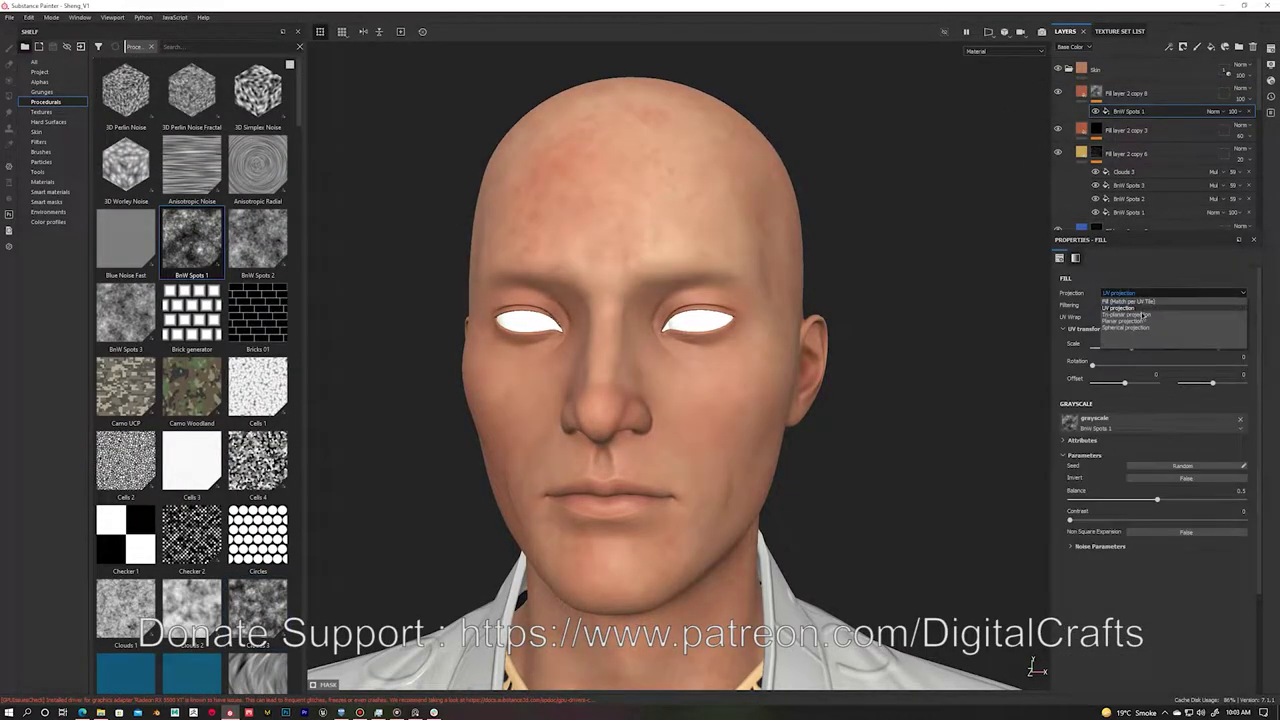
{"action": "left_click", "coordinate": [1170, 292]}
{"action": "left_click", "coordinate": [1130, 300]}
{"action": "left_click_drag", "start_coordinate": [1134, 367], "coordinate": [1135, 369]}
Step: Swap the pattern for BnW Spots 2 in Multiply mode and duplicate the effect twice
{"action": "left_click_drag", "start_coordinate": [257, 240], "coordinate": [1150, 111]}
{"action": "left_click", "coordinate": [1213, 111]}
{"action": "left_click", "coordinate": [1230, 130]}
{"action": "key", "text": "ctrl+d"}
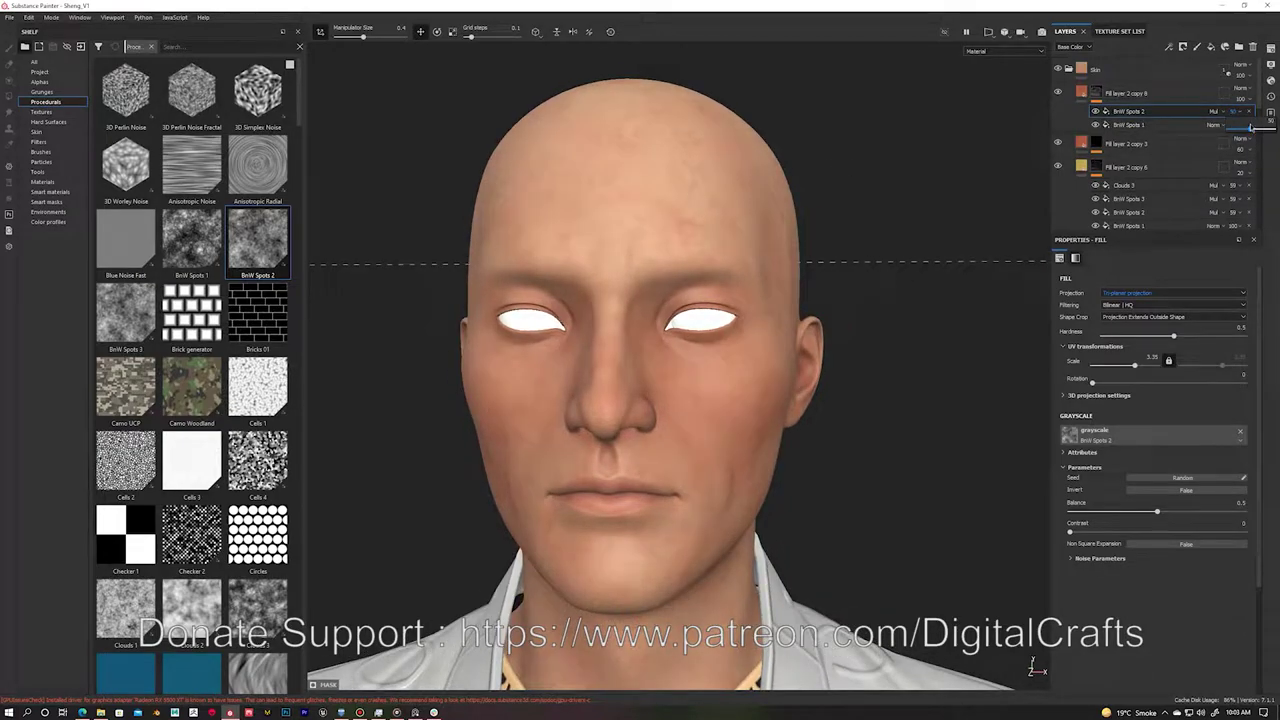
{"action": "key", "text": "ctrl+d"}
Step: Swap one spots copy for Clouds 2 and give the new fill layer a blue base colour
{"action": "left_click_drag", "start_coordinate": [1134, 365], "coordinate": [1137, 365]}
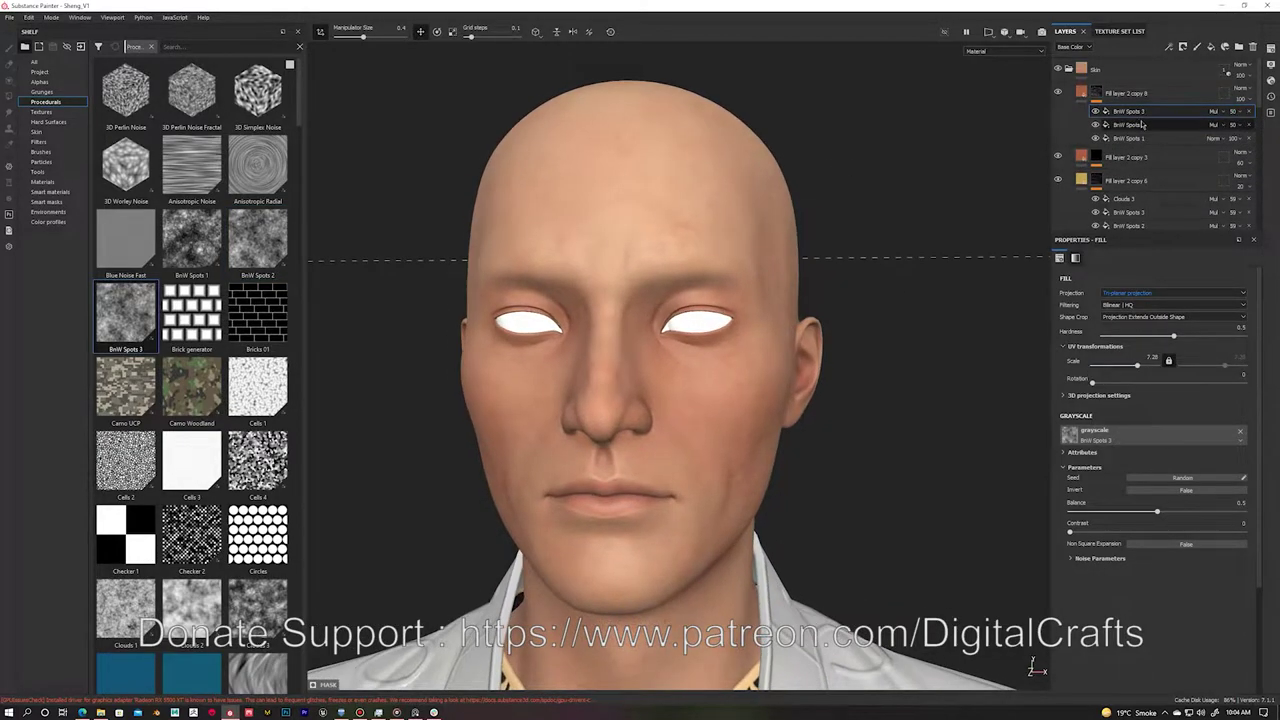
{"action": "scroll", "coordinate": [257, 383], "scroll_direction": "down", "scroll_amount": 3}
{"action": "left_click_drag", "start_coordinate": [173, 378], "coordinate": [1252, 118]}
{"action": "left_click", "coordinate": [1150, 487]}
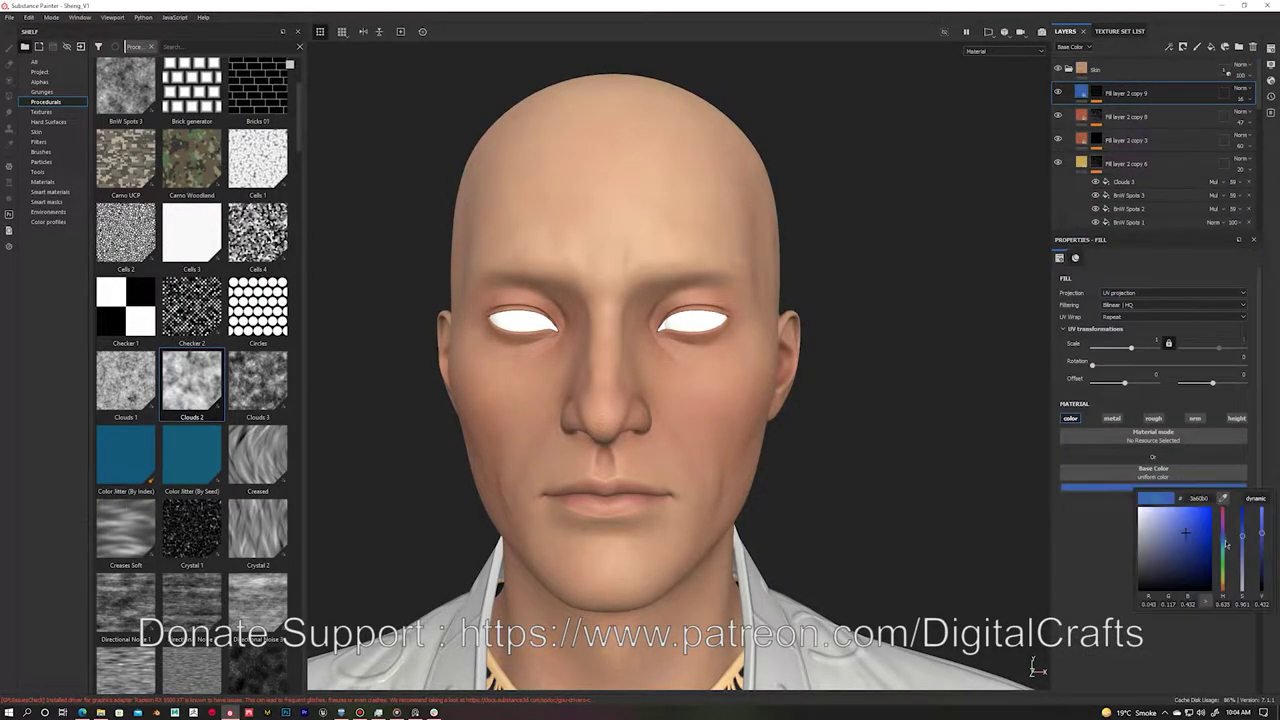
Step: Black-mask the blue layer and paint the undertone around the nose, eyes, chin and jaw
{"action": "right_click", "coordinate": [1128, 93]}
{"action": "left_click", "coordinate": [1120, 112]}
{"action": "key", "text": "1"}
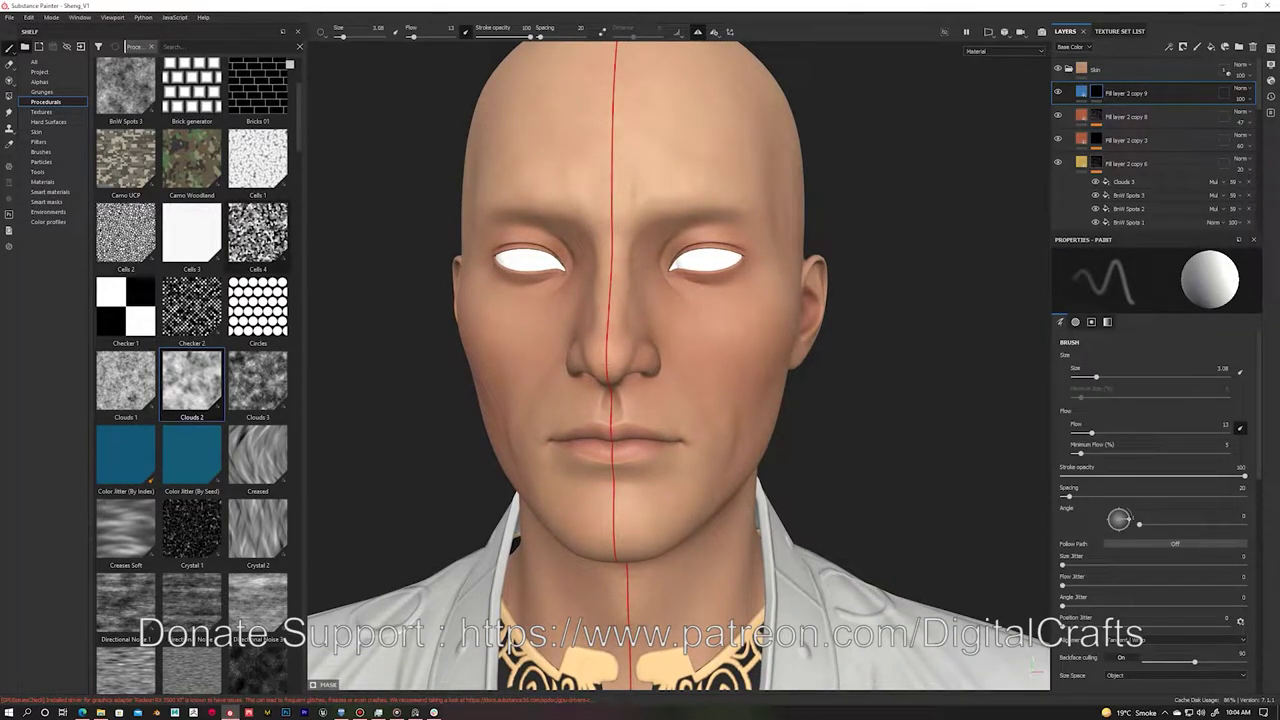
{"action": "left_click_drag", "start_coordinate": [905, 322], "coordinate": [889, 322], "text": "alt"}
{"action": "left_click_drag", "start_coordinate": [695, 232], "coordinate": [643, 299], "text": "alt"}
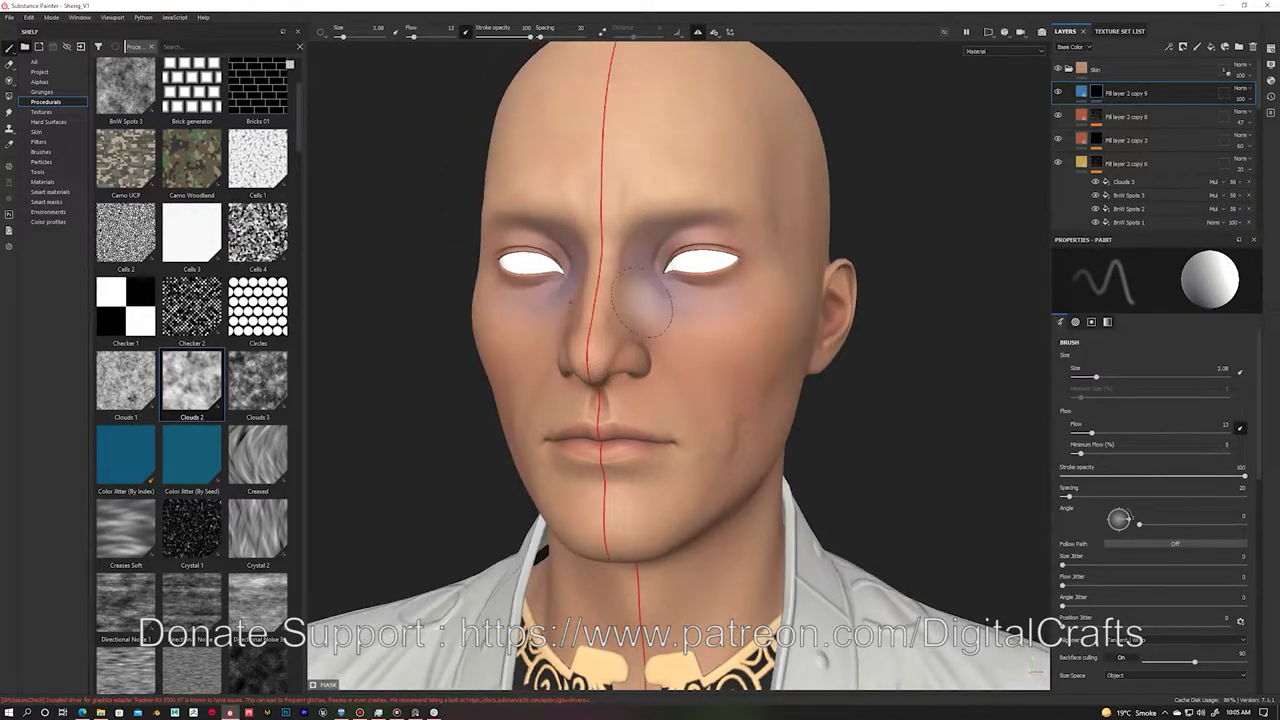
{"action": "left_click_drag", "start_coordinate": [725, 450], "coordinate": [688, 533], "text": "alt"}
{"action": "mouse_move", "coordinate": [740, 455]}
{"action": "left_mouse_down", "text": "alt"}
{"action": "mouse_move", "coordinate": [686, 491]}
{"action": "mouse_move", "coordinate": [693, 385]}
{"action": "left_mouse_up", "text": "alt"}
{"action": "left_click_drag", "start_coordinate": [818, 365], "coordinate": [623, 508], "text": "alt"}
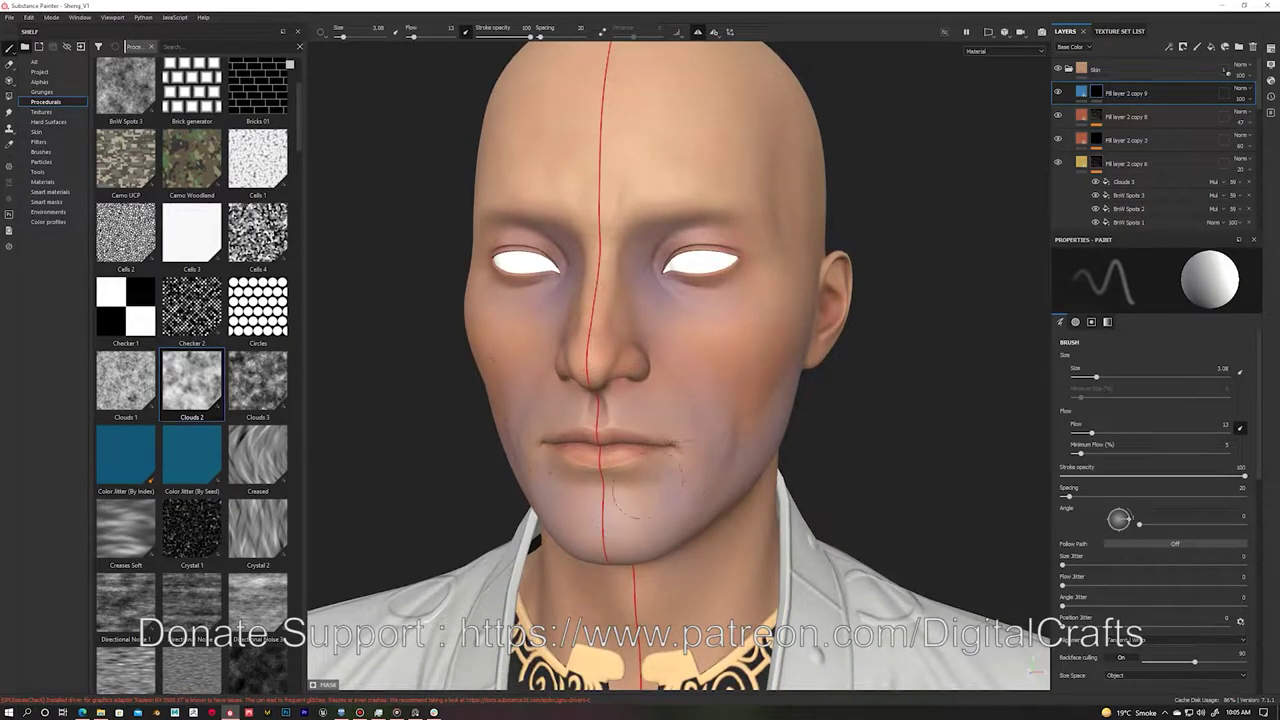
{"action": "mouse_move", "coordinate": [685, 439]}
{"action": "left_mouse_down", "text": "alt"}
{"action": "mouse_move", "coordinate": [670, 362]}
{"action": "mouse_move", "coordinate": [706, 301]}
{"action": "mouse_move", "coordinate": [620, 330]}
{"action": "left_mouse_up", "text": "alt"}
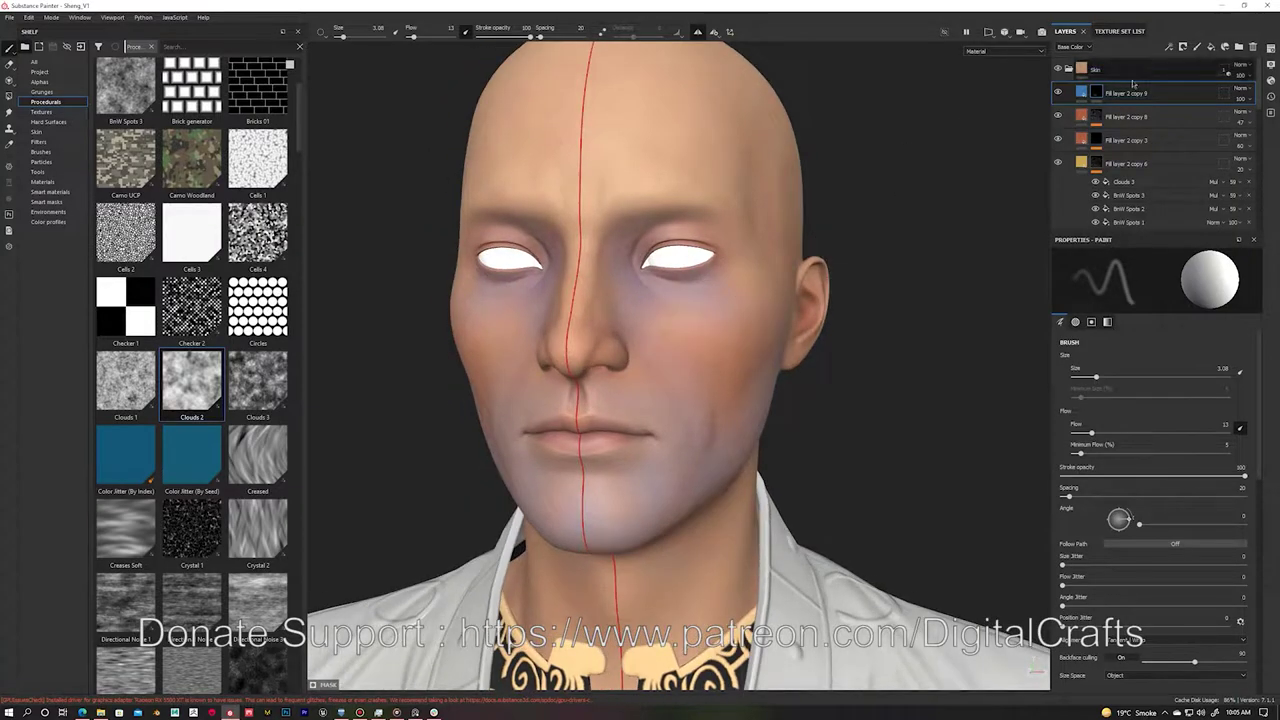
Step: Add tri-planar BnW Spots in Multiply to the blue mask, duplicate it, and swap the top for Clouds 3
{"action": "left_click", "coordinate": [1130, 111]}
{"action": "left_click", "coordinate": [1170, 292]}
{"action": "left_click", "coordinate": [1130, 315]}
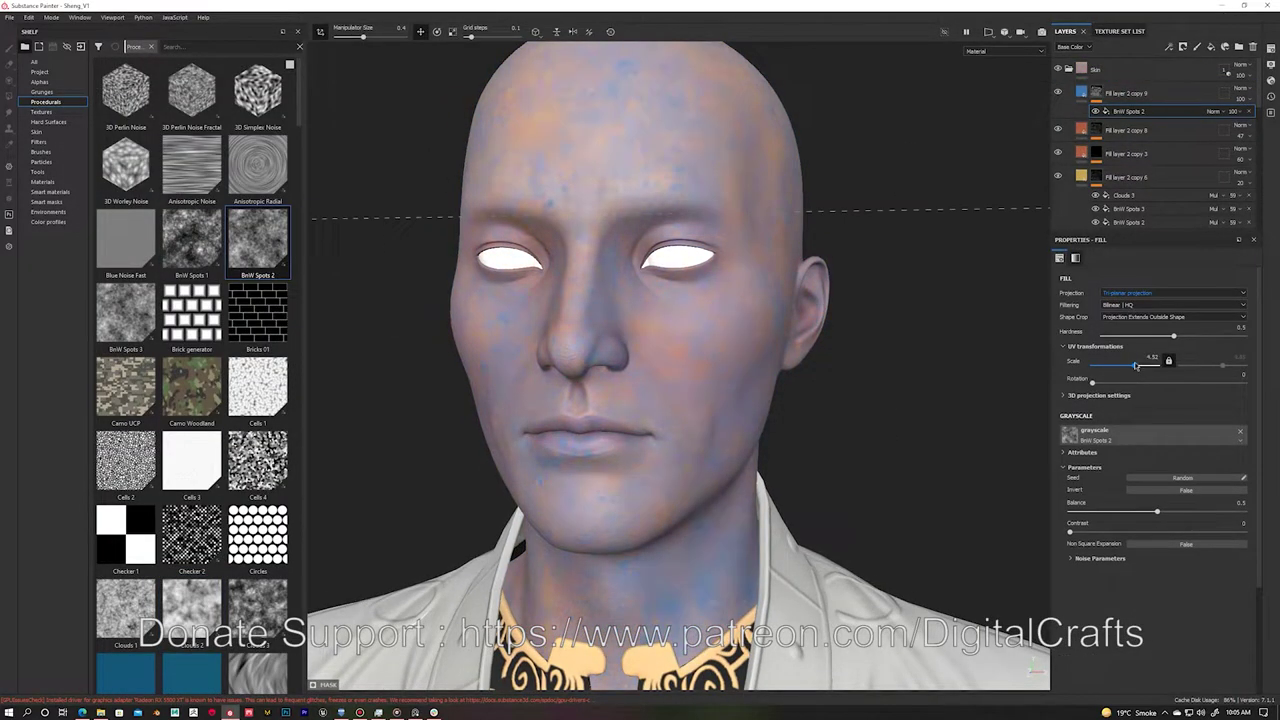
{"action": "left_click", "coordinate": [1215, 111]}
{"action": "left_click", "coordinate": [1230, 130]}
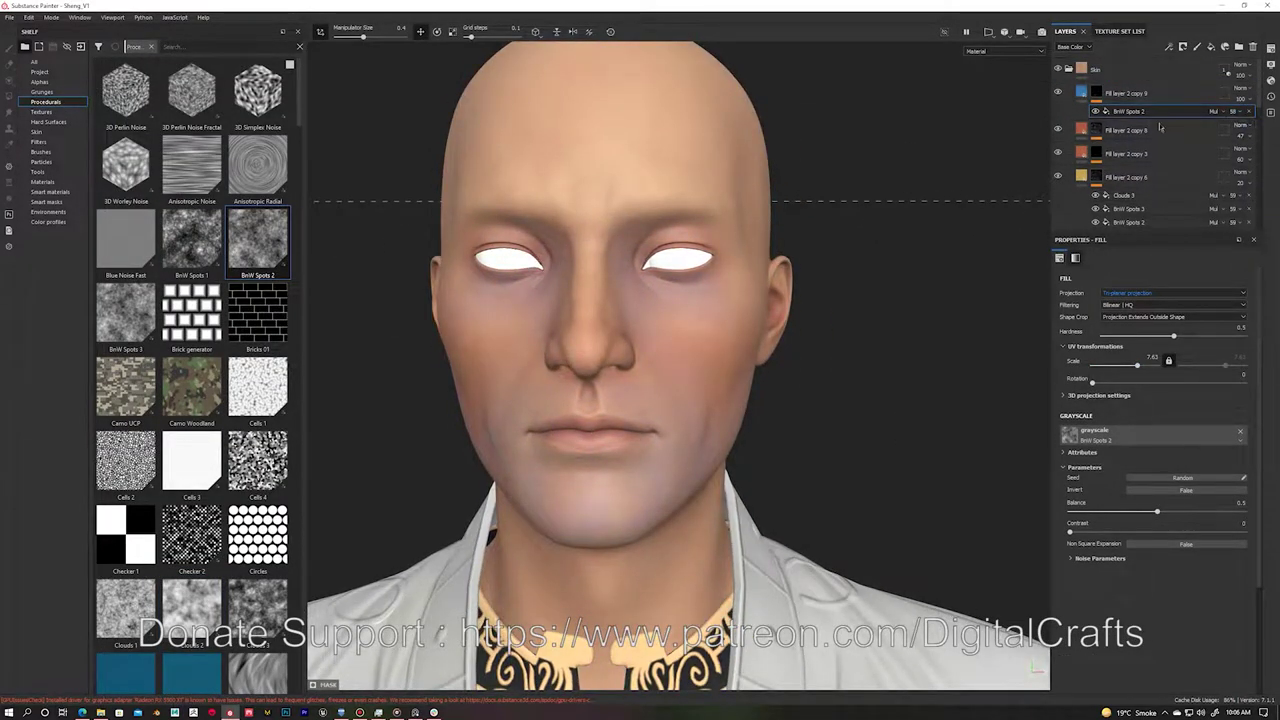
{"action": "key", "text": "ctrl+d"}
{"action": "key", "text": "ctrl+d"}
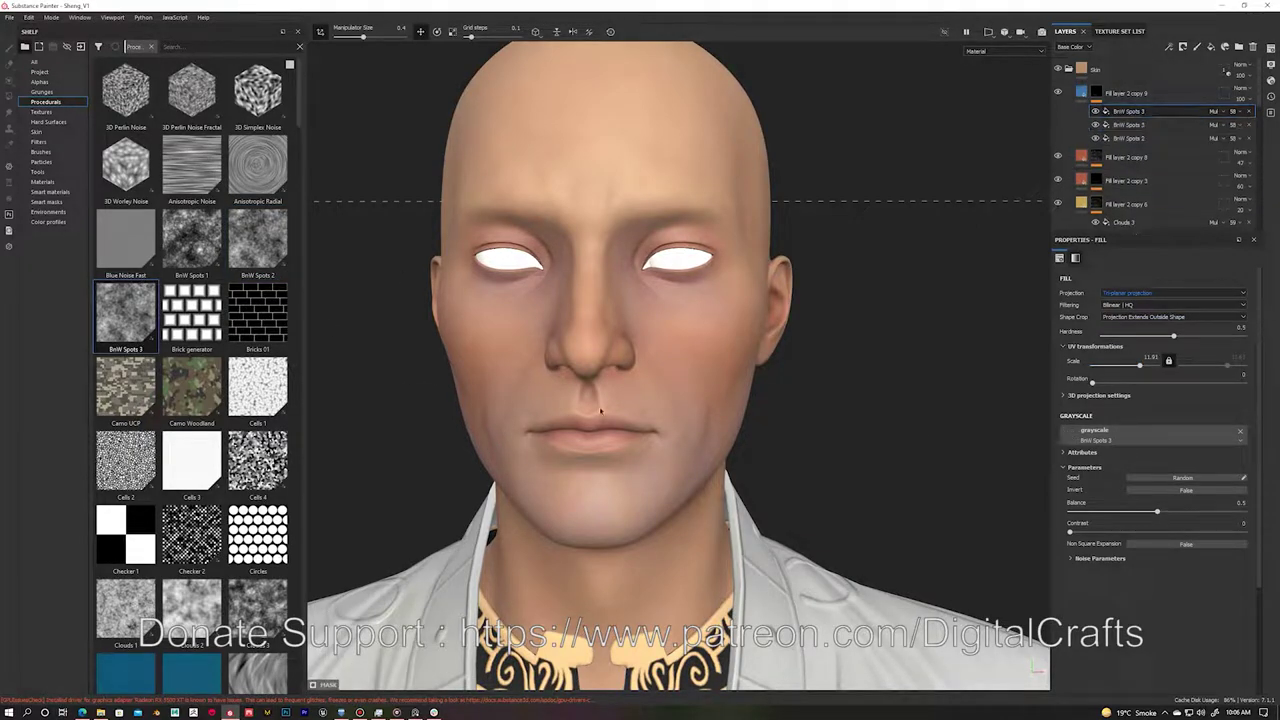
{"action": "left_click_drag", "start_coordinate": [258, 610], "coordinate": [1128, 111]}
{"action": "key", "text": "ctrl+d"}
Step: Add a new fill layer and paint a warm yellow tint across the forehead
{"action": "key", "text": "1"}
{"action": "key", "text": "l"}
{"action": "scroll", "coordinate": [622, 230], "scroll_direction": "up", "scroll_amount": 2}
{"action": "mouse_move", "coordinate": [622, 230]}
{"action": "left_mouse_down", "text": "alt"}
{"action": "mouse_move", "coordinate": [650, 232]}
{"action": "mouse_move", "coordinate": [770, 150]}
{"action": "left_mouse_up", "text": "alt"}
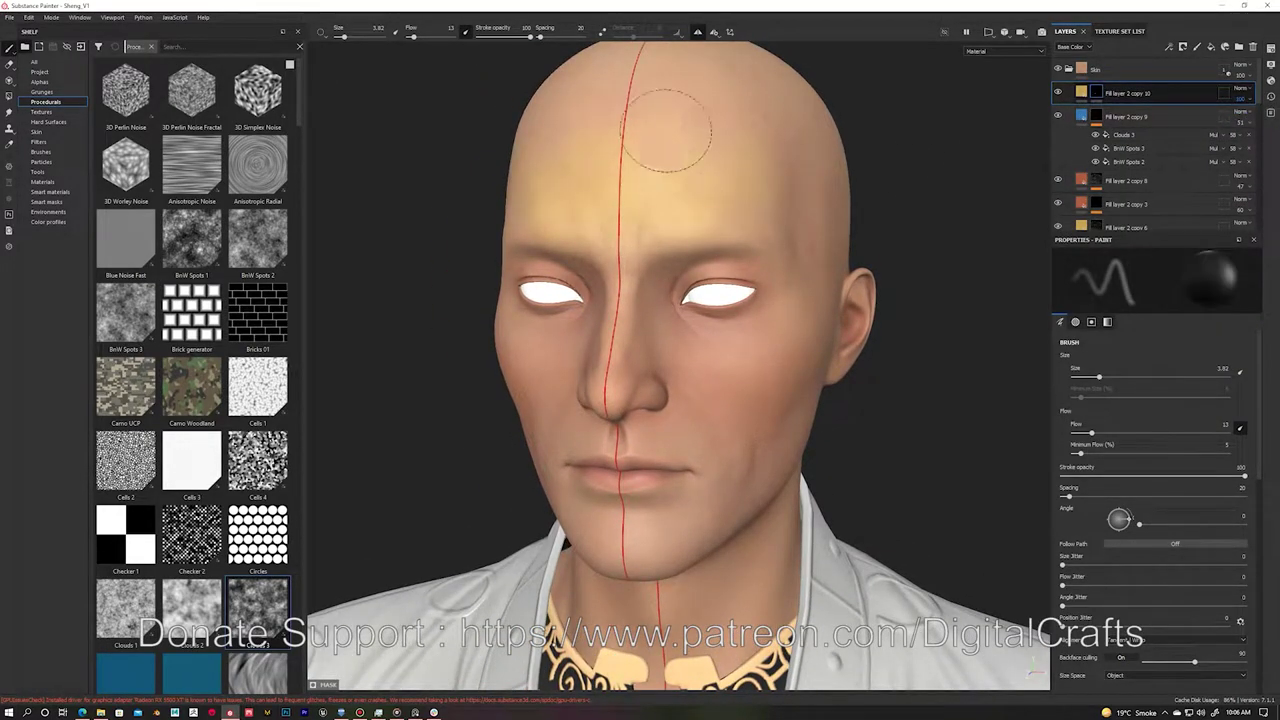
Step: Add a BnW Spots 2 fill effect in Multiply mode to the yellow layer's mask
{"action": "left_click_drag", "start_coordinate": [620, 300], "coordinate": [745, 387], "text": "alt"}
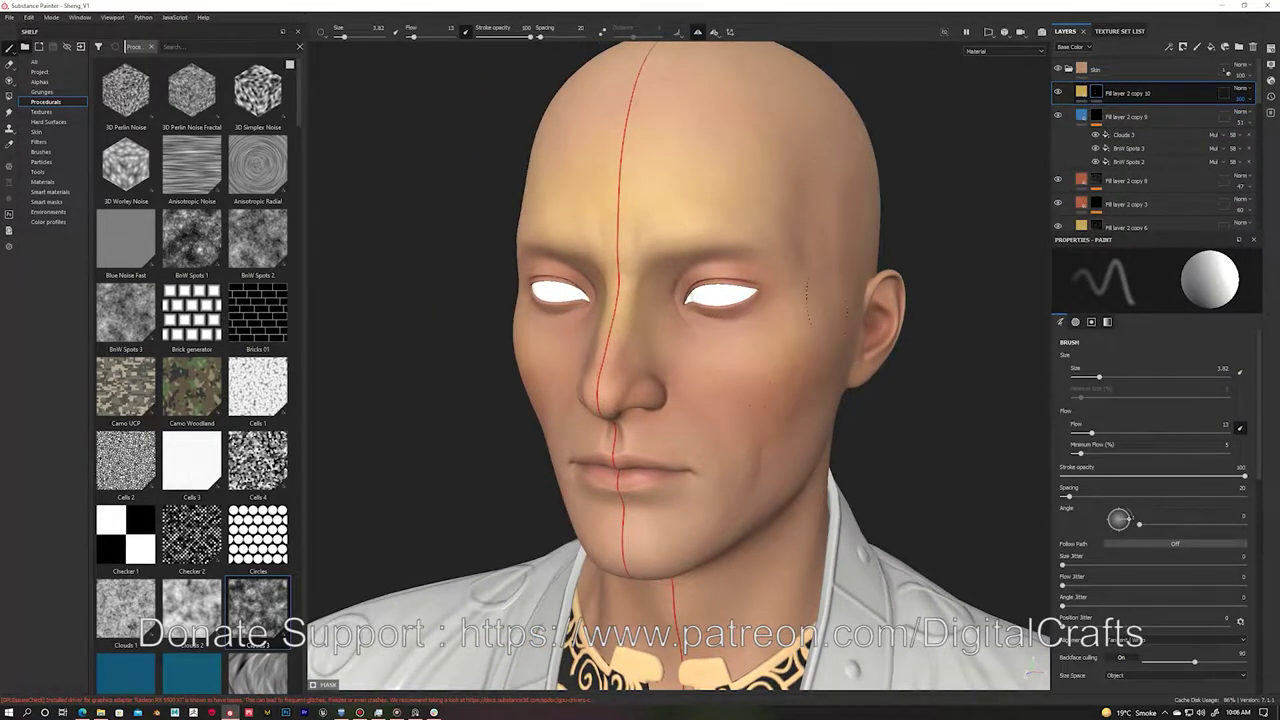
{"action": "left_click_drag", "start_coordinate": [795, 335], "coordinate": [829, 320], "text": "alt"}
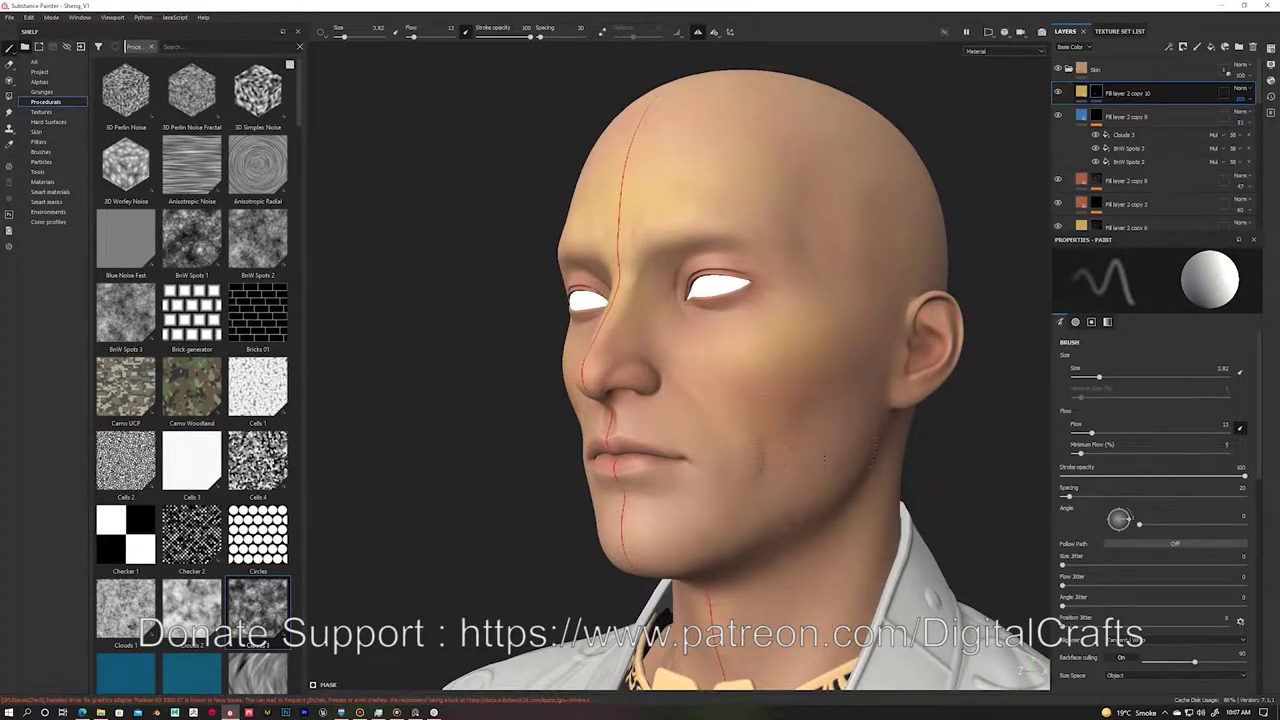
{"action": "left_click_drag", "start_coordinate": [872, 440], "coordinate": [840, 396], "text": "alt"}
{"action": "right_click", "coordinate": [1096, 92]}
{"action": "left_click", "coordinate": [1160, 230]}
{"action": "left_click_drag", "start_coordinate": [258, 240], "coordinate": [1150, 432]}
{"action": "left_click", "coordinate": [1228, 111]}
{"action": "left_click", "coordinate": [1218, 159]}
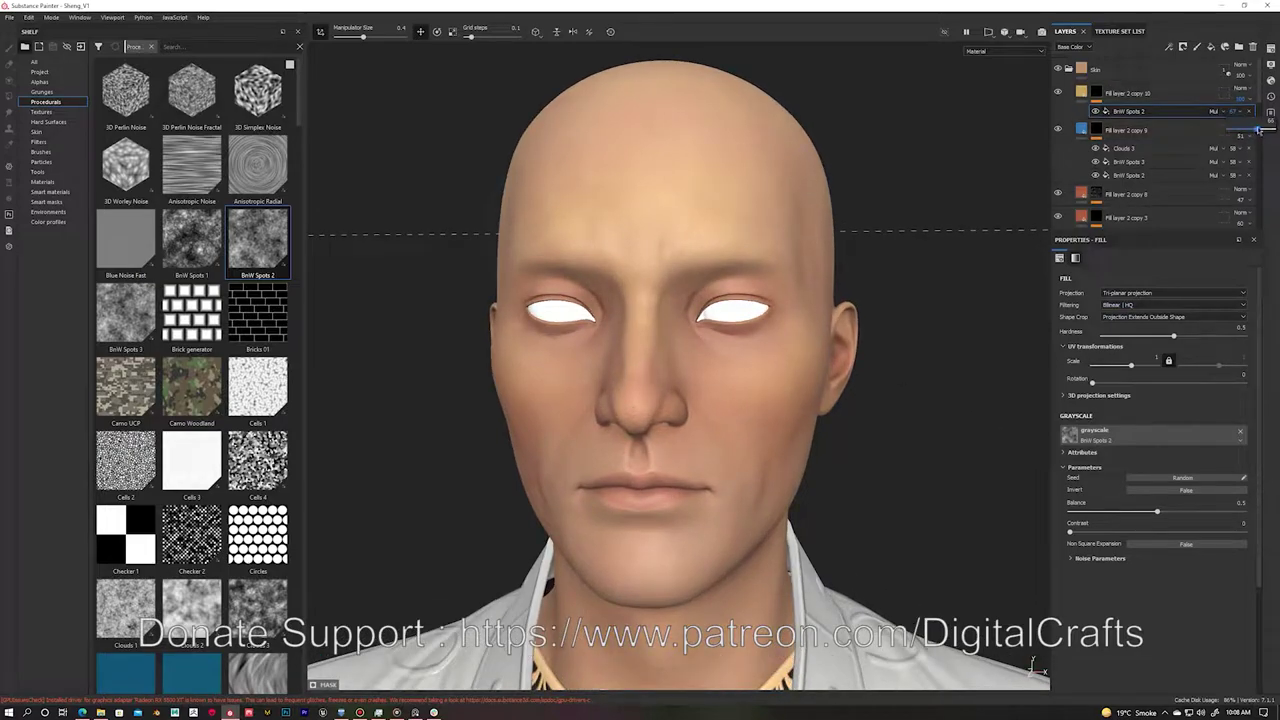
Step: Search the shelf for 'skin' and add the Human Cheek Skin material as a layer
{"action": "left_click_drag", "start_coordinate": [820, 236], "coordinate": [774, 241], "text": "alt"}
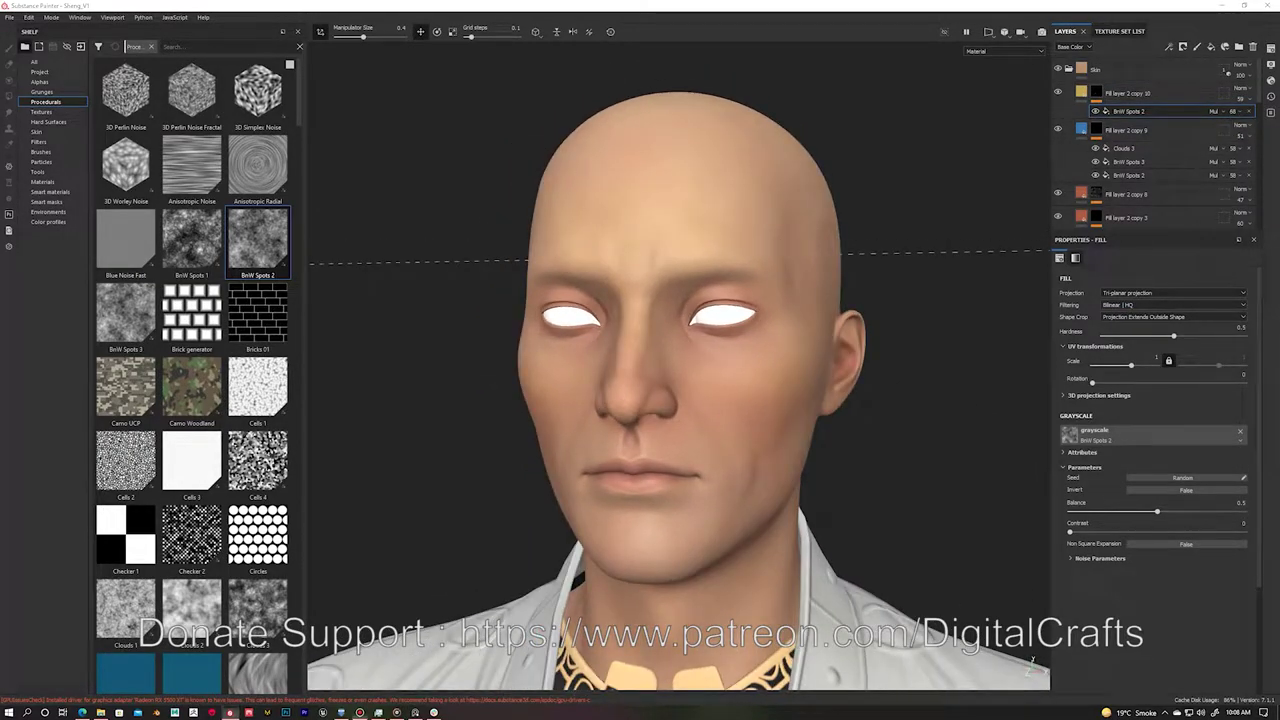
{"action": "left_click_drag", "start_coordinate": [760, 300], "coordinate": [700, 300], "text": "alt"}
{"action": "left_click", "coordinate": [150, 46]}
{"action": "type", "text": "skin"}
{"action": "mouse_move", "coordinate": [191, 362]}
{"action": "left_mouse_down"}
{"action": "mouse_move", "coordinate": [322, 383]}
{"action": "mouse_move", "coordinate": [1140, 92]}
{"action": "left_mouse_up"}
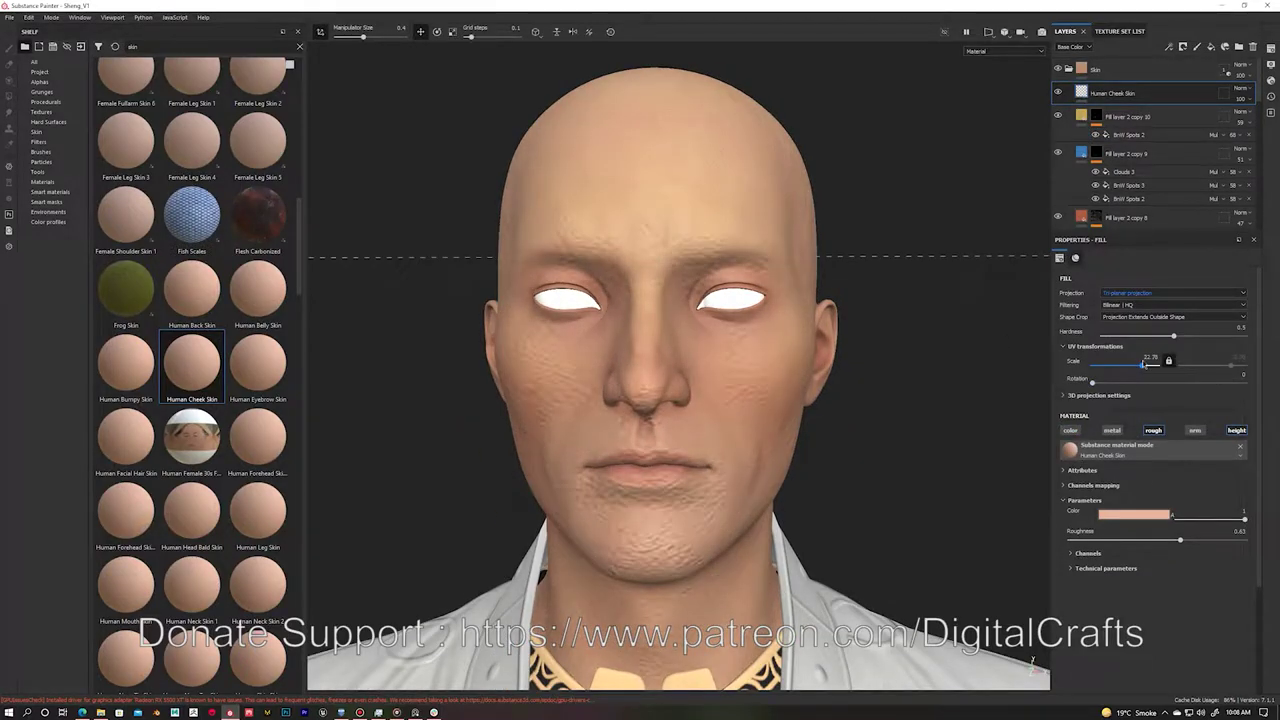
Step: Tone down the Human Cheek Skin material's pore relief in its technical settings
{"action": "left_click_drag", "start_coordinate": [845, 330], "coordinate": [760, 340], "text": "alt"}
{"action": "left_click", "coordinate": [1106, 568]}
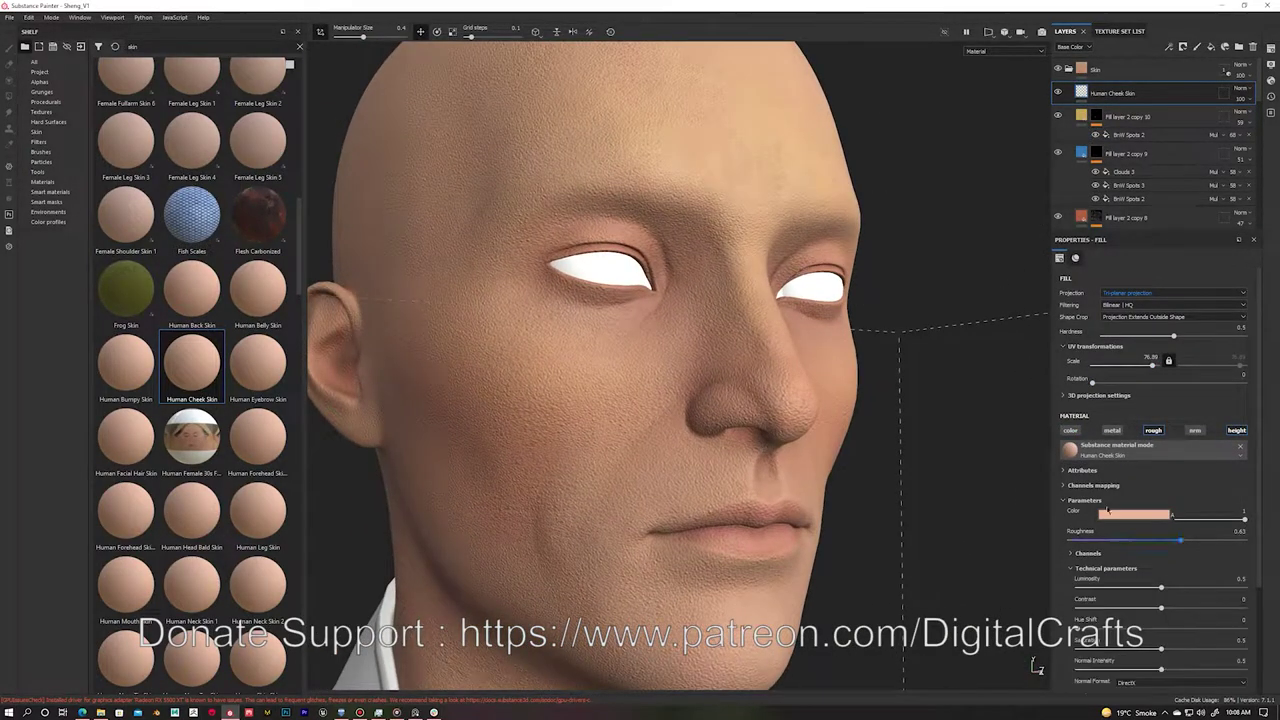
{"action": "scroll", "coordinate": [1133, 397], "scroll_direction": "down", "scroll_amount": 1}
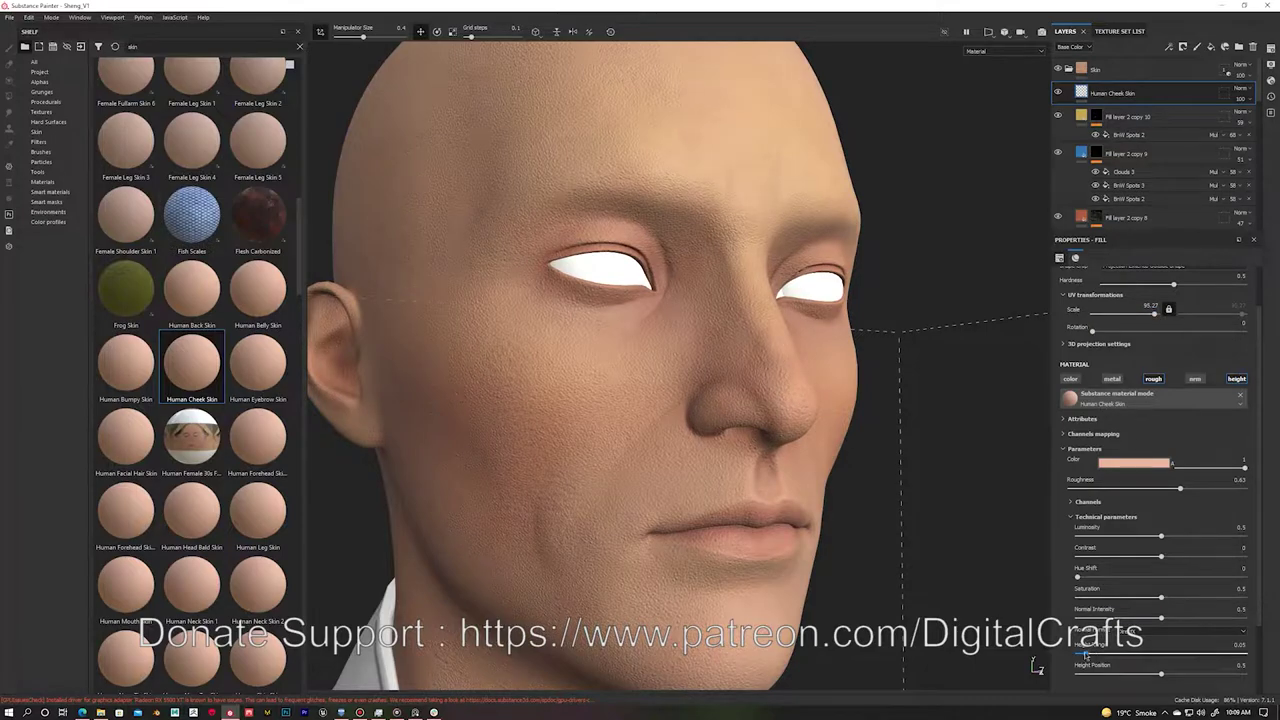
{"action": "left_click_drag", "start_coordinate": [1037, 667], "coordinate": [900, 640], "text": "alt"}
Step: Add Fill layer 3 on top and start a generator on its mask
{"action": "left_click", "coordinate": [1211, 47]}
{"action": "left_click", "coordinate": [1153, 437]}
{"action": "left_click", "coordinate": [1153, 457]}
{"action": "right_click", "coordinate": [1130, 92]}
{"action": "left_click", "coordinate": [1157, 355]}
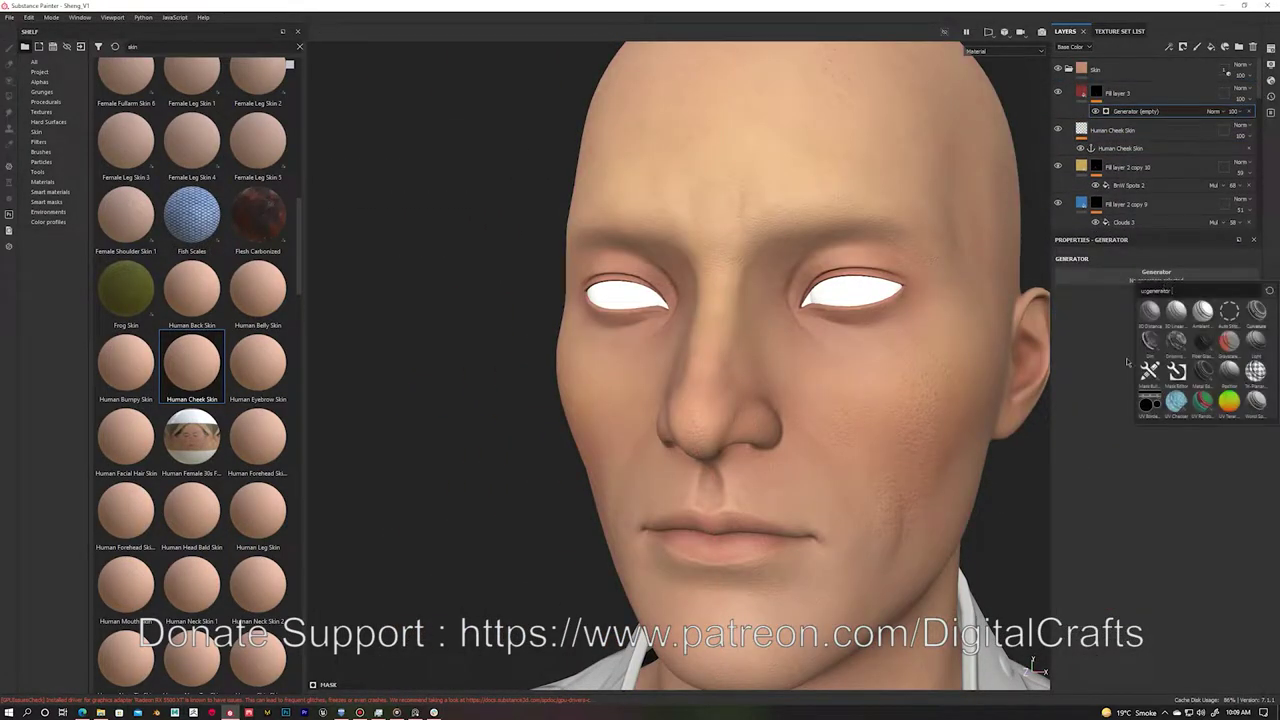
Step: Make the mask a Curvature generator with micro details, height details 5.47, and thinned-out levels
{"action": "left_click", "coordinate": [1152, 345]}
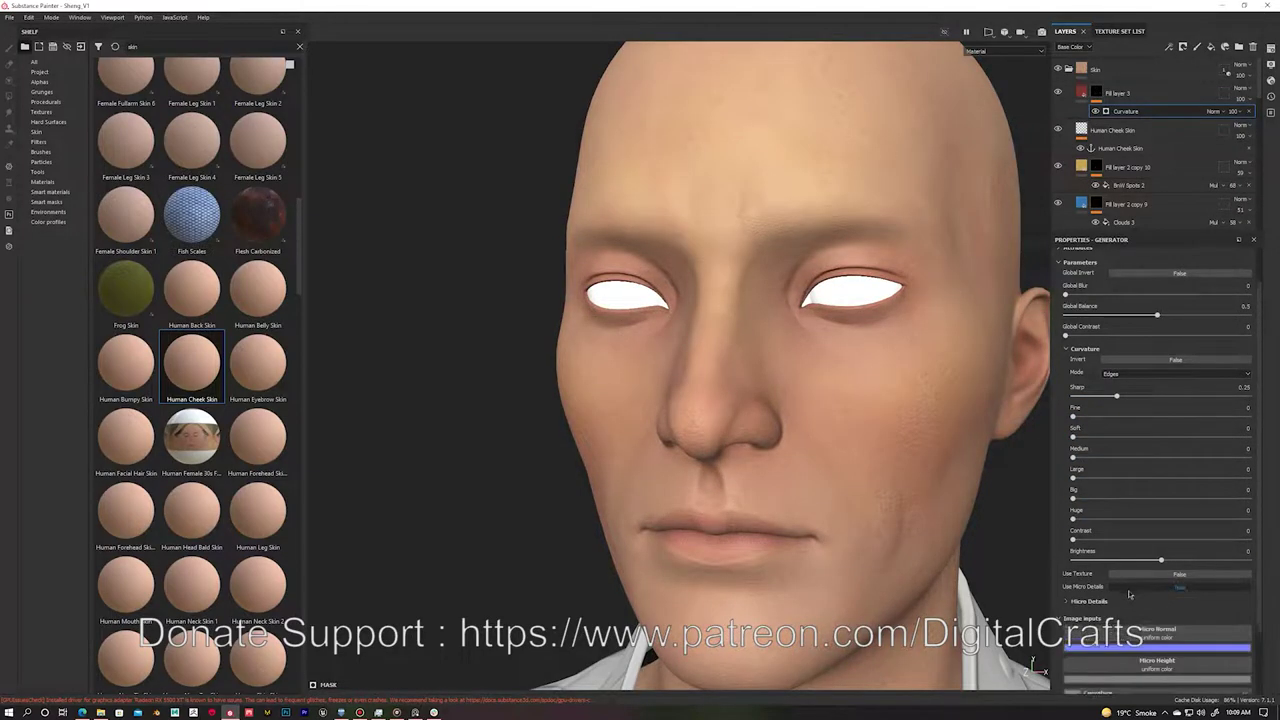
{"action": "left_click", "coordinate": [1133, 588]}
{"action": "scroll", "coordinate": [1208, 605], "scroll_direction": "down", "scroll_amount": 1}
{"action": "left_click", "coordinate": [1097, 92], "text": "alt"}
{"action": "scroll", "coordinate": [1160, 450], "scroll_direction": "down", "scroll_amount": 2}
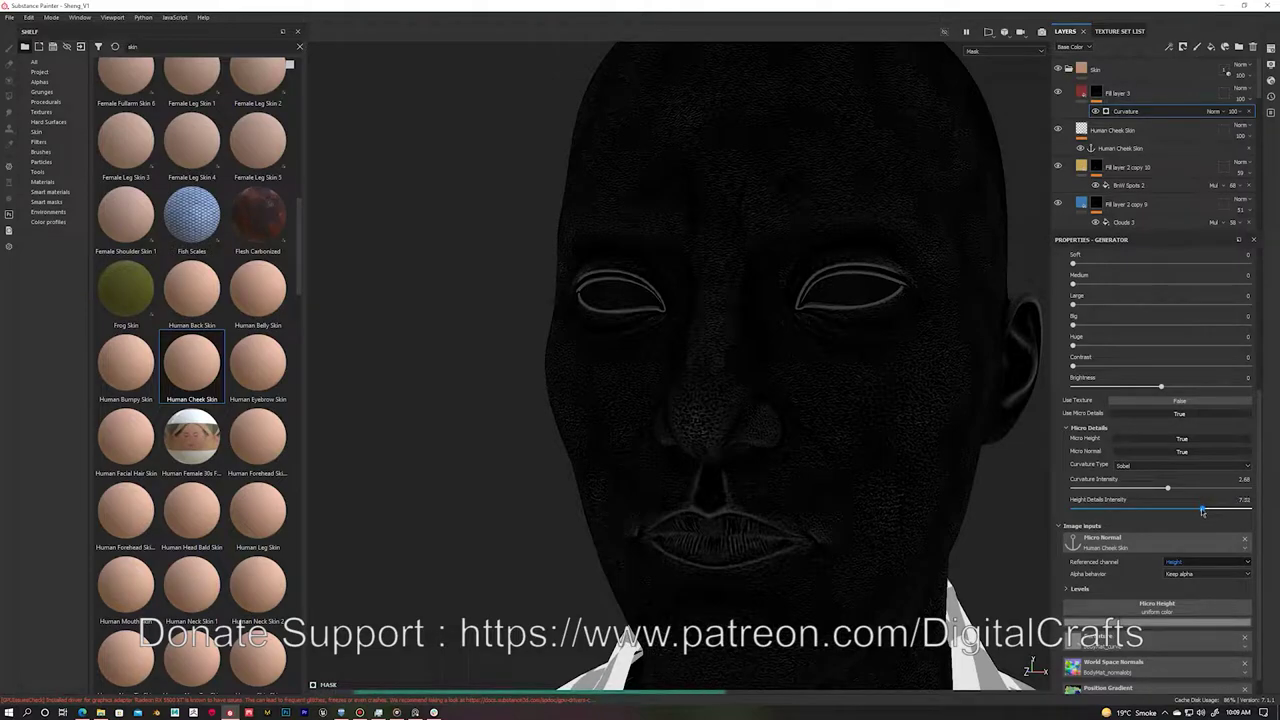
{"action": "left_click", "coordinate": [1173, 507]}
{"action": "scroll", "coordinate": [1169, 510], "scroll_direction": "down", "scroll_amount": 1}
{"action": "left_click", "coordinate": [1067, 569]}
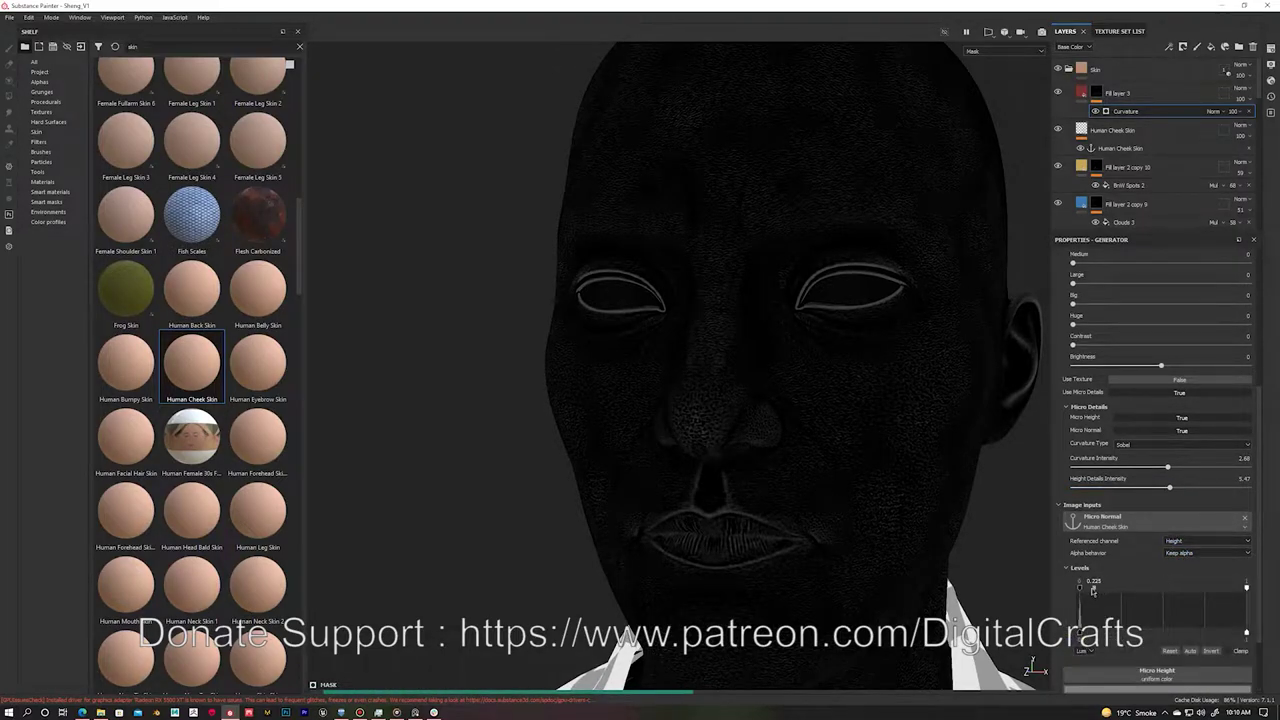
{"action": "left_click_drag", "start_coordinate": [1094, 587], "coordinate": [1107, 587]}
{"action": "left_click", "coordinate": [1117, 92]}
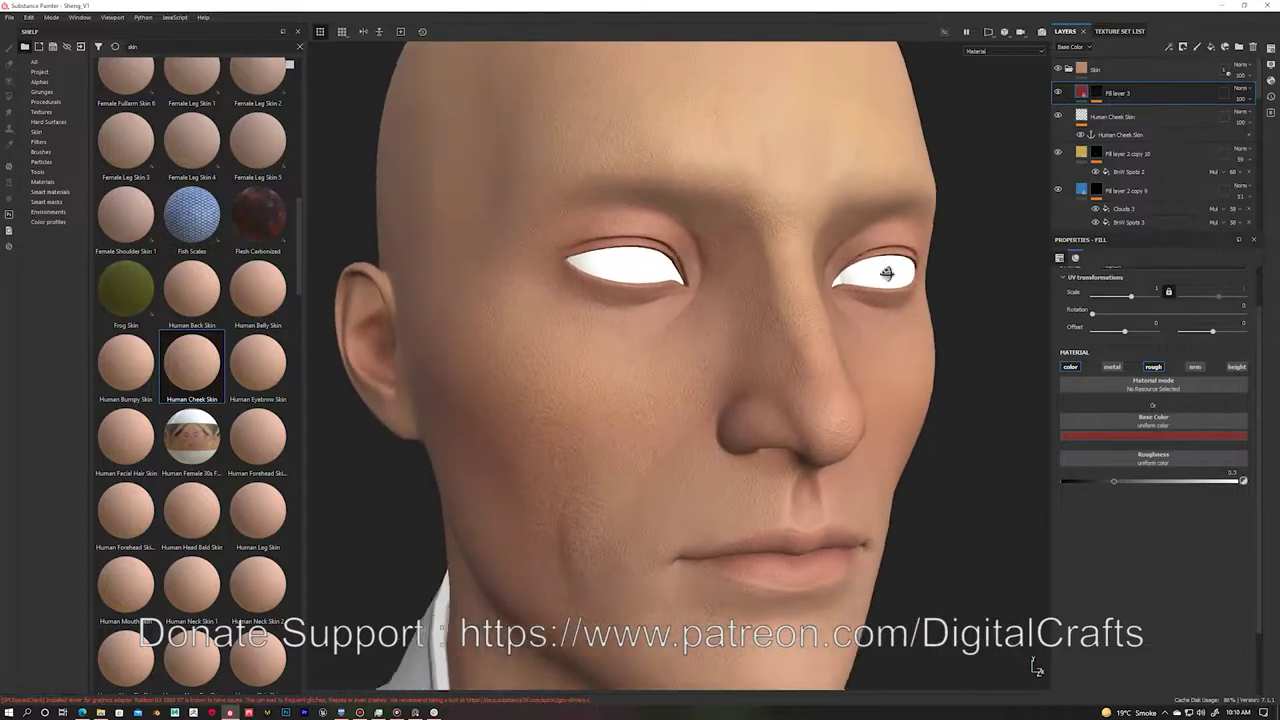
Step: Lower the red layer's opacity and roughness, then duplicate it
{"action": "left_click_drag", "start_coordinate": [824, 288], "coordinate": [824, 298], "text": "alt"}
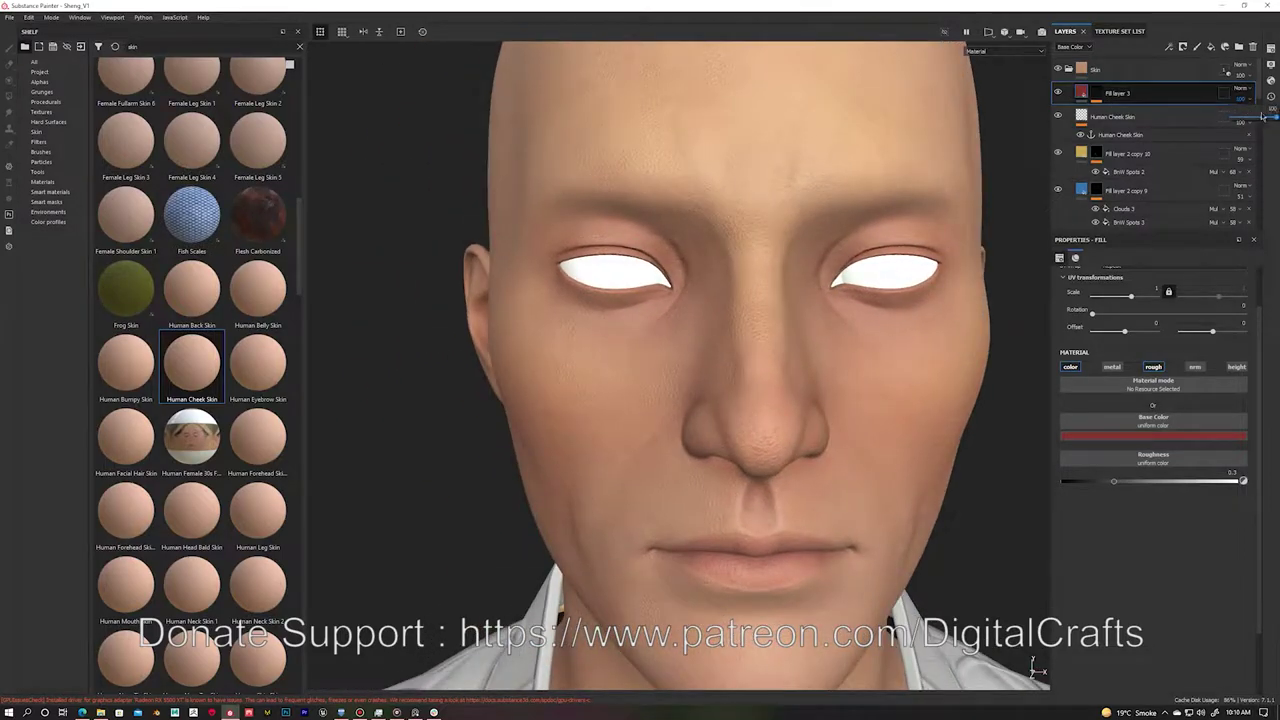
{"action": "mouse_move", "coordinate": [1061, 487]}
{"action": "left_mouse_down"}
{"action": "mouse_move", "coordinate": [1073, 482]}
{"action": "mouse_move", "coordinate": [1050, 454]}
{"action": "left_mouse_up"}
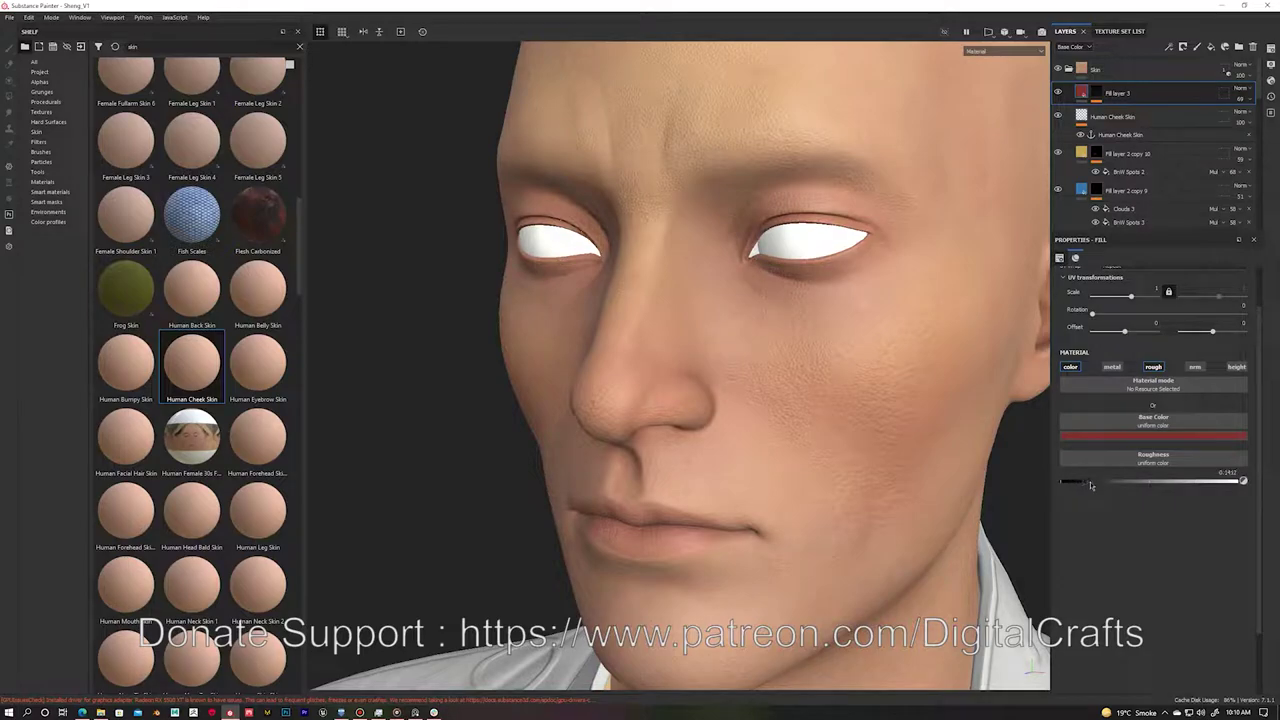
{"action": "key", "text": "f"}
{"action": "key", "text": "ctrl+d"}
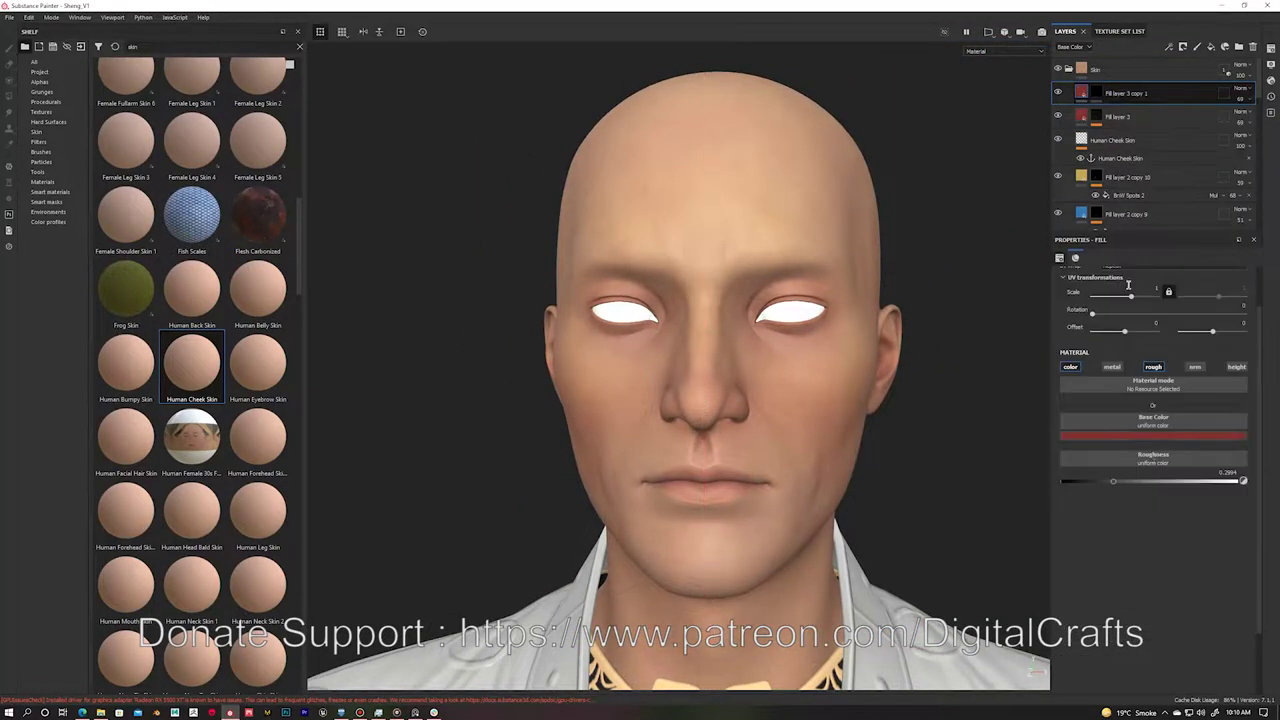
Step: Set Fill layer 3 copy 1's base colour to brown
{"action": "left_click", "coordinate": [1153, 436]}
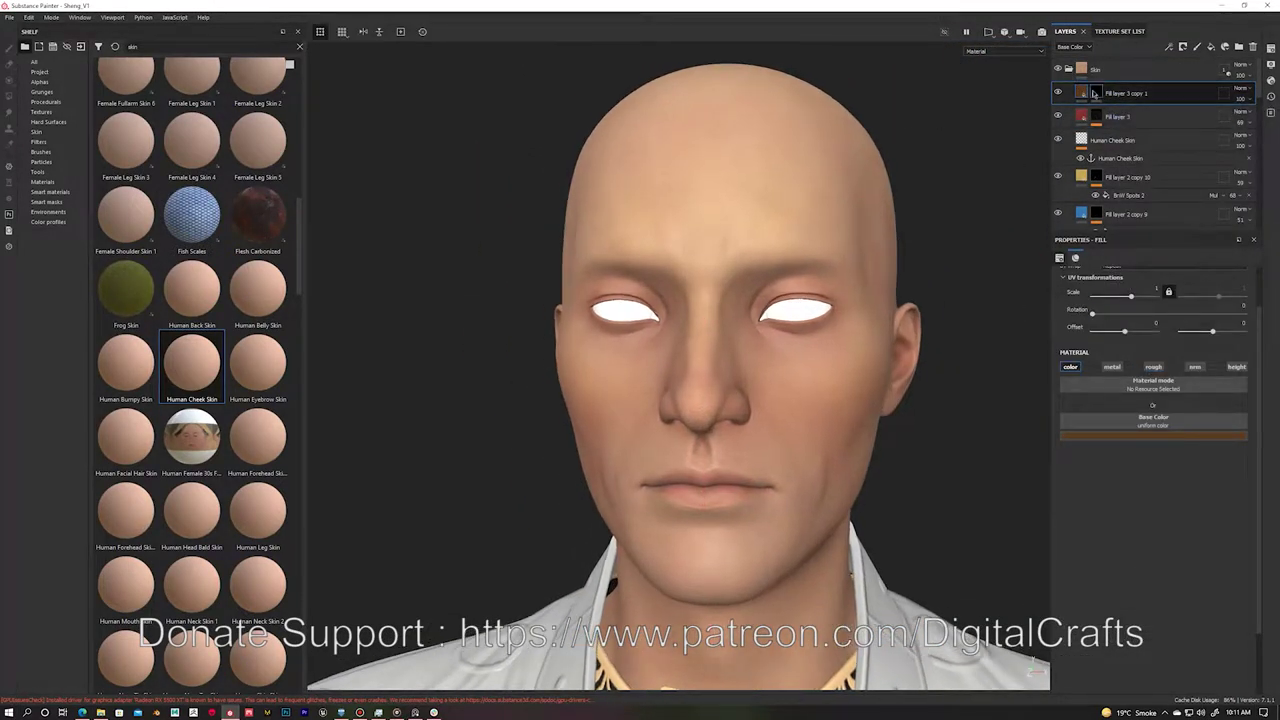
{"action": "right_click", "coordinate": [1100, 92]}
{"action": "left_click", "coordinate": [1130, 200]}
Step: Mask copy 1 with tri-planar BnW Spots 2, lower its opacity, and duplicate the layer
{"action": "left_click", "coordinate": [45, 101]}
{"action": "left_click_drag", "start_coordinate": [1078, 373], "coordinate": [1085, 380]}
{"action": "left_click", "coordinate": [1172, 292]}
{"action": "left_click", "coordinate": [1160, 320]}
{"action": "mouse_move", "coordinate": [1238, 111]}
{"action": "left_mouse_down"}
{"action": "mouse_move", "coordinate": [1259, 118]}
{"action": "mouse_move", "coordinate": [1244, 118]}
{"action": "left_mouse_up"}
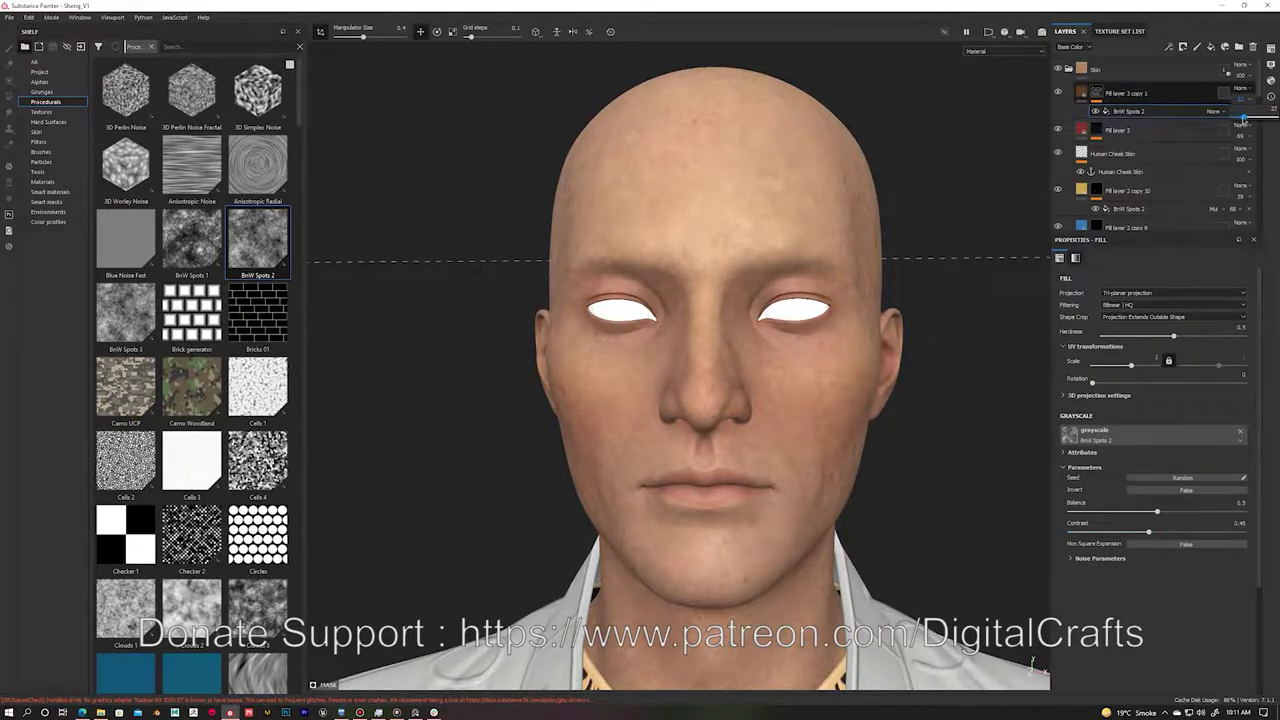
{"action": "key", "text": "ctrl+d"}
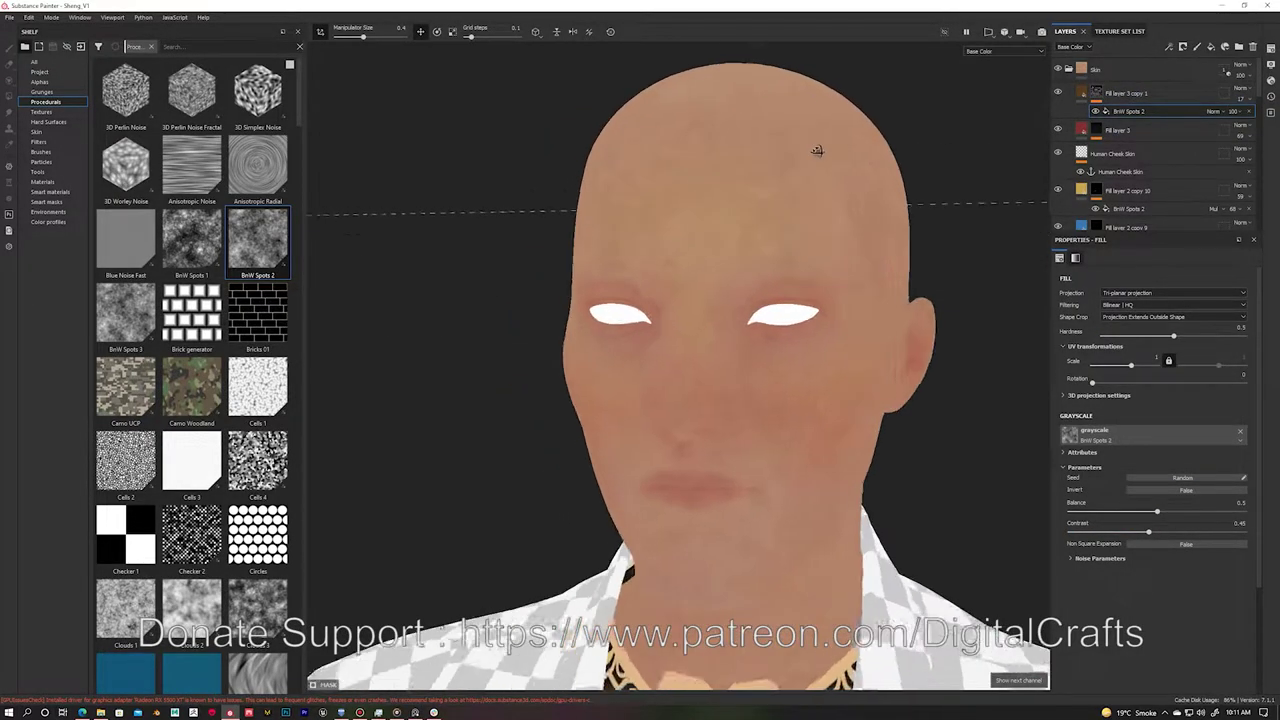
{"action": "key", "text": "1"}
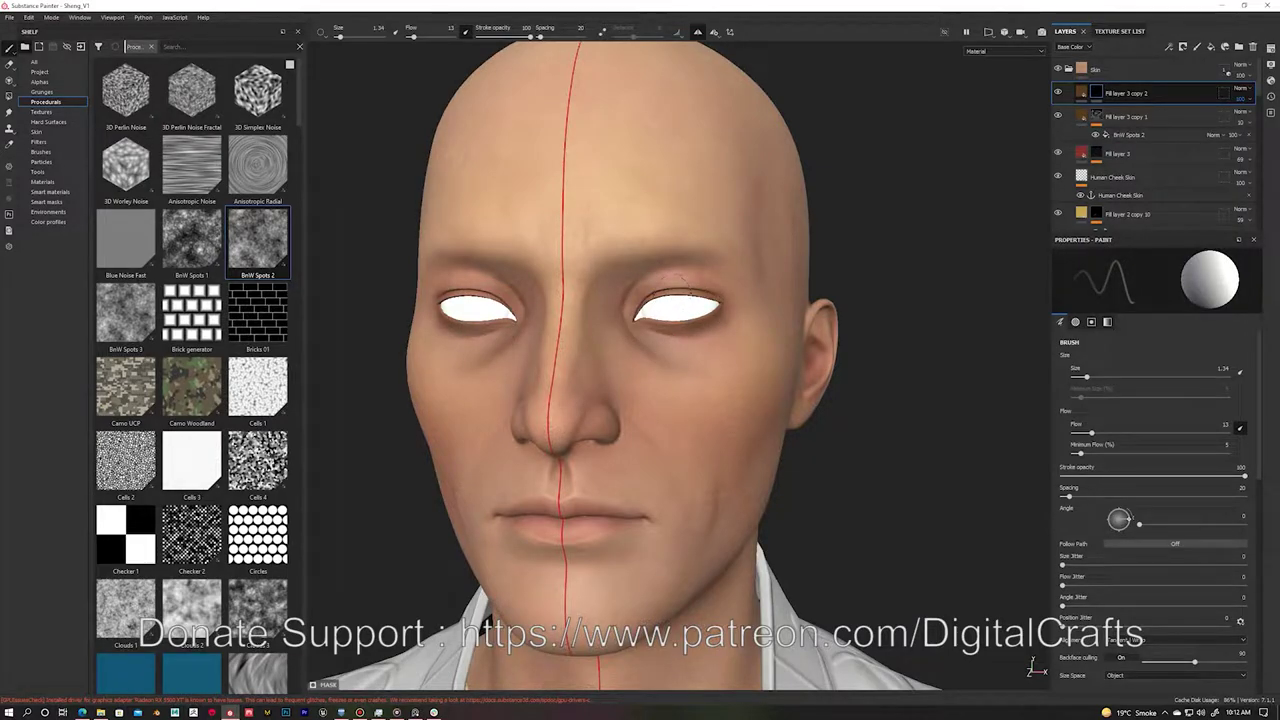
Step: Give copy 2 a finer multiplied BnW Spots 2 mask at about 14.5 scale, then duplicate it
{"action": "left_click_drag", "start_coordinate": [750, 492], "coordinate": [655, 468], "text": "alt"}
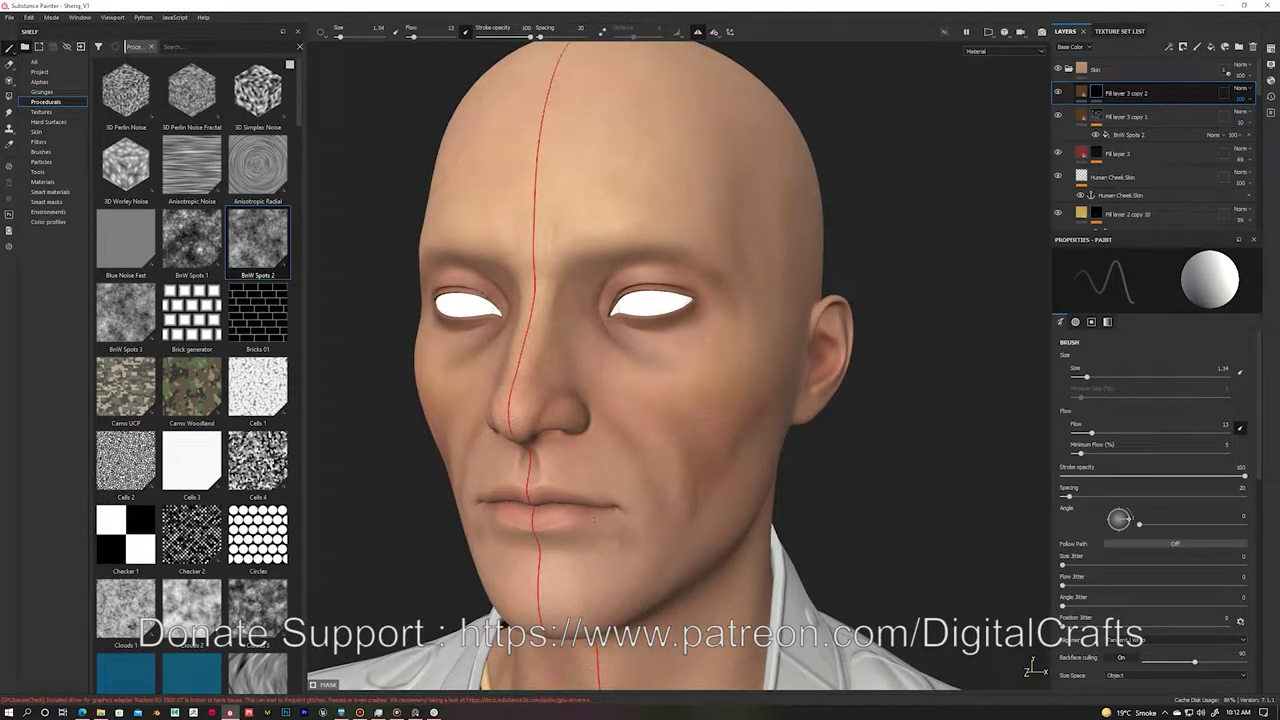
{"action": "left_click_drag", "start_coordinate": [534, 404], "coordinate": [570, 492], "text": "alt"}
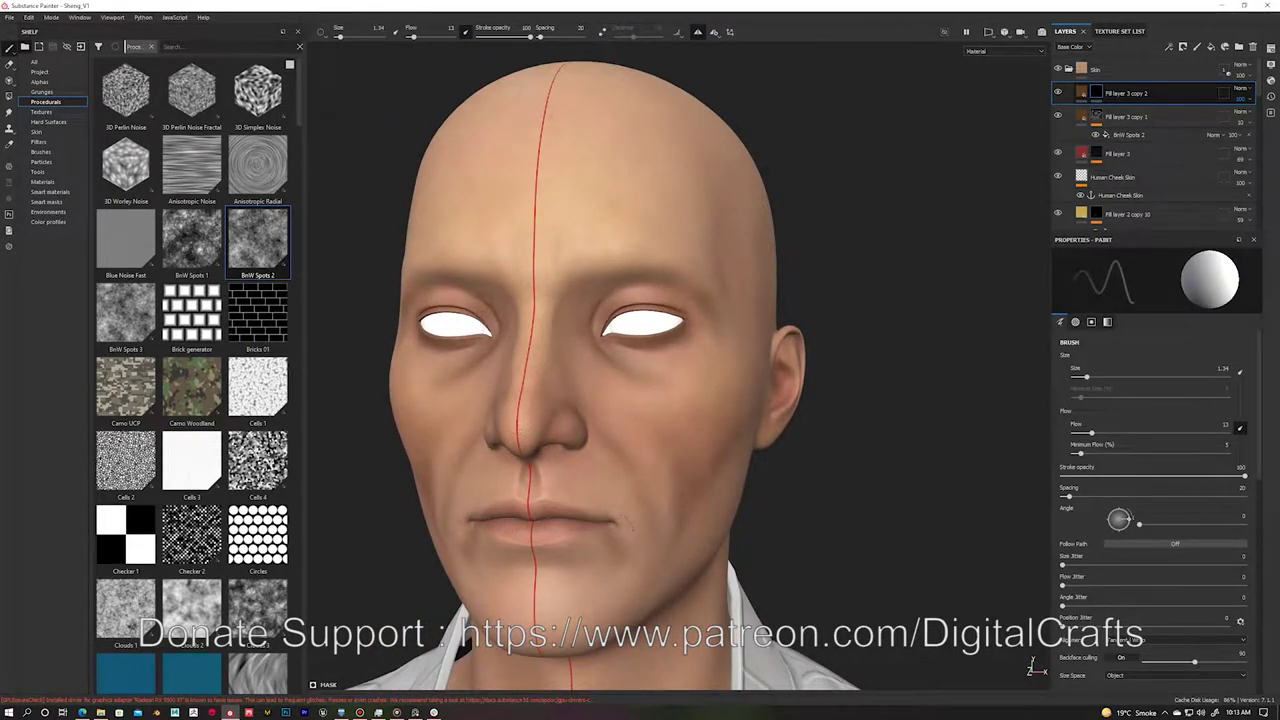
{"action": "mouse_move", "coordinate": [656, 304]}
{"action": "left_mouse_down", "text": "alt"}
{"action": "mouse_move", "coordinate": [600, 375]}
{"action": "mouse_move", "coordinate": [603, 403]}
{"action": "mouse_move", "coordinate": [617, 340]}
{"action": "left_mouse_up", "text": "alt"}
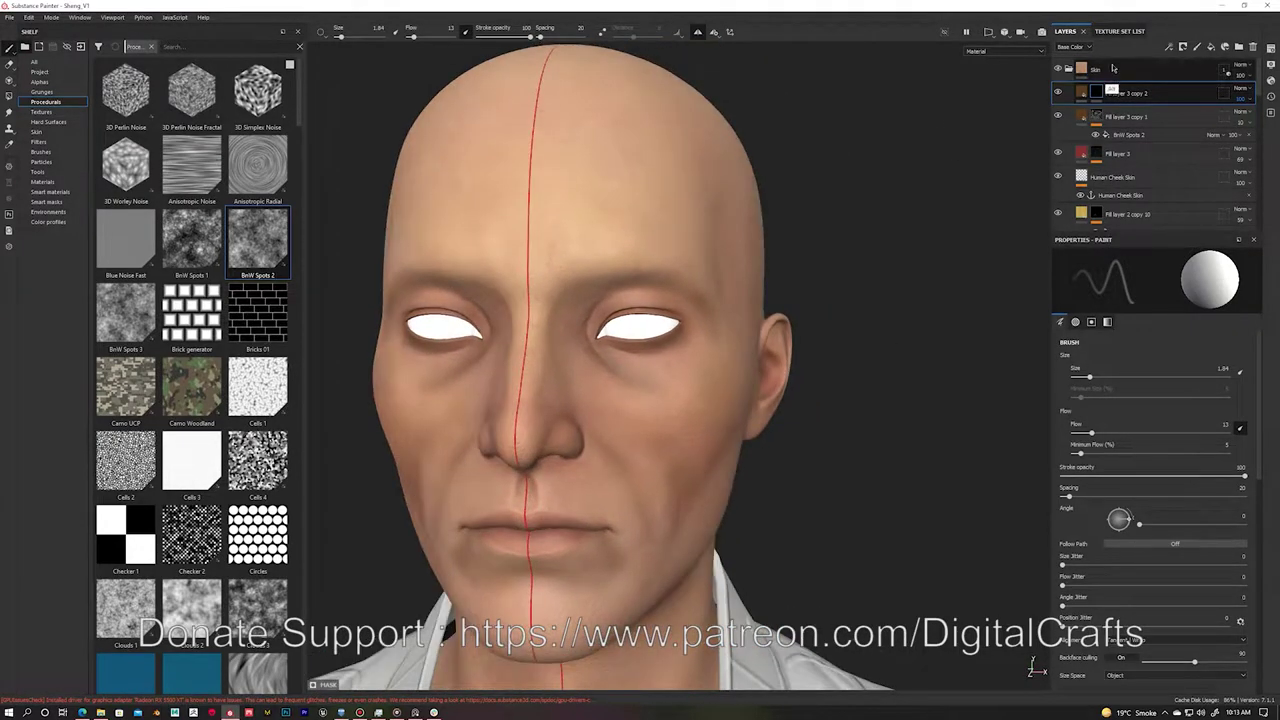
{"action": "left_click_drag", "start_coordinate": [1110, 134], "coordinate": [1110, 100], "text": "ctrl"}
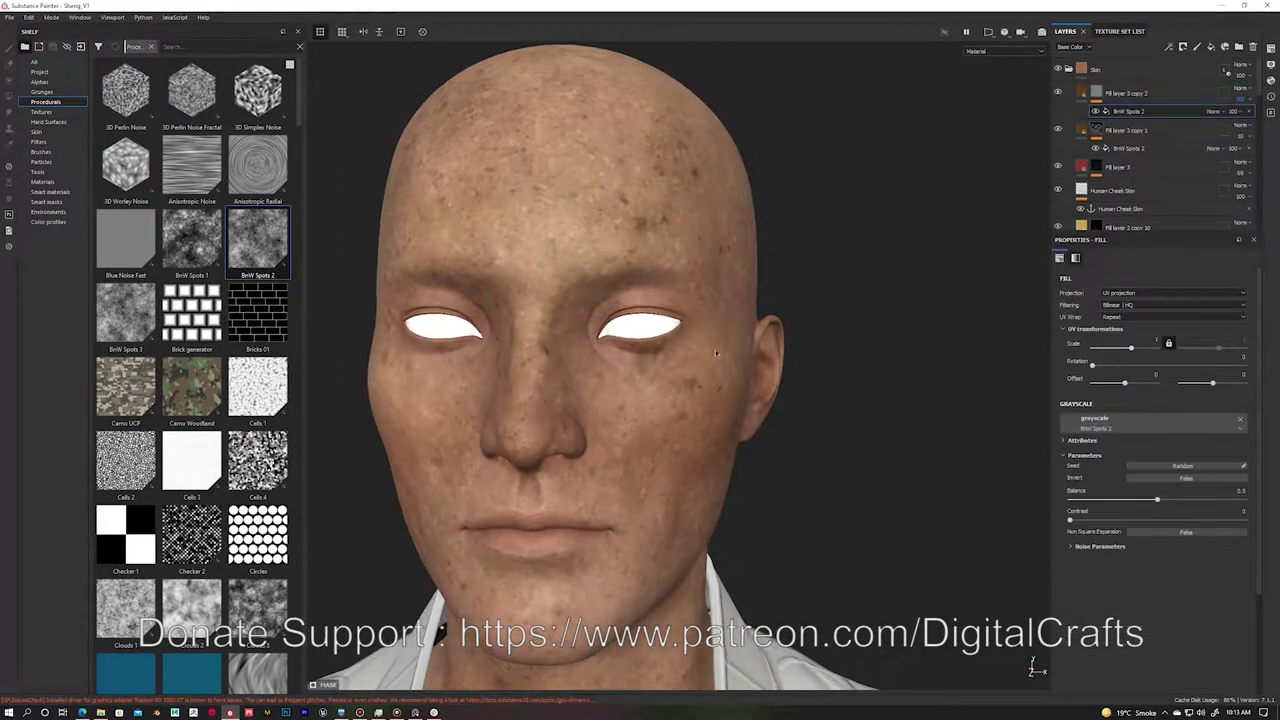
{"action": "left_click_drag", "start_coordinate": [1131, 365], "coordinate": [1143, 367]}
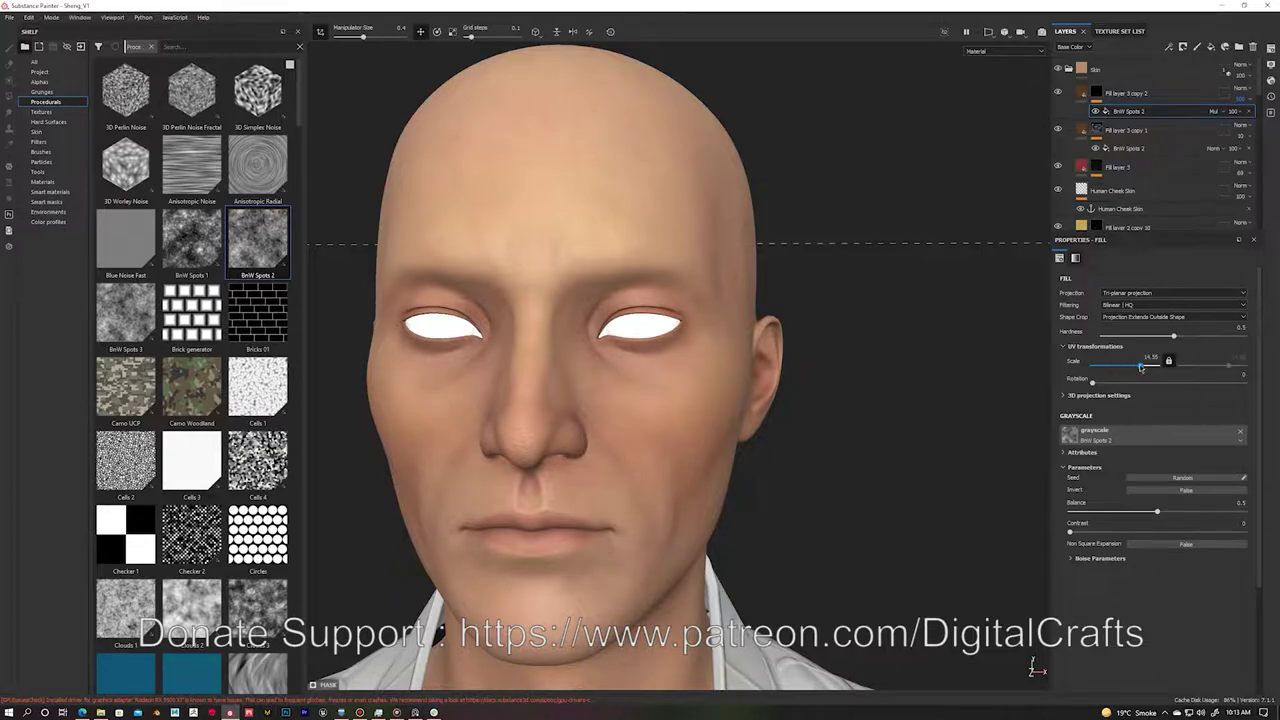
{"action": "left_click_drag", "start_coordinate": [800, 200], "coordinate": [857, 171], "text": "alt"}
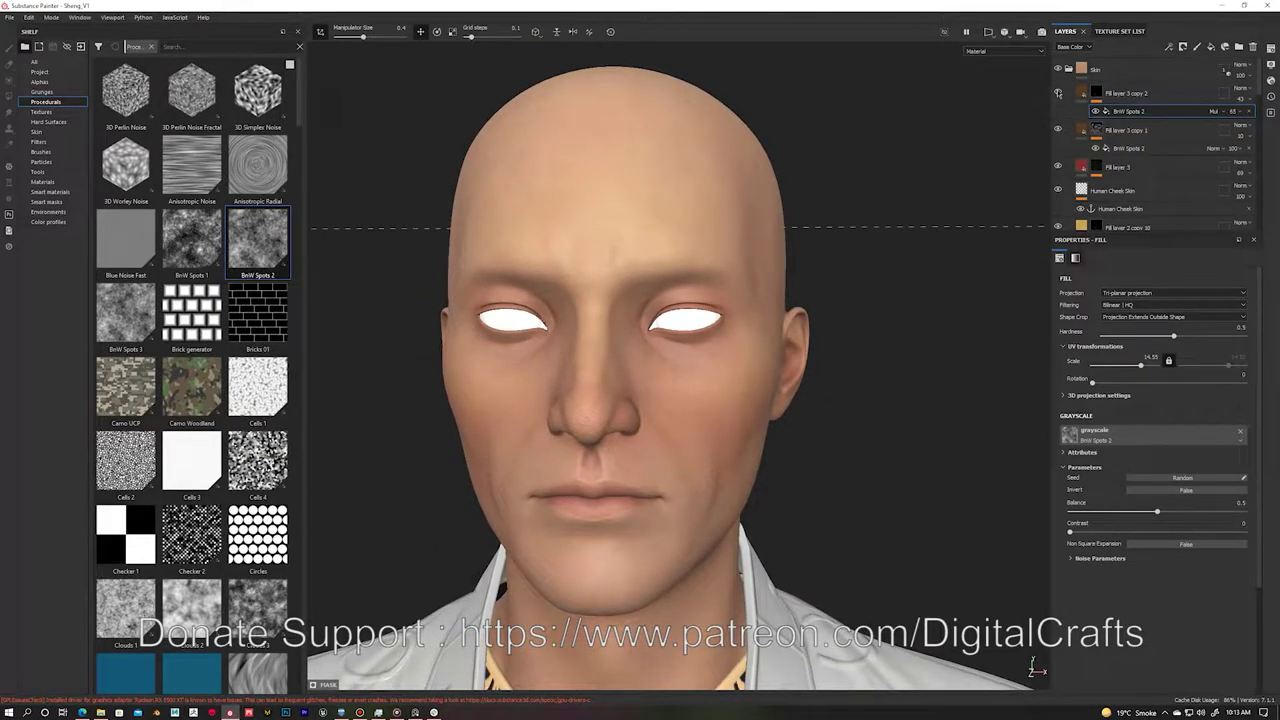
{"action": "key", "text": "ctrl+d"}
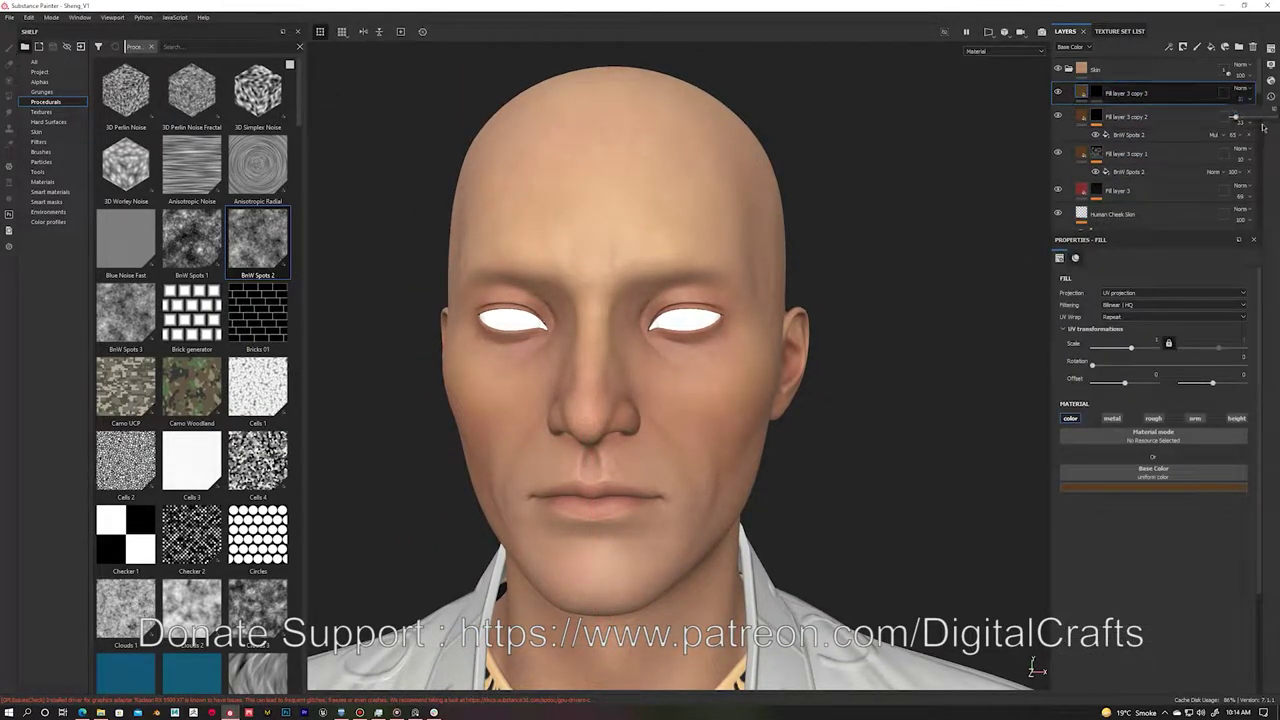
Step: Search the shelf for 'dots1', load the Dots brush, and set position jitter to 23
{"action": "left_click", "coordinate": [1153, 487]}
{"action": "left_click", "coordinate": [175, 46]}
{"action": "type", "text": "dots"}
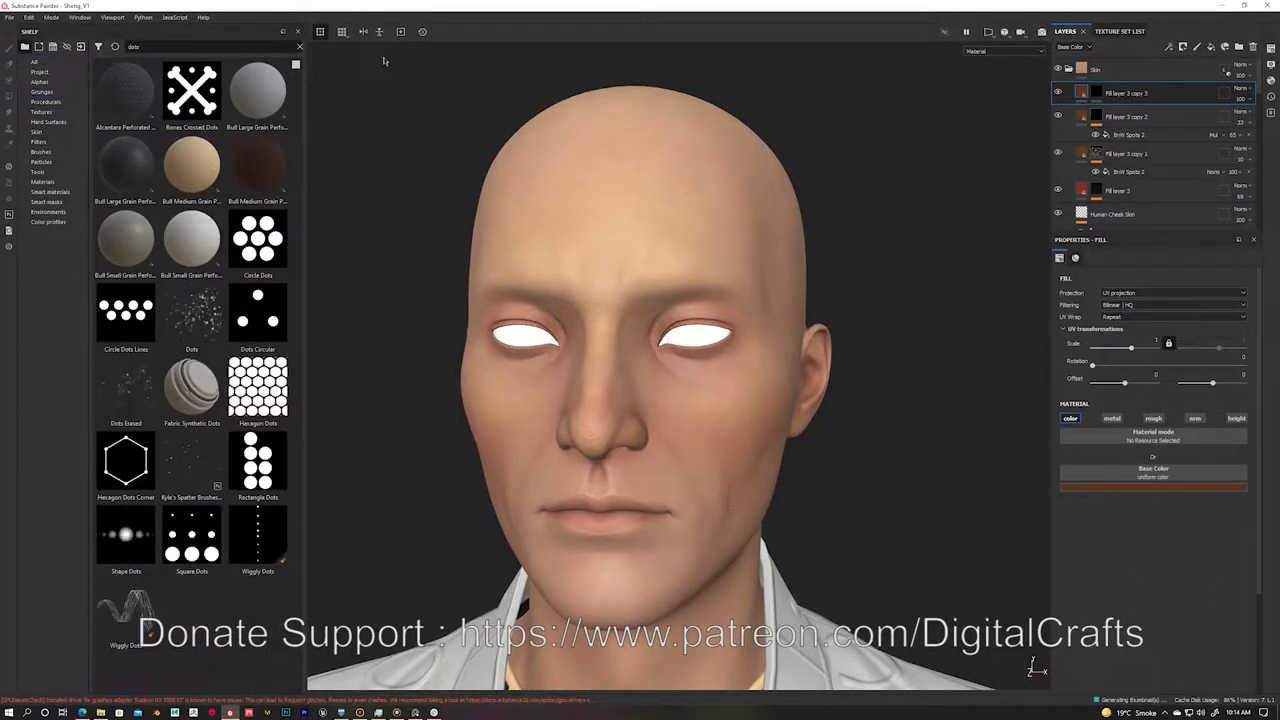
{"action": "type", "text": "1"}
{"action": "left_click", "coordinate": [179, 327]}
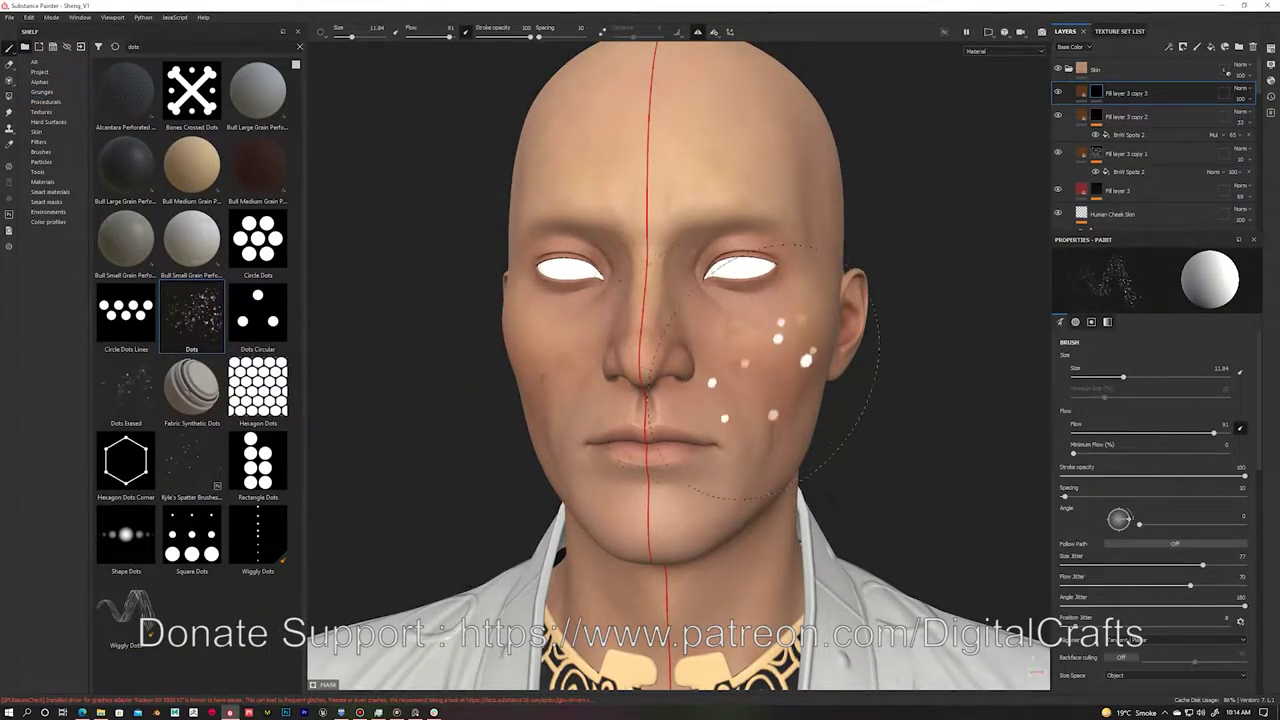
{"action": "scroll", "coordinate": [1200, 510], "scroll_direction": "down", "scroll_amount": 2}
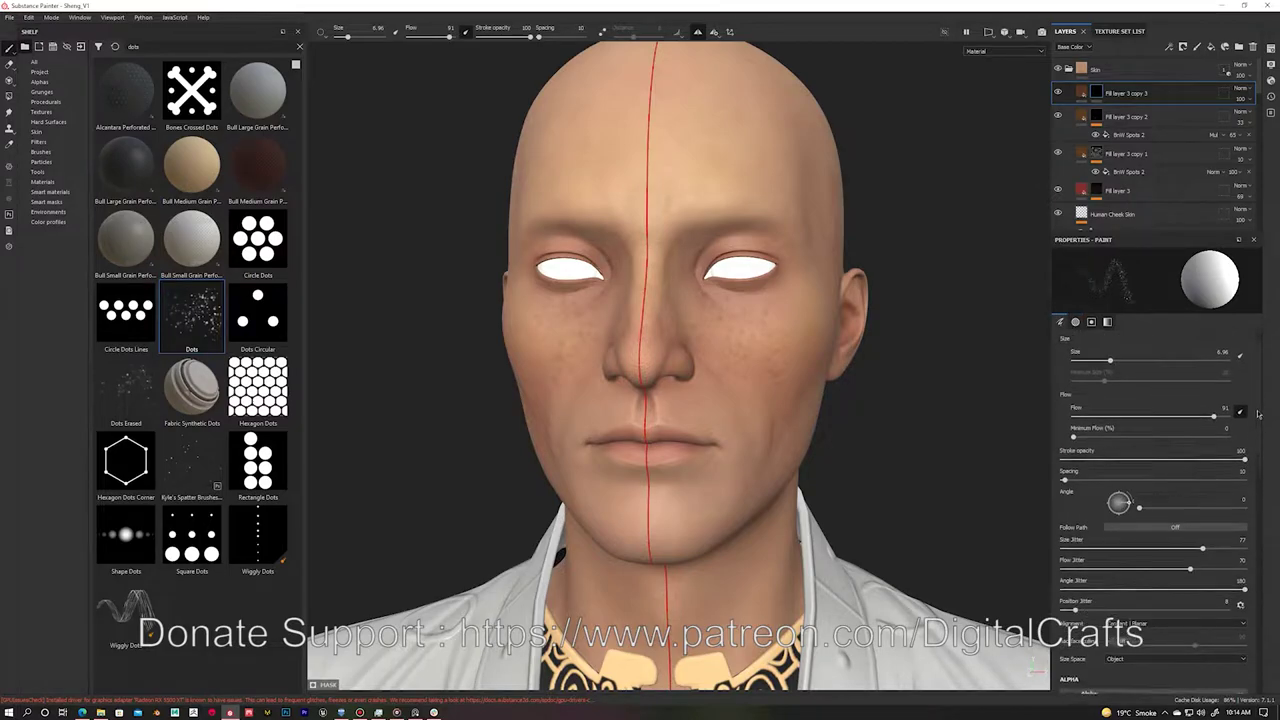
{"action": "left_click_drag", "start_coordinate": [1098, 560], "coordinate": [1101, 560]}
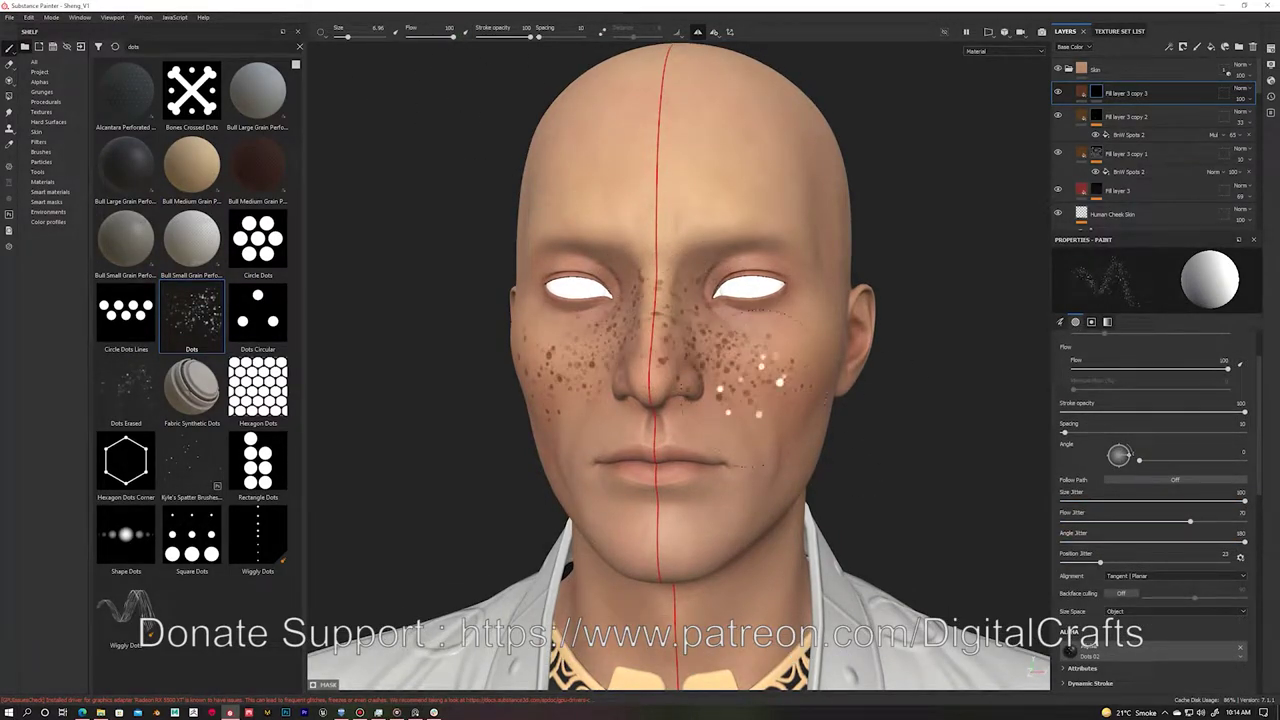
Step: Paint freckles on the nose and cheeks, then soften them with the Basic Soft brush
{"action": "left_click", "coordinate": [657, 255]}
{"action": "left_click_drag", "start_coordinate": [818, 300], "coordinate": [816, 397]}
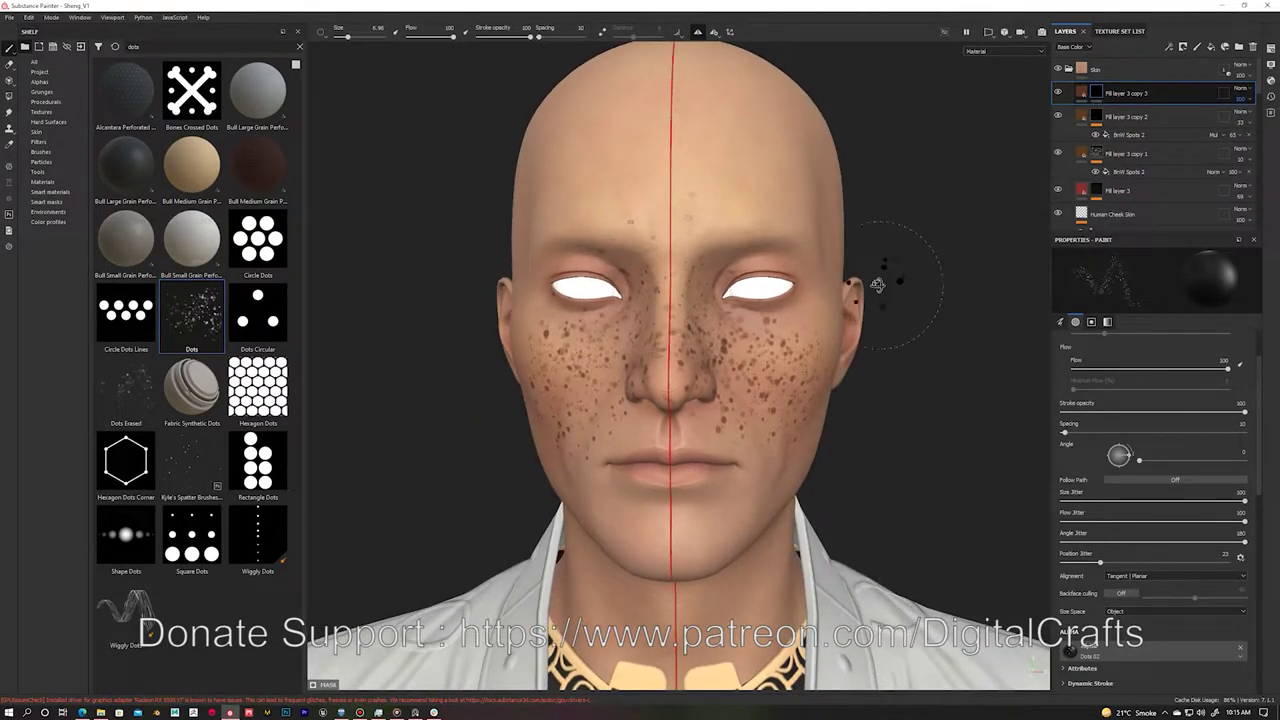
{"action": "left_click", "coordinate": [41, 151]}
{"action": "left_click", "coordinate": [258, 318]}
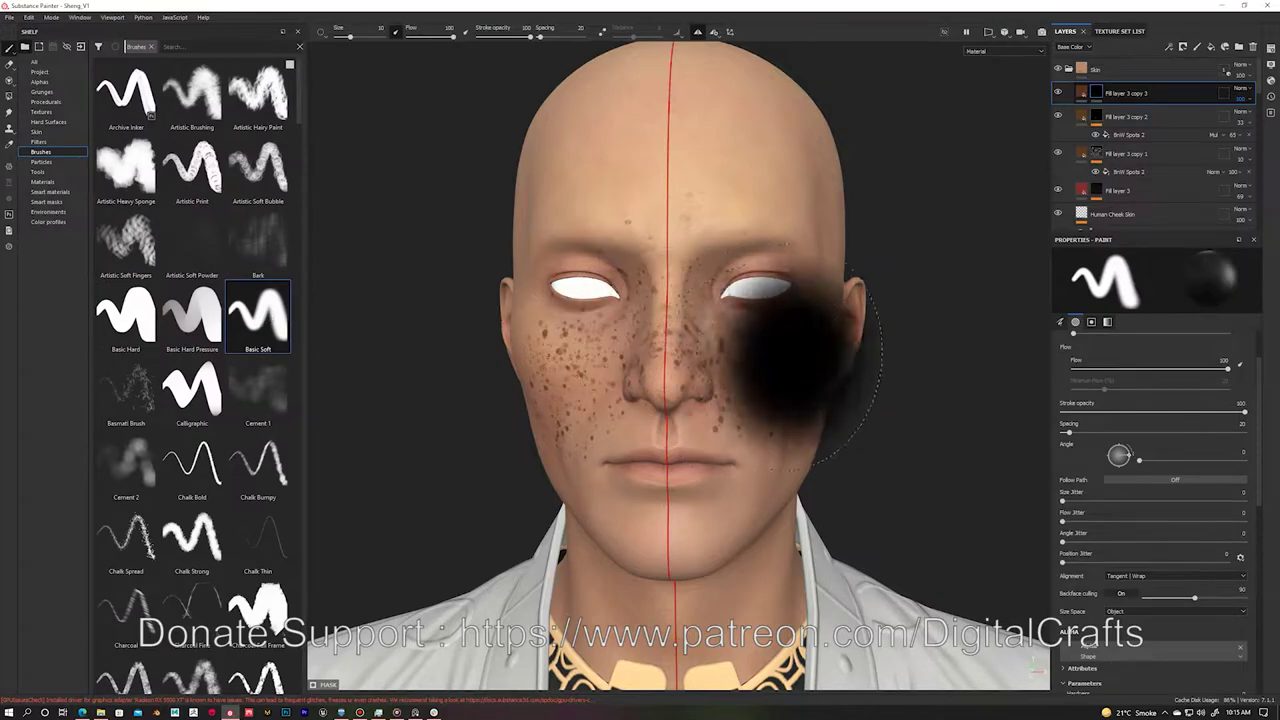
{"action": "left_click_drag", "start_coordinate": [745, 290], "coordinate": [715, 292], "text": "alt"}
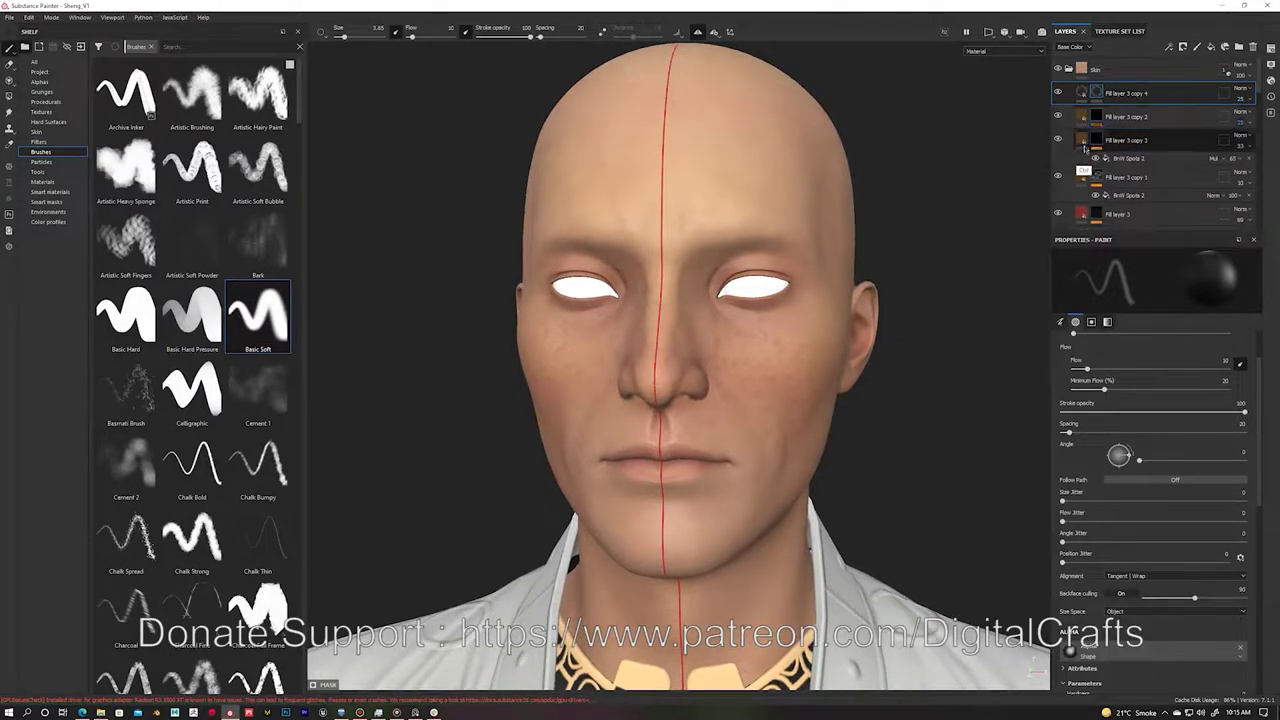
Step: Duplicate the freckle layer, add a paint effect, and load the Dots brush
{"action": "key", "text": "ctrl+d"}
{"action": "right_click", "coordinate": [1097, 92]}
{"action": "left_click", "coordinate": [1099, 97]}
{"action": "left_click", "coordinate": [1197, 47]}
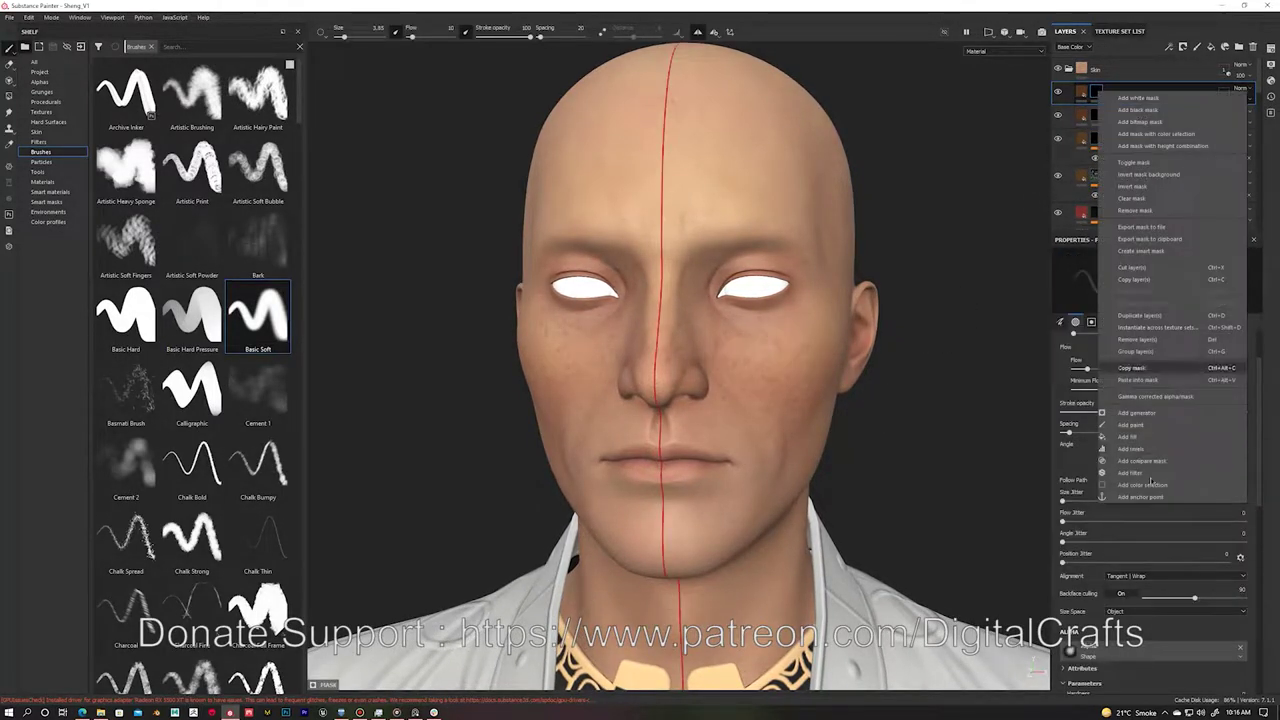
{"action": "left_click", "coordinate": [34, 61]}
{"action": "type", "text": "dots"}
{"action": "left_click", "coordinate": [192, 318]}
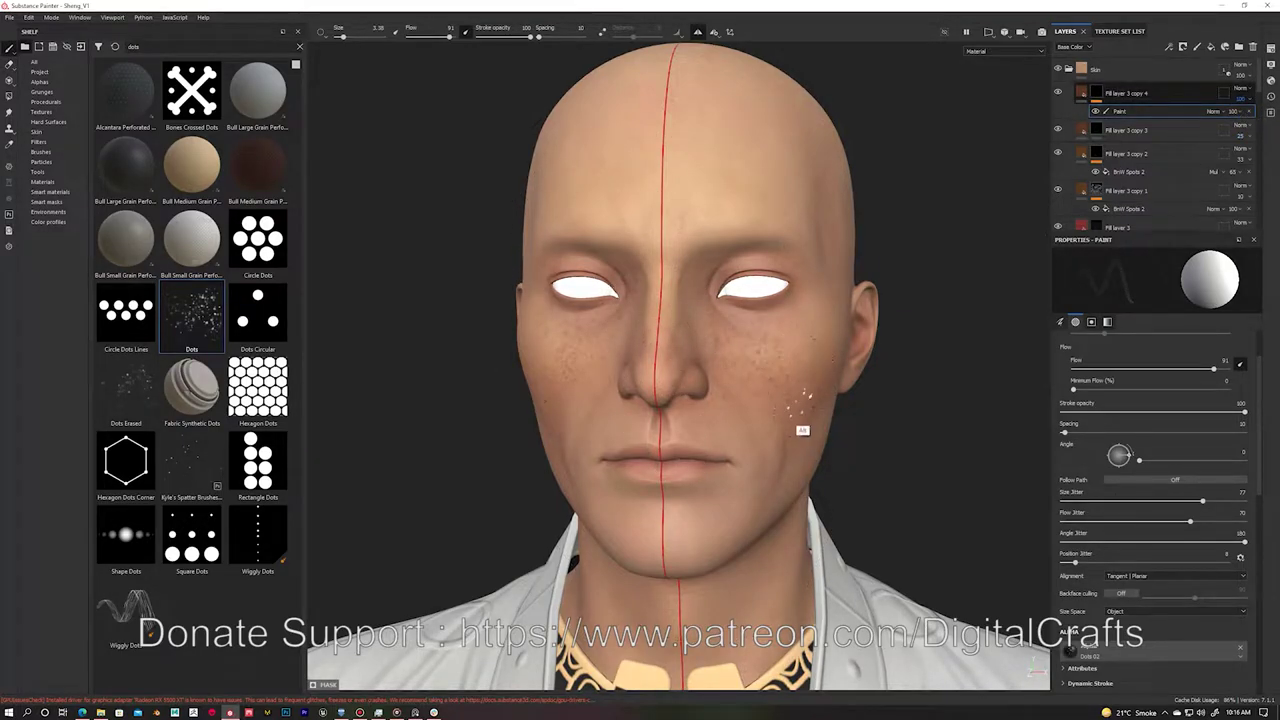
{"action": "left_click_drag", "start_coordinate": [797, 371], "coordinate": [807, 336], "text": "alt"}
{"action": "key", "text": "f"}
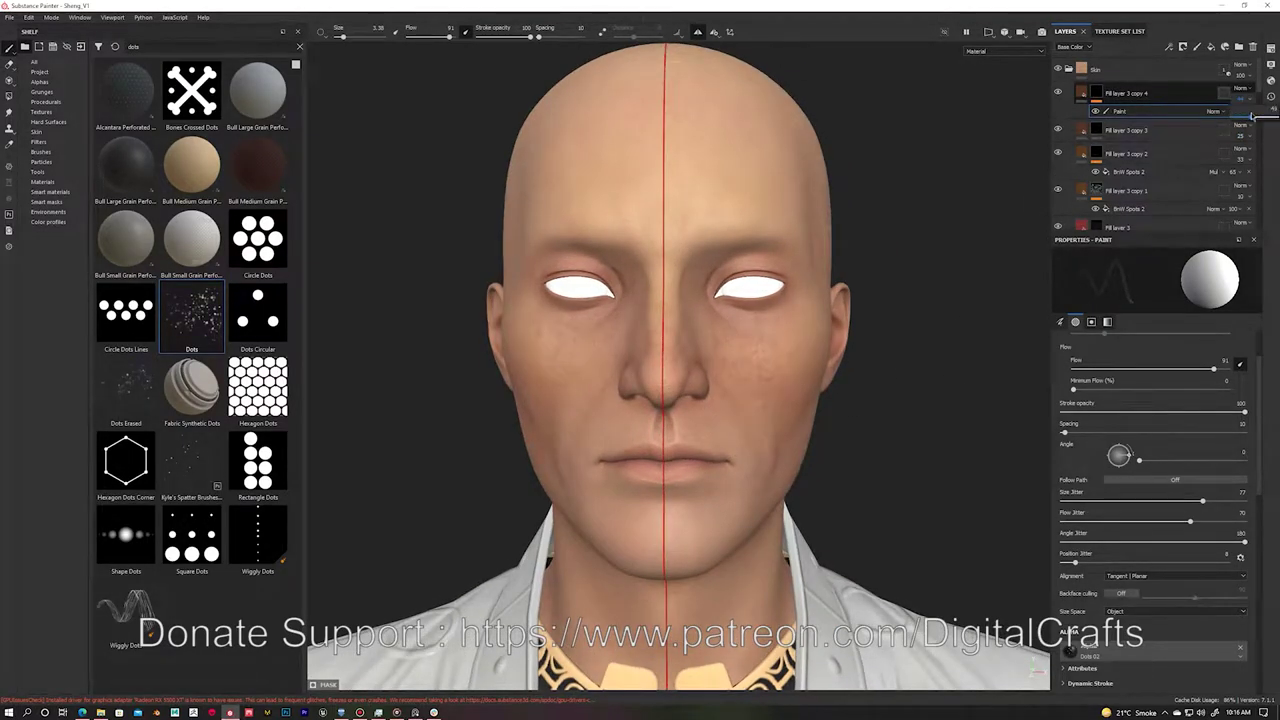
Step: Add and then remove a Levels effect on Fill layer 3 copy 3, setting its opacity to 38
{"action": "left_click", "coordinate": [1251, 116]}
{"action": "right_click", "coordinate": [1096, 130]}
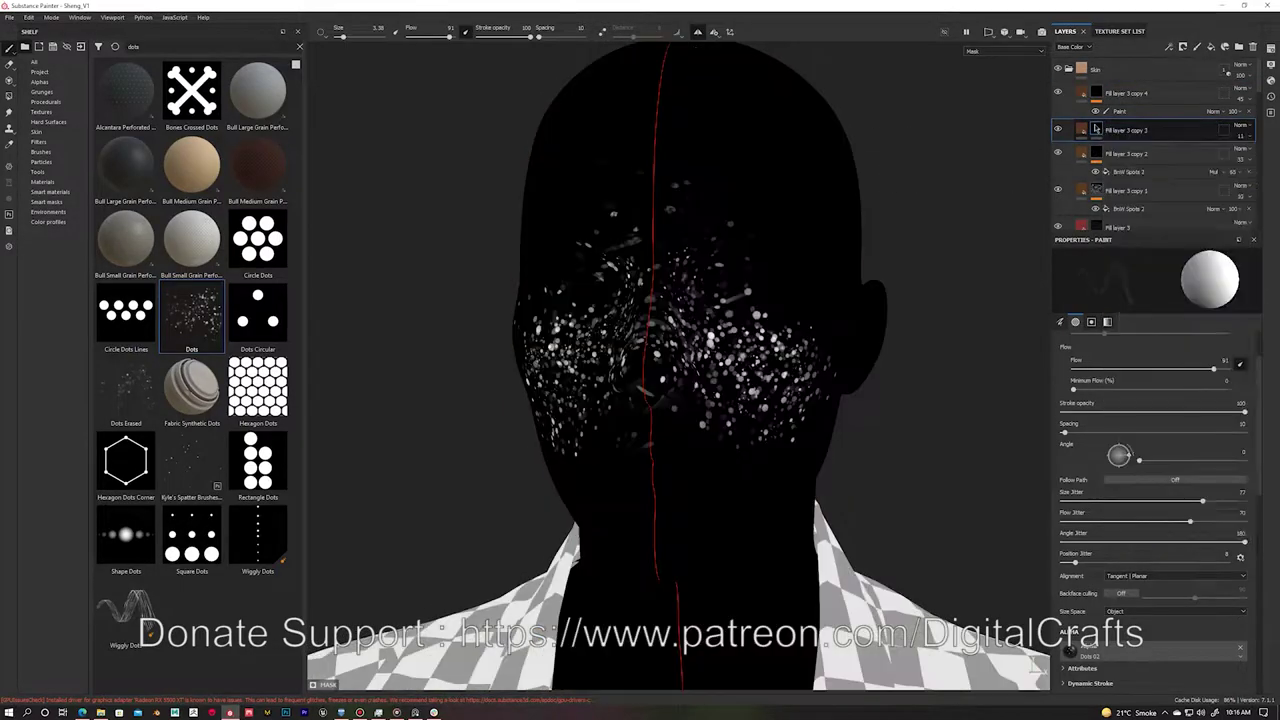
{"action": "left_click", "coordinate": [1197, 328]}
{"action": "left_click", "coordinate": [1248, 148]}
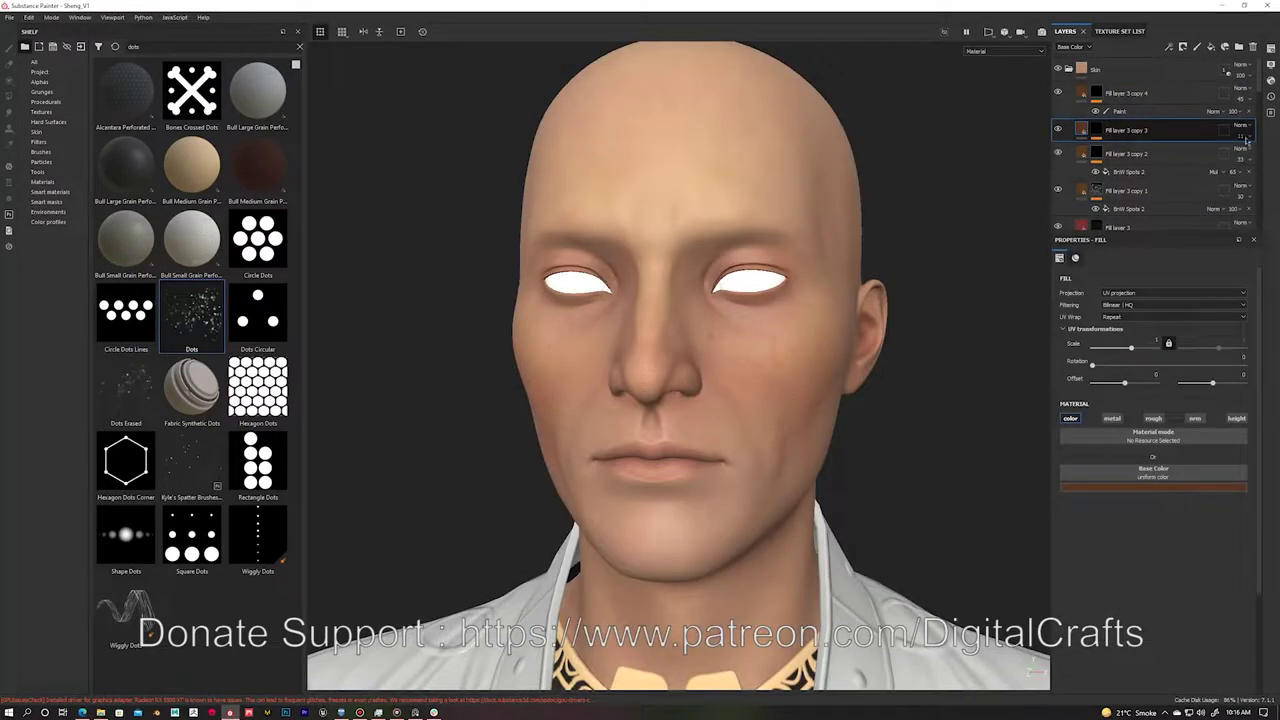
{"action": "left_click", "coordinate": [1249, 156]}
{"action": "mouse_move", "coordinate": [1240, 100]}
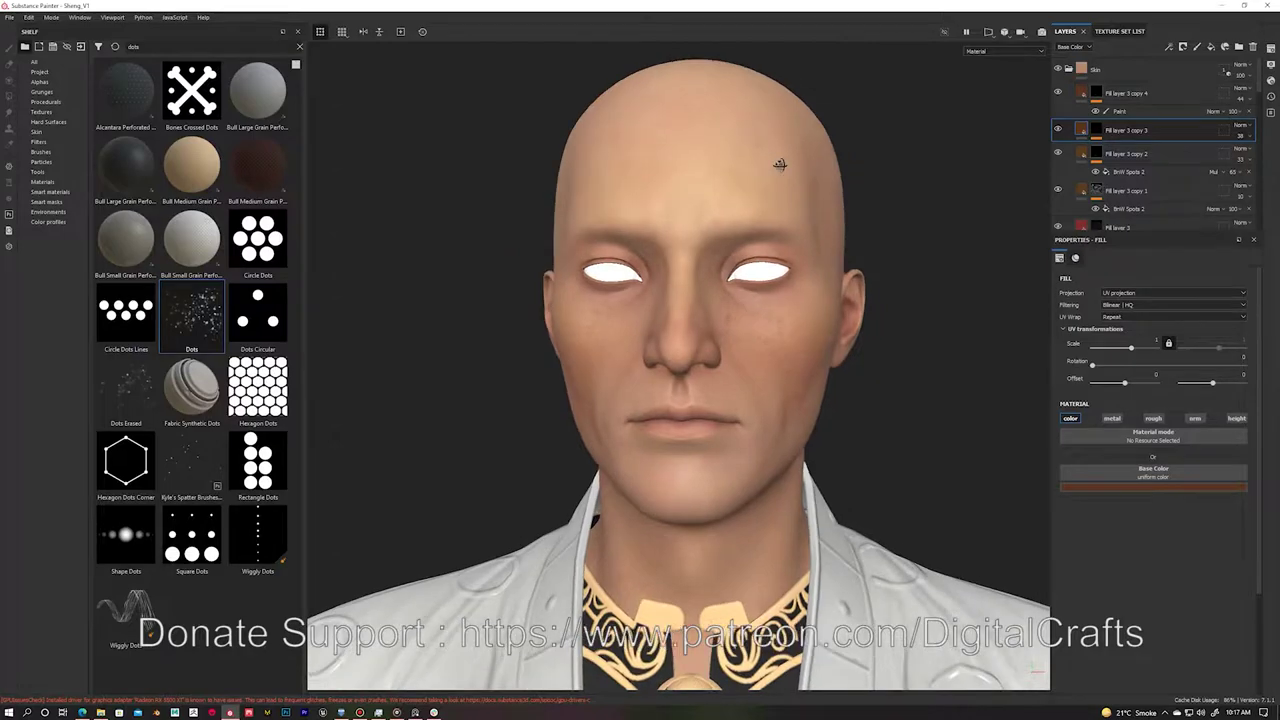
Step: Check Fill layer 2 copy 2 and copy 10, then create a new fill layer for the eyes
{"action": "left_click_drag", "start_coordinate": [777, 163], "coordinate": [700, 170], "text": "alt"}
{"action": "scroll", "coordinate": [1190, 162], "scroll_direction": "down", "scroll_amount": 2}
{"action": "left_click", "coordinate": [1190, 162]}
{"action": "scroll", "coordinate": [1190, 162], "scroll_direction": "down", "scroll_amount": 2}
{"action": "left_click", "coordinate": [1240, 150]}
{"action": "scroll", "coordinate": [1252, 172], "scroll_direction": "up", "scroll_amount": 2}
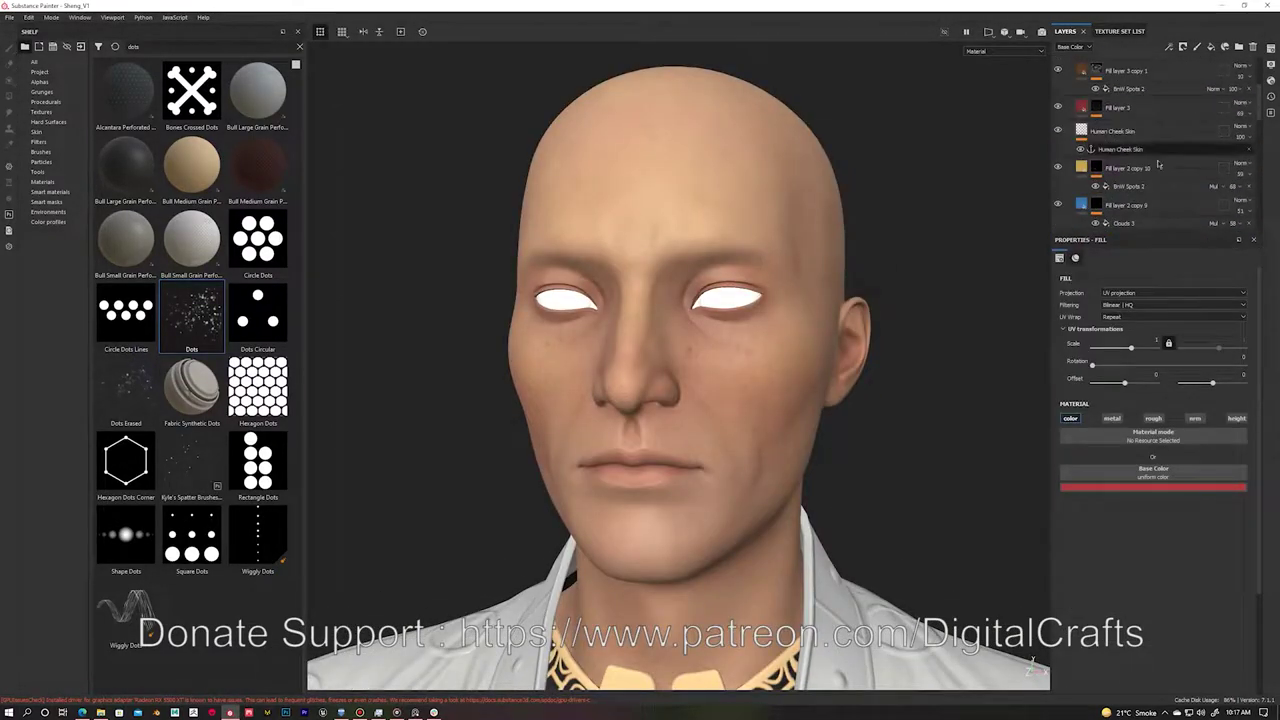
{"action": "left_click", "coordinate": [1250, 170]}
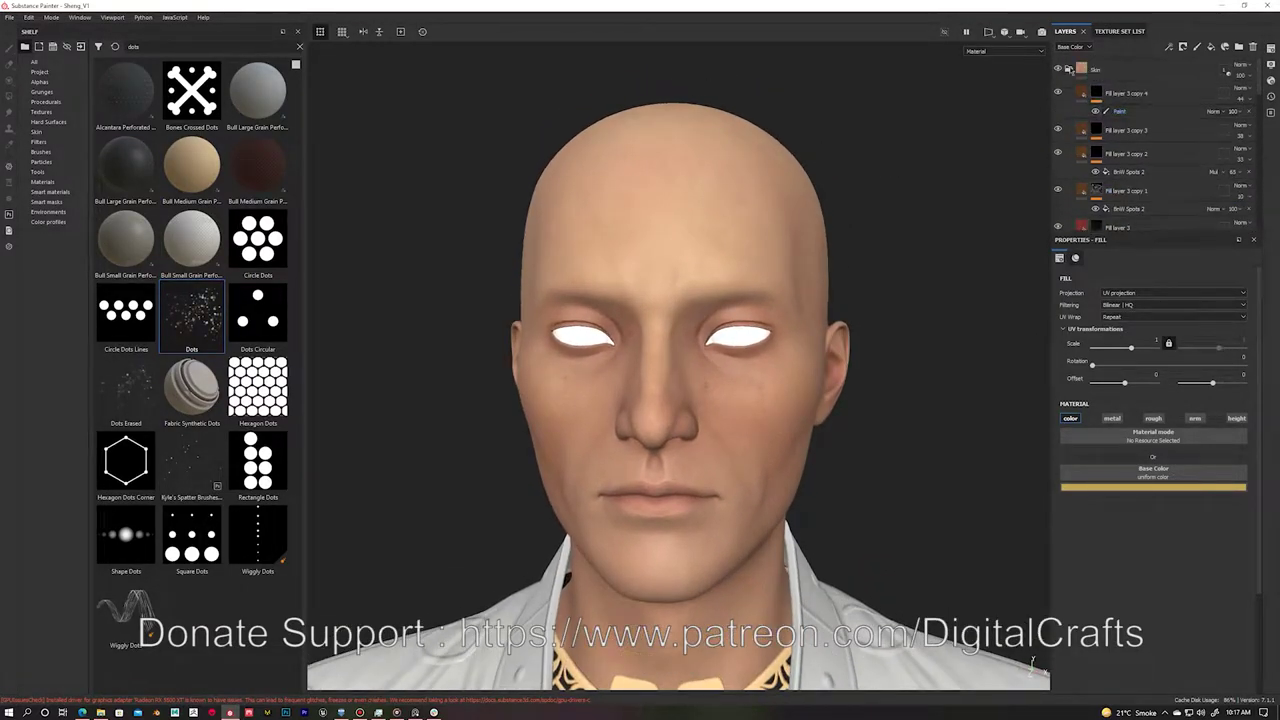
{"action": "left_click", "coordinate": [1211, 47]}
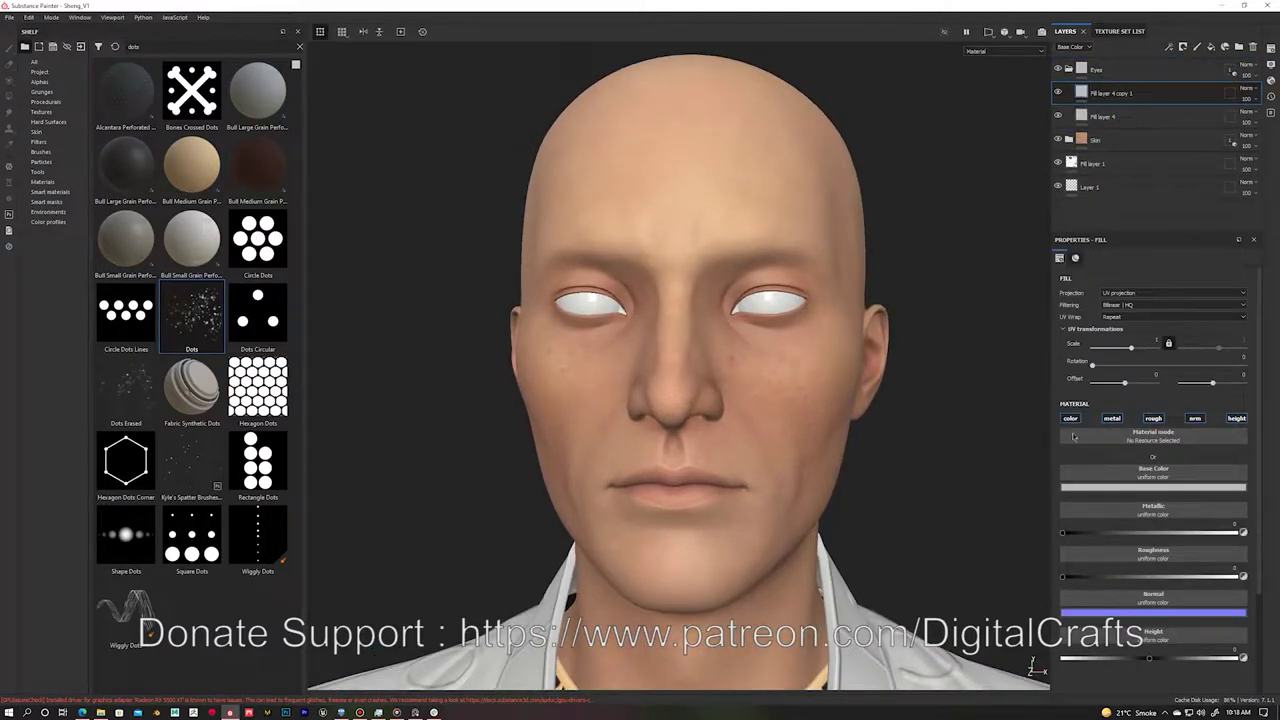
Step: Duplicate the eye layer with a black mask, dark red base colour and roughness 0.0228
{"action": "right_click", "coordinate": [1142, 92]}
{"action": "left_click", "coordinate": [1155, 107]}
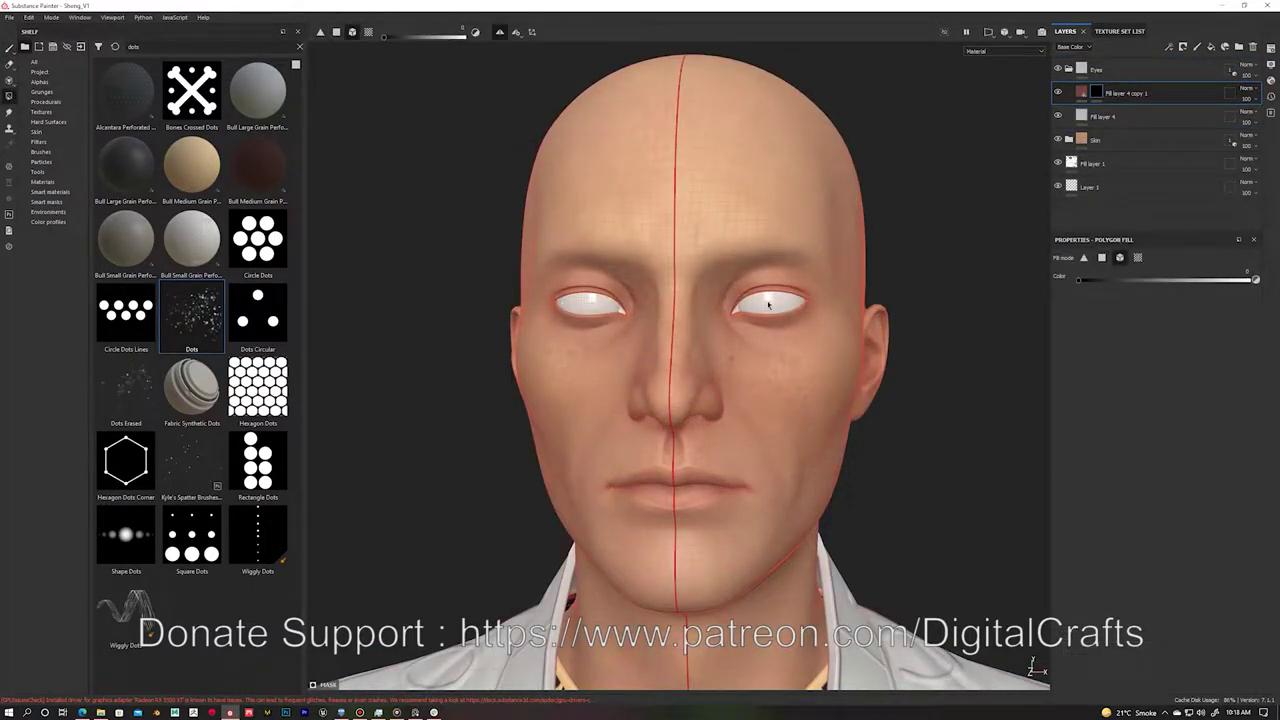
{"action": "left_click", "coordinate": [1081, 92]}
{"action": "left_click", "coordinate": [1153, 488]}
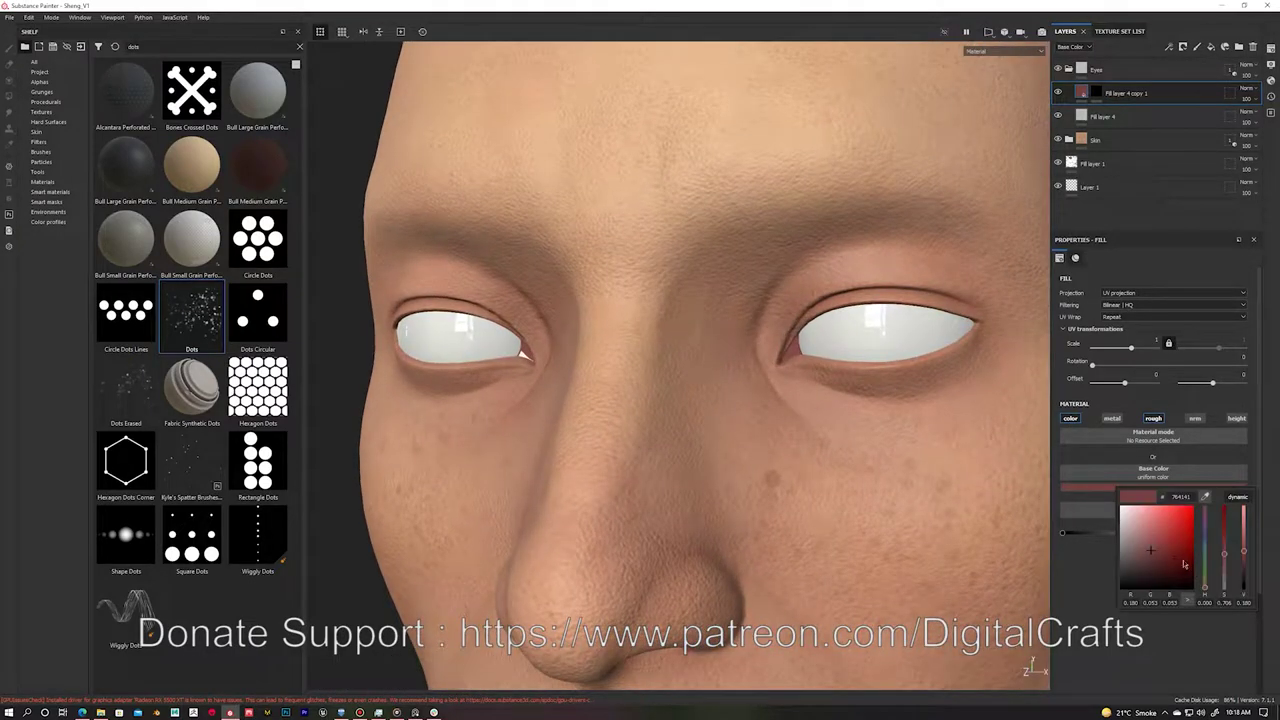
{"action": "scroll", "coordinate": [848, 381], "scroll_direction": "down", "scroll_amount": 3}
{"action": "left_click_drag", "start_coordinate": [1086, 534], "coordinate": [1064, 534]}
{"action": "left_click", "coordinate": [1096, 92]}
Step: Try Clouds 3 in the height channel, remove it, and set up masking on Fill layer 4 copy 2
{"action": "left_click", "coordinate": [45, 101]}
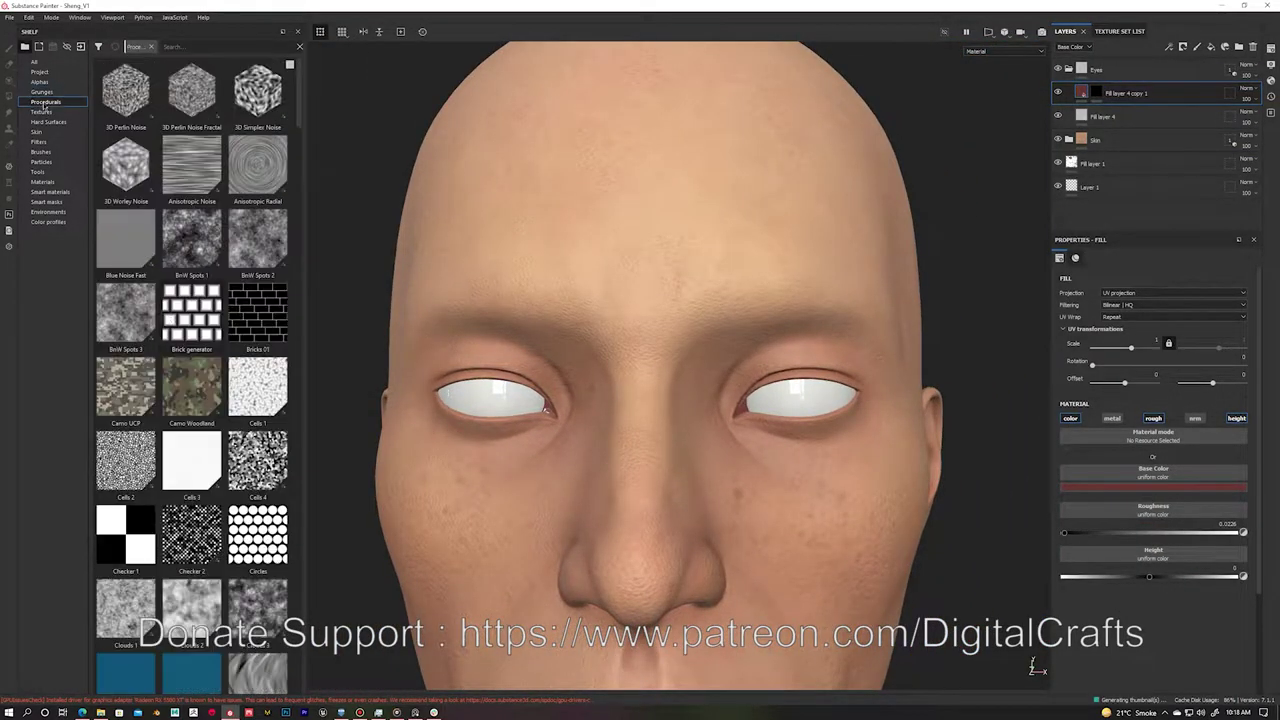
{"action": "mouse_move", "coordinate": [258, 382]}
{"action": "left_mouse_down"}
{"action": "mouse_move", "coordinate": [1153, 555]}
{"action": "mouse_move", "coordinate": [1175, 544]}
{"action": "left_mouse_up"}
{"action": "scroll", "coordinate": [601, 390], "scroll_direction": "up", "scroll_amount": 5}
{"action": "scroll", "coordinate": [1132, 600], "scroll_direction": "down", "scroll_amount": 2}
{"action": "scroll", "coordinate": [1148, 480], "scroll_direction": "down", "scroll_amount": 1}
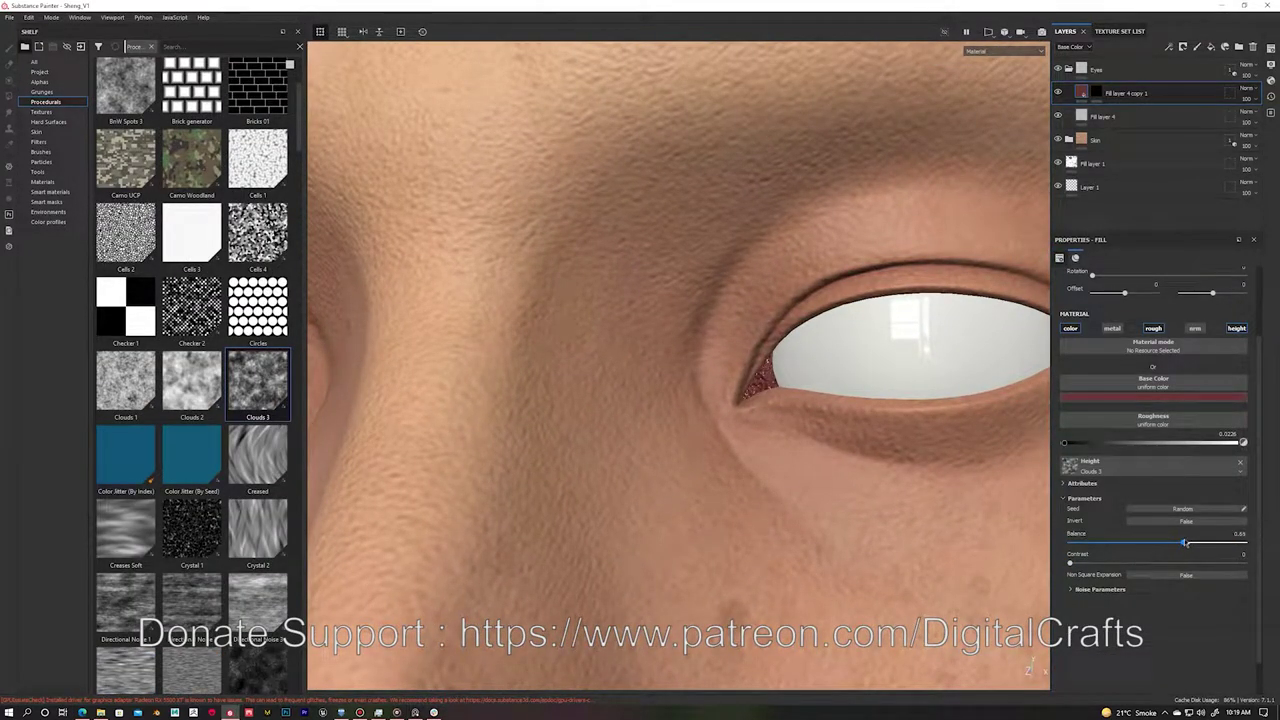
{"action": "scroll", "coordinate": [1170, 450], "scroll_direction": "up", "scroll_amount": 2}
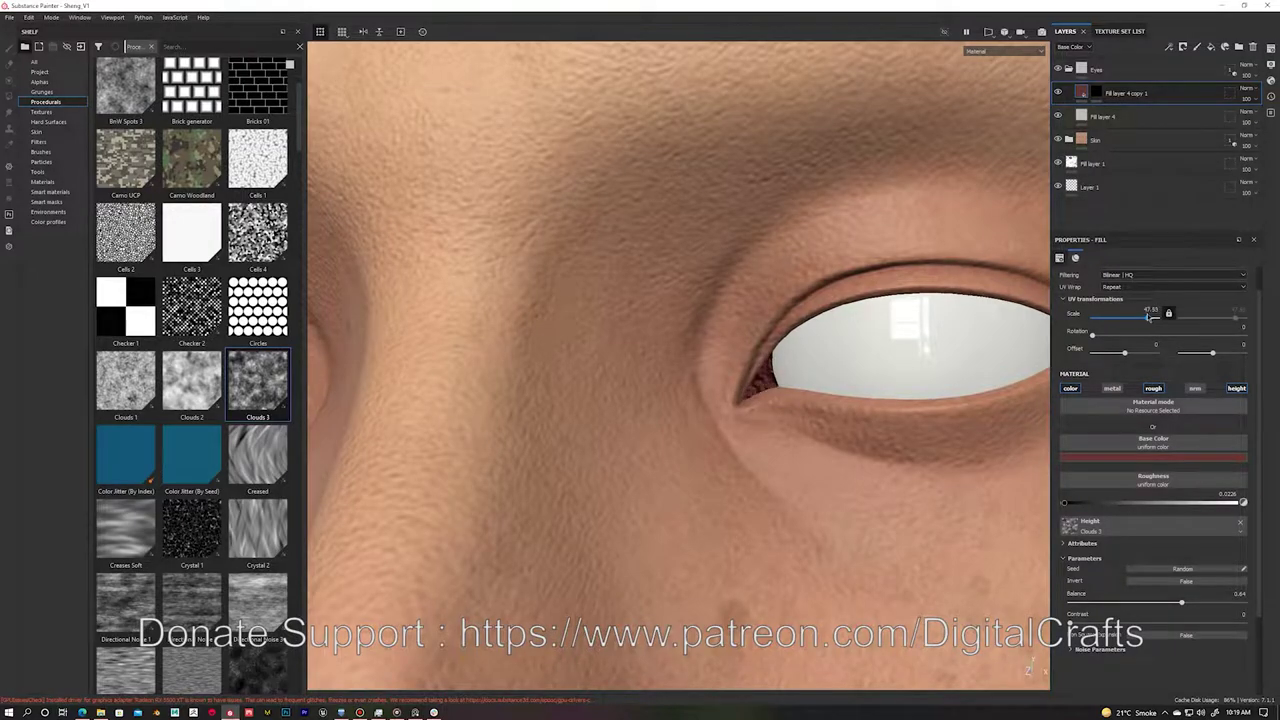
{"action": "left_click", "coordinate": [1240, 522]}
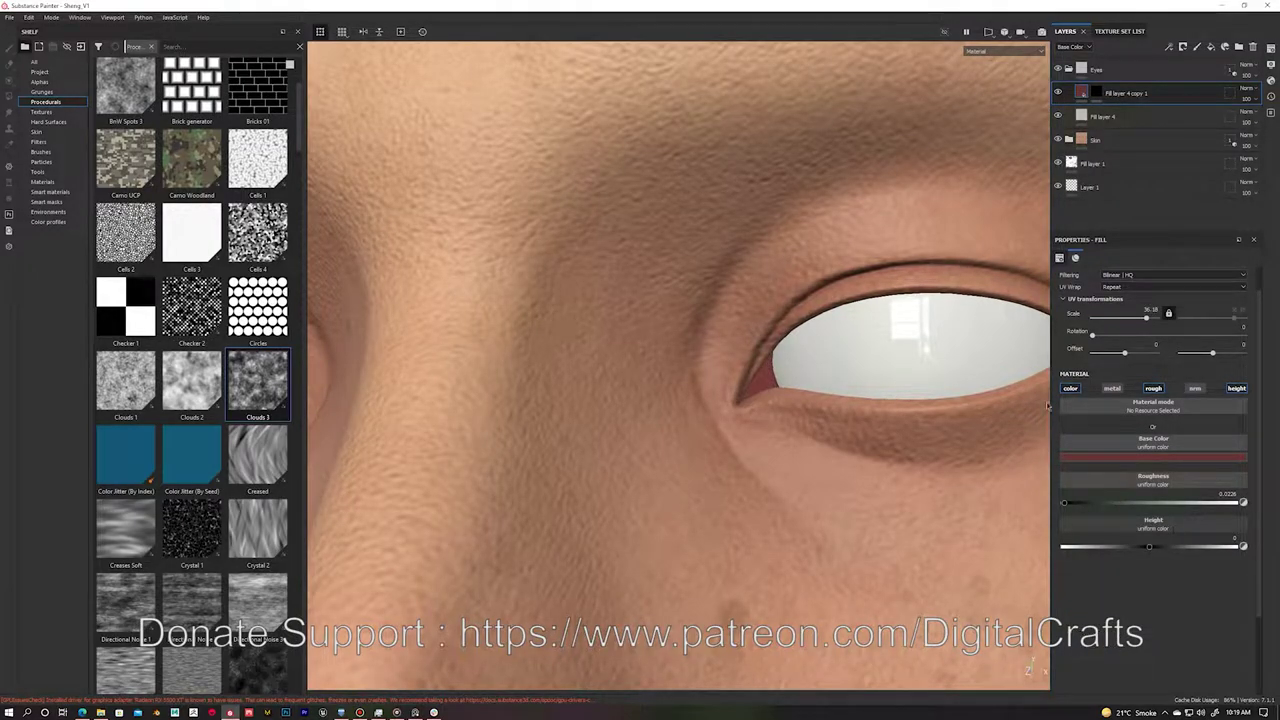
{"action": "right_click", "coordinate": [1105, 96]}
{"action": "left_click", "coordinate": [1101, 110]}
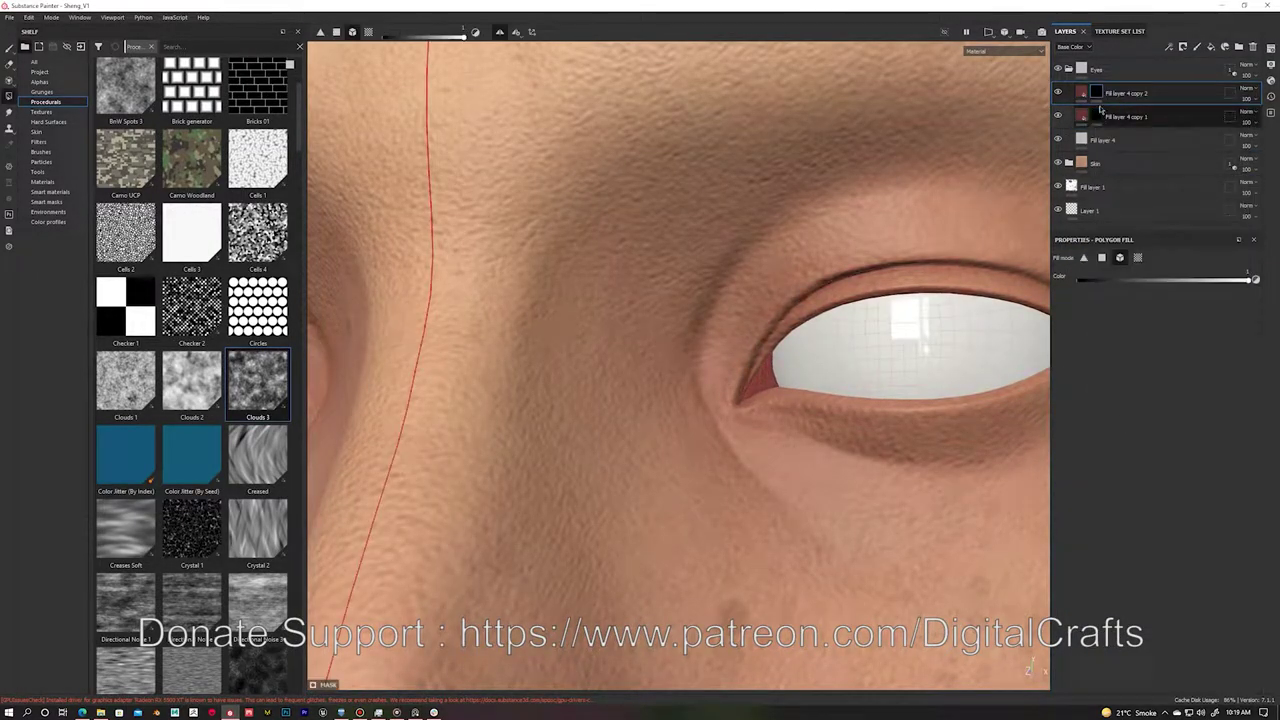
Step: Undo the Clouds 3 mask and raise Fill layer 4 copy 1's roughness to about 0.23
{"action": "left_click", "coordinate": [921, 372]}
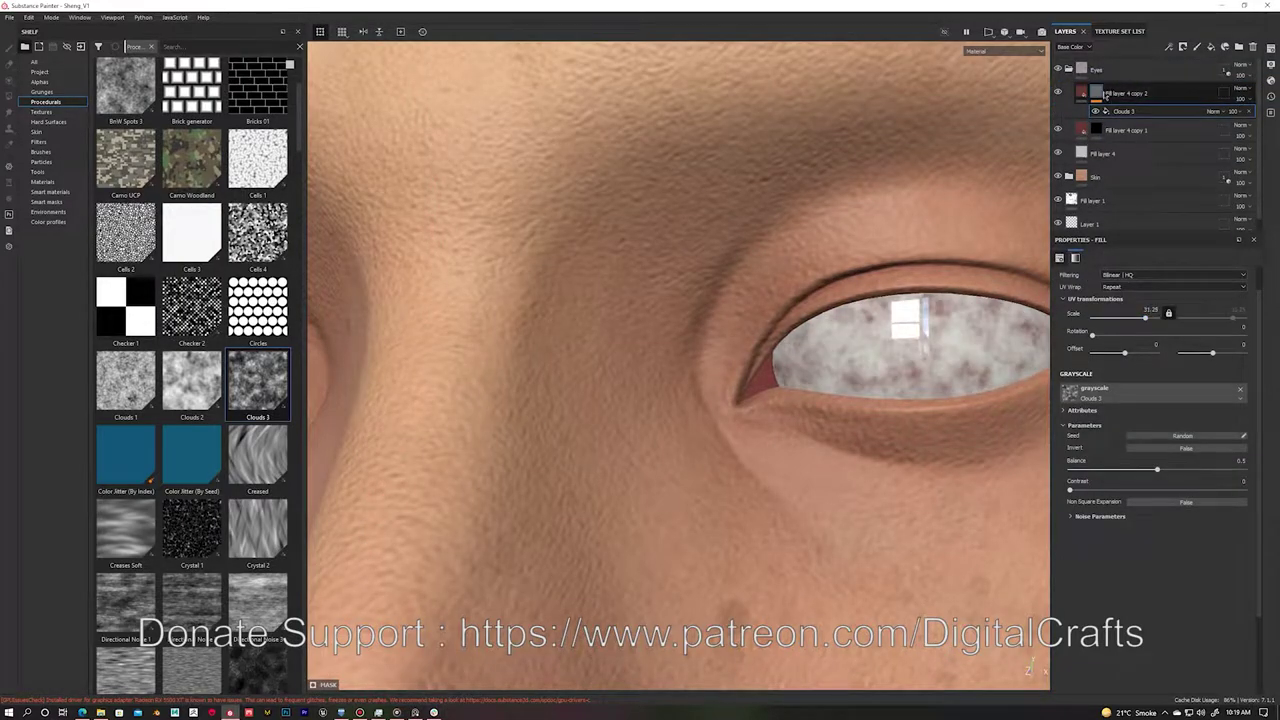
{"action": "key", "text": "ctrl+z"}
{"action": "key", "text": "ctrl+z"}
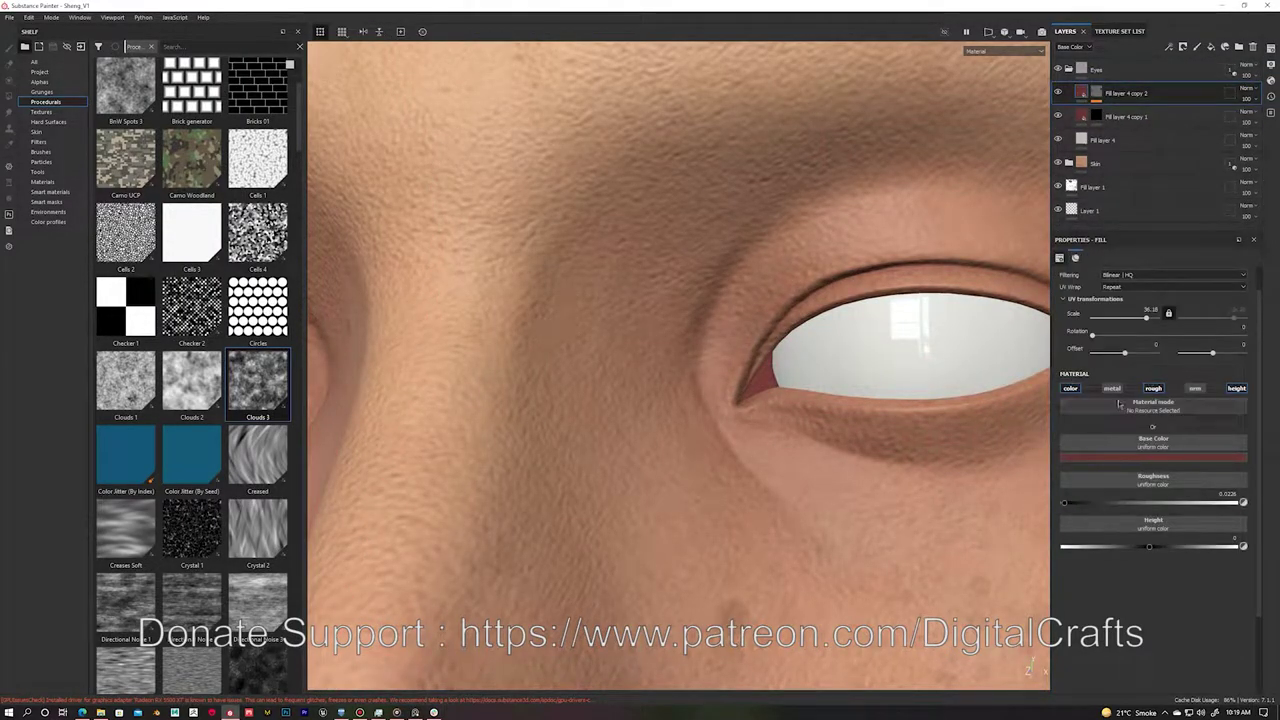
{"action": "key", "text": "f"}
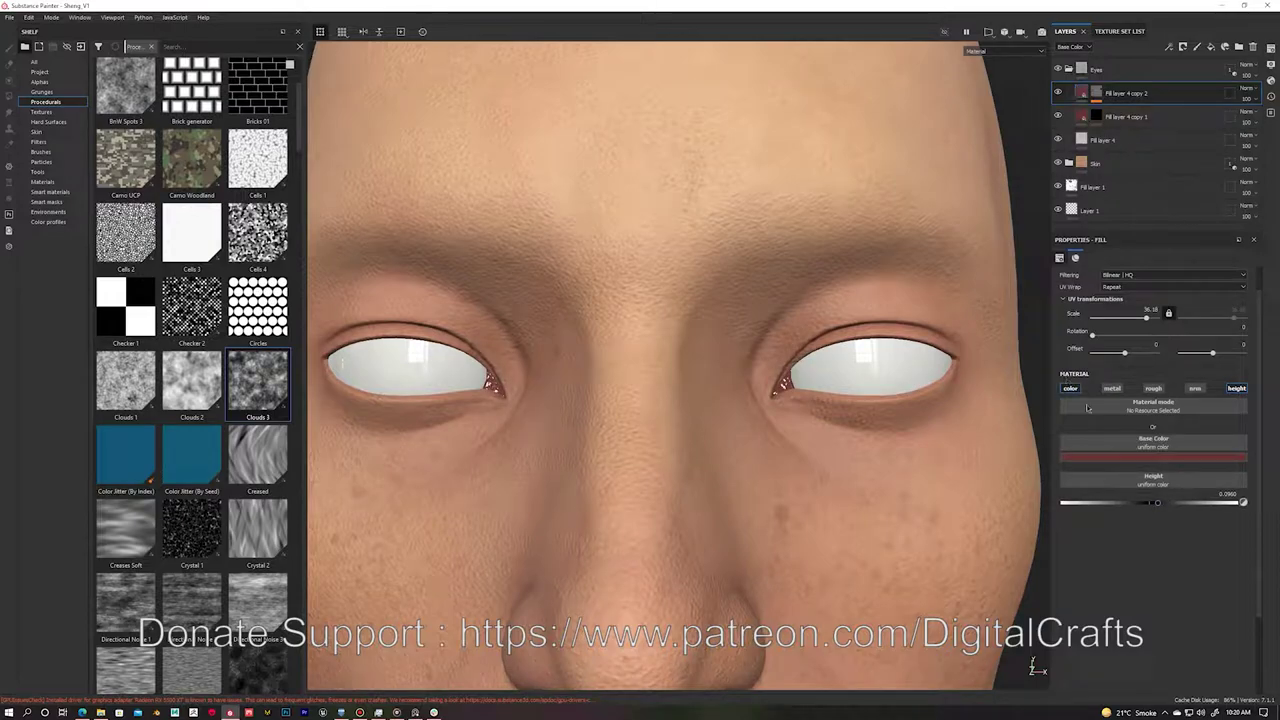
{"action": "left_click", "coordinate": [1158, 458]}
{"action": "left_click", "coordinate": [1125, 116]}
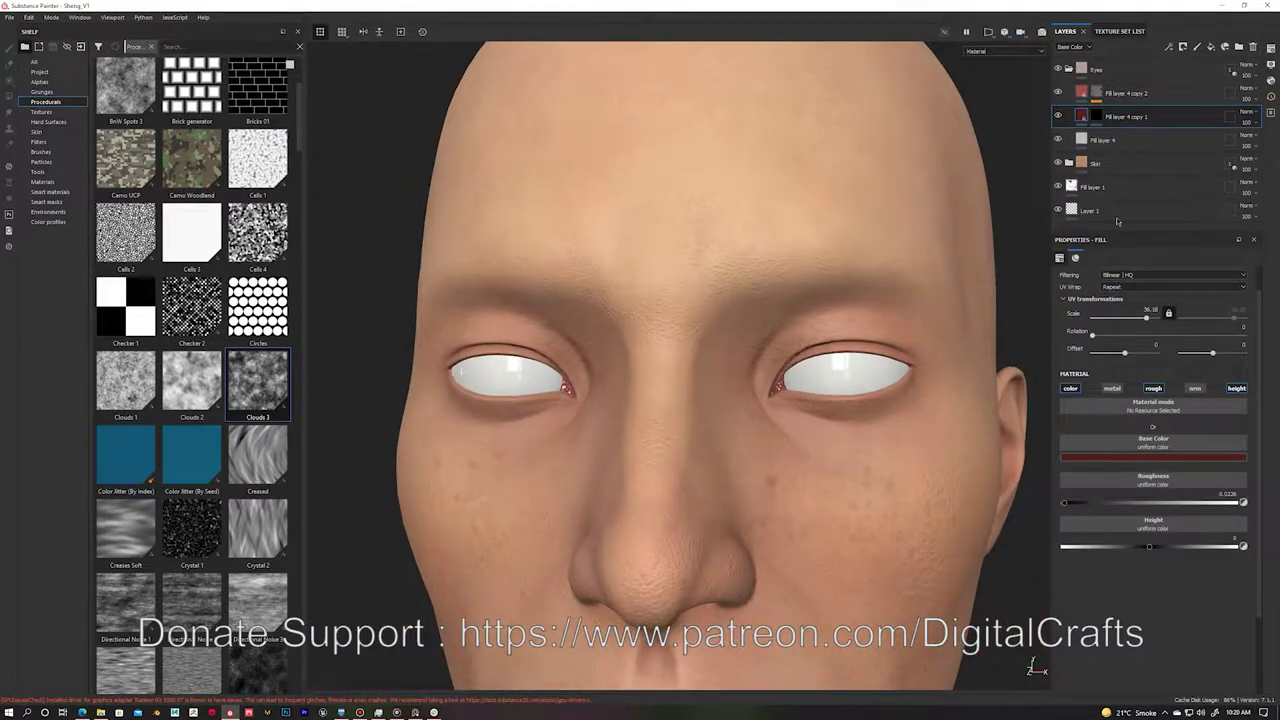
{"action": "left_click_drag", "start_coordinate": [1088, 502], "coordinate": [1110, 504]}
Step: Add a dark-coloured Fill layer 5 with a black mask, ready for brush painting
{"action": "left_click_drag", "start_coordinate": [957, 663], "coordinate": [703, 323], "text": "alt"}
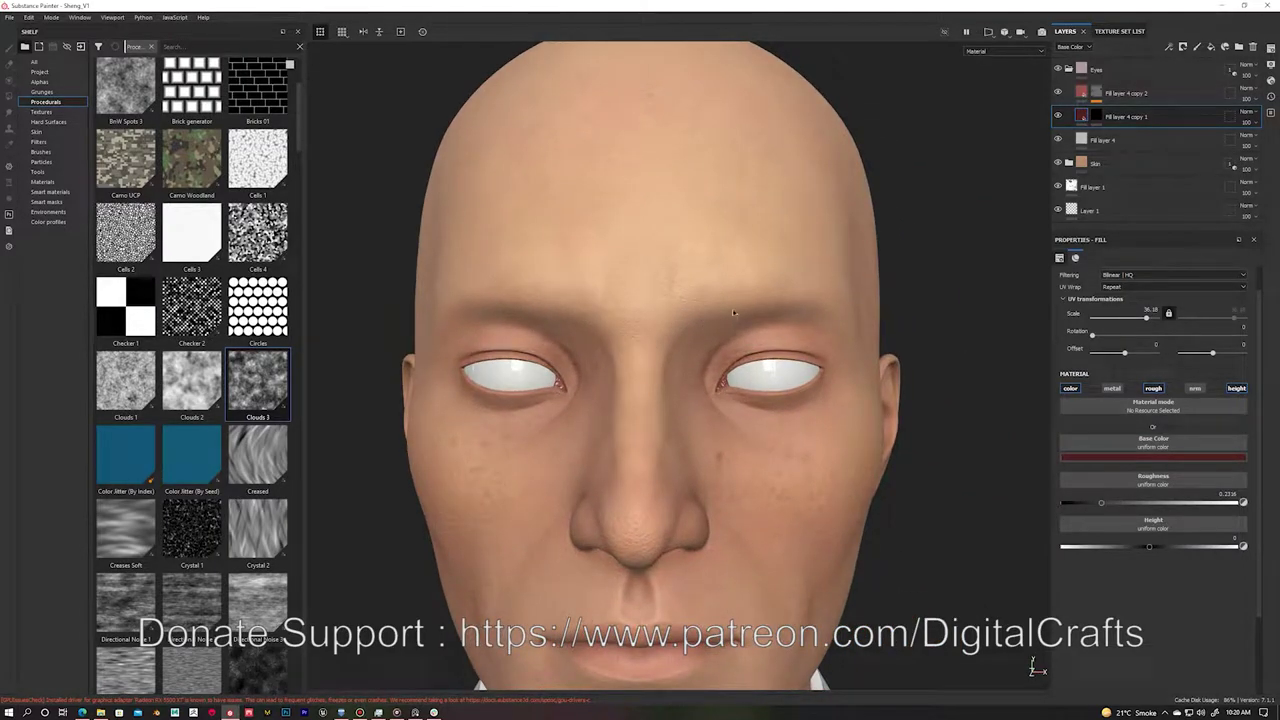
{"action": "left_click", "coordinate": [1225, 47]}
{"action": "left_click", "coordinate": [1153, 457]}
{"action": "right_click", "coordinate": [1140, 93]}
{"action": "left_click", "coordinate": [1152, 110]}
{"action": "left_click", "coordinate": [9, 63]}
{"action": "left_click", "coordinate": [41, 151]}
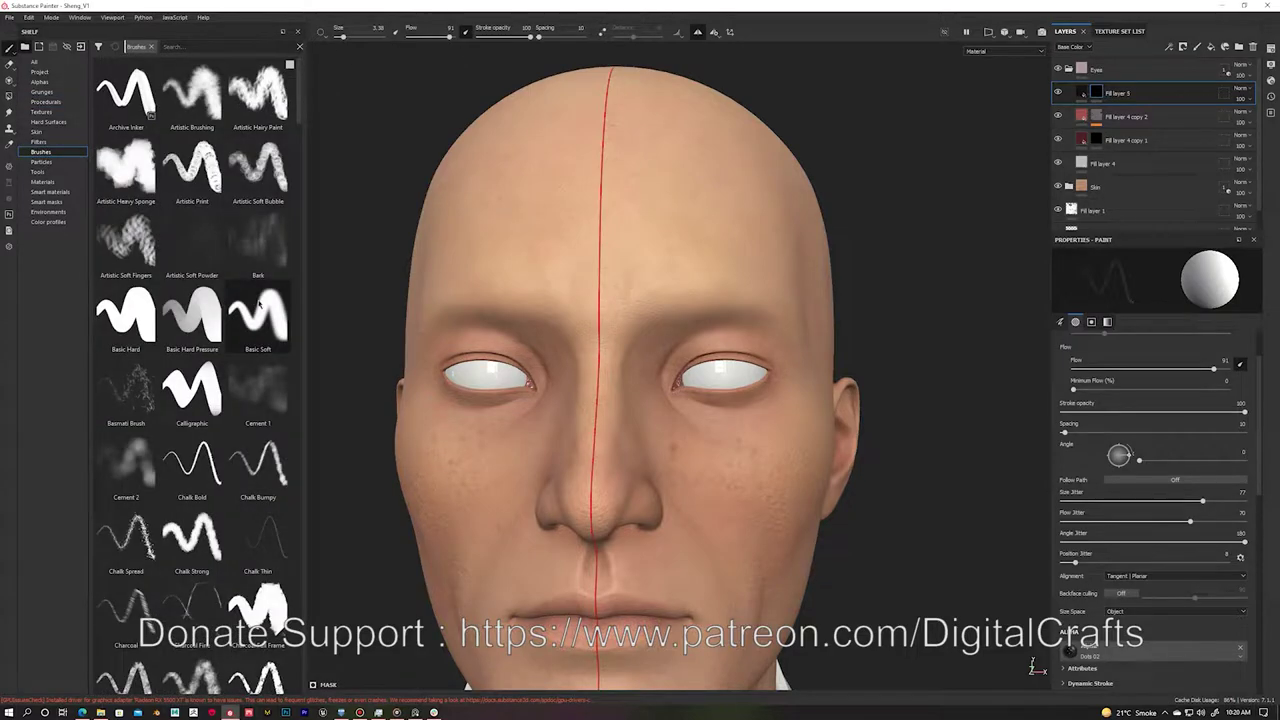
Step: Paint black pupils into both eyes with a small Basic Soft brush, then add Fill layer 6
{"action": "left_click", "coordinate": [258, 305]}
{"action": "left_click_drag", "start_coordinate": [703, 370], "coordinate": [754, 371], "text": "alt"}
{"action": "key", "text": "bracketleft"}
{"action": "key", "text": "bracketleft"}
{"action": "key", "text": "bracketleft"}
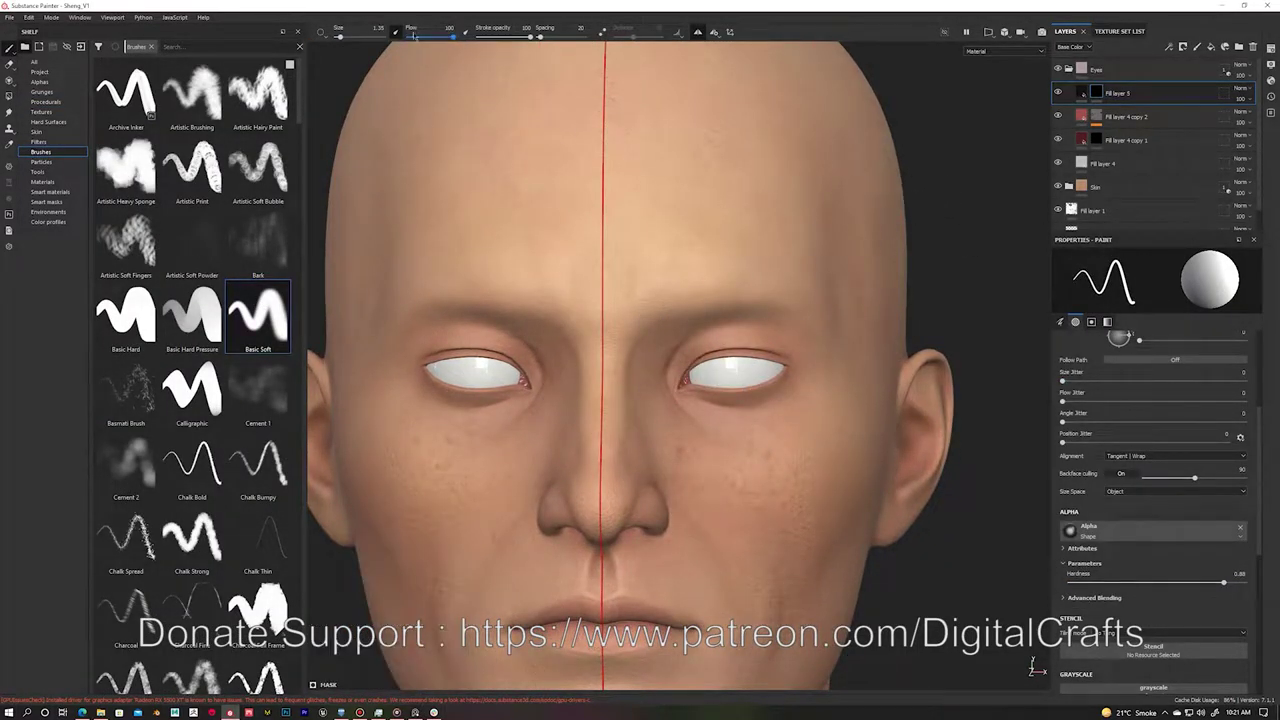
{"action": "scroll", "coordinate": [760, 280], "scroll_direction": "down", "scroll_amount": 3}
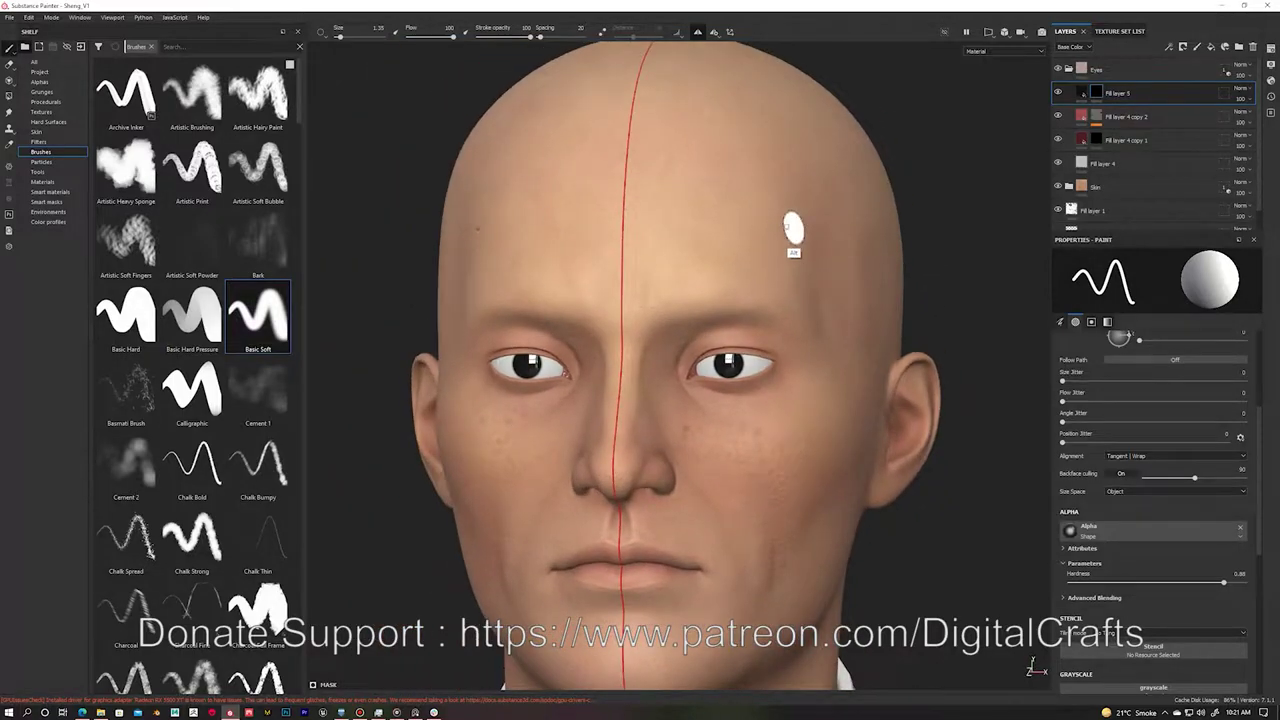
{"action": "left_click_drag", "start_coordinate": [795, 194], "coordinate": [820, 255], "text": "alt"}
{"action": "scroll", "coordinate": [1245, 392], "scroll_direction": "up", "scroll_amount": 3}
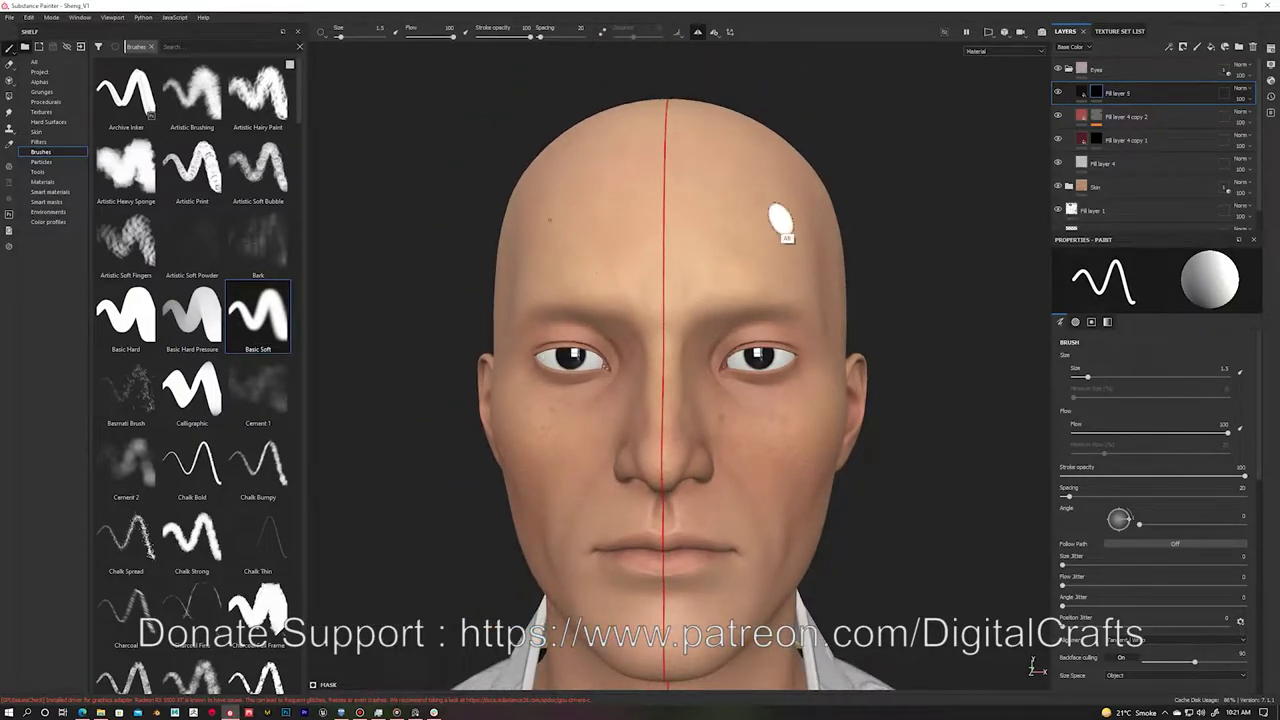
{"action": "scroll", "coordinate": [766, 249], "scroll_direction": "up", "scroll_amount": 3}
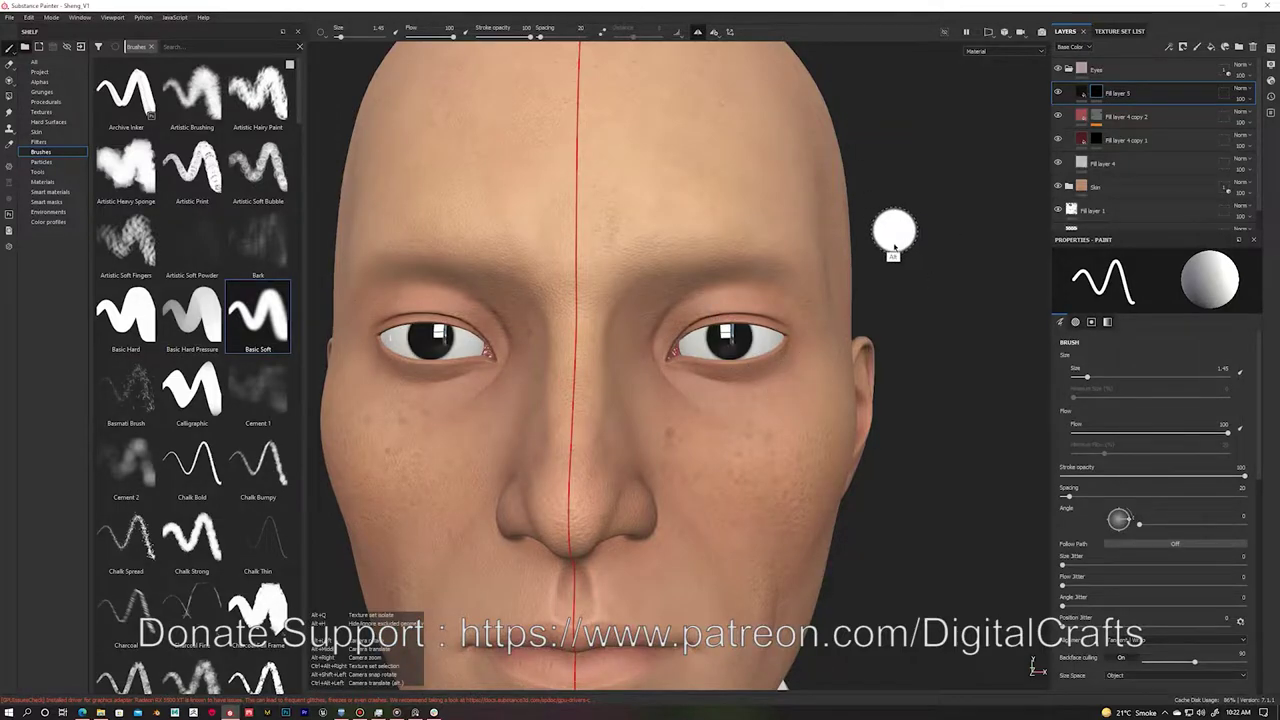
{"action": "scroll", "coordinate": [891, 229], "scroll_direction": "down", "scroll_amount": 5}
{"action": "left_click", "coordinate": [1211, 47]}
Step: Set Fill layer 6's base colour to OrangeEyesPng with planar projection, moved up to the head
{"action": "type", "text": "eye"}
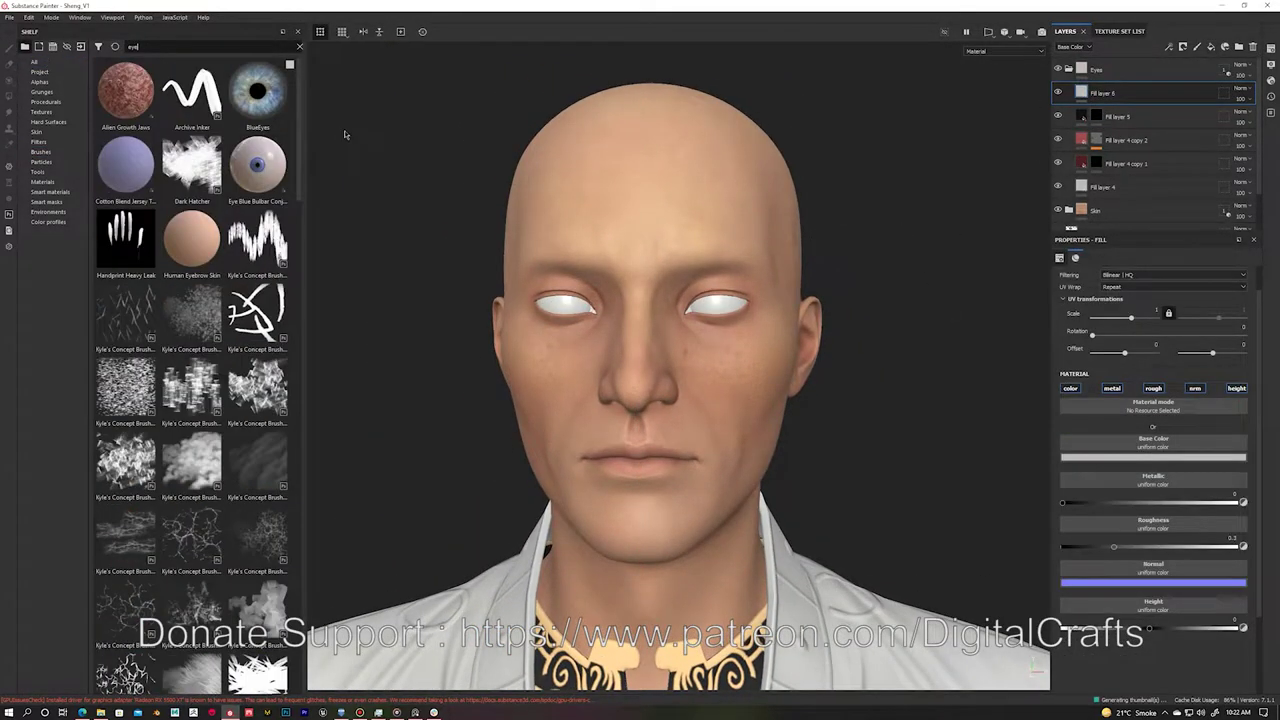
{"action": "scroll", "coordinate": [190, 400], "scroll_direction": "down", "scroll_amount": 5}
{"action": "left_click_drag", "start_coordinate": [125, 505], "coordinate": [1082, 104]}
{"action": "left_click", "coordinate": [1170, 292]}
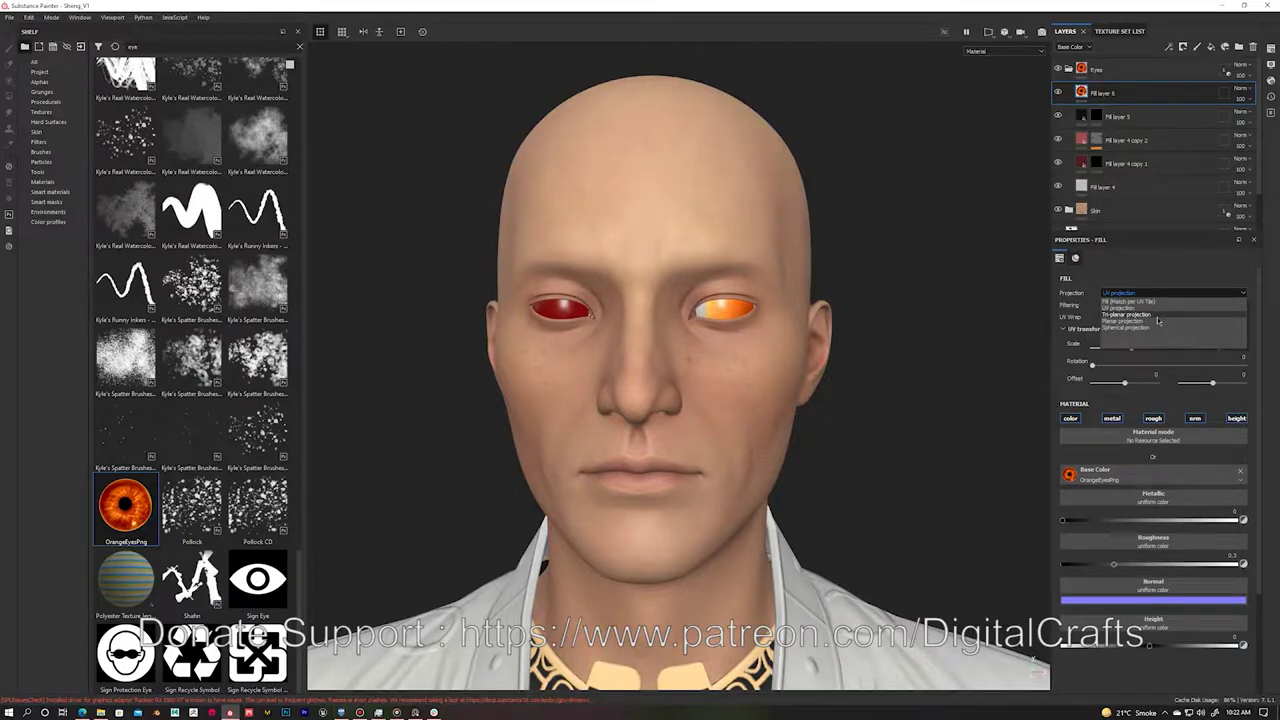
{"action": "left_click", "coordinate": [1130, 310]}
{"action": "scroll", "coordinate": [720, 234], "scroll_direction": "down", "scroll_amount": 5}
{"action": "left_click_drag", "start_coordinate": [591, 428], "coordinate": [591, 100]}
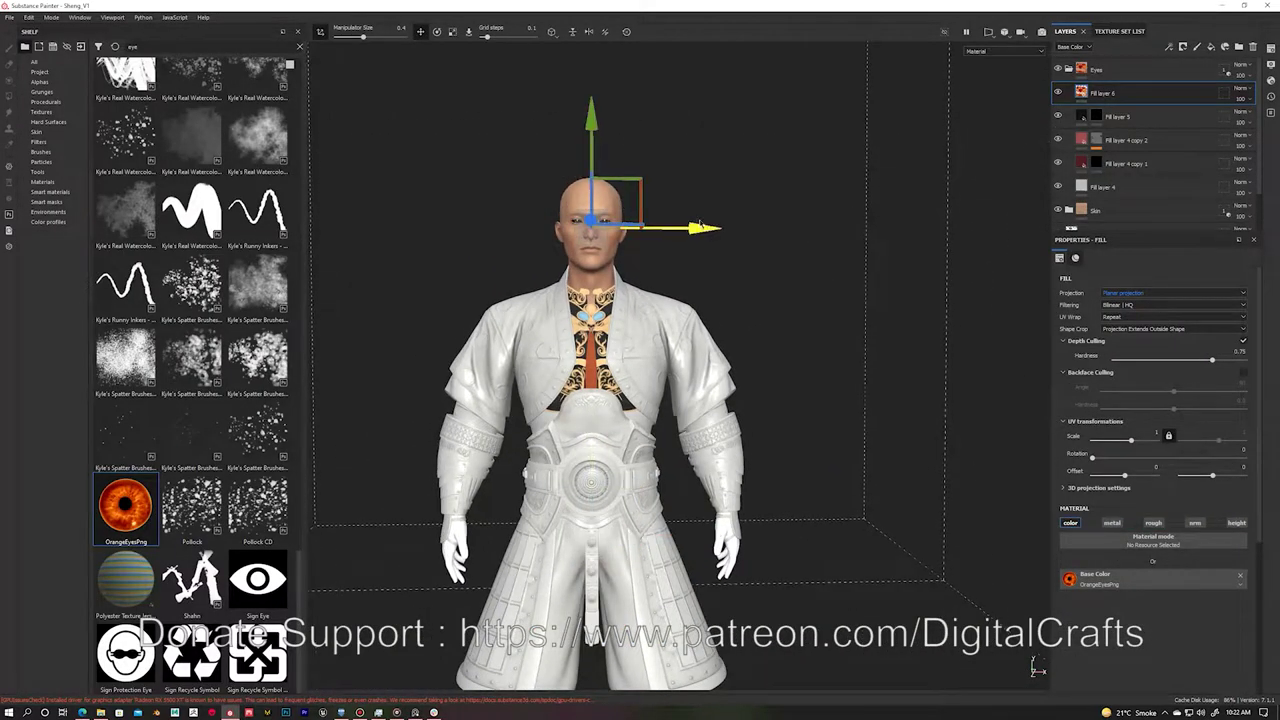
Step: Orbit around the head to check the orange irises land on both eyes
{"action": "mouse_move", "coordinate": [677, 166]}
{"action": "left_mouse_down", "text": "alt"}
{"action": "mouse_move", "coordinate": [700, 180]}
{"action": "mouse_move", "coordinate": [690, 230]}
{"action": "left_mouse_up", "text": "alt"}
{"action": "scroll", "coordinate": [713, 188], "scroll_direction": "up", "scroll_amount": 3}
{"action": "scroll", "coordinate": [678, 254], "scroll_direction": "up", "scroll_amount": 3}
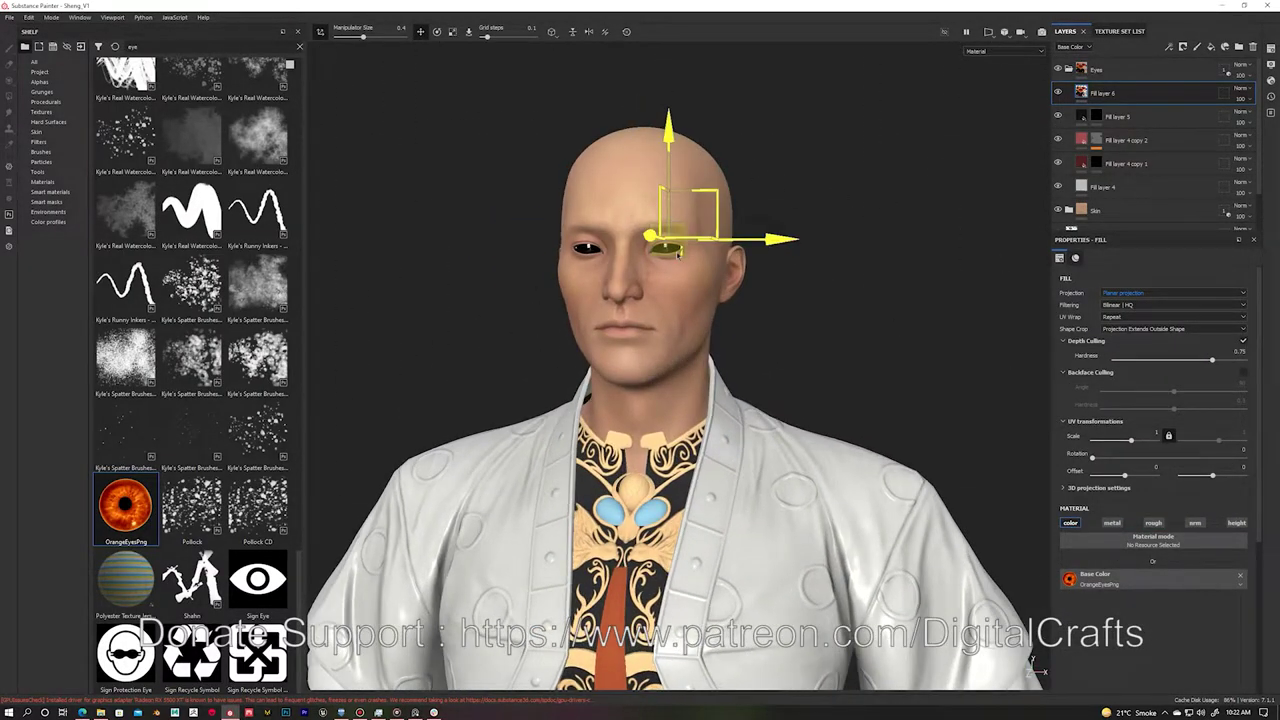
{"action": "mouse_move", "coordinate": [797, 190]}
{"action": "left_mouse_down", "text": "alt"}
{"action": "mouse_move", "coordinate": [931, 166]}
{"action": "mouse_move", "coordinate": [667, 343]}
{"action": "left_mouse_up", "text": "alt"}
{"action": "scroll", "coordinate": [931, 166], "scroll_direction": "up", "scroll_amount": 2}
{"action": "scroll", "coordinate": [667, 343], "scroll_direction": "up", "scroll_amount": 3}
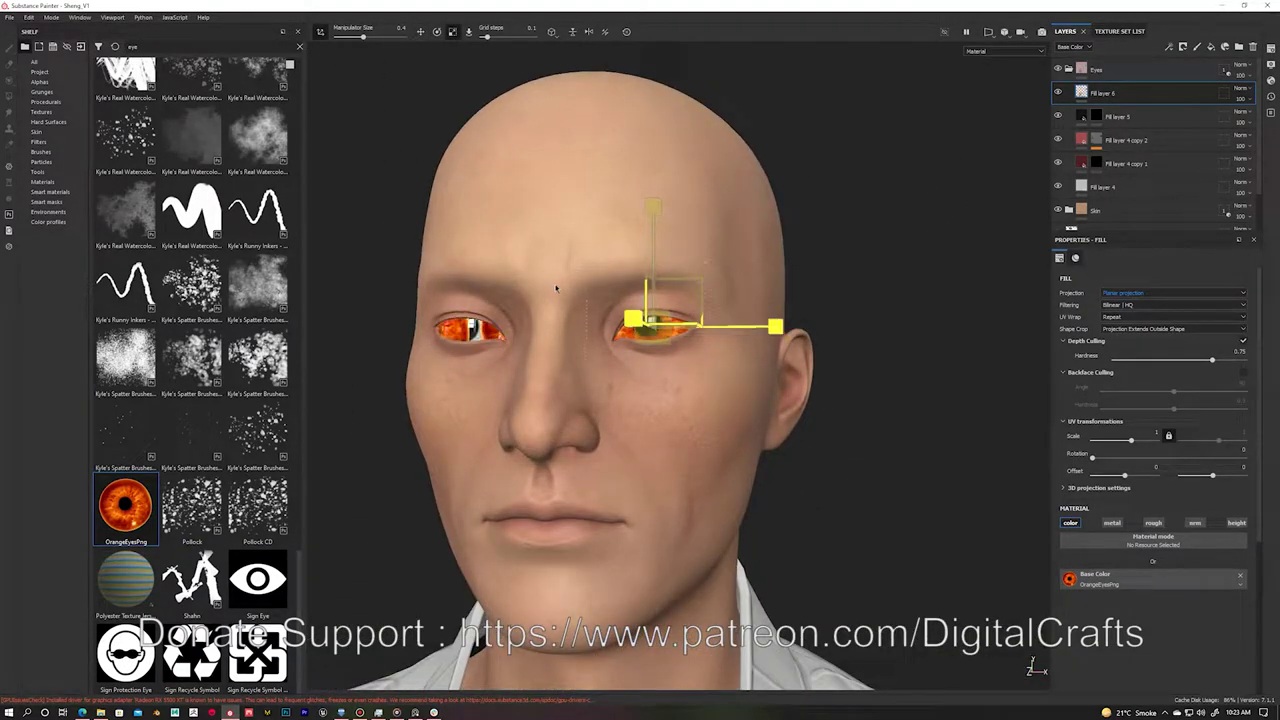
{"action": "left_click_drag", "start_coordinate": [488, 231], "coordinate": [873, 361], "text": "alt"}
{"action": "left_click_drag", "start_coordinate": [607, 307], "coordinate": [664, 347], "text": "alt"}
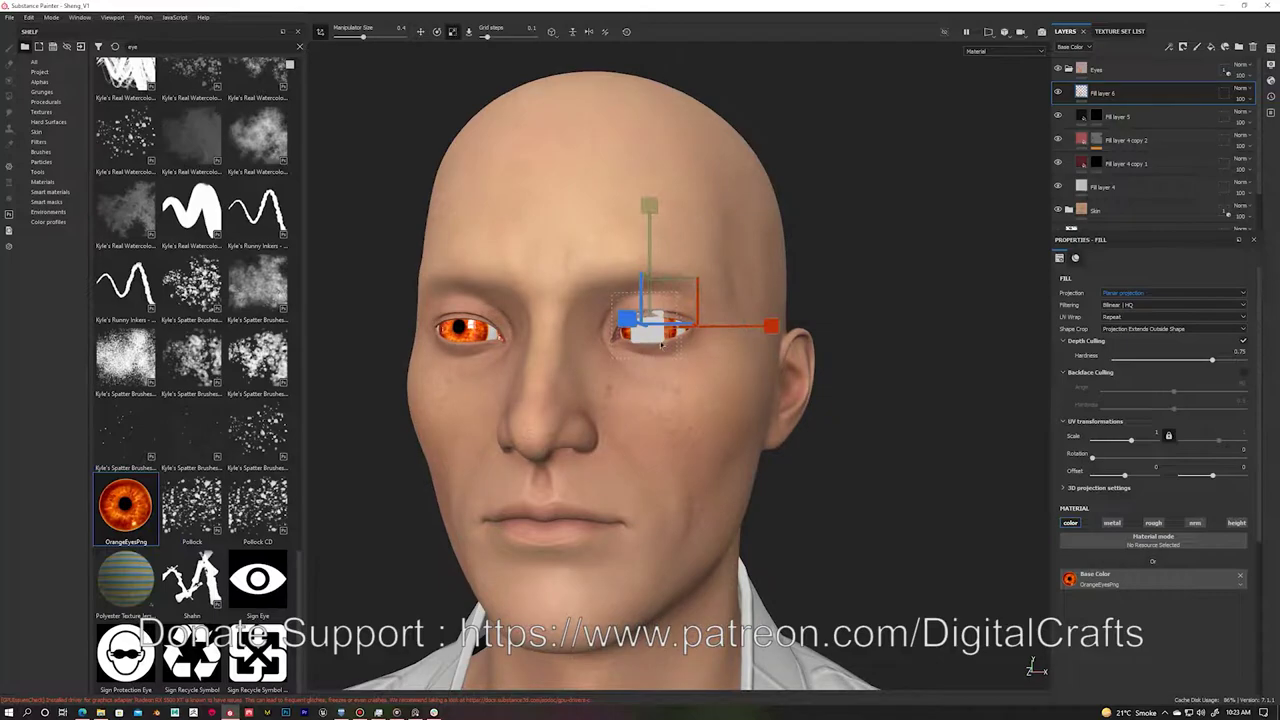
{"action": "scroll", "coordinate": [600, 325], "scroll_direction": "up", "scroll_amount": 2}
{"action": "scroll", "coordinate": [638, 316], "scroll_direction": "up", "scroll_amount": 3}
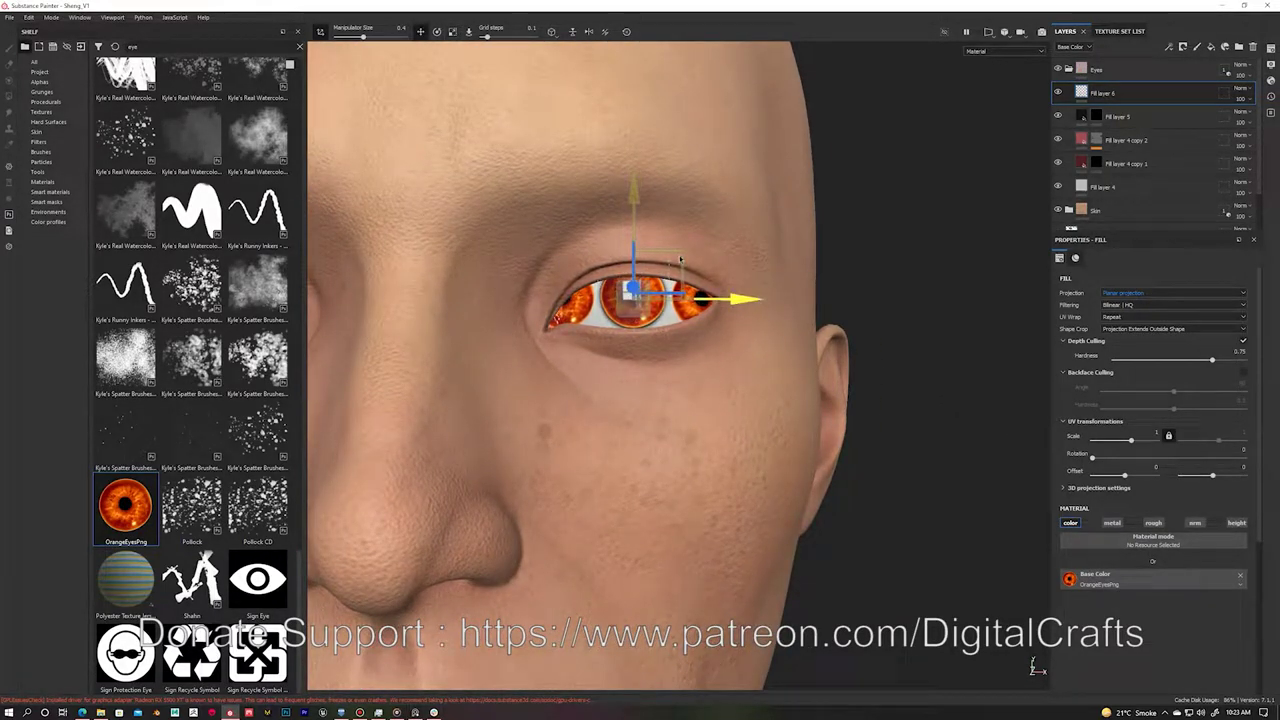
{"action": "left_click_drag", "start_coordinate": [680, 260], "coordinate": [600, 220], "text": "alt"}
{"action": "mouse_move", "coordinate": [734, 287]}
{"action": "left_mouse_down", "text": "alt"}
{"action": "mouse_move", "coordinate": [929, 329]}
{"action": "mouse_move", "coordinate": [752, 298]}
{"action": "left_mouse_up", "text": "alt"}
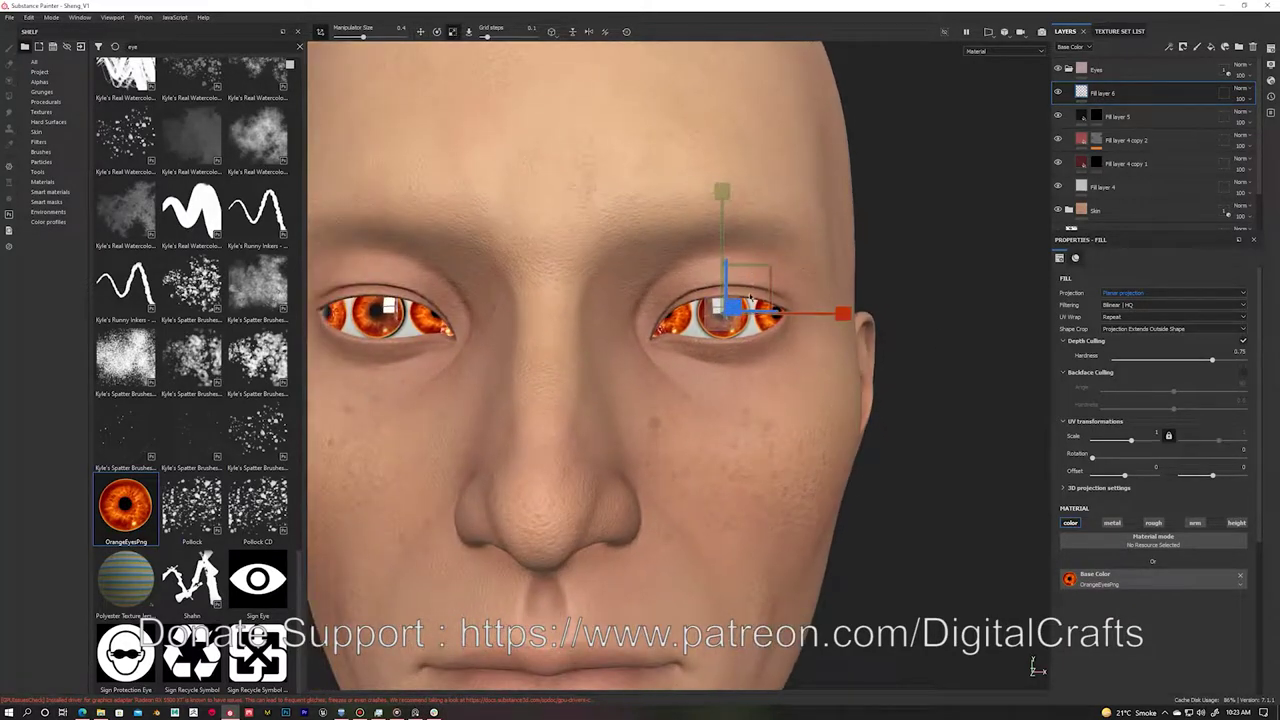
Step: Give Fill layer 6 a white mask and an HSL Perceptive filter
{"action": "right_click", "coordinate": [1123, 95]}
{"action": "left_click", "coordinate": [1163, 104]}
{"action": "right_click", "coordinate": [1123, 95]}
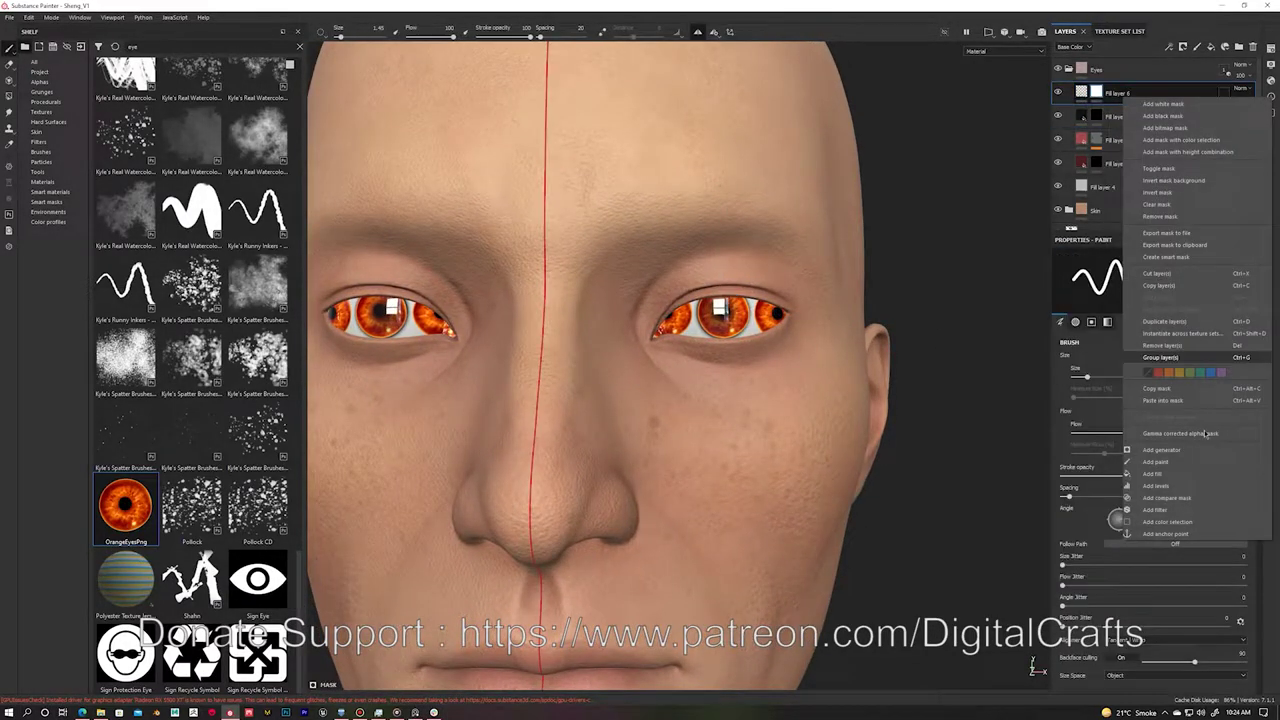
{"action": "left_click", "coordinate": [1162, 400]}
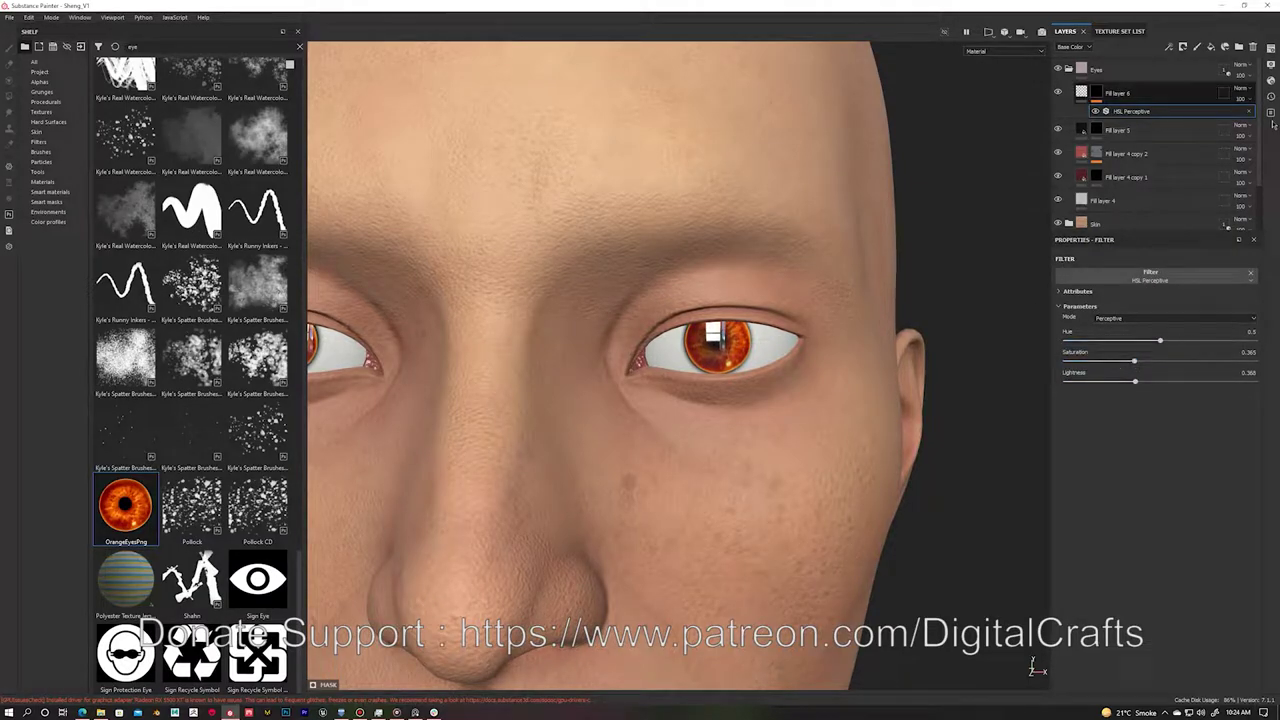
{"action": "key", "text": "ctrl+z"}
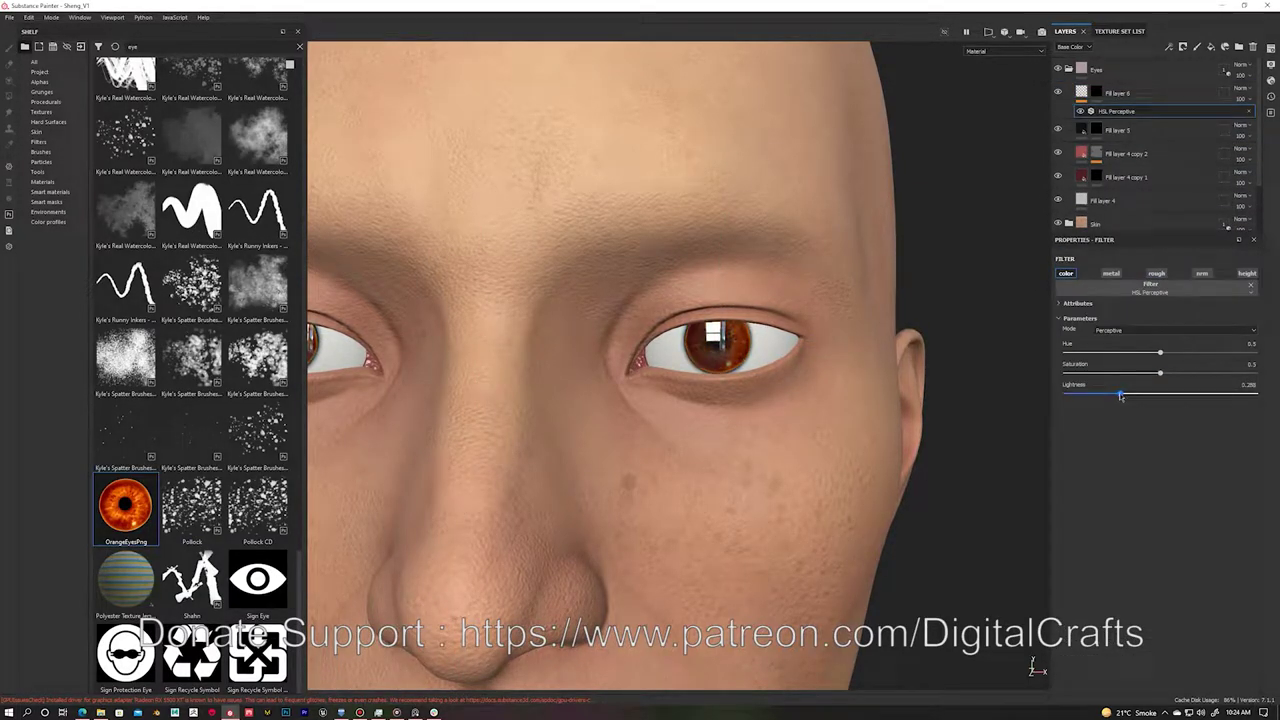
Step: Lower the filter's saturation and lightness for brown irises, then add Fill layer 7
{"action": "left_click_drag", "start_coordinate": [1122, 376], "coordinate": [1118, 374]}
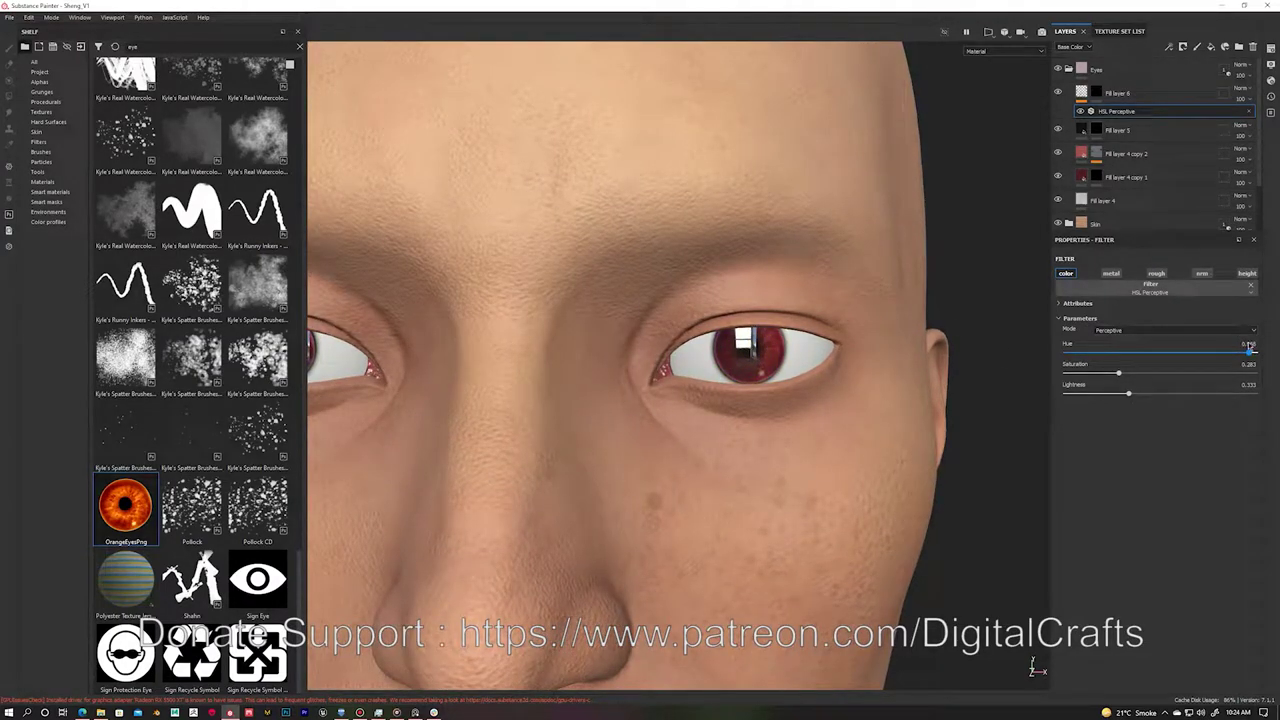
{"action": "left_click_drag", "start_coordinate": [1120, 395], "coordinate": [1118, 394]}
{"action": "scroll", "coordinate": [586, 223], "scroll_direction": "down", "scroll_amount": 3}
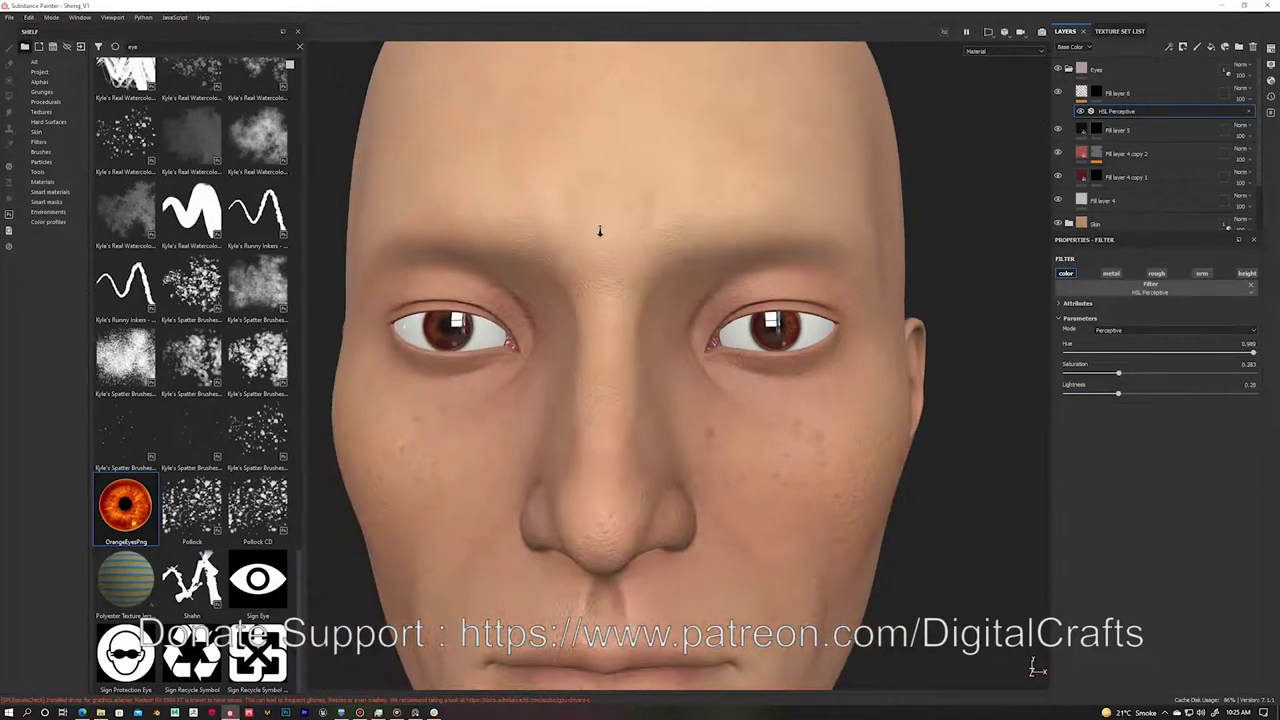
{"action": "scroll", "coordinate": [586, 223], "scroll_direction": "down", "scroll_amount": 2}
{"action": "scroll", "coordinate": [586, 177], "scroll_direction": "up", "scroll_amount": 2}
{"action": "scroll", "coordinate": [729, 230], "scroll_direction": "up", "scroll_amount": 3}
{"action": "left_click", "coordinate": [1211, 47]}
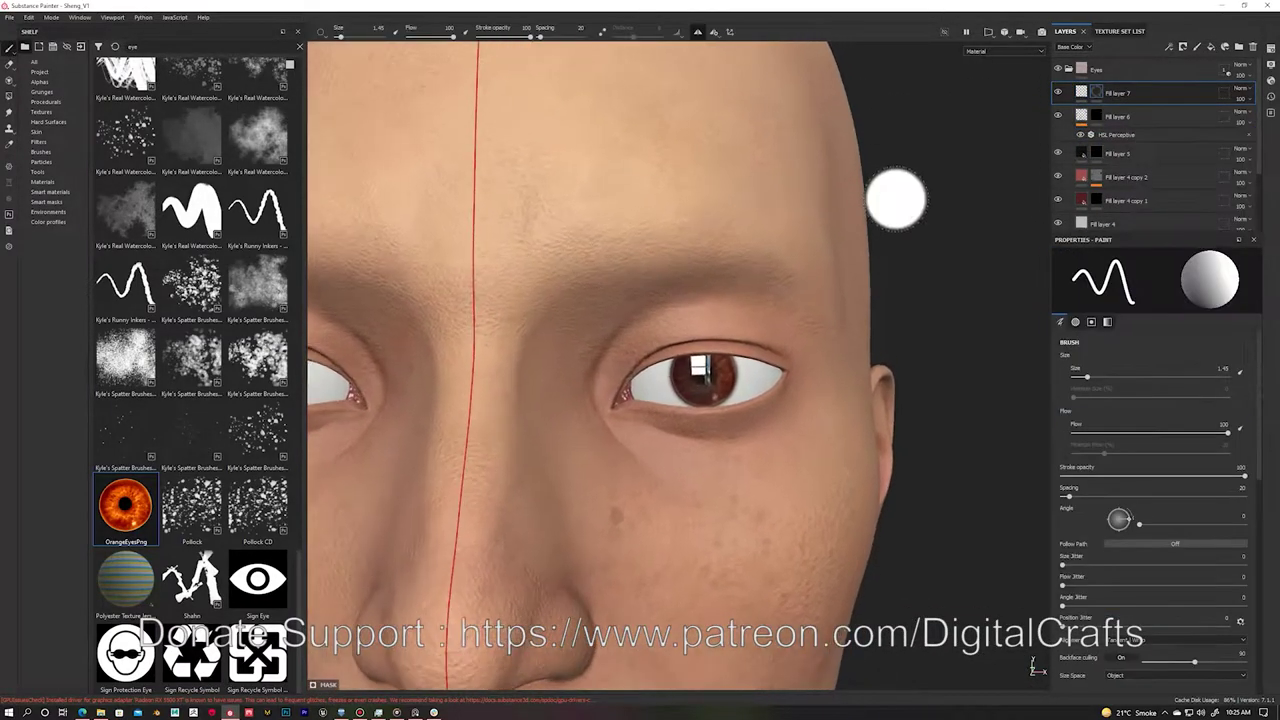
Step: Soften the brush hardness to 0.14 and frame the whole head
{"action": "scroll", "coordinate": [1072, 538], "scroll_direction": "down", "scroll_amount": 3}
{"action": "scroll", "coordinate": [1072, 538], "scroll_direction": "down", "scroll_amount": 2}
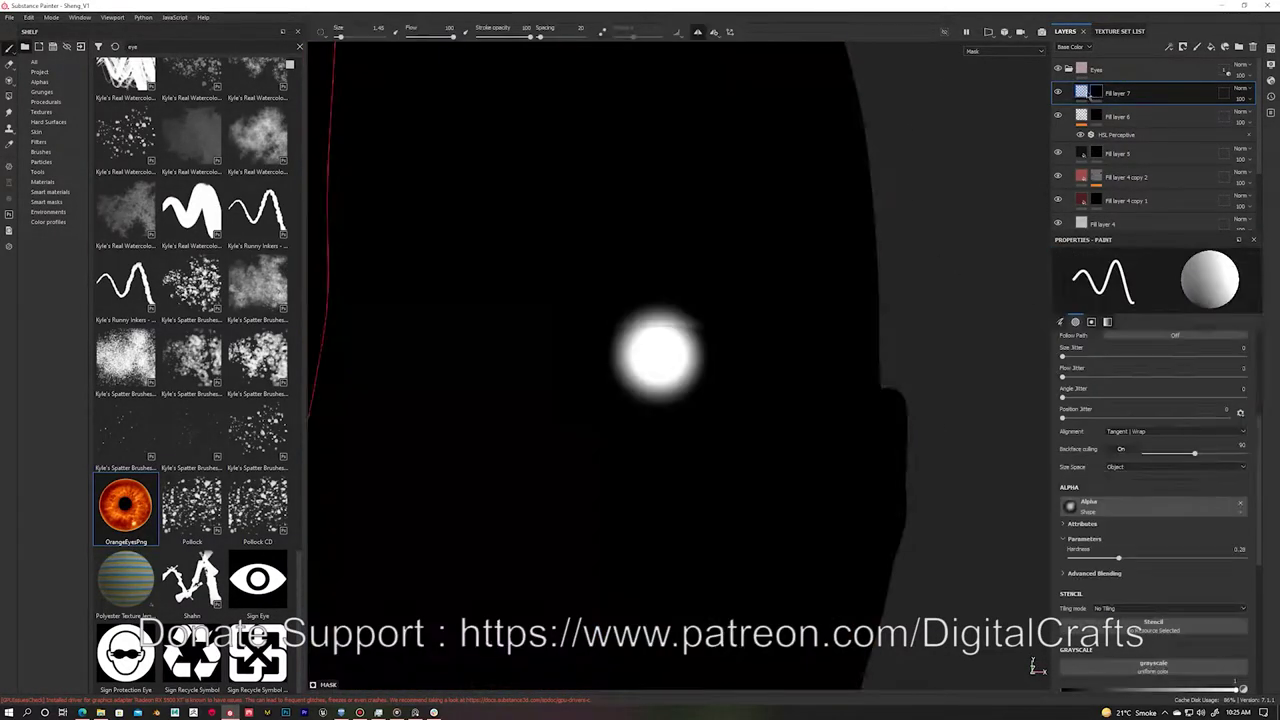
{"action": "left_click_drag", "start_coordinate": [1096, 559], "coordinate": [1094, 558]}
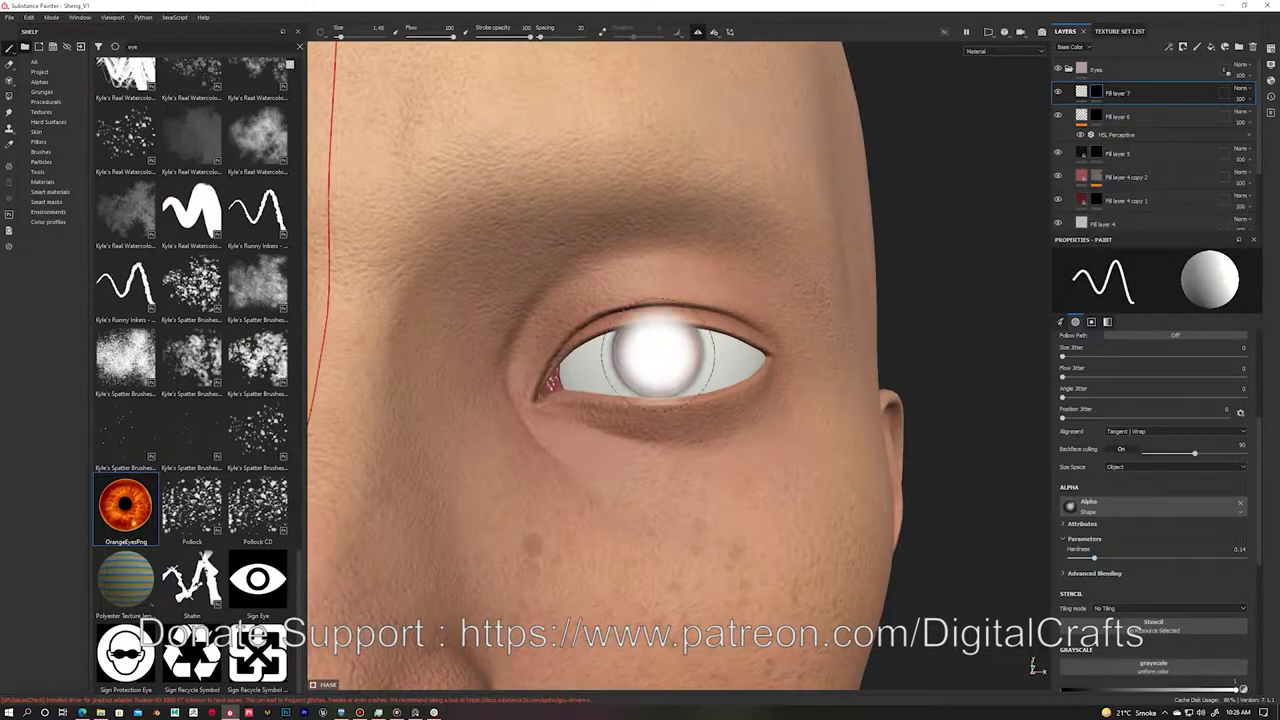
{"action": "scroll", "coordinate": [1215, 366], "scroll_direction": "up", "scroll_amount": 4}
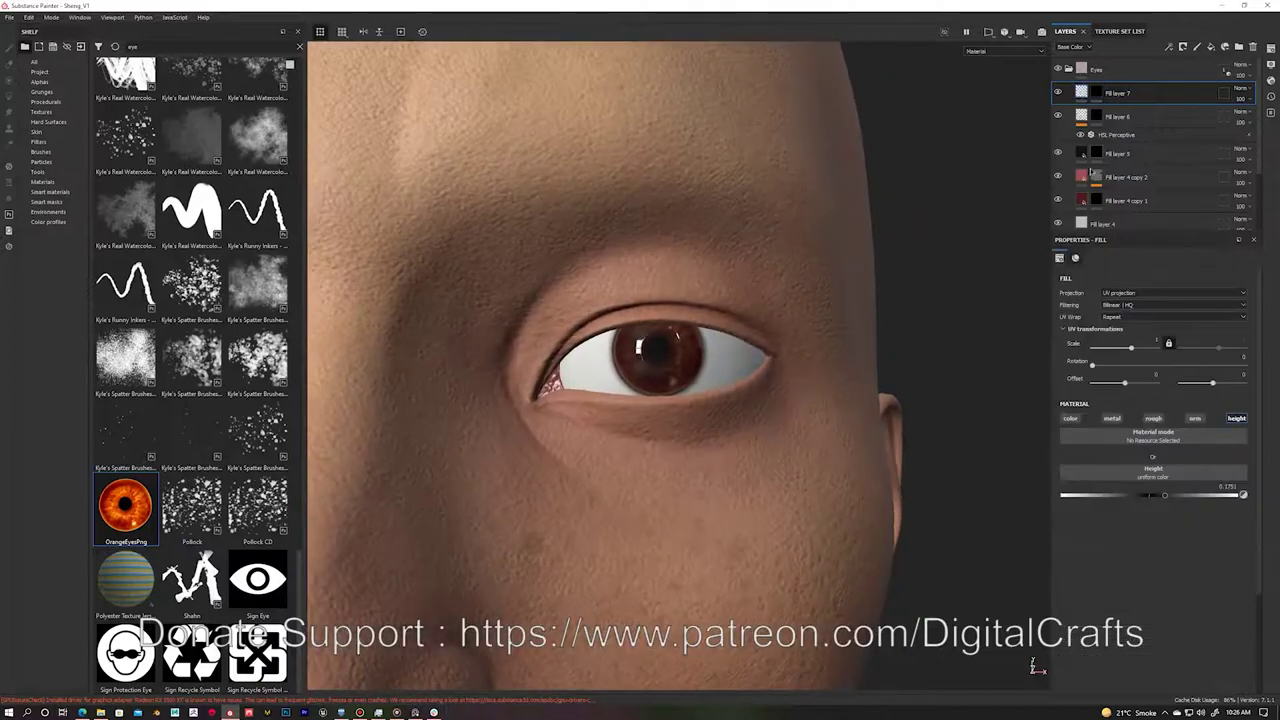
{"action": "key", "text": "f"}
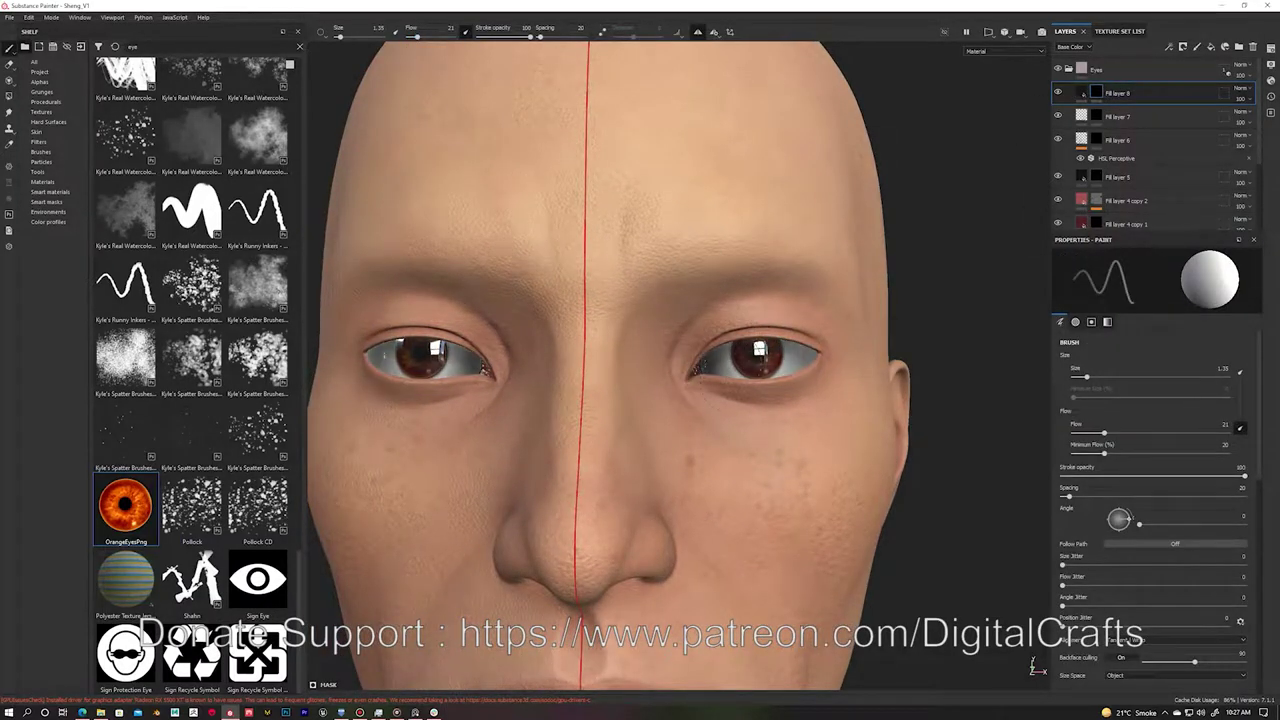
Step: Set the Fill layer 8 copy's base colour to red and isolate the eyeballs for mask painting
{"action": "left_click", "coordinate": [1083, 92]}
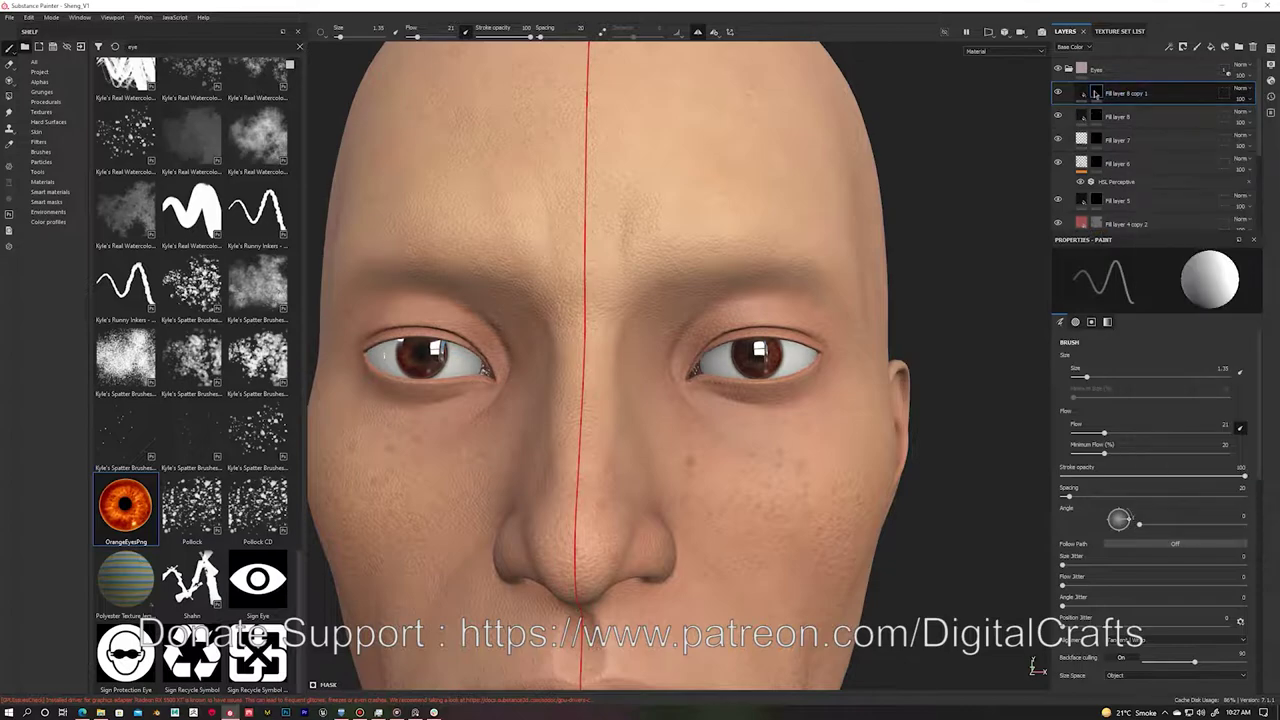
{"action": "left_click", "coordinate": [1153, 487]}
{"action": "left_click", "coordinate": [1227, 72]}
{"action": "key", "text": "alt+q"}
{"action": "mouse_move", "coordinate": [634, 205]}
{"action": "left_mouse_down", "text": "alt"}
{"action": "mouse_move", "coordinate": [708, 277]}
{"action": "mouse_move", "coordinate": [660, 402]}
{"action": "mouse_move", "coordinate": [562, 410]}
{"action": "left_mouse_up", "text": "alt"}
{"action": "key", "text": "1"}
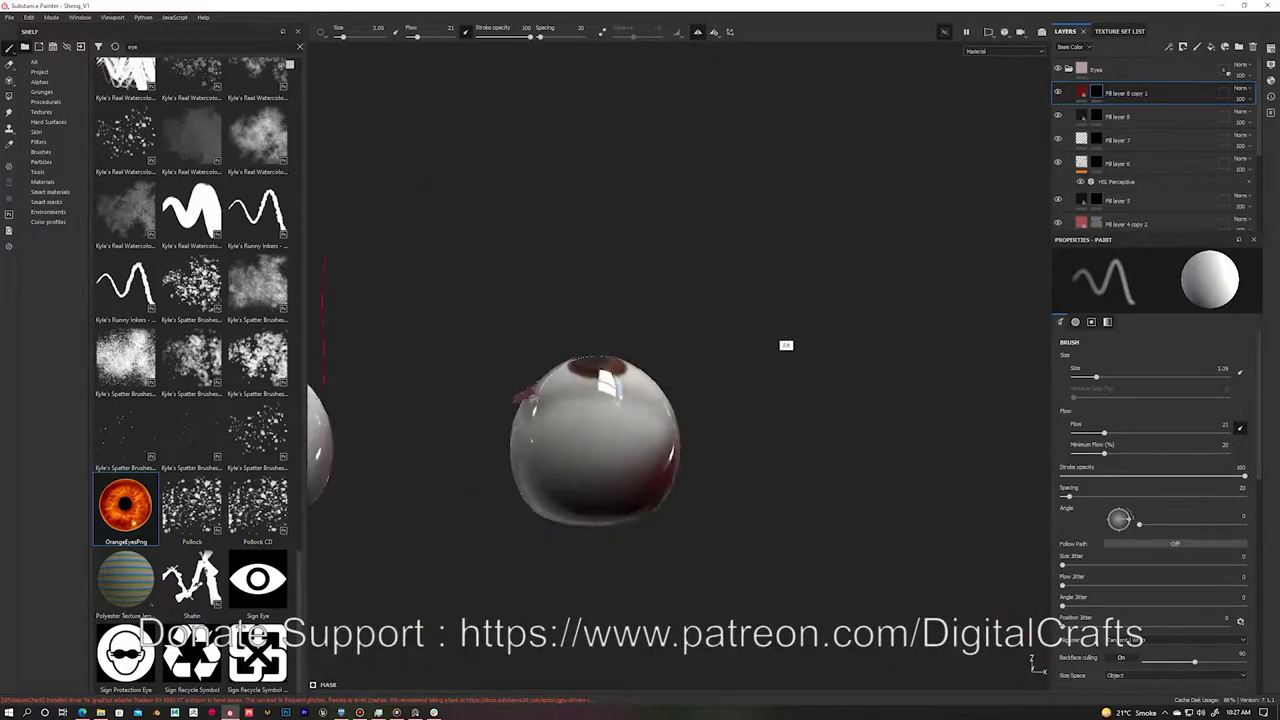
Step: Pick the concept crack brush to streak red veins across the eyeballs
{"action": "left_click_drag", "start_coordinate": [562, 410], "coordinate": [640, 400], "text": "alt"}
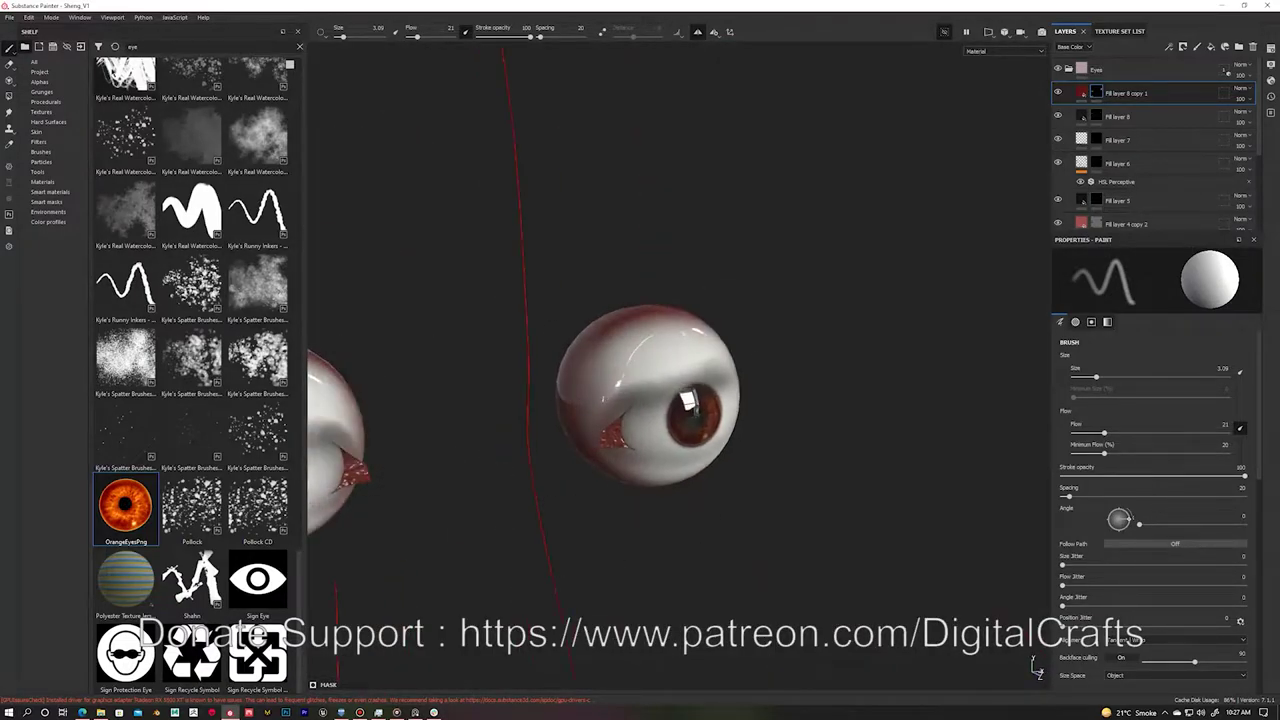
{"action": "double_click", "coordinate": [132, 46]}
{"action": "type", "text": "crack"}
{"action": "left_click", "coordinate": [262, 325]}
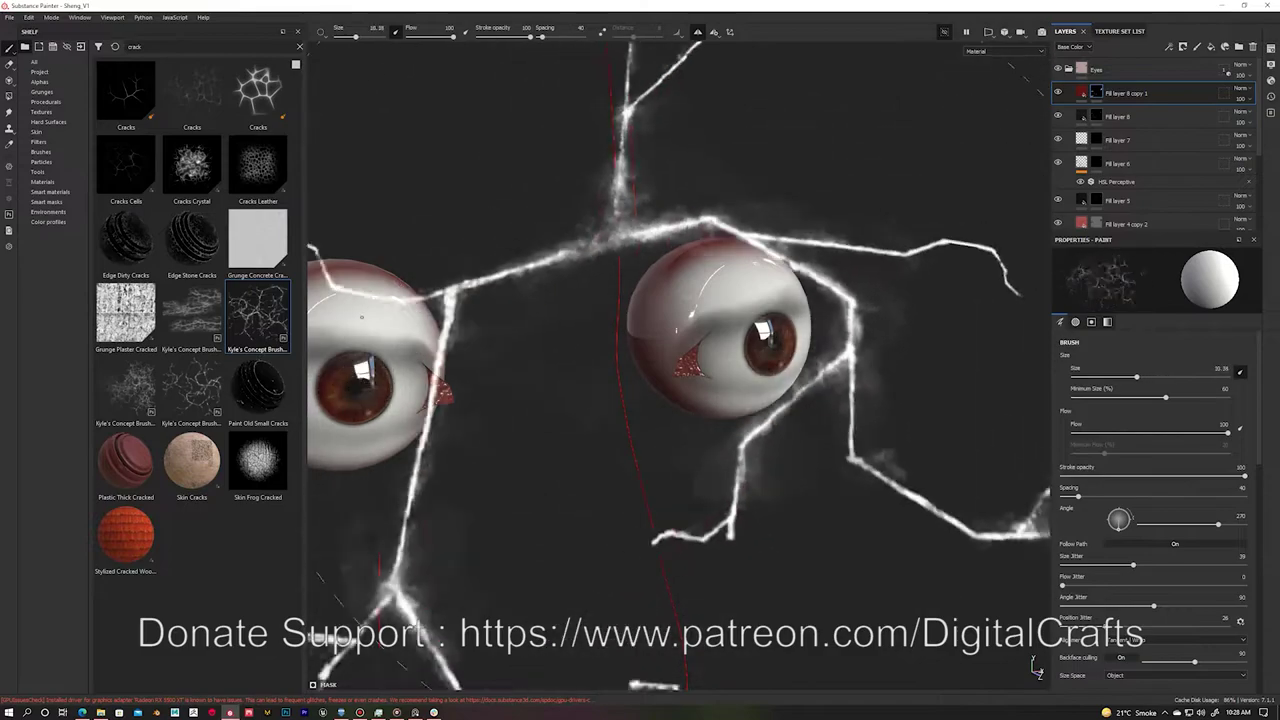
{"action": "mouse_move", "coordinate": [650, 372]}
{"action": "left_mouse_down", "text": "alt"}
{"action": "mouse_move", "coordinate": [690, 455]}
{"action": "mouse_move", "coordinate": [846, 277]}
{"action": "mouse_move", "coordinate": [845, 355]}
{"action": "left_mouse_up", "text": "alt"}
Step: Preview the full head in the realistic render, then clear the shelf search
{"action": "left_click", "coordinate": [1081, 92]}
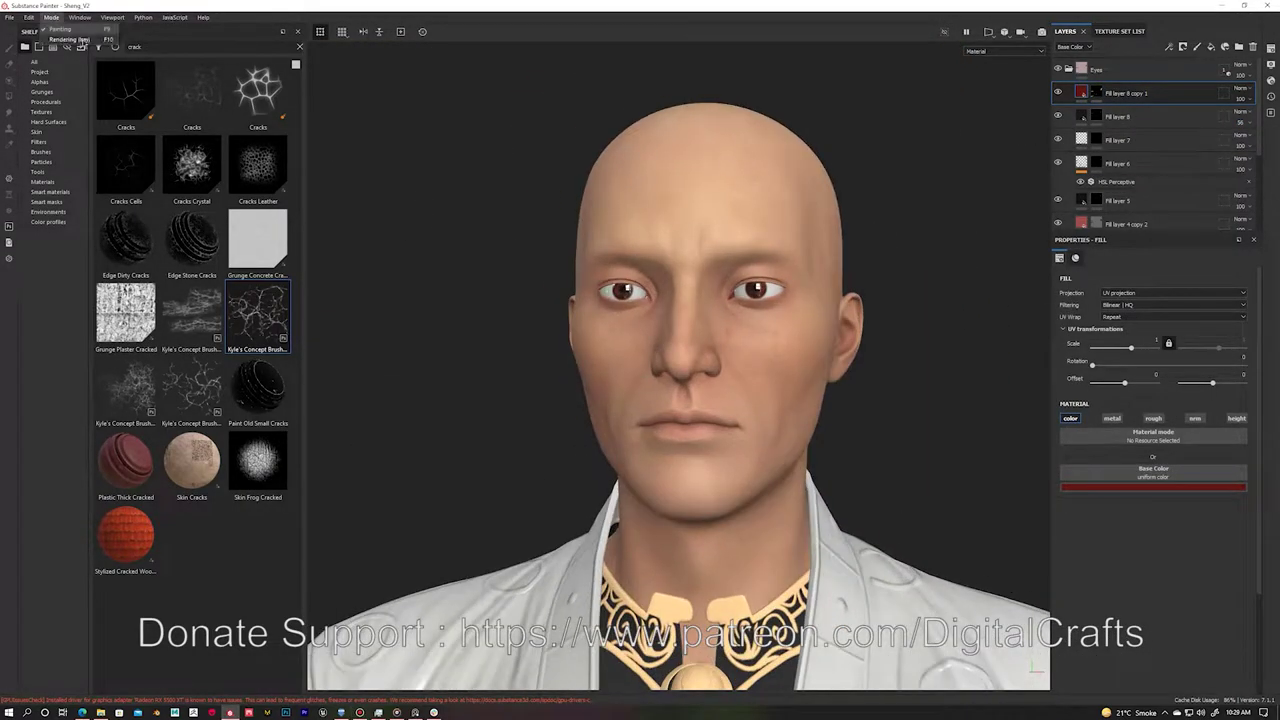
{"action": "key", "text": "F10"}
{"action": "left_click_drag", "start_coordinate": [475, 197], "coordinate": [420, 200], "text": "alt"}
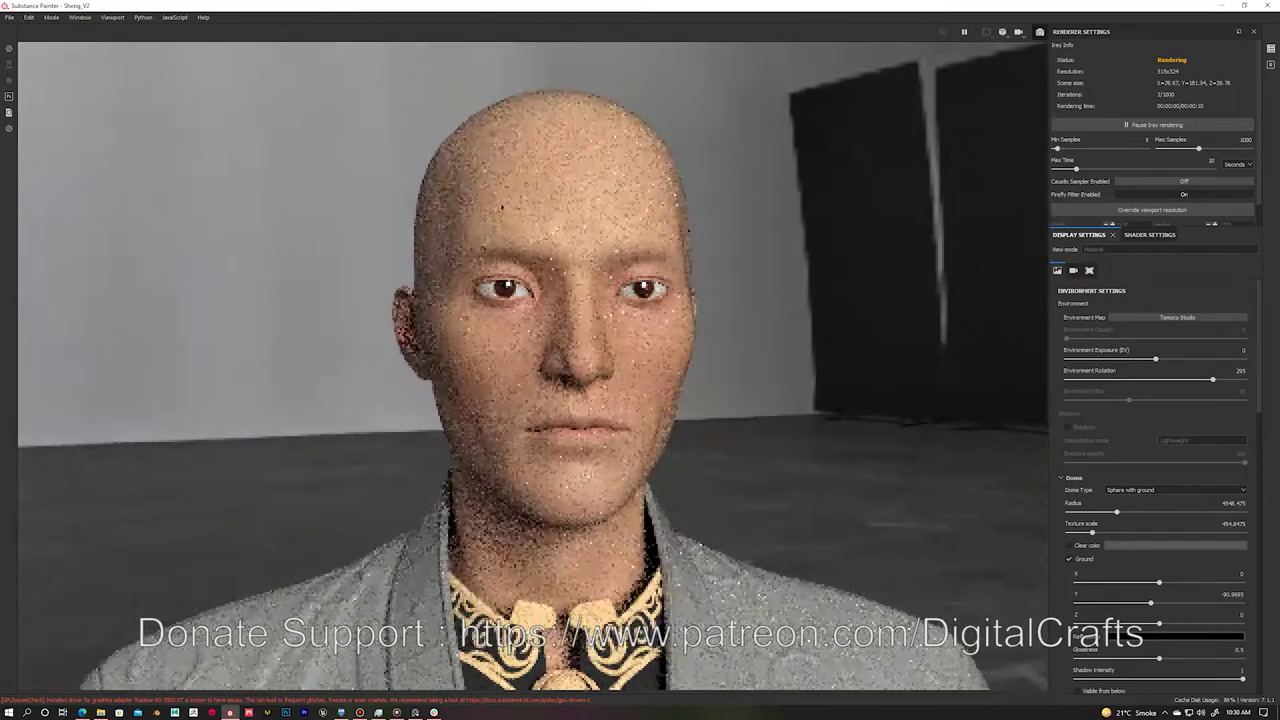
{"action": "key", "text": "F10"}
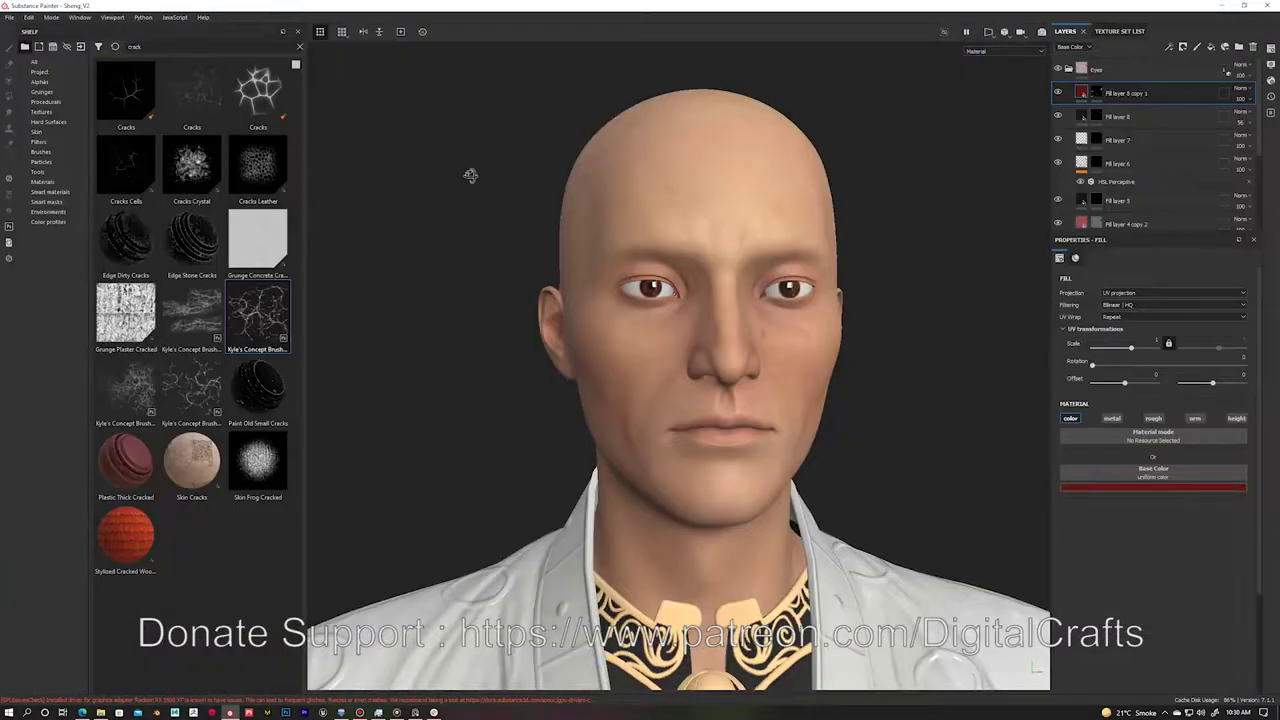
{"action": "scroll", "coordinate": [486, 171], "scroll_direction": "down", "scroll_amount": 3}
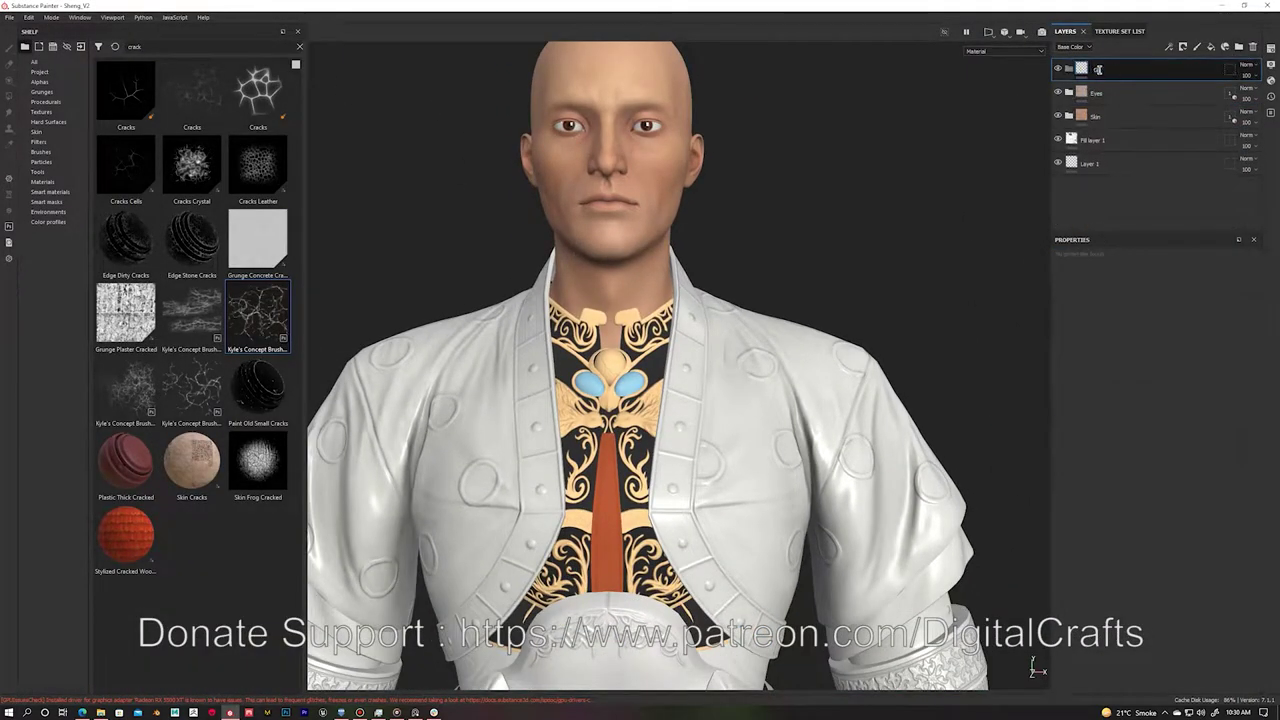
{"action": "left_click", "coordinate": [35, 62]}
Step: Add a fill layer with a warm gold colour, metallic about 0.576 and lower roughness
{"action": "left_click", "coordinate": [1225, 47]}
{"action": "left_click", "coordinate": [1153, 487]}
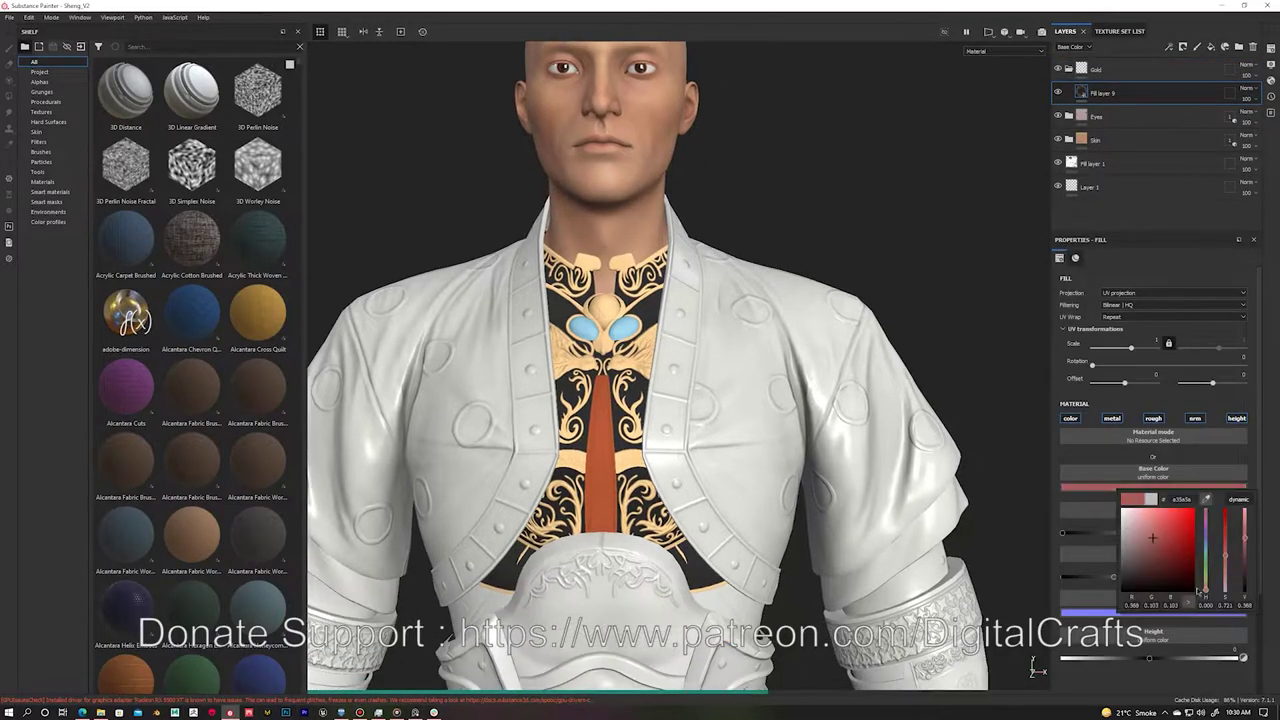
{"action": "left_click_drag", "start_coordinate": [1206, 540], "coordinate": [1206, 590]}
{"action": "left_click", "coordinate": [1163, 533]}
{"action": "left_click", "coordinate": [1163, 533]}
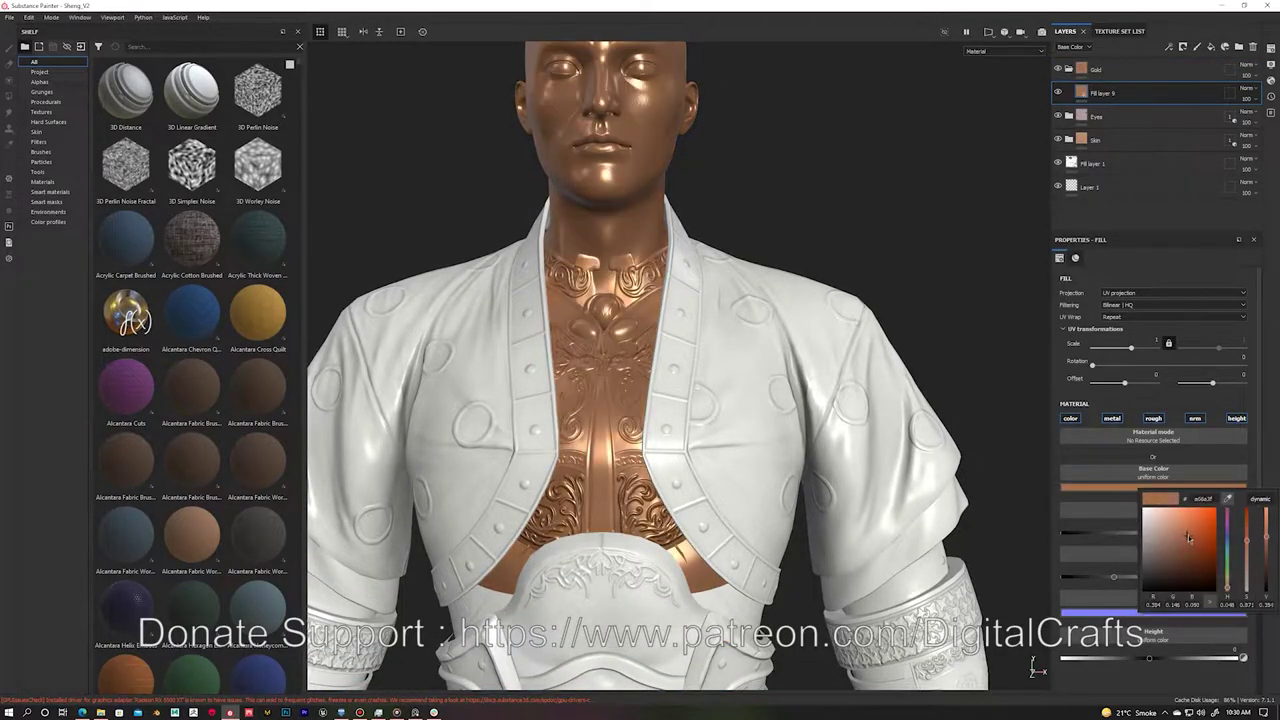
{"action": "left_click_drag", "start_coordinate": [1113, 577], "coordinate": [1123, 577]}
{"action": "scroll", "coordinate": [1037, 663], "scroll_direction": "up", "scroll_amount": 2}
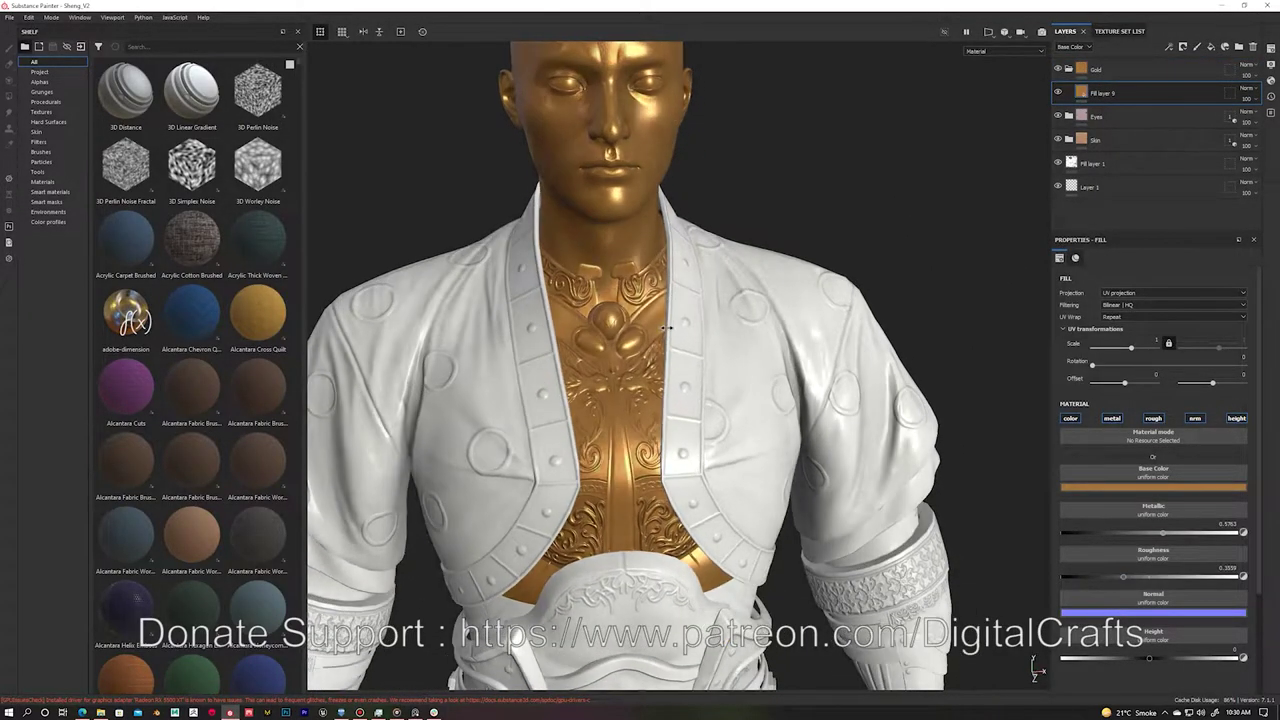
Step: Add a Color Selection mask with tolerance 0.21 to confine the gold to the chest ornaments
{"action": "right_click", "coordinate": [1120, 91]}
{"action": "left_click", "coordinate": [1148, 96]}
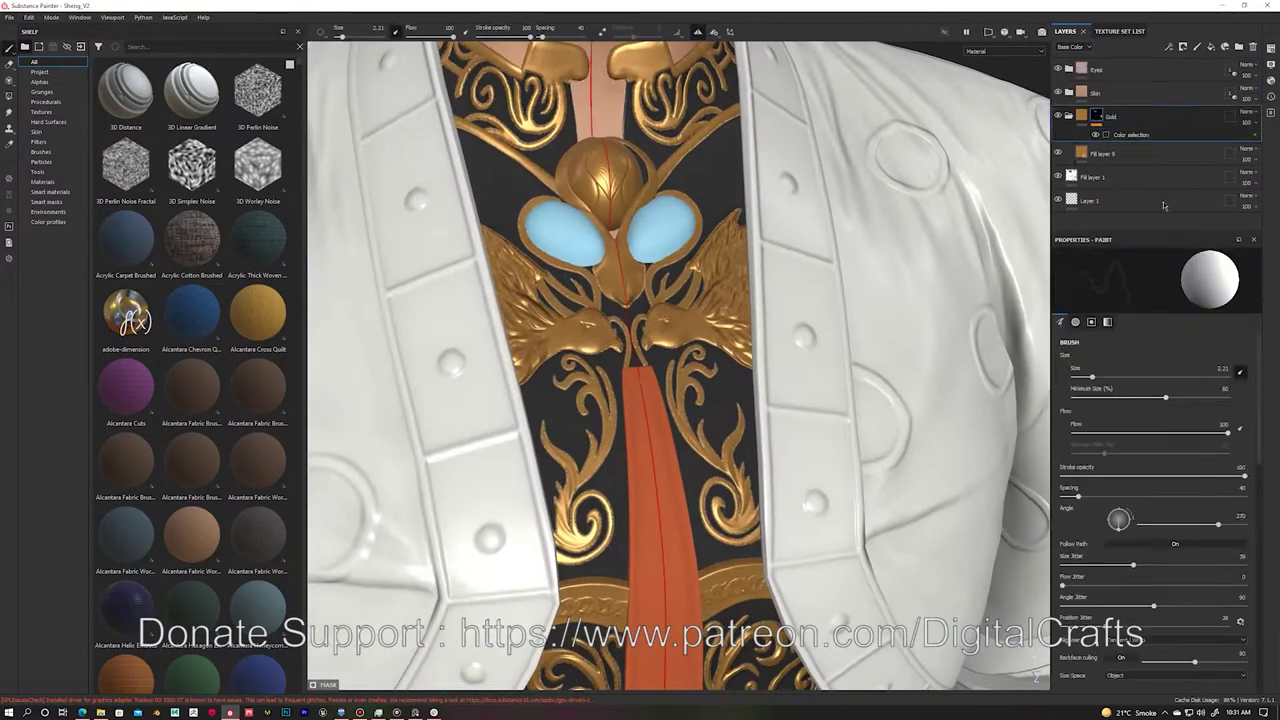
{"action": "left_click", "coordinate": [1131, 134]}
{"action": "left_click_drag", "start_coordinate": [1108, 344], "coordinate": [1133, 344]}
{"action": "scroll", "coordinate": [523, 309], "scroll_direction": "down", "scroll_amount": 3}
{"action": "left_click", "coordinate": [1102, 116]}
{"action": "left_click", "coordinate": [1102, 140]}
{"action": "scroll", "coordinate": [670, 300], "scroll_direction": "down", "scroll_amount": 2}
{"action": "left_click", "coordinate": [219, 47]}
Step: Add the gold smart material from the shelf and shift Gold Pure's colour toward orange
{"action": "type", "text": "gold"}
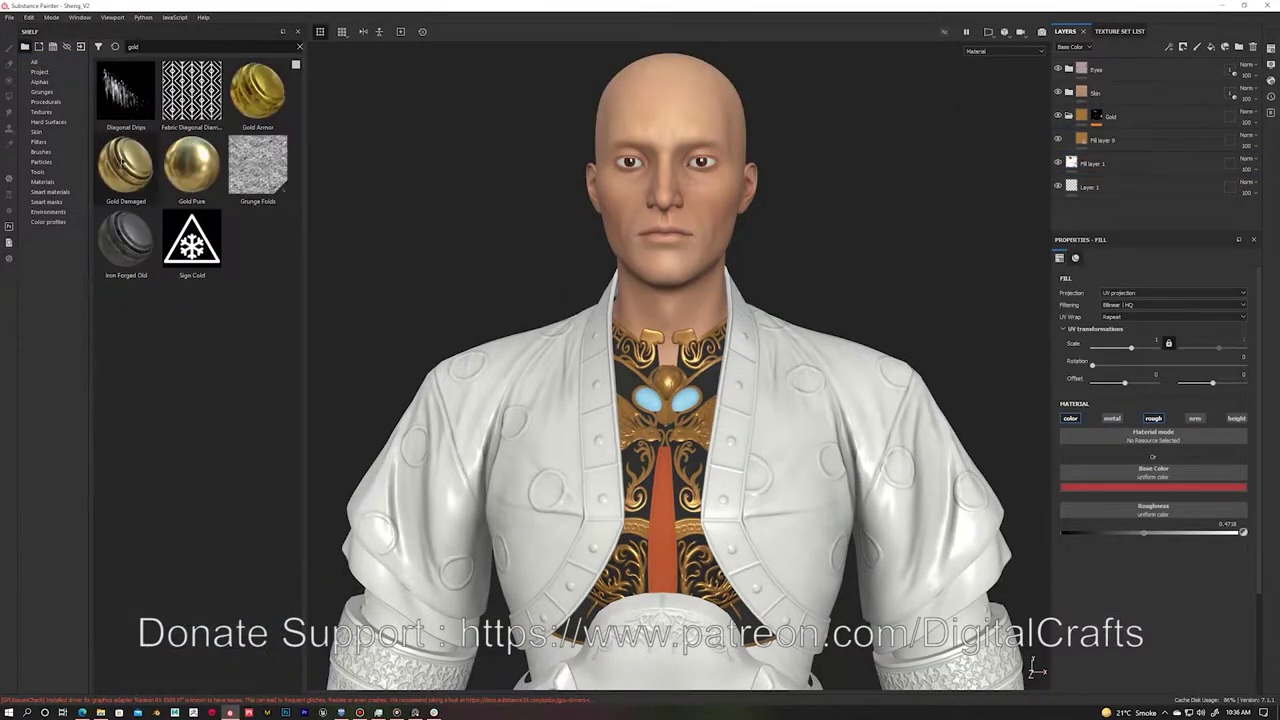
{"action": "left_click_drag", "start_coordinate": [1088, 128], "coordinate": [1090, 130]}
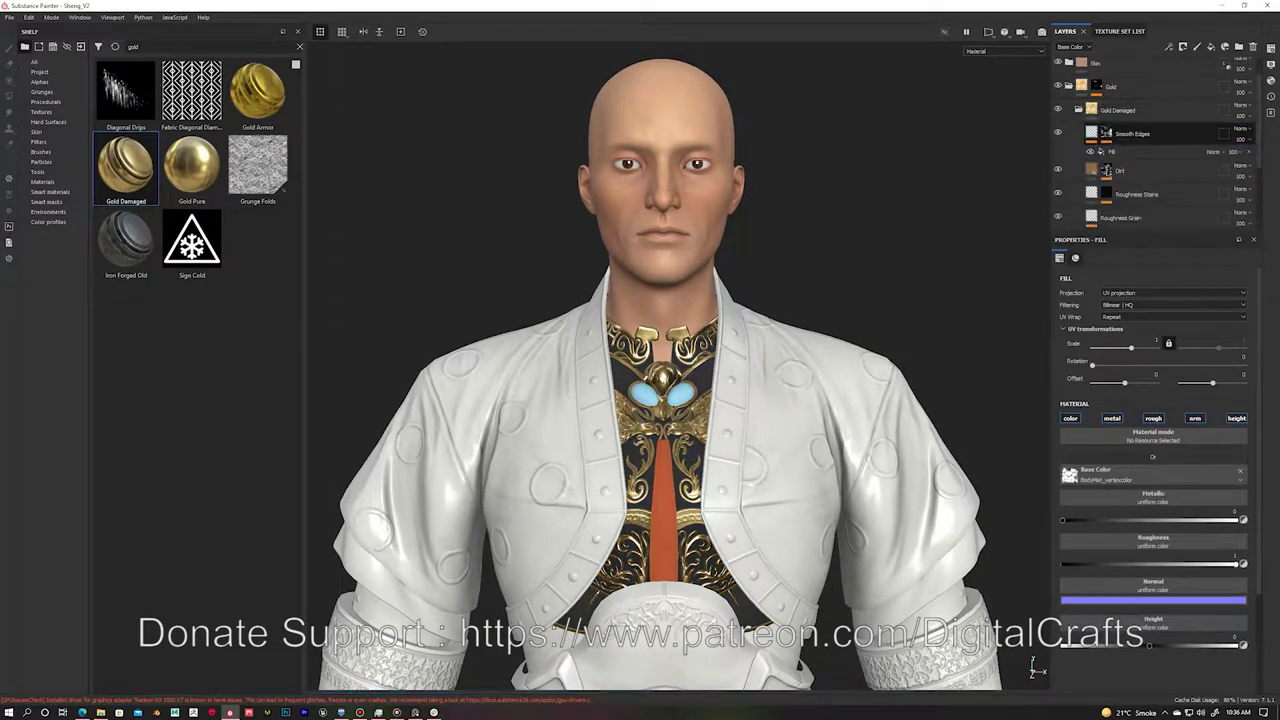
{"action": "scroll", "coordinate": [1133, 155], "scroll_direction": "down", "scroll_amount": 3}
{"action": "left_click", "coordinate": [1102, 166]}
{"action": "left_click", "coordinate": [1082, 487]}
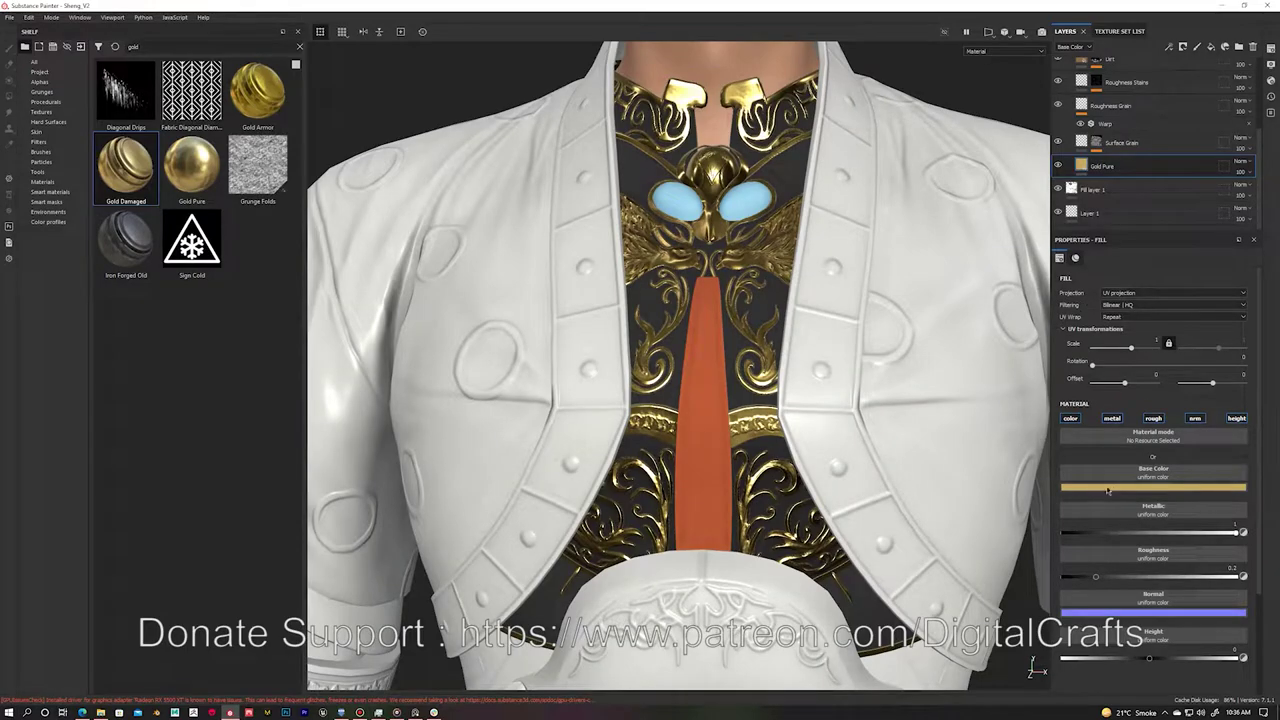
{"action": "left_click_drag", "start_coordinate": [1199, 572], "coordinate": [1202, 588]}
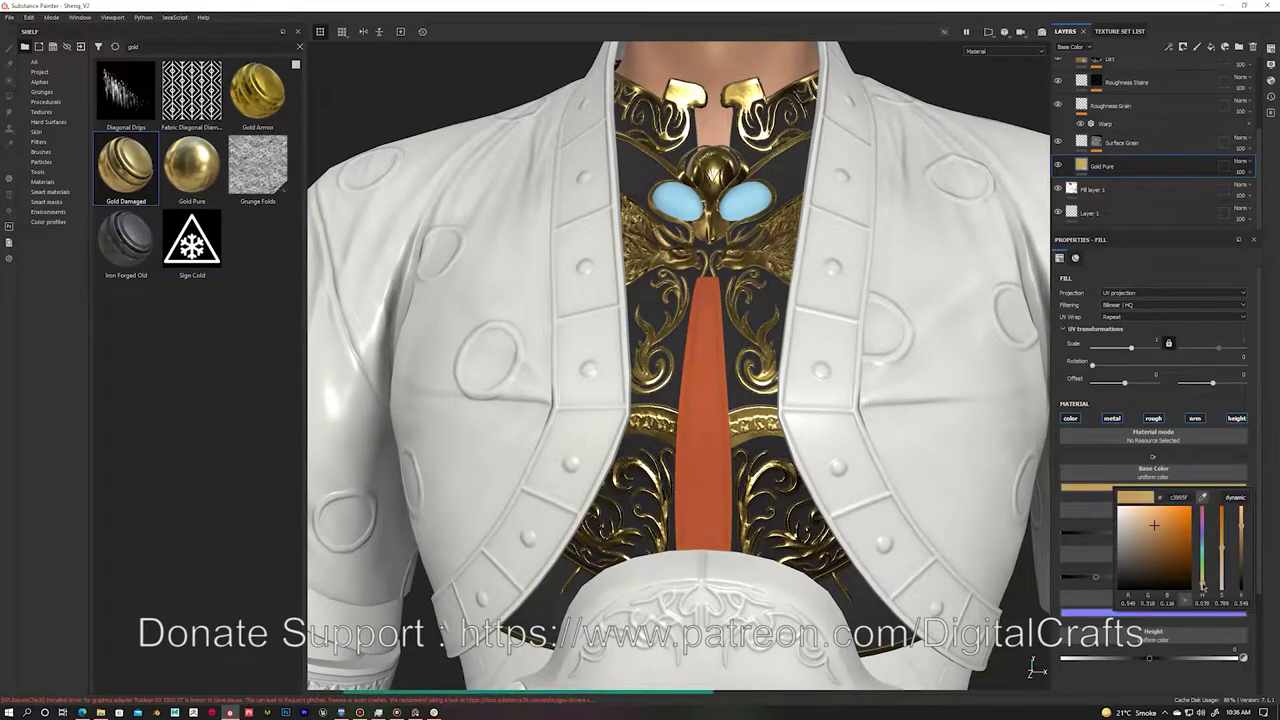
Step: Fill the Surface Grain mask with BnW Spots 2 at scale 6.75
{"action": "scroll", "coordinate": [1110, 148], "scroll_direction": "up", "scroll_amount": 1}
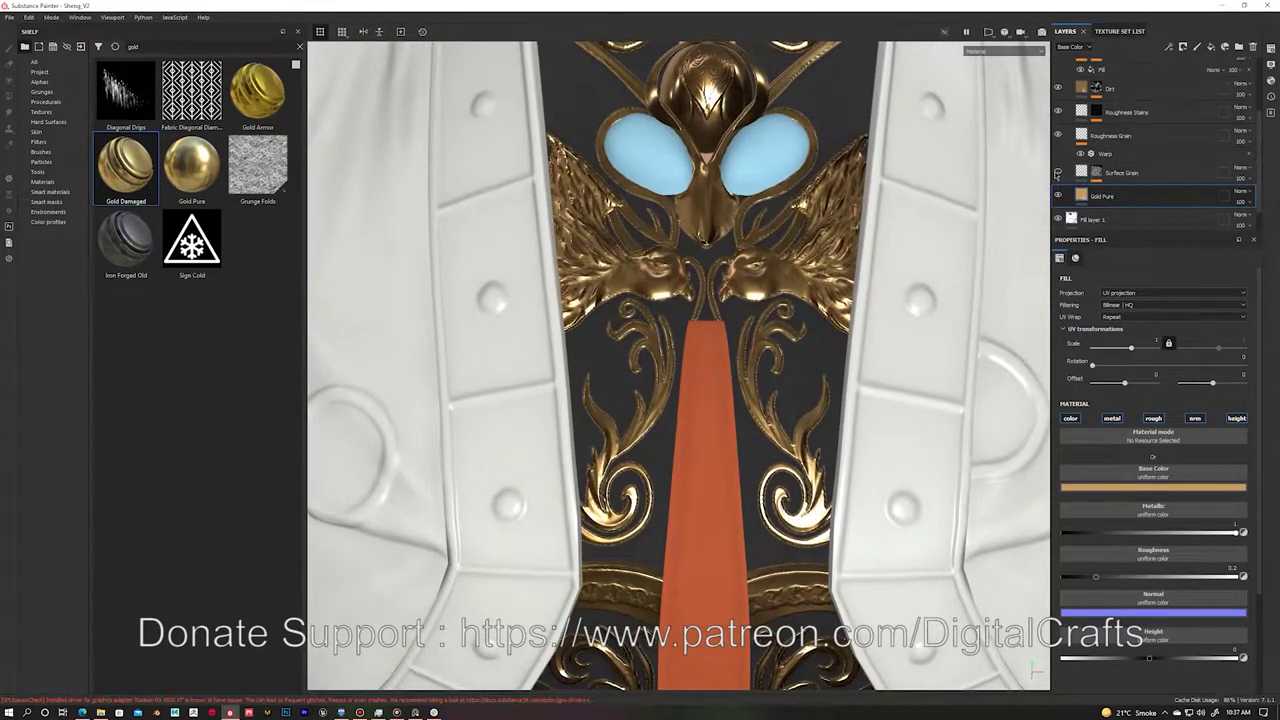
{"action": "left_click", "coordinate": [1100, 172]}
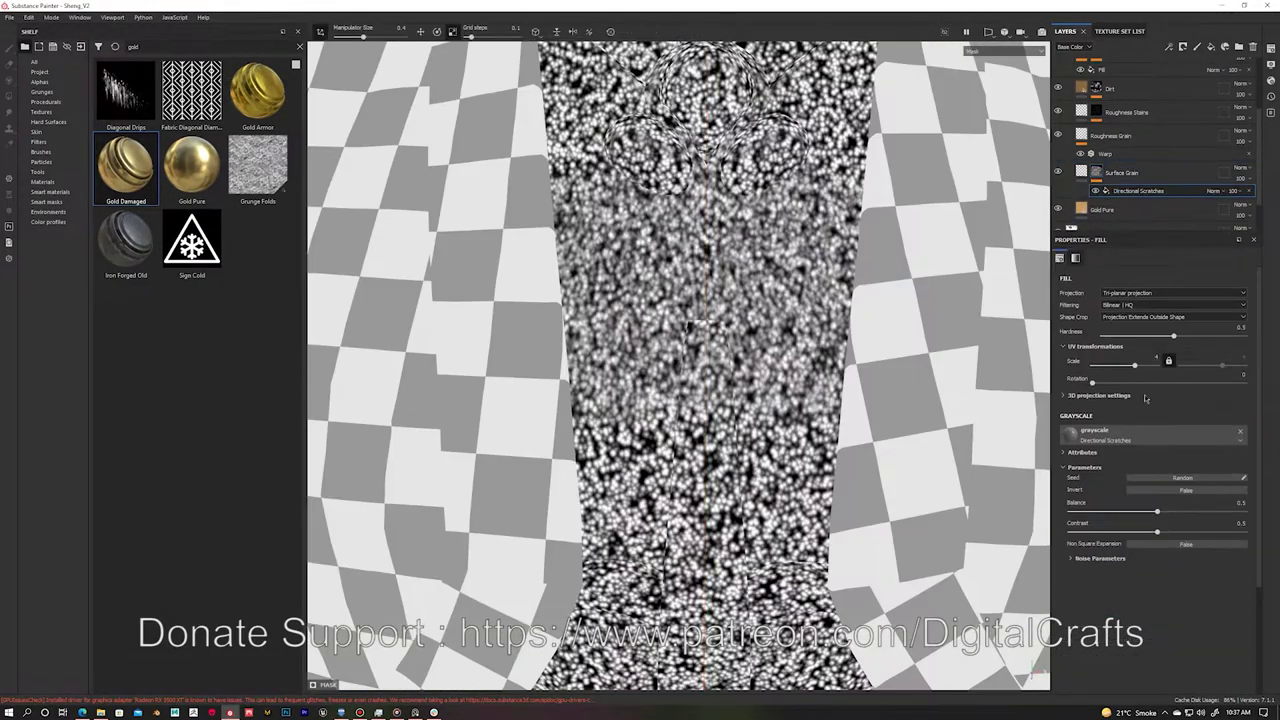
{"action": "left_click_drag", "start_coordinate": [1100, 365], "coordinate": [1139, 364]}
{"action": "left_click", "coordinate": [45, 101]}
{"action": "left_click_drag", "start_coordinate": [258, 240], "coordinate": [1130, 190]}
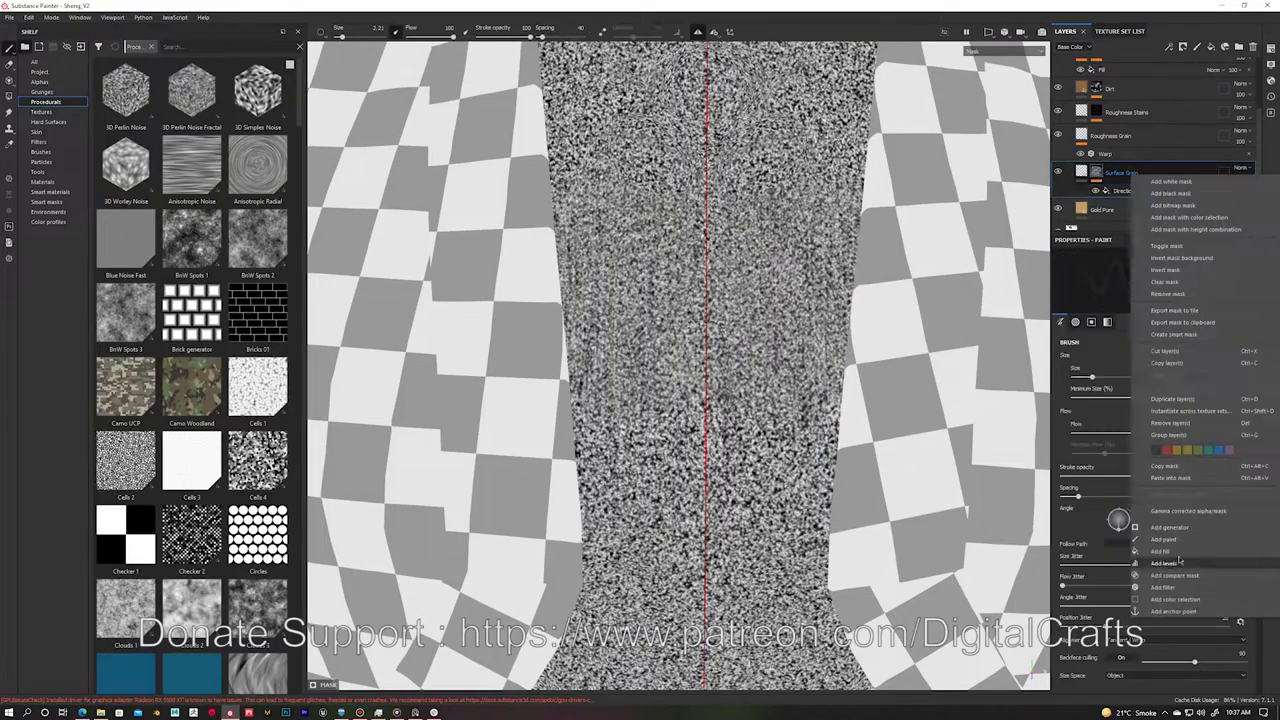
{"action": "left_click_drag", "start_coordinate": [1139, 364], "coordinate": [1137, 364]}
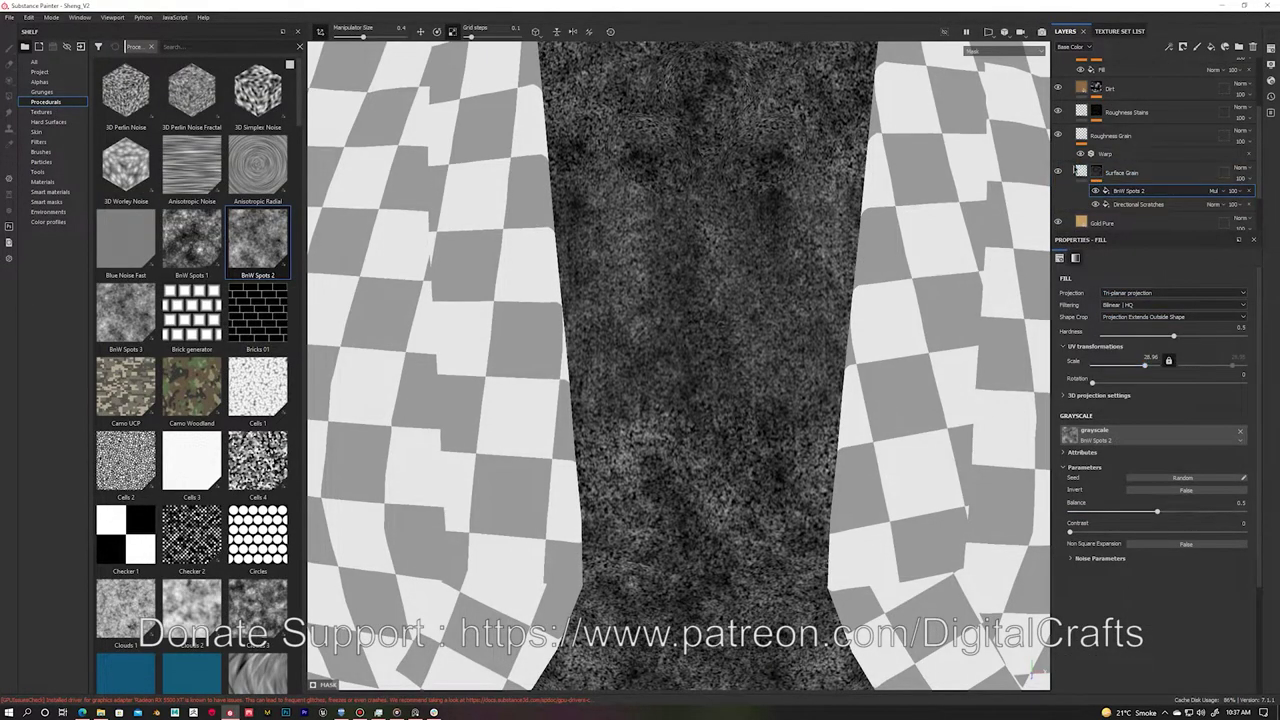
{"action": "left_click", "coordinate": [1081, 172]}
Step: Inspect the Dirt layer, then lower Gold Pure's roughness to 0.4861 and metallic to 0.8164
{"action": "scroll", "coordinate": [1100, 150], "scroll_direction": "up", "scroll_amount": 1}
{"action": "left_click", "coordinate": [1110, 148]}
{"action": "left_click", "coordinate": [1153, 490]}
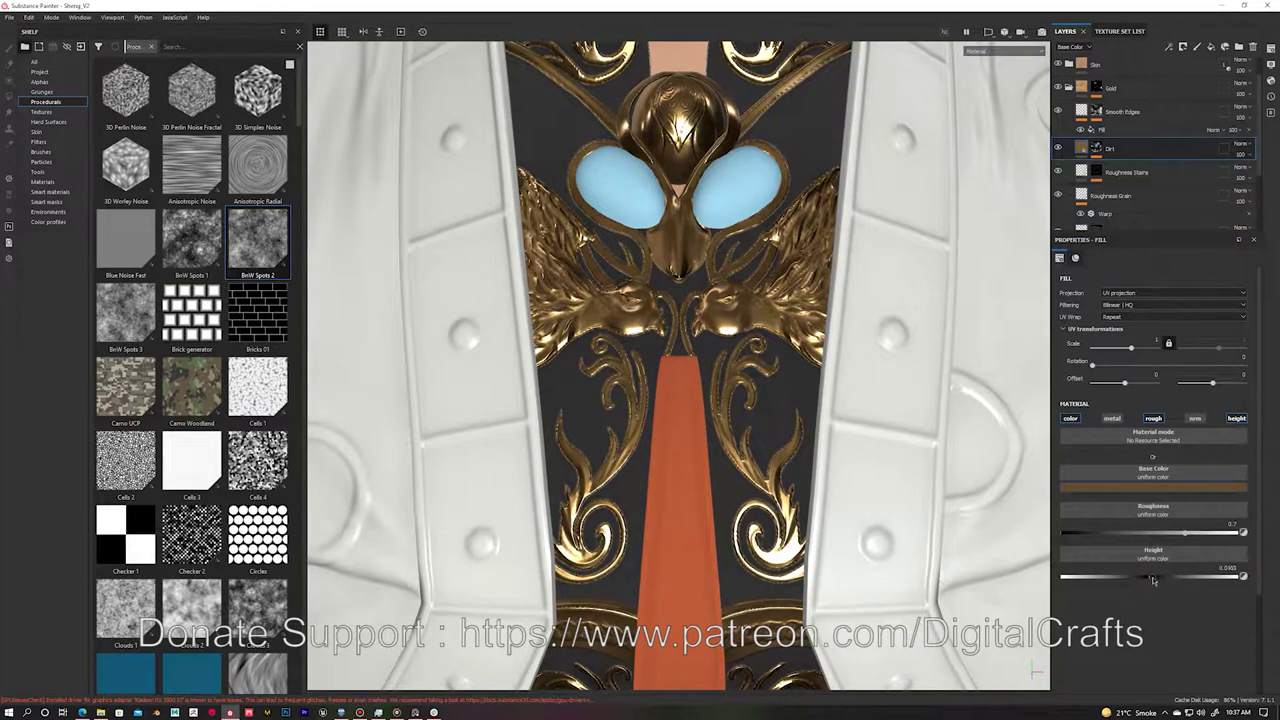
{"action": "scroll", "coordinate": [680, 360], "scroll_direction": "down", "scroll_amount": 5}
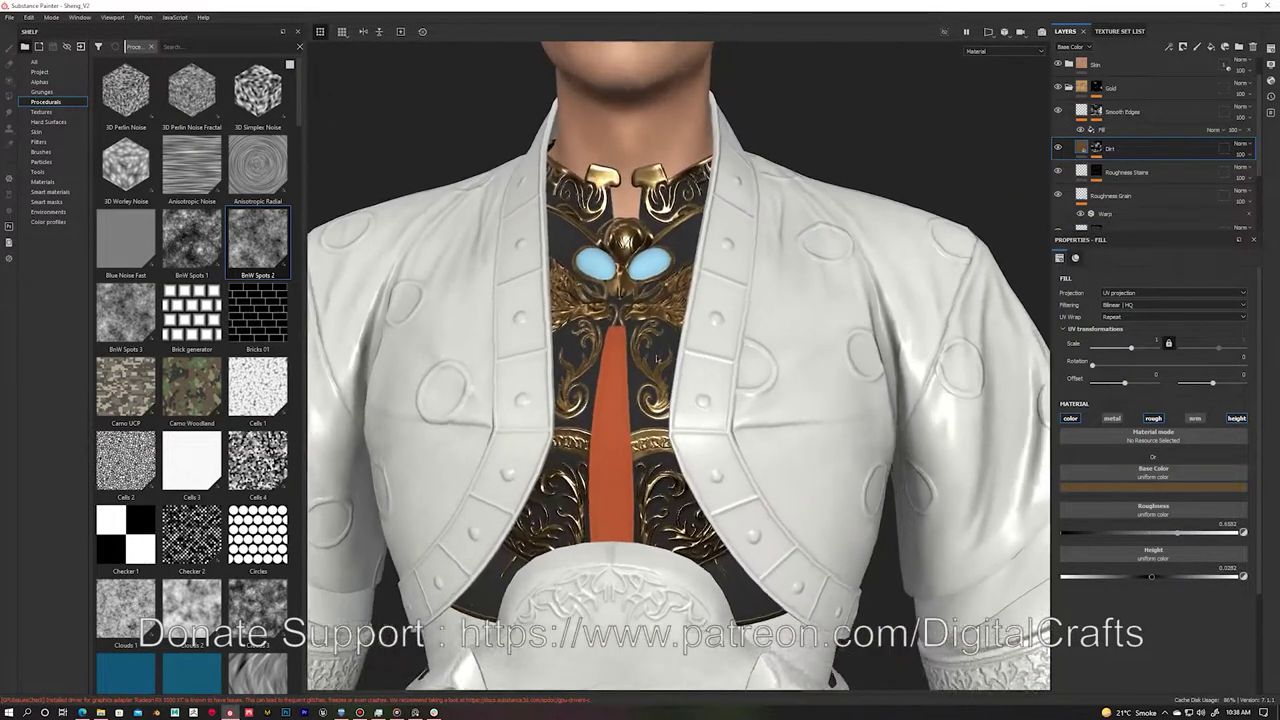
{"action": "scroll", "coordinate": [1120, 150], "scroll_direction": "down", "scroll_amount": 2}
{"action": "left_click", "coordinate": [1101, 166]}
{"action": "left_click_drag", "start_coordinate": [1155, 578], "coordinate": [1143, 578]}
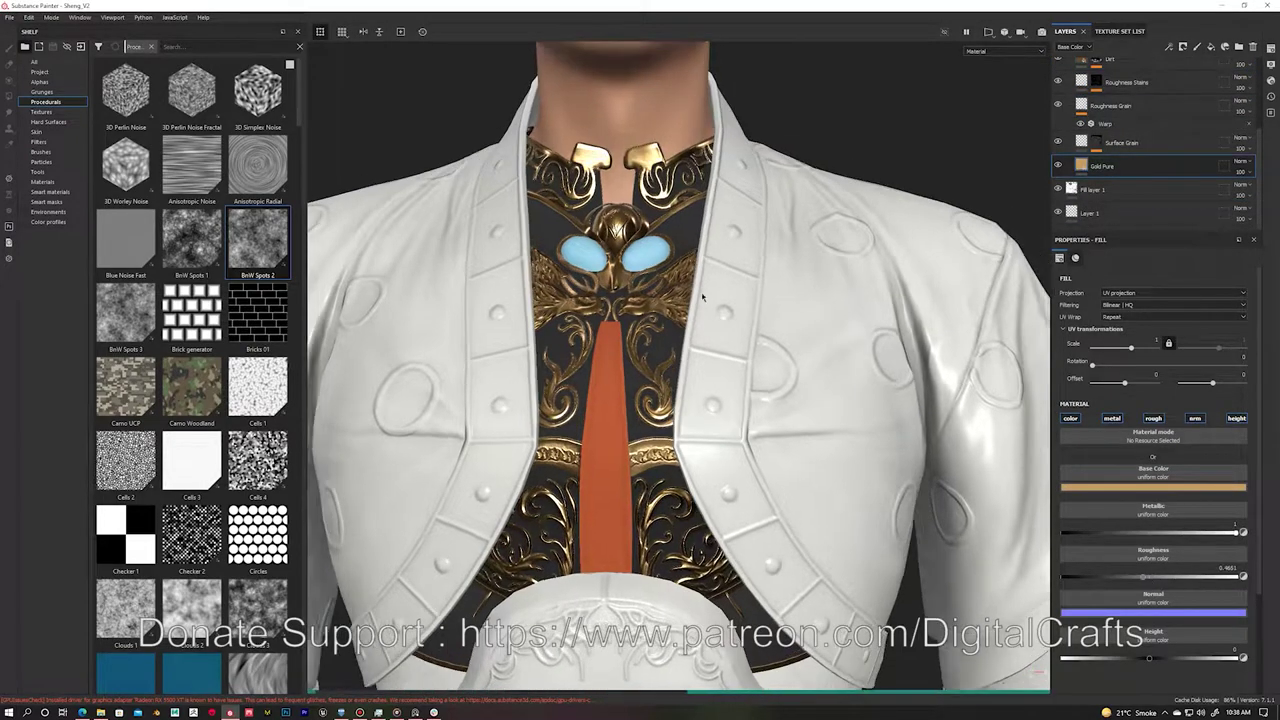
{"action": "left_click_drag", "start_coordinate": [1230, 533], "coordinate": [1207, 537]}
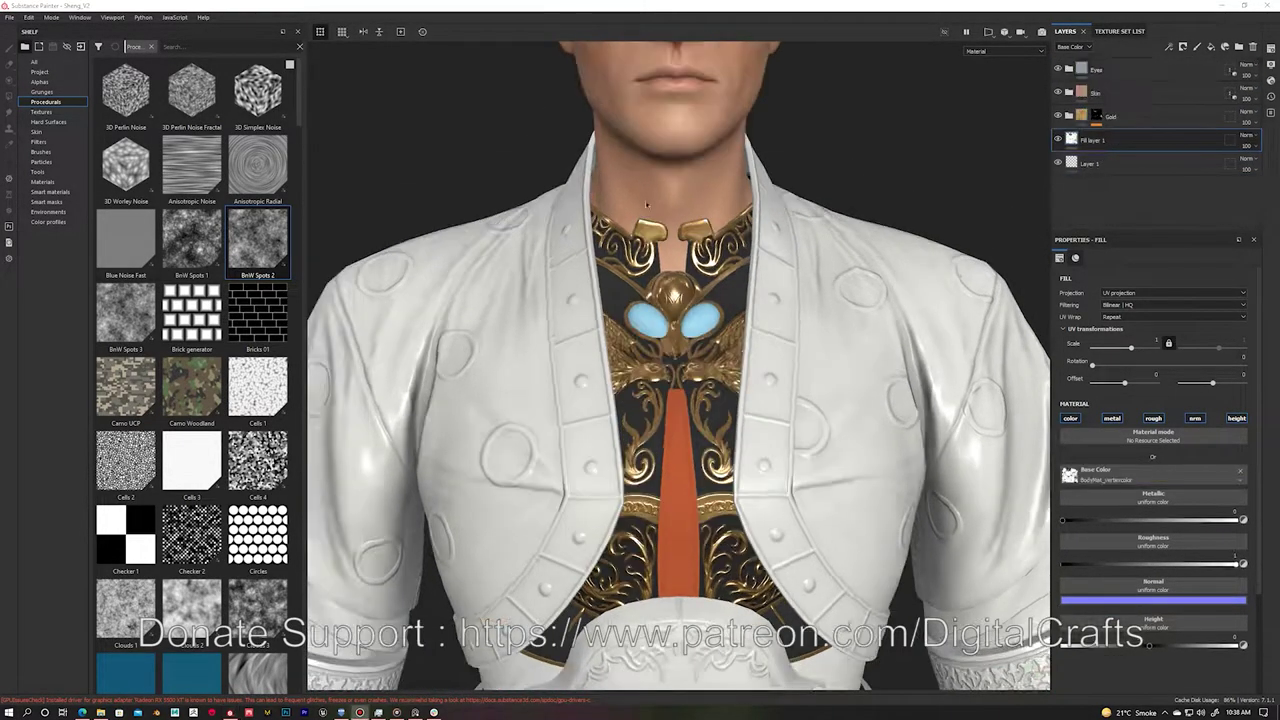
Step: Name the new folder Metal and give its mask a tightened colour selection
{"action": "double_click", "coordinate": [1102, 140]}
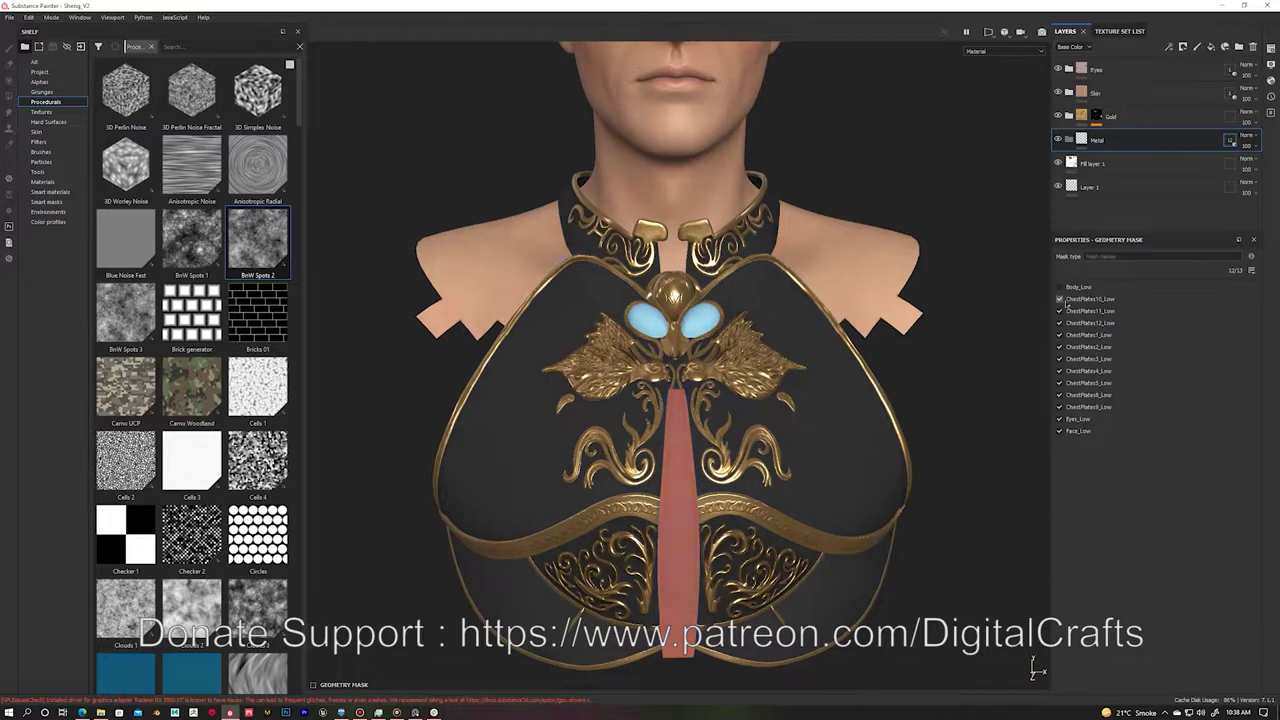
{"action": "left_click", "coordinate": [1110, 142]}
{"action": "right_click", "coordinate": [1110, 142]}
{"action": "left_click", "coordinate": [1150, 215]}
{"action": "mouse_move", "coordinate": [1170, 346]}
{"action": "left_mouse_down"}
{"action": "mouse_move", "coordinate": [1185, 346]}
{"action": "mouse_move", "coordinate": [1161, 344]}
{"action": "left_mouse_up"}
{"action": "left_click", "coordinate": [1151, 326]}
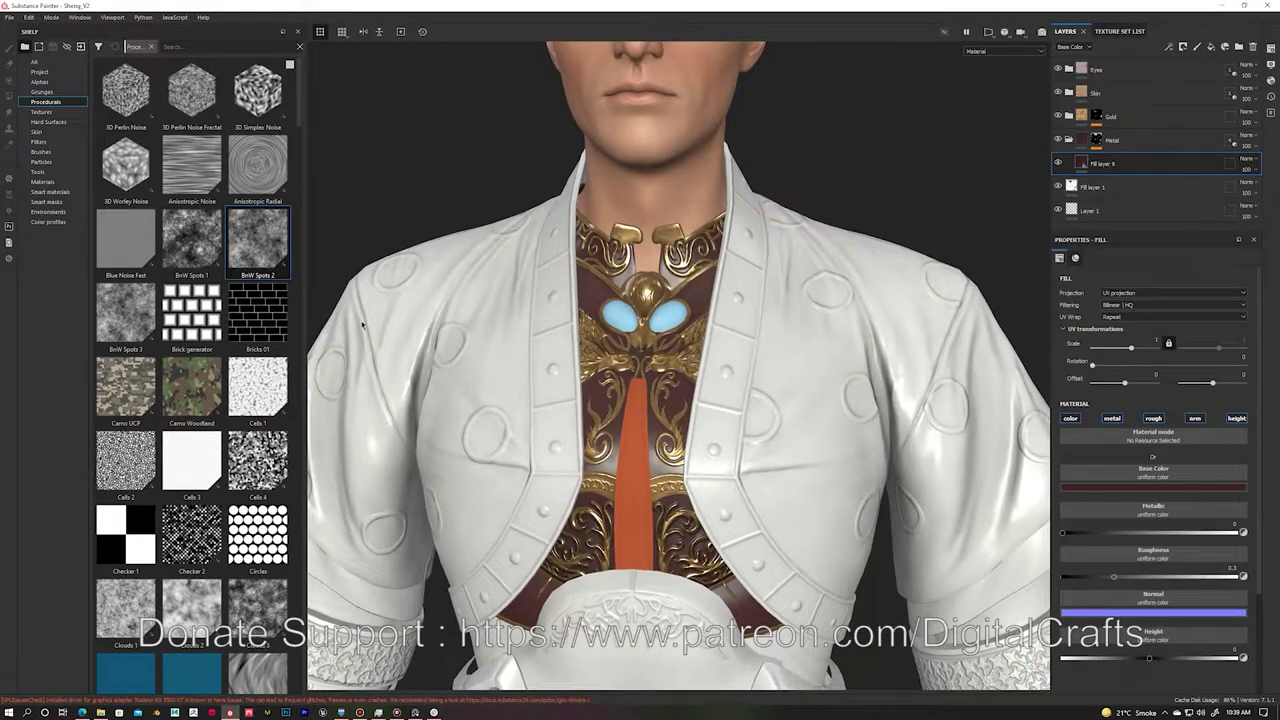
Step: Change the chest base colour to dark navy
{"action": "left_click_drag", "start_coordinate": [363, 323], "coordinate": [490, 326], "text": "alt"}
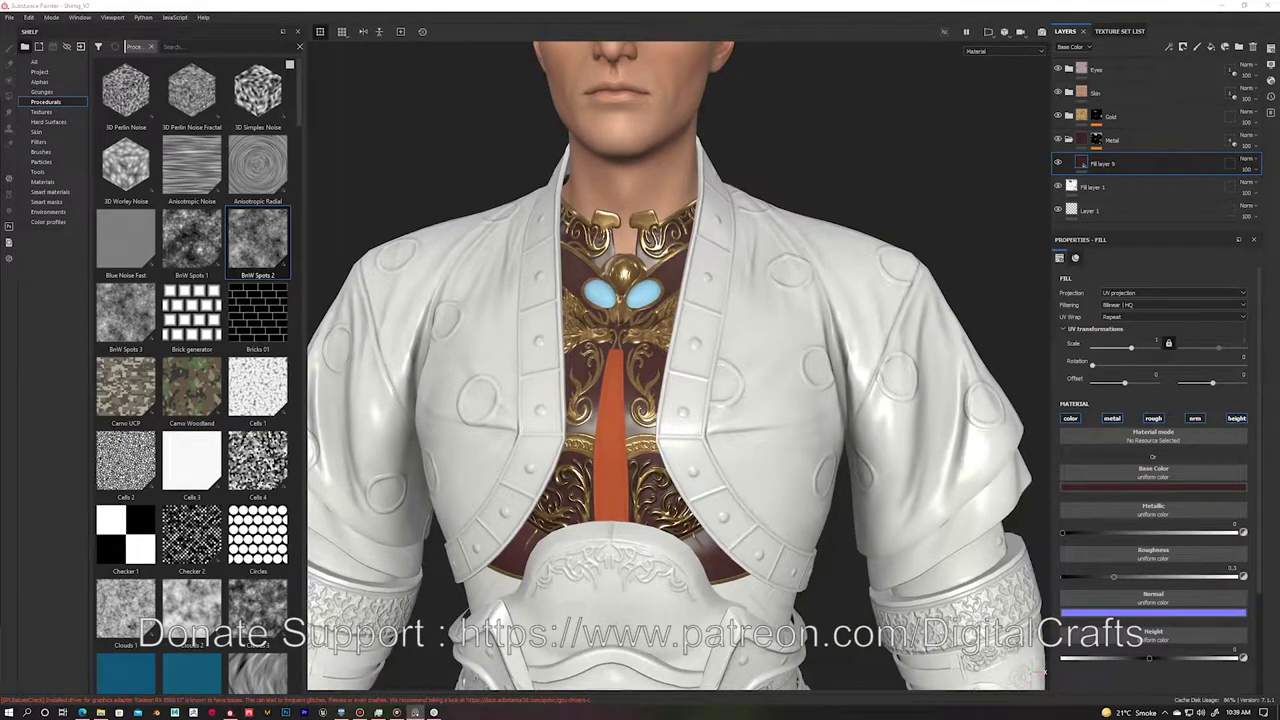
{"action": "left_click", "coordinate": [1191, 490]}
{"action": "left_click_drag", "start_coordinate": [1030, 540], "coordinate": [995, 531], "text": "alt"}
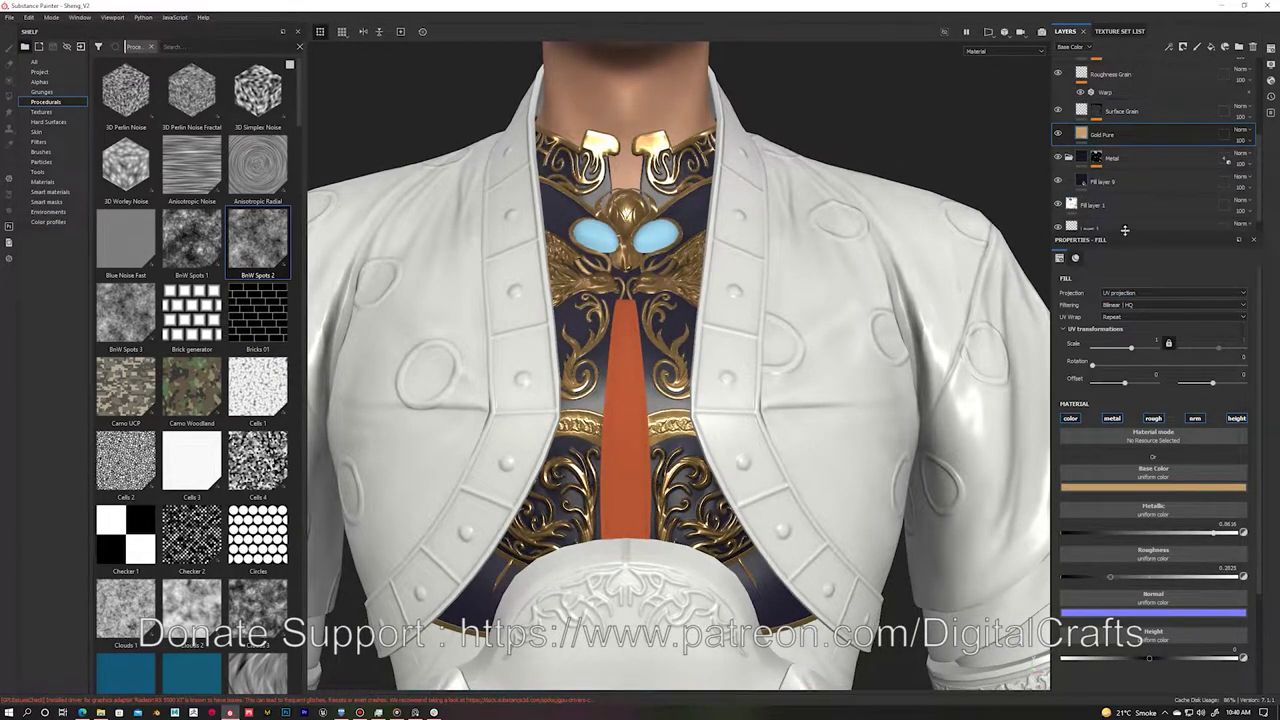
{"action": "left_click_drag", "start_coordinate": [1124, 230], "coordinate": [1124, 292]}
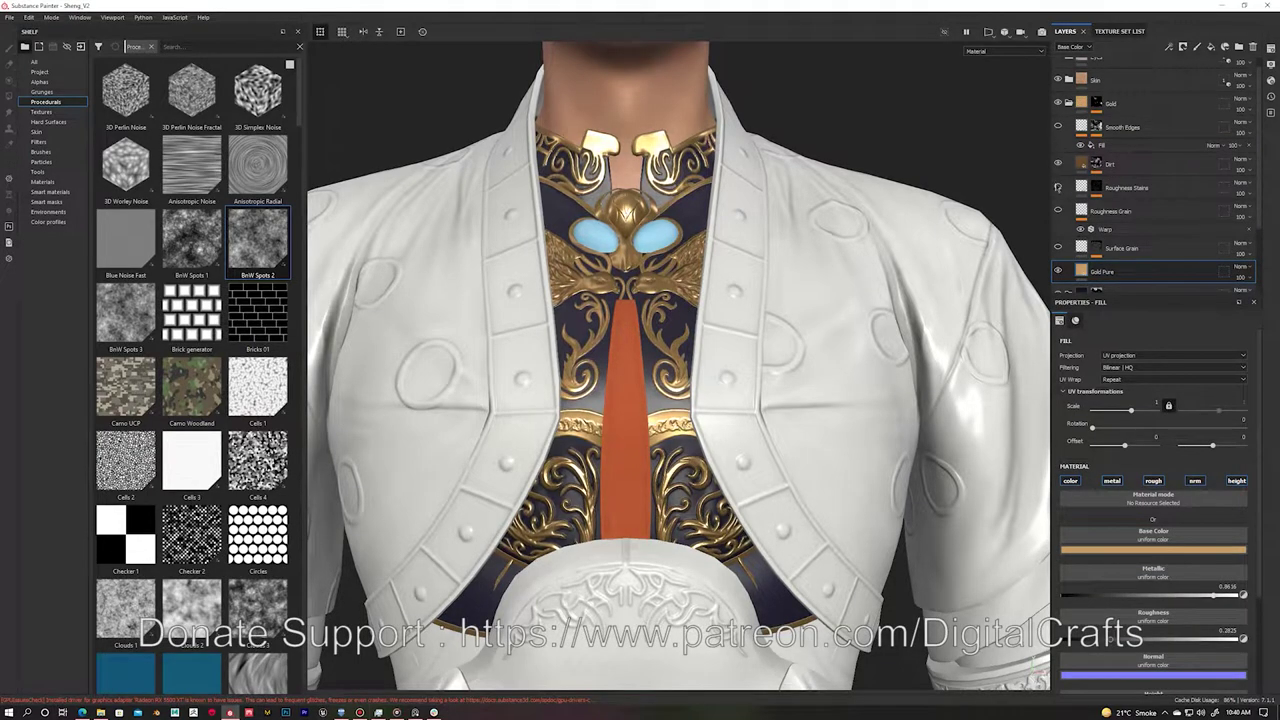
Step: Adjust the soft curvature amount of the Smooth Edges mask's Curvature generator
{"action": "left_click", "coordinate": [1096, 127], "text": "alt"}
{"action": "left_click", "coordinate": [1125, 145]}
{"action": "left_click", "coordinate": [1066, 395]}
{"action": "scroll", "coordinate": [1150, 420], "scroll_direction": "down", "scroll_amount": 1}
{"action": "left_click_drag", "start_coordinate": [1076, 424], "coordinate": [1094, 423]}
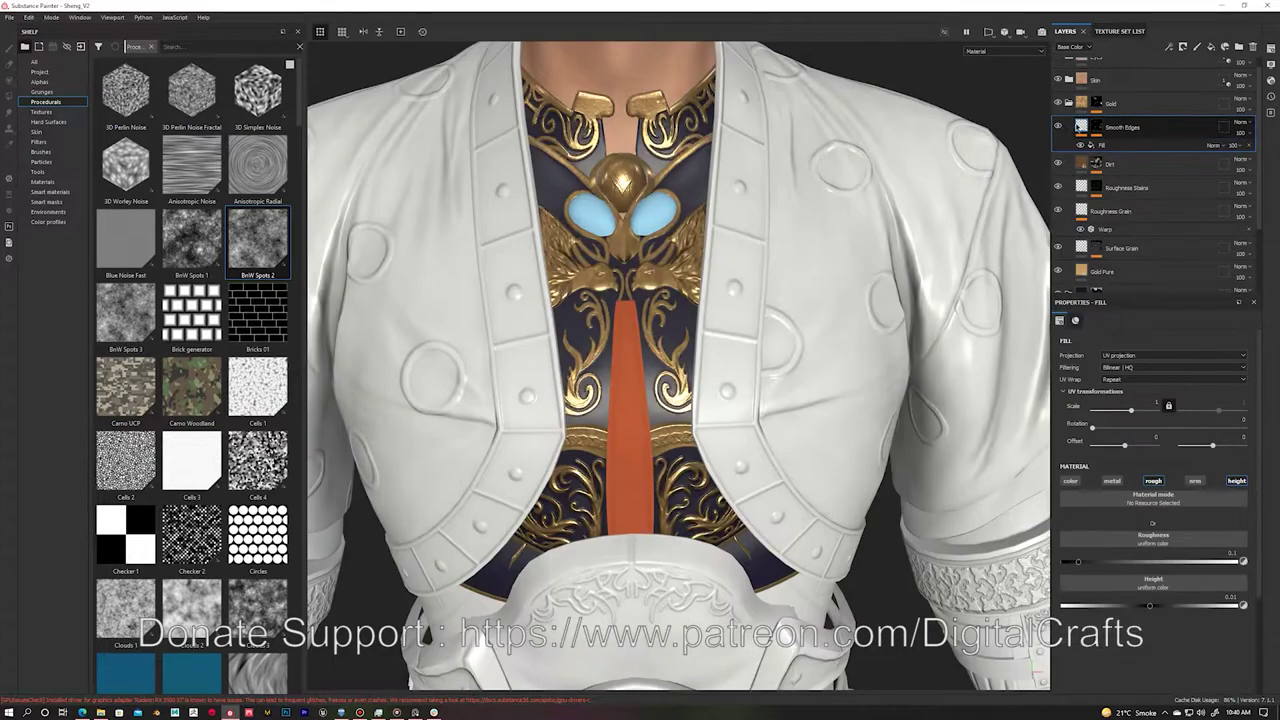
{"action": "left_click", "coordinate": [1060, 127]}
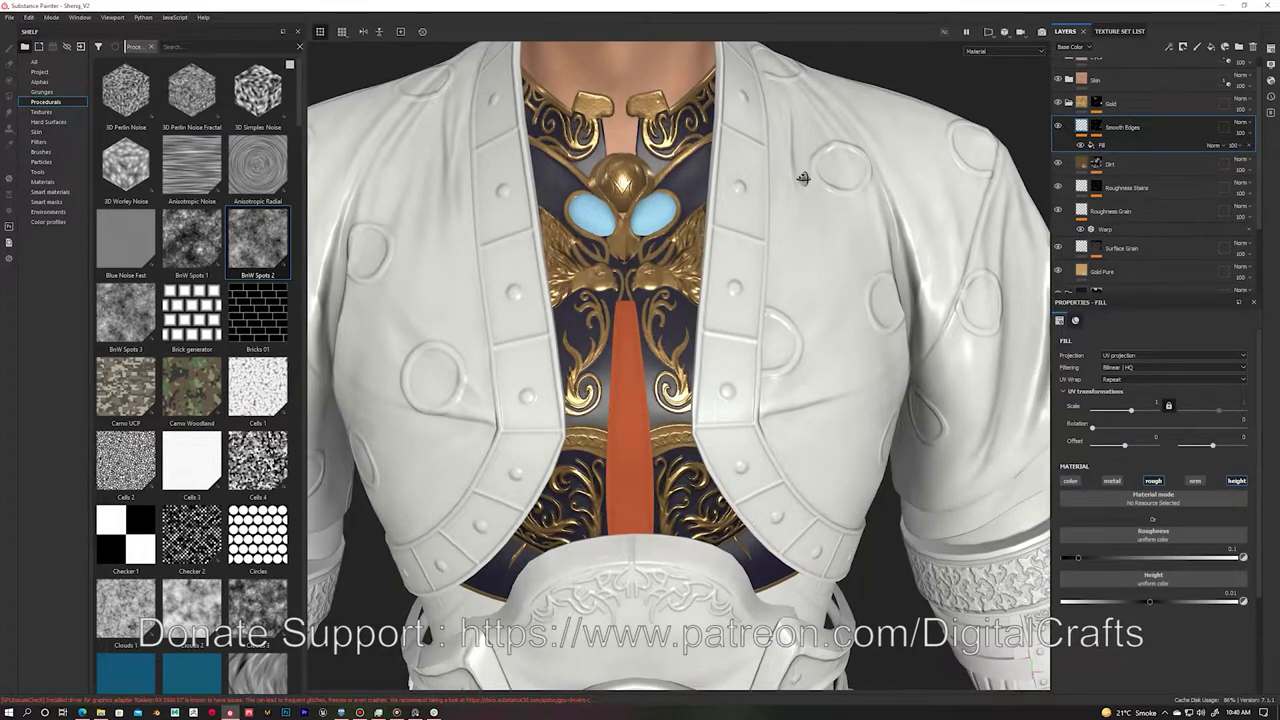
Step: Recheck Fill layer 9's navy base colour, then search the shelf for metal
{"action": "scroll", "coordinate": [810, 199], "scroll_direction": "down", "scroll_amount": 2}
{"action": "scroll", "coordinate": [1150, 200], "scroll_direction": "down", "scroll_amount": 2}
{"action": "left_click", "coordinate": [1102, 228]}
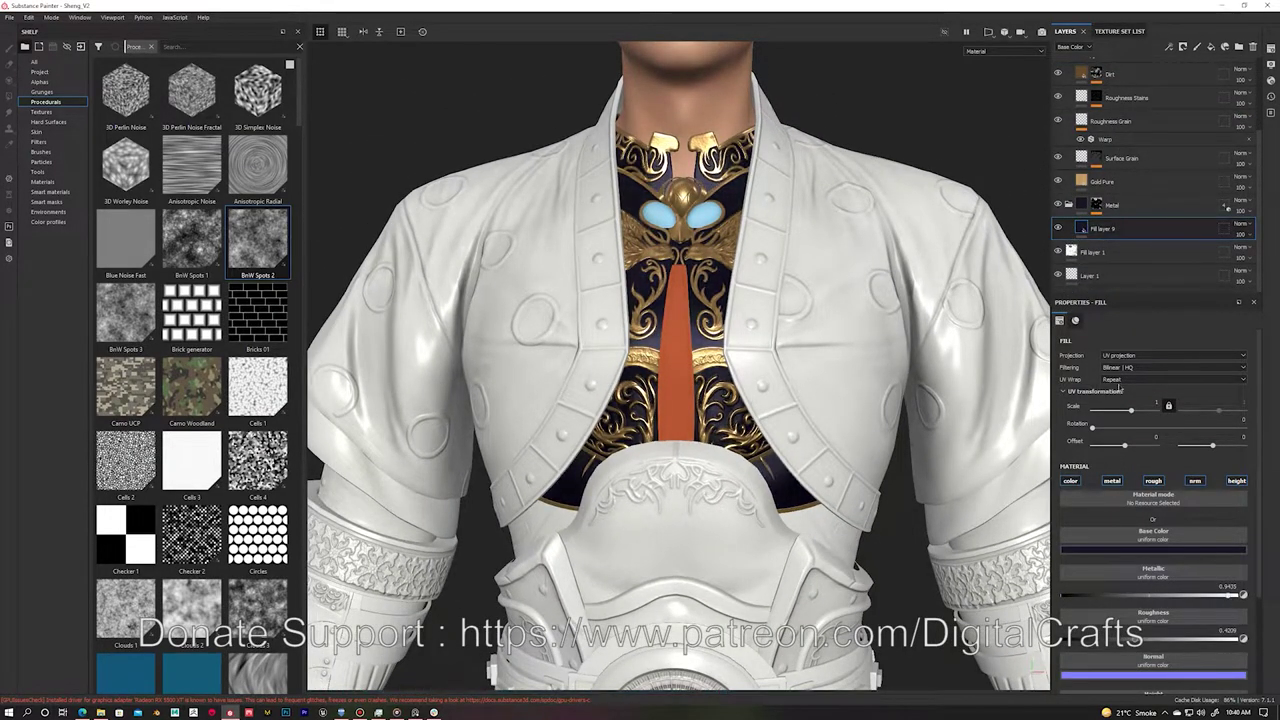
{"action": "left_click", "coordinate": [1150, 549]}
{"action": "left_click", "coordinate": [922, 435]}
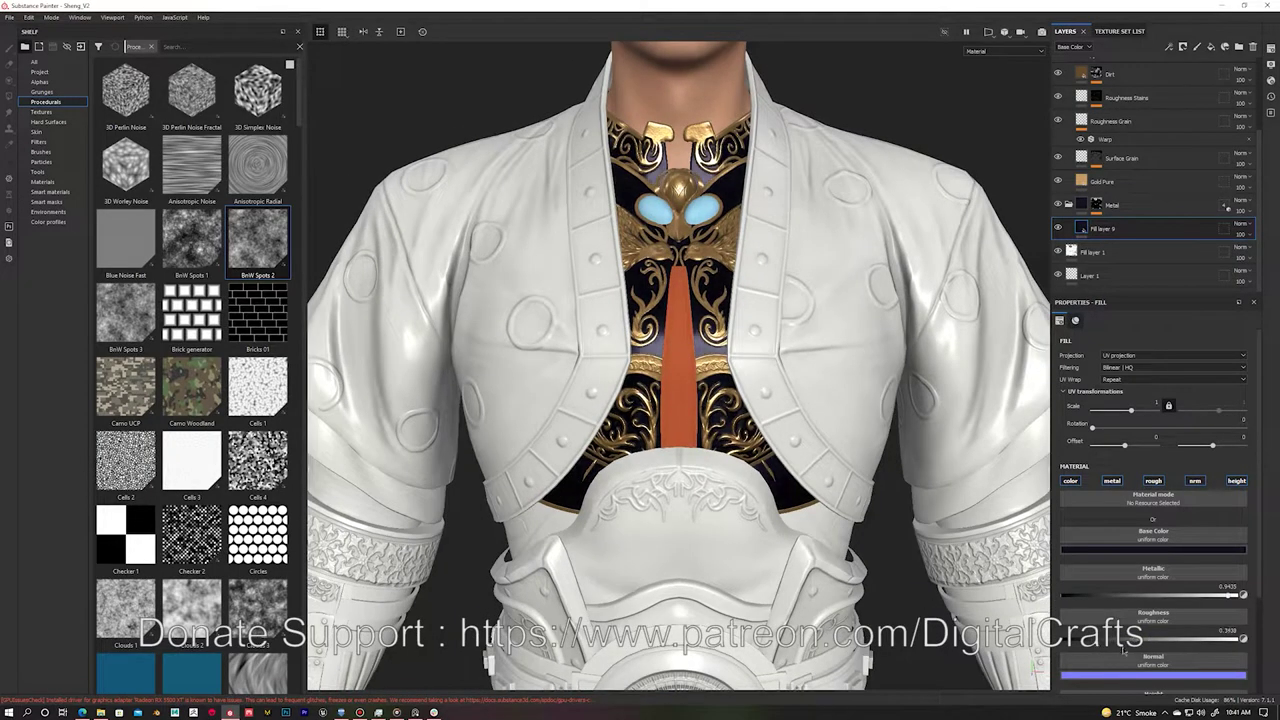
{"action": "scroll", "coordinate": [459, 211], "scroll_direction": "down", "scroll_amount": 2}
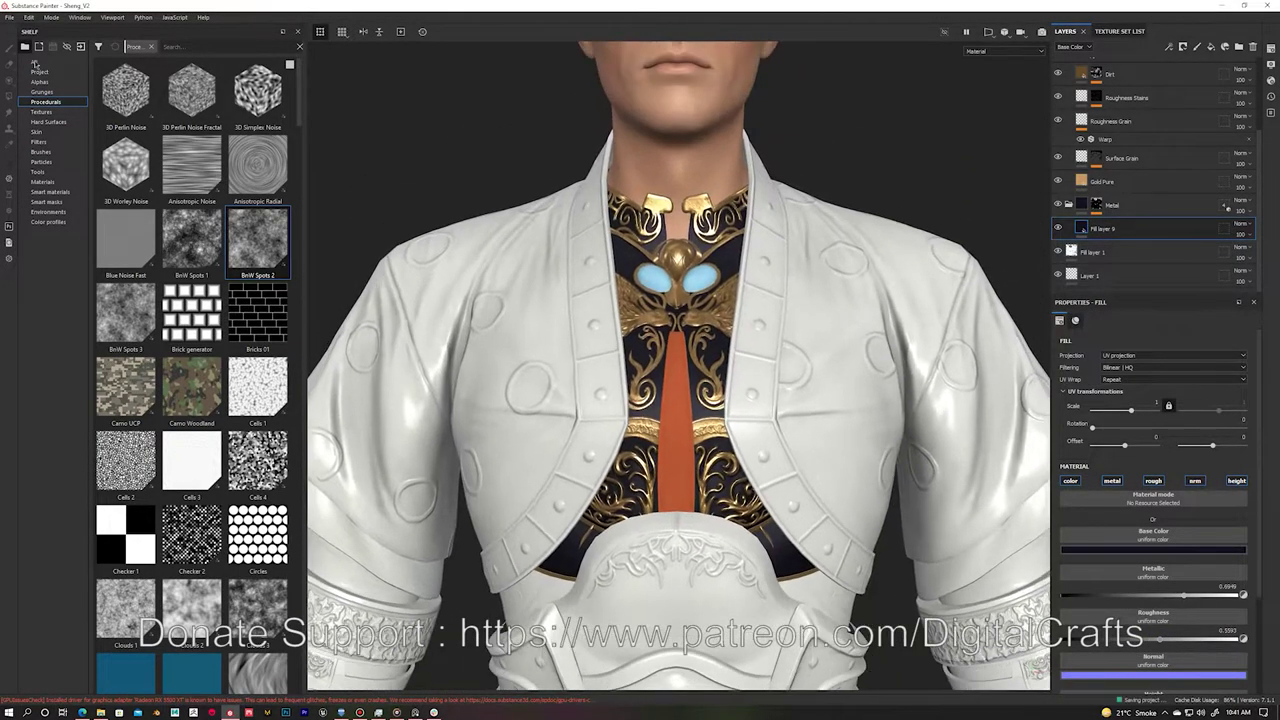
{"action": "type", "text": "metal"}
{"action": "scroll", "coordinate": [256, 301], "scroll_direction": "down", "scroll_amount": 5}
{"action": "scroll", "coordinate": [256, 301], "scroll_direction": "down", "scroll_amount": 5}
{"action": "scroll", "coordinate": [256, 301], "scroll_direction": "up", "scroll_amount": 5}
{"action": "scroll", "coordinate": [256, 301], "scroll_direction": "down", "scroll_amount": 2}
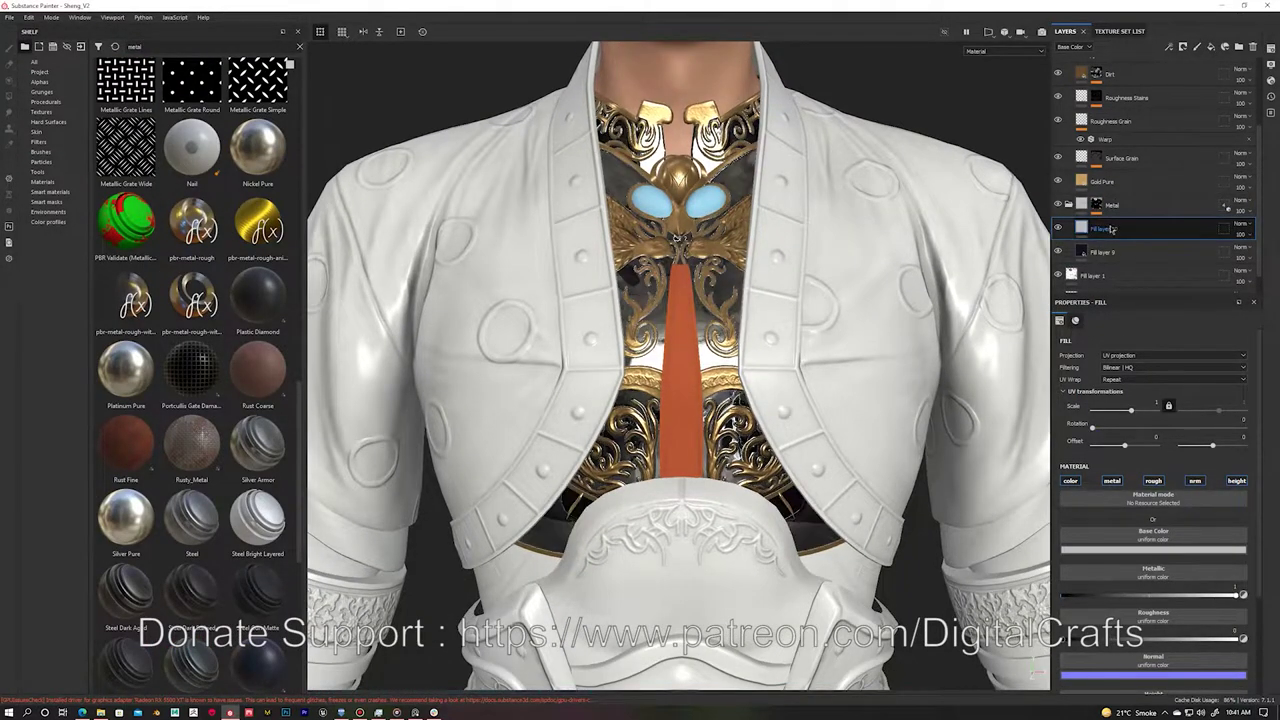
Step: Mask Fill layer 10 with a slightly smaller Grunge Scratch Generator fill
{"action": "right_click", "coordinate": [1108, 235]}
{"action": "left_click", "coordinate": [1160, 582]}
{"action": "left_click", "coordinate": [299, 46]}
{"action": "type", "text": "scratch"}
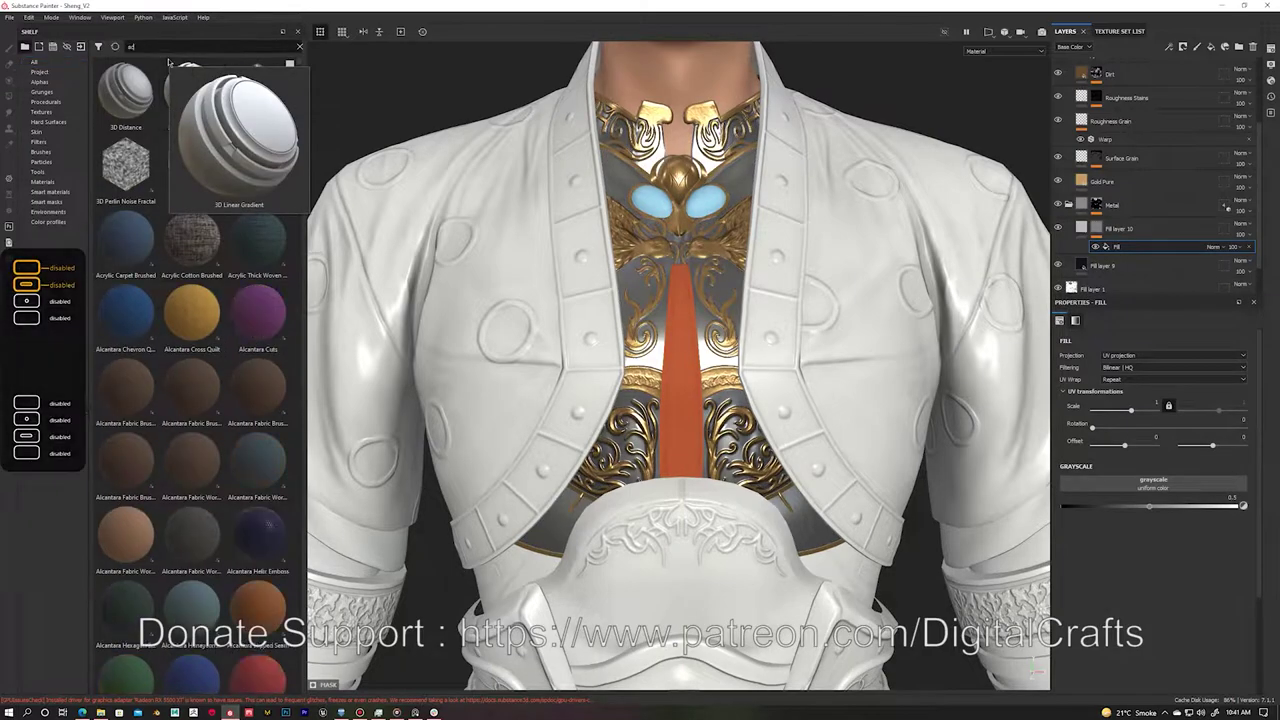
{"action": "left_click_drag", "start_coordinate": [1047, 418], "coordinate": [1150, 485]}
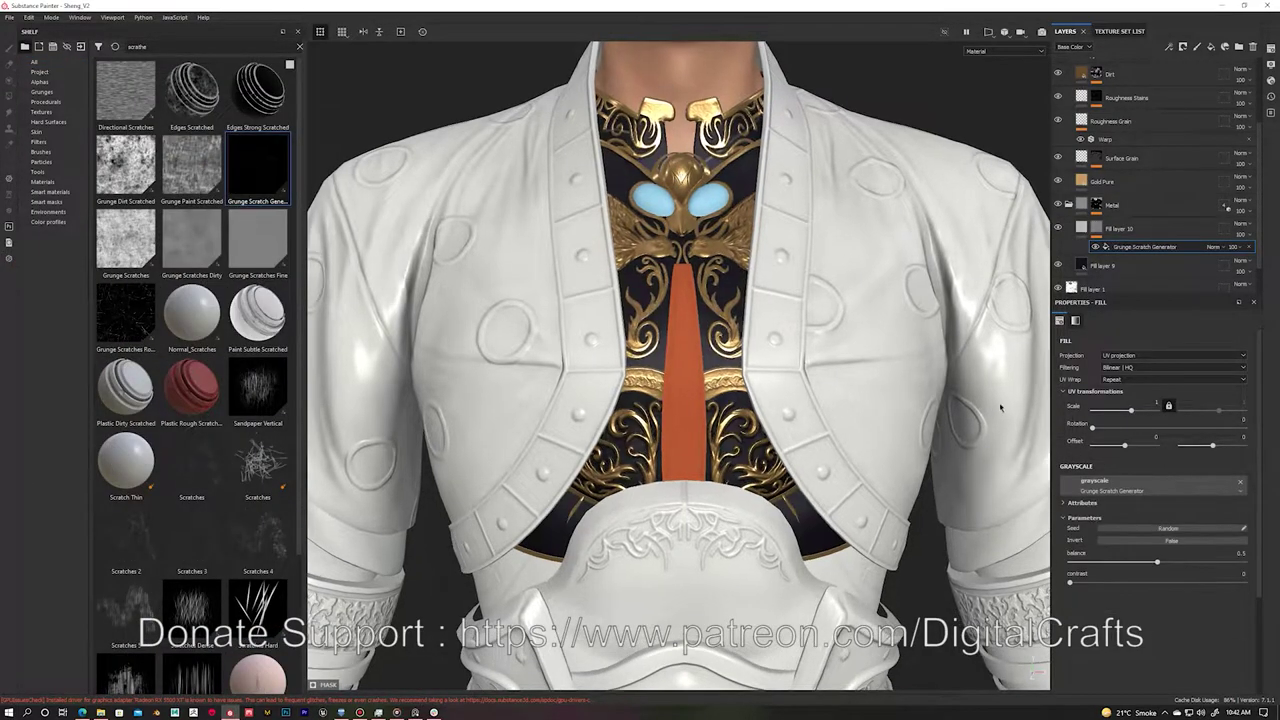
{"action": "left_click_drag", "start_coordinate": [1152, 428], "coordinate": [1146, 430]}
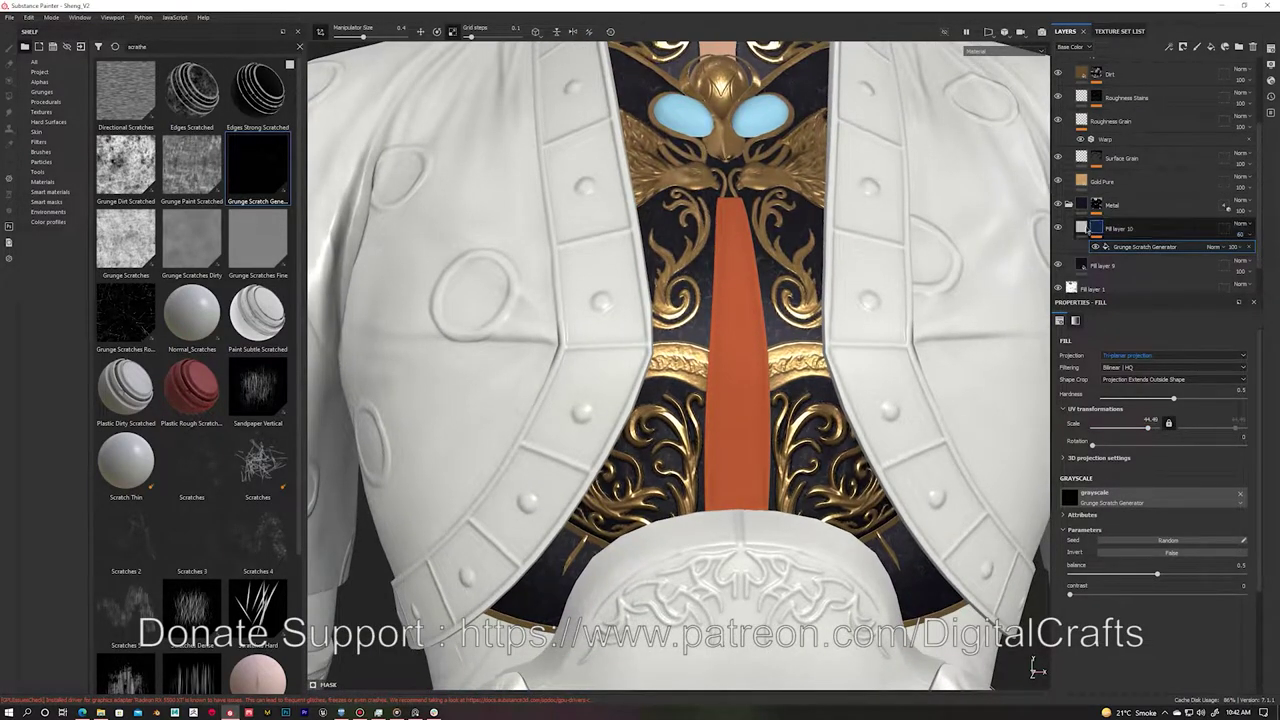
{"action": "left_click", "coordinate": [1082, 229]}
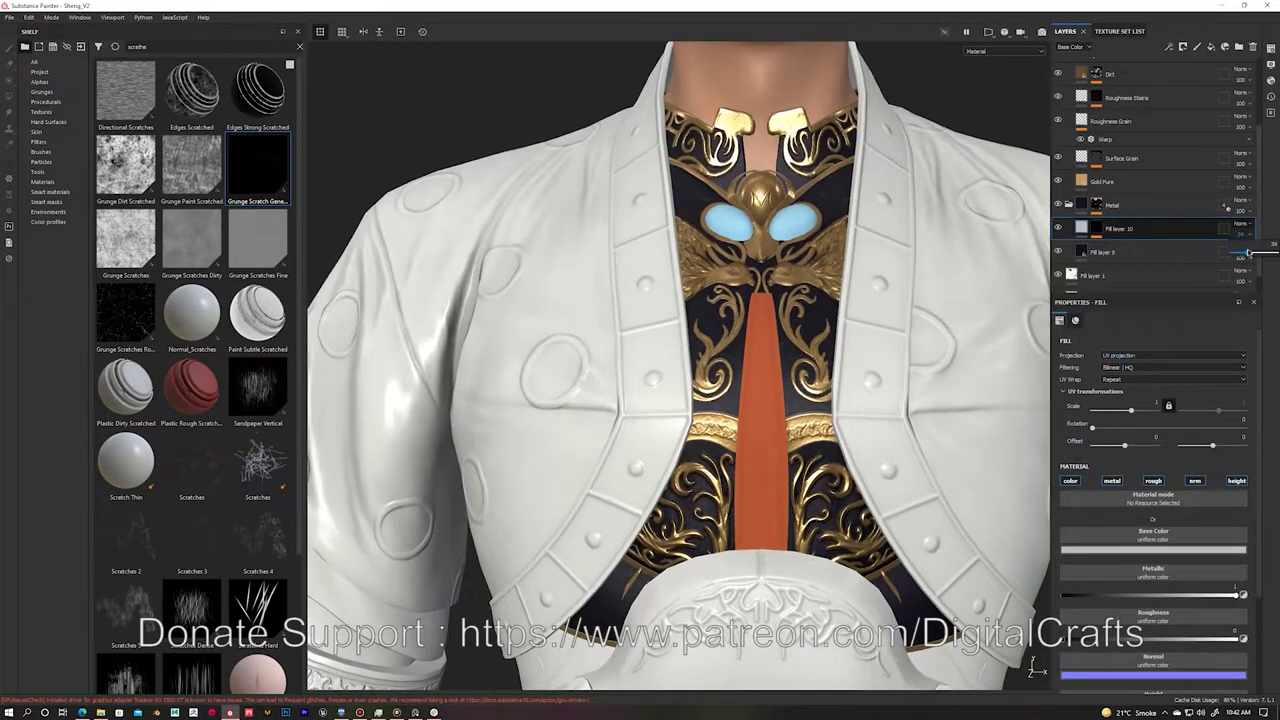
Step: Duplicate Fill layer 10 and give the copy a tri-planar Grunge Paint Scratched mask
{"action": "key", "text": "ctrl+d"}
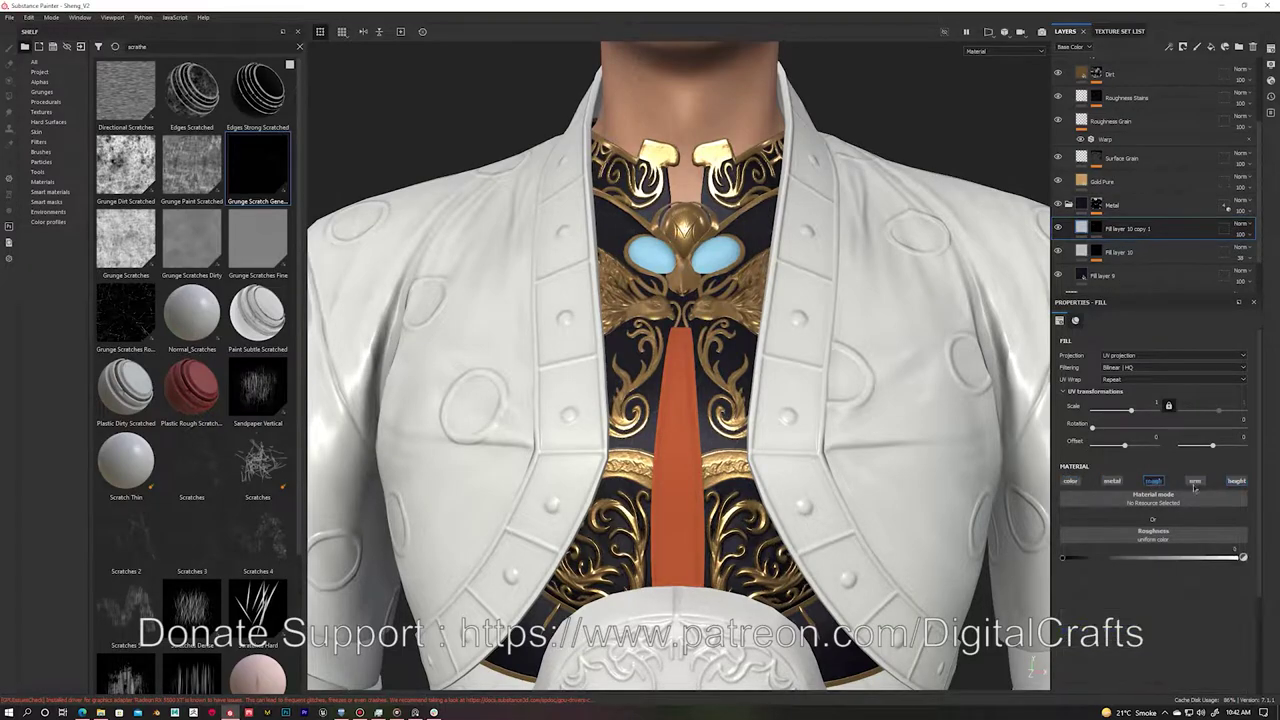
{"action": "right_click", "coordinate": [1124, 234]}
{"action": "left_click", "coordinate": [1133, 414]}
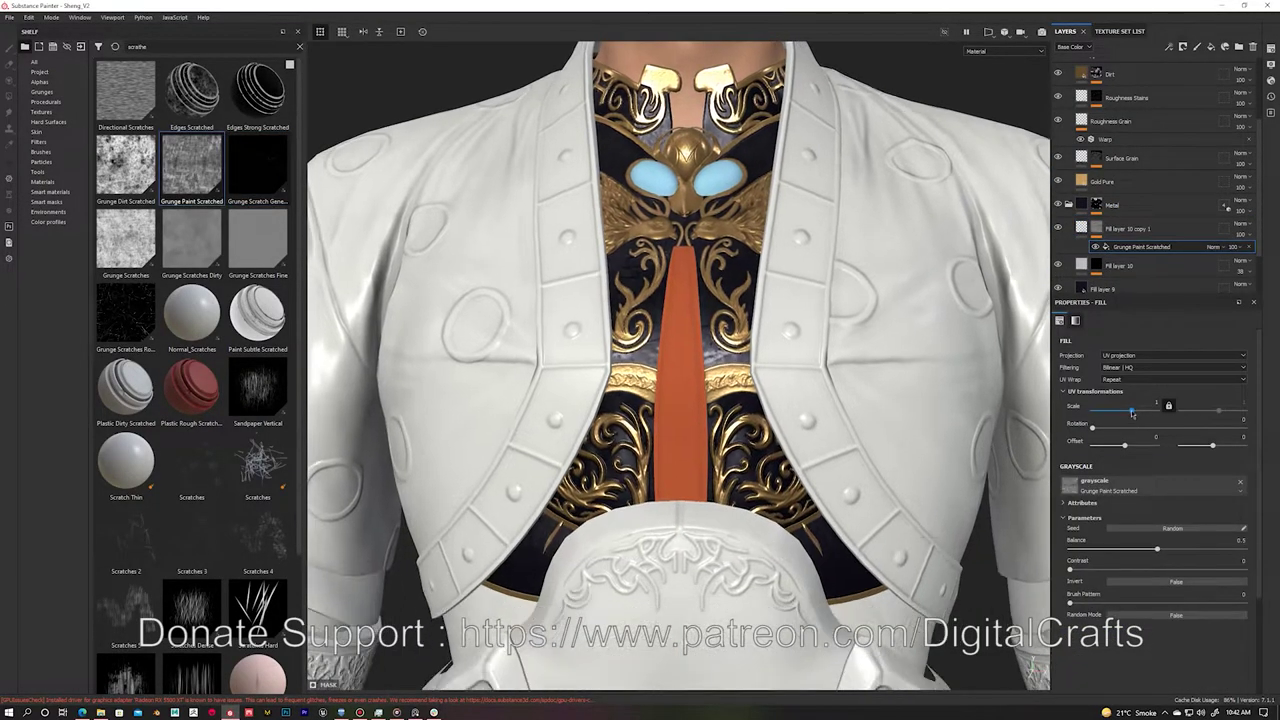
{"action": "left_click", "coordinate": [1128, 383]}
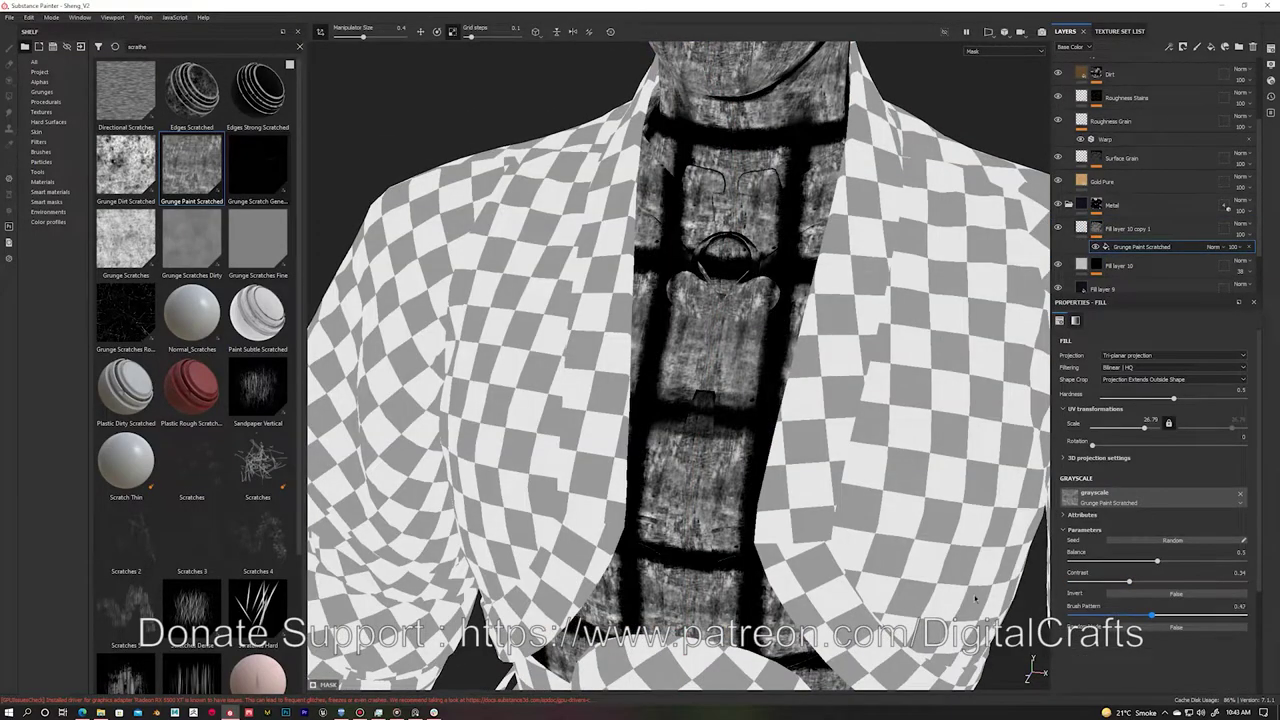
Step: Add a Grunge Dirt Scratched mask fill, plus a Grunge Scratches Rough duplicate at balance 0.91
{"action": "left_click", "coordinate": [1183, 47]}
{"action": "left_click_drag", "start_coordinate": [1162, 487], "coordinate": [1160, 490]}
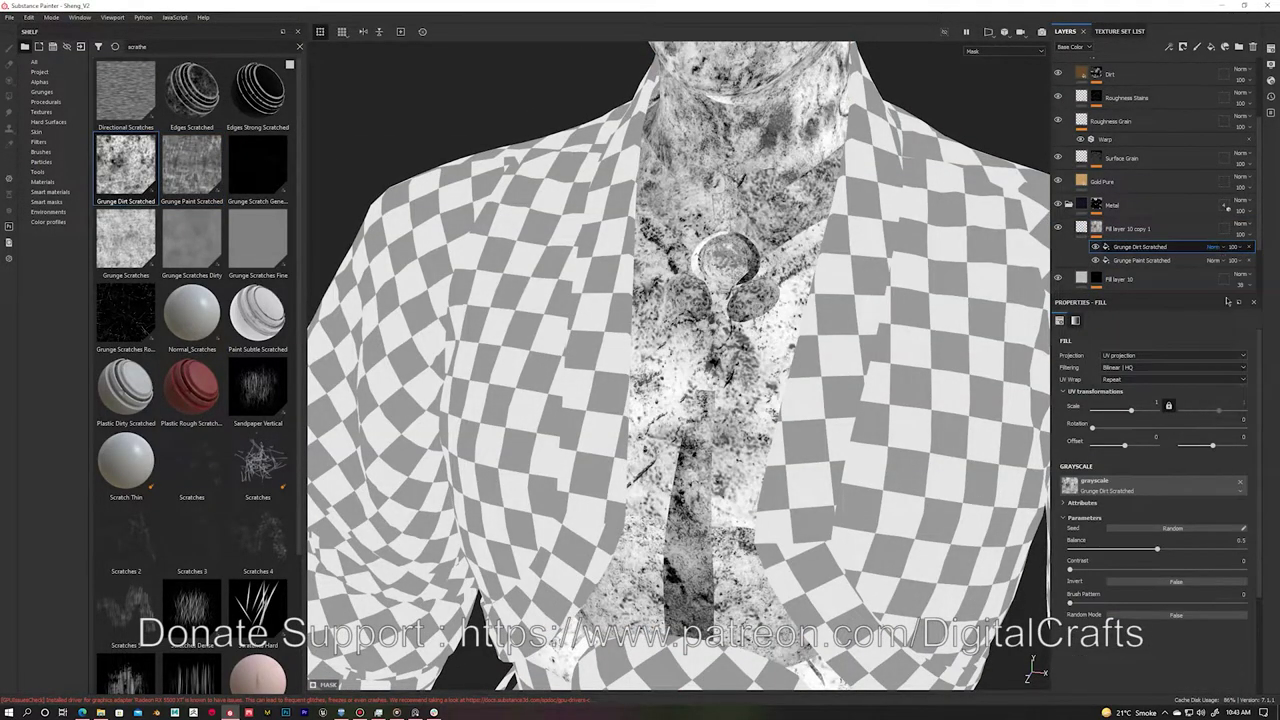
{"action": "left_click_drag", "start_coordinate": [1135, 426], "coordinate": [1147, 428]}
{"action": "key", "text": "ctrl+d"}
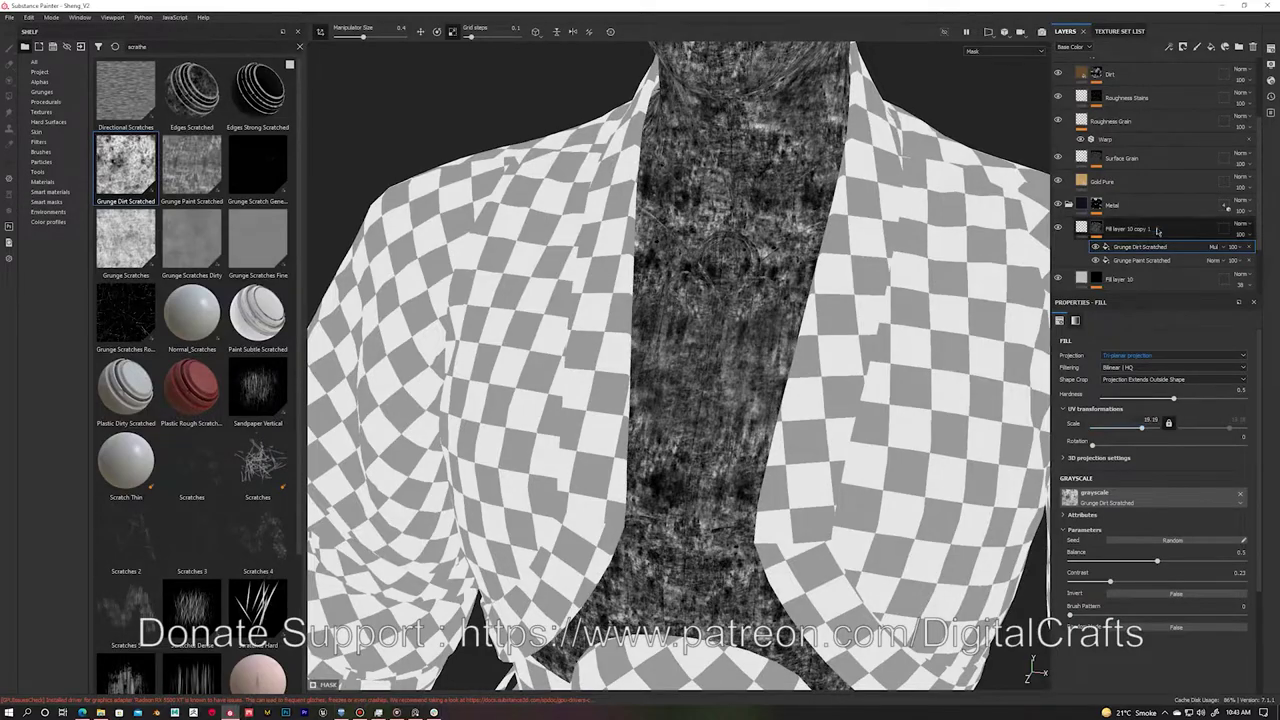
{"action": "left_click_drag", "start_coordinate": [1103, 511], "coordinate": [1100, 498]}
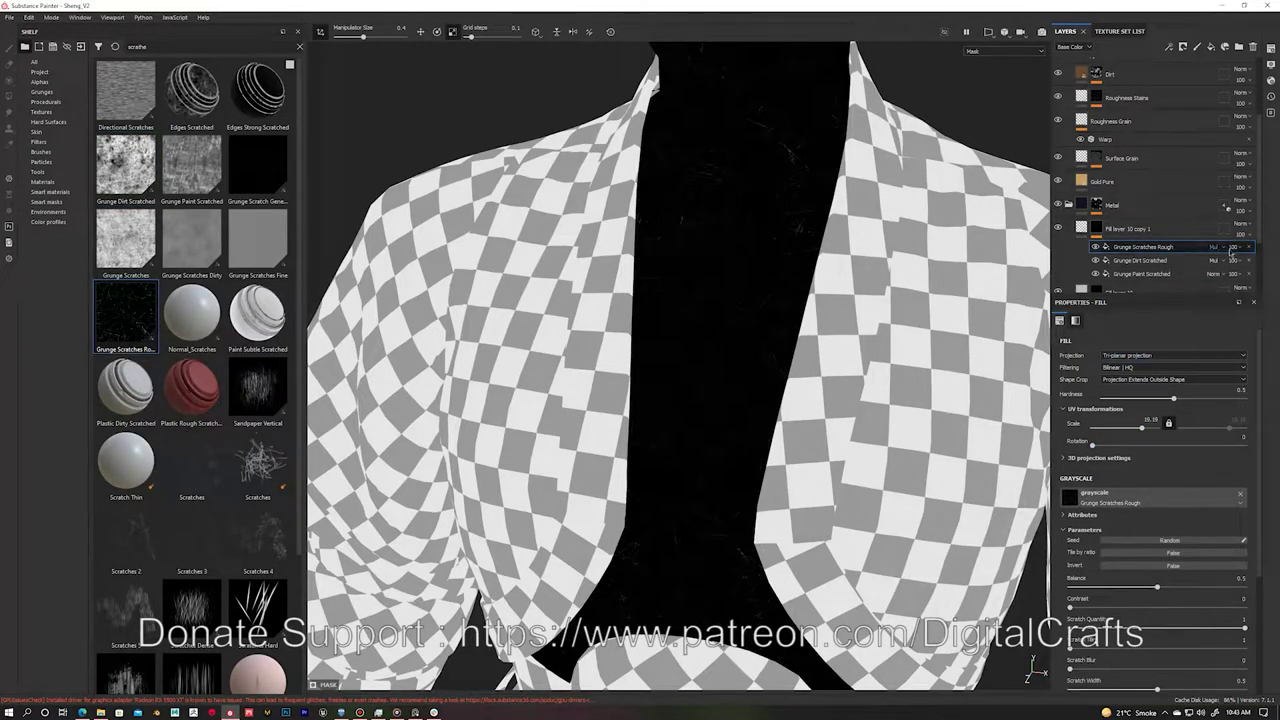
{"action": "left_click_drag", "start_coordinate": [1163, 587], "coordinate": [1229, 587]}
Step: Adjust the rough scratches' blend strength and review Fill layer 10 copy 1's material settings
{"action": "key", "text": "m"}
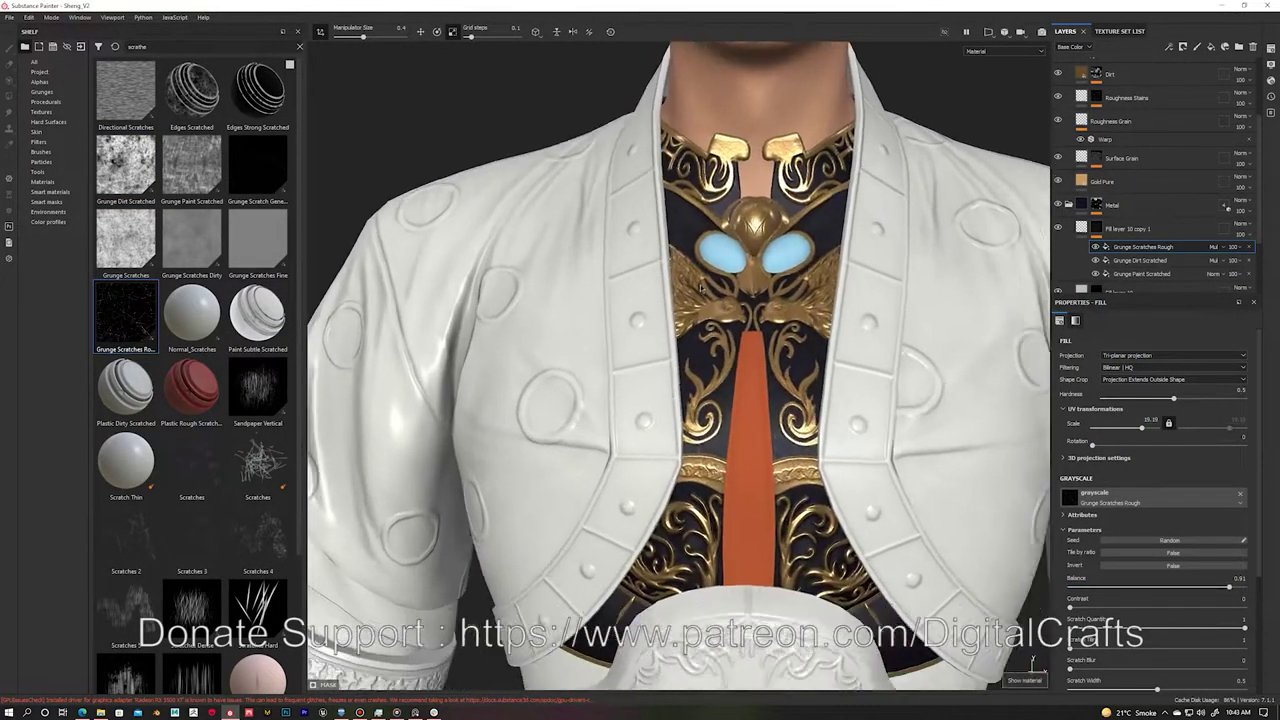
{"action": "left_click_drag", "start_coordinate": [1236, 246], "coordinate": [1268, 260]}
{"action": "left_click", "coordinate": [1081, 228]}
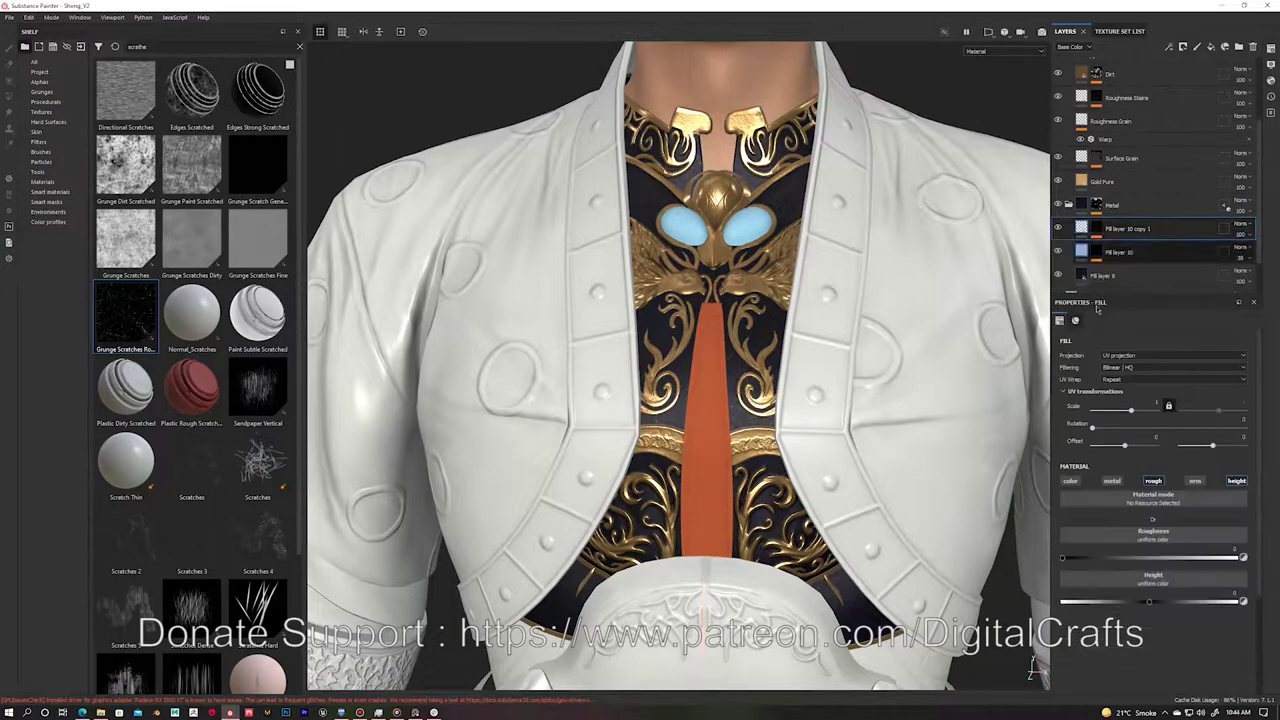
{"action": "scroll", "coordinate": [745, 405], "scroll_direction": "up", "scroll_amount": 3}
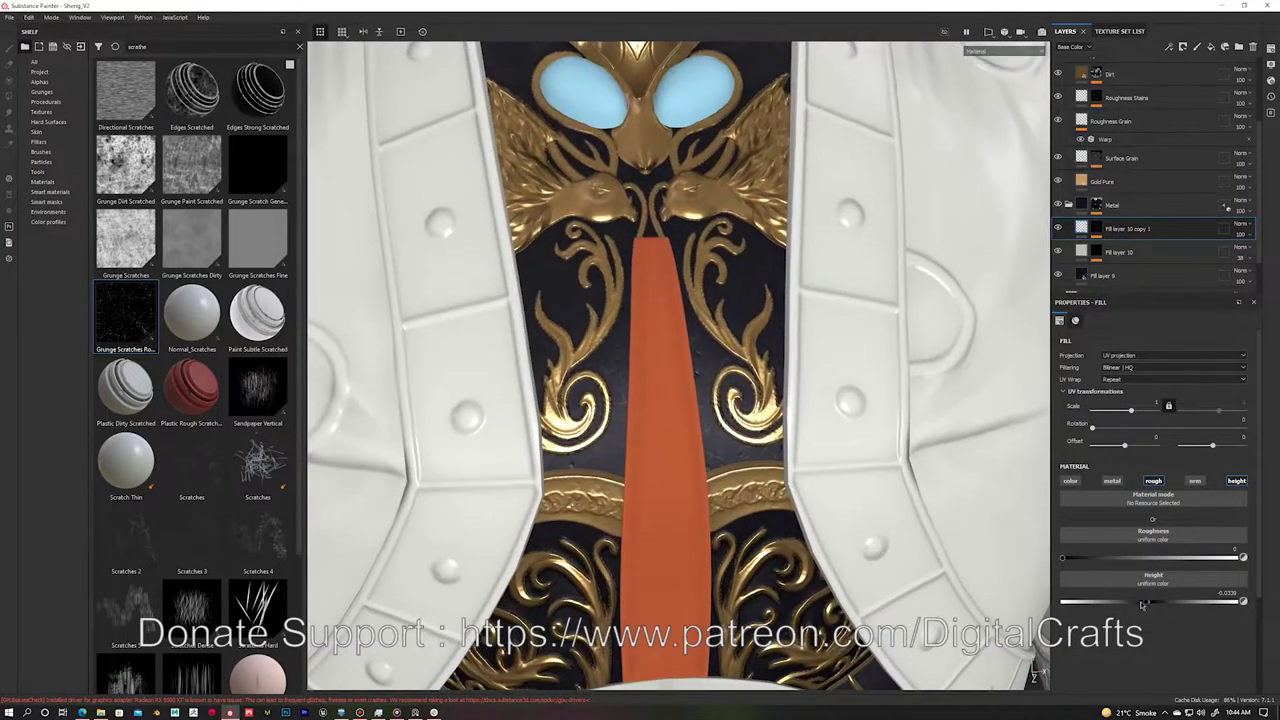
{"action": "scroll", "coordinate": [745, 405], "scroll_direction": "down", "scroll_amount": 1}
{"action": "scroll", "coordinate": [1105, 162], "scroll_direction": "up", "scroll_amount": 2}
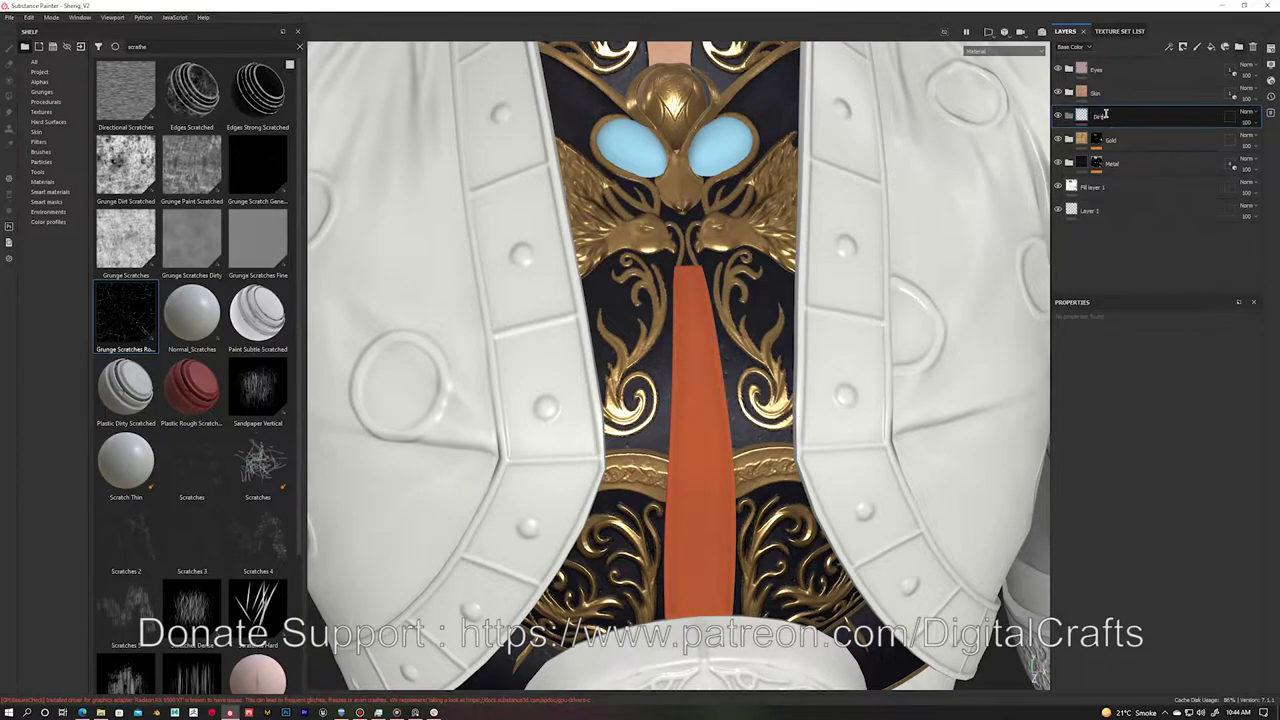
{"action": "scroll", "coordinate": [558, 187], "scroll_direction": "down", "scroll_amount": 2}
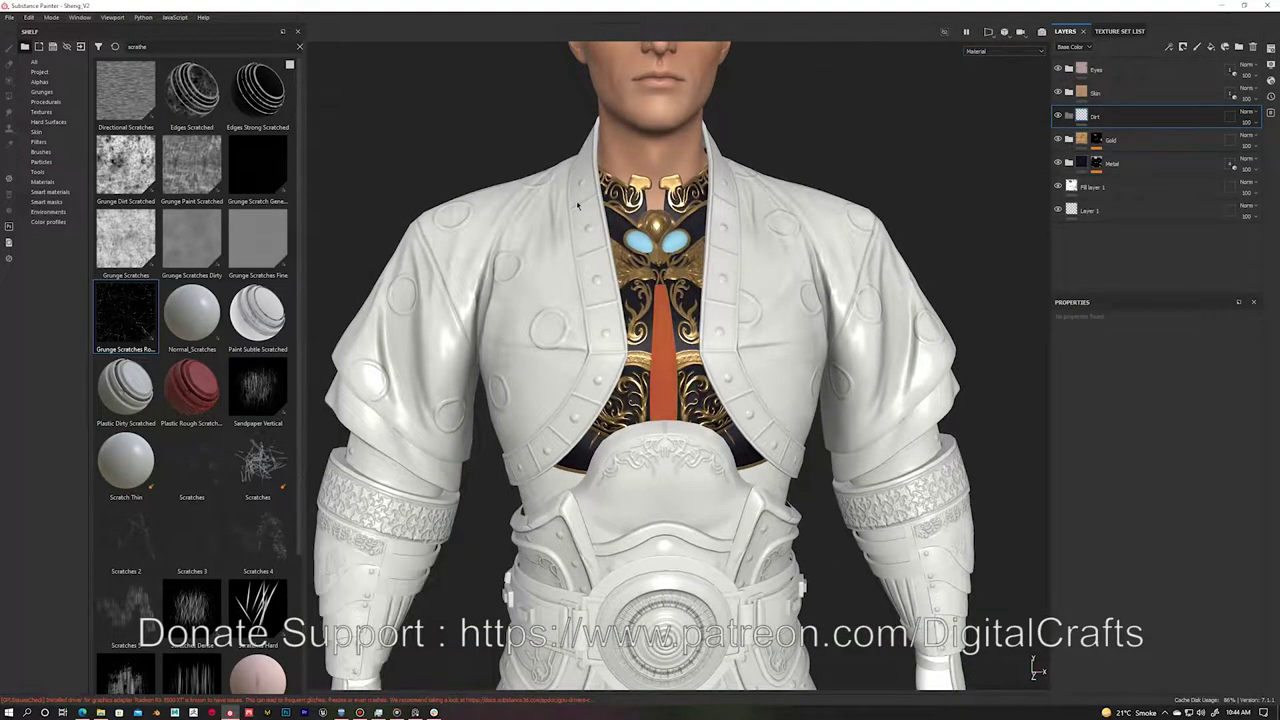
Step: Add Fill layer 11 inside the Dirt folder with a black mask
{"action": "left_click", "coordinate": [1211, 47]}
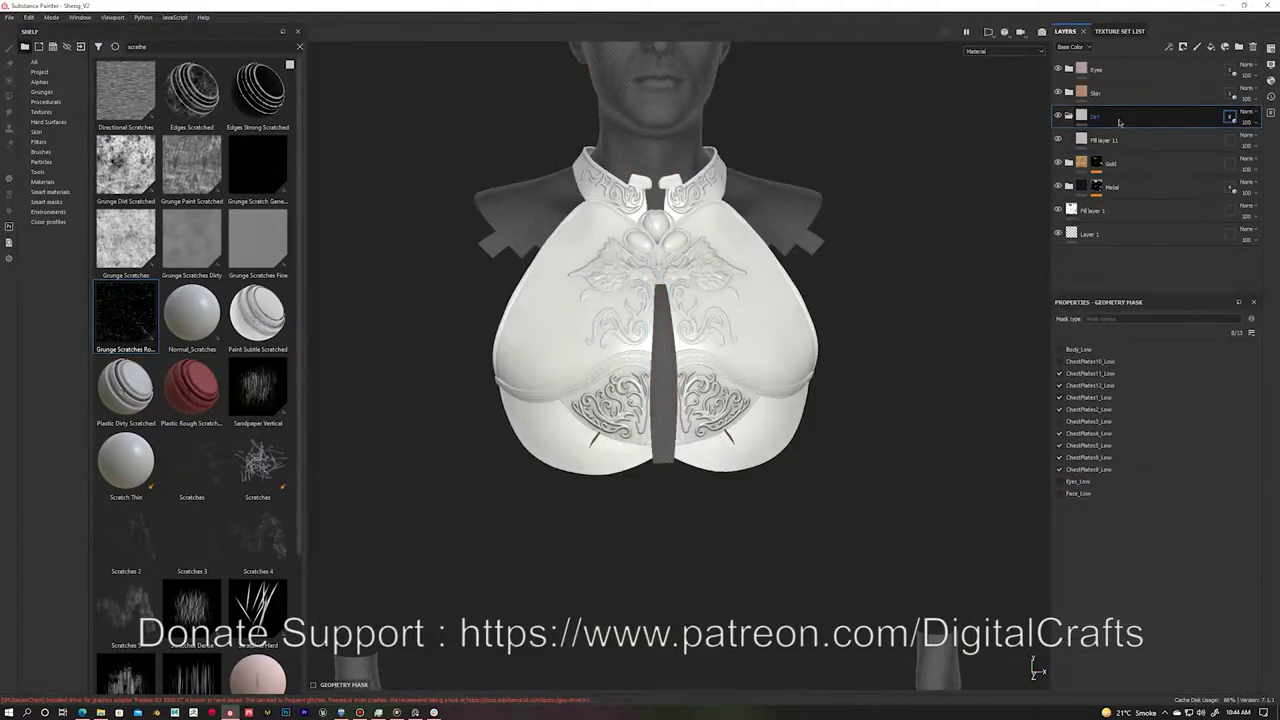
{"action": "left_click", "coordinate": [1055, 137]}
{"action": "right_click", "coordinate": [1140, 140]}
{"action": "left_click", "coordinate": [1165, 157]}
{"action": "right_click", "coordinate": [1140, 140]}
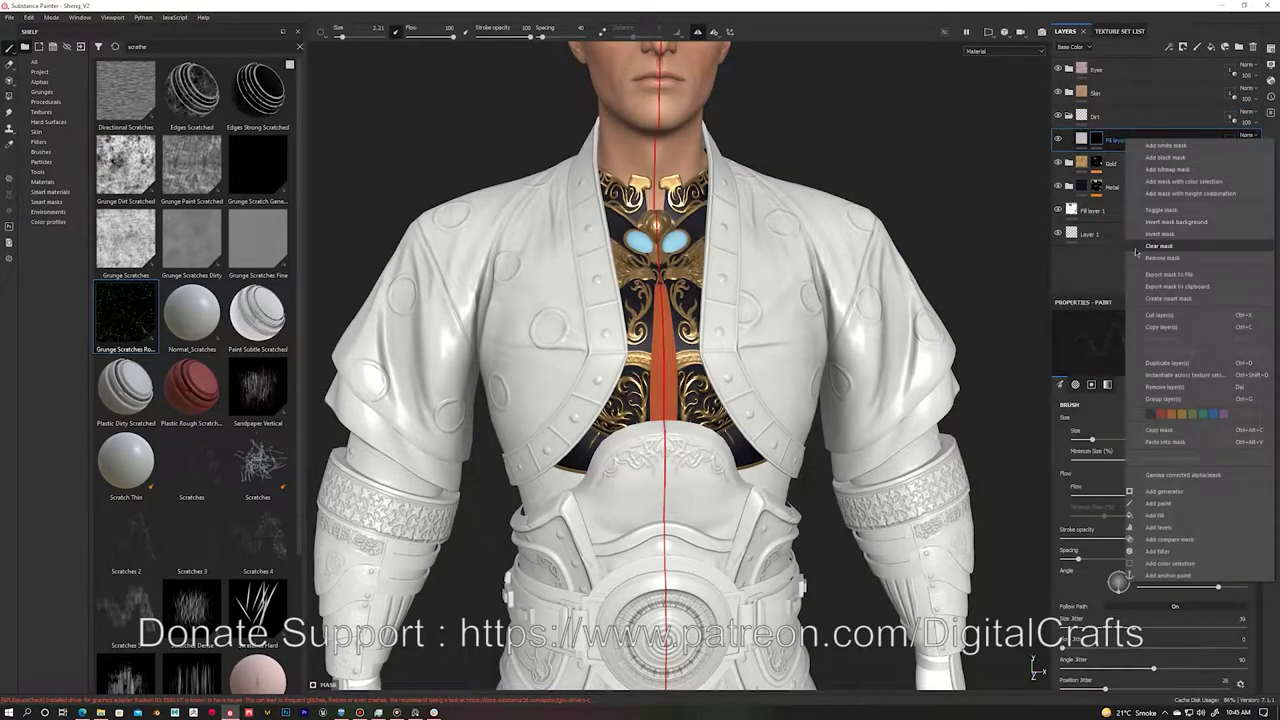
{"action": "key", "text": "Escape"}
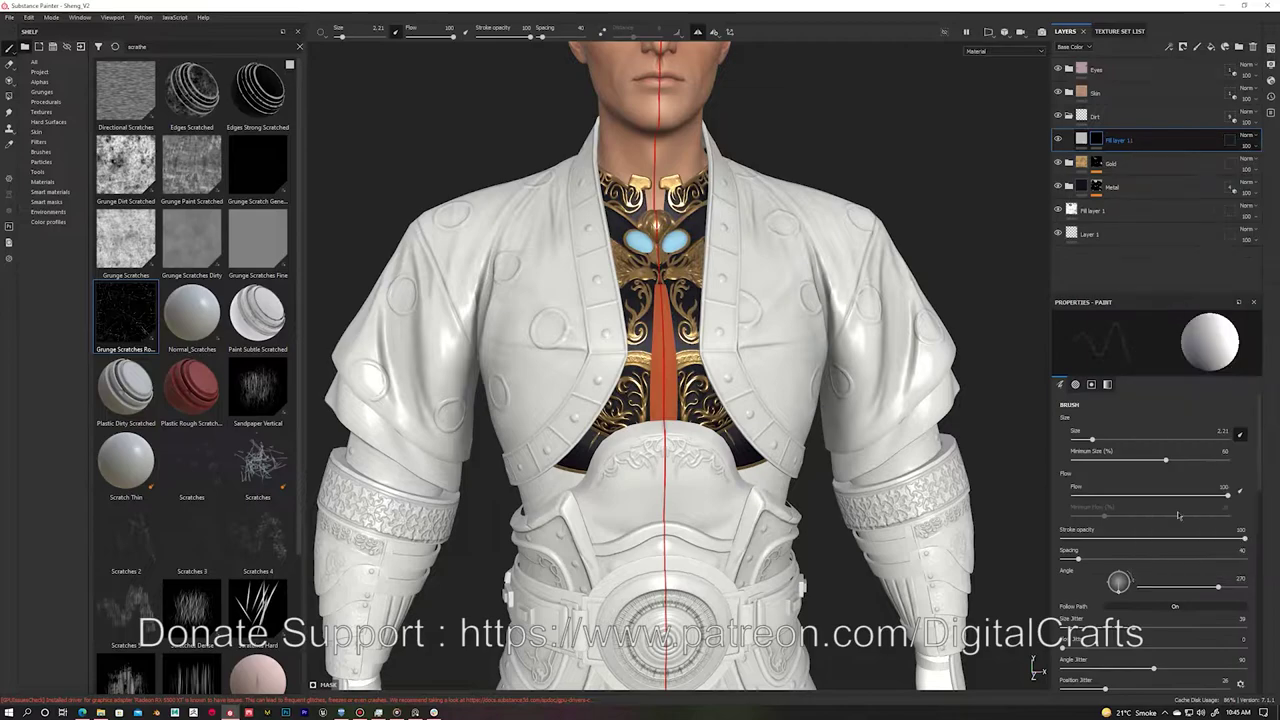
Step: Try a cavity-tuned Curvature generator on Fill layer 11's mask, then remove it
{"action": "scroll", "coordinate": [1030, 665], "scroll_direction": "up", "scroll_amount": 3}
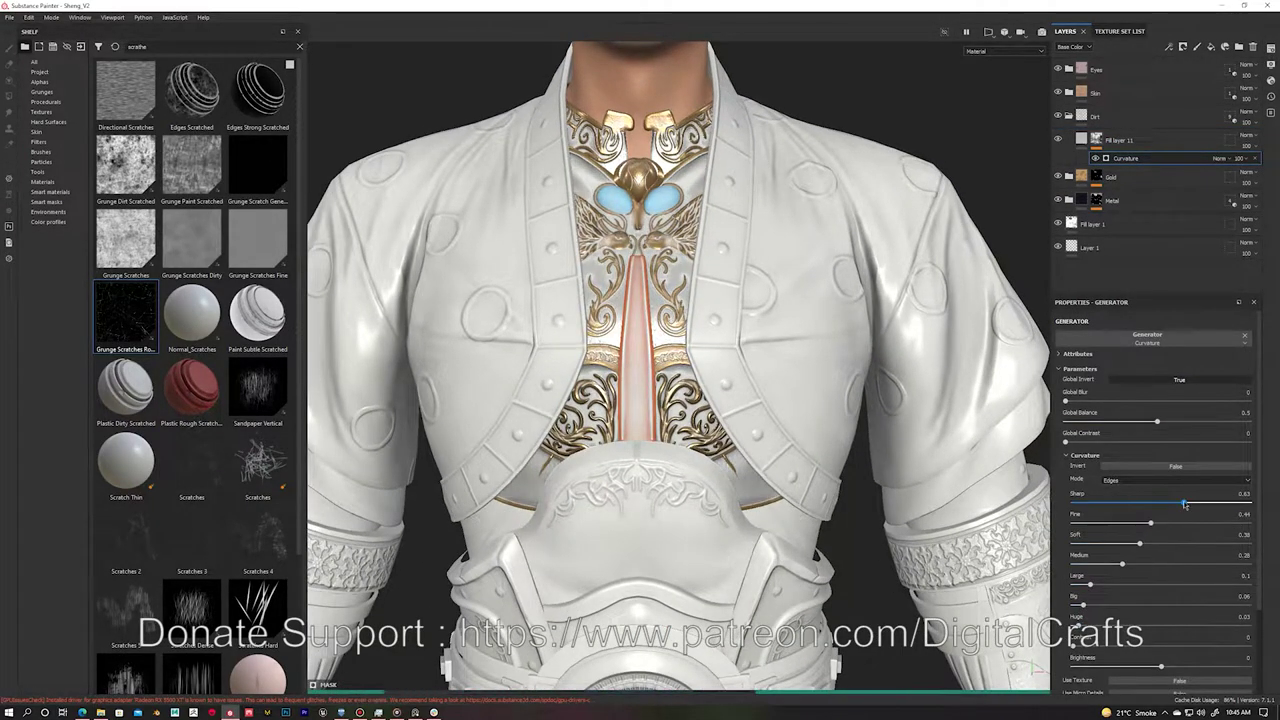
{"action": "key", "text": "ctrl+z"}
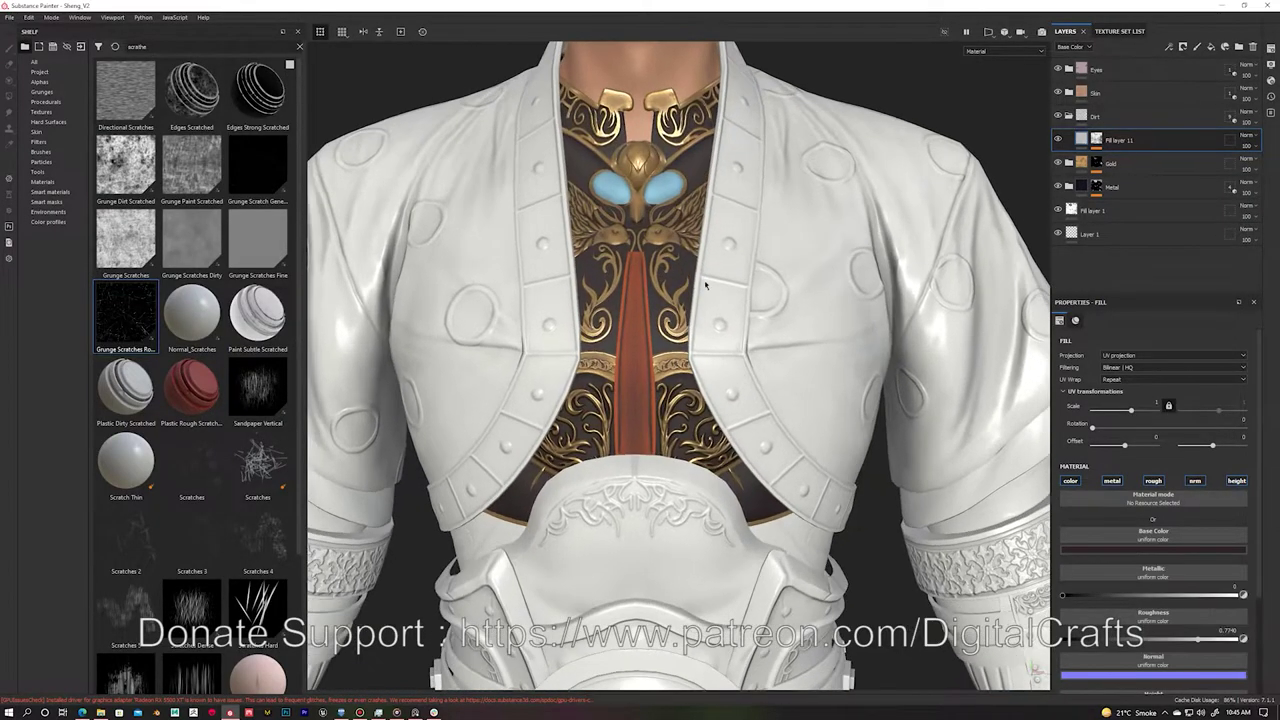
{"action": "key", "text": "ctrl+y"}
{"action": "left_click_drag", "start_coordinate": [1122, 564], "coordinate": [1073, 564]}
{"action": "key", "text": "Down"}
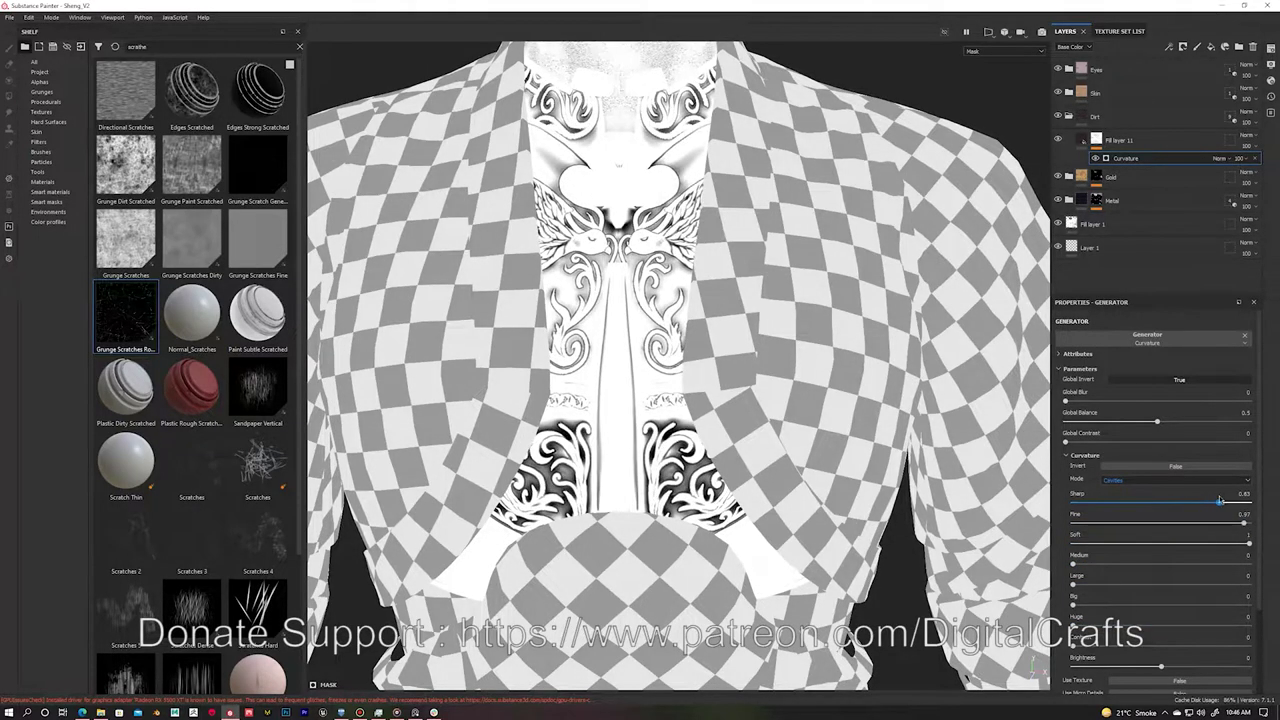
{"action": "key", "text": "ctrl+z"}
Step: Add an Ambient Occlusion generator to Fill layer 11's black mask
{"action": "right_click", "coordinate": [1146, 146]}
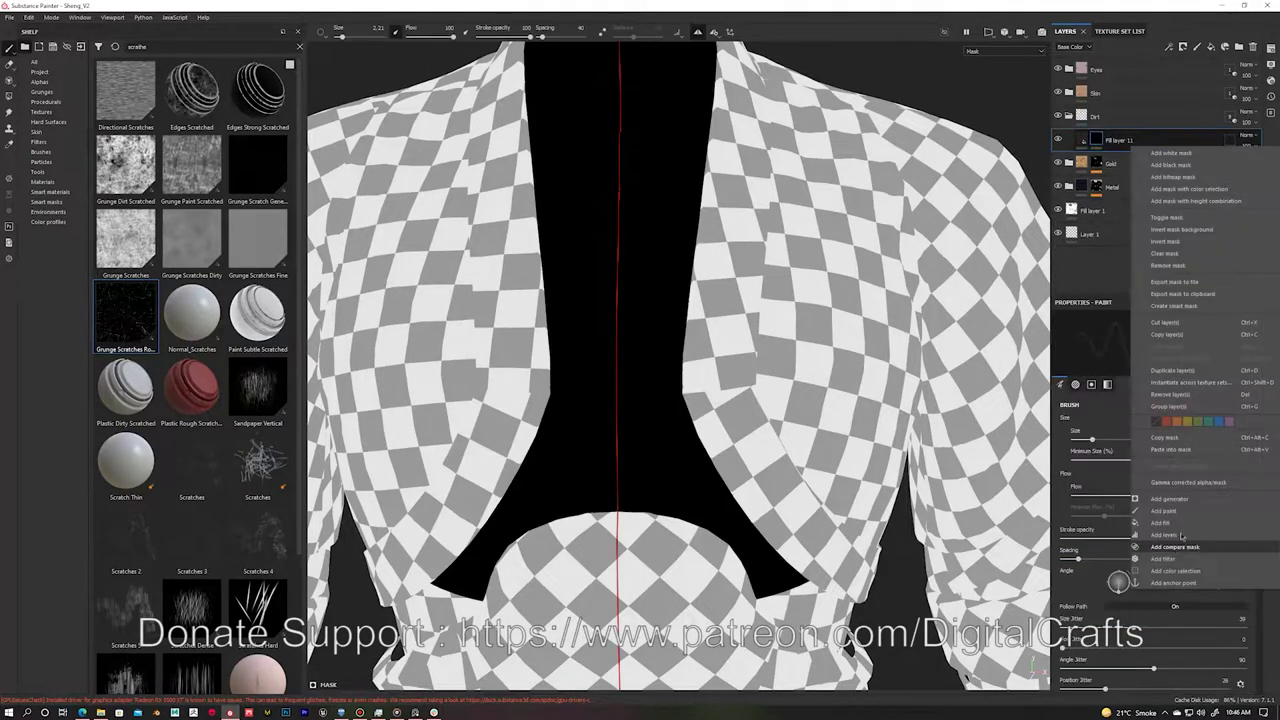
{"action": "left_click", "coordinate": [1175, 522]}
{"action": "left_click", "coordinate": [1176, 460]}
{"action": "left_click", "coordinate": [1082, 140]}
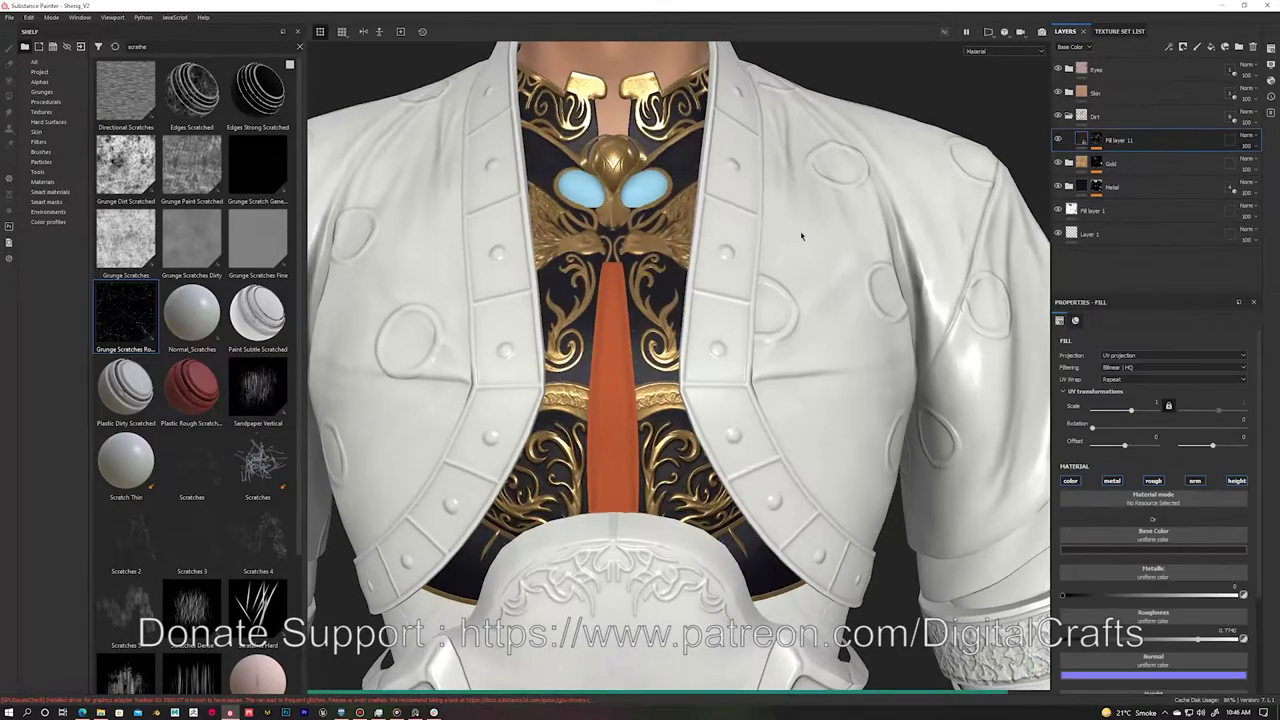
{"action": "left_click", "coordinate": [1082, 140]}
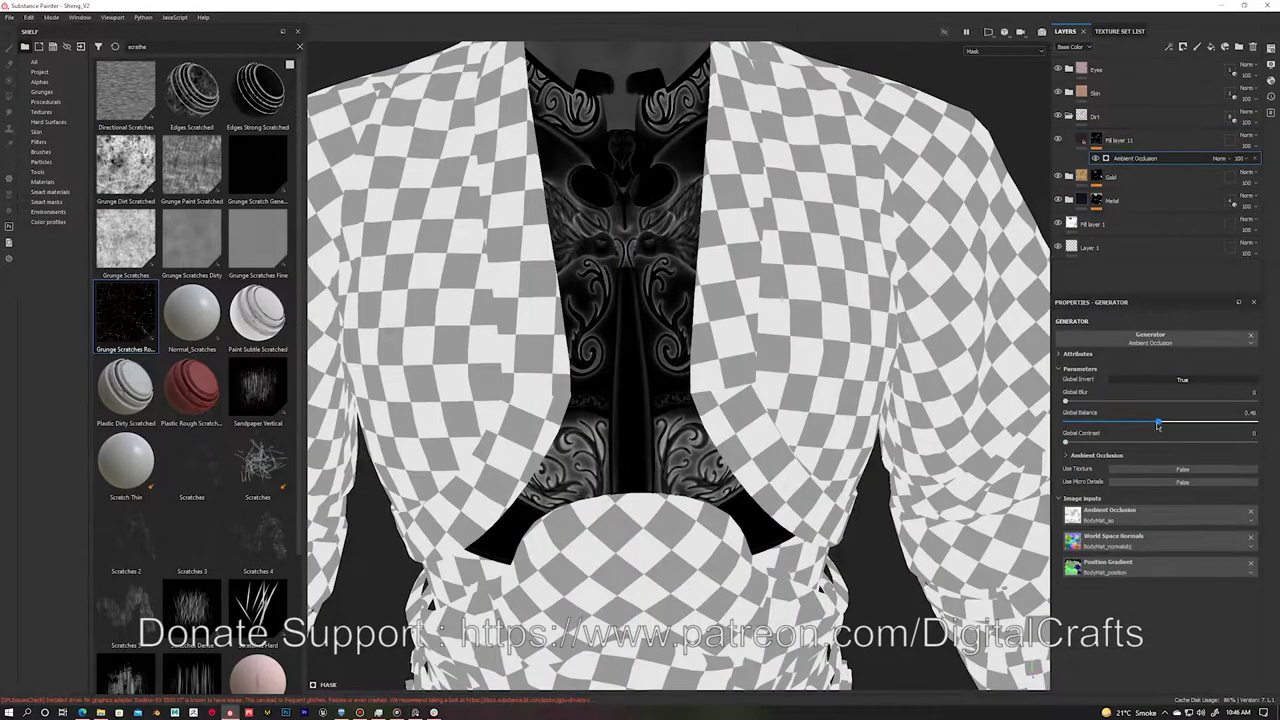
Step: Multiply a BnW Spots 1 fill over the Ambient Occlusion mask
{"action": "right_click", "coordinate": [1122, 145]}
{"action": "left_click", "coordinate": [1175, 470]}
{"action": "left_click_drag", "start_coordinate": [191, 240], "coordinate": [1150, 495]}
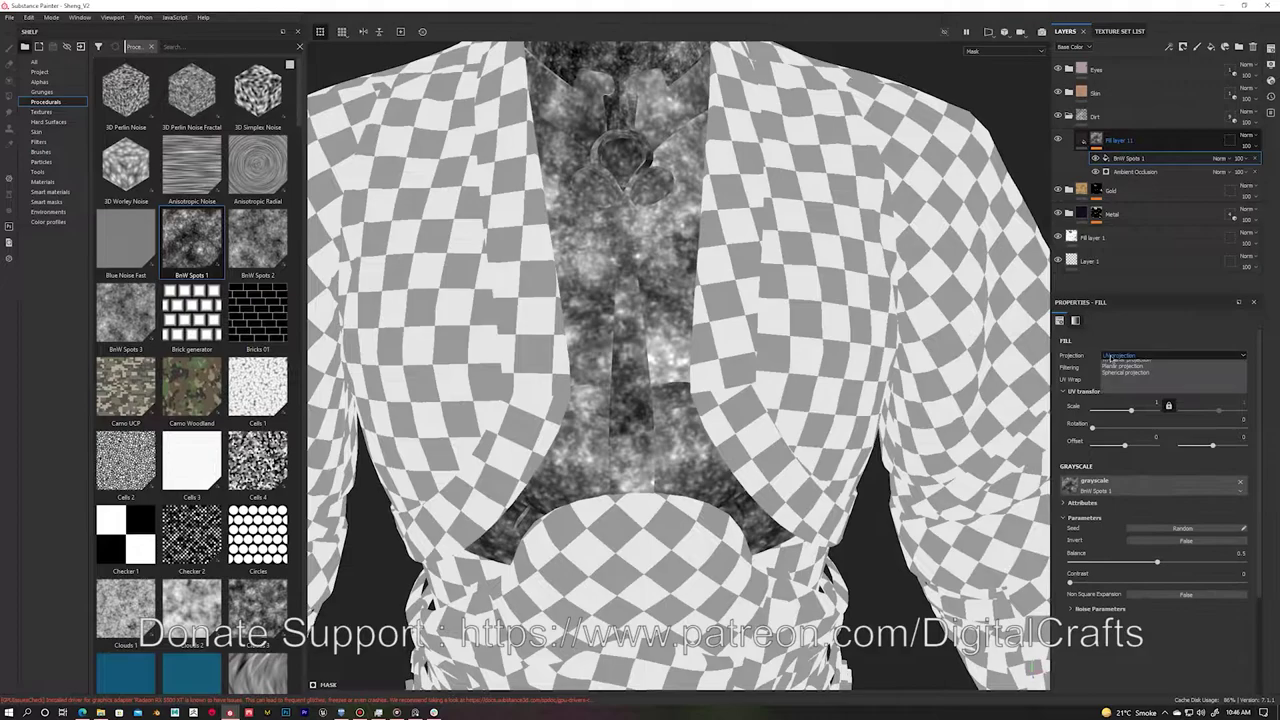
{"action": "left_click", "coordinate": [1220, 158]}
{"action": "left_click", "coordinate": [1238, 160]}
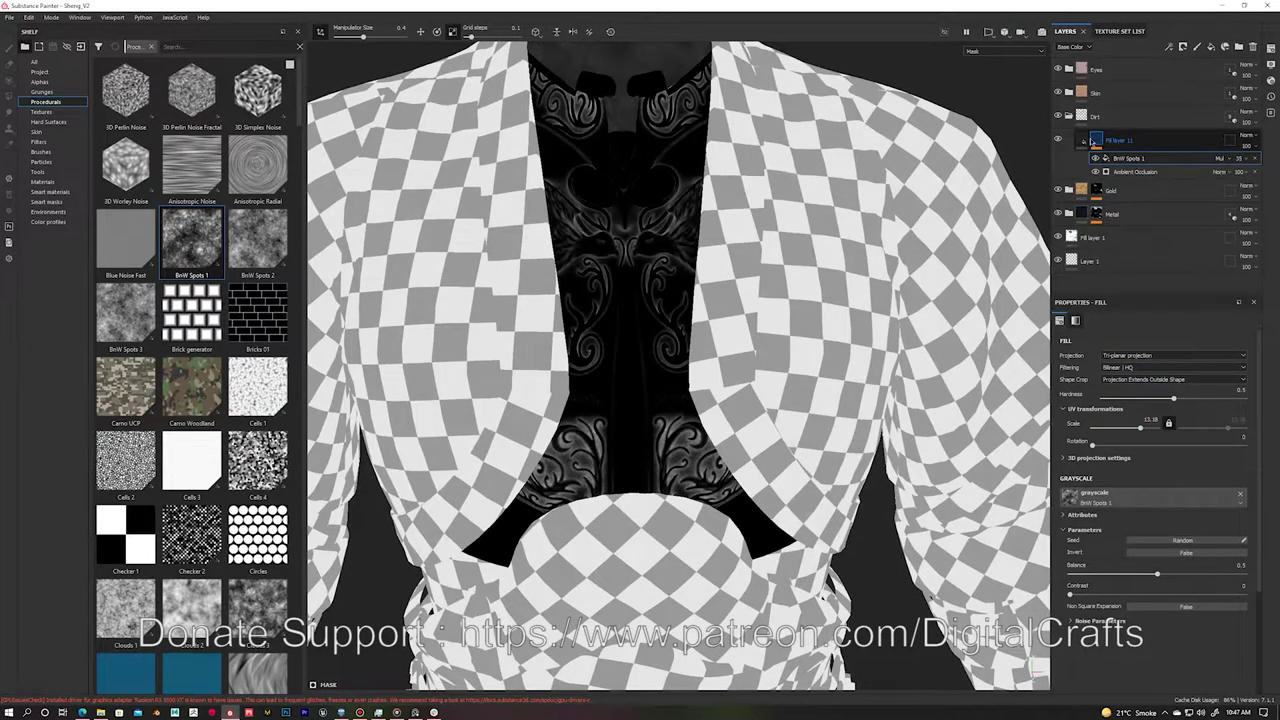
{"action": "left_click", "coordinate": [1083, 141]}
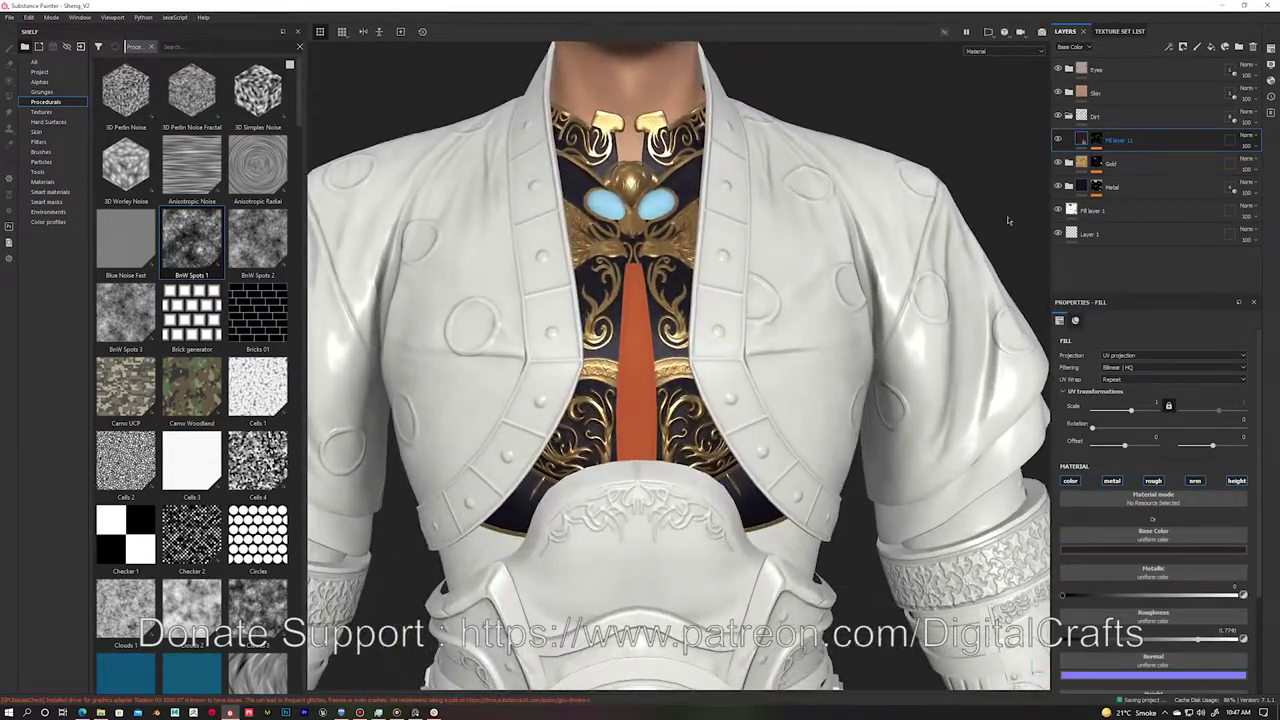
Step: Give the copied dirt layer's mask a Curvature generator and BnW Spots 2 noise
{"action": "right_click", "coordinate": [1122, 141]}
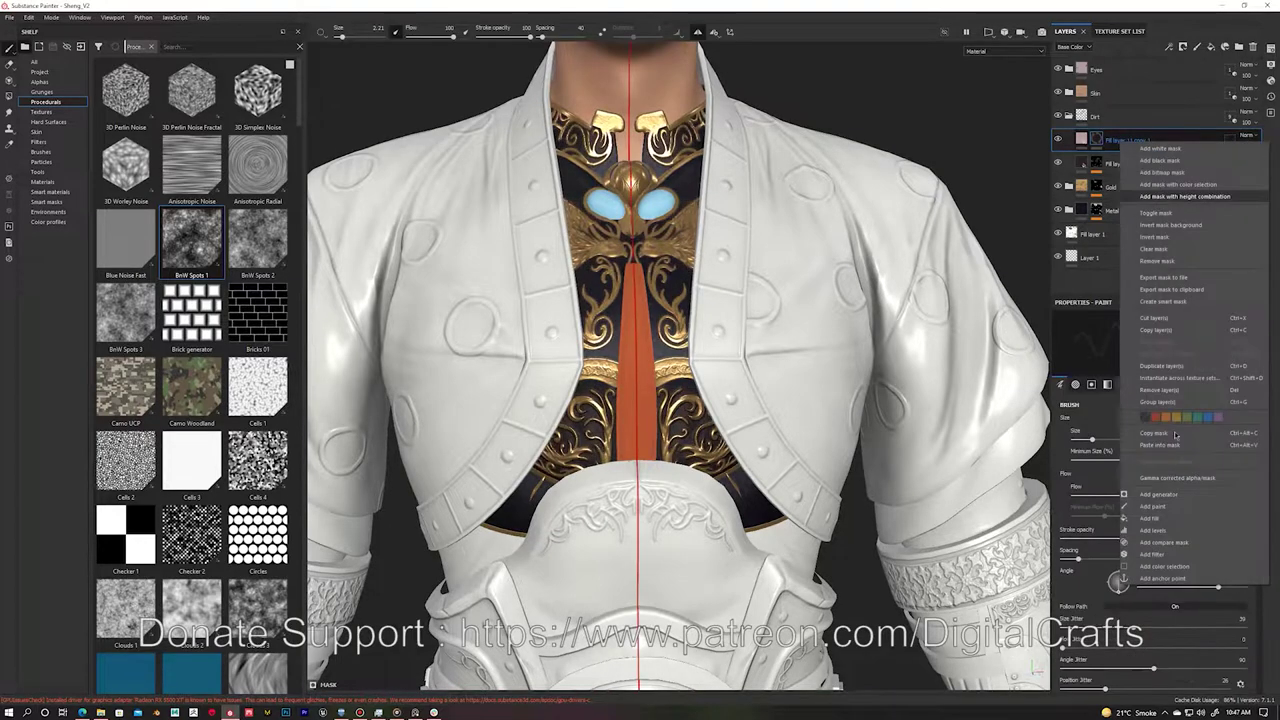
{"action": "left_click", "coordinate": [1150, 250]}
{"action": "left_click", "coordinate": [1150, 360]}
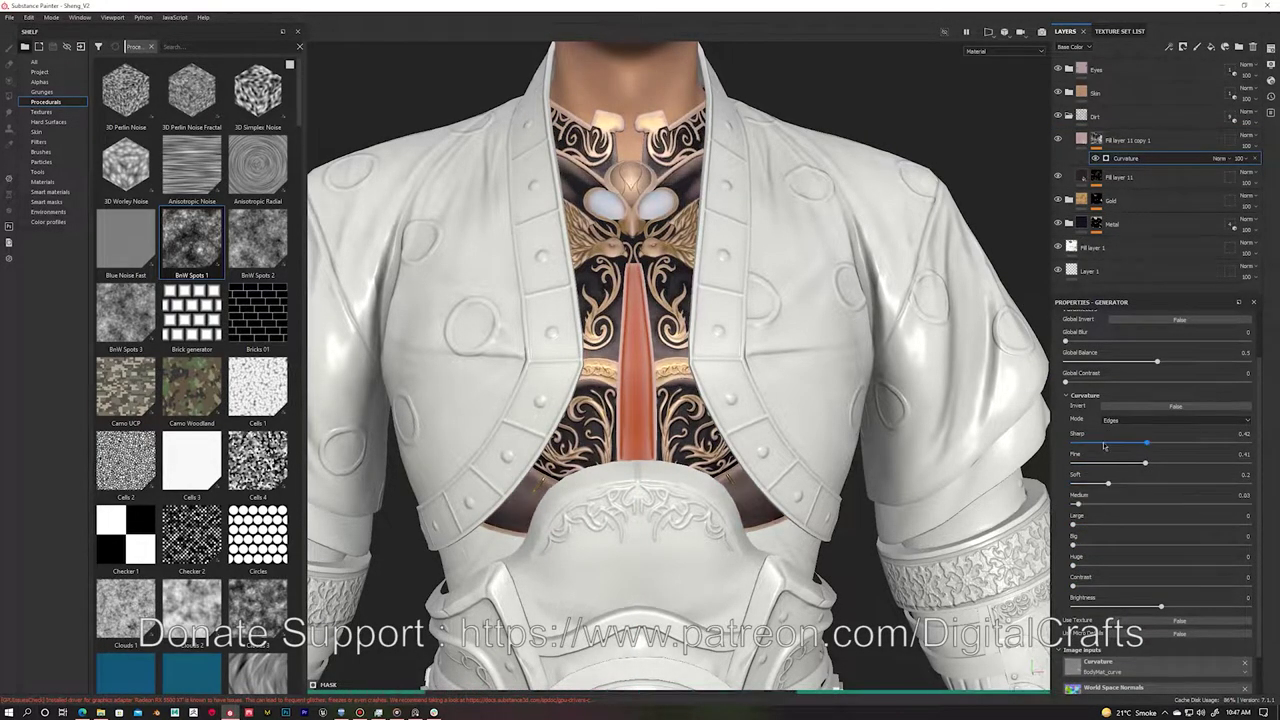
{"action": "left_click", "coordinate": [1081, 140]}
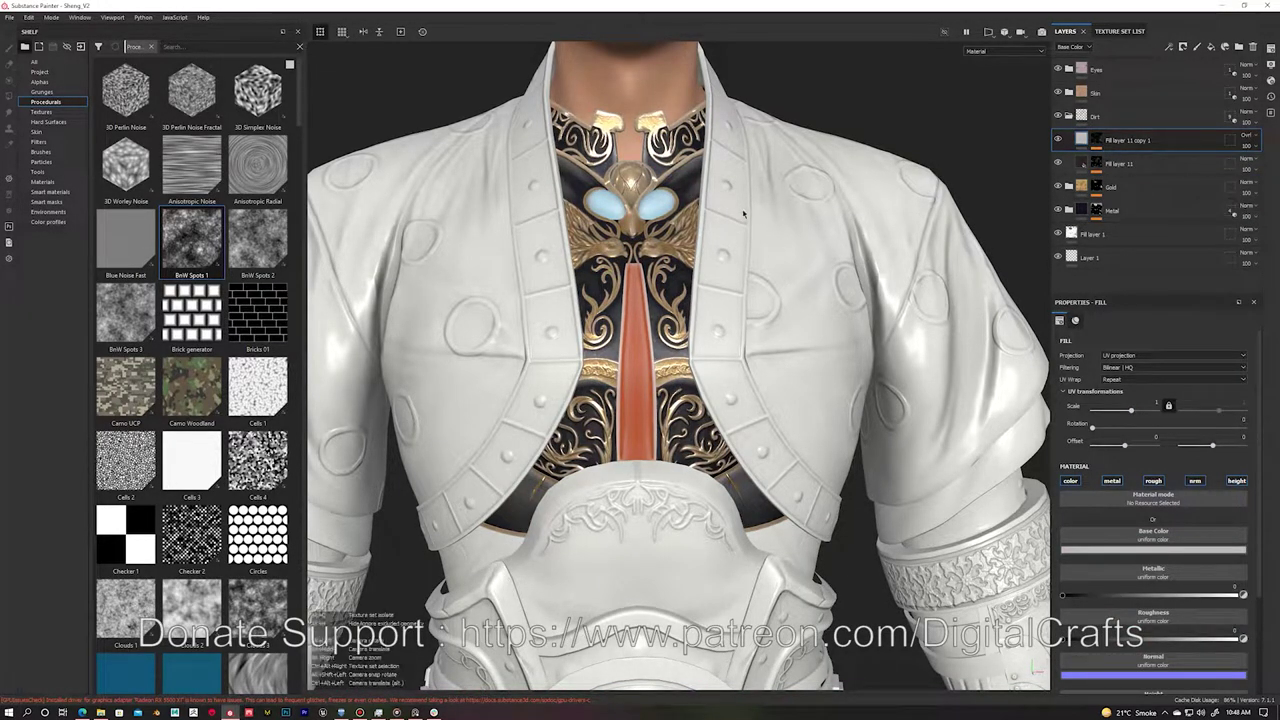
{"action": "scroll", "coordinate": [743, 213], "scroll_direction": "up", "scroll_amount": 2}
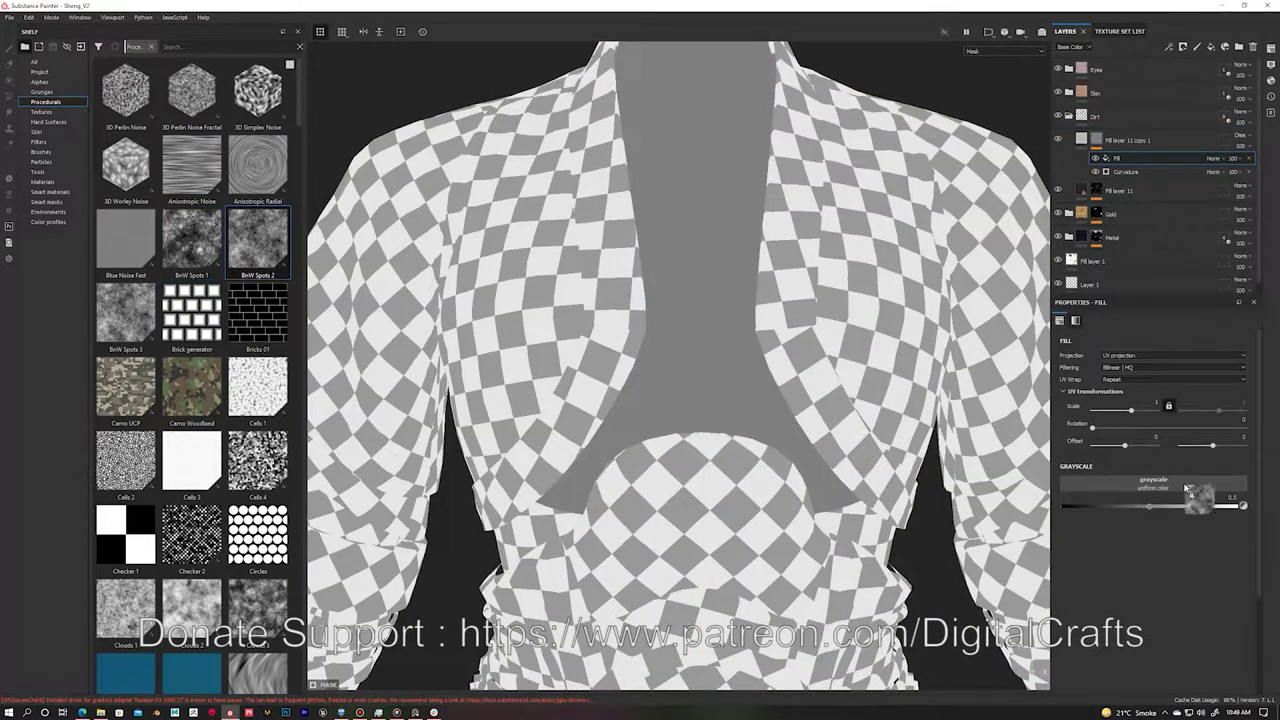
{"action": "left_click", "coordinate": [1215, 159]}
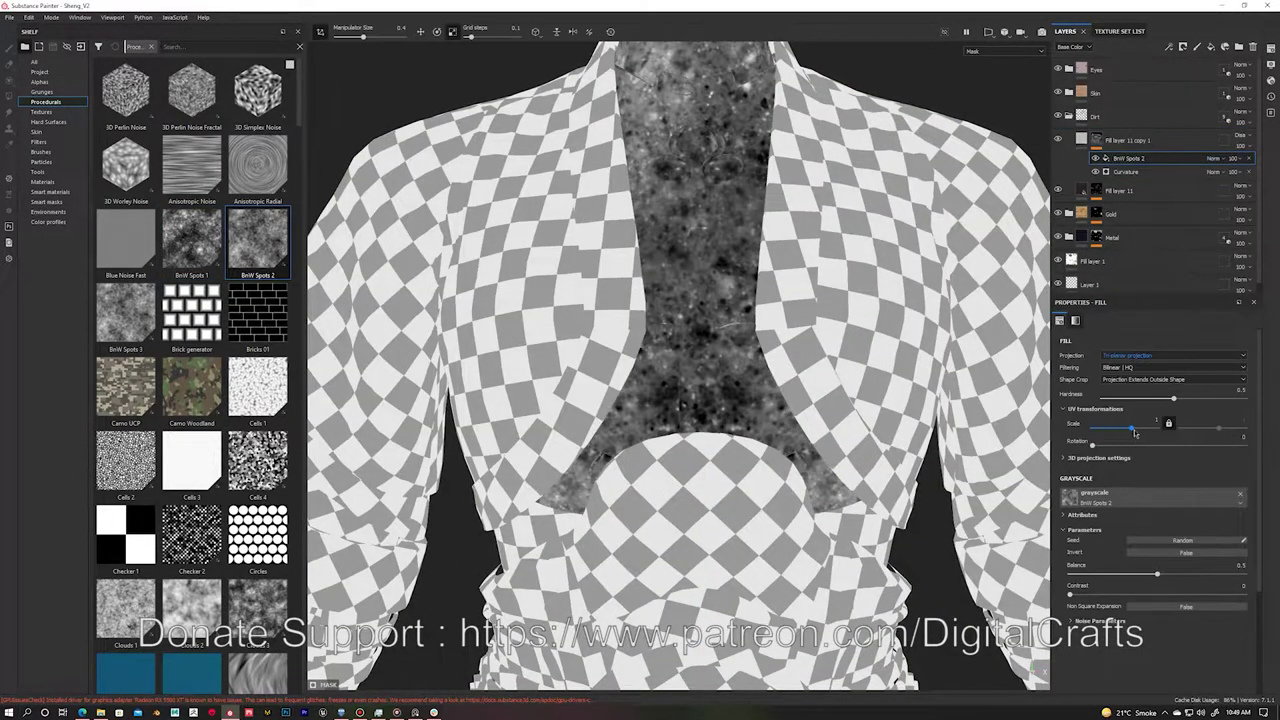
{"action": "left_click", "coordinate": [1080, 140]}
{"action": "scroll", "coordinate": [855, 243], "scroll_direction": "down", "scroll_amount": 3}
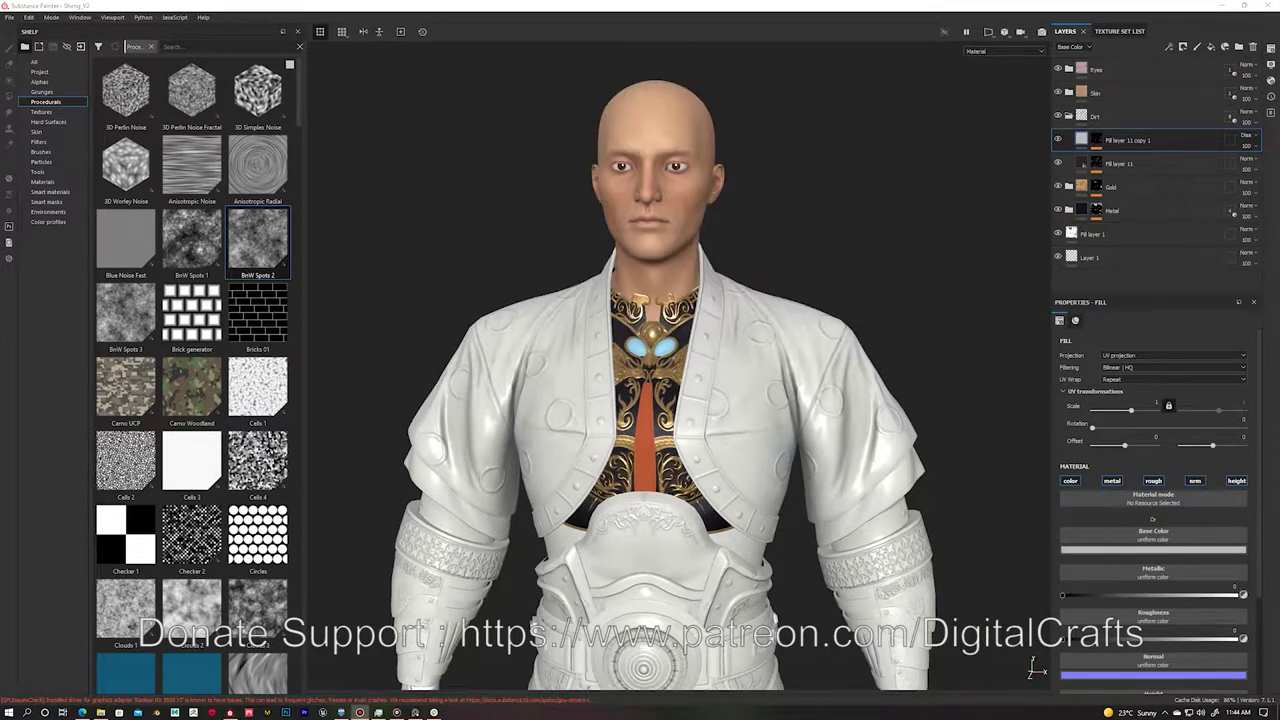
Step: Export the textures to the sourceimages output folder
{"action": "key", "text": "ctrl+shift+e"}
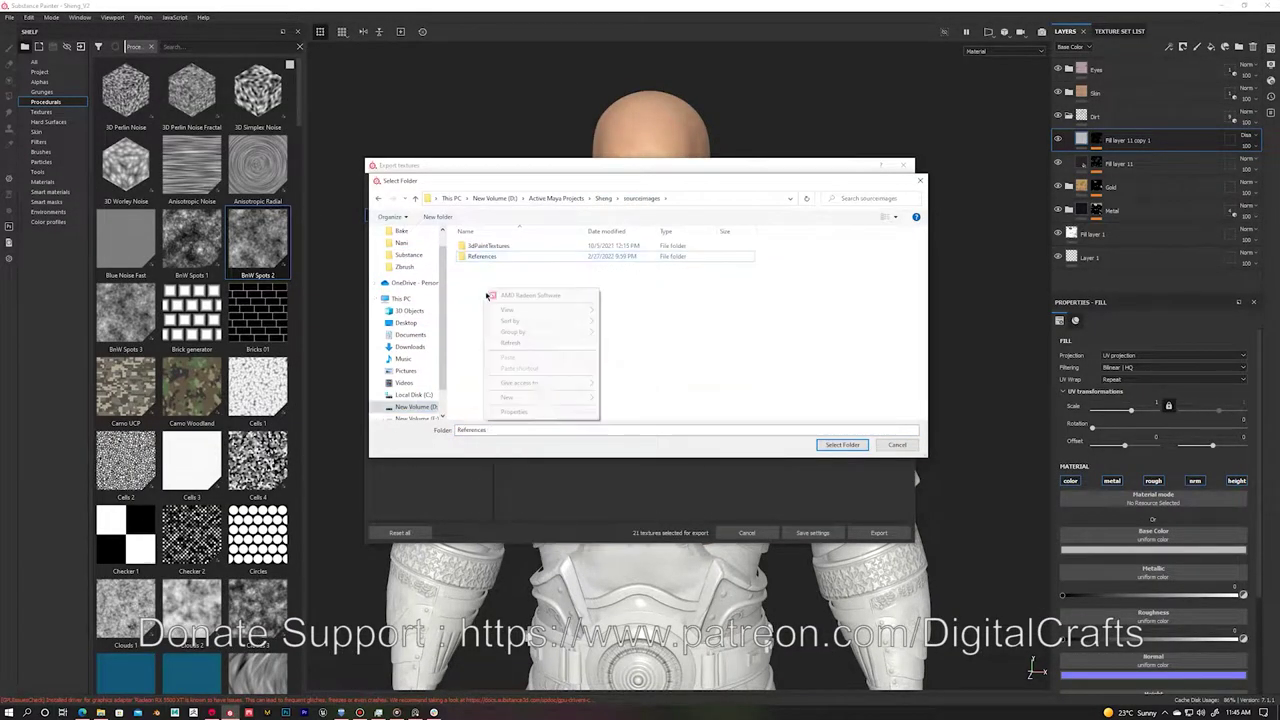
{"action": "left_click", "coordinate": [842, 444]}
{"action": "left_click", "coordinate": [878, 532]}
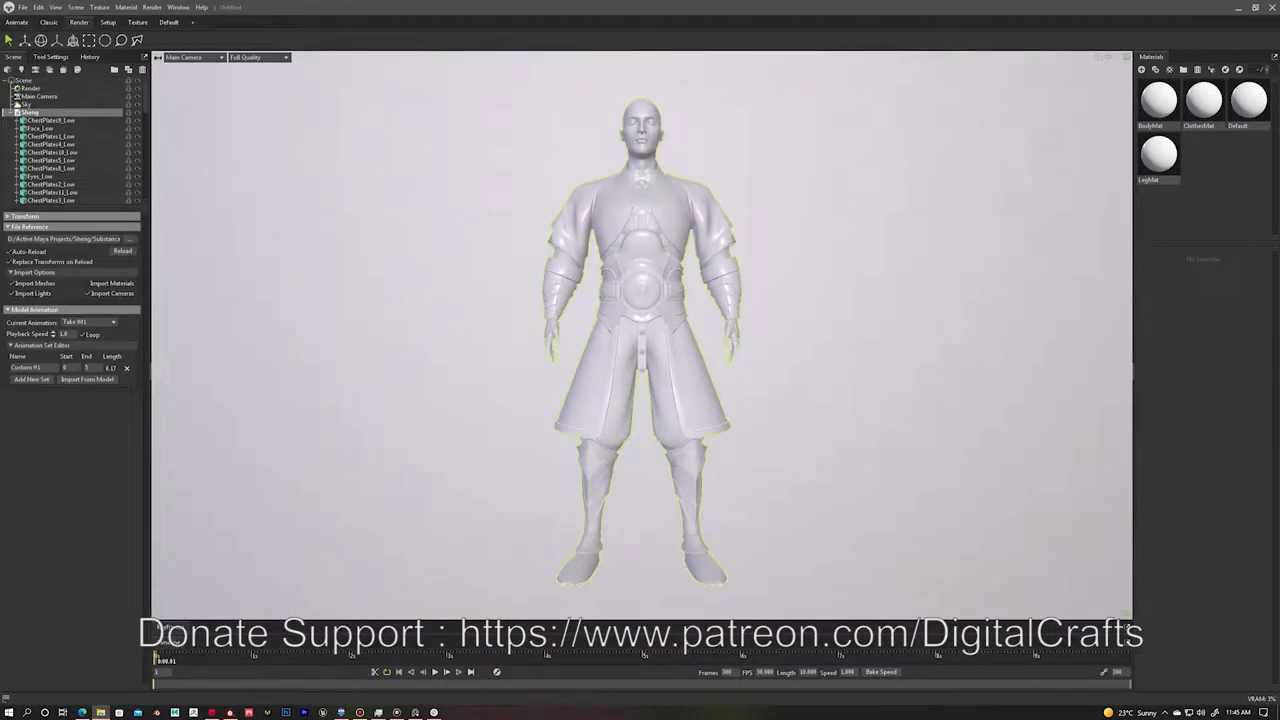
Step: Save the Marmoset scene as RenderScene.tbscene and start loading a texture map into BodyMat
{"action": "key", "text": "ctrl+s"}
{"action": "key", "text": "Return"}
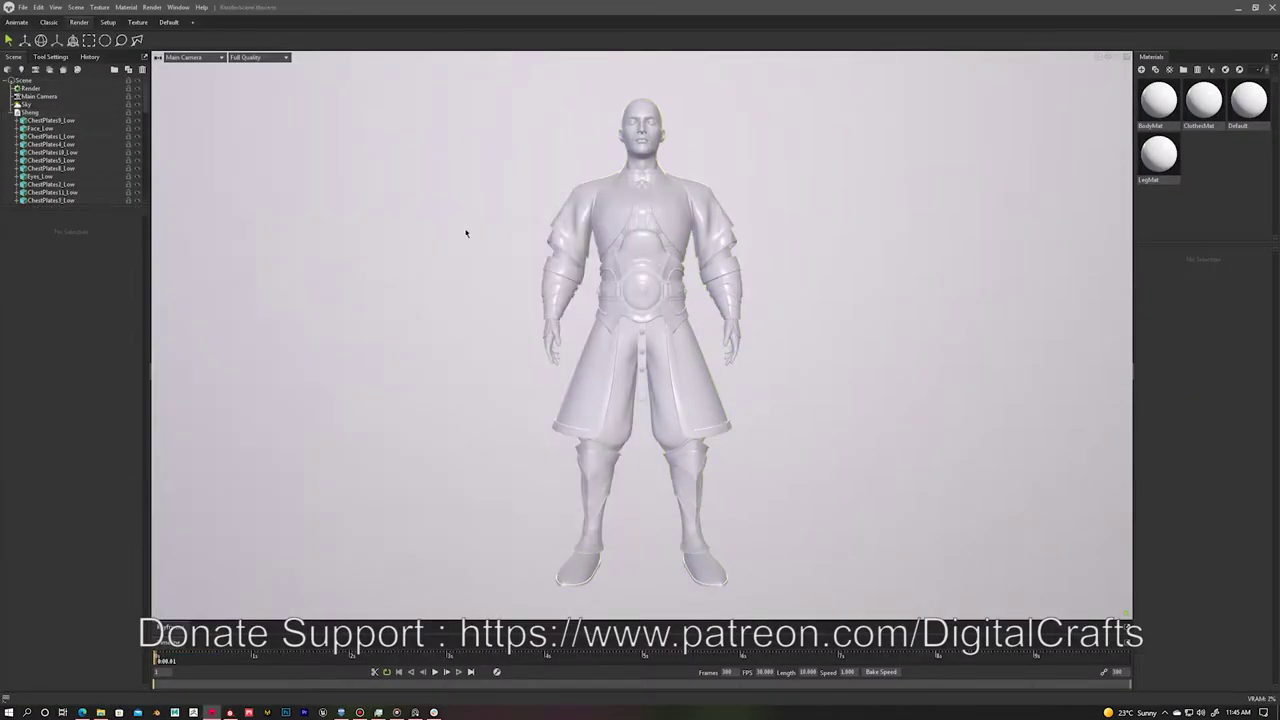
{"action": "scroll", "coordinate": [425, 272], "scroll_direction": "up", "scroll_amount": 5}
{"action": "scroll", "coordinate": [425, 272], "scroll_direction": "up", "scroll_amount": 3}
{"action": "scroll", "coordinate": [498, 233], "scroll_direction": "up", "scroll_amount": 3}
{"action": "left_click", "coordinate": [30, 88]}
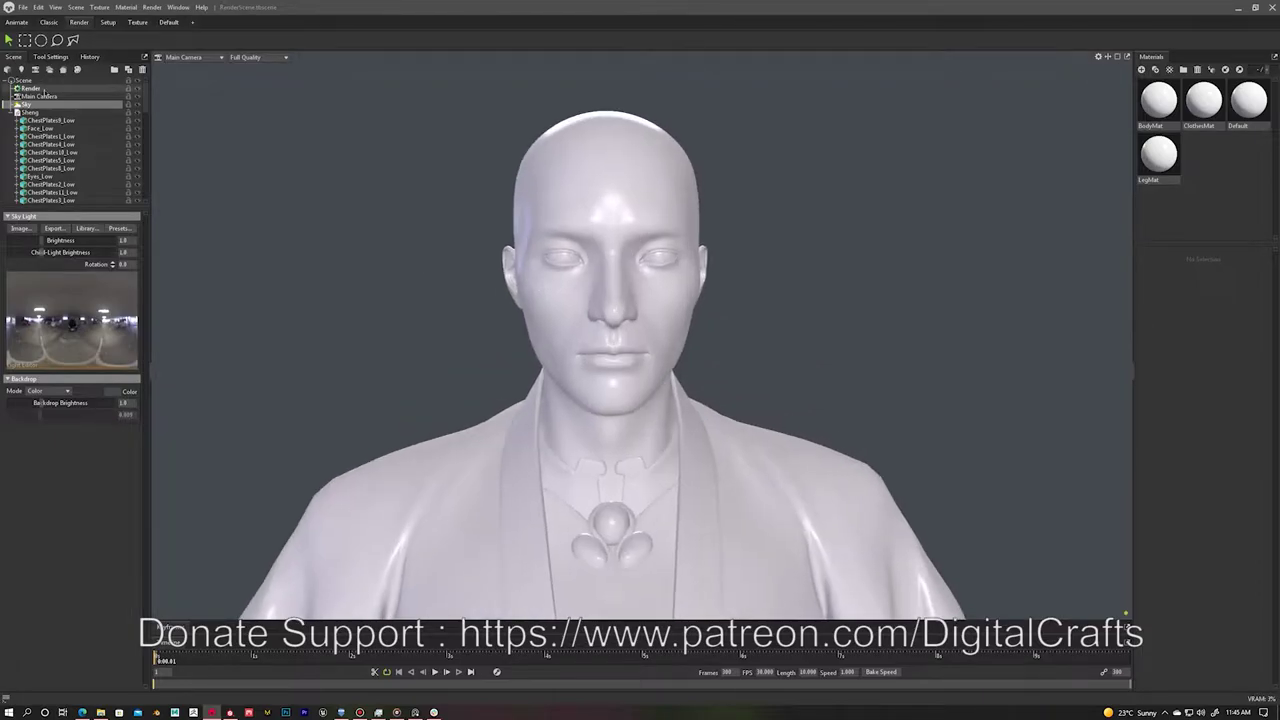
{"action": "left_click", "coordinate": [1159, 100]}
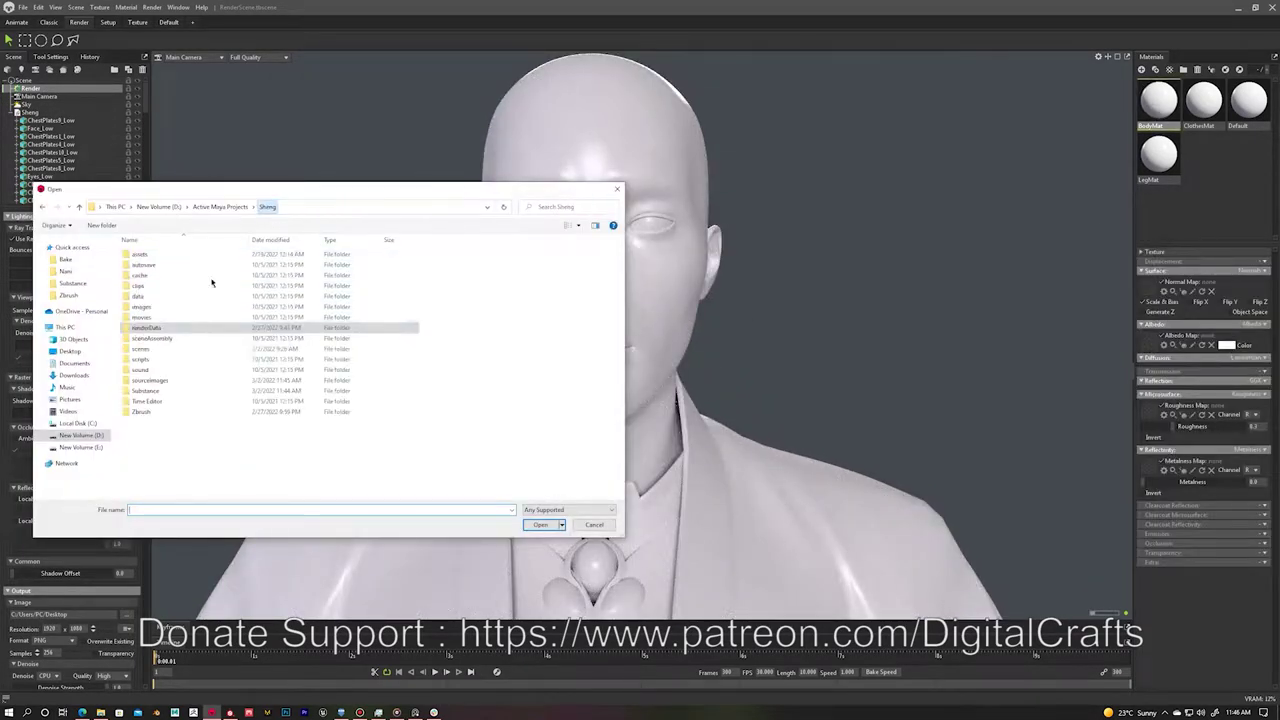
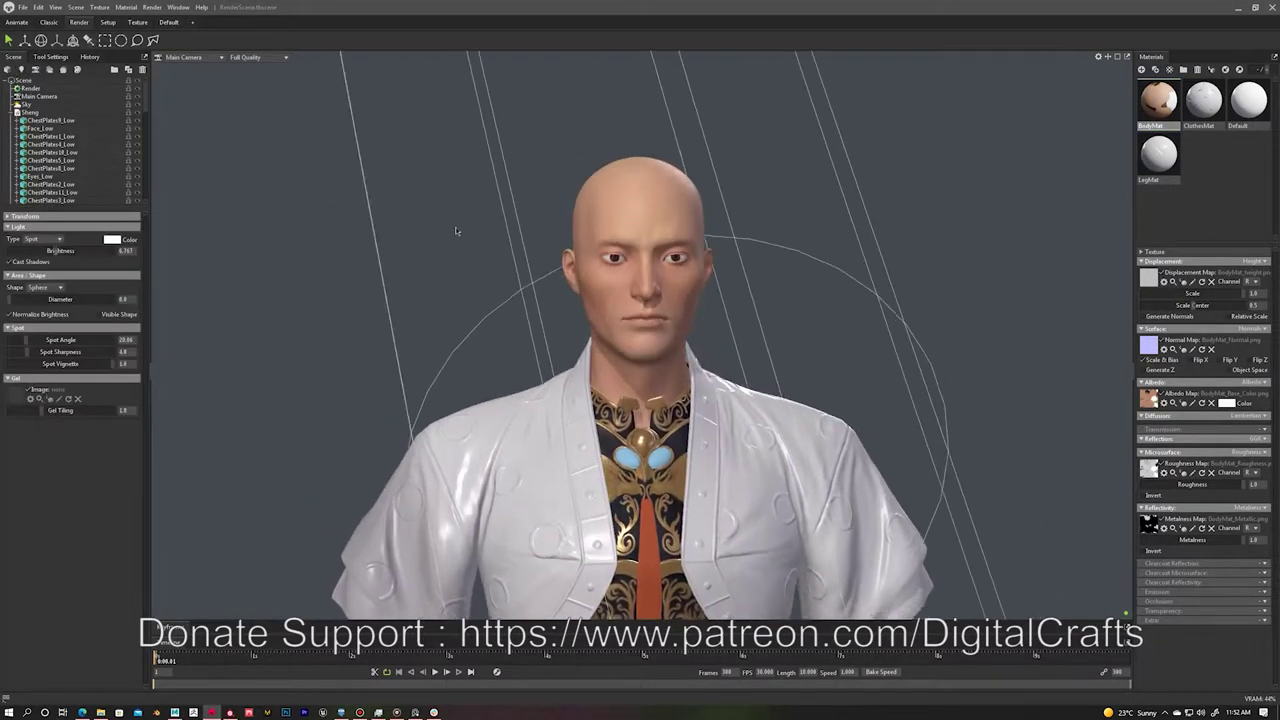
Step: Make the scene light an Omni light
{"action": "left_click", "coordinate": [38, 266]}
{"action": "scroll", "coordinate": [587, 264], "scroll_direction": "up", "scroll_amount": 5}
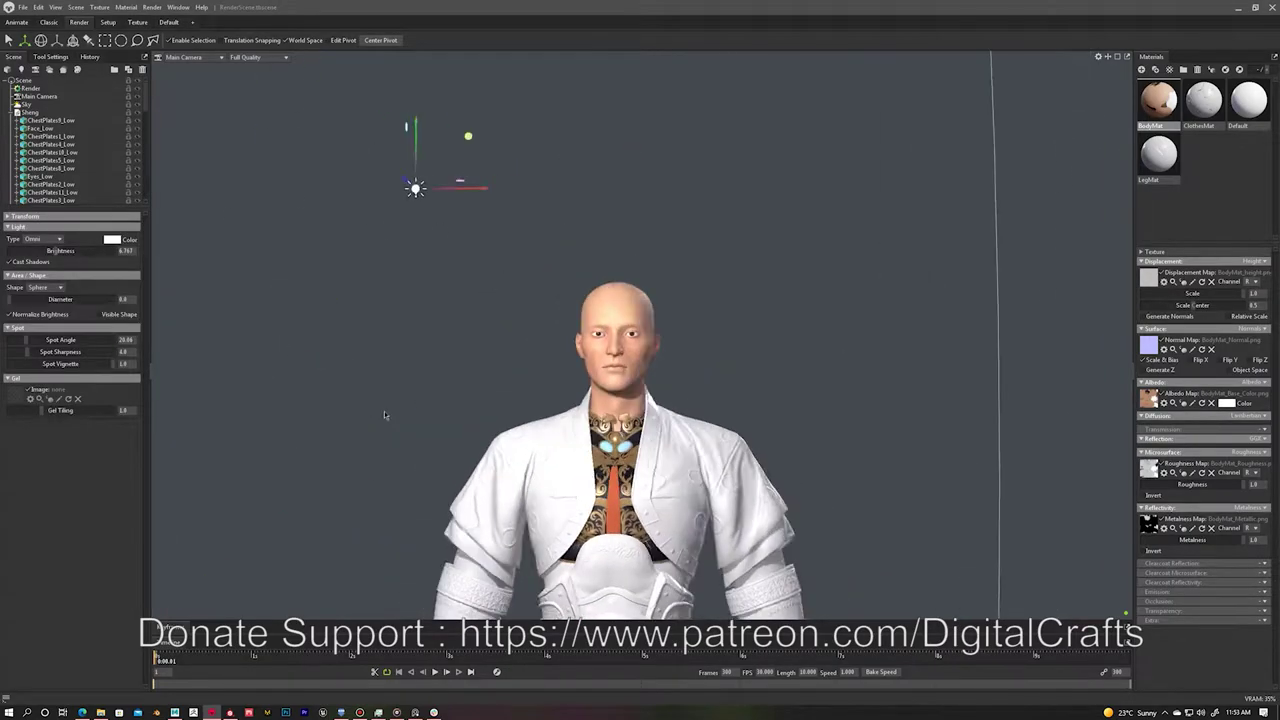
{"action": "scroll", "coordinate": [642, 412], "scroll_direction": "up", "scroll_amount": 5}
{"action": "scroll", "coordinate": [642, 412], "scroll_direction": "up", "scroll_amount": 3}
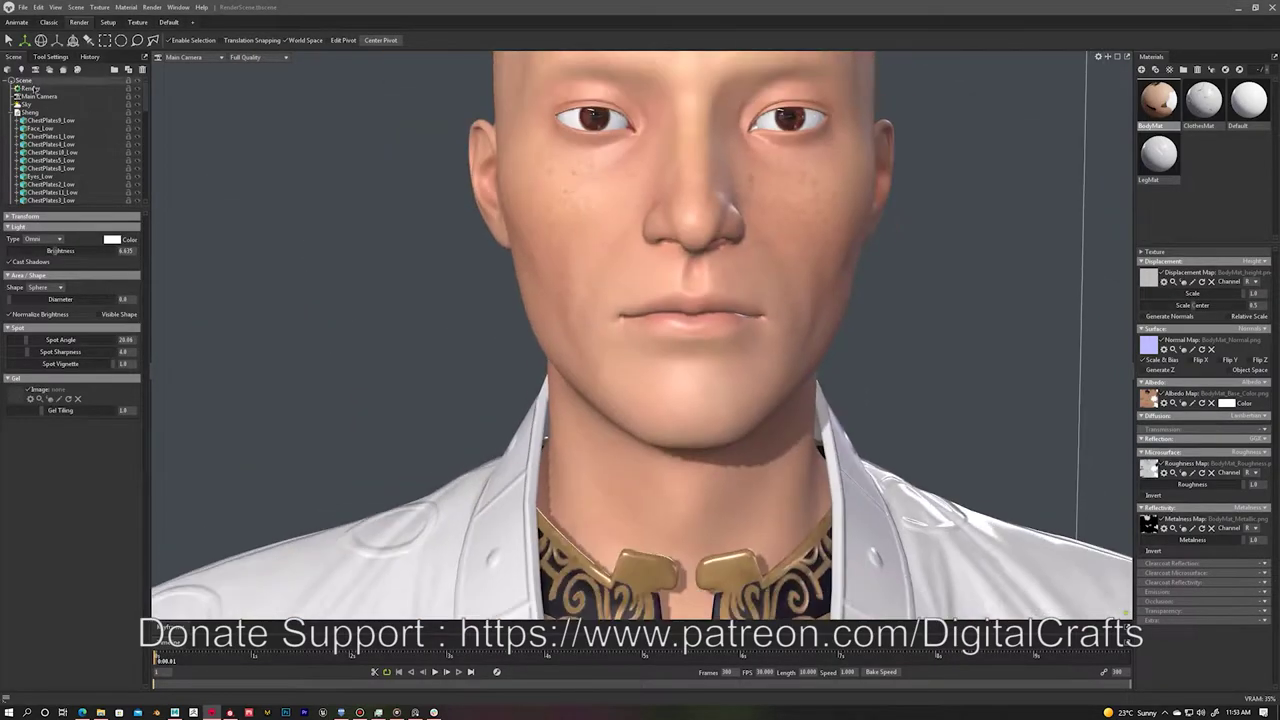
Step: Set the Sky backdrop to Blurred Sky and lower the sky light brightness
{"action": "left_click", "coordinate": [31, 88]}
{"action": "left_click", "coordinate": [26, 104]}
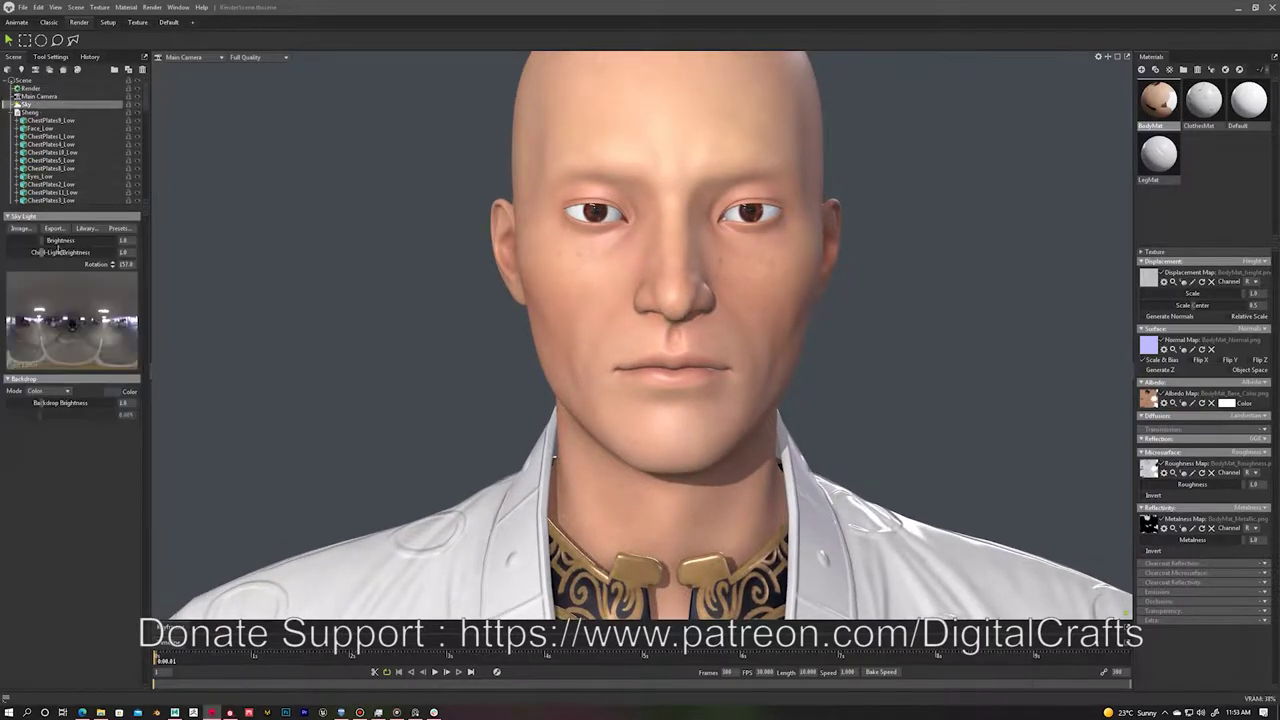
{"action": "left_click", "coordinate": [48, 418]}
{"action": "scroll", "coordinate": [330, 294], "scroll_direction": "down", "scroll_amount": 3}
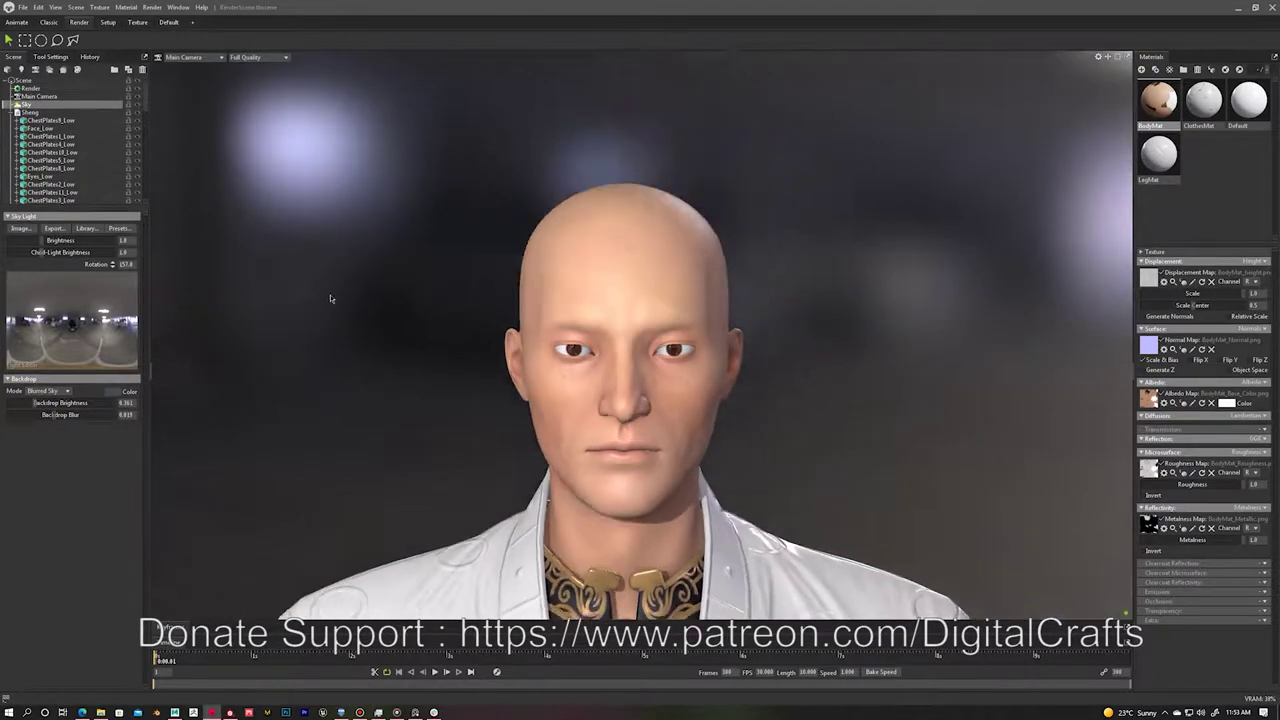
{"action": "left_click_drag", "start_coordinate": [60, 240], "coordinate": [33, 240]}
{"action": "scroll", "coordinate": [511, 168], "scroll_direction": "up", "scroll_amount": 2}
{"action": "scroll", "coordinate": [511, 168], "scroll_direction": "down", "scroll_amount": 5}
{"action": "scroll", "coordinate": [511, 168], "scroll_direction": "up", "scroll_amount": 5}
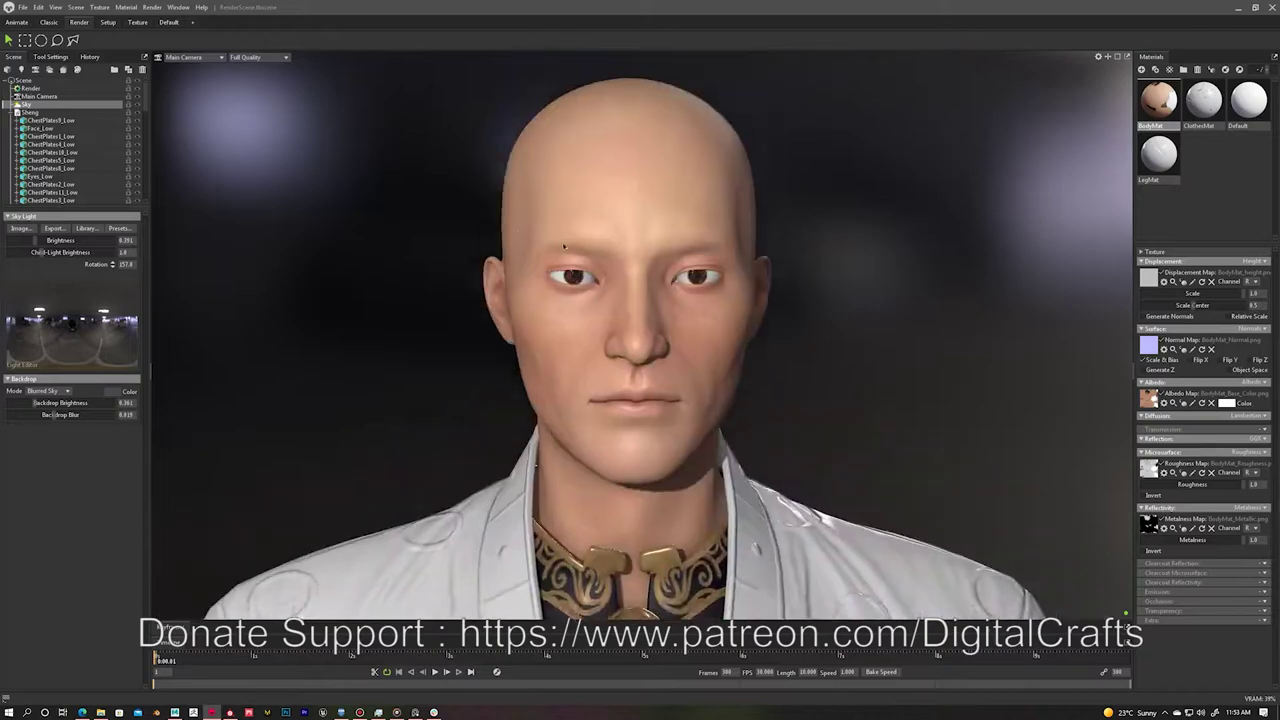
{"action": "scroll", "coordinate": [511, 168], "scroll_direction": "up", "scroll_amount": 1}
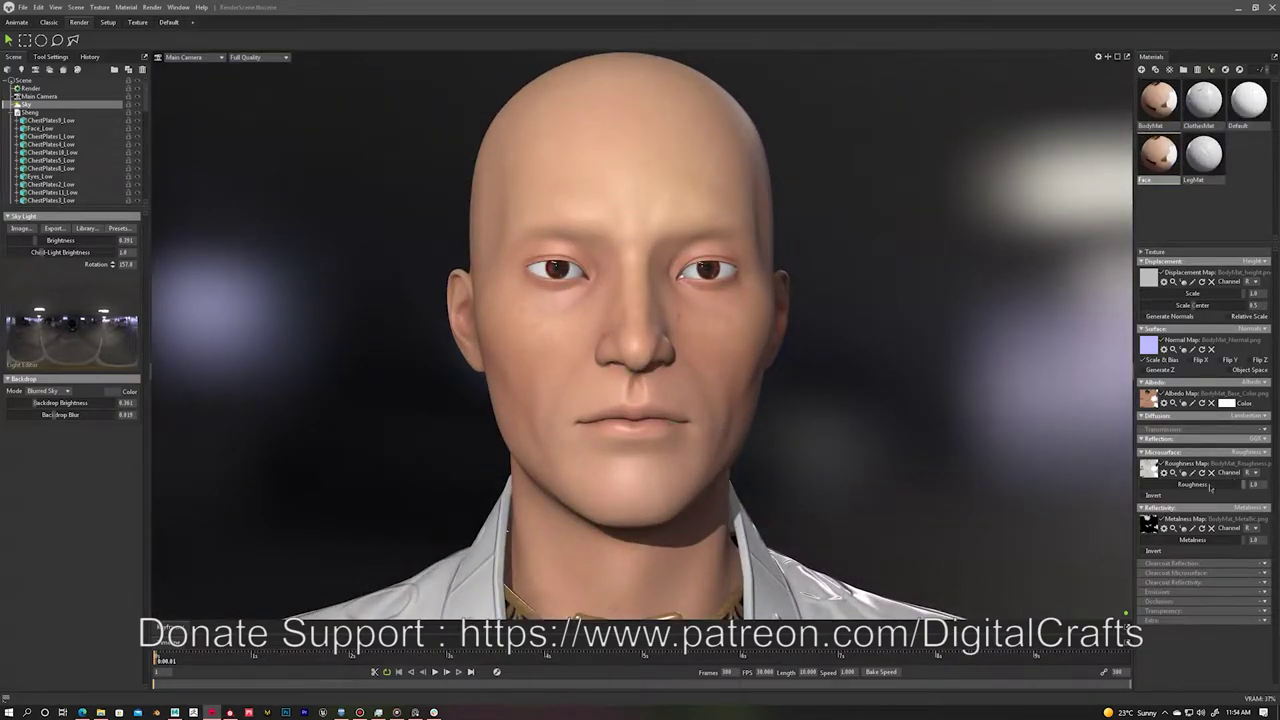
Step: Show the Face material's Transmission settings for subsurface scattering
{"action": "left_click", "coordinate": [1162, 429]}
{"action": "scroll", "coordinate": [814, 386], "scroll_direction": "up", "scroll_amount": 1}
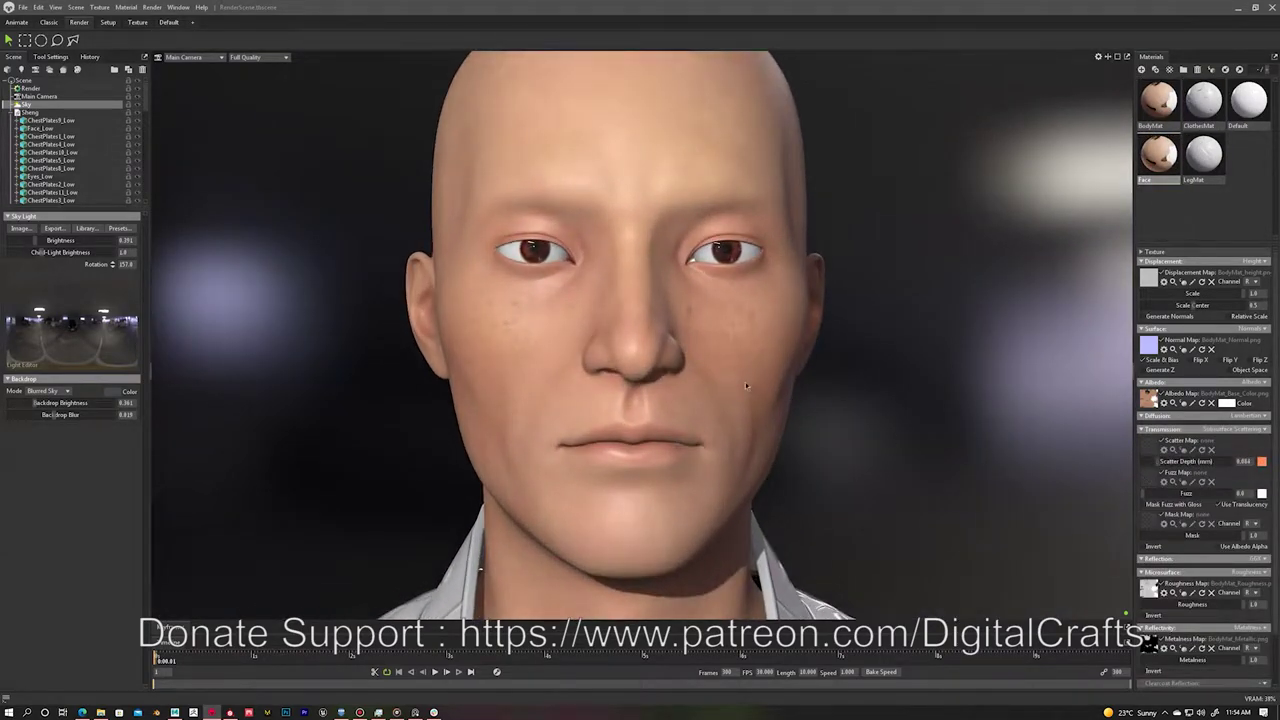
{"action": "scroll", "coordinate": [789, 398], "scroll_direction": "down", "scroll_amount": 1}
{"action": "left_click", "coordinate": [30, 88]}
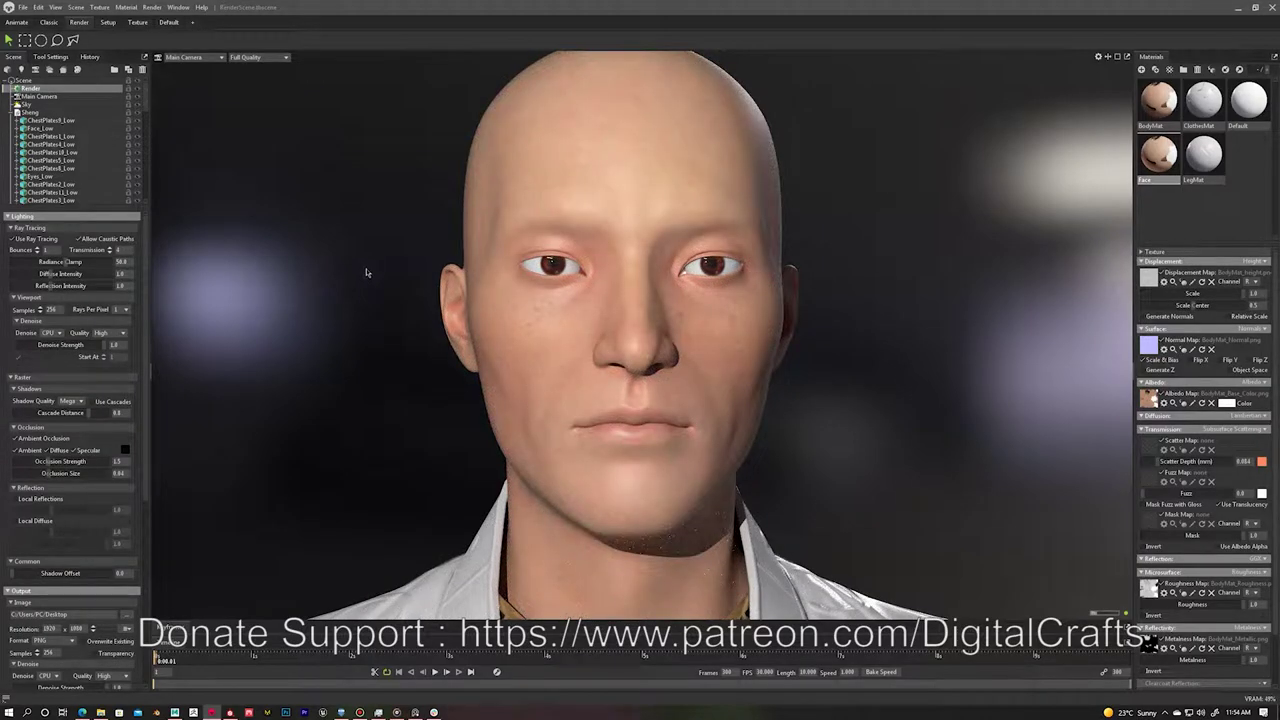
Step: Toggle the Face material's Transmission to None and back to Subsurface Scattering
{"action": "left_click_drag", "start_coordinate": [464, 313], "coordinate": [441, 310]}
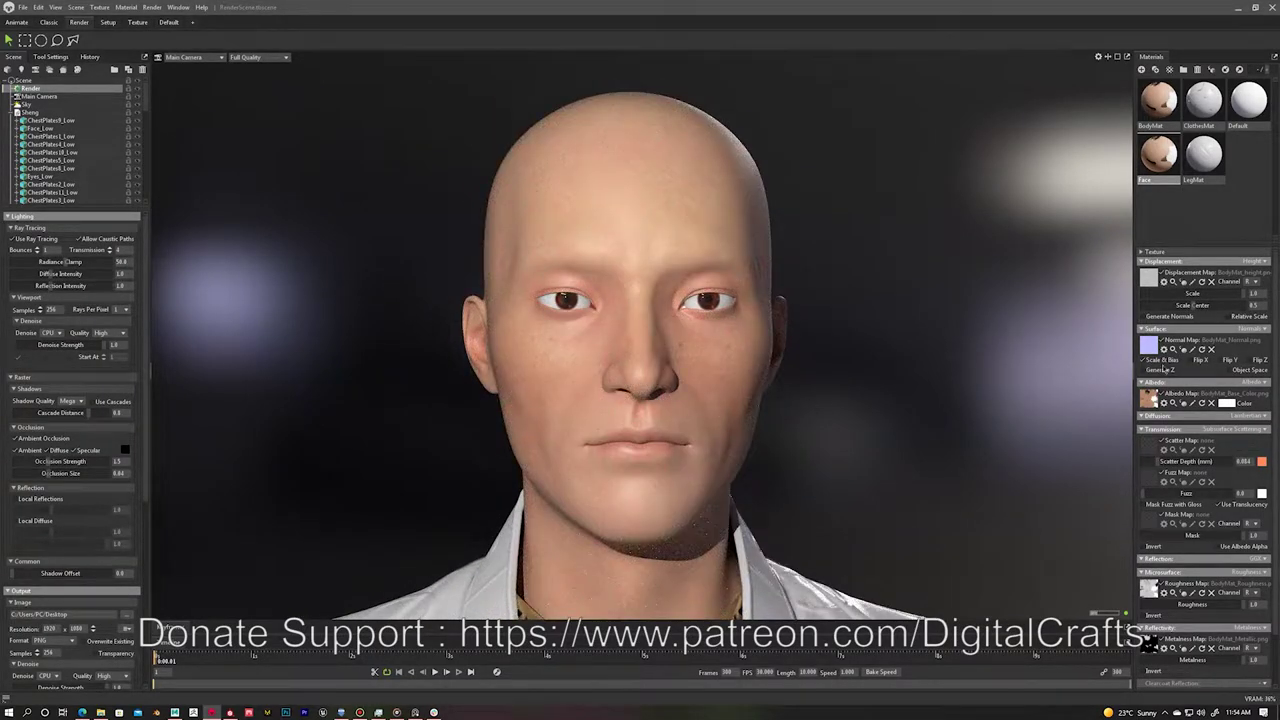
{"action": "left_click", "coordinate": [1232, 439]}
{"action": "left_click", "coordinate": [1229, 460]}
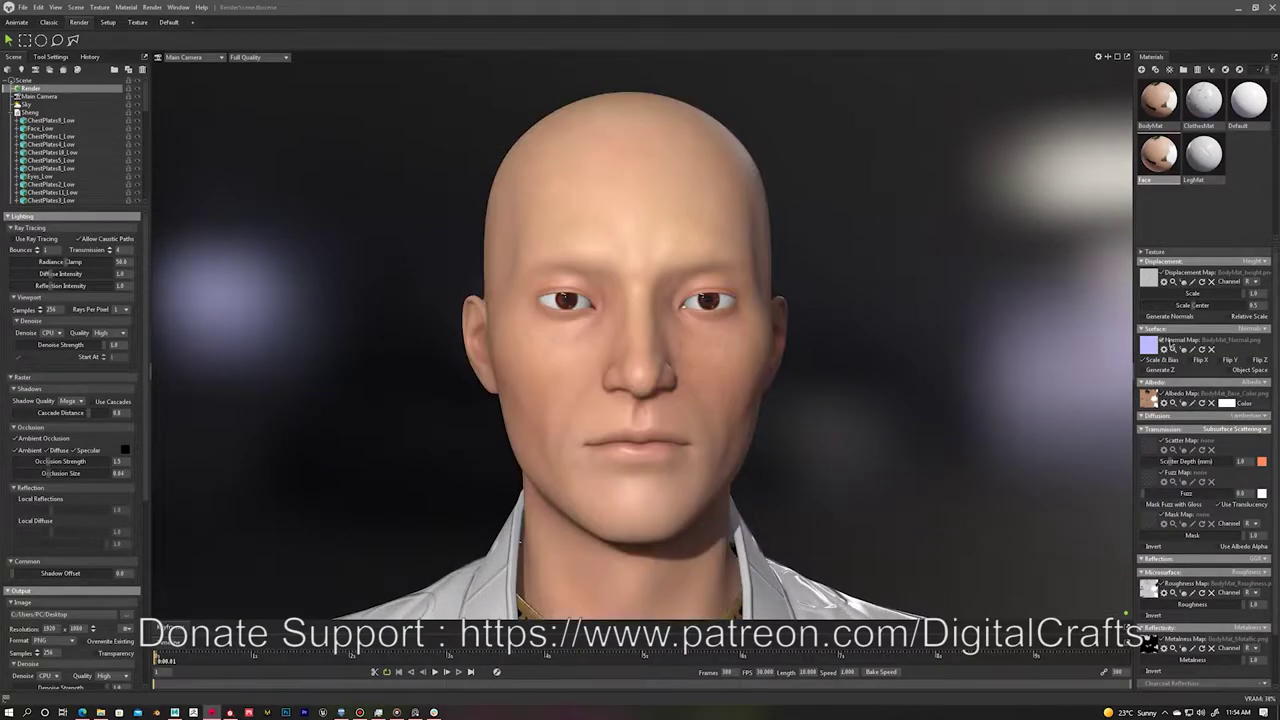
Step: Load BodyMat_Normal_OpenGL.png as the Face normal map and re-enable ray tracing
{"action": "left_click", "coordinate": [1164, 342]}
{"action": "double_click", "coordinate": [168, 380]}
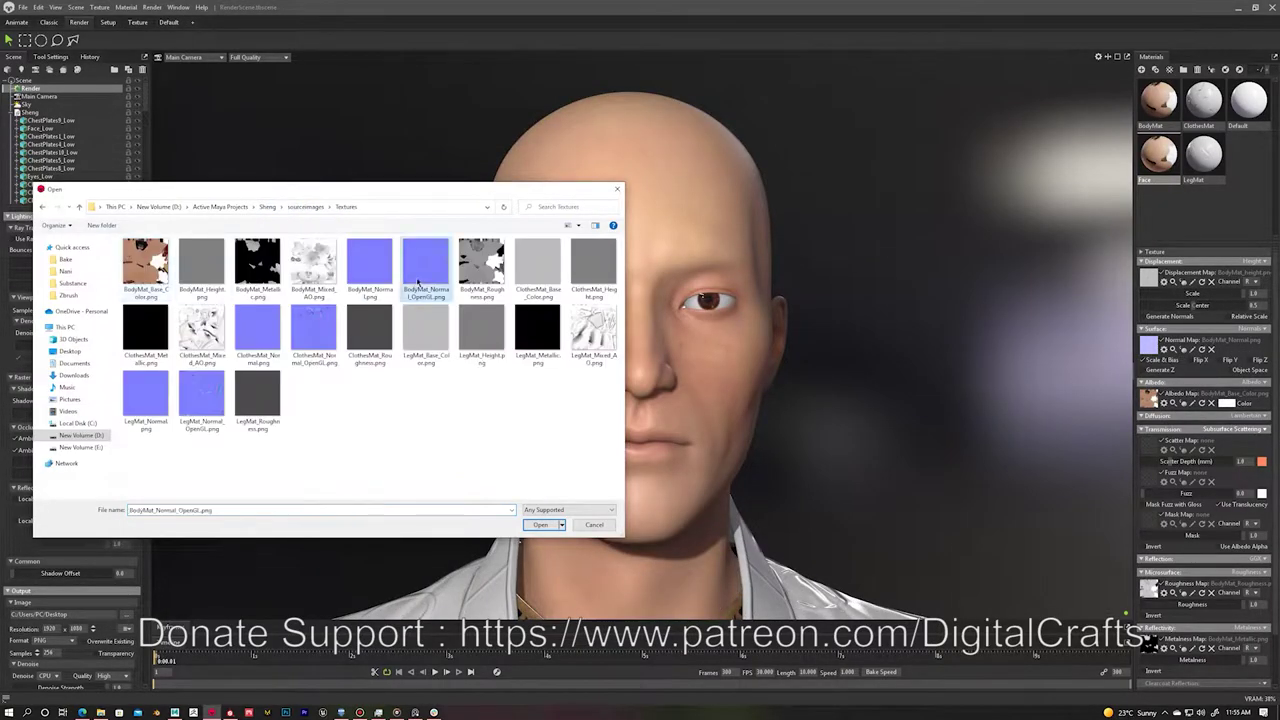
{"action": "double_click", "coordinate": [418, 288]}
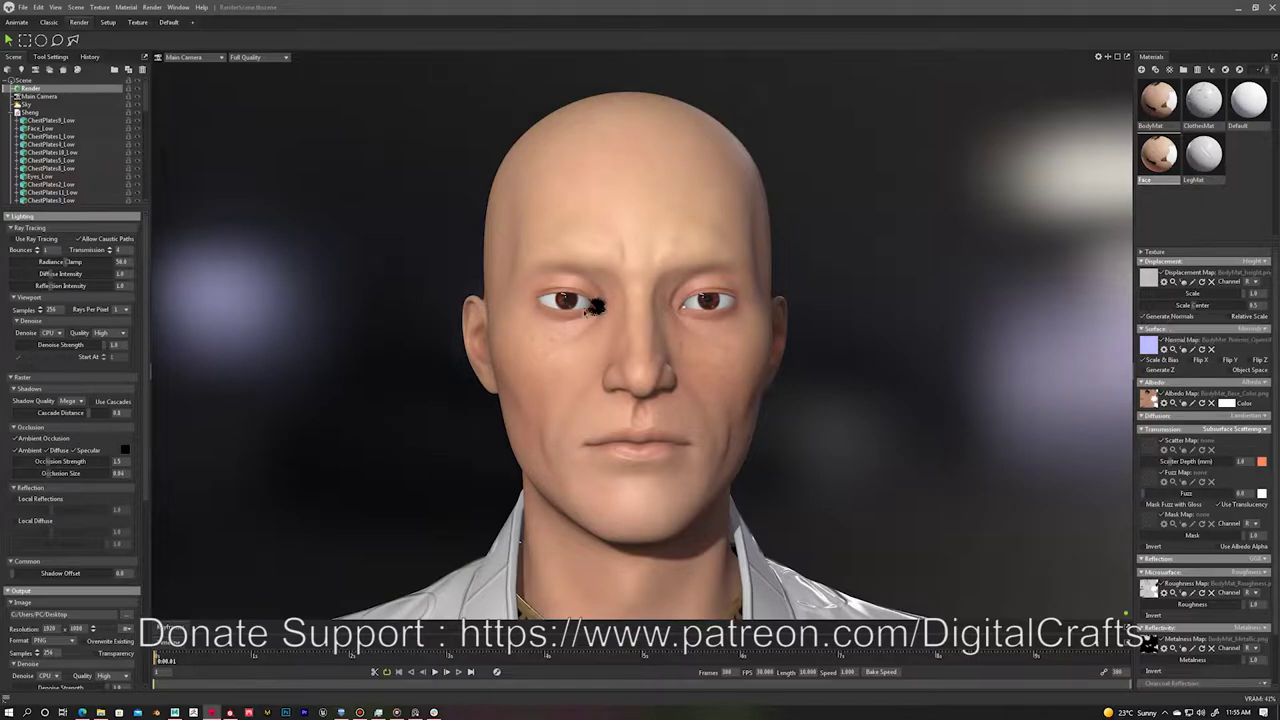
{"action": "left_click", "coordinate": [16, 240]}
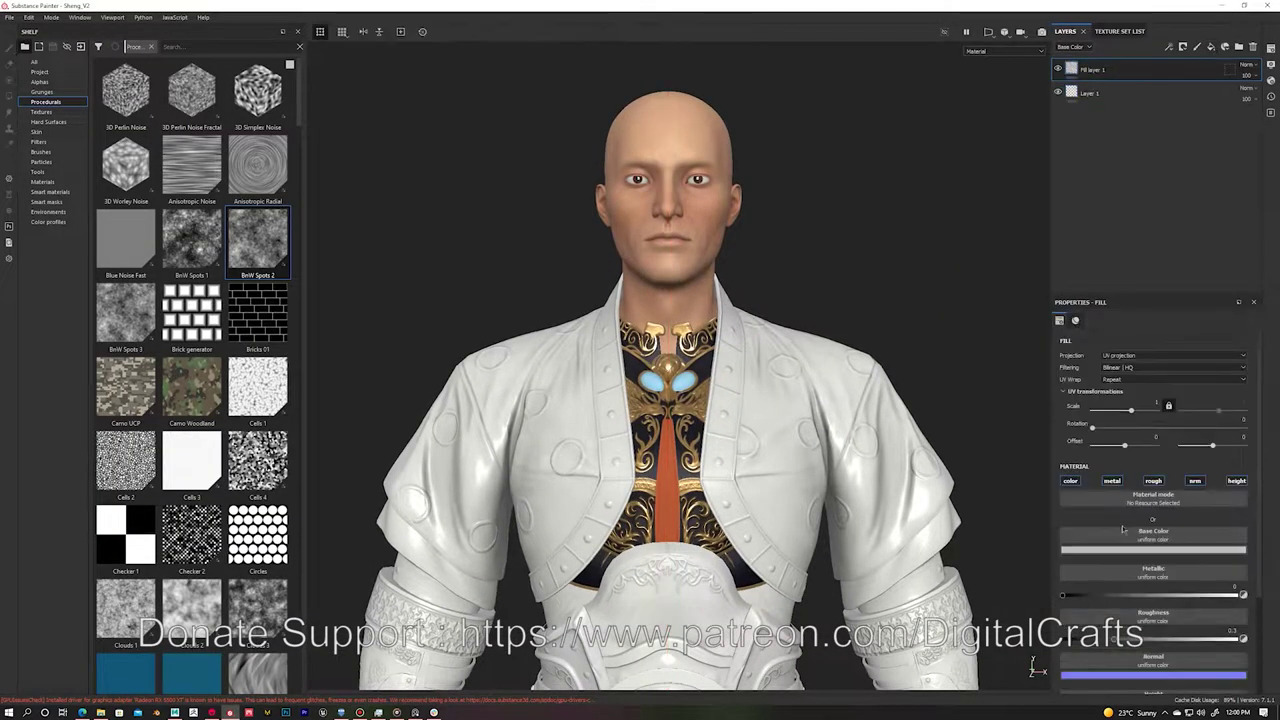
Step: Apply ClothesMat_vertexcolor as base colour, move Fill layer 2 into Shirt, and darken its green
{"action": "left_click", "coordinate": [41, 111]}
{"action": "left_click_drag", "start_coordinate": [192, 285], "coordinate": [1153, 537]}
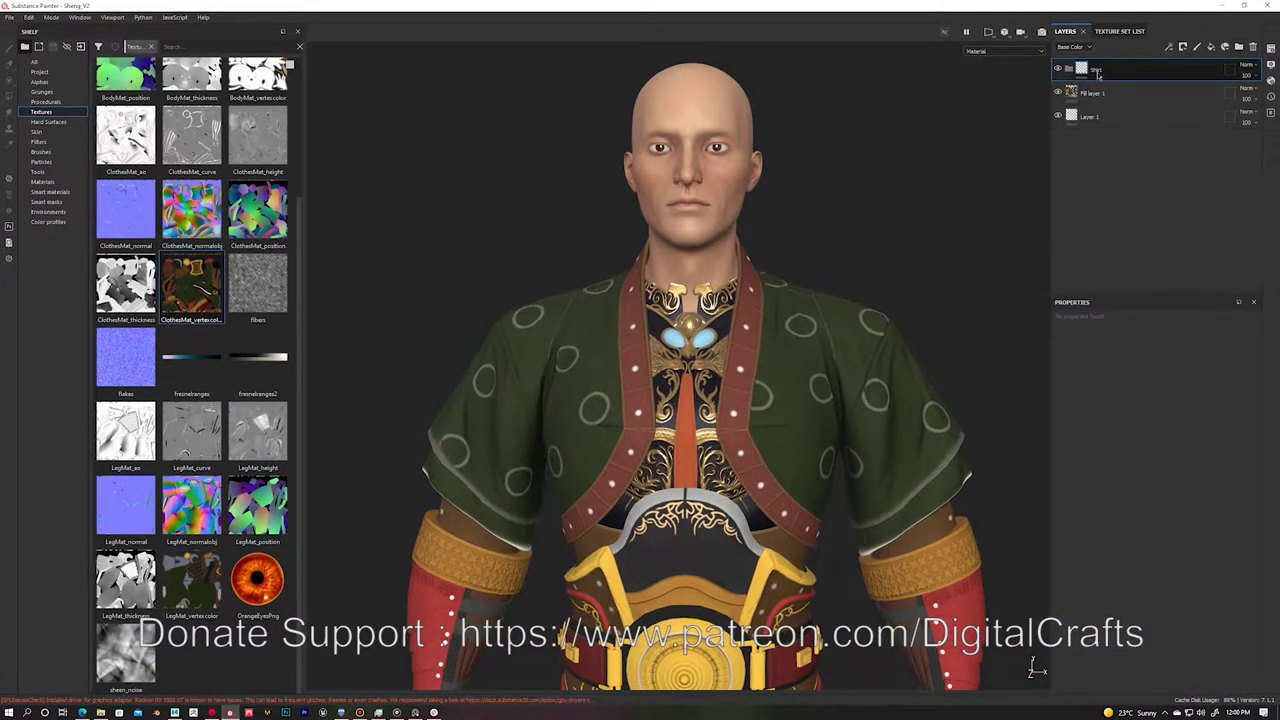
{"action": "left_click_drag", "start_coordinate": [1103, 90], "coordinate": [1075, 100]}
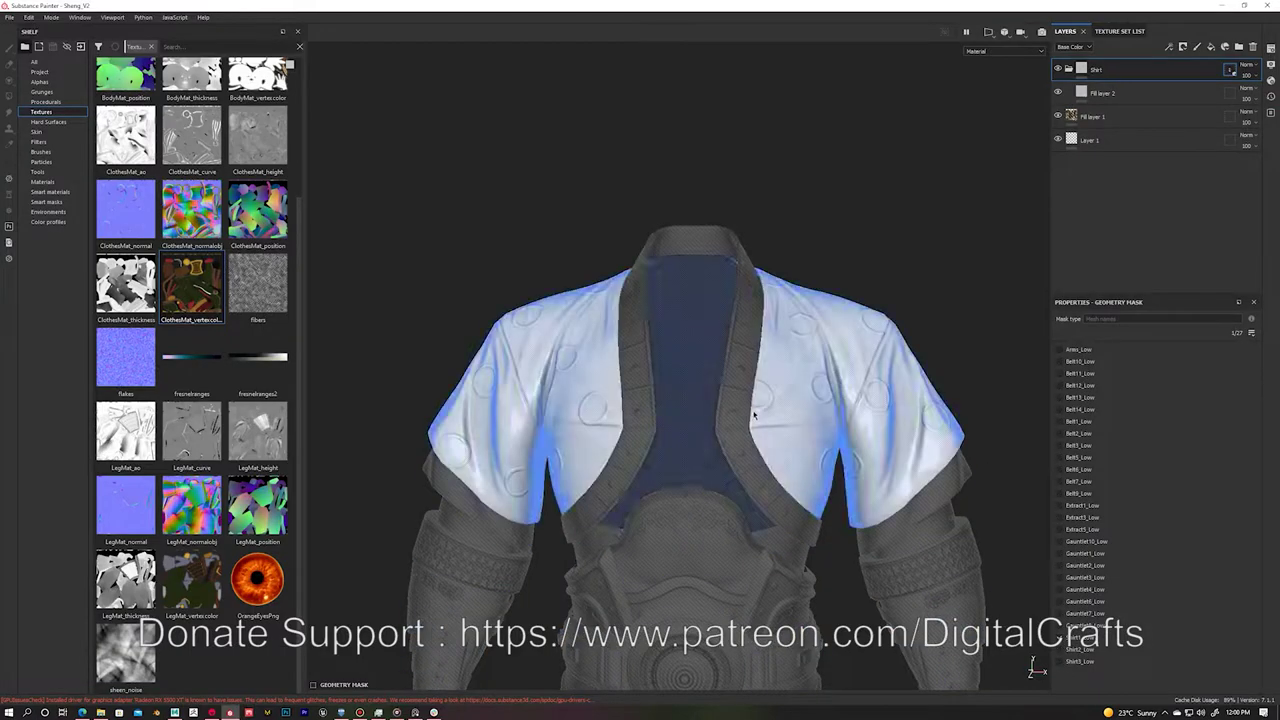
{"action": "left_click", "coordinate": [1058, 92]}
{"action": "key", "text": "c"}
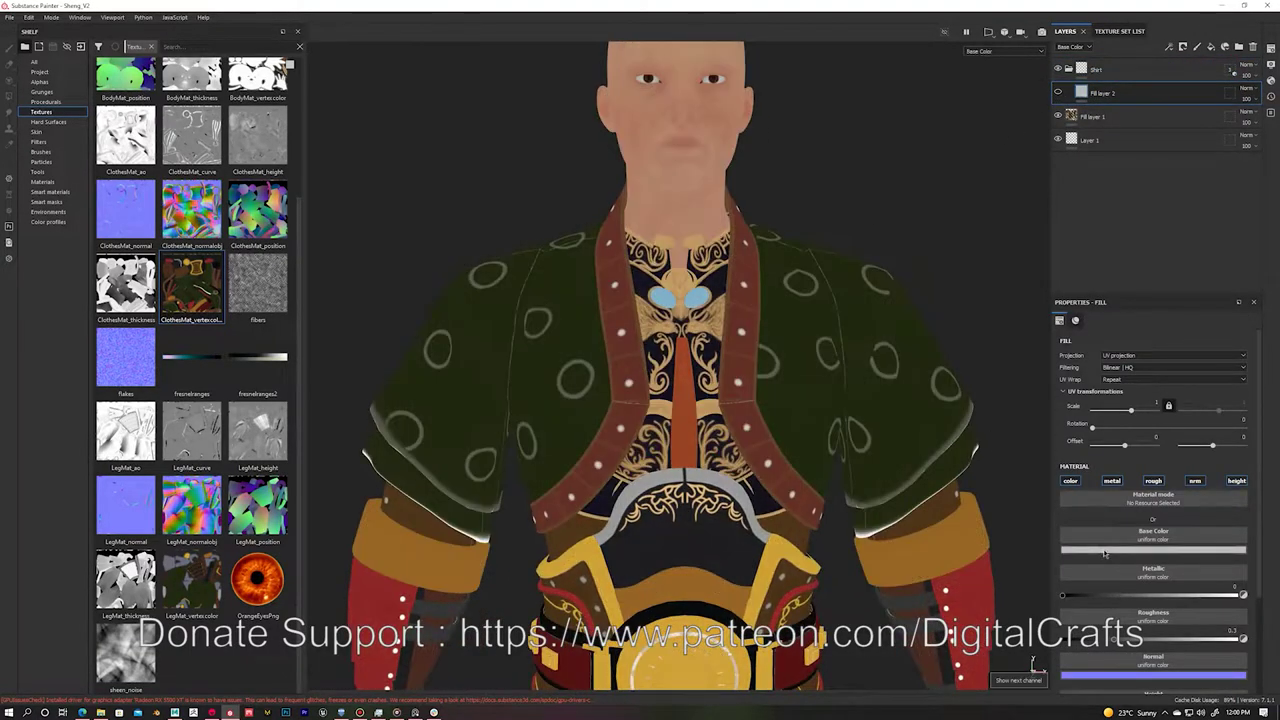
{"action": "key", "text": "m"}
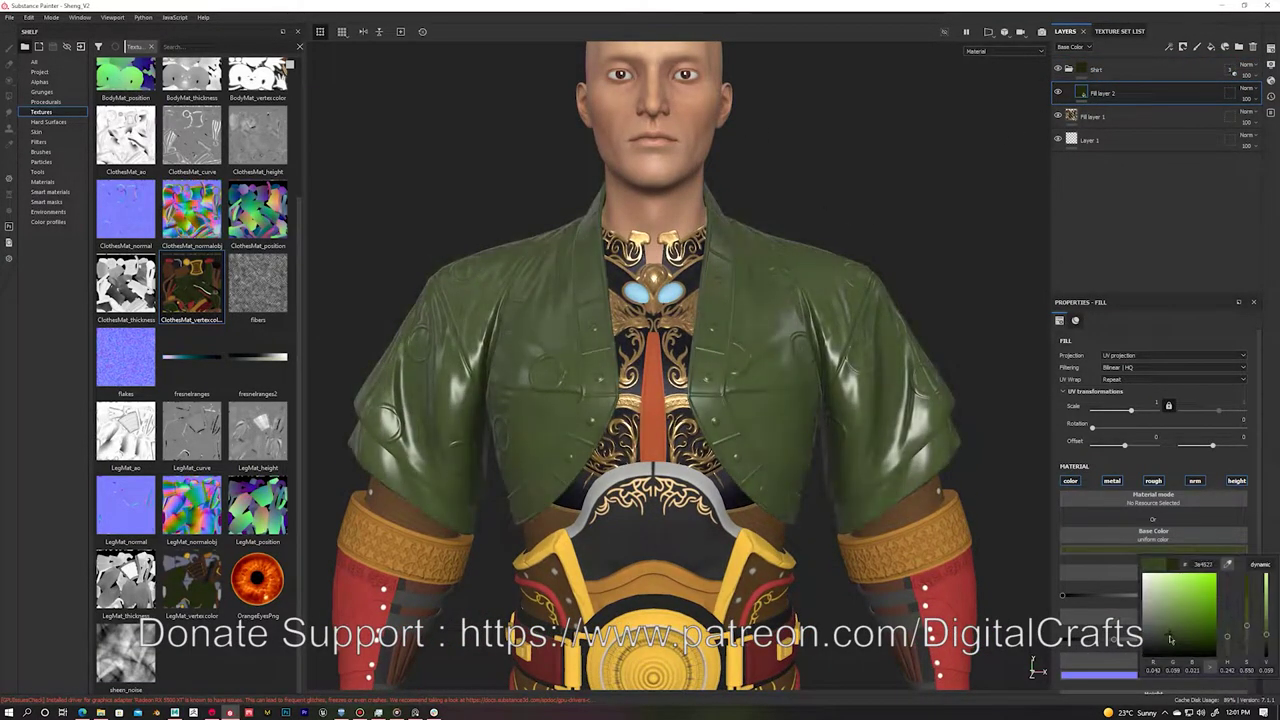
{"action": "left_click_drag", "start_coordinate": [1169, 637], "coordinate": [1167, 648]}
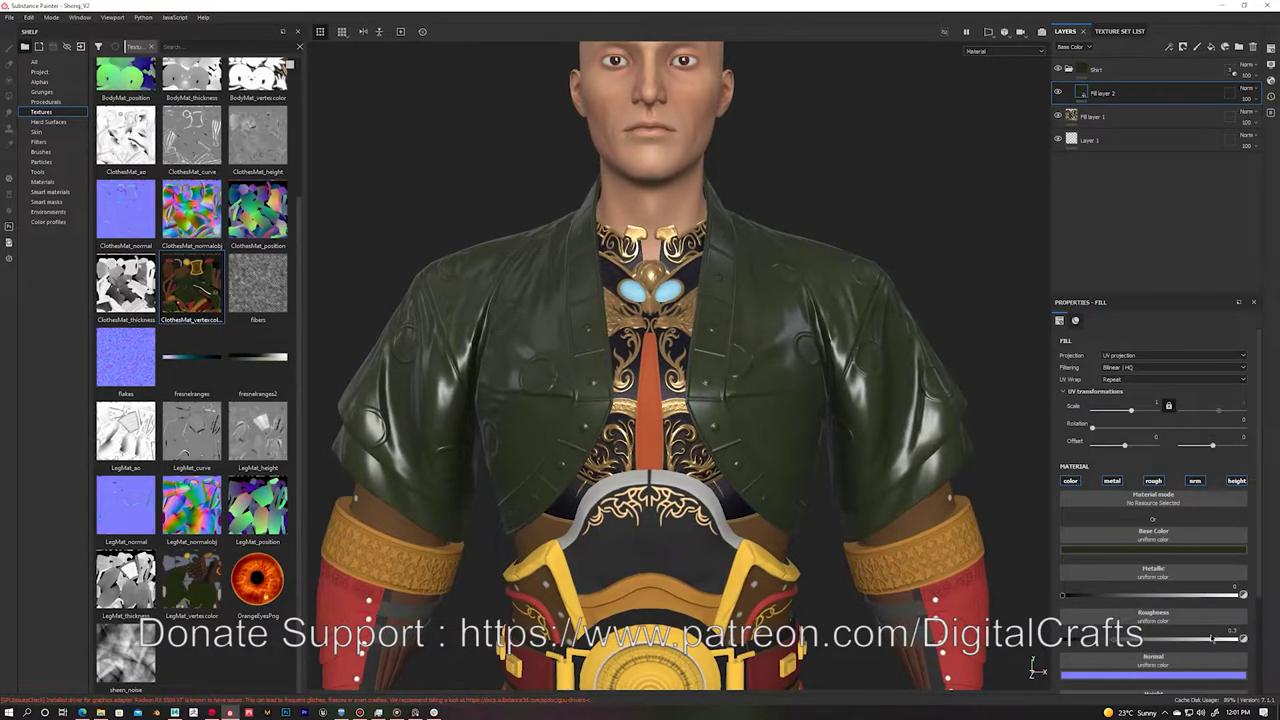
Step: Search the shelf for 'fabric' and add Fabric Rough Aligned as a layer
{"action": "left_click", "coordinate": [147, 47]}
{"action": "type", "text": "fabric"}
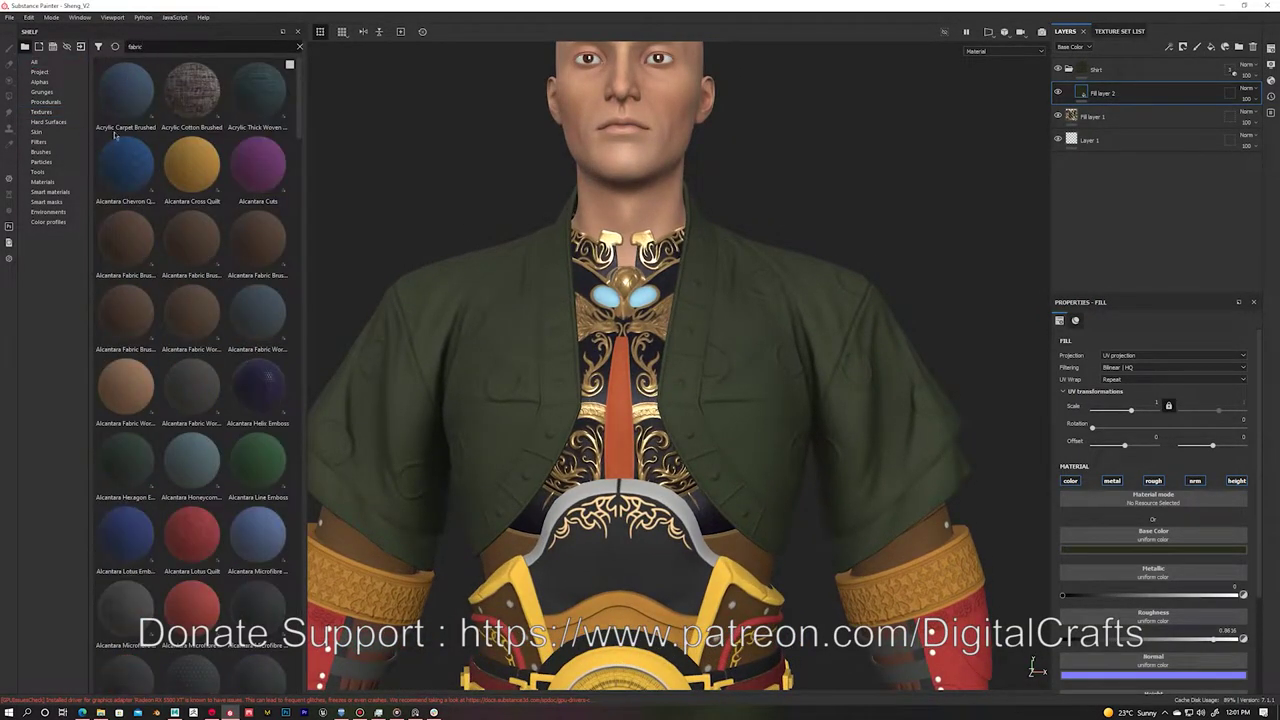
{"action": "scroll", "coordinate": [193, 398], "scroll_direction": "down", "scroll_amount": 3}
{"action": "scroll", "coordinate": [193, 398], "scroll_direction": "down", "scroll_amount": 3}
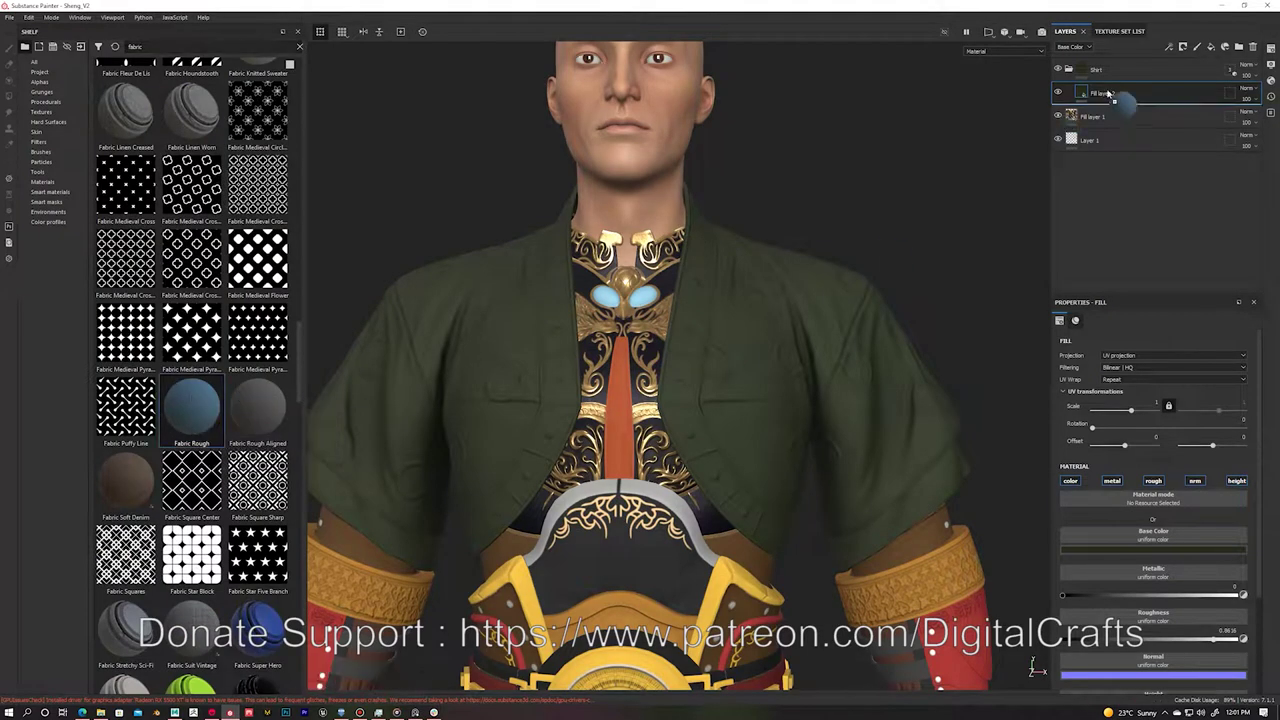
{"action": "left_click_drag", "start_coordinate": [1108, 93], "coordinate": [1106, 93]}
Step: Tint the fabric dark green, raise its tiling scale, and darken its colour to 0.17
{"action": "left_click_drag", "start_coordinate": [1125, 566], "coordinate": [1100, 566]}
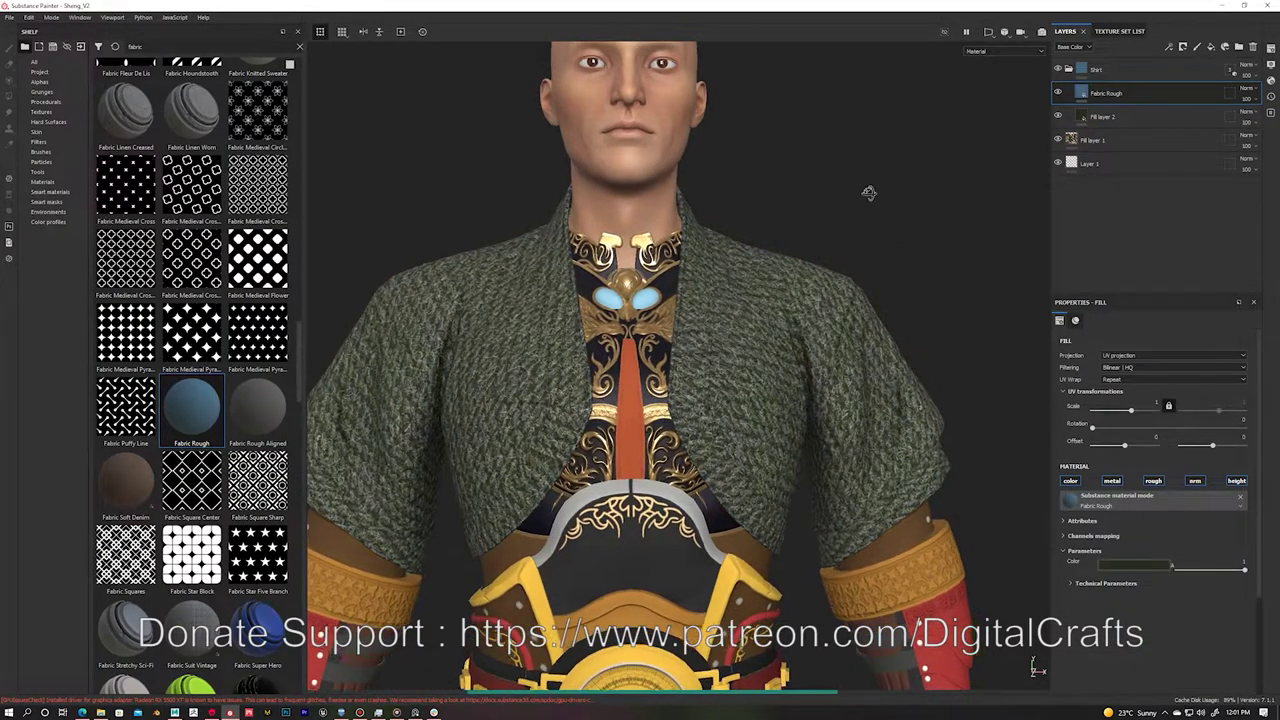
{"action": "left_click_drag", "start_coordinate": [1051, 369], "coordinate": [963, 369]}
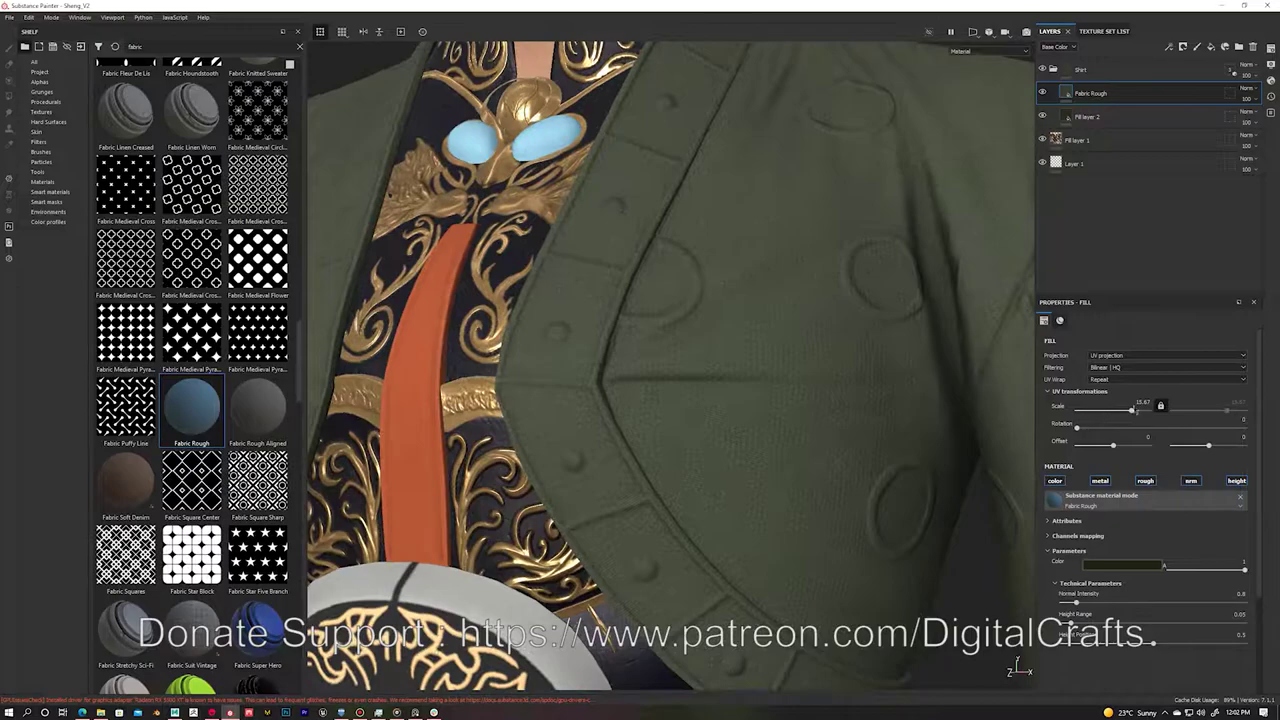
{"action": "left_click_drag", "start_coordinate": [1133, 410], "coordinate": [1136, 409]}
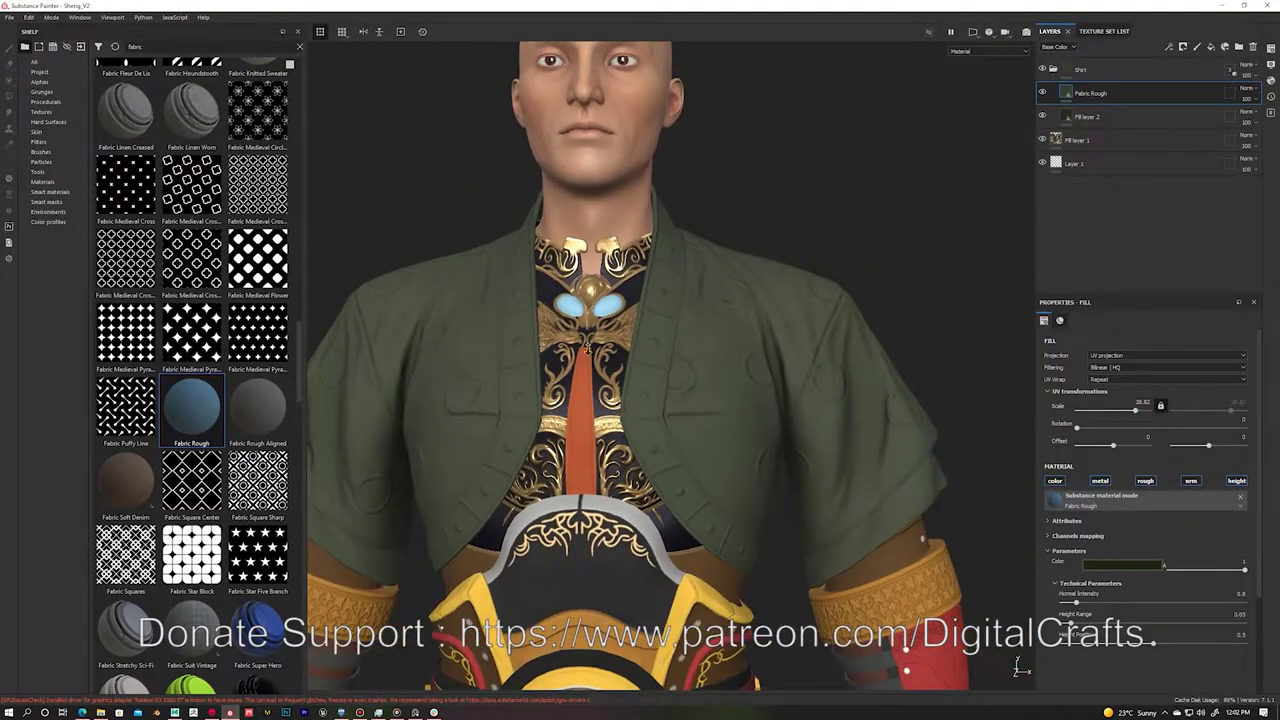
{"action": "left_click", "coordinate": [1228, 572]}
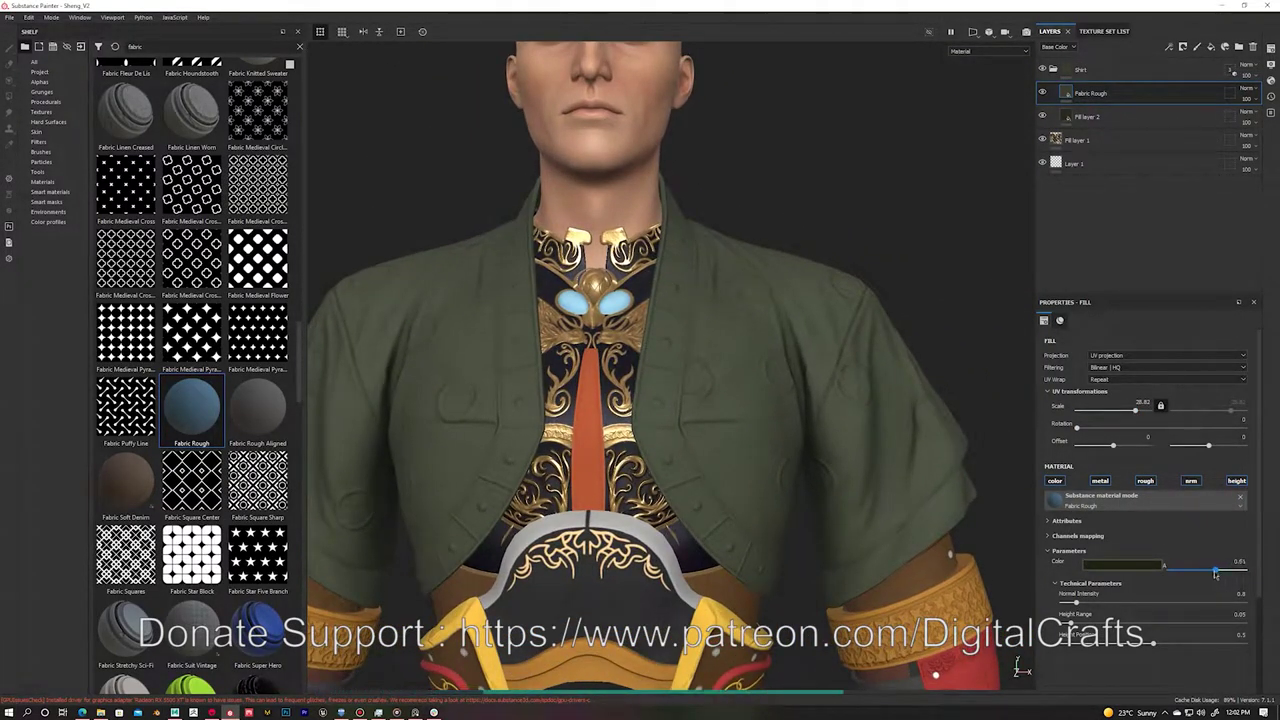
{"action": "left_click_drag", "start_coordinate": [1216, 573], "coordinate": [1183, 571]}
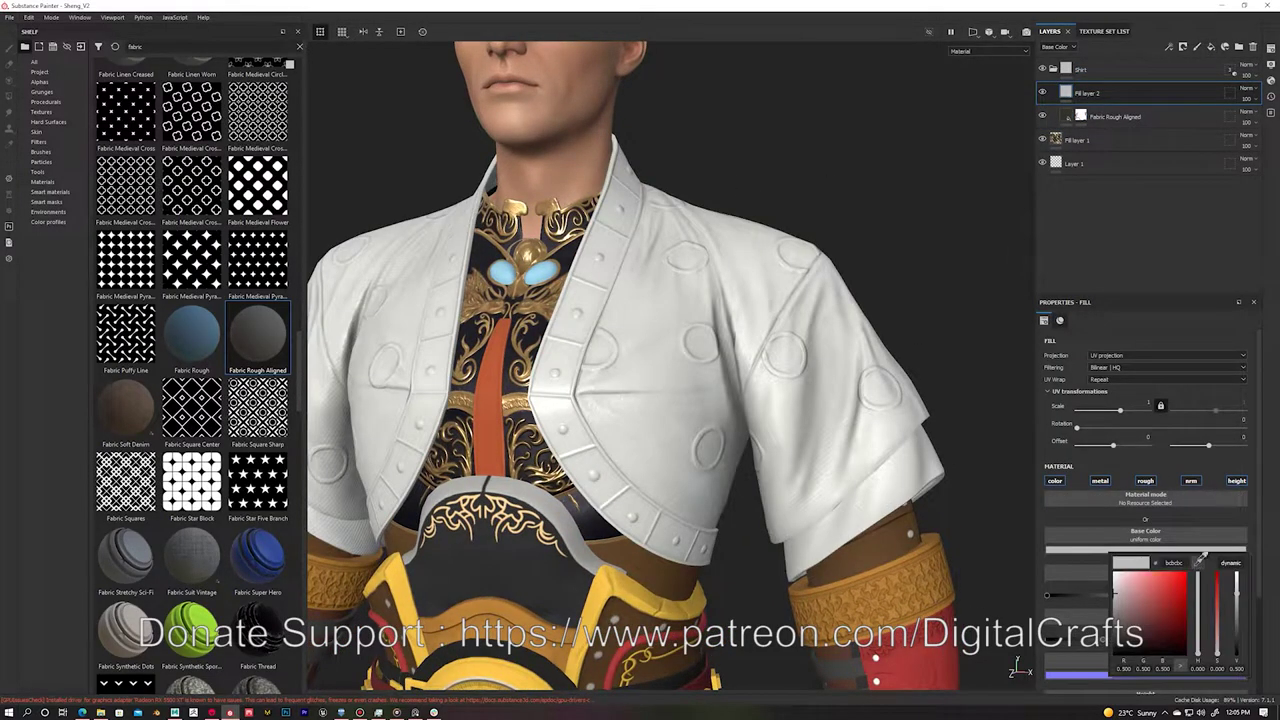
Step: Change the fill layer colour to grey-yellow and add roughness
{"action": "left_click", "coordinate": [1197, 565]}
{"action": "left_click", "coordinate": [1120, 625]}
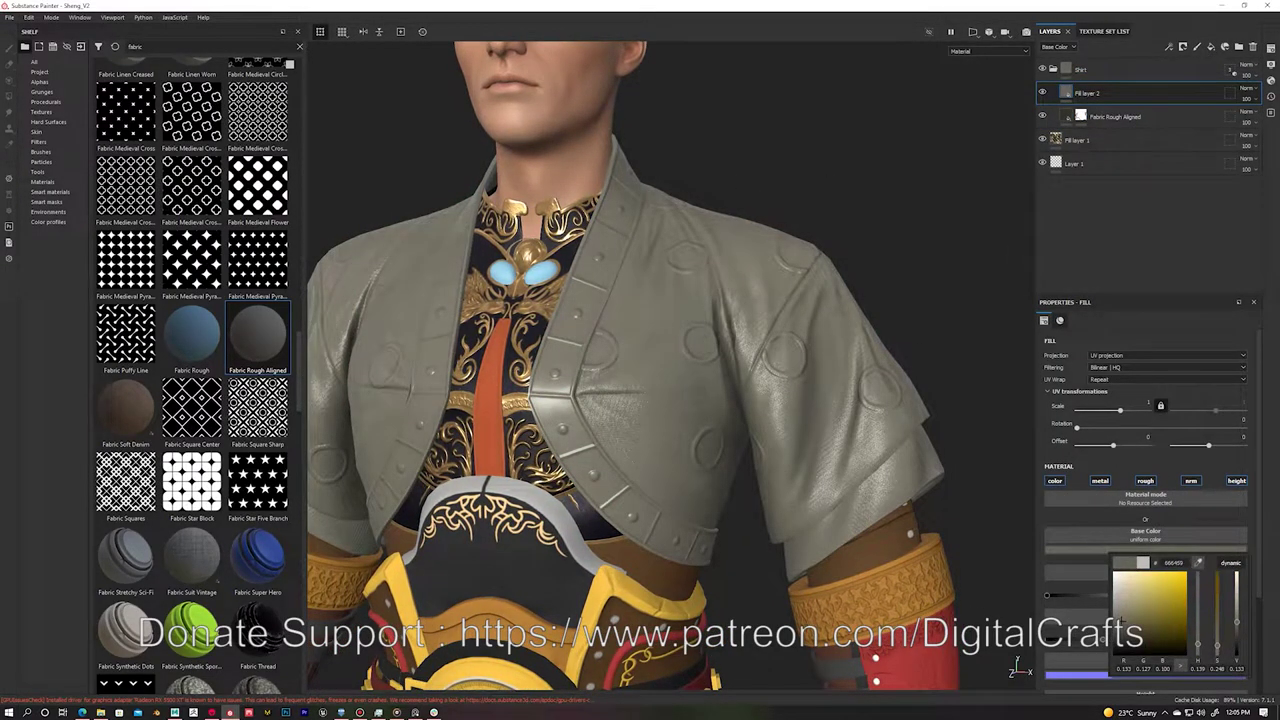
{"action": "left_click", "coordinate": [1145, 480]}
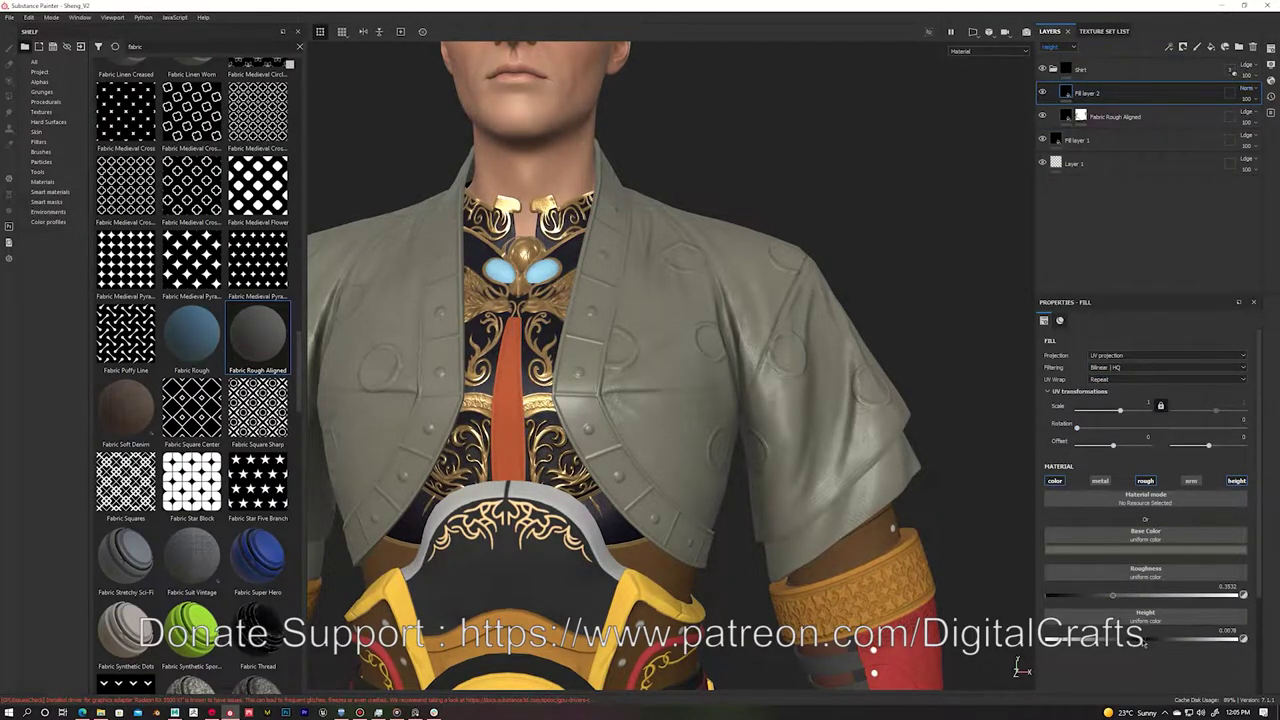
Step: Give the fill layer a black mask with a colour selection at 0.33 hardness
{"action": "scroll", "coordinate": [827, 353], "scroll_direction": "up", "scroll_amount": 3}
{"action": "right_click", "coordinate": [1128, 90]}
{"action": "left_click", "coordinate": [1160, 115]}
{"action": "right_click", "coordinate": [1090, 90]}
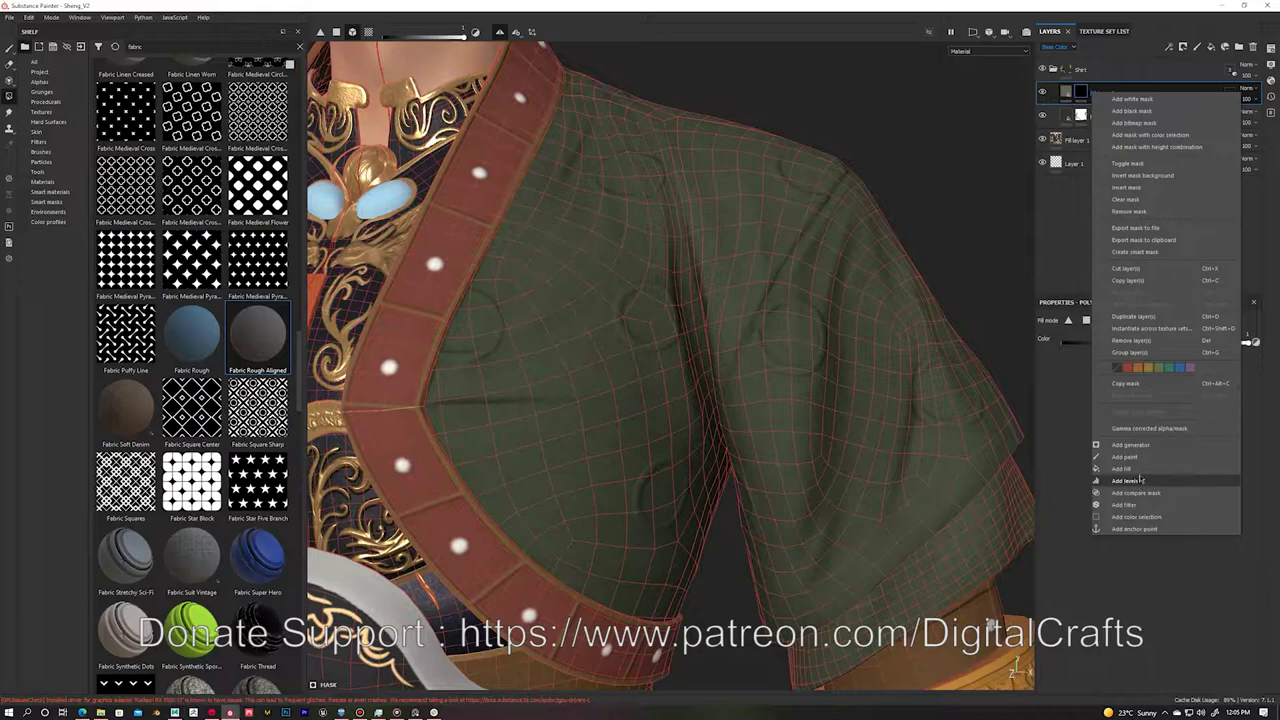
{"action": "left_click", "coordinate": [1136, 516]}
{"action": "scroll", "coordinate": [809, 289], "scroll_direction": "down", "scroll_amount": 5}
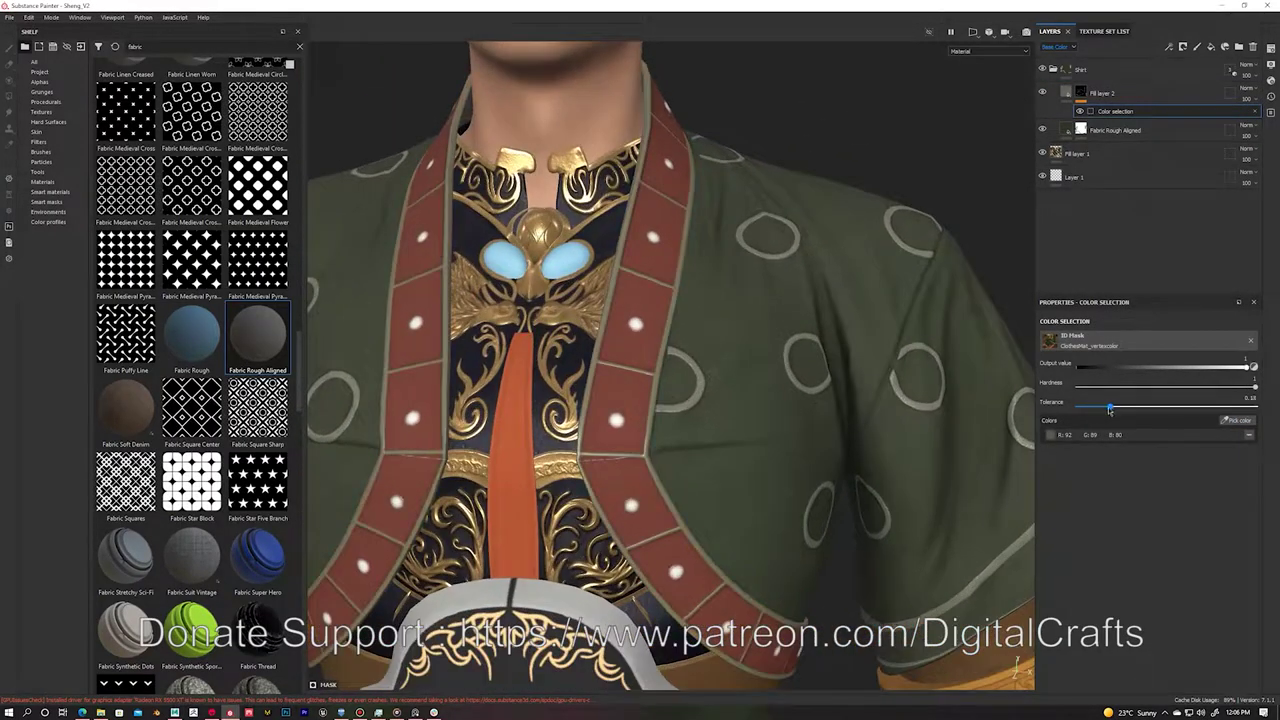
{"action": "left_click_drag", "start_coordinate": [1163, 387], "coordinate": [1135, 387]}
{"action": "scroll", "coordinate": [675, 312], "scroll_direction": "down", "scroll_amount": 2}
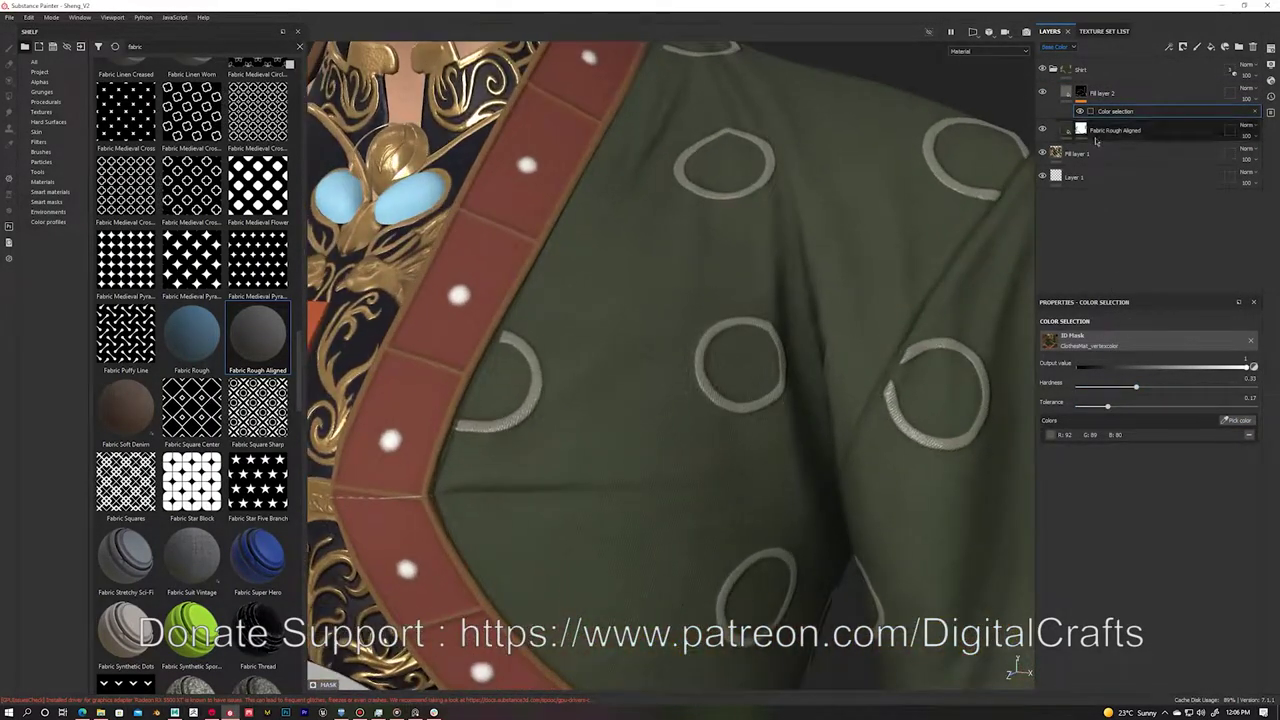
Step: Mask Fabric Rough Aligned to the picked jacket green with 0.25 tolerance
{"action": "right_click", "coordinate": [1115, 130]}
{"action": "left_click", "coordinate": [1014, 343]}
{"action": "key", "text": "f"}
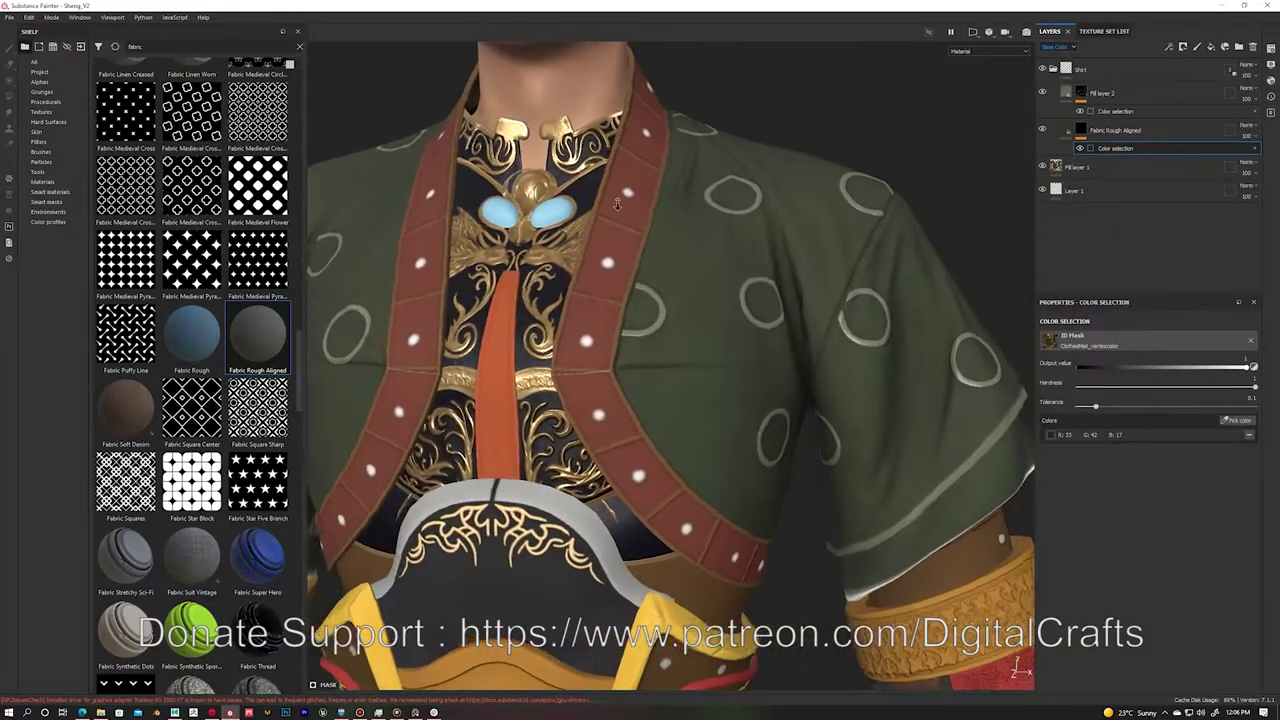
{"action": "left_click_drag", "start_coordinate": [1095, 406], "coordinate": [1124, 406]}
{"action": "scroll", "coordinate": [645, 272], "scroll_direction": "down", "scroll_amount": 2}
{"action": "scroll", "coordinate": [645, 272], "scroll_direction": "down", "scroll_amount": 2}
{"action": "scroll", "coordinate": [645, 272], "scroll_direction": "up", "scroll_amount": 5}
{"action": "scroll", "coordinate": [645, 272], "scroll_direction": "up", "scroll_amount": 3}
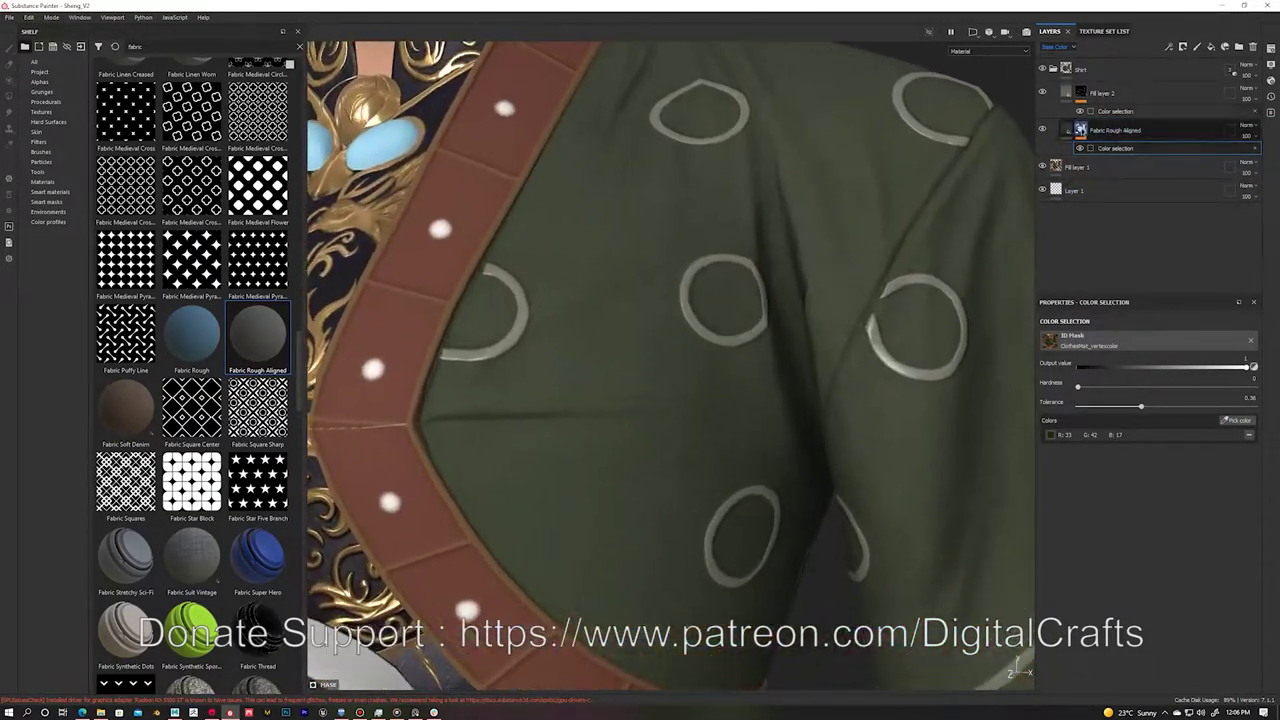
Step: Set the fabric fill's Normal Intensity to 2.14
{"action": "left_click", "coordinate": [1080, 130]}
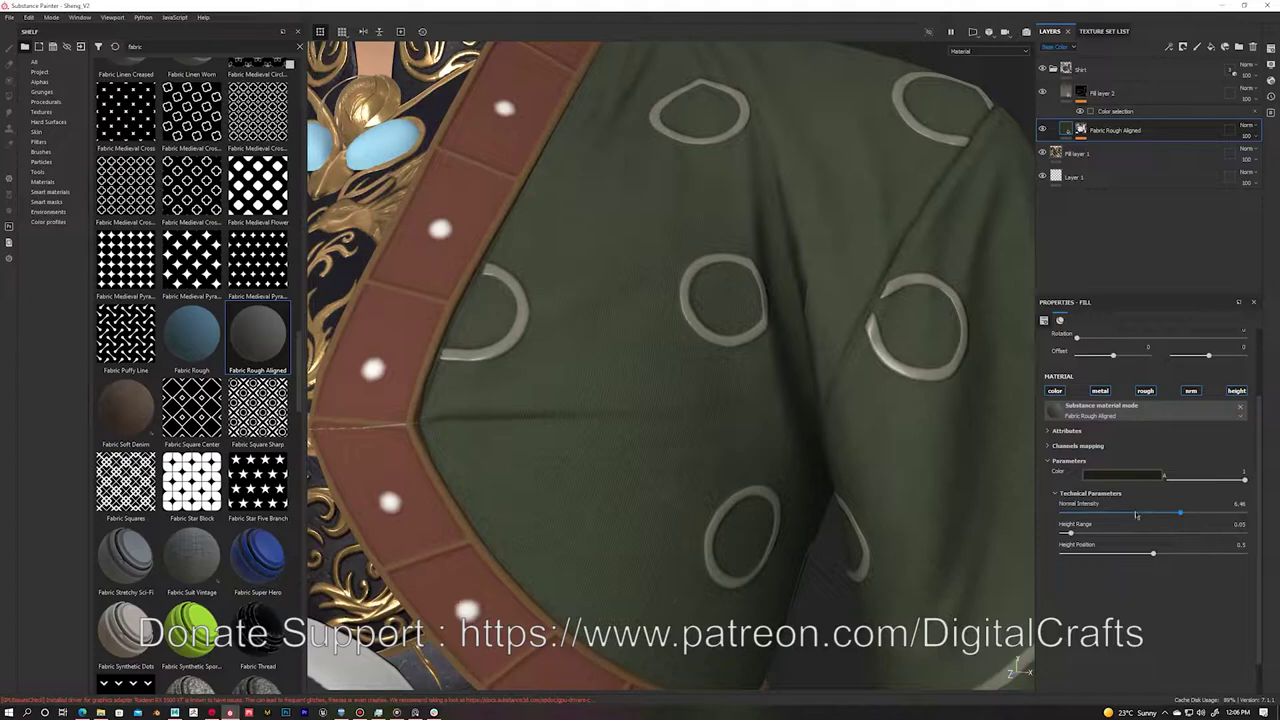
{"action": "key", "text": "f"}
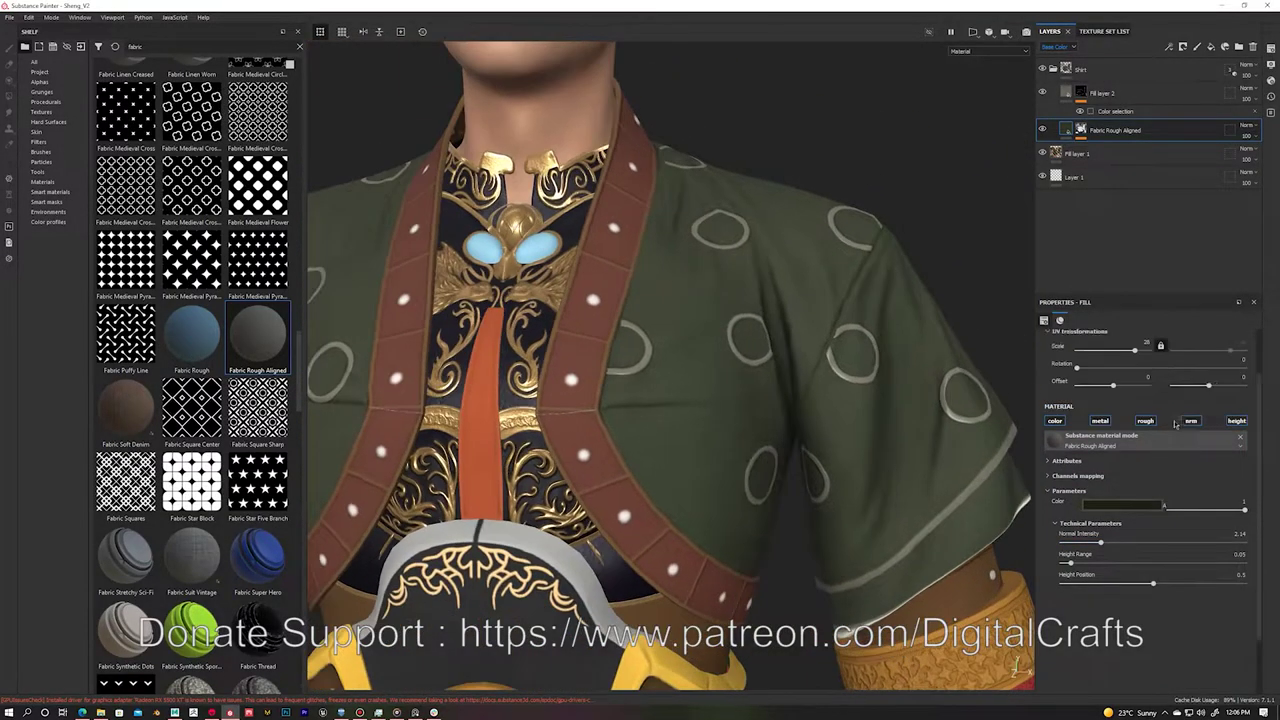
{"action": "scroll", "coordinate": [1120, 400], "scroll_direction": "up", "scroll_amount": 2}
{"action": "left_click", "coordinate": [1120, 380]}
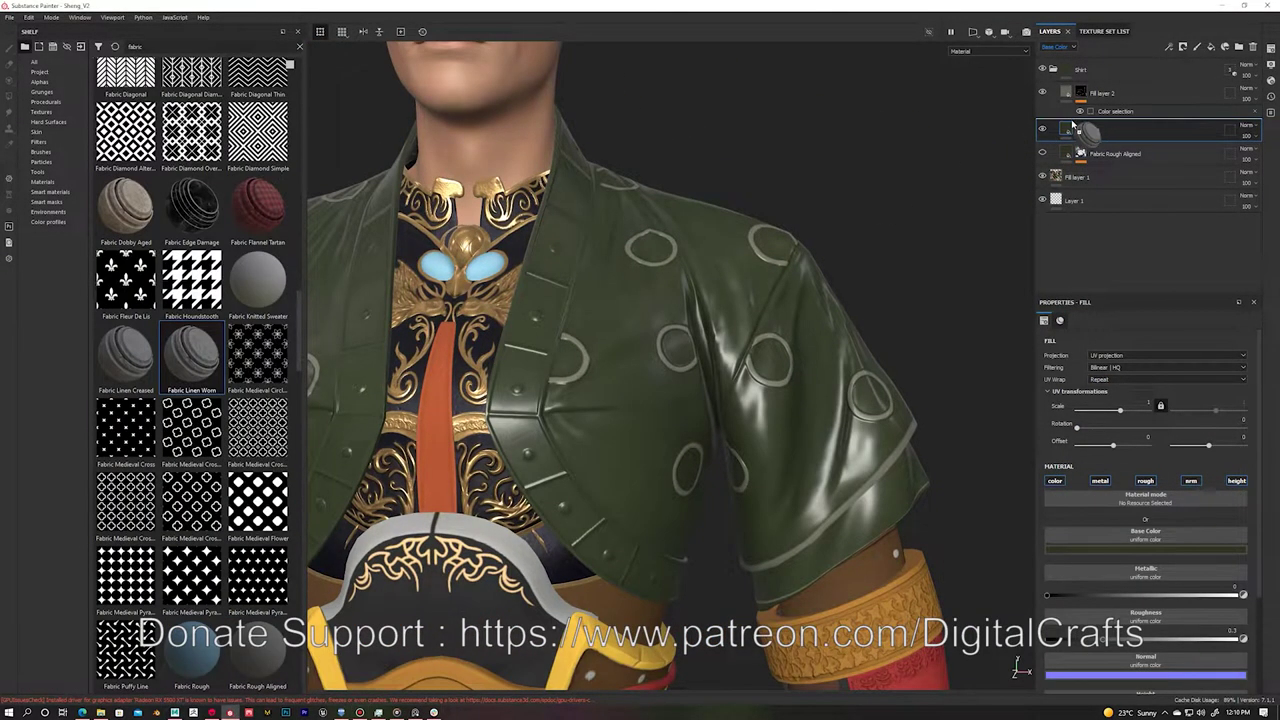
Step: Apply Fabric Linen Creased to the jacket and hide its Creases layer
{"action": "left_click_drag", "start_coordinate": [1072, 122], "coordinate": [1074, 128]}
{"action": "left_click_drag", "start_coordinate": [126, 355], "coordinate": [1108, 130]}
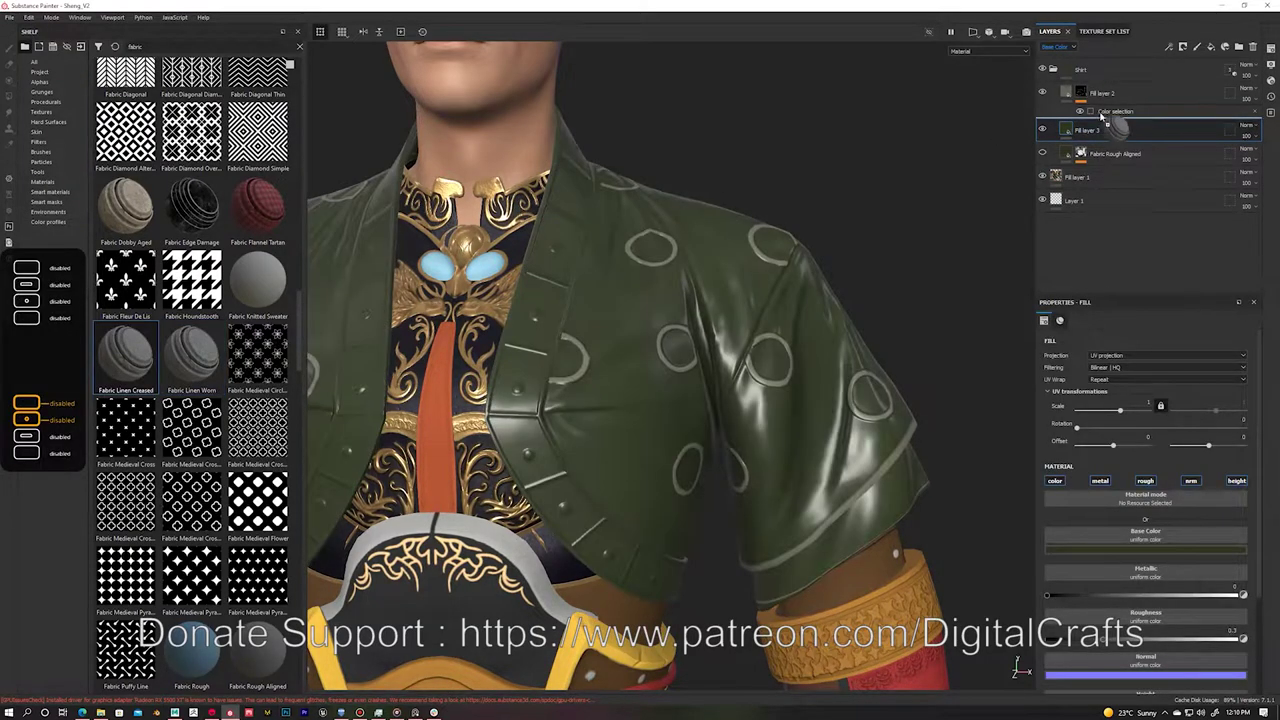
{"action": "left_click", "coordinate": [1045, 155]}
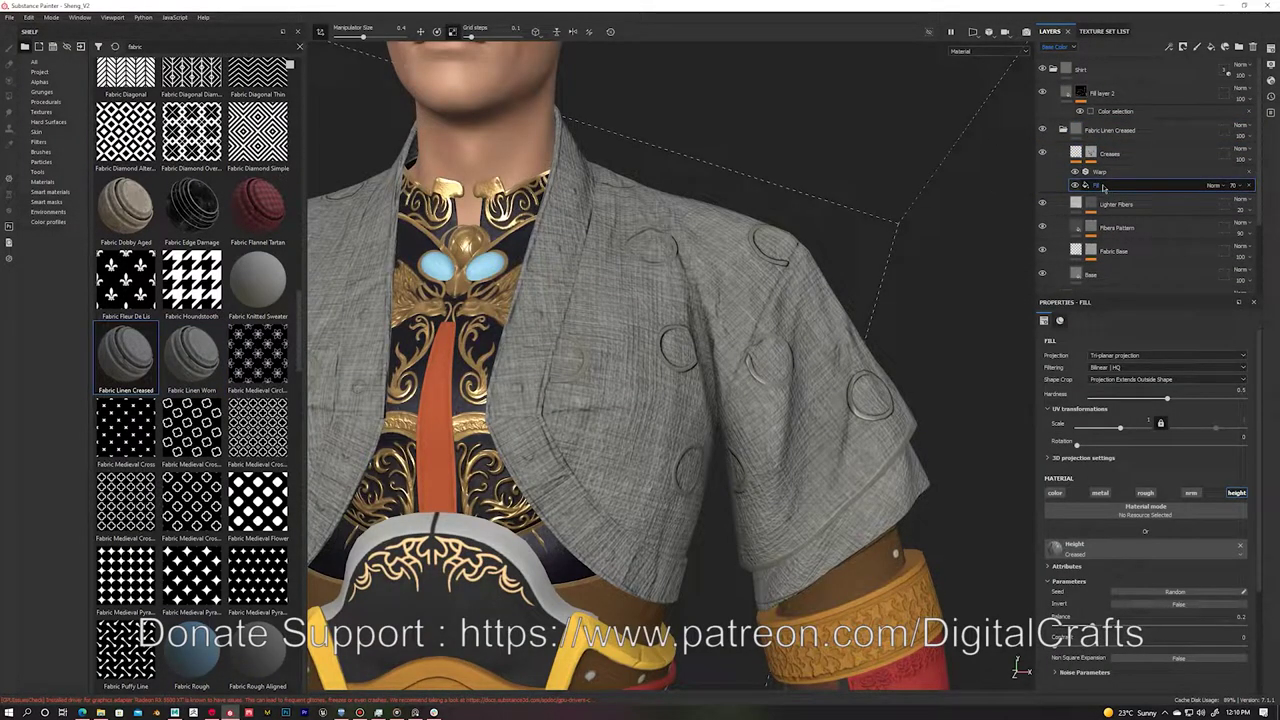
{"action": "left_click", "coordinate": [1043, 153]}
{"action": "scroll", "coordinate": [1040, 215], "scroll_direction": "down", "scroll_amount": 1}
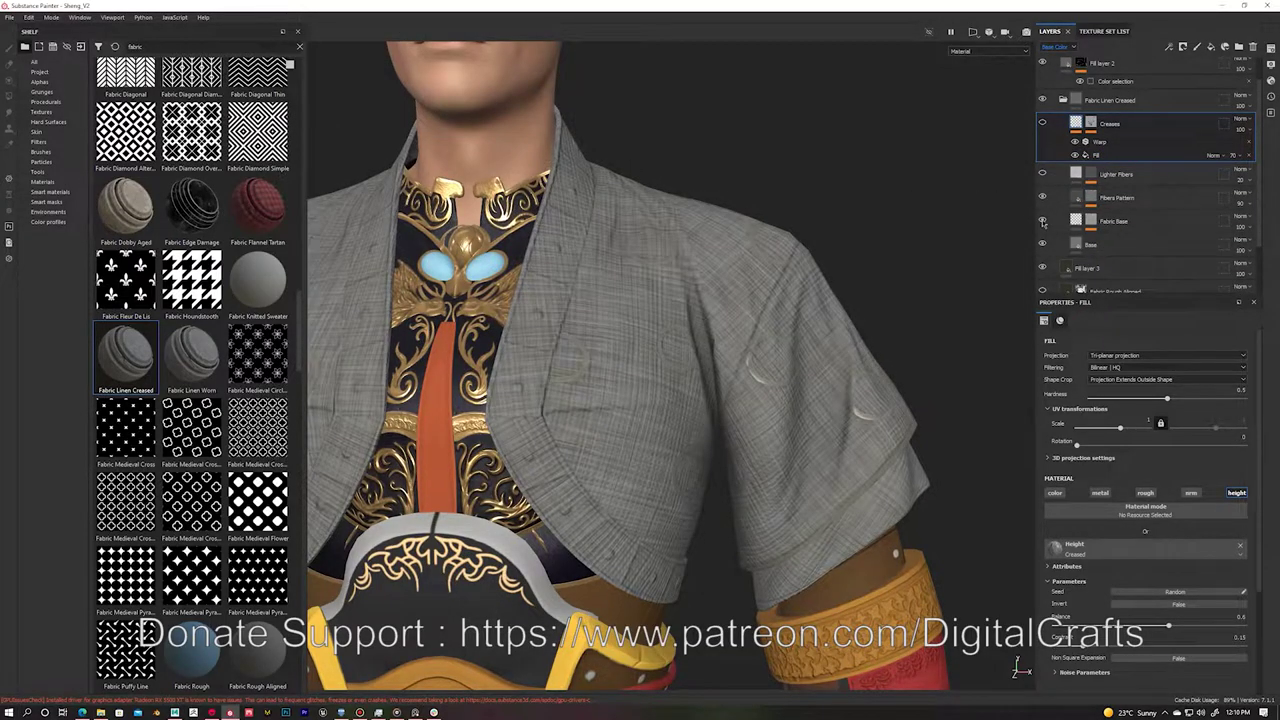
{"action": "left_click", "coordinate": [1043, 221]}
{"action": "left_click", "coordinate": [1043, 244]}
{"action": "left_click", "coordinate": [1043, 244]}
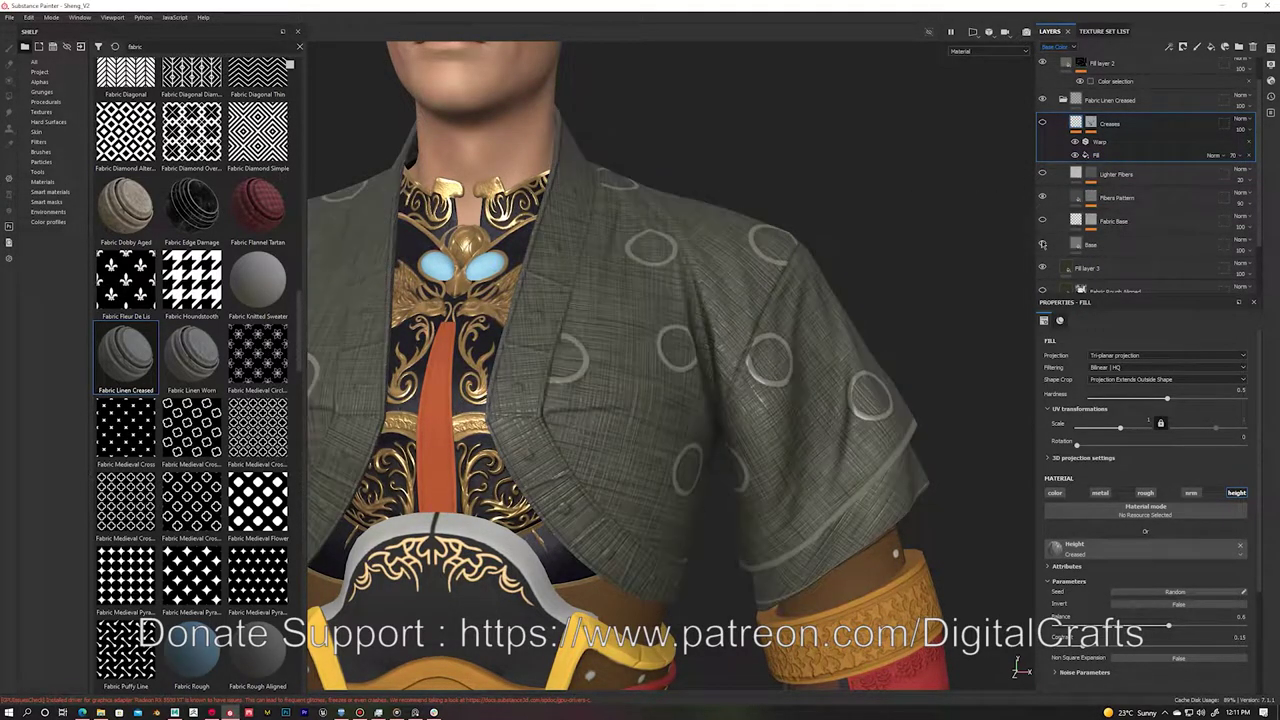
Step: Tint the Fibers Pattern base colour and search the shelf for 'fiber' textures
{"action": "left_click", "coordinate": [1110, 197]}
{"action": "left_click", "coordinate": [1123, 550]}
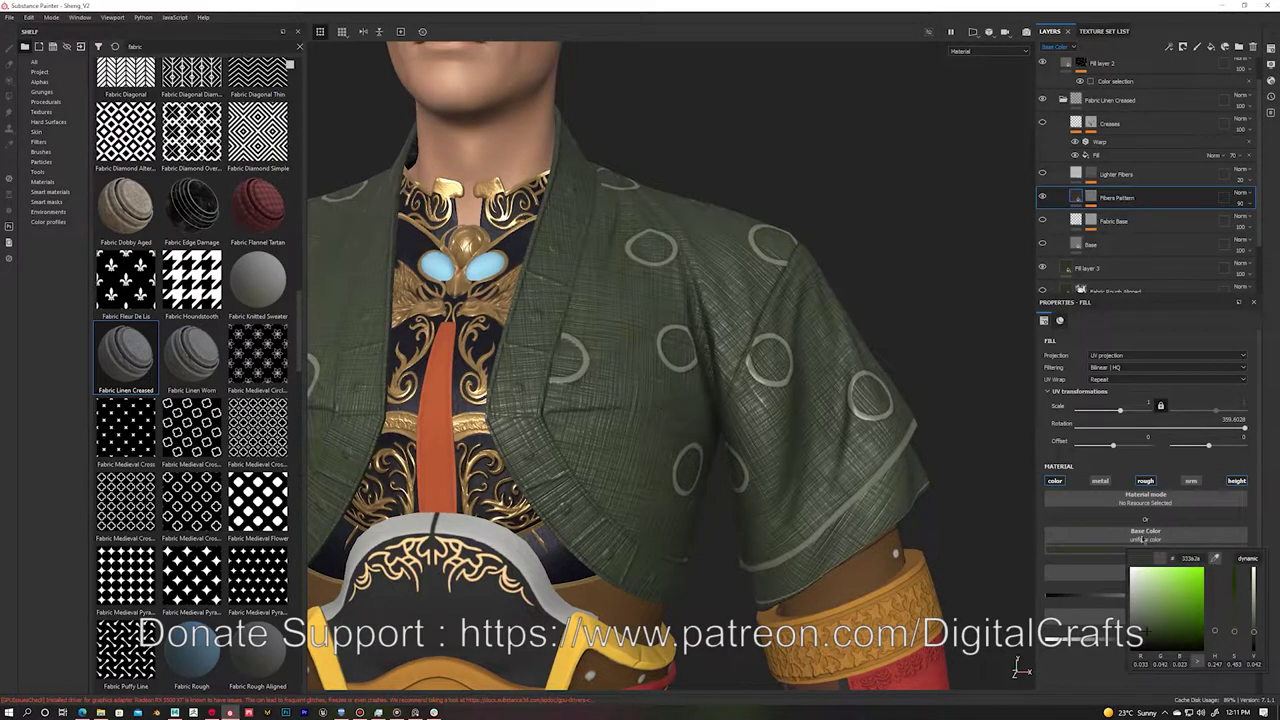
{"action": "left_click", "coordinate": [1087, 268]}
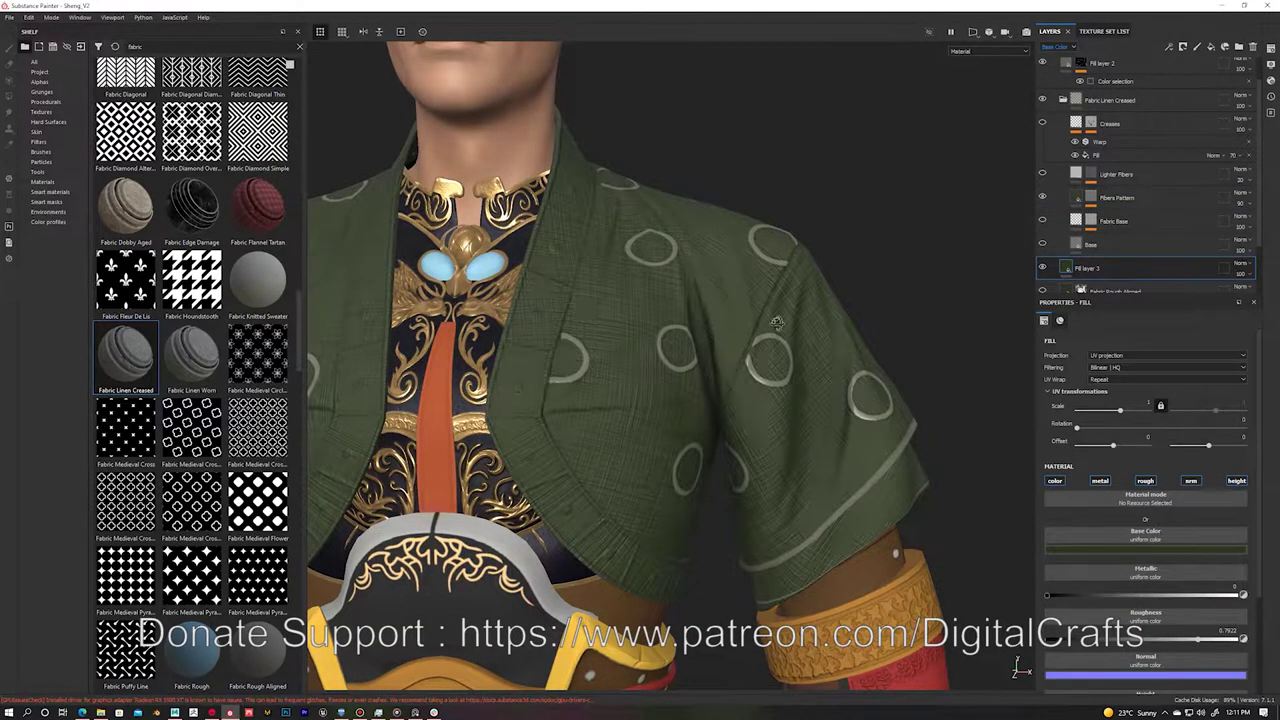
{"action": "scroll", "coordinate": [765, 383], "scroll_direction": "up", "scroll_amount": 3}
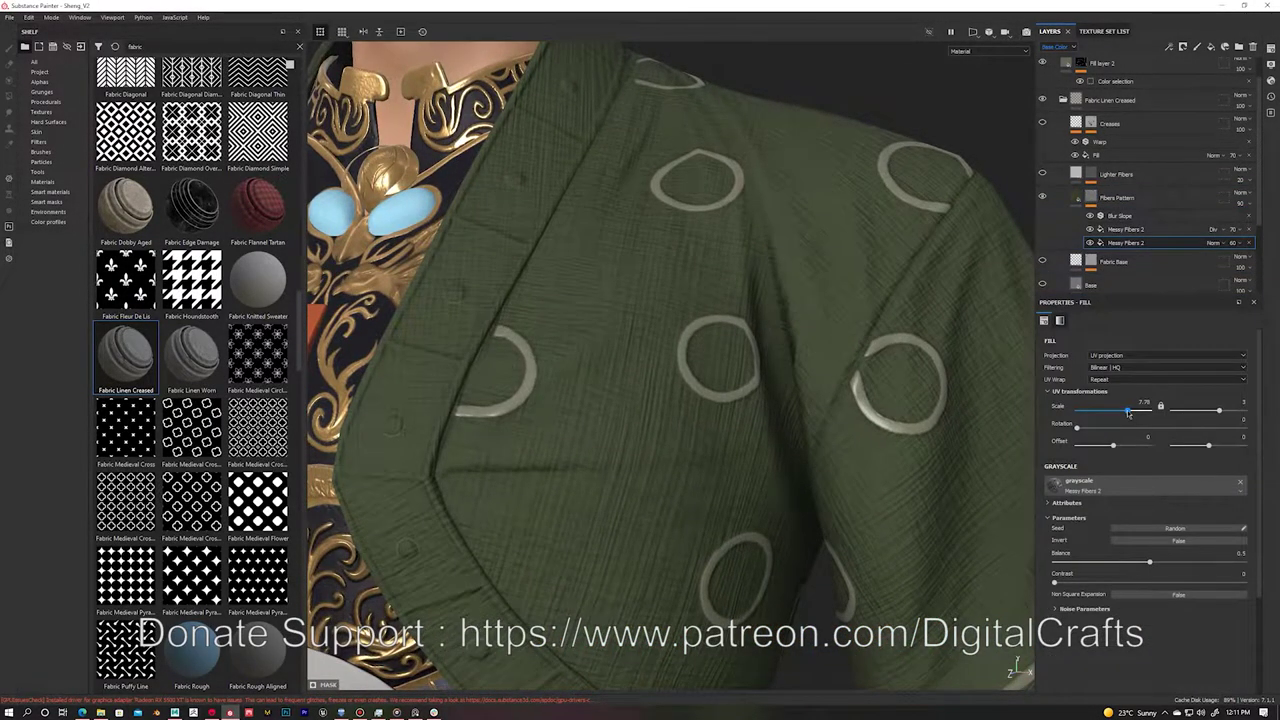
{"action": "left_click", "coordinate": [1080, 485]}
{"action": "left_click", "coordinate": [155, 45]}
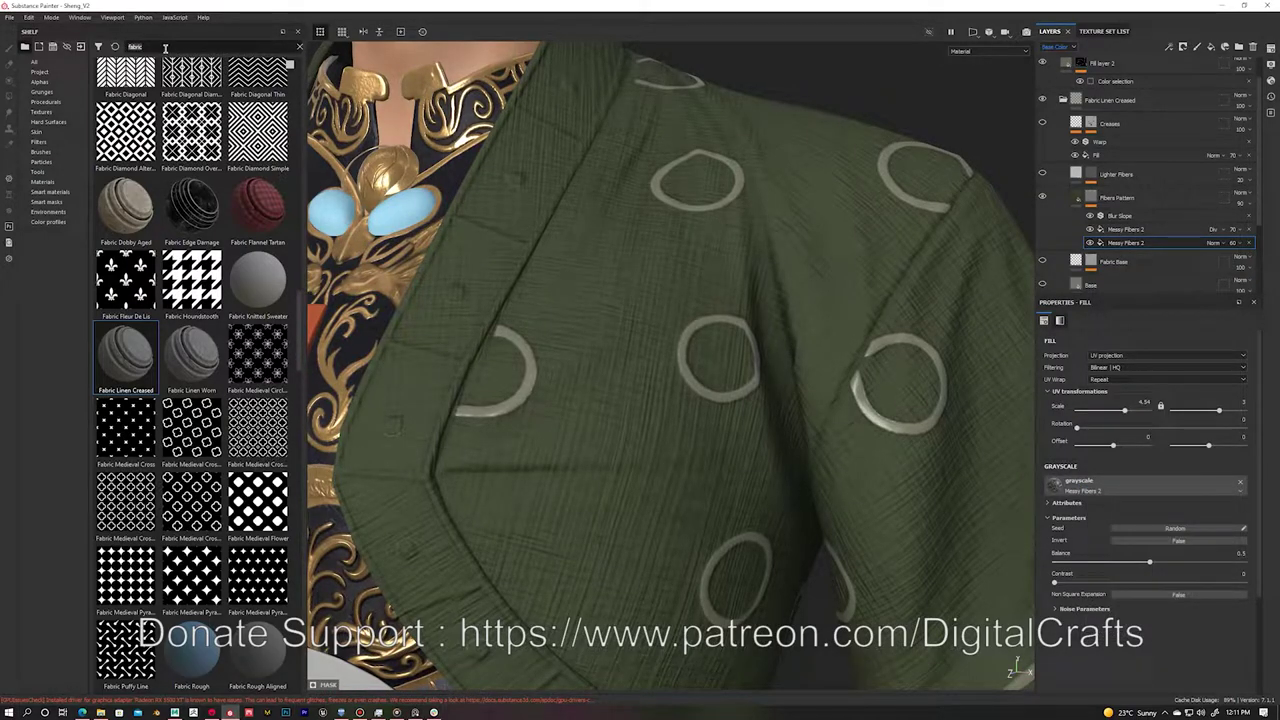
{"action": "type", "text": "fiber"}
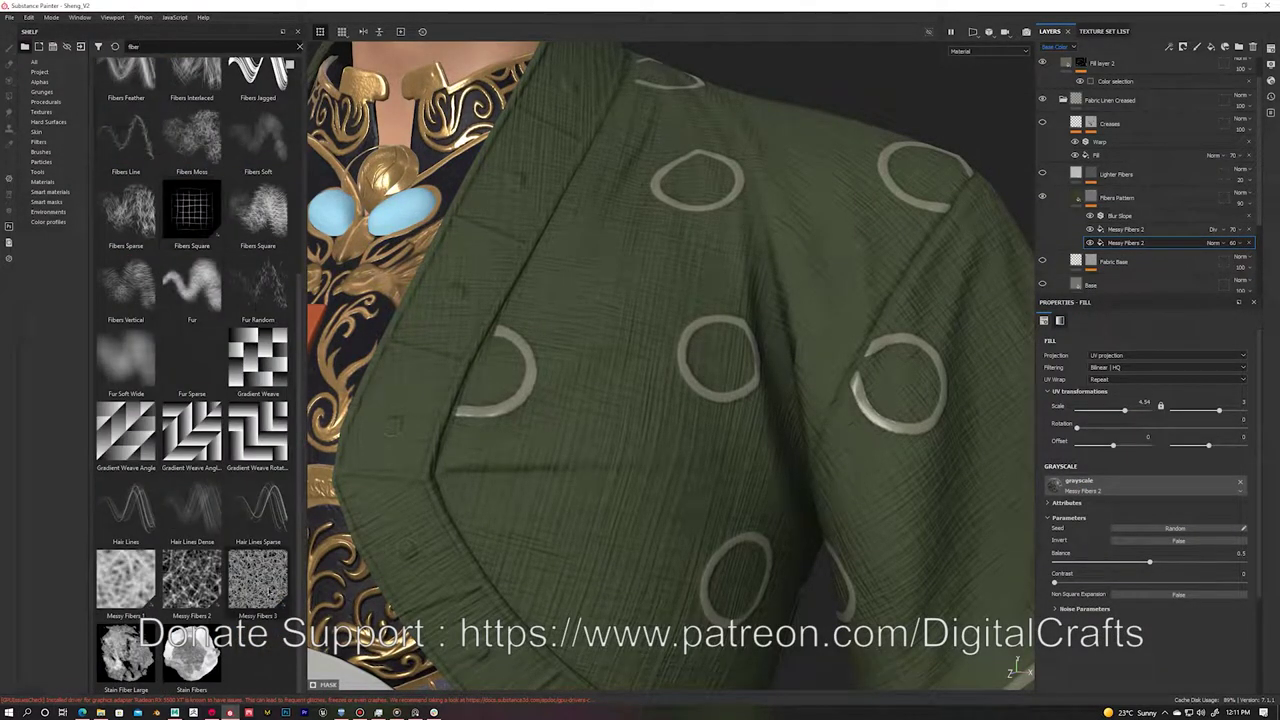
{"action": "key", "text": "Escape"}
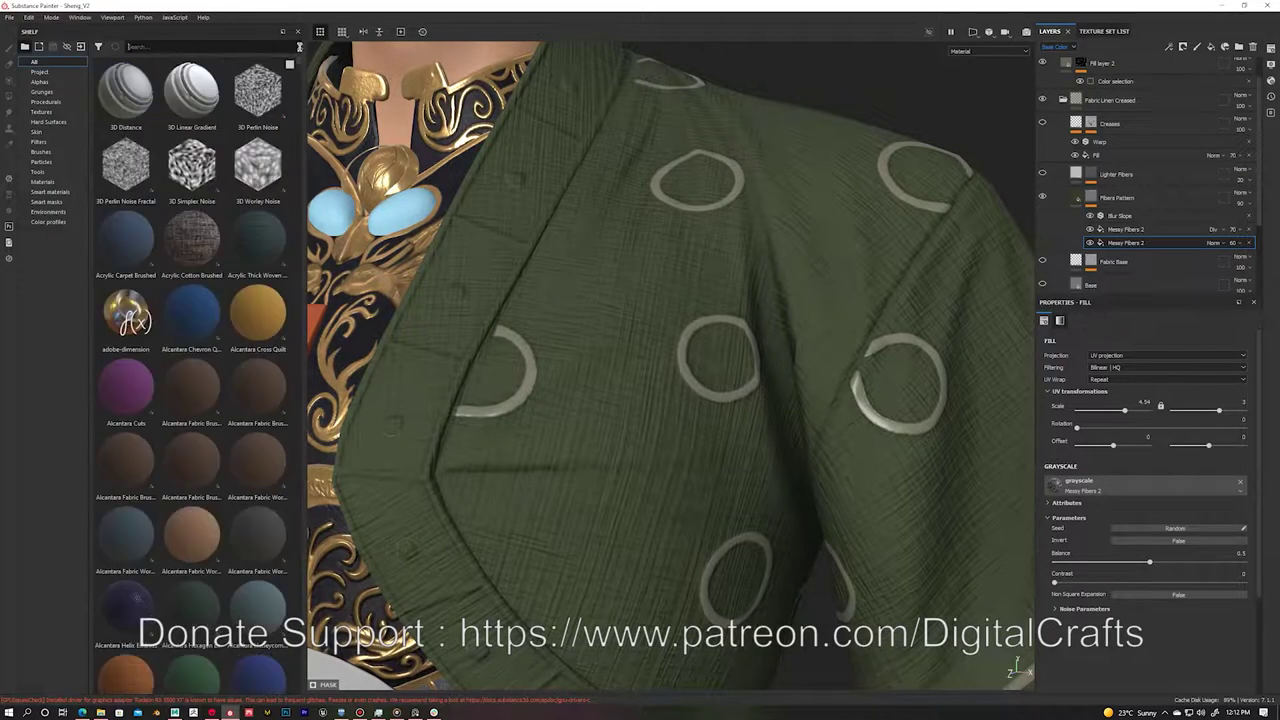
Step: Lower the scale of both Messy Fibers 2 fills while viewing the fiber mask
{"action": "left_click", "coordinate": [1133, 268]}
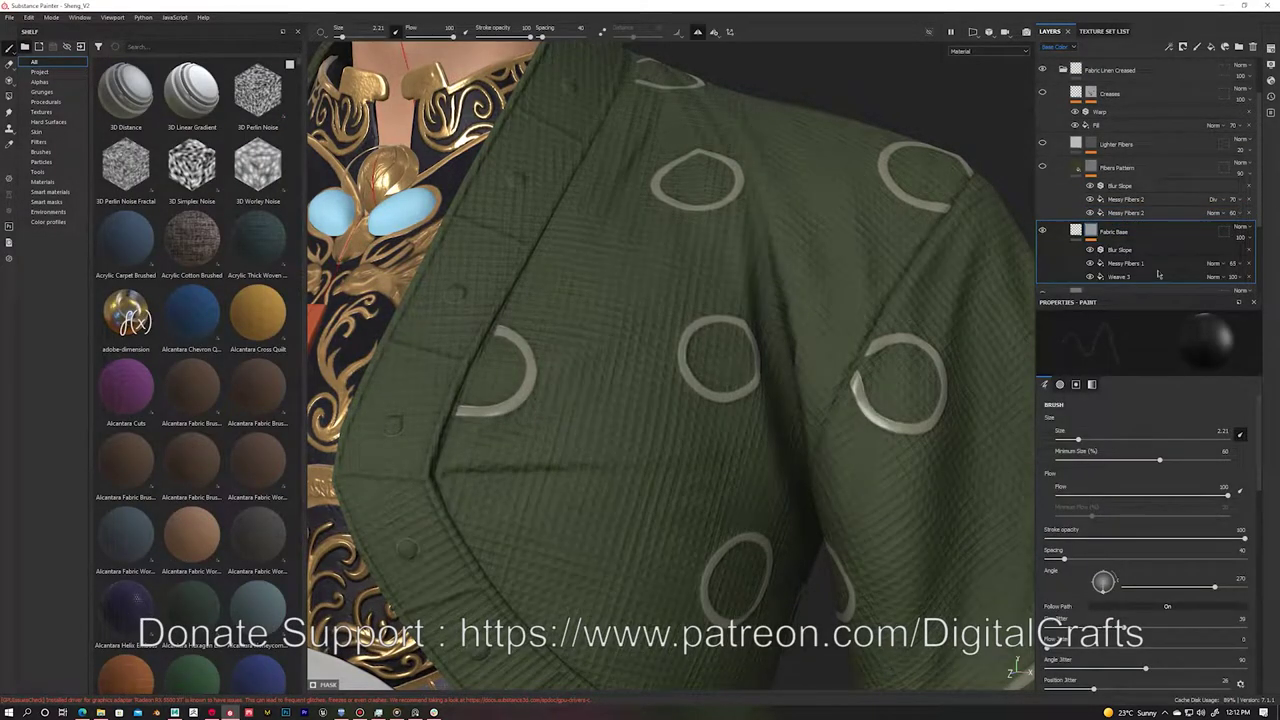
{"action": "left_click", "coordinate": [1158, 275]}
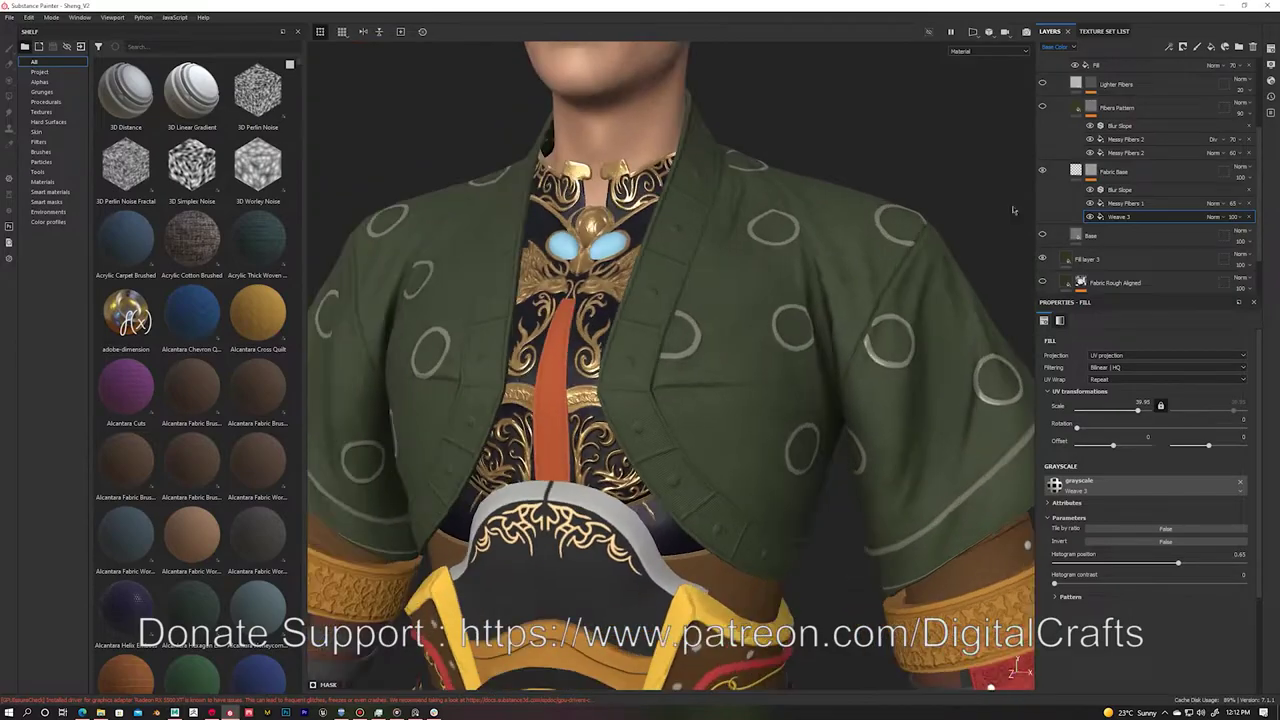
{"action": "left_click", "coordinate": [1113, 171]}
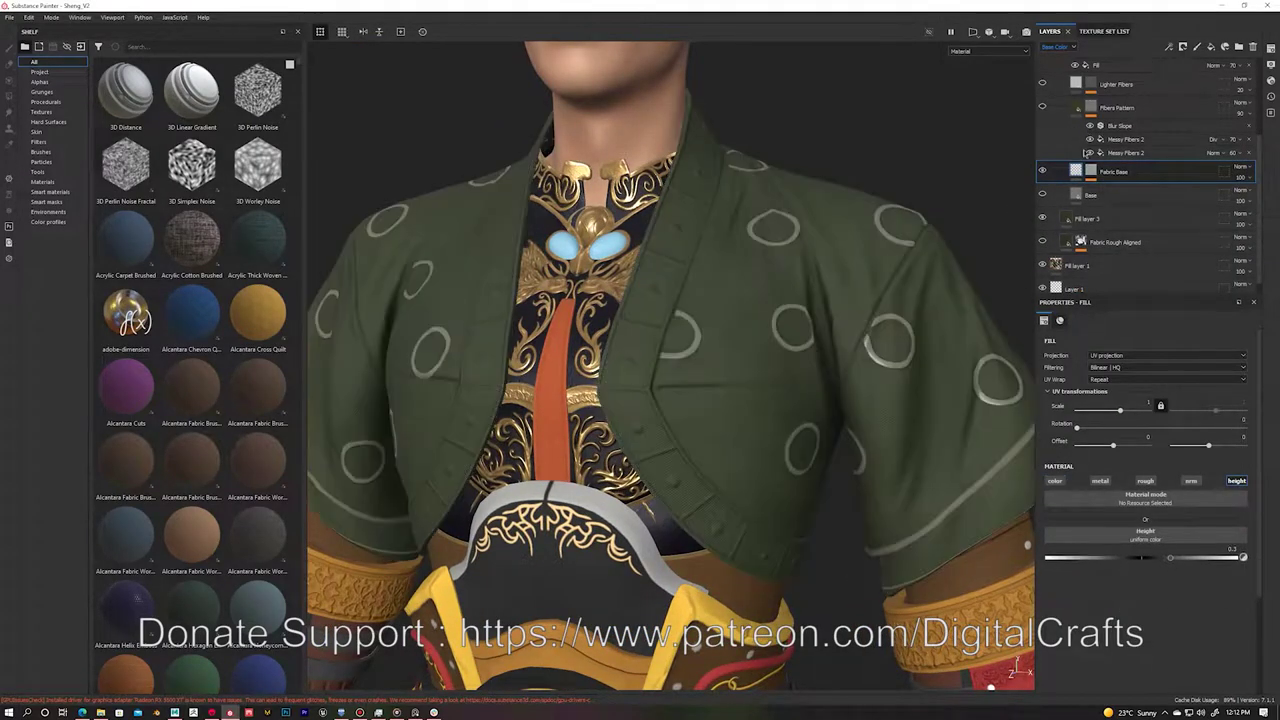
{"action": "scroll", "coordinate": [1140, 180], "scroll_direction": "up", "scroll_amount": 1}
{"action": "left_click", "coordinate": [1121, 173]}
{"action": "left_click", "coordinate": [1125, 169], "text": "alt"}
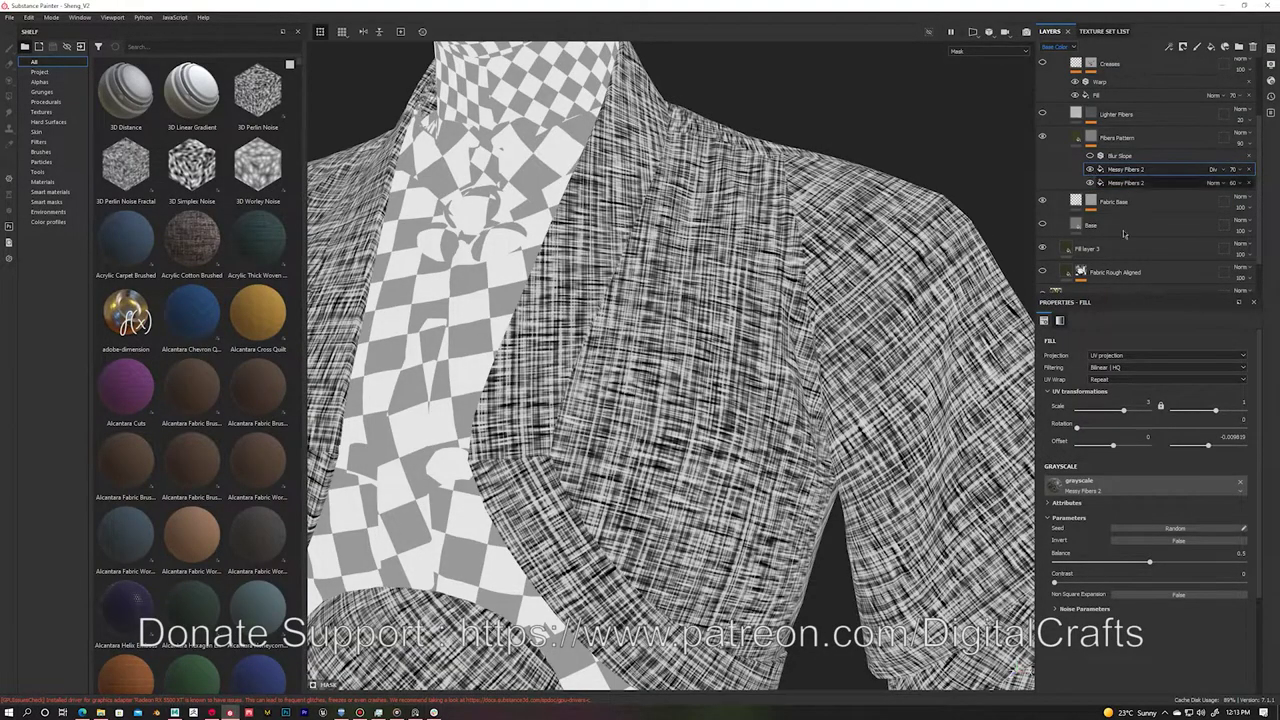
{"action": "mouse_move", "coordinate": [1133, 410]}
{"action": "left_mouse_down"}
{"action": "mouse_move", "coordinate": [1119, 414]}
{"action": "mouse_move", "coordinate": [1133, 410]}
{"action": "left_mouse_up"}
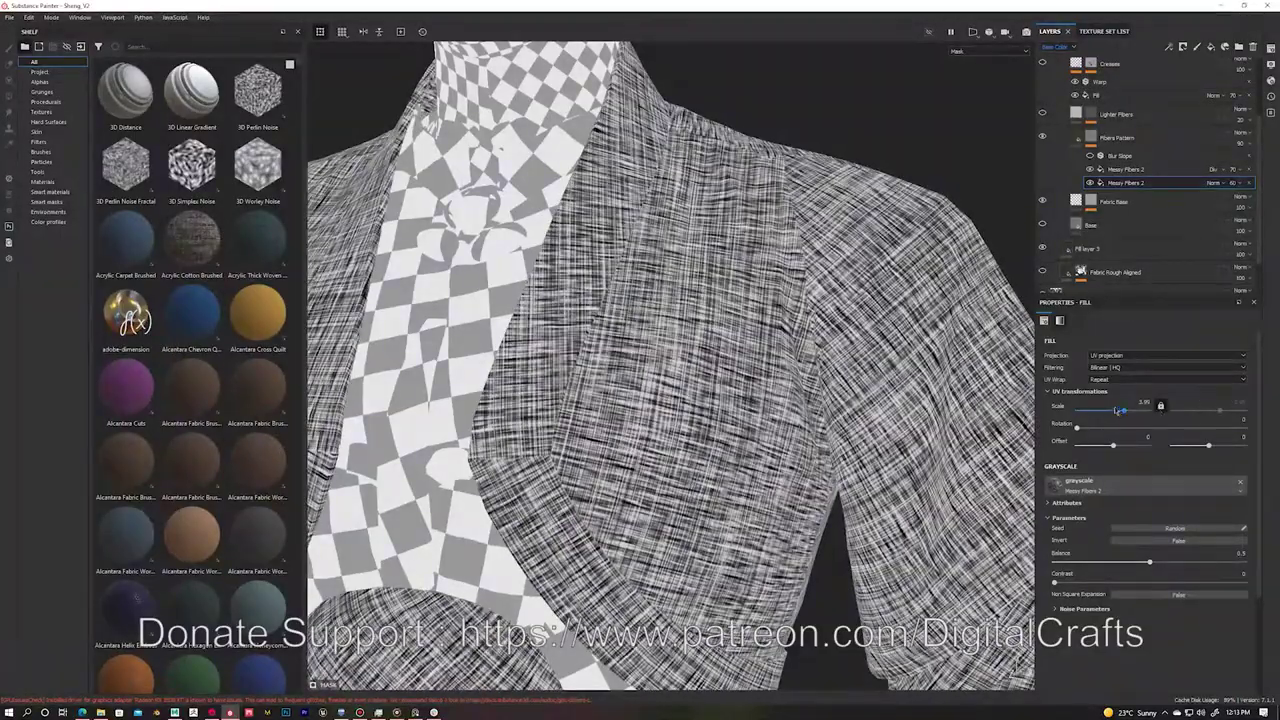
{"action": "left_click", "coordinate": [1101, 170]}
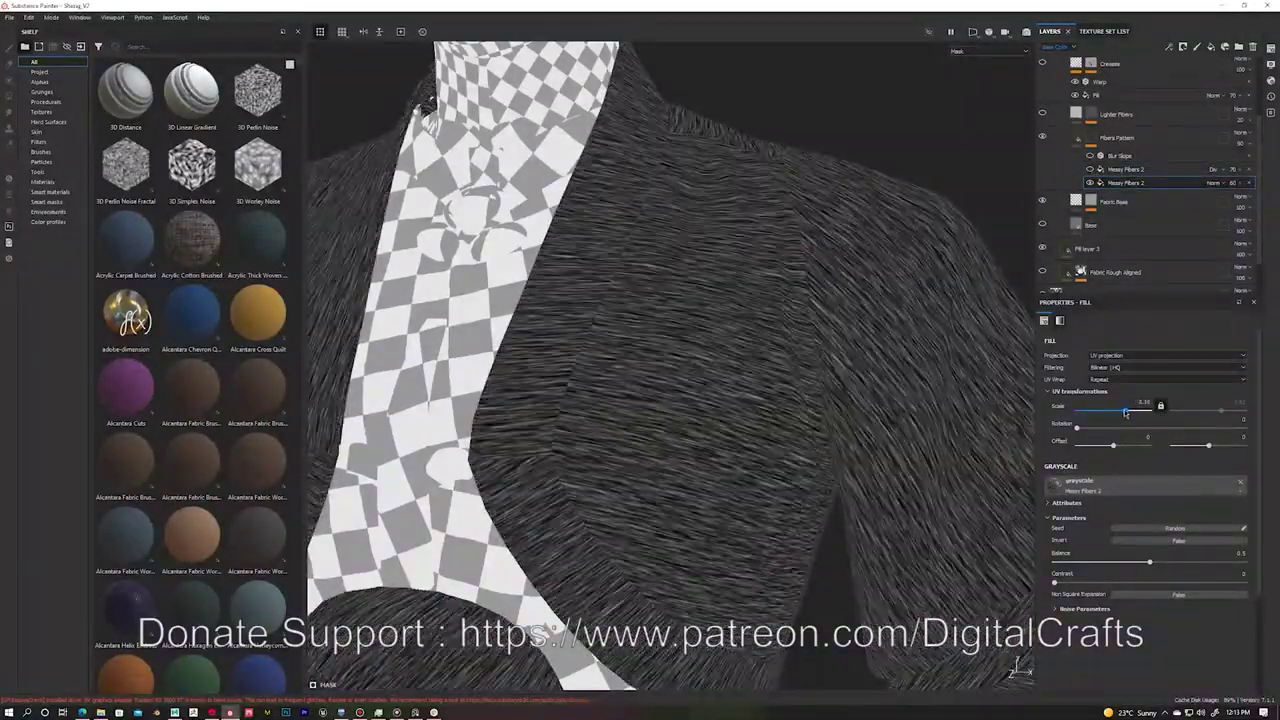
{"action": "left_click_drag", "start_coordinate": [1129, 411], "coordinate": [1123, 410]}
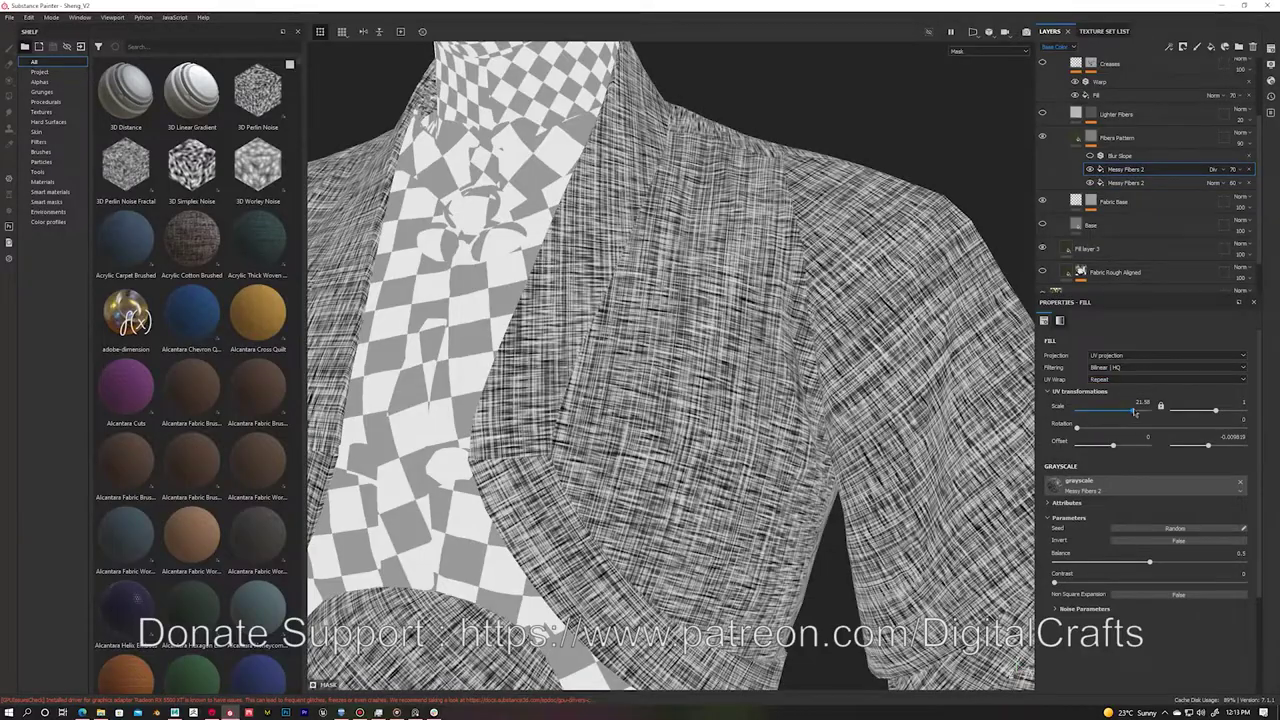
{"action": "left_click", "coordinate": [1111, 183]}
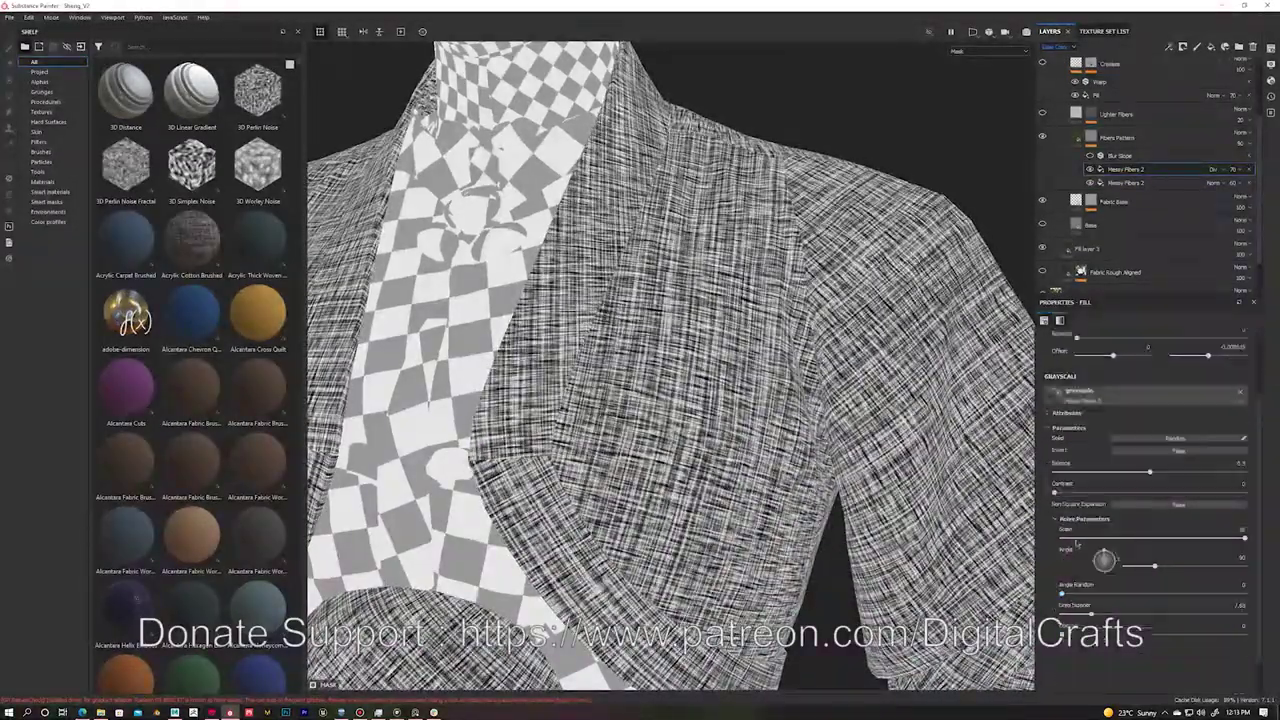
{"action": "left_click", "coordinate": [1090, 137]}
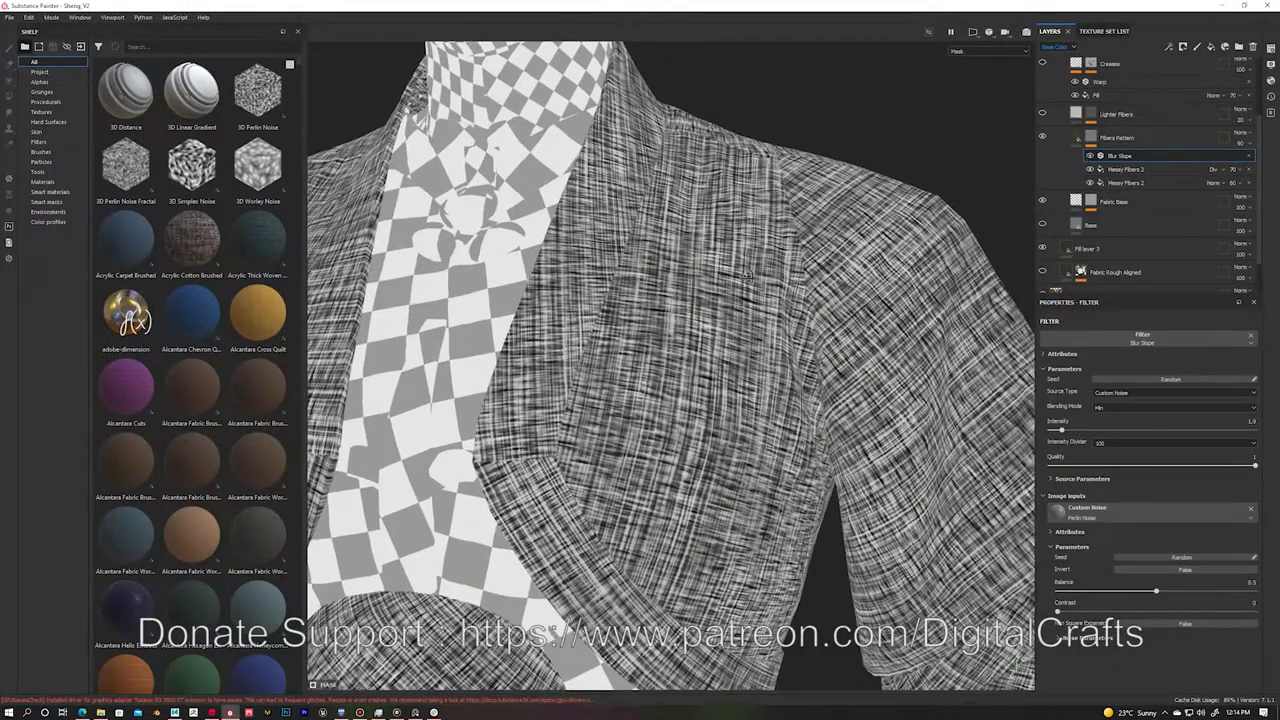
{"action": "scroll", "coordinate": [700, 360], "scroll_direction": "down", "scroll_amount": 2}
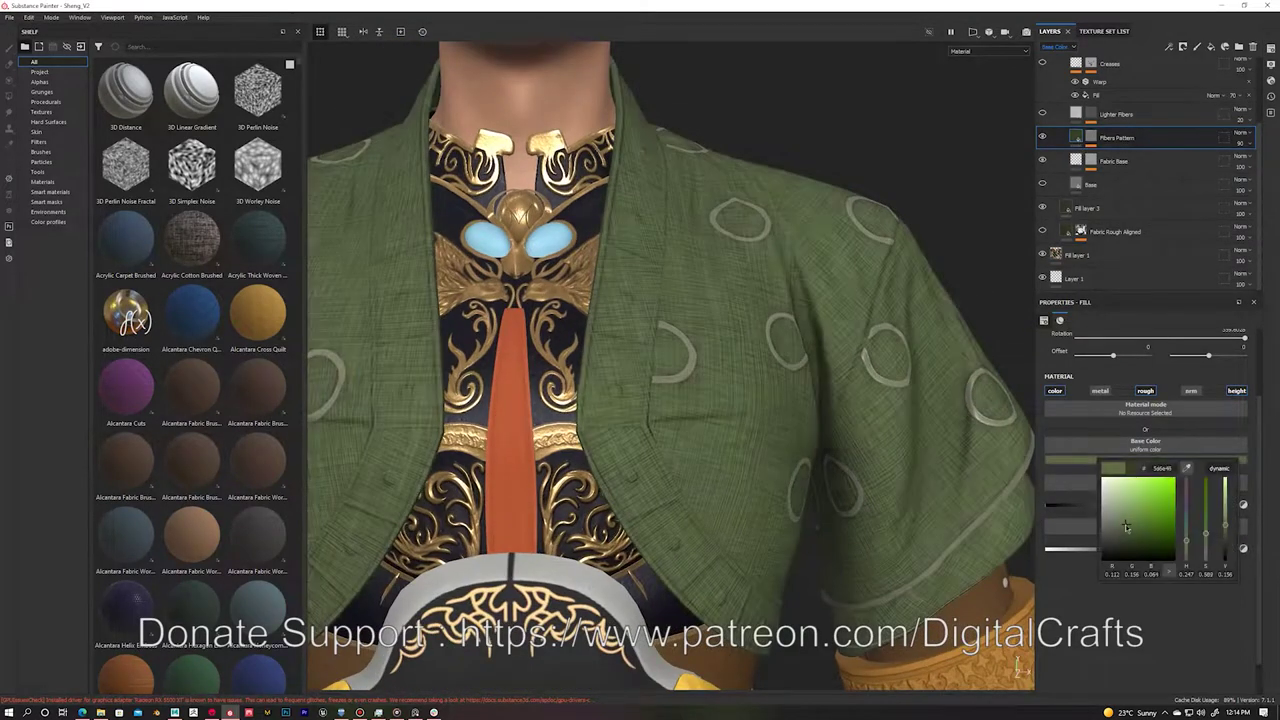
Step: Darken the fiber colour to deeper green and re-drop Fabric Linen Creased, adjusting its Base colour
{"action": "left_click_drag", "start_coordinate": [1195, 554], "coordinate": [1220, 549]}
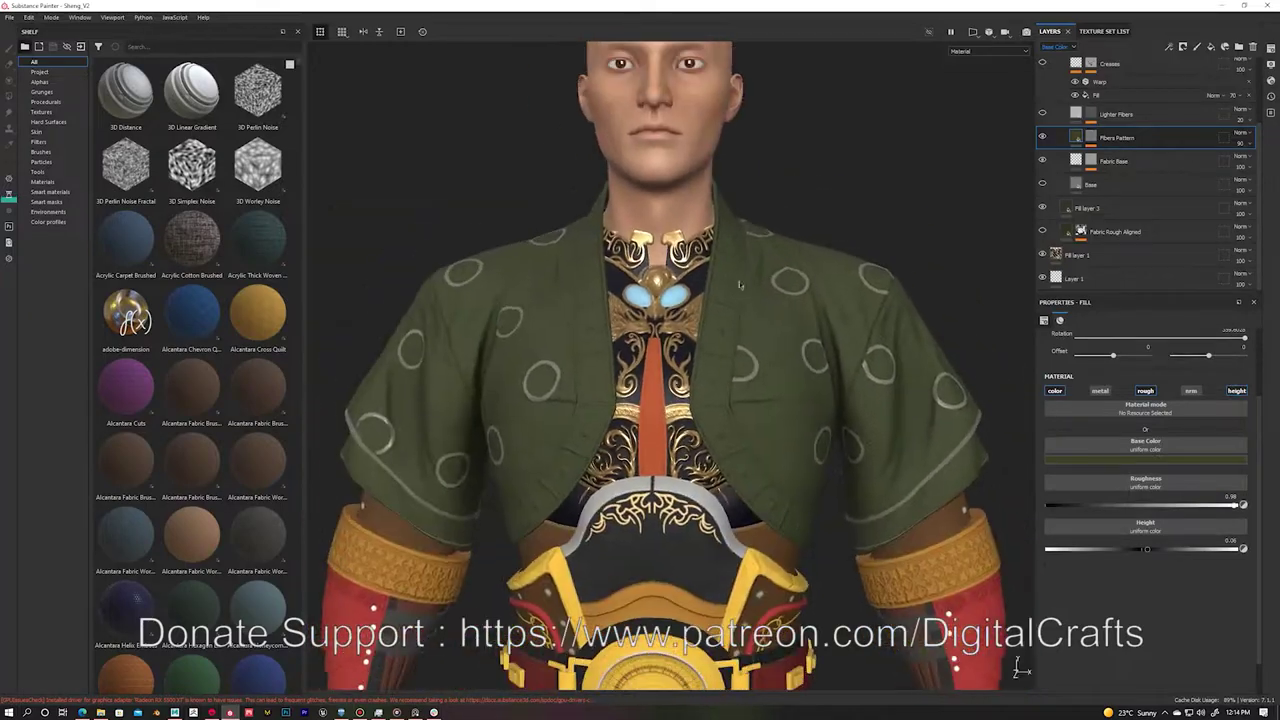
{"action": "left_click_drag", "start_coordinate": [746, 250], "coordinate": [752, 304], "text": "alt"}
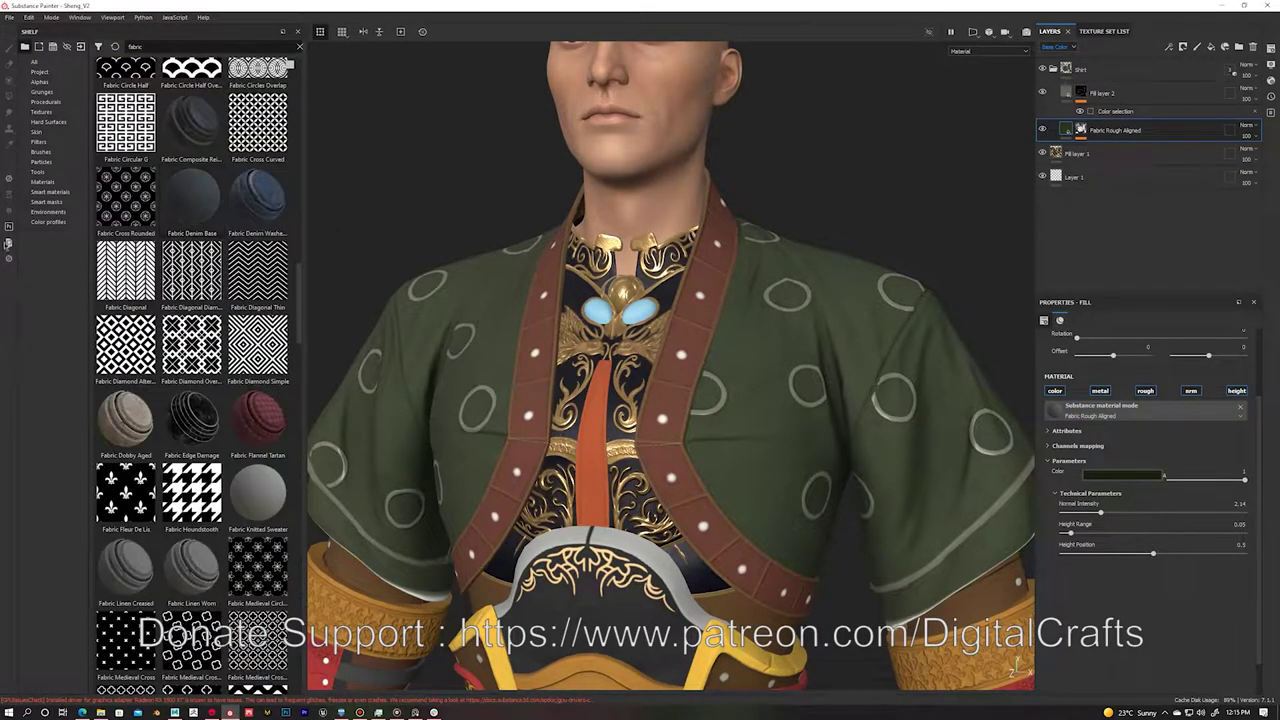
{"action": "left_click_drag", "start_coordinate": [1090, 165], "coordinate": [1090, 160]}
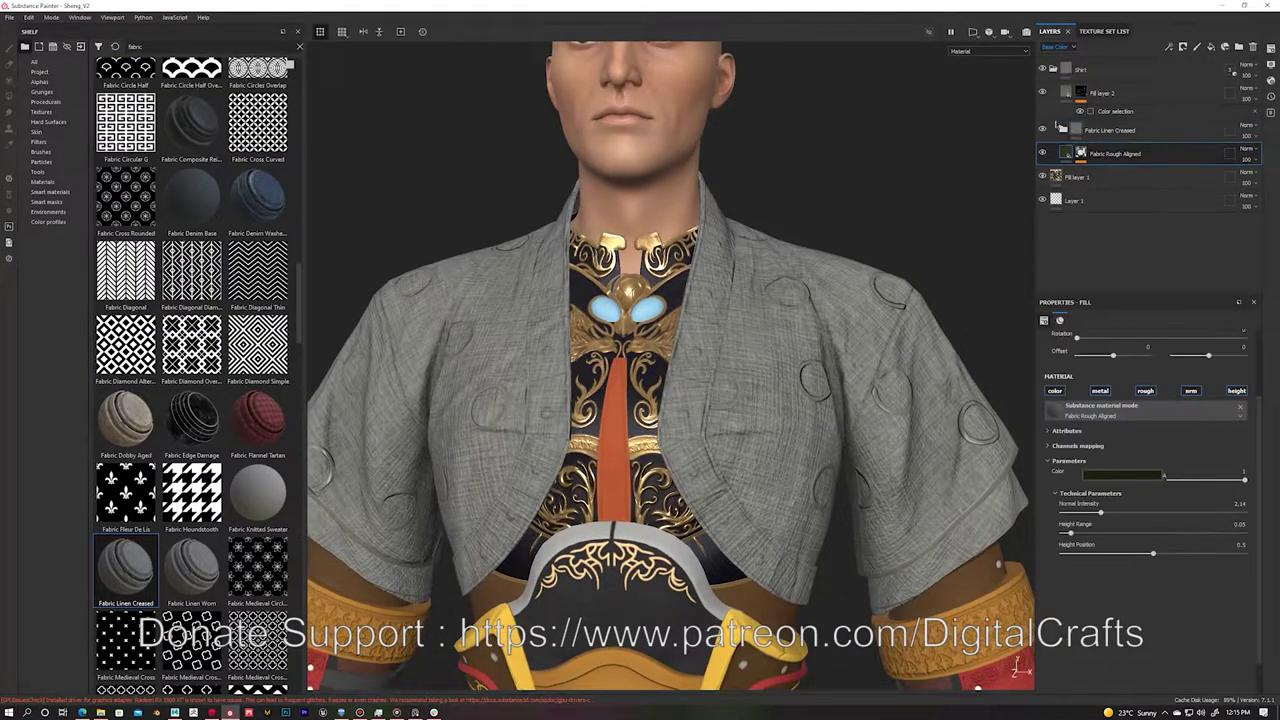
{"action": "left_click", "coordinate": [1090, 204]}
{"action": "left_click", "coordinate": [1145, 447]}
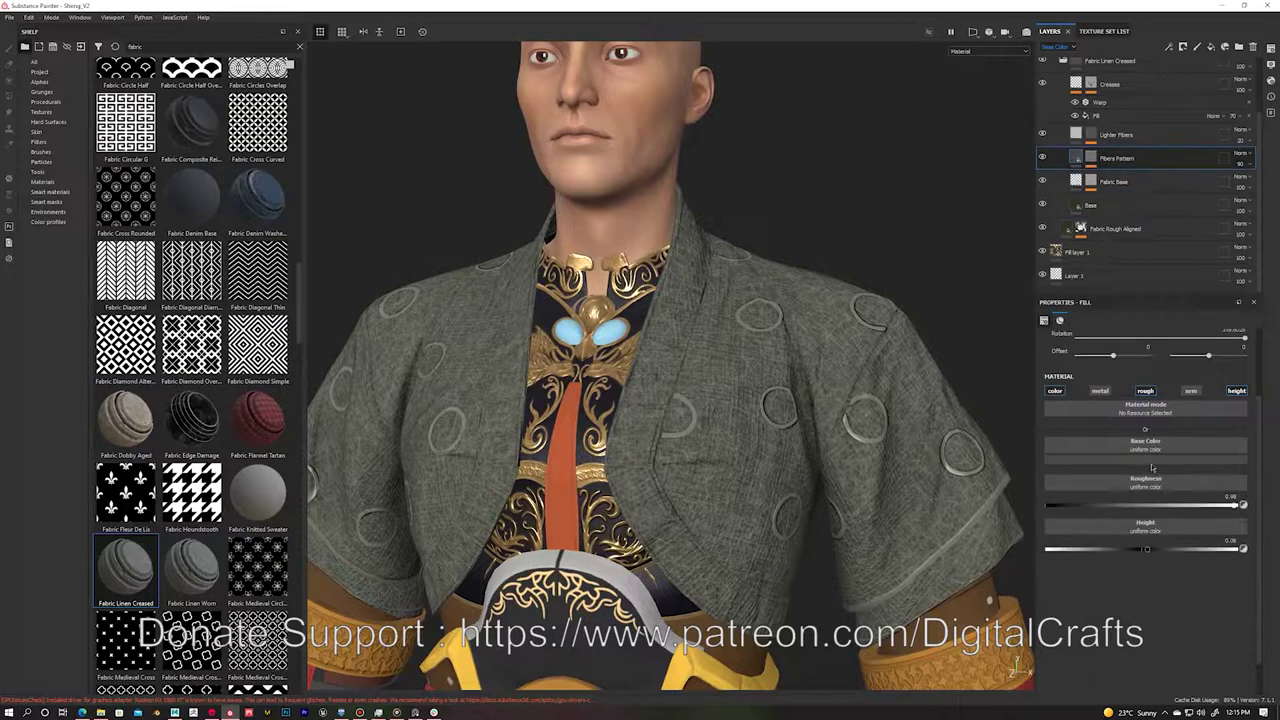
Step: Move the linen sublayers out of their folder into the Shirt group
{"action": "scroll", "coordinate": [1045, 125], "scroll_direction": "up", "scroll_amount": 1}
{"action": "left_click", "coordinate": [1047, 114]}
{"action": "mouse_move", "coordinate": [1083, 118]}
{"action": "left_mouse_down"}
{"action": "mouse_move", "coordinate": [1097, 106]}
{"action": "mouse_move", "coordinate": [1066, 150]}
{"action": "left_mouse_up"}
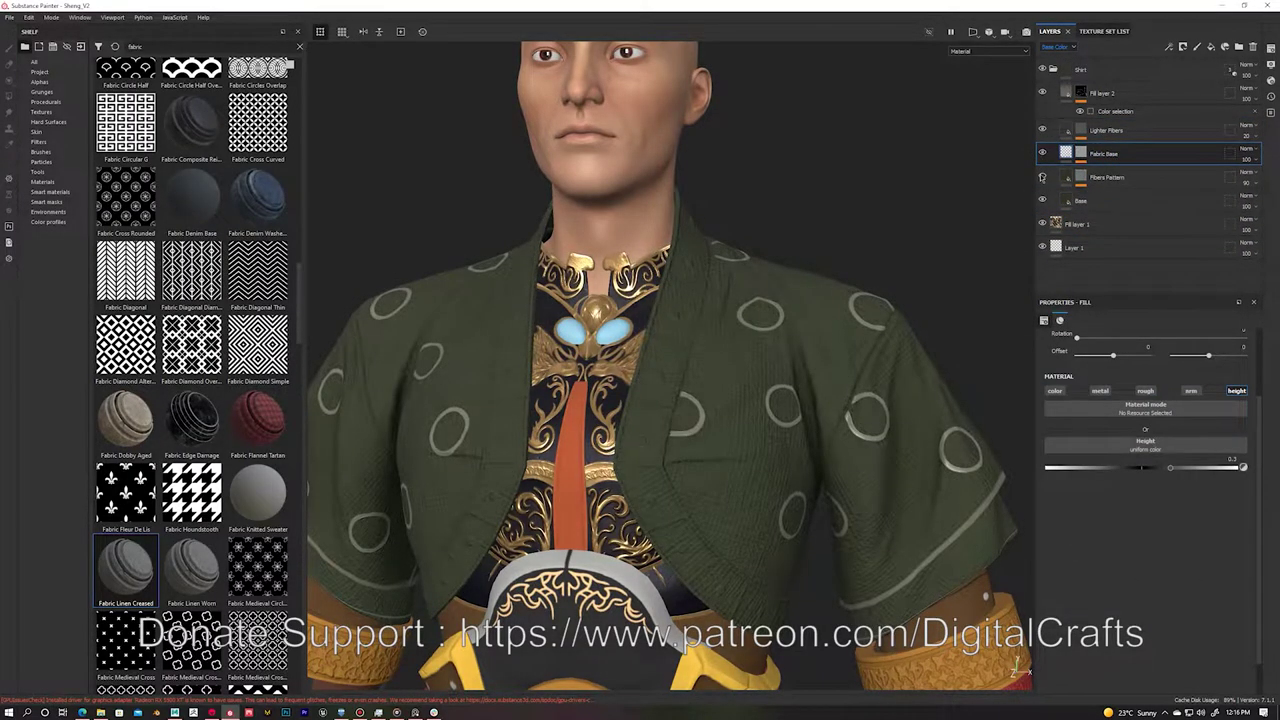
{"action": "left_click", "coordinate": [1108, 198]}
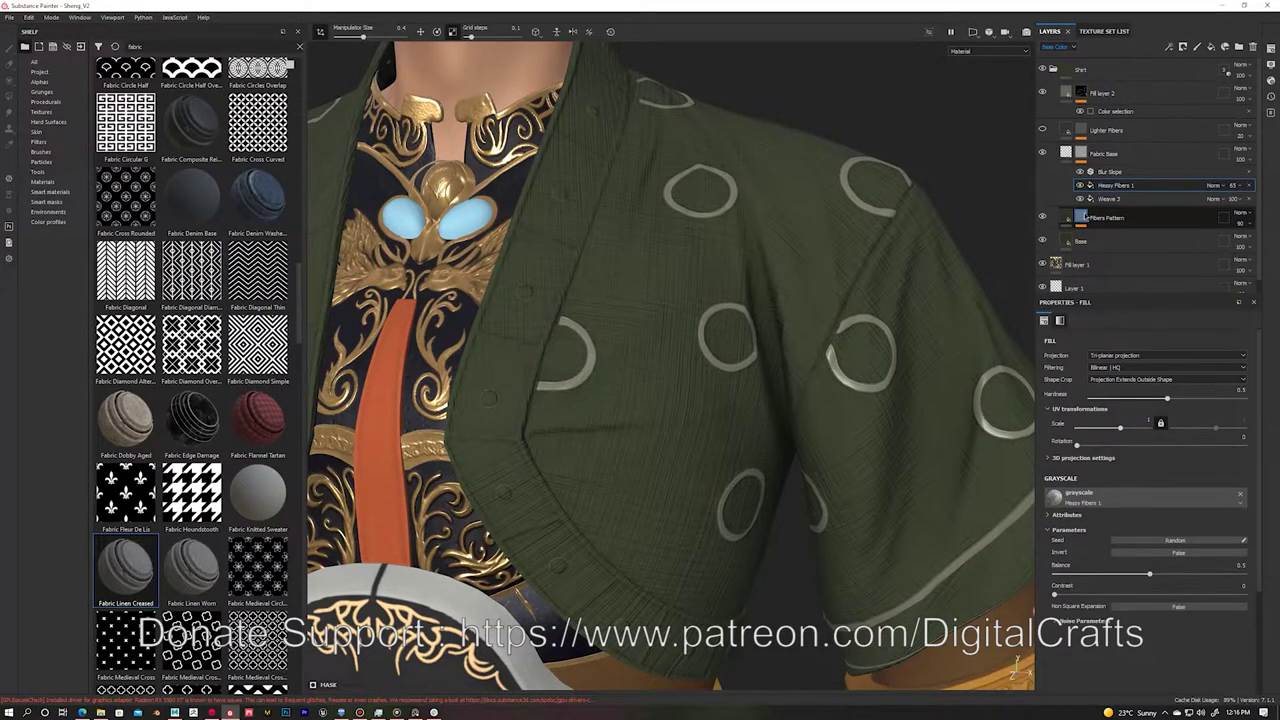
Step: Refine the scale of the upper Messy Fibers 2 fill in Fibers Pattern
{"action": "left_click", "coordinate": [1116, 262]}
{"action": "left_click", "coordinate": [1116, 249]}
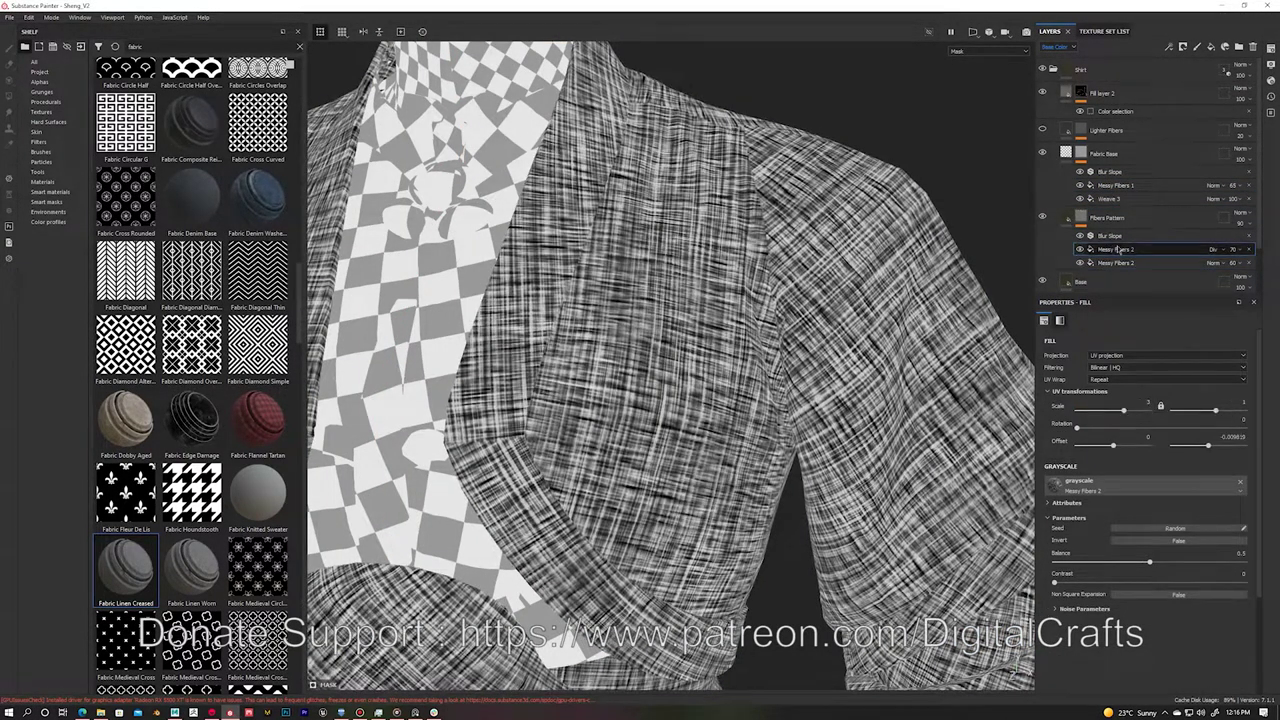
{"action": "left_click_drag", "start_coordinate": [1195, 412], "coordinate": [1228, 411]}
{"action": "left_click", "coordinate": [1116, 262]}
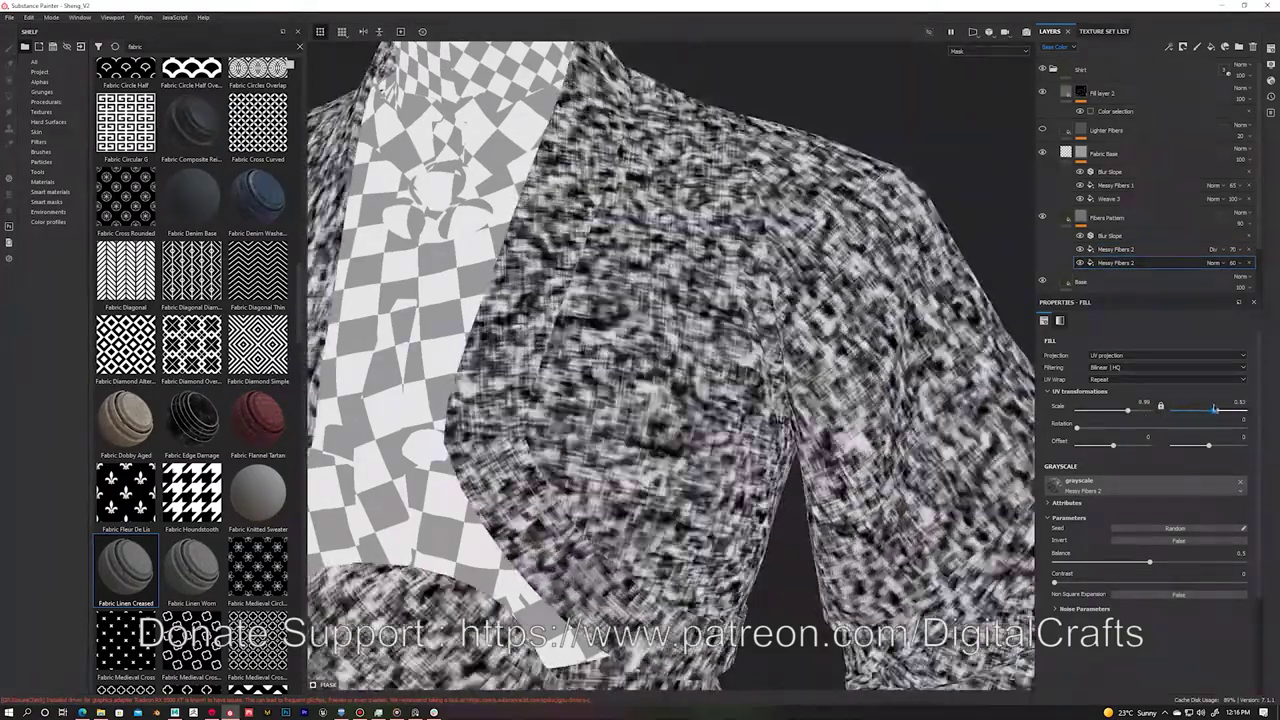
Step: Adjust the base colours of the Fibers Pattern and Fabric Base layers
{"action": "left_click", "coordinate": [1066, 217]}
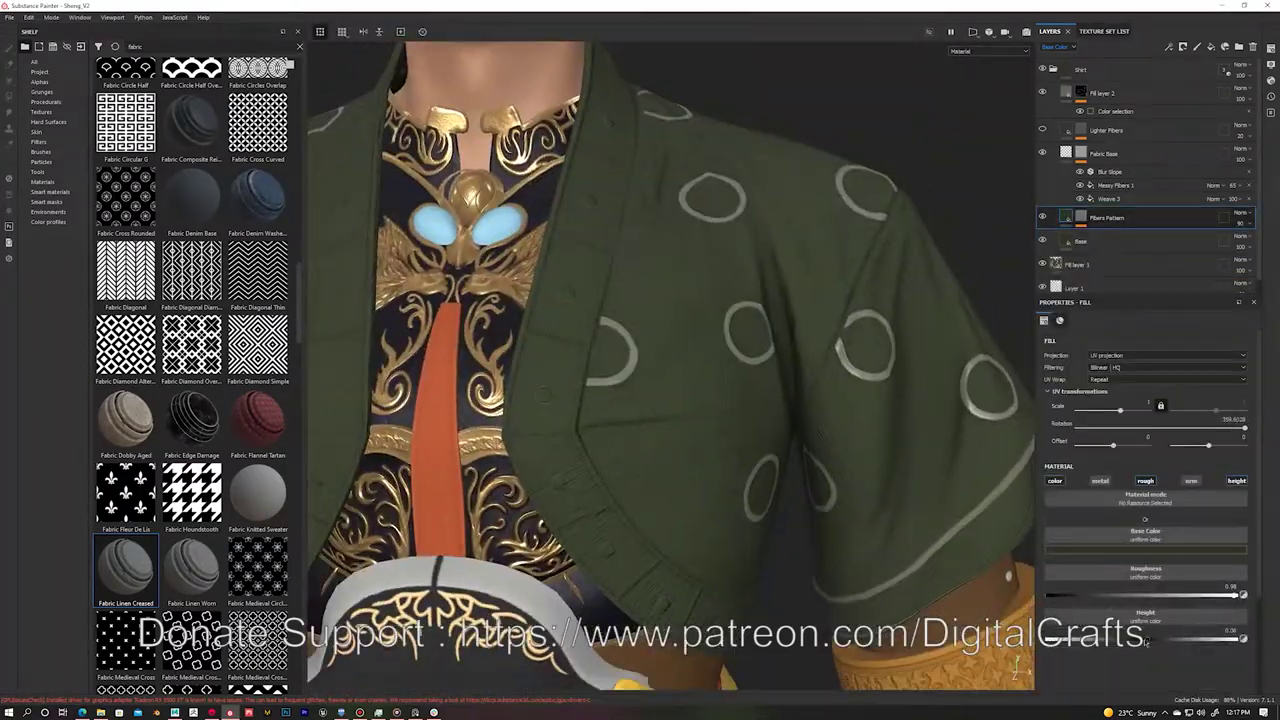
{"action": "left_click", "coordinate": [1145, 548]}
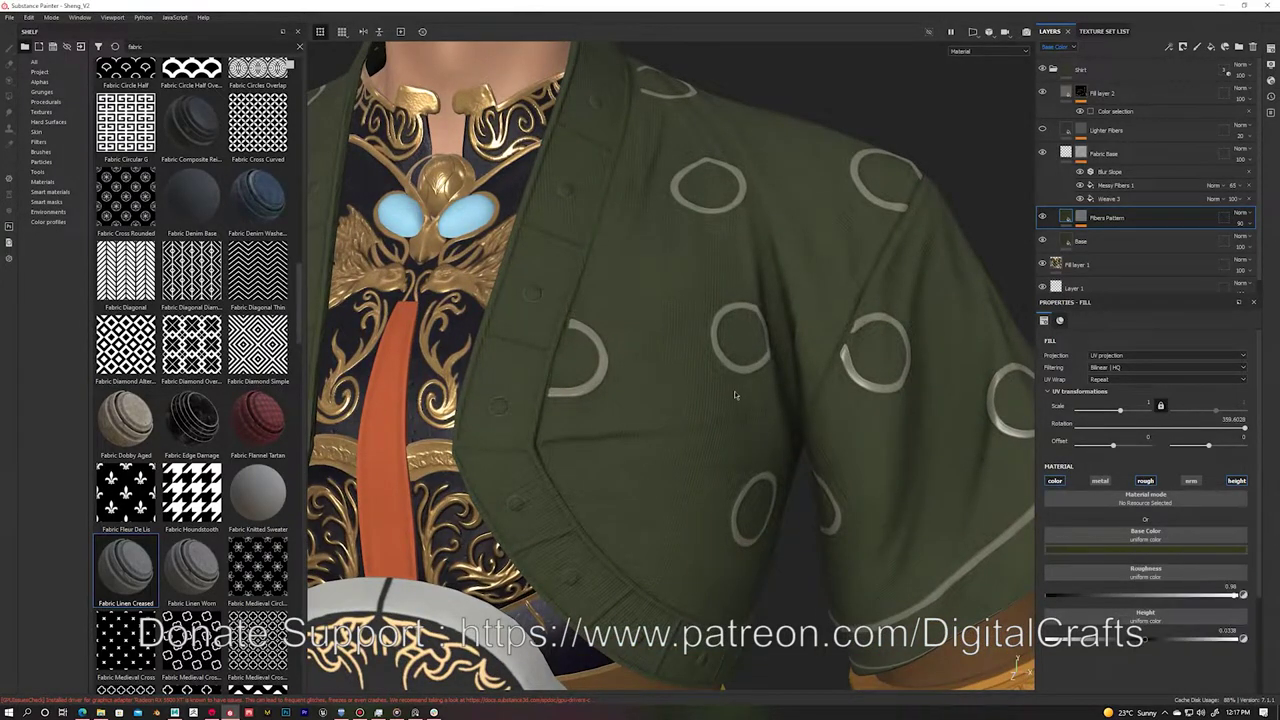
{"action": "scroll", "coordinate": [808, 440], "scroll_direction": "up", "scroll_amount": 5}
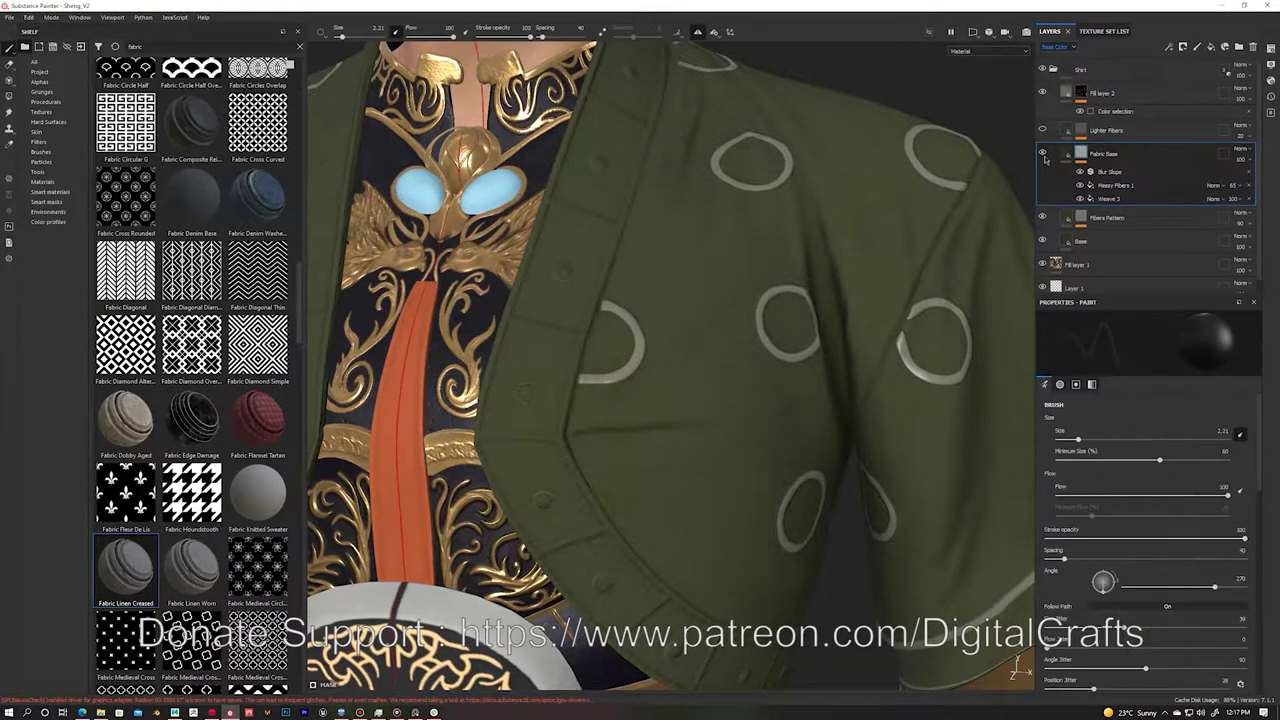
{"action": "left_click", "coordinate": [1120, 552]}
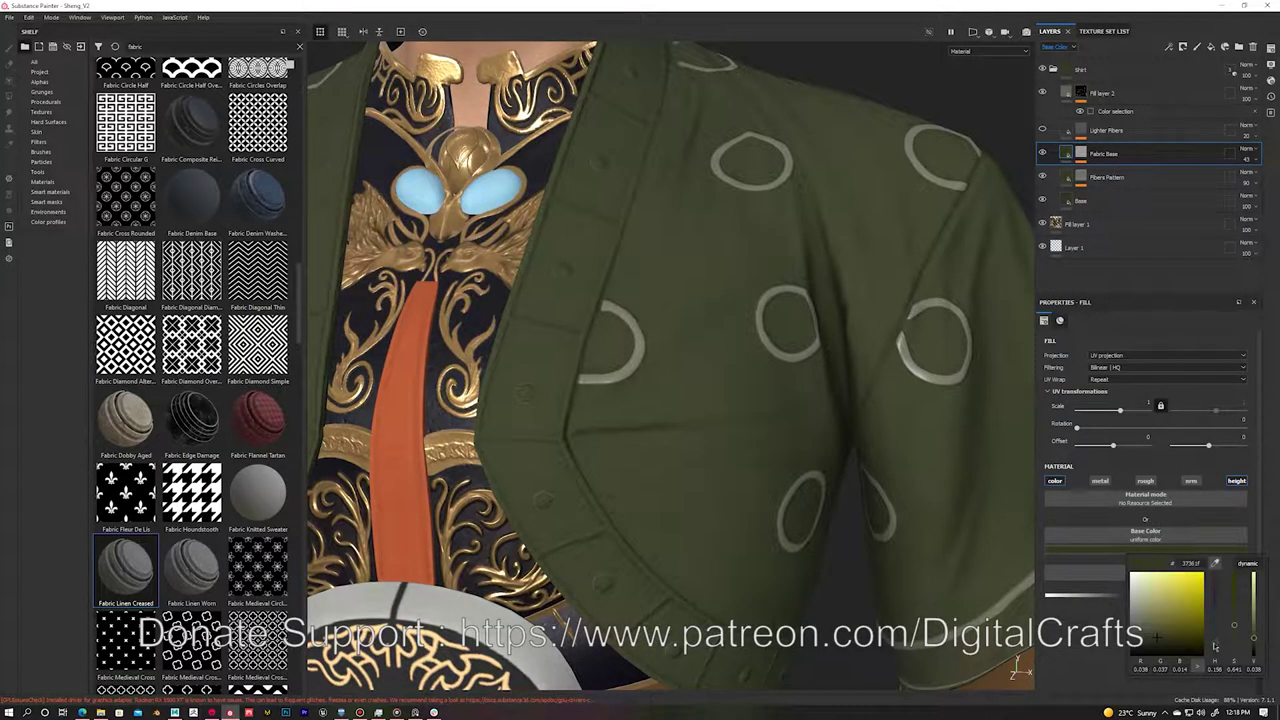
Step: Set the Lighter Fibers colour to olive and adjust the Base layer colour
{"action": "left_click", "coordinate": [1242, 179]}
{"action": "left_click", "coordinate": [1050, 132]}
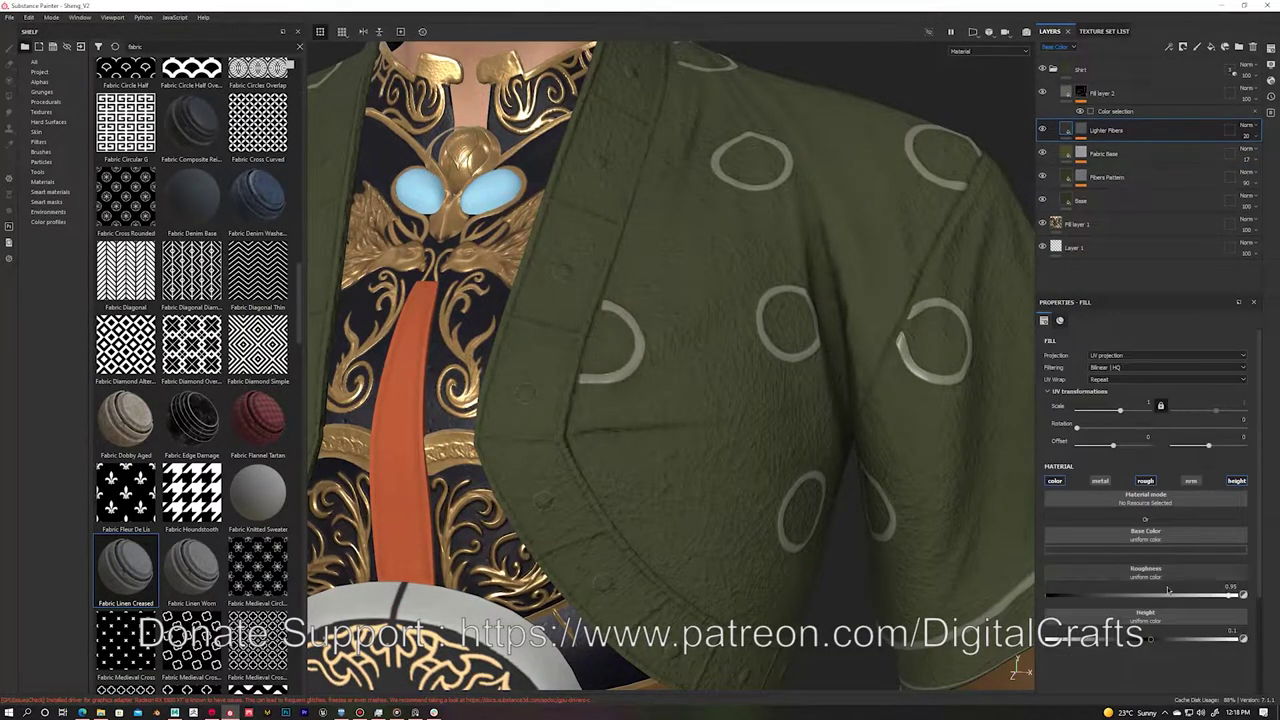
{"action": "left_click", "coordinate": [1145, 548]}
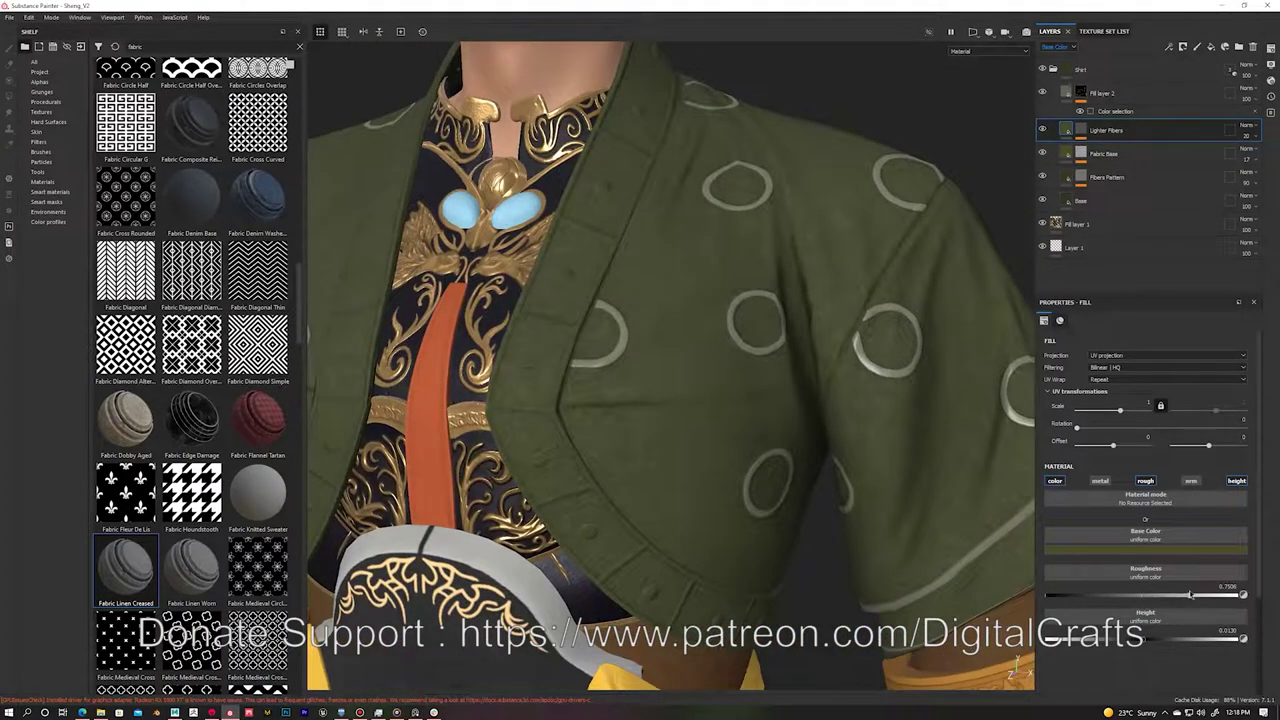
{"action": "left_click", "coordinate": [1103, 153]}
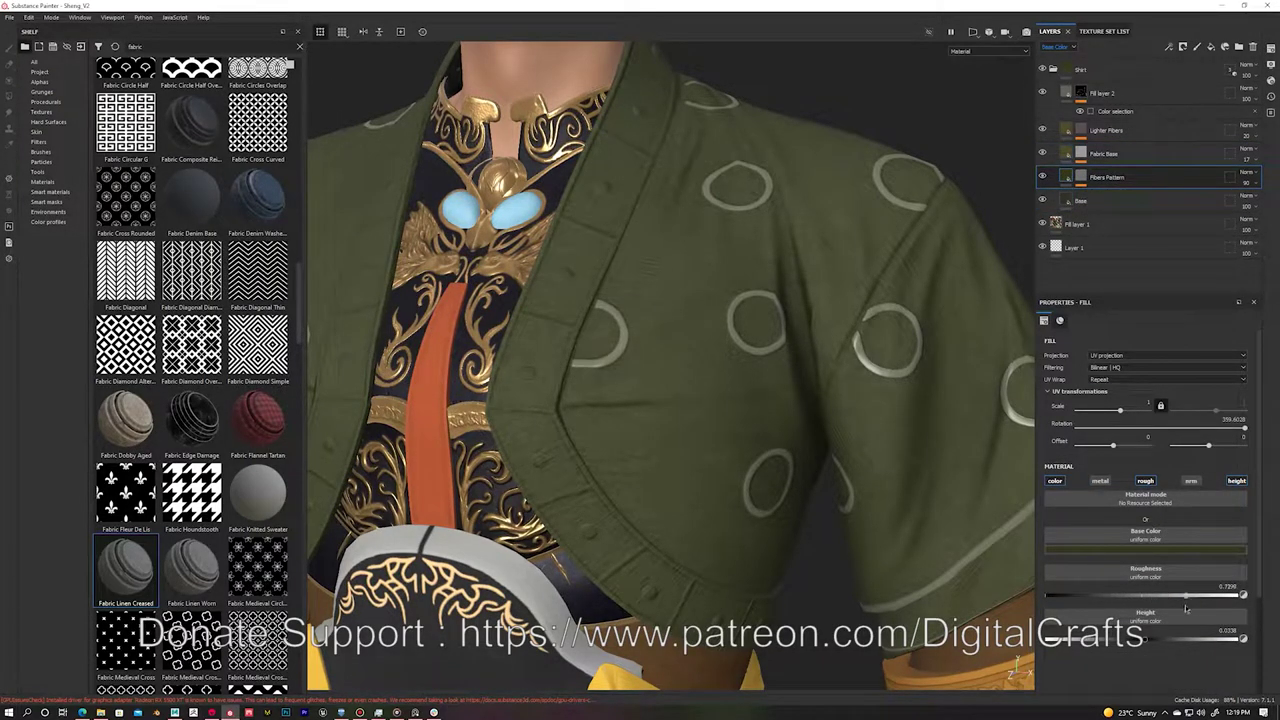
{"action": "key", "text": "f"}
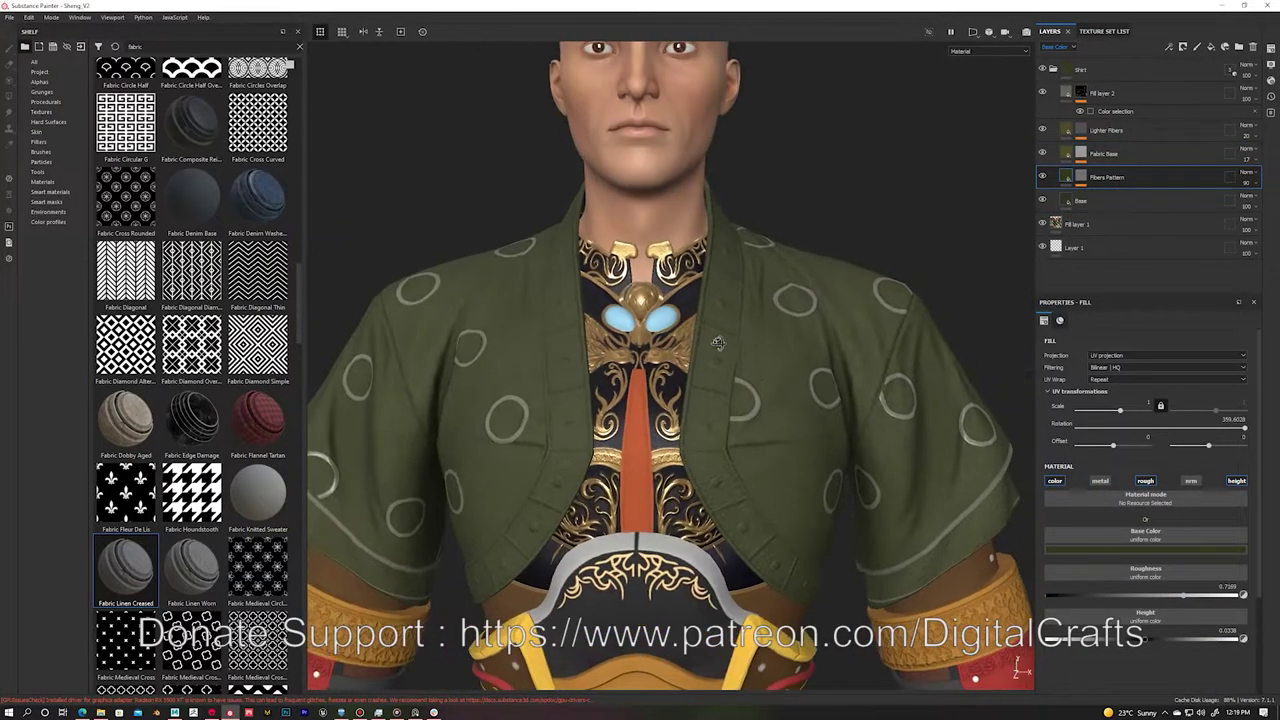
{"action": "left_click", "coordinate": [1080, 200]}
{"action": "left_click", "coordinate": [1145, 548]}
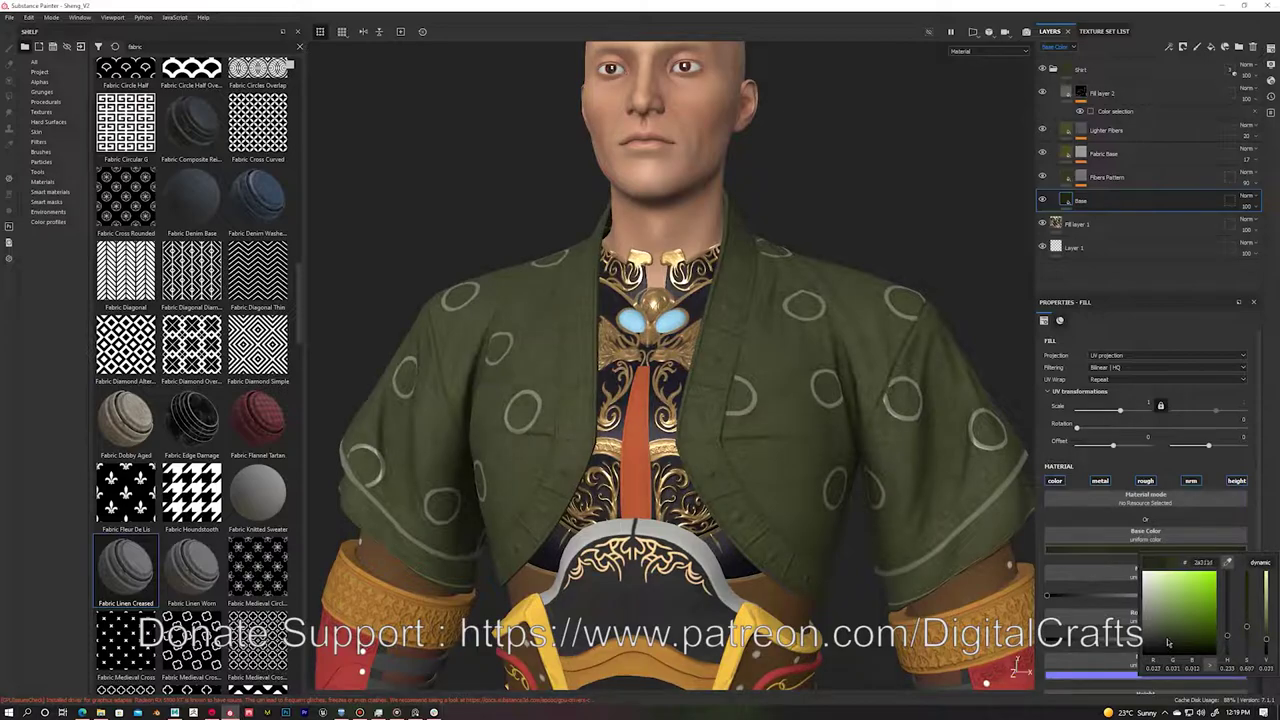
Step: Lower Fibers Pattern opacity to 30 and group Lighter Fibers through Base into Folder 1
{"action": "left_click", "coordinate": [1069, 182]}
{"action": "left_click", "coordinate": [1246, 183]}
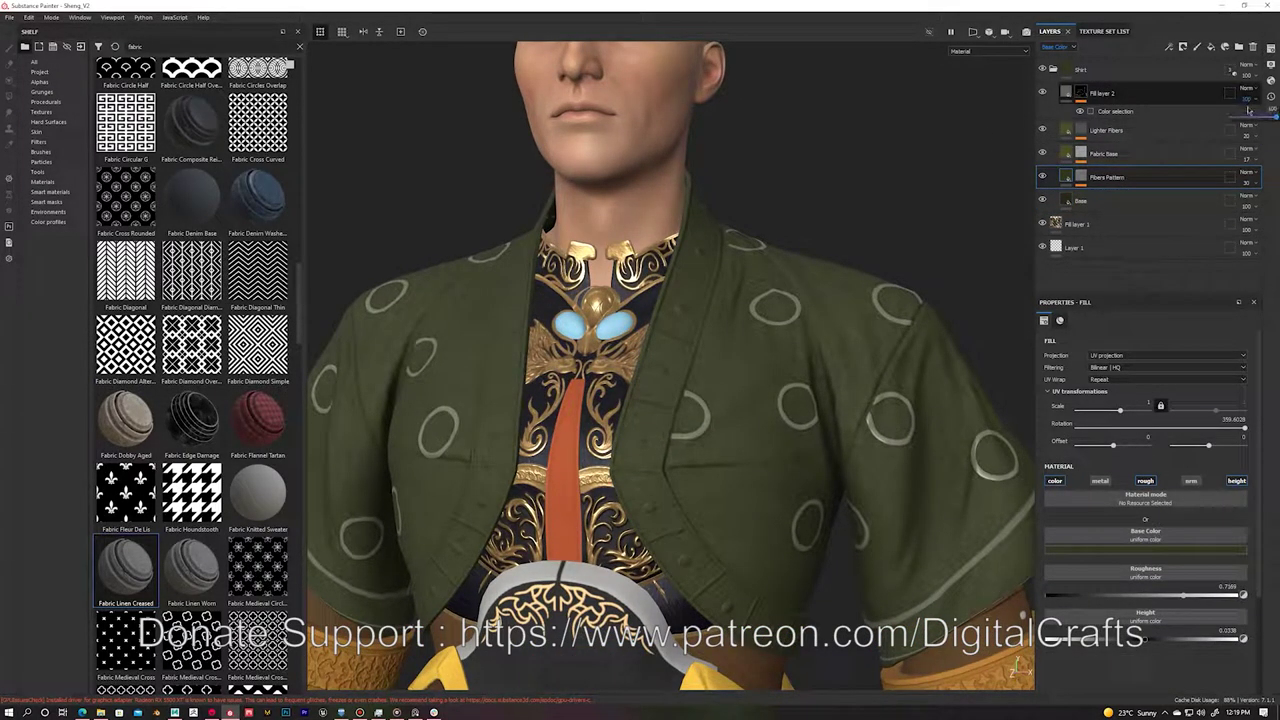
{"action": "left_click", "coordinate": [1060, 131]}
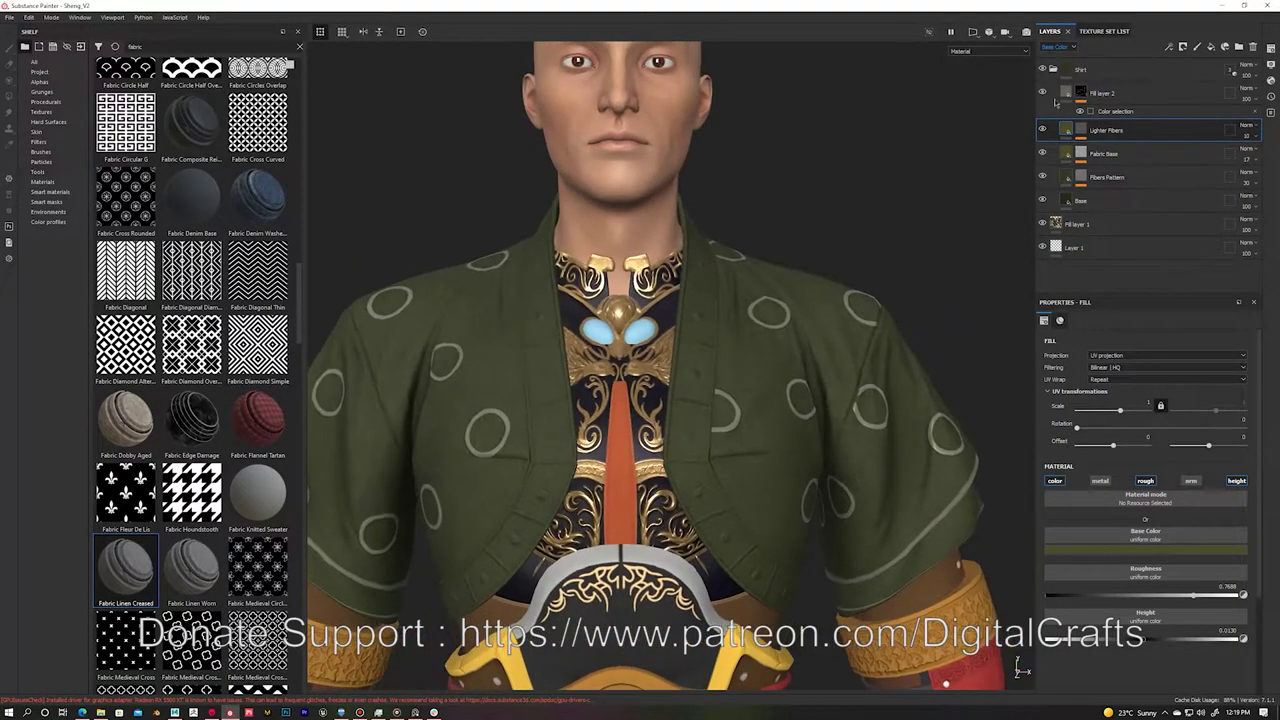
{"action": "left_click", "coordinate": [1105, 204], "text": "shift"}
{"action": "key", "text": "ctrl+g"}
{"action": "right_click", "coordinate": [1106, 130]}
{"action": "key", "text": "1"}
{"action": "left_click", "coordinate": [45, 102]}
{"action": "left_click_drag", "start_coordinate": [560, 330], "coordinate": [632, 295], "text": "alt"}
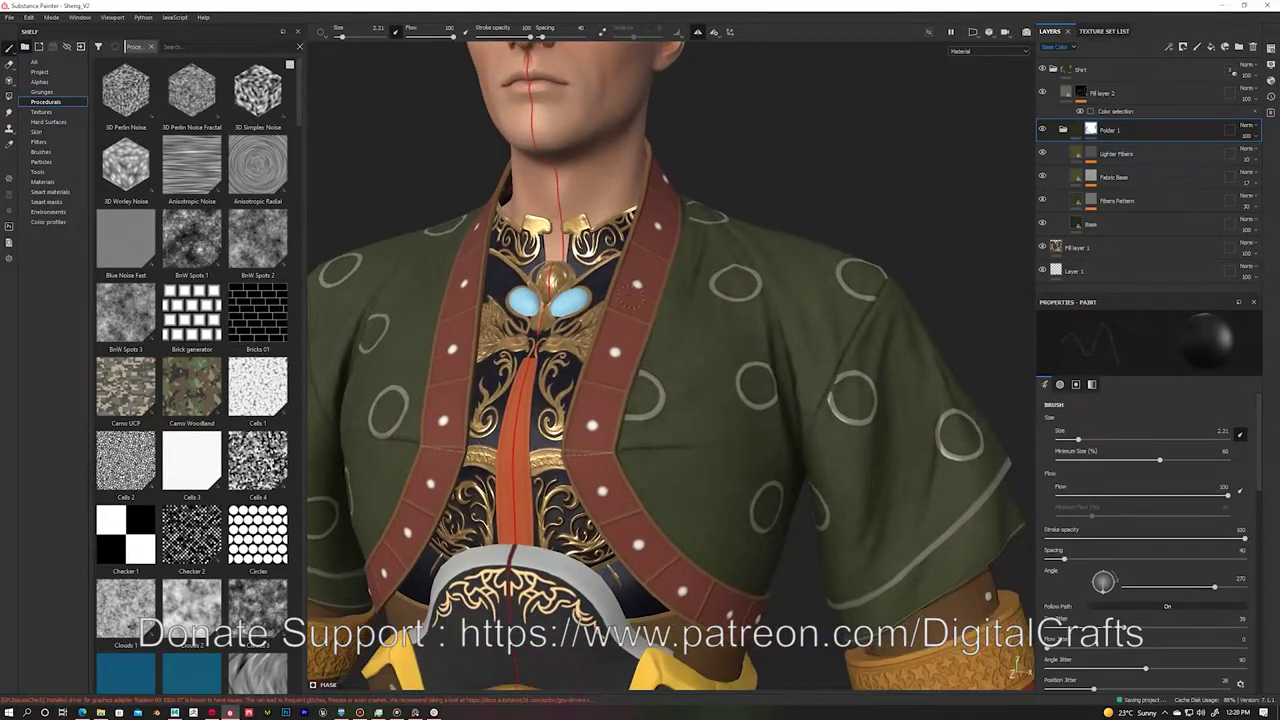
Step: Add Fill layer 3 in Folder 1 with a curvature-generator mask and dark green colour
{"action": "left_click", "coordinate": [1211, 47]}
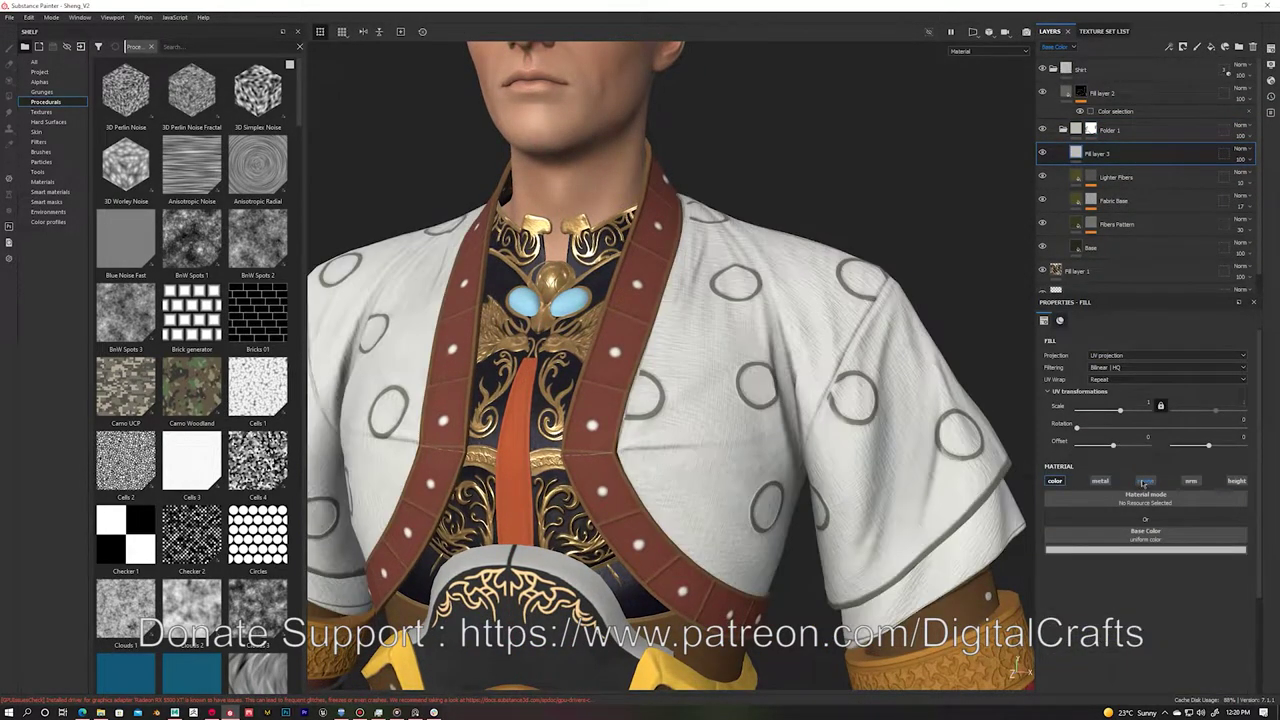
{"action": "right_click", "coordinate": [1113, 153]}
{"action": "left_click", "coordinate": [1140, 160]}
{"action": "left_click", "coordinate": [1131, 349]}
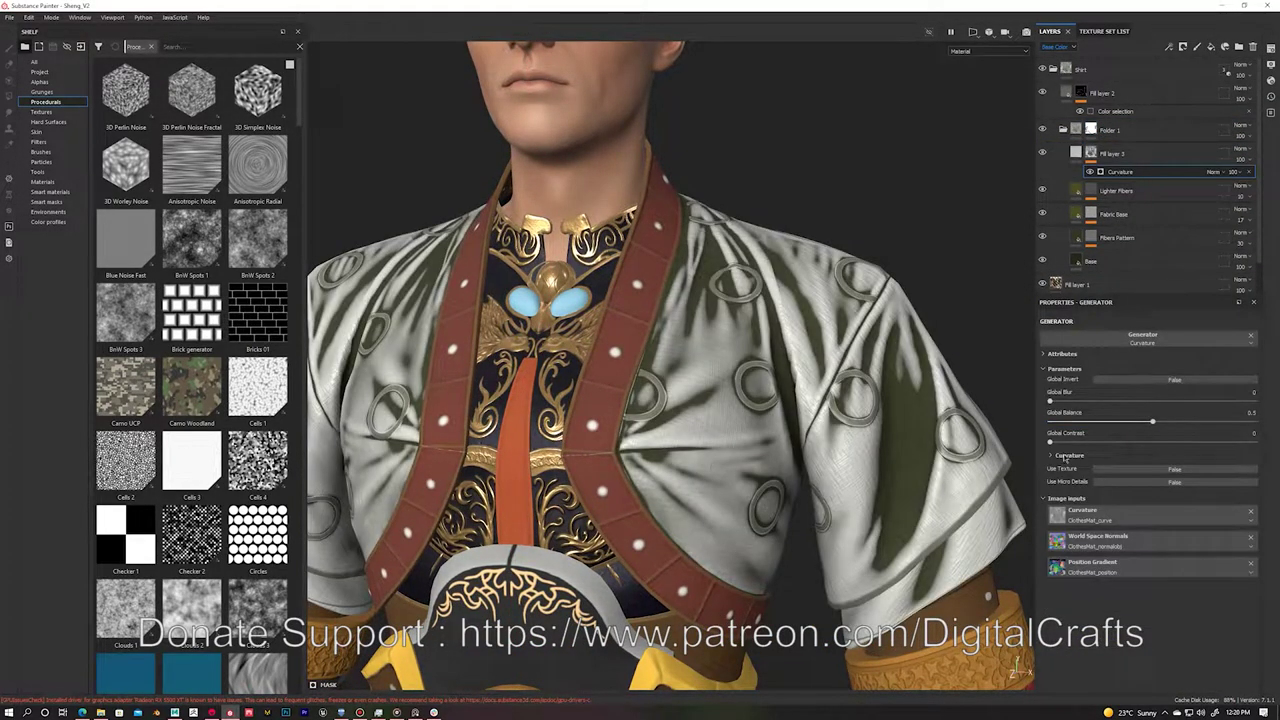
{"action": "left_click", "coordinate": [1076, 152]}
{"action": "left_click", "coordinate": [1138, 549]}
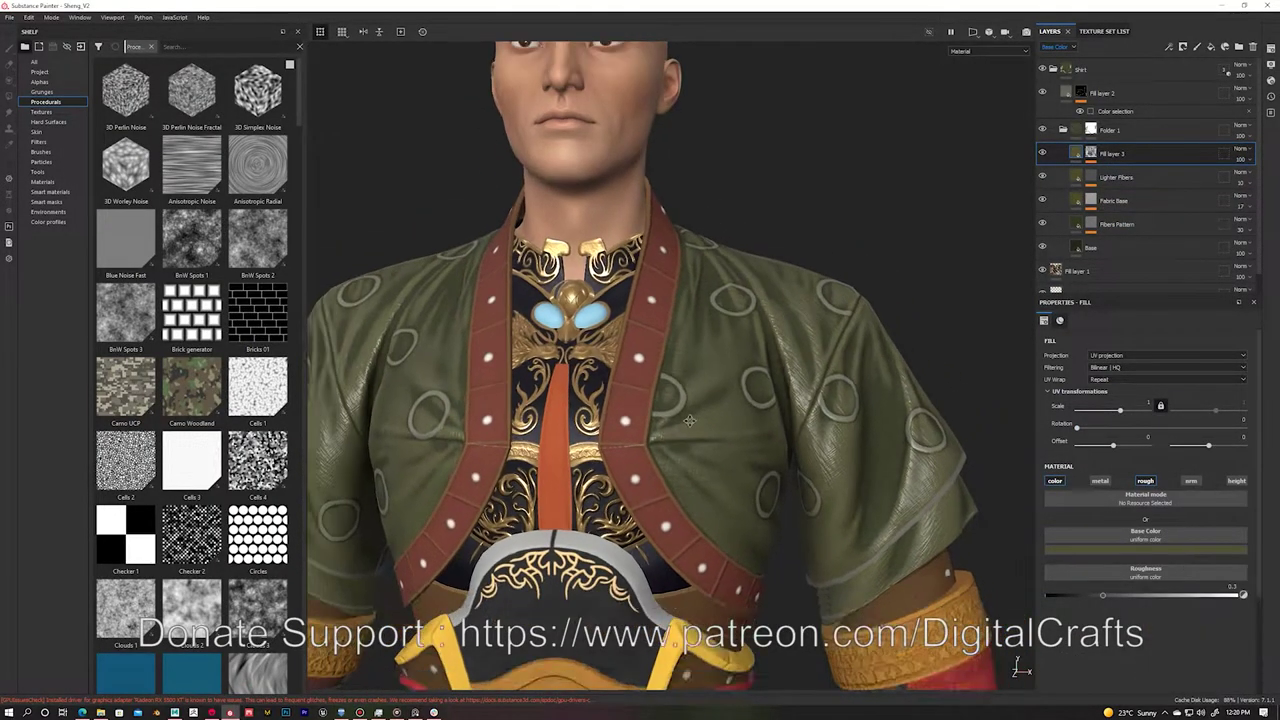
Step: Lower the curvature mask's global balance and zero its Sharp and Fine detail sliders
{"action": "left_click", "coordinate": [1100, 152], "text": "alt"}
{"action": "left_click_drag", "start_coordinate": [1148, 427], "coordinate": [1133, 427]}
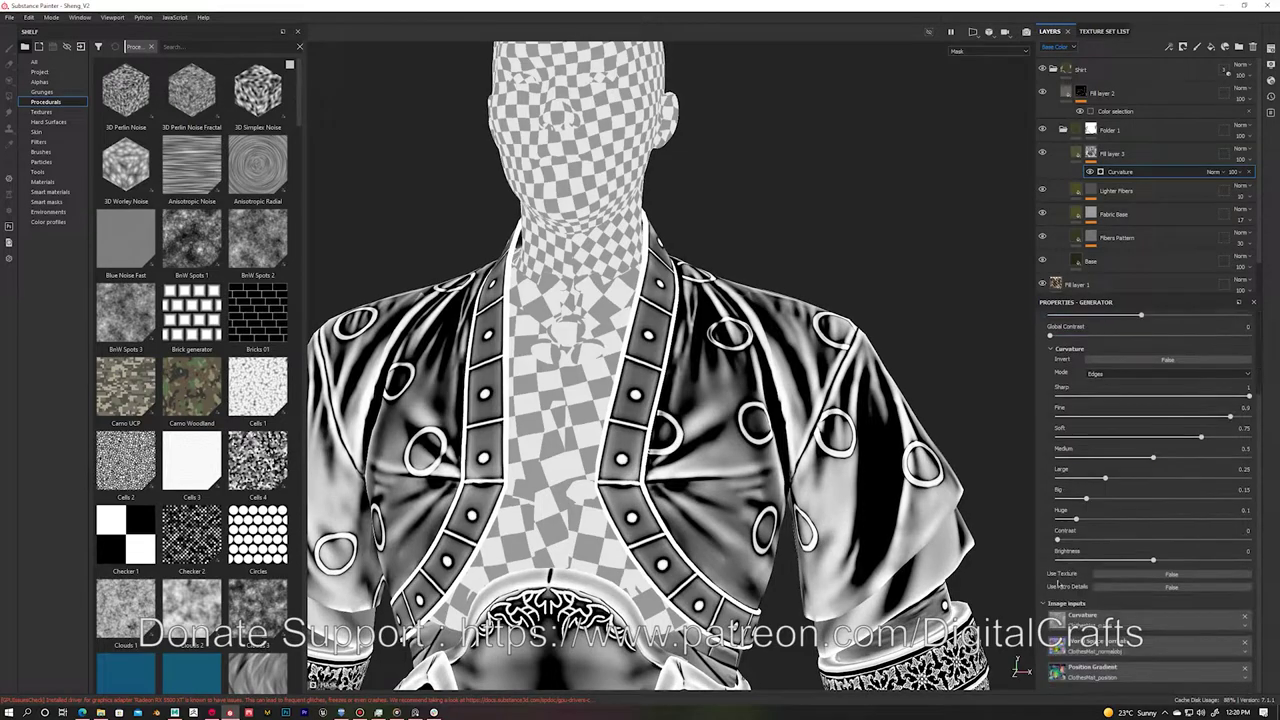
{"action": "left_click", "coordinate": [1076, 152]}
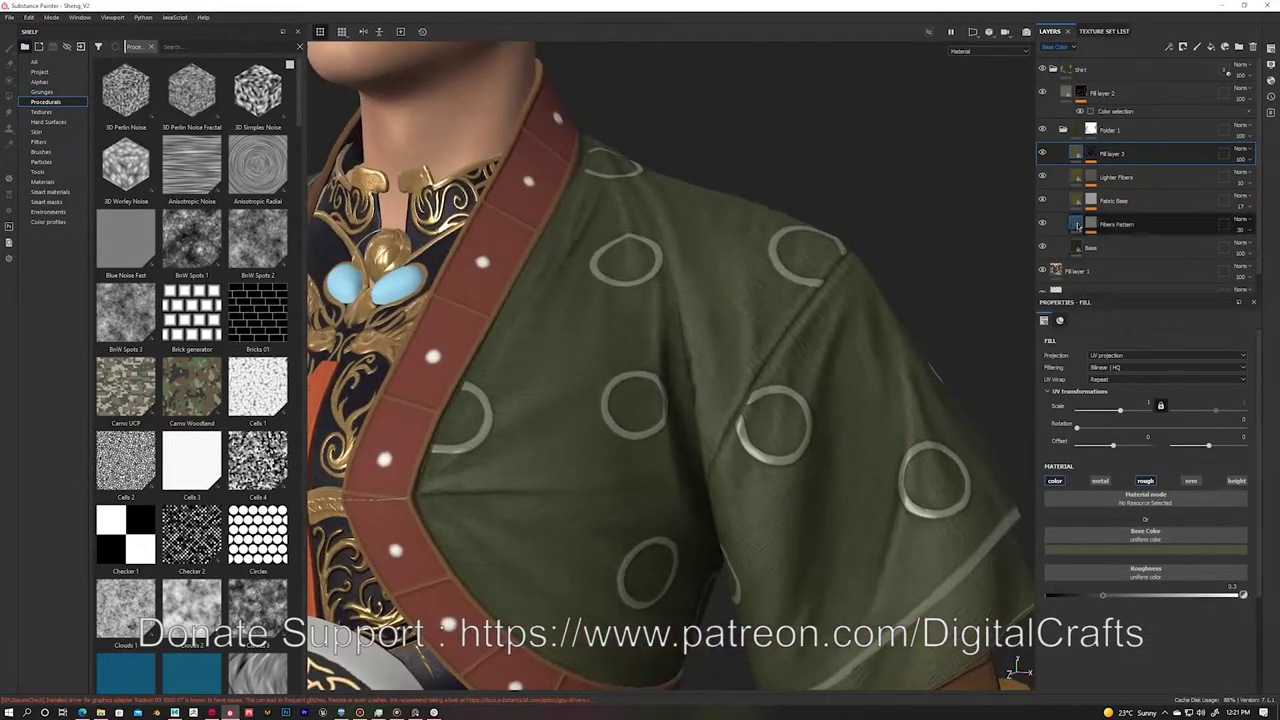
{"action": "left_click", "coordinate": [1077, 226]}
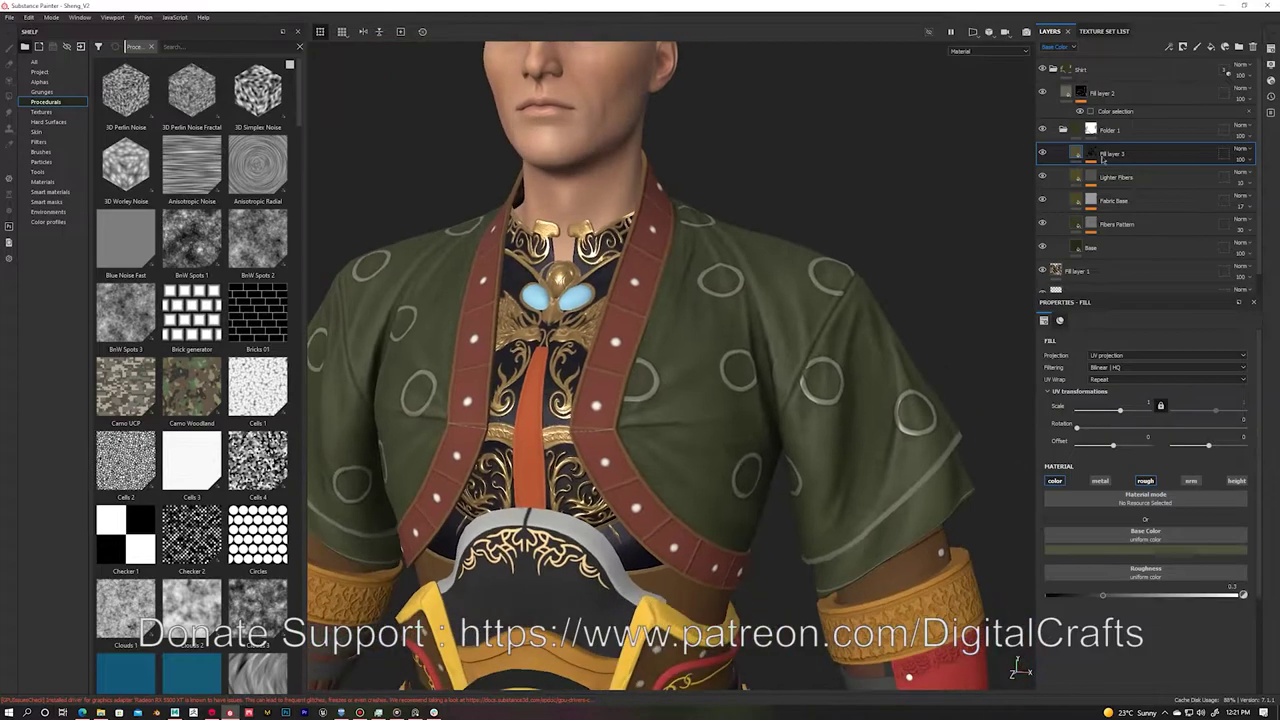
{"action": "left_click", "coordinate": [1120, 172], "text": "alt"}
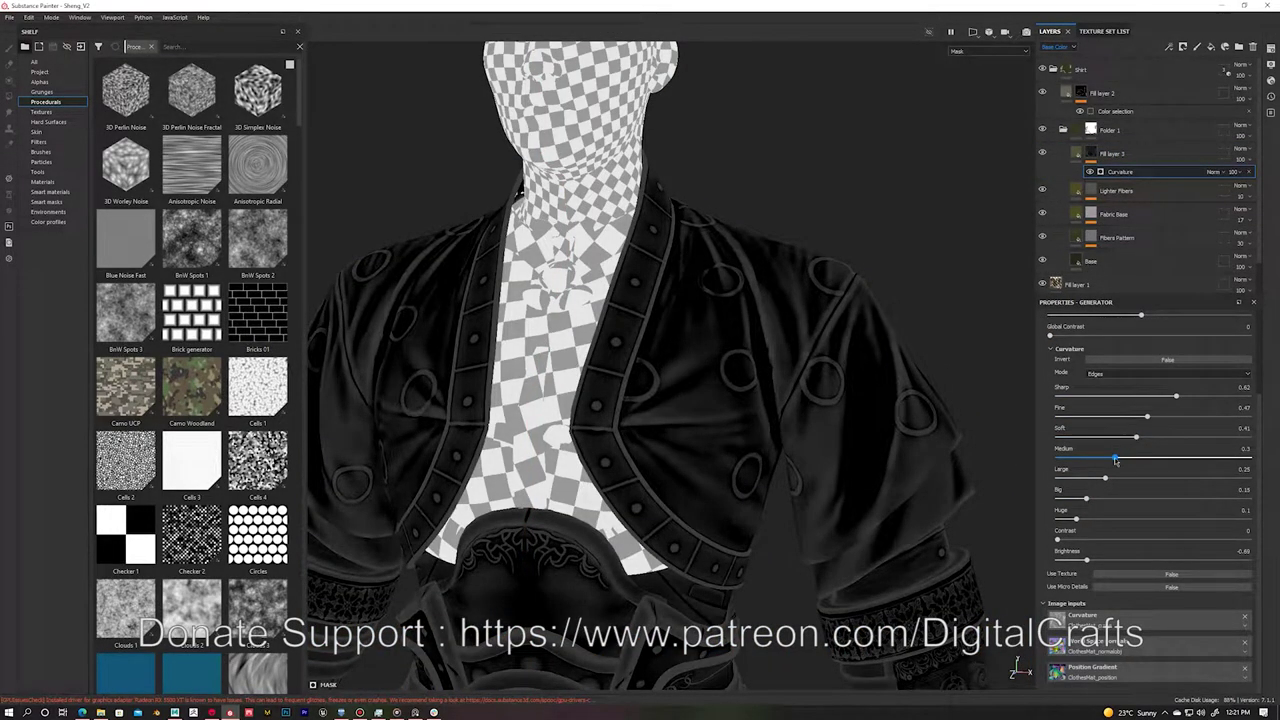
{"action": "left_click_drag", "start_coordinate": [1130, 397], "coordinate": [1050, 397]}
{"action": "left_click_drag", "start_coordinate": [1124, 416], "coordinate": [1050, 416]}
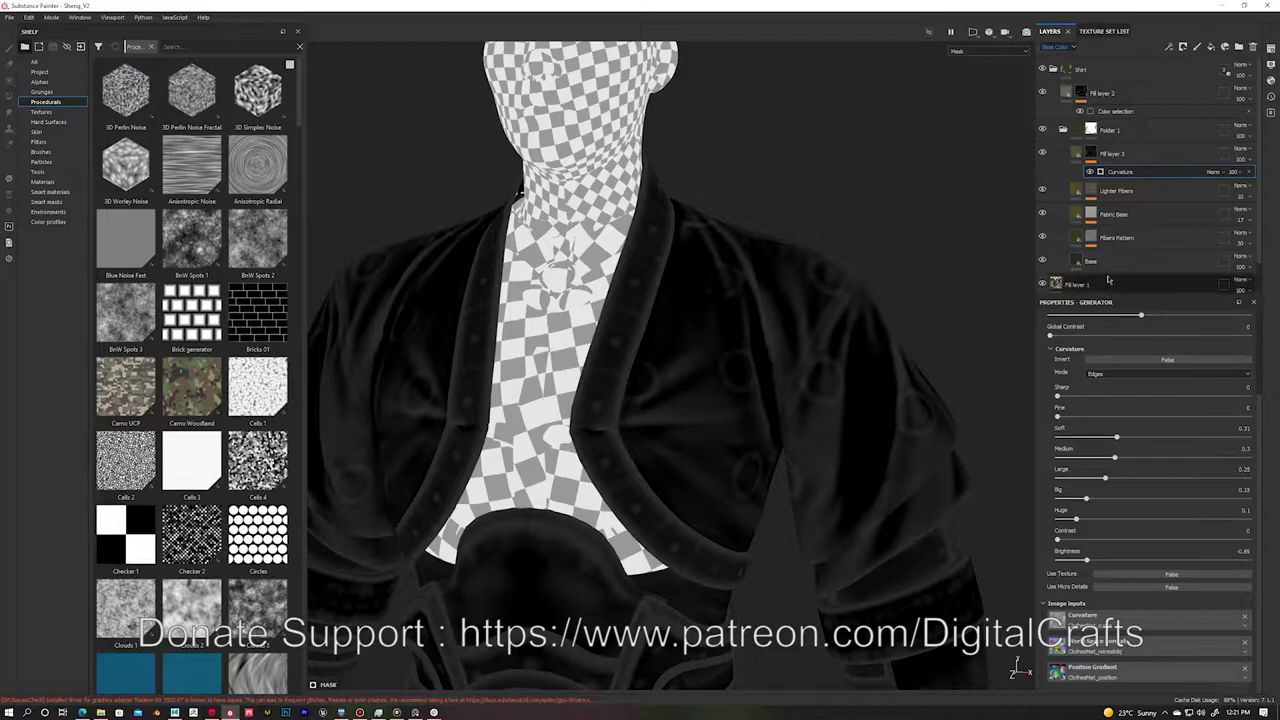
{"action": "left_click", "coordinate": [1090, 153]}
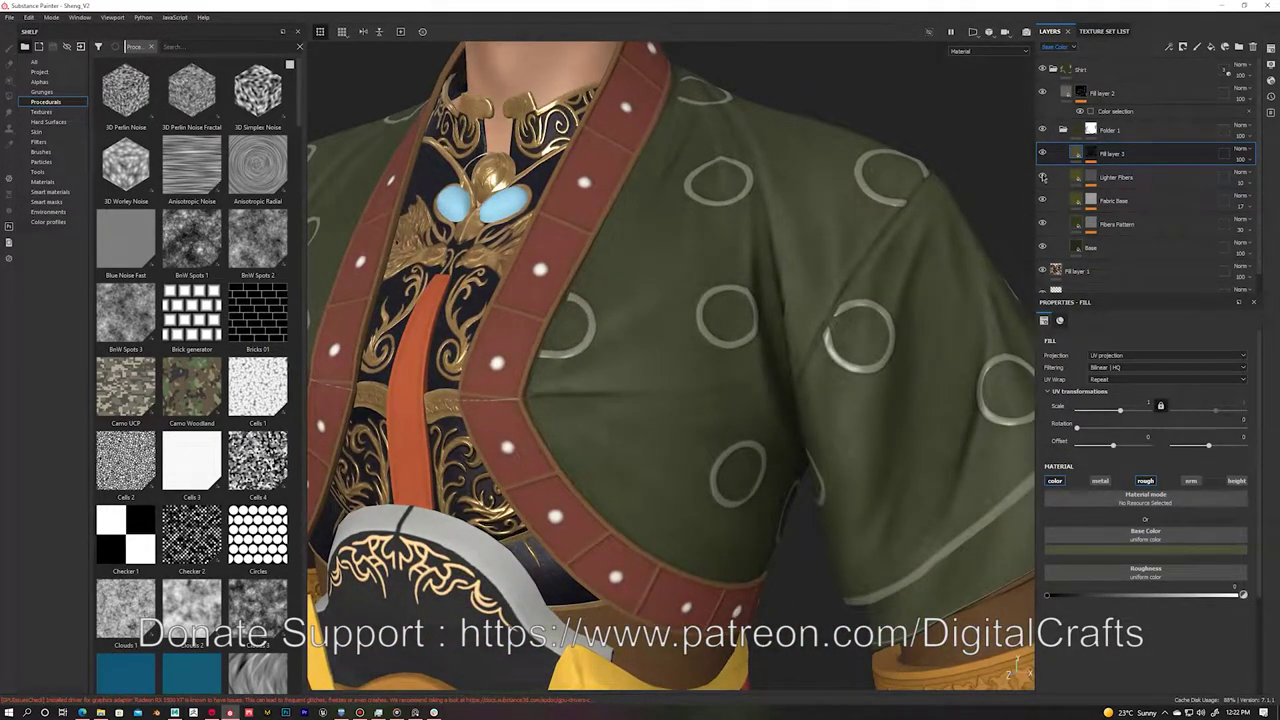
{"action": "left_click", "coordinate": [1045, 177]}
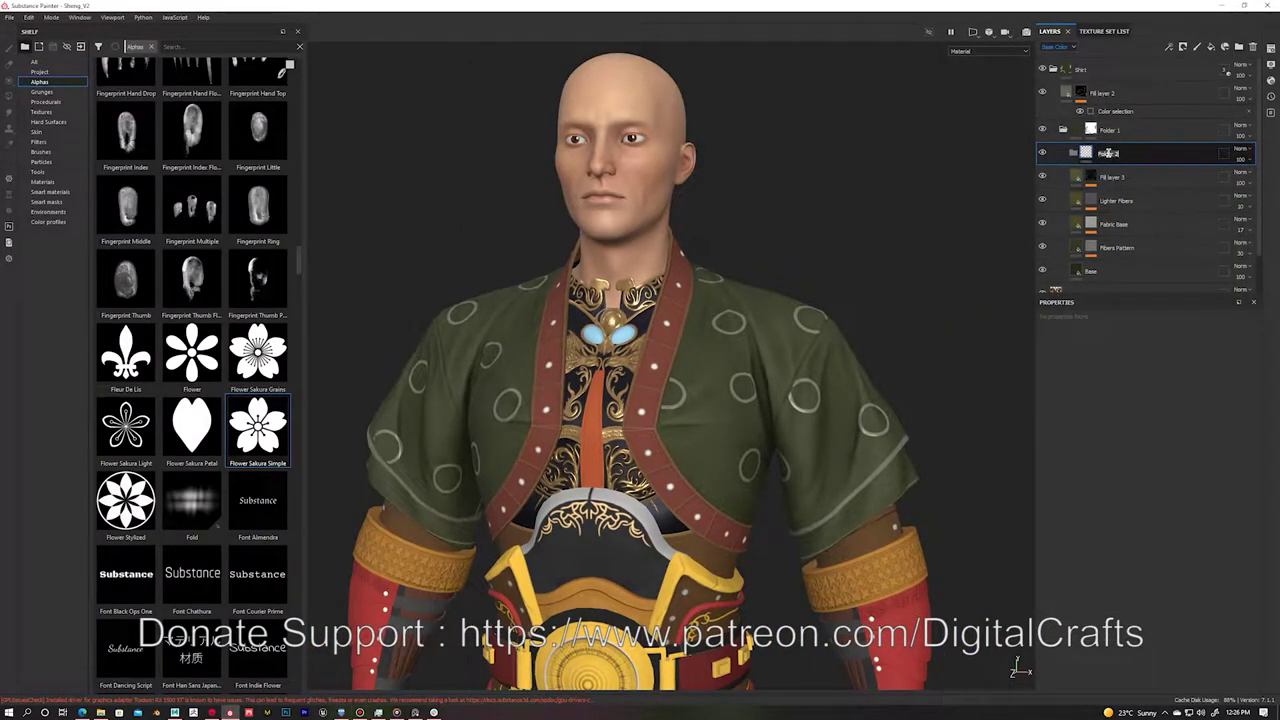
Step: Colour the pattern fill layer olive-yellow and give it a black mask
{"action": "left_click_drag", "start_coordinate": [1134, 587], "coordinate": [1116, 600]}
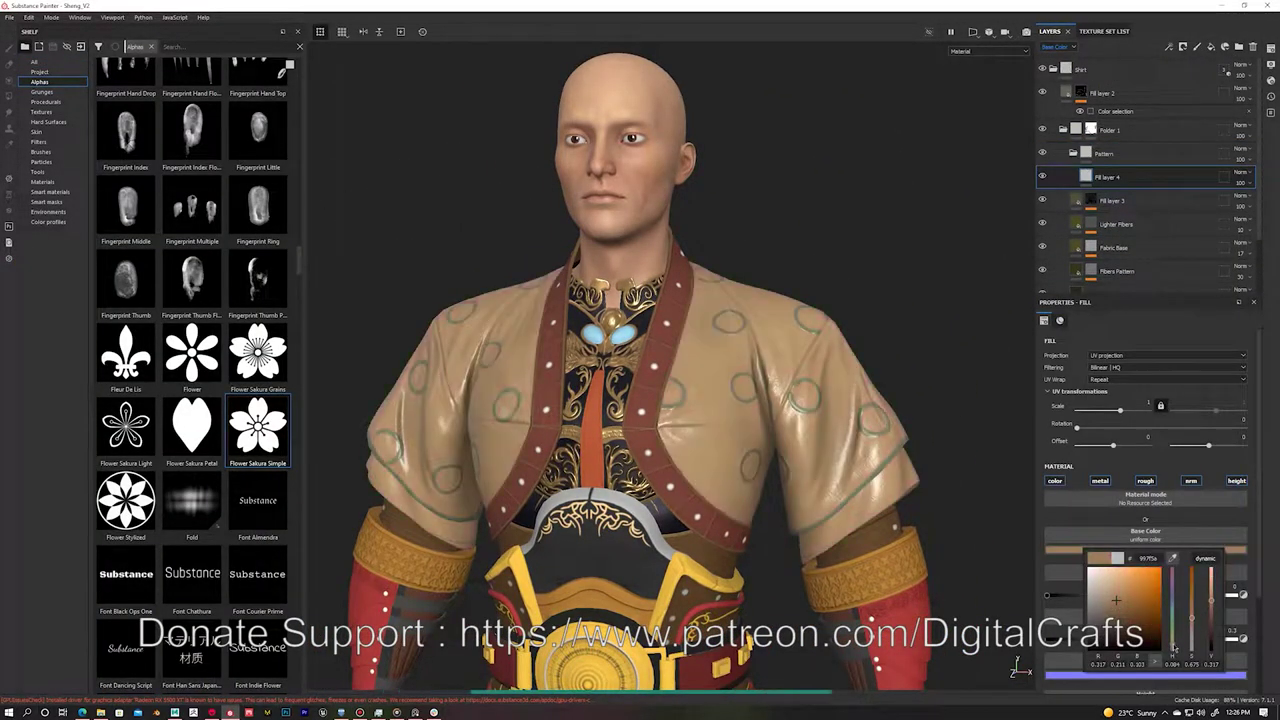
{"action": "left_click_drag", "start_coordinate": [1173, 648], "coordinate": [1173, 630]}
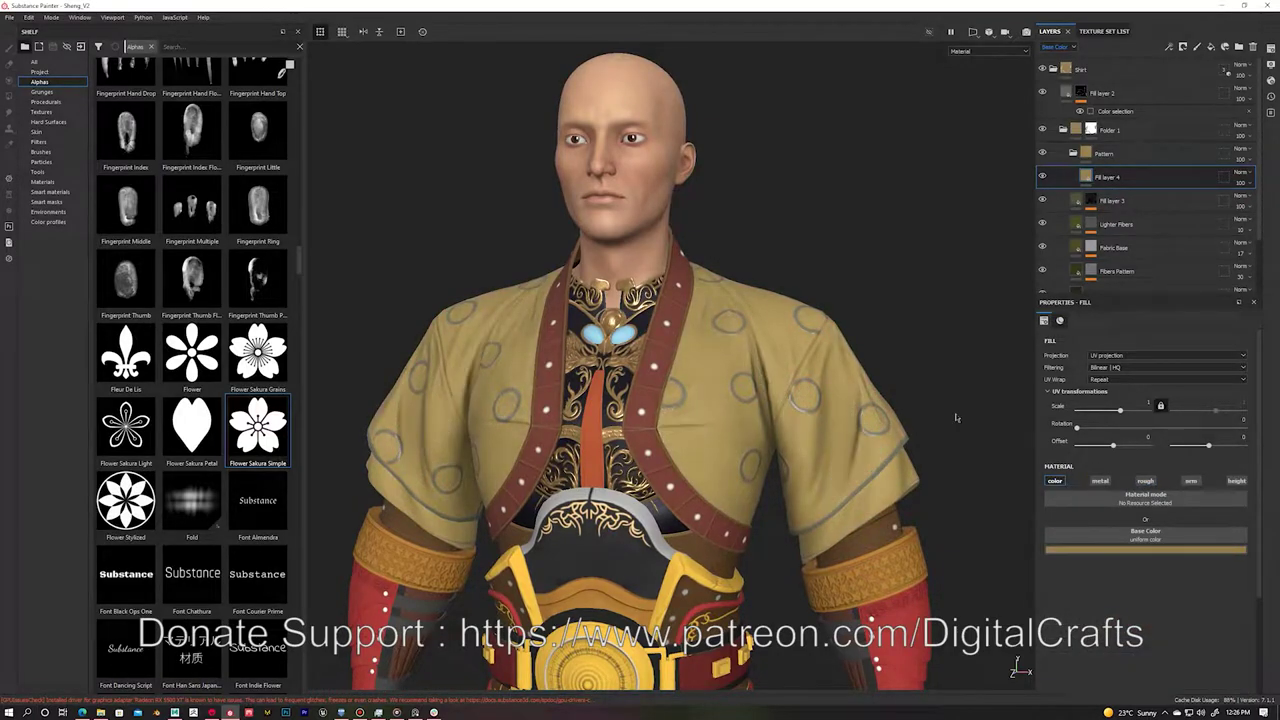
{"action": "scroll", "coordinate": [883, 334], "scroll_direction": "up", "scroll_amount": 2}
{"action": "left_click", "coordinate": [1197, 46]}
{"action": "key", "text": "1"}
Step: Add a fill effect to the mask and place the Tile Generator in it
{"action": "left_click", "coordinate": [140, 46]}
{"action": "type", "text": "tile gene"}
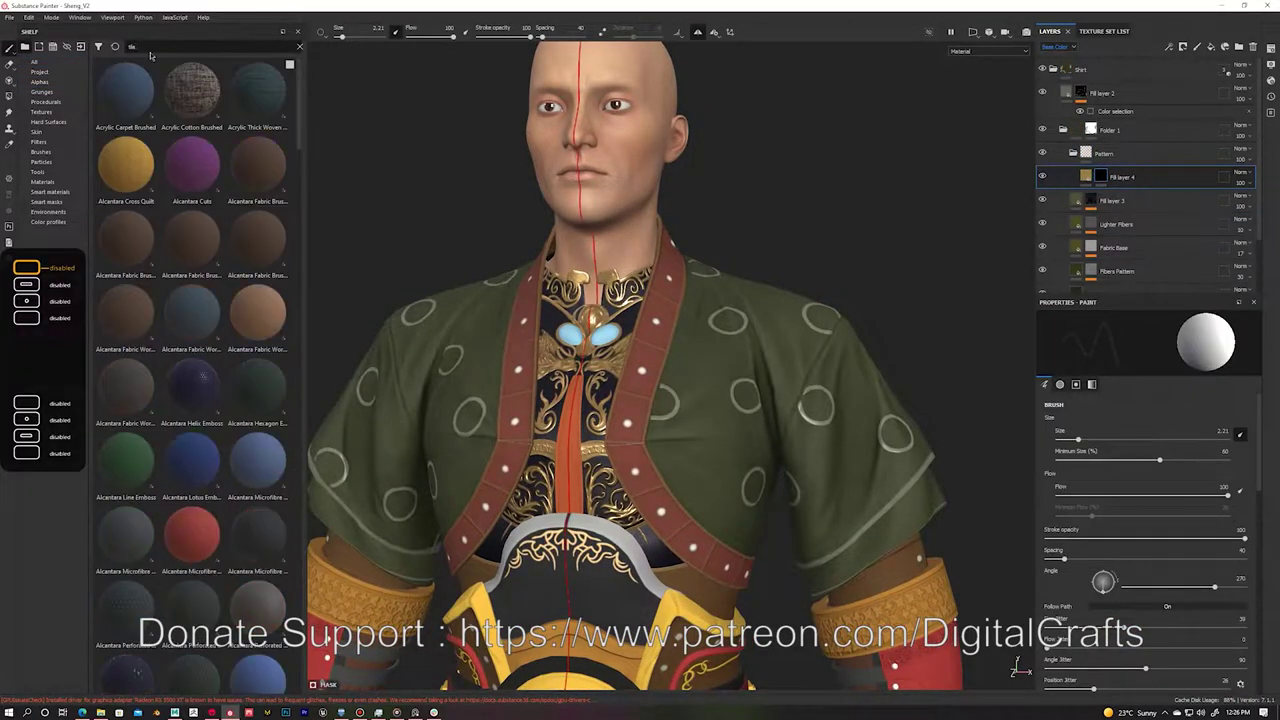
{"action": "right_click", "coordinate": [1100, 177]}
{"action": "left_click", "coordinate": [1150, 200]}
{"action": "left_click_drag", "start_coordinate": [191, 90], "coordinate": [1080, 425]}
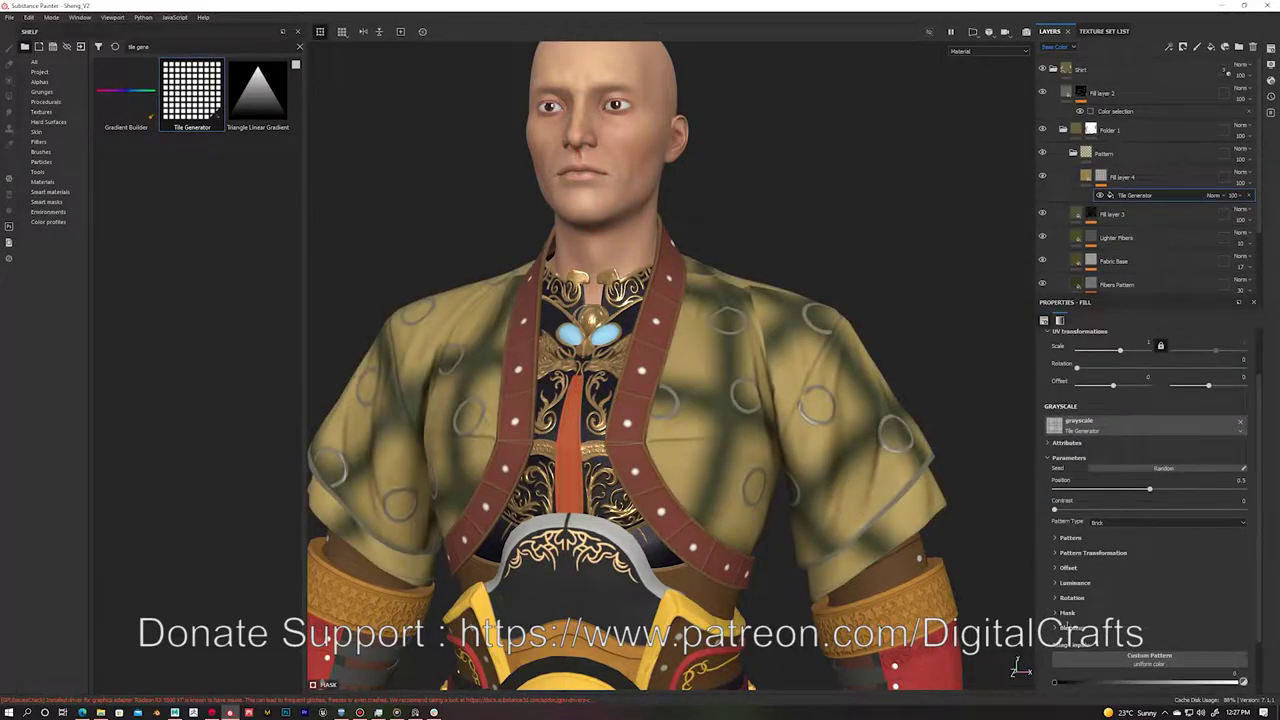
Step: Use the Flower Sakura Light alpha as the Tile Generator's custom pattern
{"action": "left_click", "coordinate": [40, 82]}
{"action": "scroll", "coordinate": [167, 264], "scroll_direction": "down", "scroll_amount": 10}
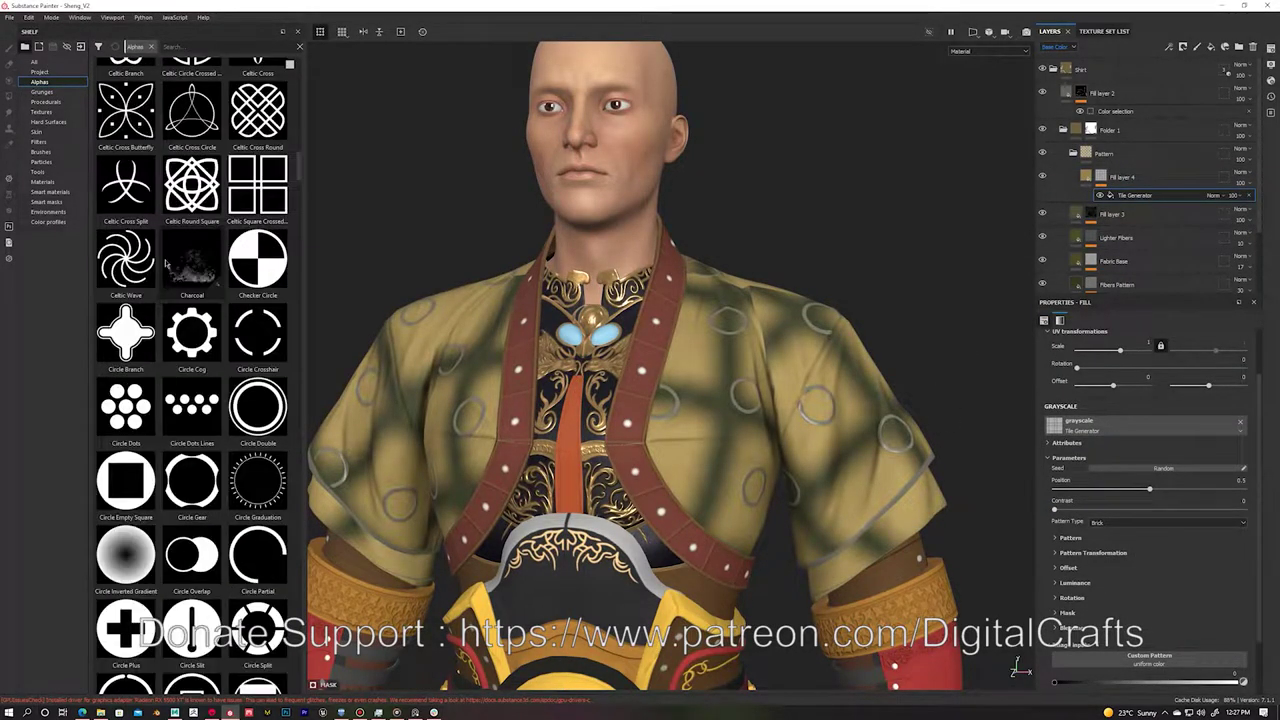
{"action": "scroll", "coordinate": [167, 264], "scroll_direction": "up", "scroll_amount": 3}
{"action": "scroll", "coordinate": [165, 268], "scroll_direction": "down", "scroll_amount": 4}
{"action": "scroll", "coordinate": [160, 275], "scroll_direction": "down", "scroll_amount": 5}
{"action": "scroll", "coordinate": [155, 284], "scroll_direction": "down", "scroll_amount": 5}
{"action": "scroll", "coordinate": [170, 330], "scroll_direction": "down", "scroll_amount": 6}
{"action": "left_click_drag", "start_coordinate": [126, 425], "coordinate": [1160, 678]}
Step: Set the pattern type to Image Input, repeat the flowers 28×28, and add a mask generator
{"action": "left_click", "coordinate": [1070, 537]}
{"action": "scroll", "coordinate": [1106, 520], "scroll_direction": "down", "scroll_amount": 1}
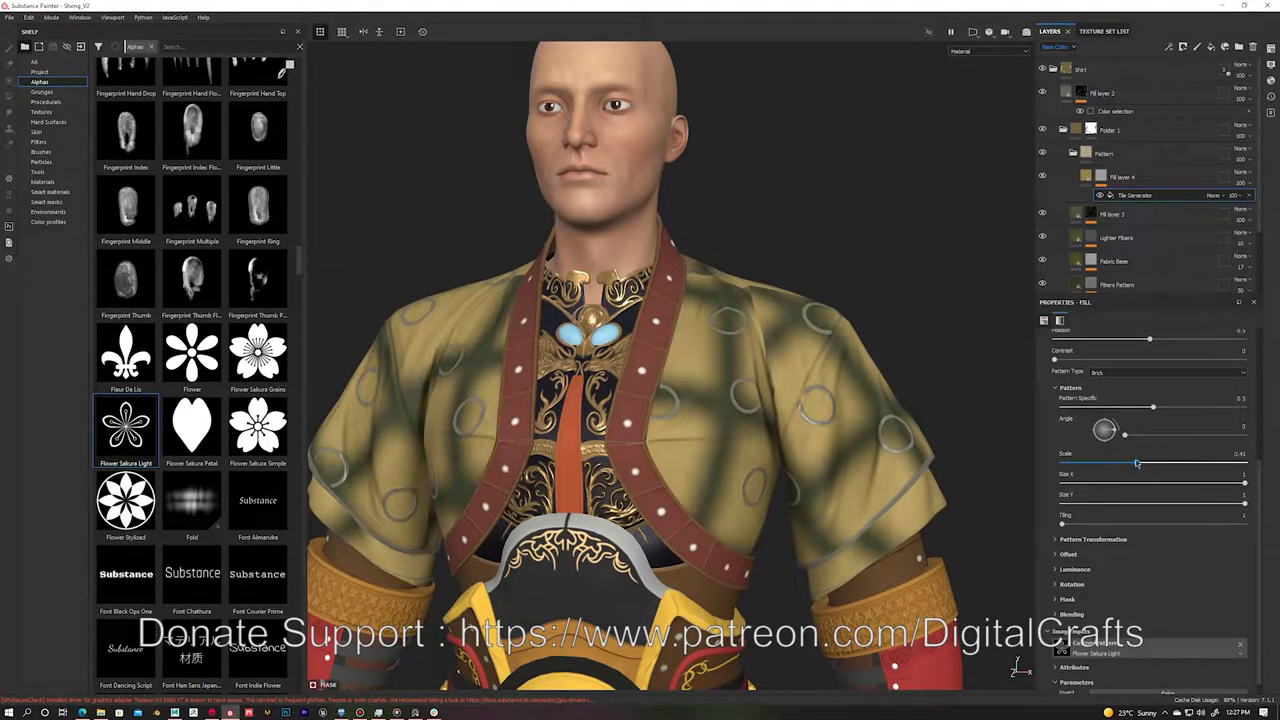
{"action": "left_click", "coordinate": [1110, 462]}
{"action": "left_click", "coordinate": [1106, 524]}
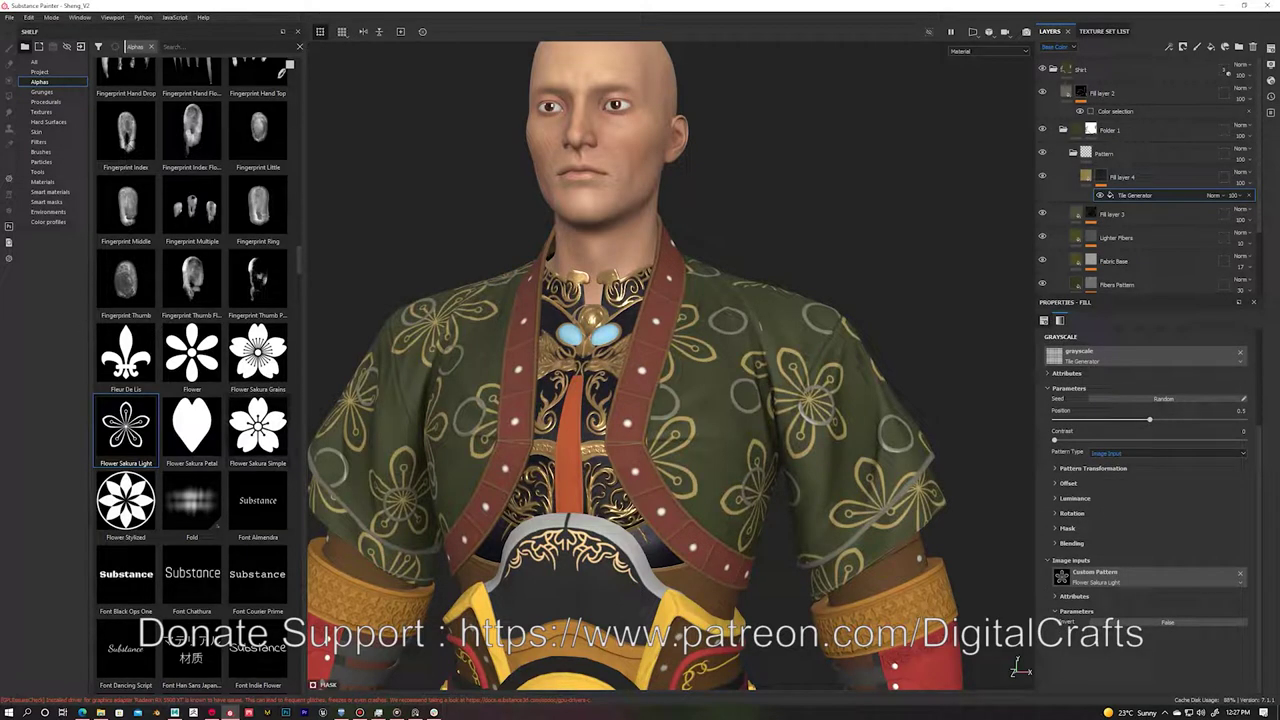
{"action": "left_click", "coordinate": [1090, 468]}
{"action": "left_click_drag", "start_coordinate": [1090, 492], "coordinate": [1140, 492]}
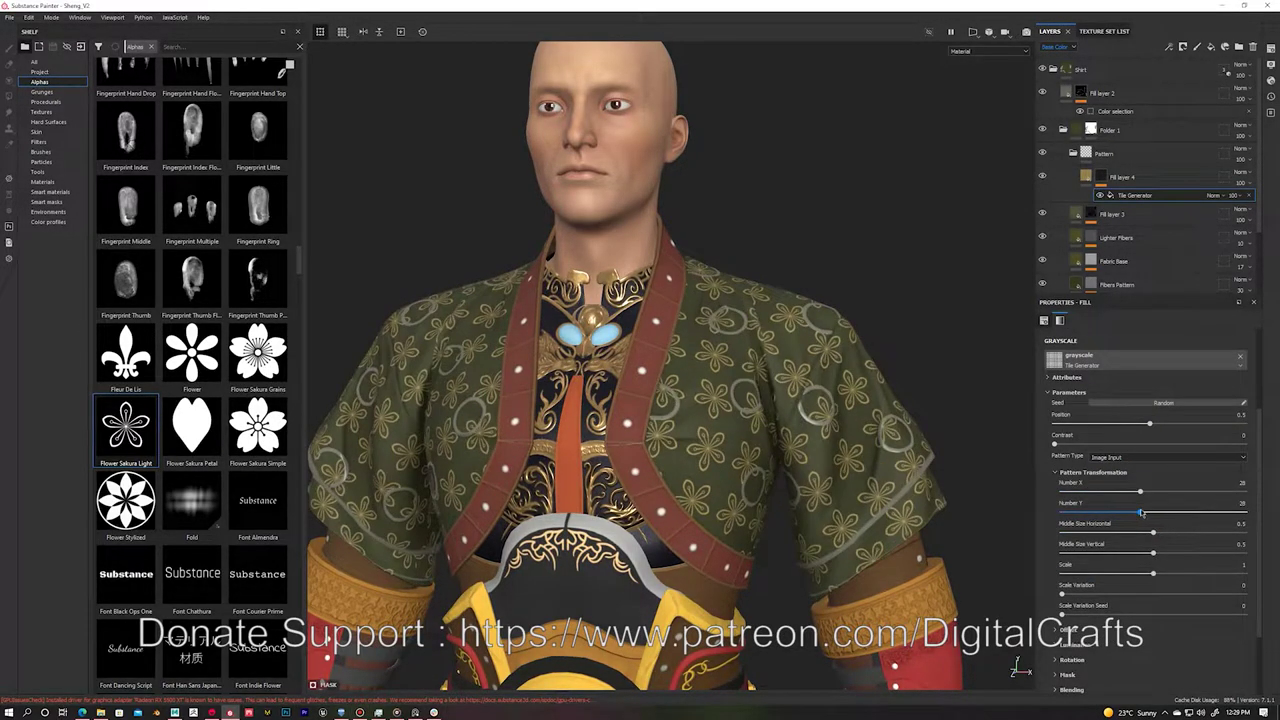
{"action": "key", "text": "f"}
{"action": "right_click", "coordinate": [1120, 195]}
{"action": "left_click", "coordinate": [1150, 479]}
Step: Make the new generator a Light generator and set the Tile Generator's blend mode to Multiply
{"action": "left_click", "coordinate": [1160, 342]}
{"action": "left_click", "coordinate": [1256, 398]}
{"action": "left_click", "coordinate": [1135, 208]}
{"action": "left_click", "coordinate": [1213, 195]}
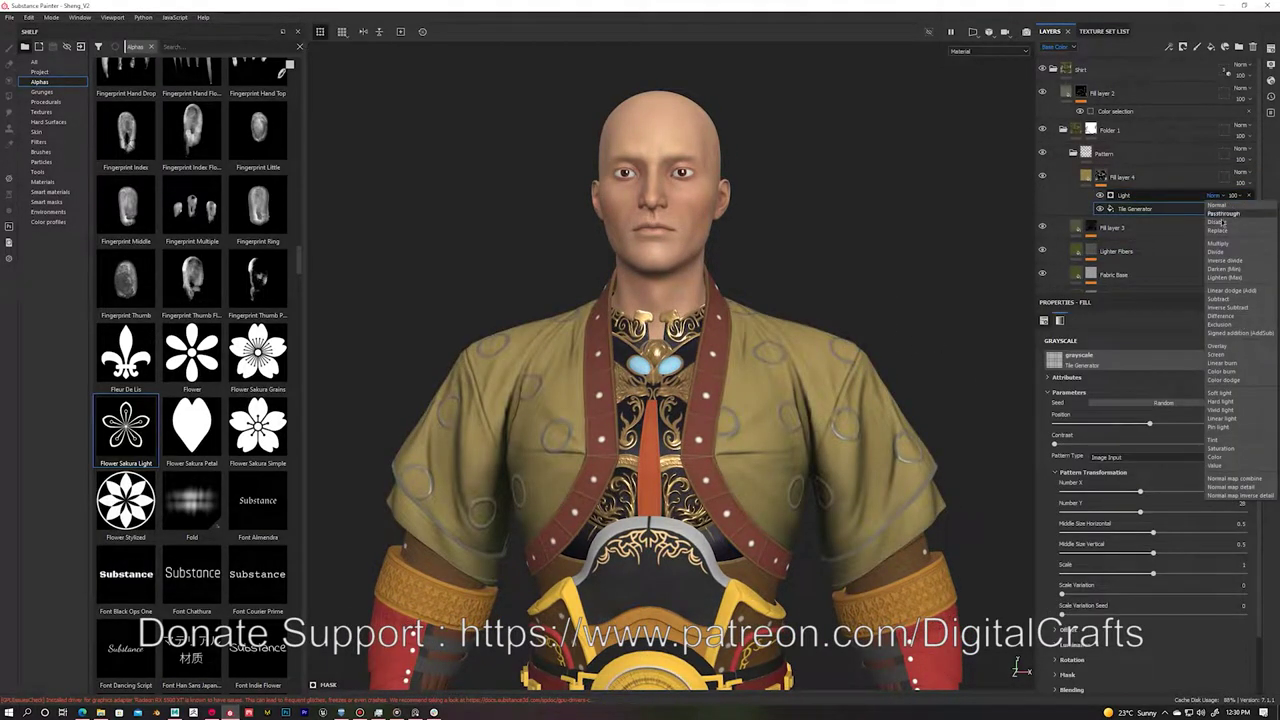
{"action": "left_click", "coordinate": [1240, 330]}
Step: Give the Light effect highlight glossiness 0.6 and vertical angle 270, then view the full material
{"action": "left_click", "coordinate": [1124, 195]}
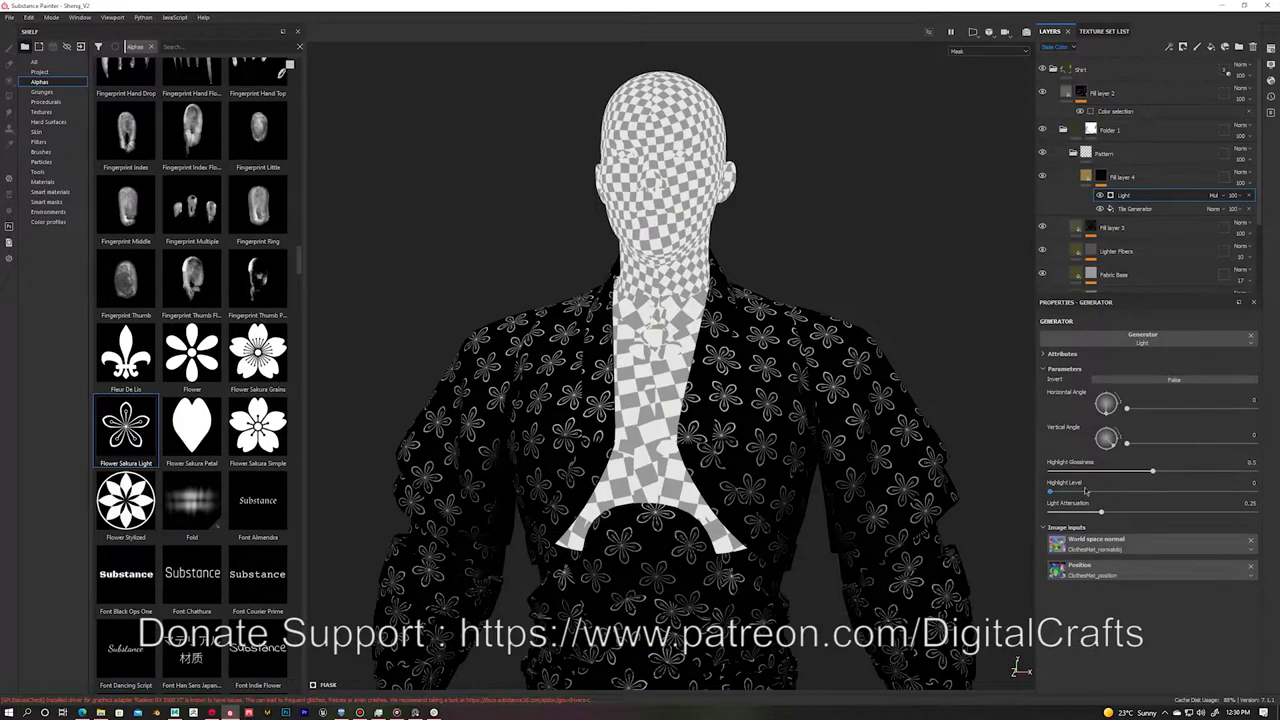
{"action": "left_click_drag", "start_coordinate": [1153, 471], "coordinate": [1226, 470]}
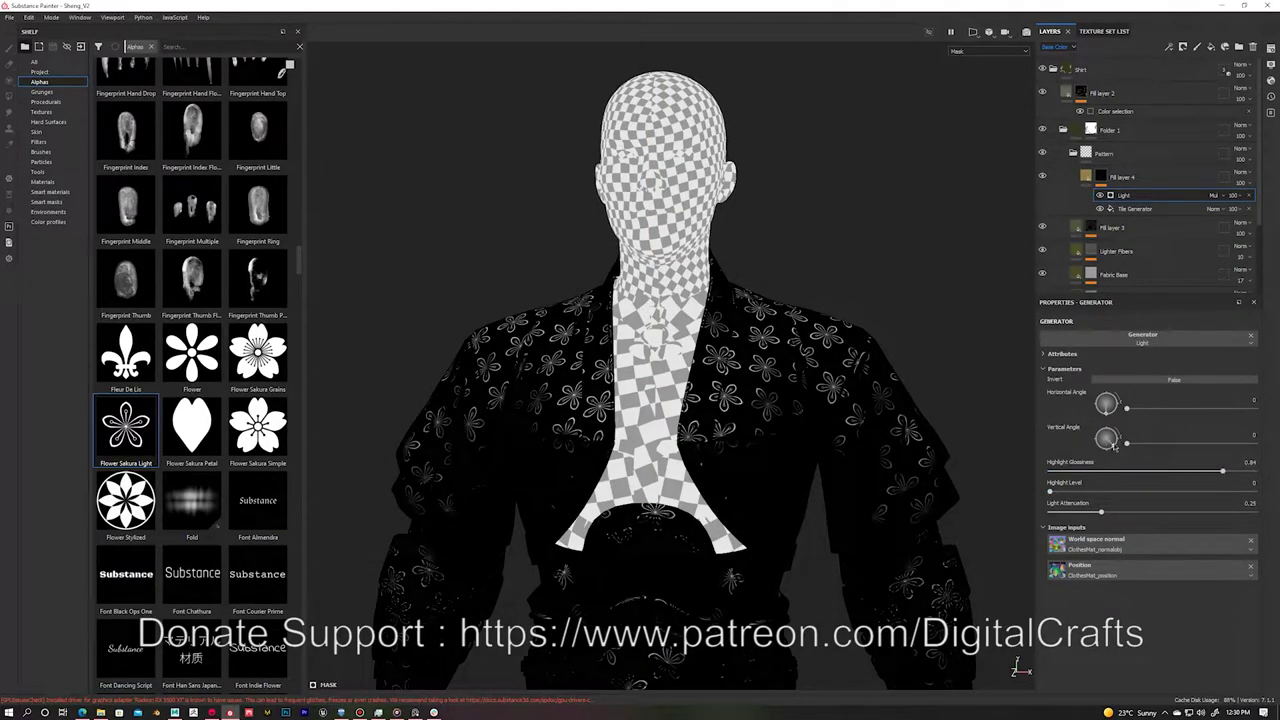
{"action": "left_click_drag", "start_coordinate": [1115, 447], "coordinate": [1108, 452]}
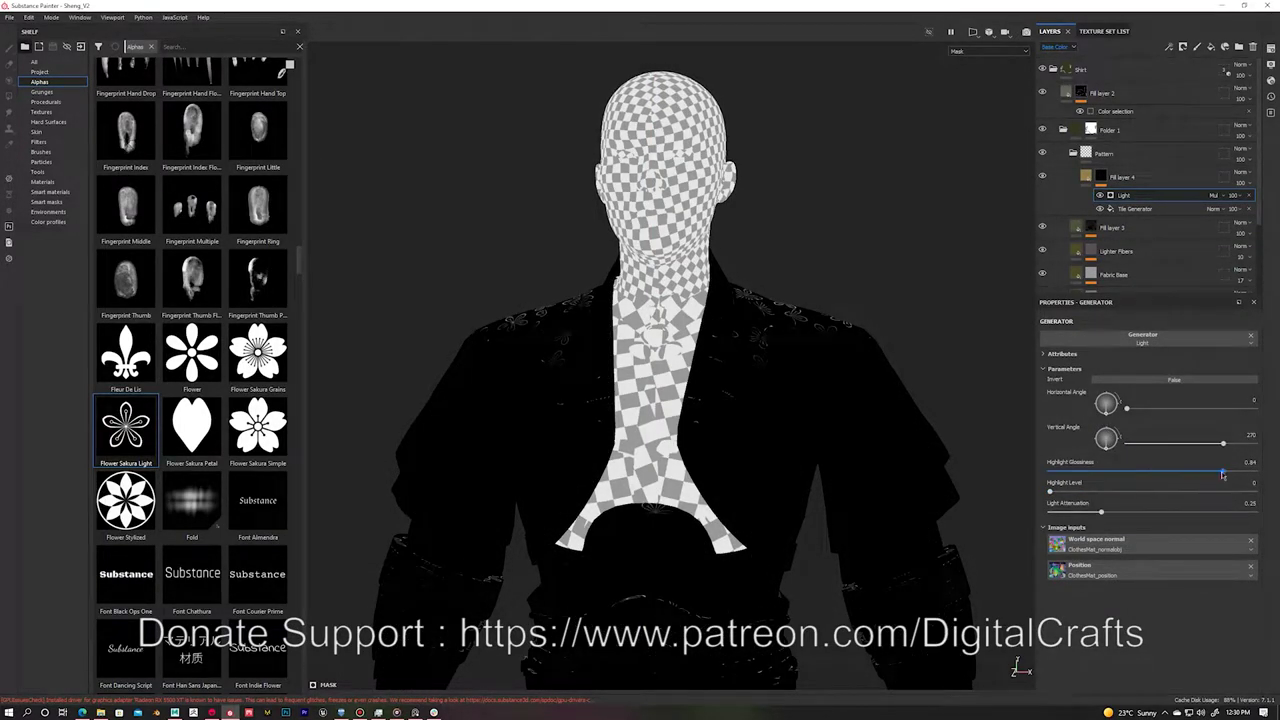
{"action": "left_click_drag", "start_coordinate": [1222, 474], "coordinate": [1173, 471]}
{"action": "key", "text": "m"}
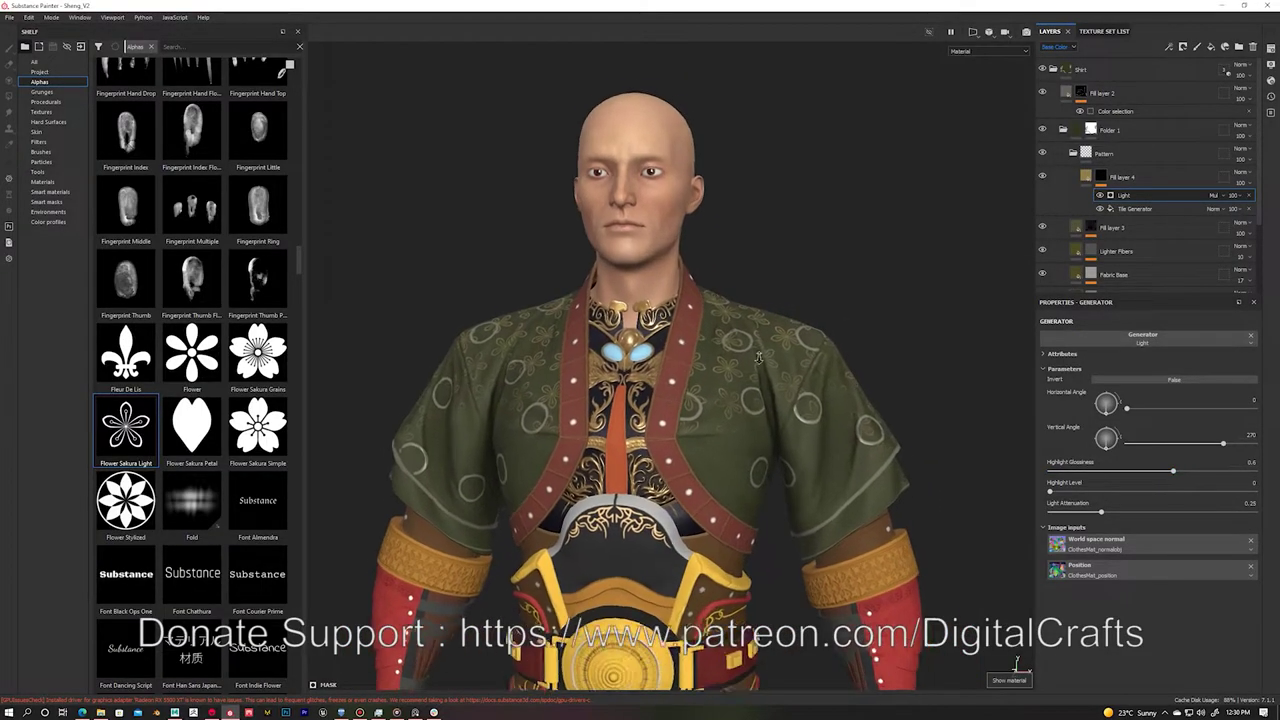
{"action": "left_click", "coordinate": [1135, 208]}
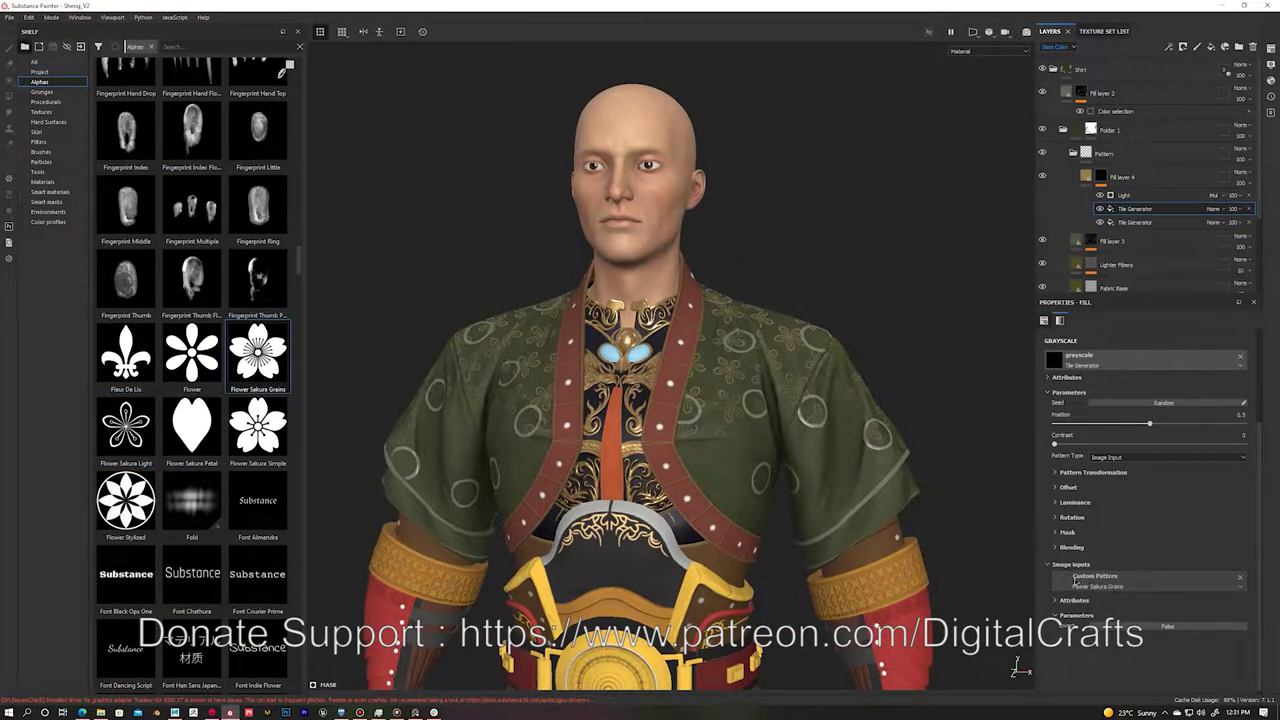
Step: Tile the second Tile Generator's sakura flowers 21×21 at scale 0.78 with Screen blending
{"action": "left_click", "coordinate": [1064, 474]}
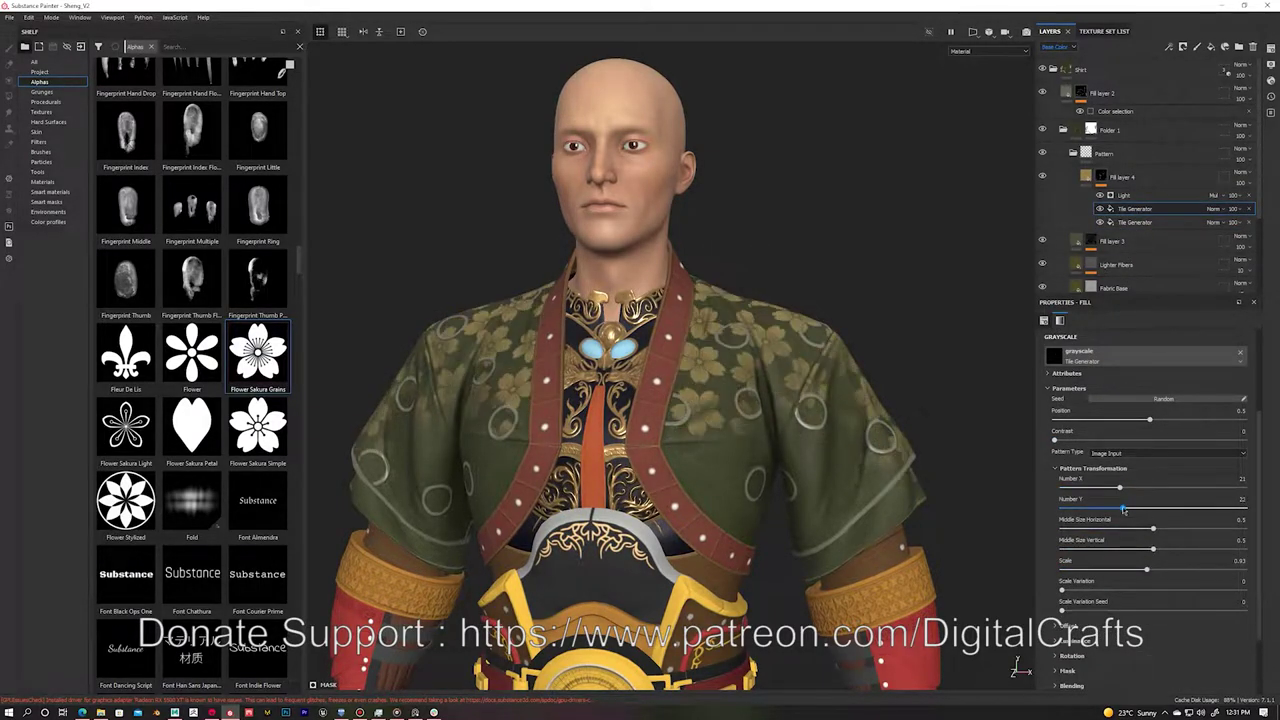
{"action": "left_click", "coordinate": [1213, 208]}
{"action": "scroll", "coordinate": [831, 308], "scroll_direction": "up", "scroll_amount": 2}
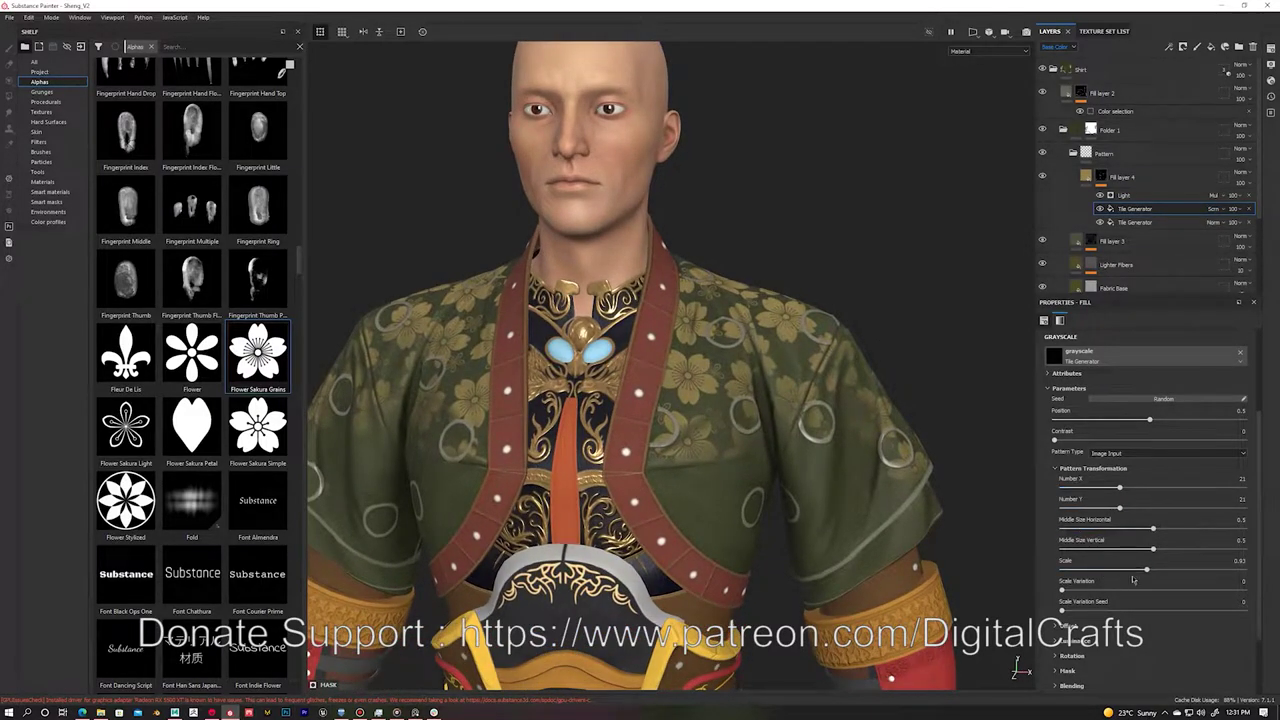
{"action": "left_click_drag", "start_coordinate": [1146, 568], "coordinate": [1125, 568]}
{"action": "left_click_drag", "start_coordinate": [760, 330], "coordinate": [680, 340], "text": "alt"}
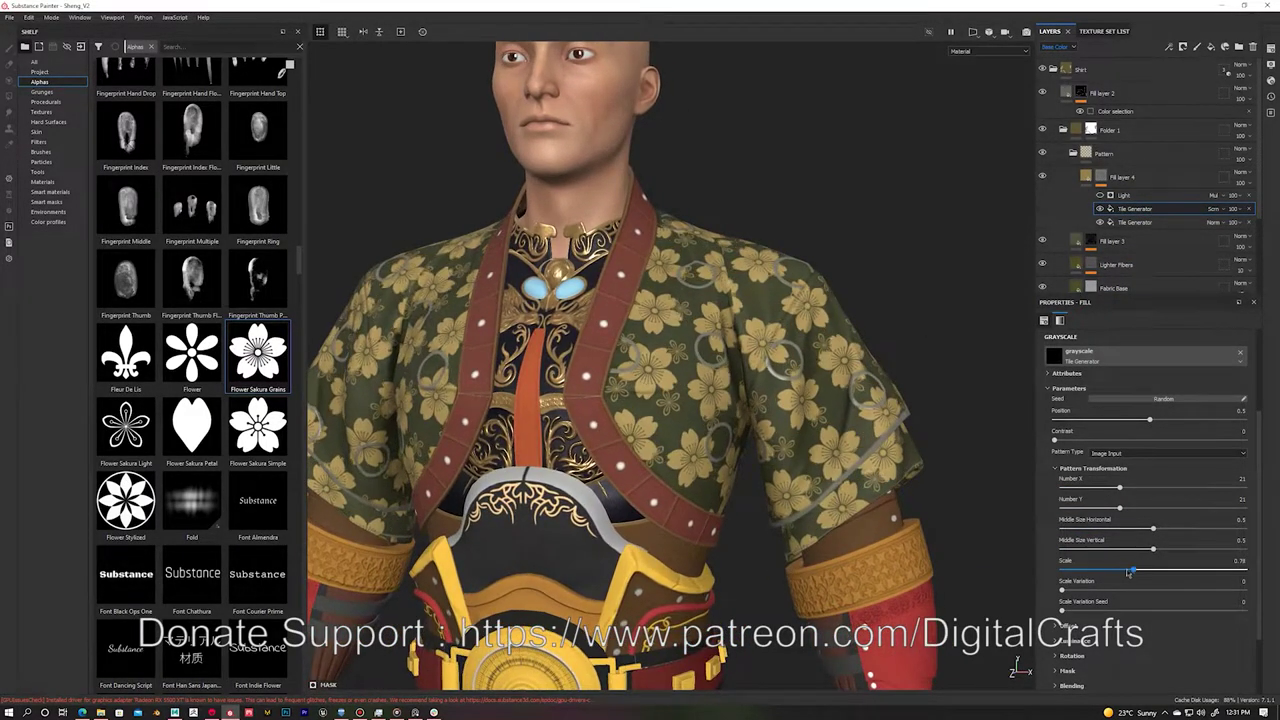
{"action": "scroll", "coordinate": [659, 338], "scroll_direction": "up", "scroll_amount": 2}
{"action": "right_click", "coordinate": [1112, 171]}
{"action": "left_click", "coordinate": [1160, 390]}
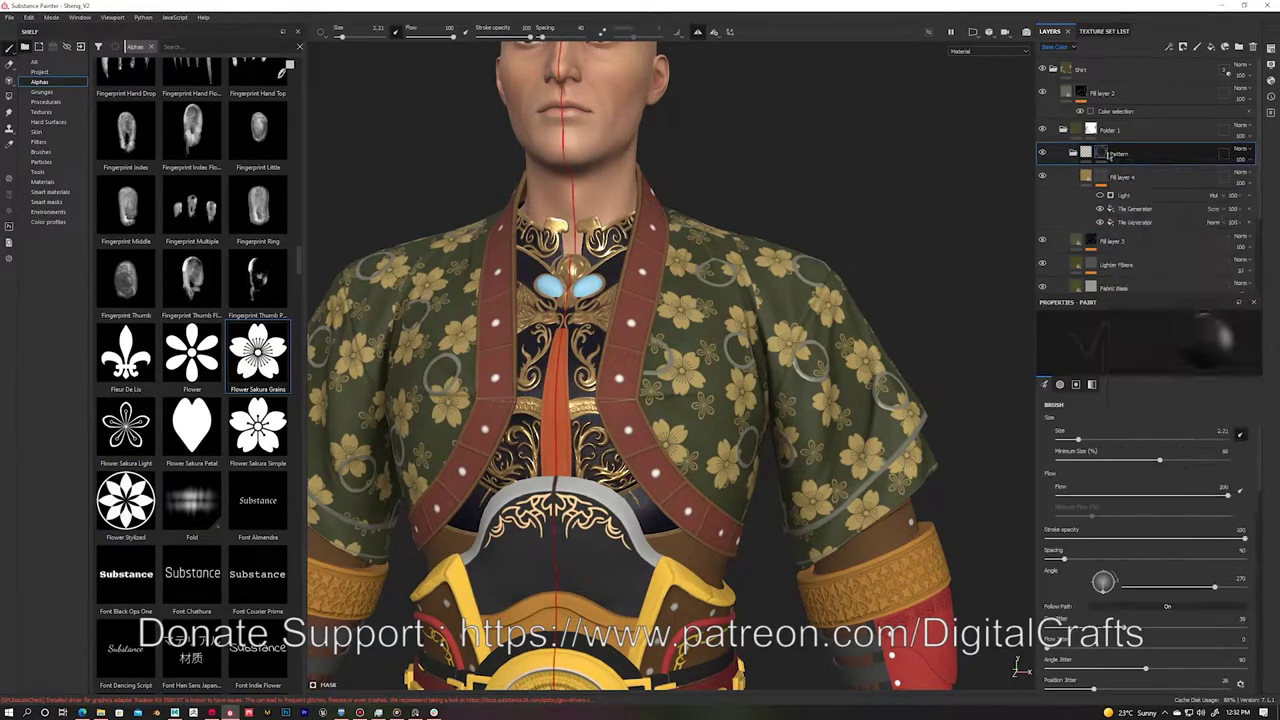
Step: Search the shelf for 'fabric' and add a fill effect to the Pattern folder's mask
{"action": "left_click", "coordinate": [1120, 217]}
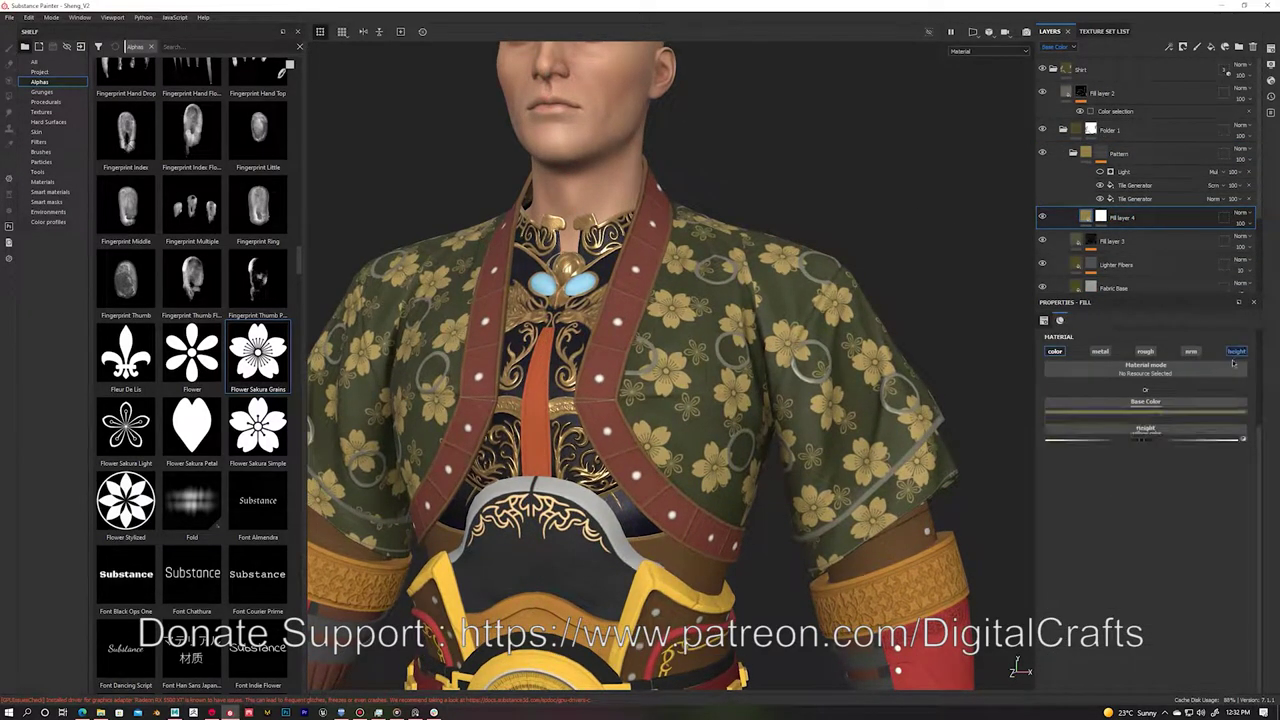
{"action": "scroll", "coordinate": [850, 380], "scroll_direction": "up", "scroll_amount": 3}
{"action": "scroll", "coordinate": [650, 380], "scroll_direction": "down", "scroll_amount": 2}
{"action": "scroll", "coordinate": [211, 378], "scroll_direction": "down", "scroll_amount": 5}
{"action": "scroll", "coordinate": [211, 378], "scroll_direction": "down", "scroll_amount": 10}
{"action": "left_click", "coordinate": [151, 46]}
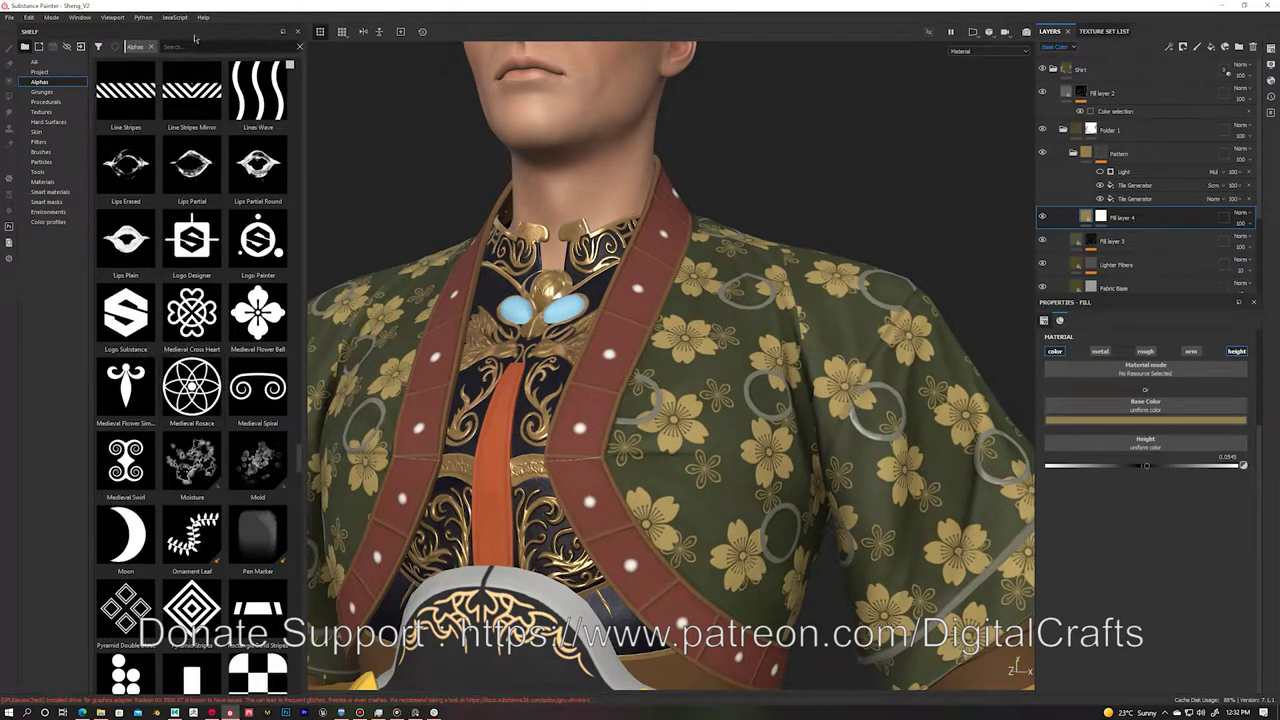
{"action": "type", "text": "fabric"}
{"action": "scroll", "coordinate": [291, 287], "scroll_direction": "down", "scroll_amount": 4}
{"action": "scroll", "coordinate": [291, 287], "scroll_direction": "down", "scroll_amount": 2}
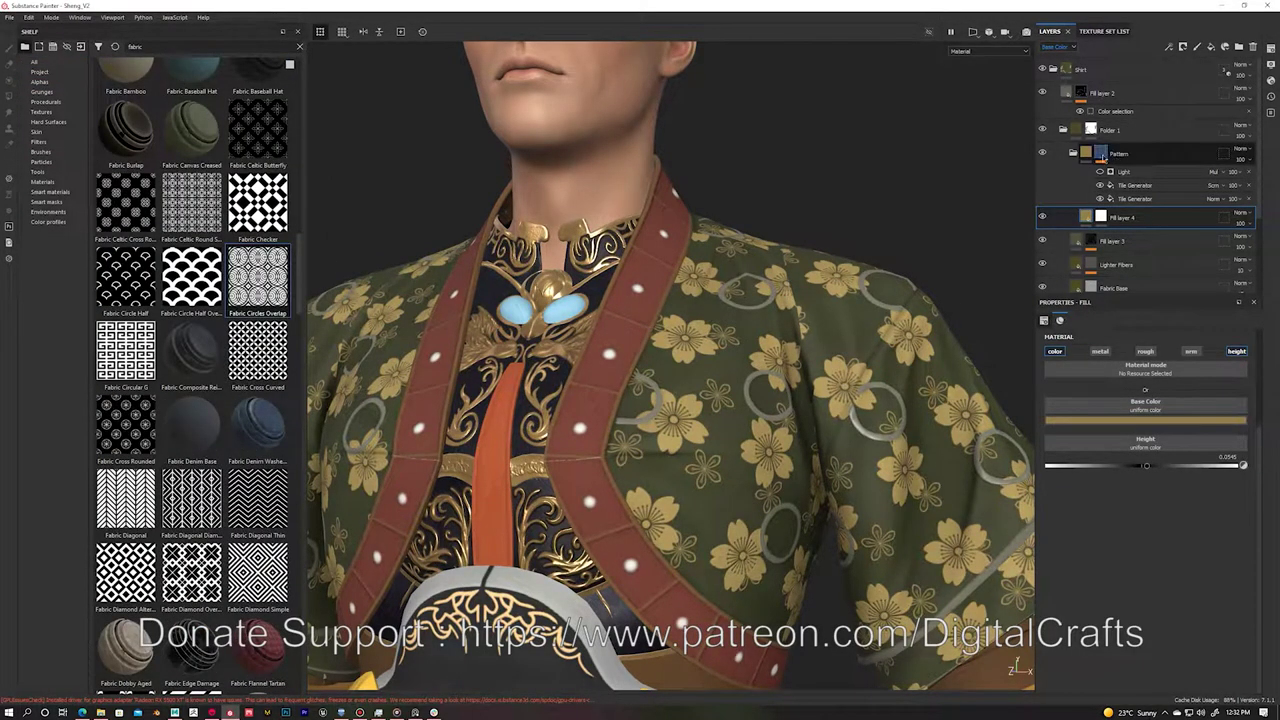
{"action": "right_click", "coordinate": [1101, 156]}
{"action": "left_click", "coordinate": [1170, 182]}
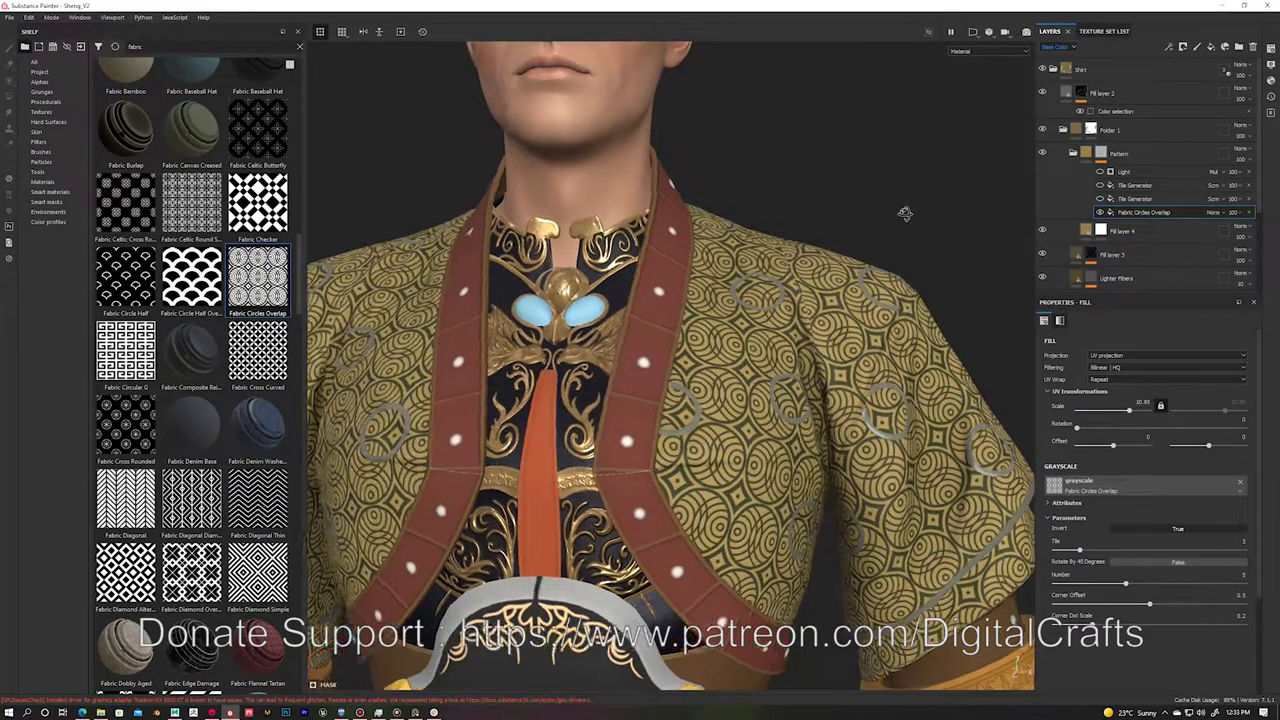
Step: Adjust the Fabric Circles Overlap fill's UV tiling scale
{"action": "scroll", "coordinate": [904, 213], "scroll_direction": "down", "scroll_amount": 2}
{"action": "left_click_drag", "start_coordinate": [1129, 410], "coordinate": [1131, 410]}
{"action": "left_click_drag", "start_coordinate": [760, 300], "coordinate": [1000, 300], "text": "alt"}
{"action": "left_click_drag", "start_coordinate": [1131, 410], "coordinate": [1120, 410]}
Step: Change Fill layer 4's base colour to a lighter green
{"action": "left_click", "coordinate": [1121, 231]}
{"action": "left_click", "coordinate": [1145, 548]}
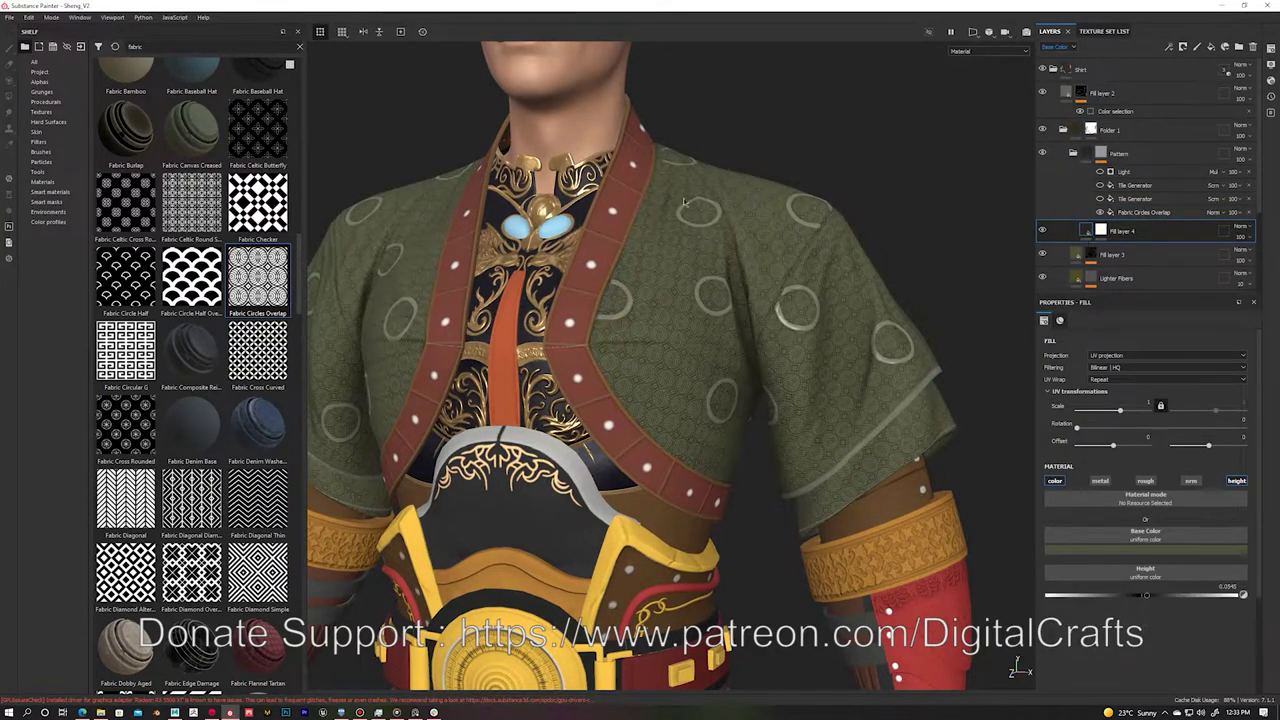
{"action": "scroll", "coordinate": [685, 203], "scroll_direction": "down", "scroll_amount": 3}
{"action": "scroll", "coordinate": [685, 203], "scroll_direction": "up", "scroll_amount": 4}
{"action": "scroll", "coordinate": [1080, 200], "scroll_direction": "down", "scroll_amount": 3}
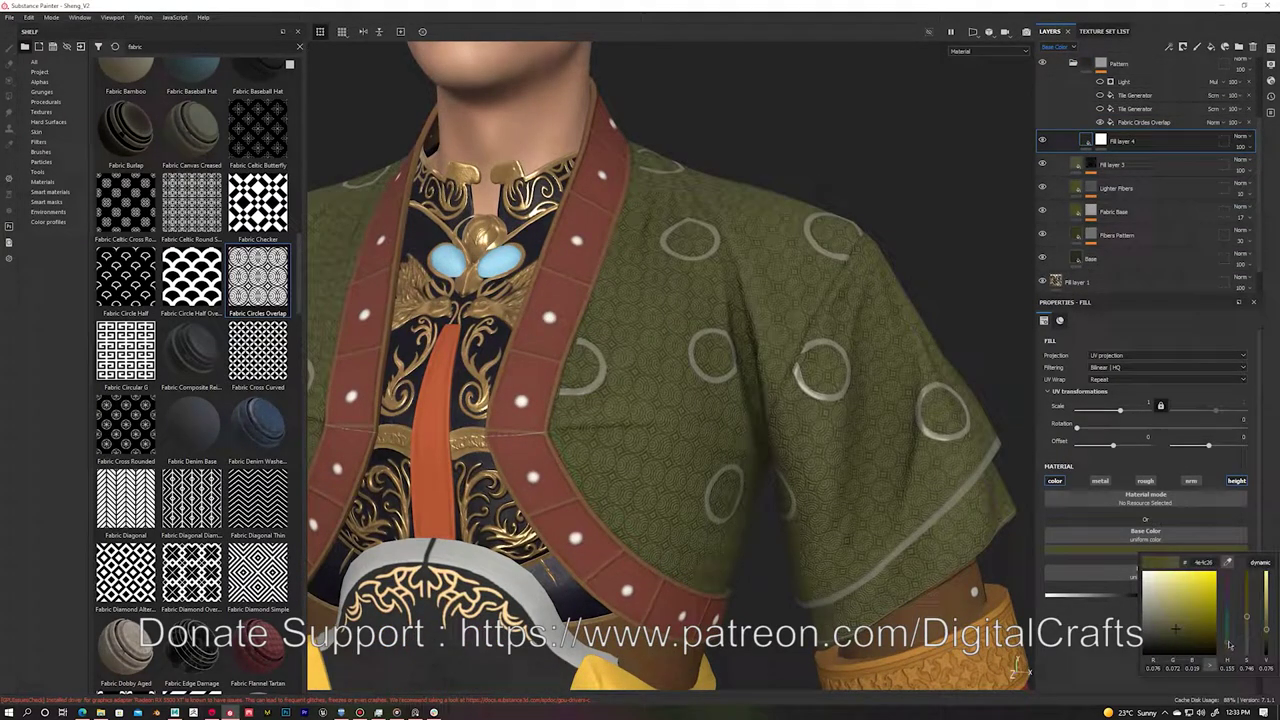
{"action": "left_click_drag", "start_coordinate": [1172, 634], "coordinate": [1168, 628]}
Step: Select the Fibers Pattern layer and orbit to inspect the jacket
{"action": "left_click", "coordinate": [1117, 235]}
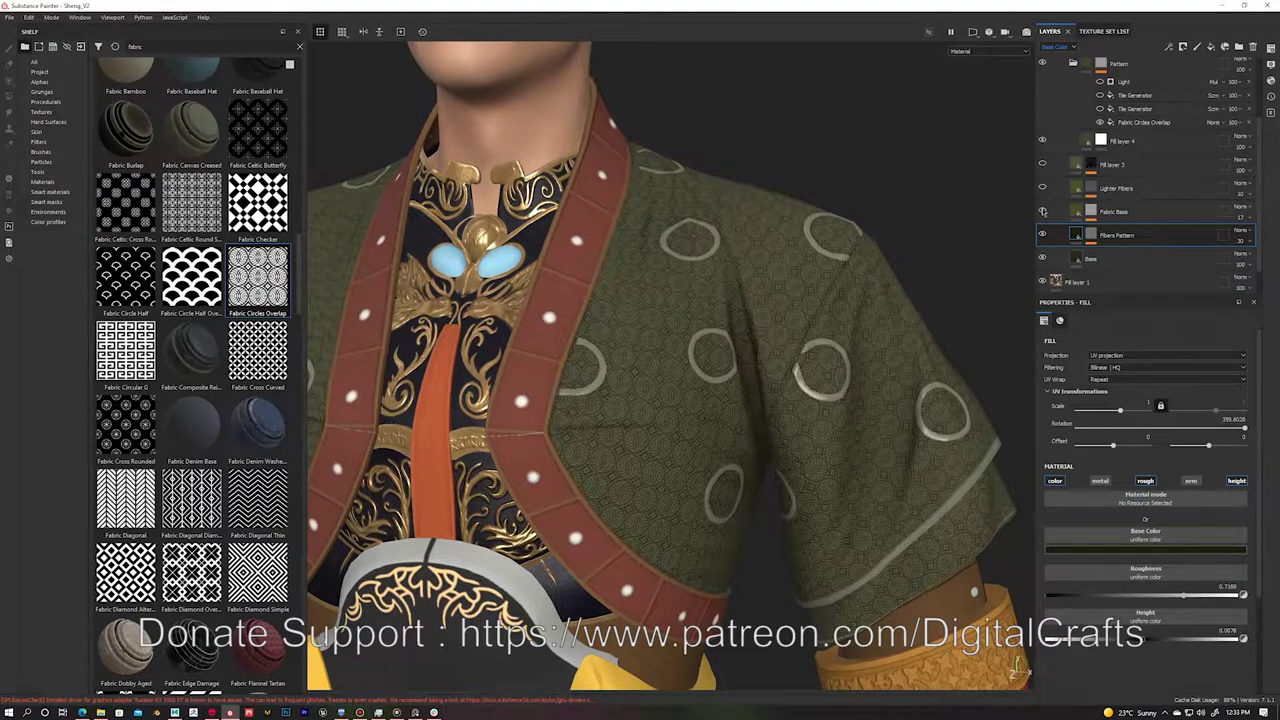
{"action": "scroll", "coordinate": [1043, 211], "scroll_direction": "up", "scroll_amount": 2}
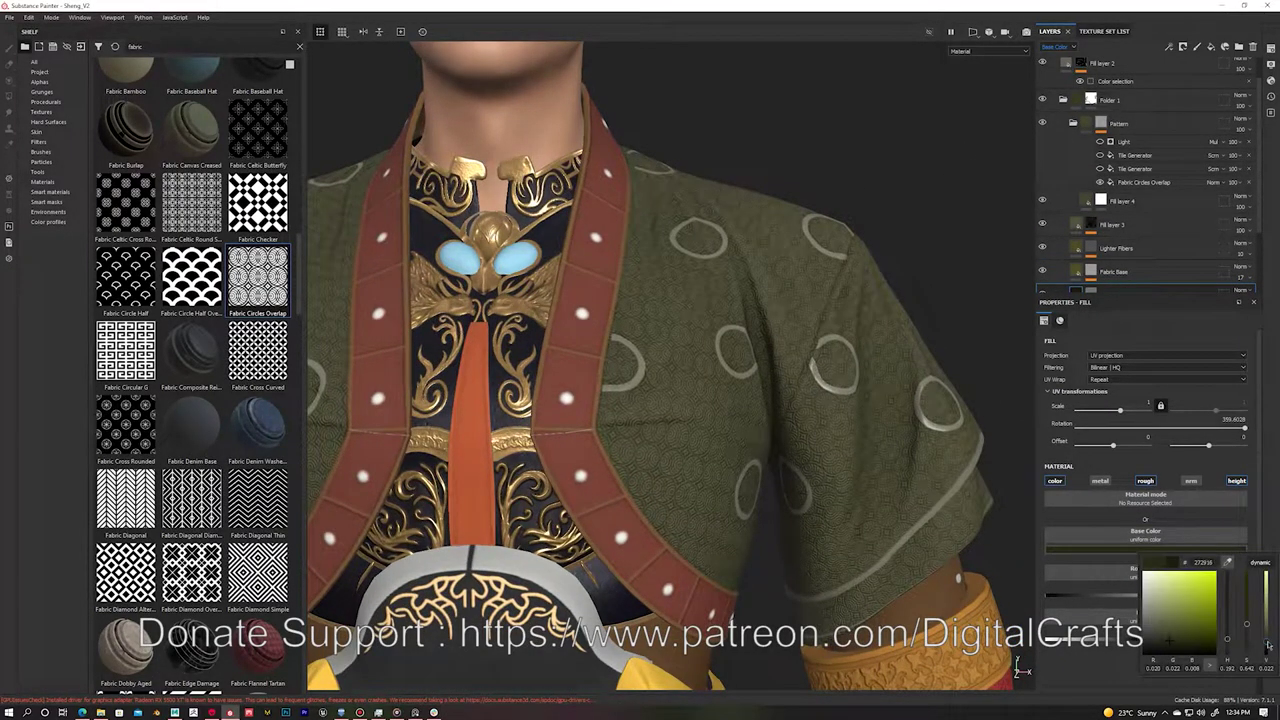
{"action": "left_click_drag", "start_coordinate": [700, 350], "coordinate": [571, 355], "text": "alt"}
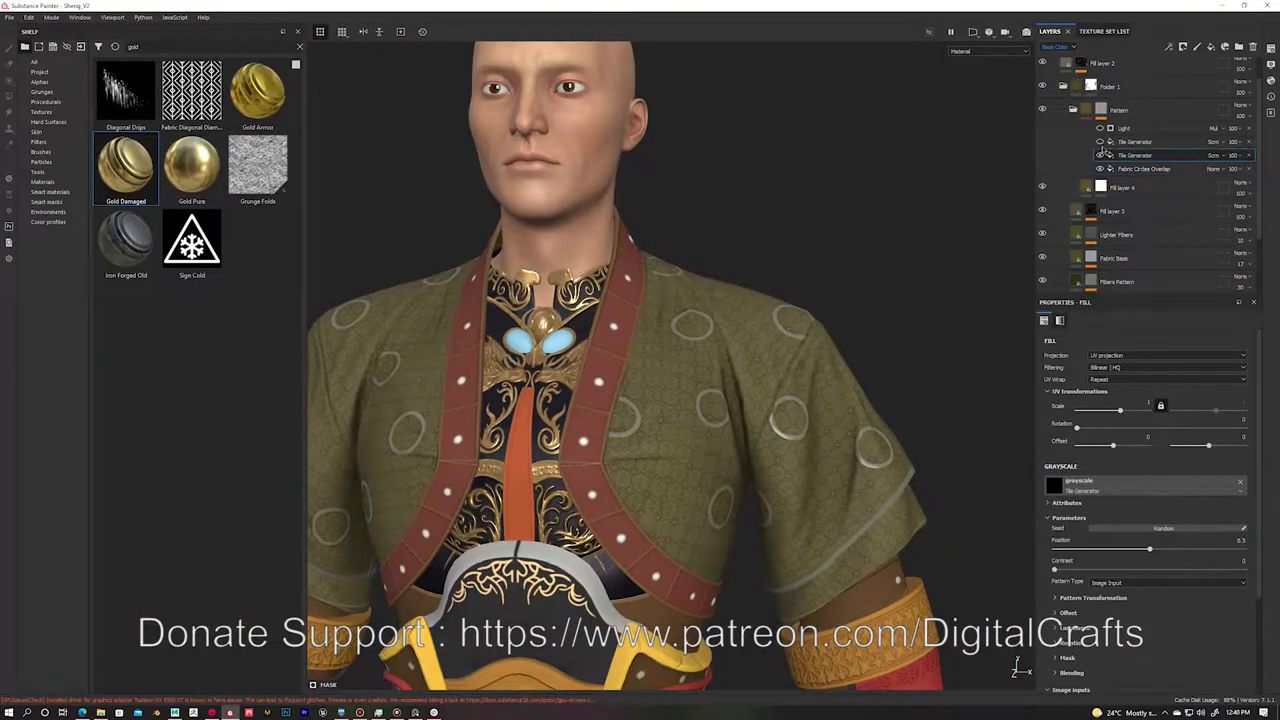
Step: Browse the alpha stamps in the shelf for a new pattern shape
{"action": "left_click", "coordinate": [40, 81]}
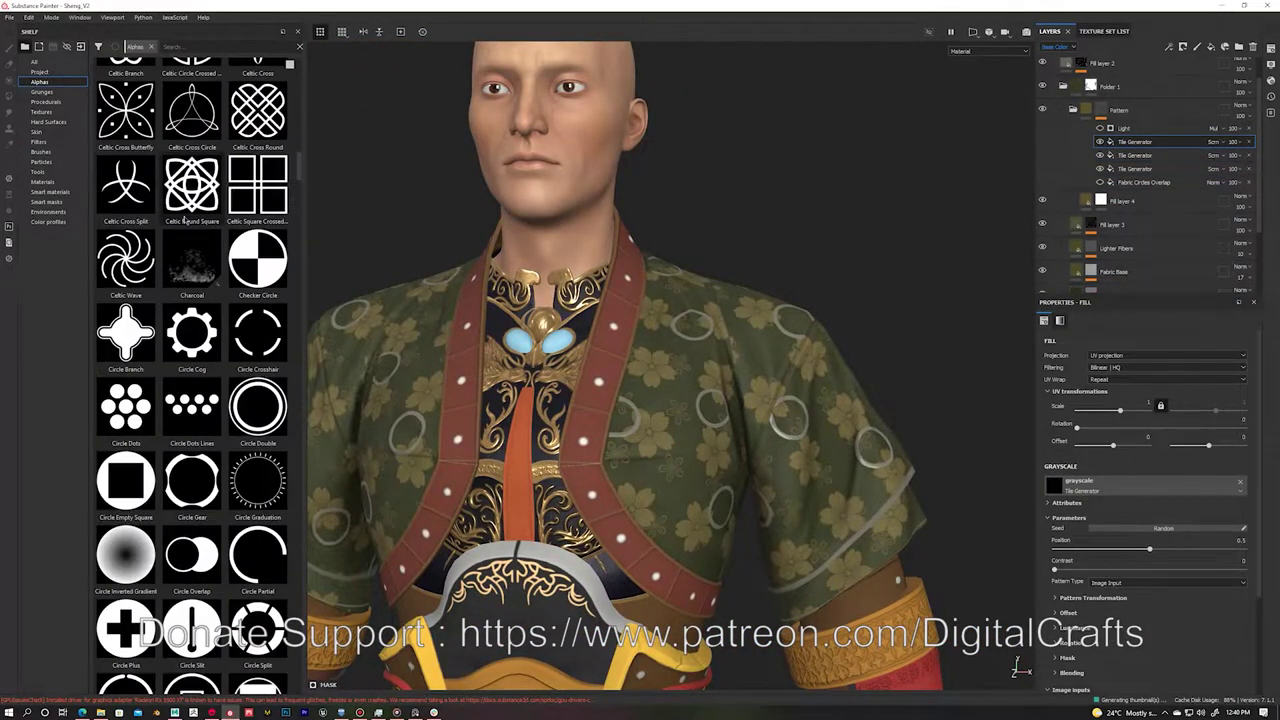
{"action": "scroll", "coordinate": [1076, 578], "scroll_direction": "down", "scroll_amount": 2}
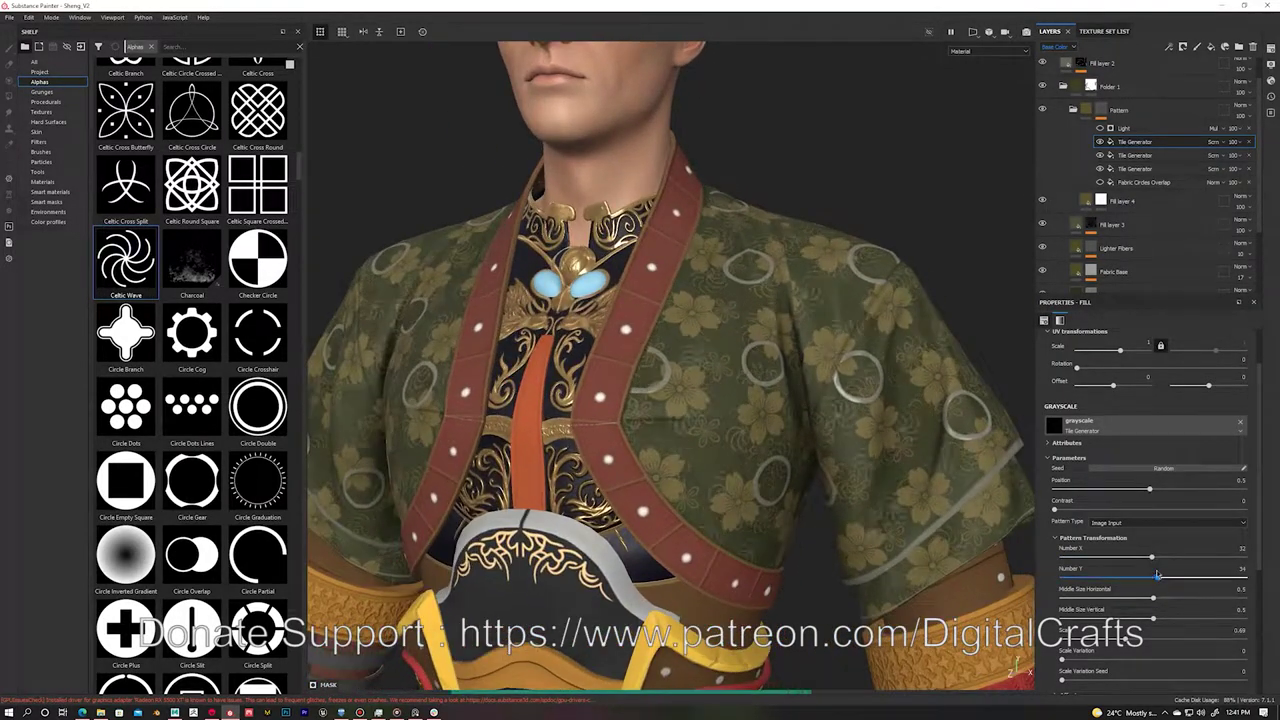
{"action": "scroll", "coordinate": [200, 343], "scroll_direction": "up", "scroll_amount": 1}
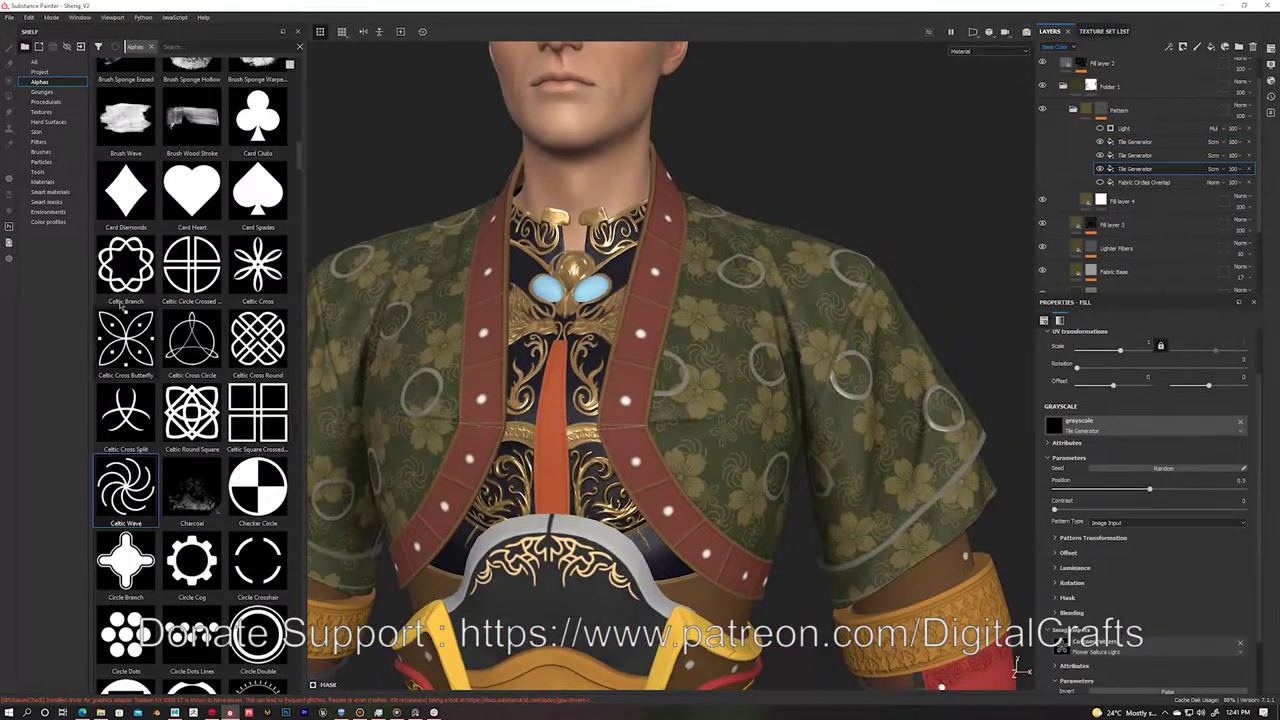
{"action": "scroll", "coordinate": [200, 343], "scroll_direction": "down", "scroll_amount": 2}
{"action": "scroll", "coordinate": [200, 343], "scroll_direction": "down", "scroll_amount": 8}
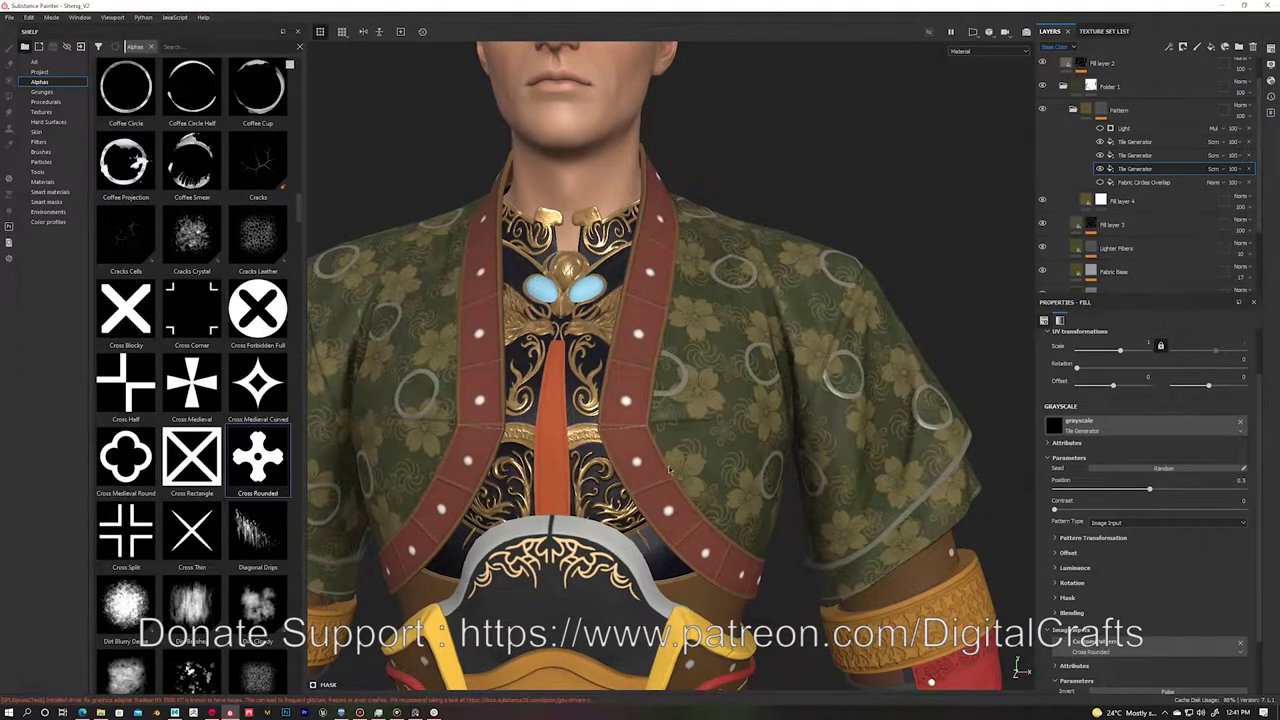
{"action": "scroll", "coordinate": [1080, 538], "scroll_direction": "down", "scroll_amount": 1}
{"action": "scroll", "coordinate": [1100, 545], "scroll_direction": "down", "scroll_amount": 1}
{"action": "scroll", "coordinate": [1127, 545], "scroll_direction": "down", "scroll_amount": 1}
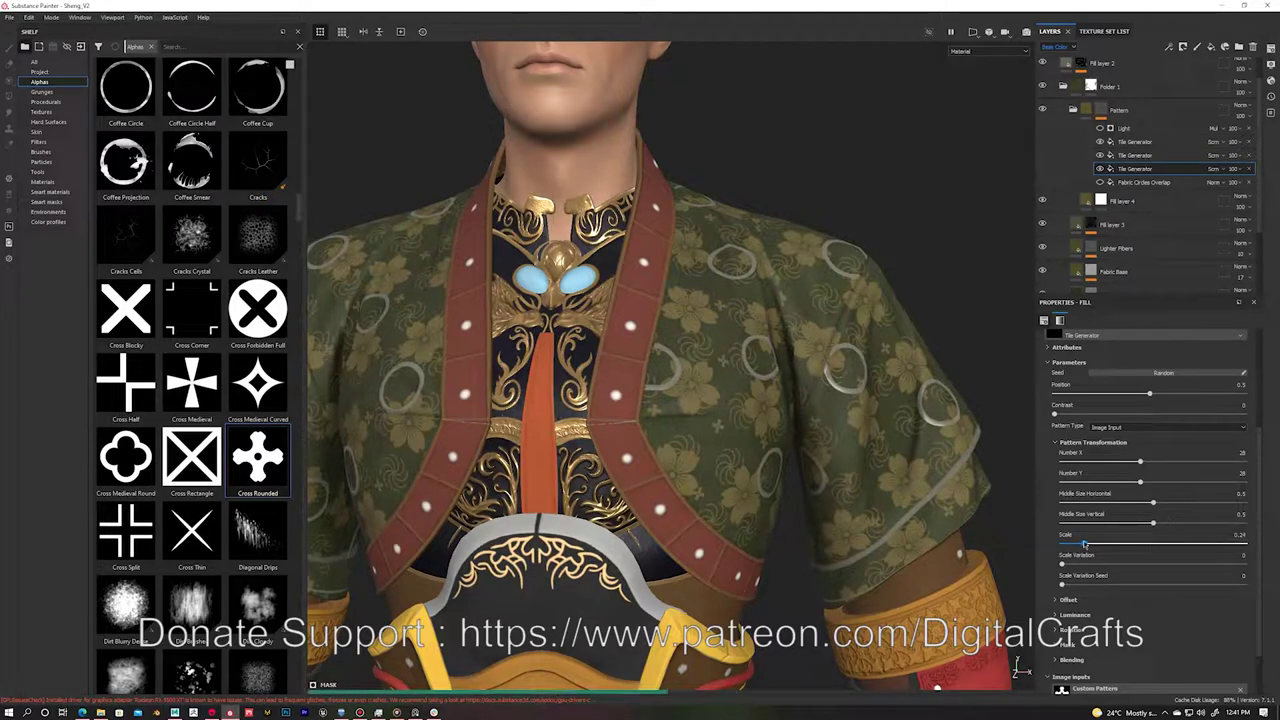
Step: Shrink the top Tile Generator to scale 0.79, then review the second one and Fill layer 4's colour
{"action": "left_click", "coordinate": [1113, 141]}
{"action": "left_click_drag", "start_coordinate": [1160, 570], "coordinate": [1144, 570]}
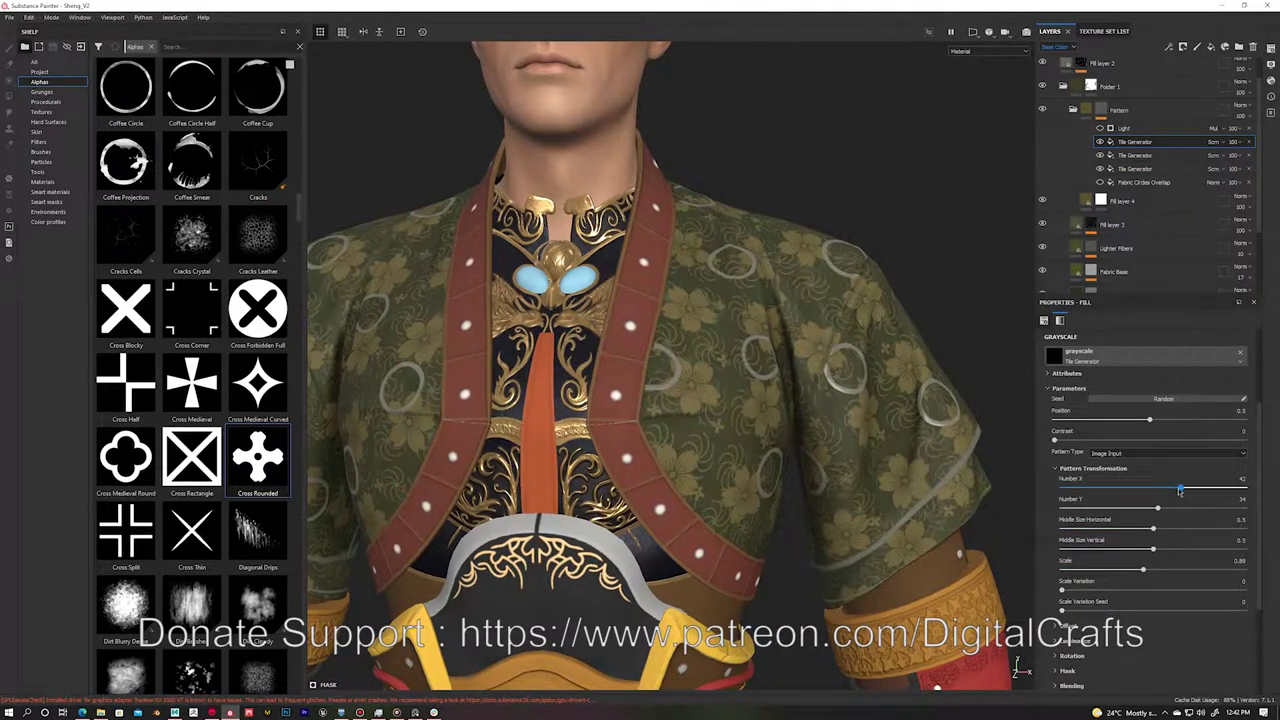
{"action": "left_click", "coordinate": [1133, 155]}
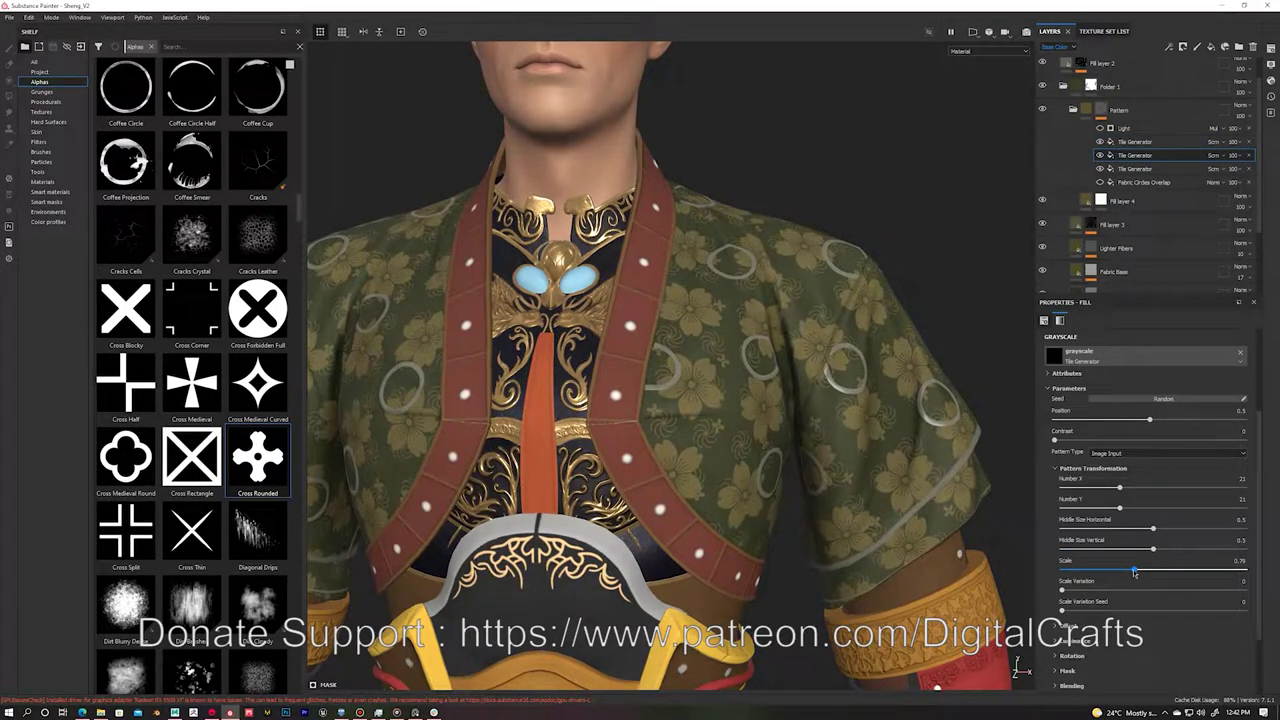
{"action": "scroll", "coordinate": [660, 360], "scroll_direction": "down", "scroll_amount": 2}
{"action": "mouse_move", "coordinate": [560, 357]}
{"action": "left_mouse_down", "text": "alt"}
{"action": "mouse_move", "coordinate": [463, 357]}
{"action": "mouse_move", "coordinate": [686, 313]}
{"action": "left_mouse_up", "text": "alt"}
{"action": "scroll", "coordinate": [686, 313], "scroll_direction": "up", "scroll_amount": 3}
{"action": "left_click", "coordinate": [1120, 201]}
{"action": "left_click", "coordinate": [1148, 535]}
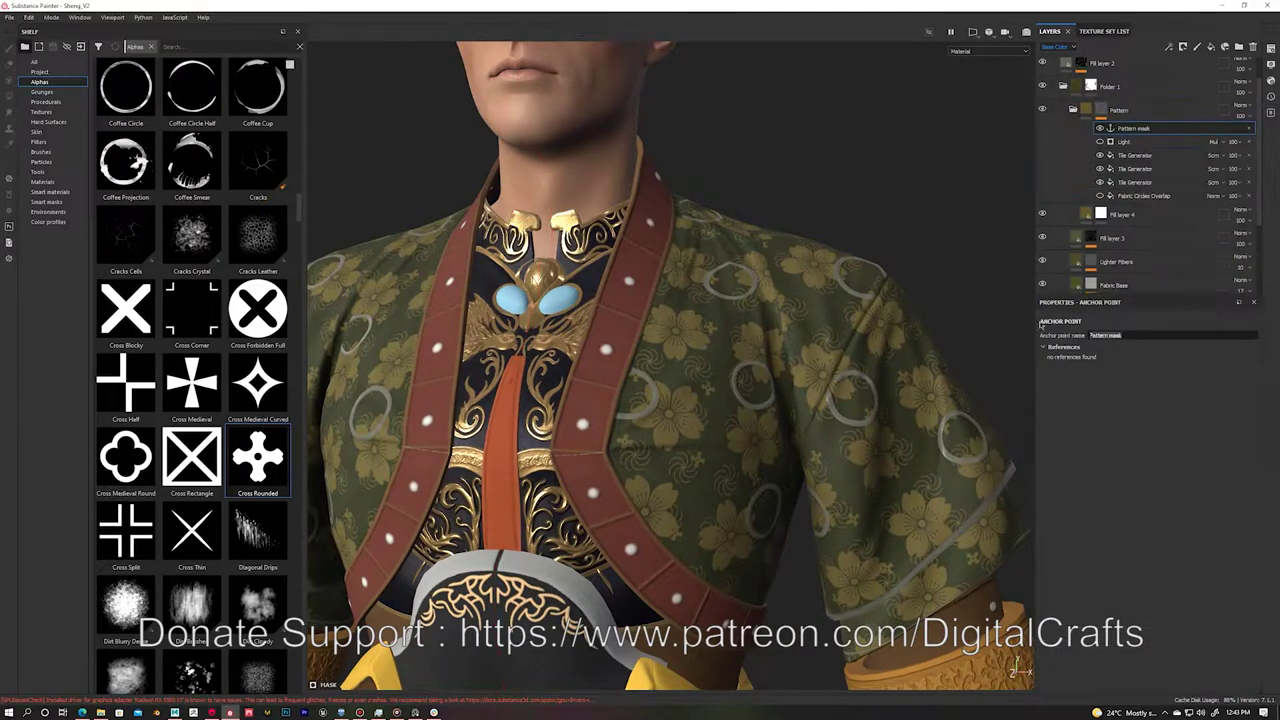
Step: Duplicate Fill layer 4 and add a Curvature generator to the copy's mask
{"action": "left_click", "coordinate": [1120, 214]}
{"action": "right_click", "coordinate": [1129, 217]}
{"action": "key", "text": "ctrl+d"}
{"action": "right_click", "coordinate": [1129, 217]}
{"action": "left_click", "coordinate": [1145, 342]}
{"action": "left_click", "coordinate": [1145, 342]}
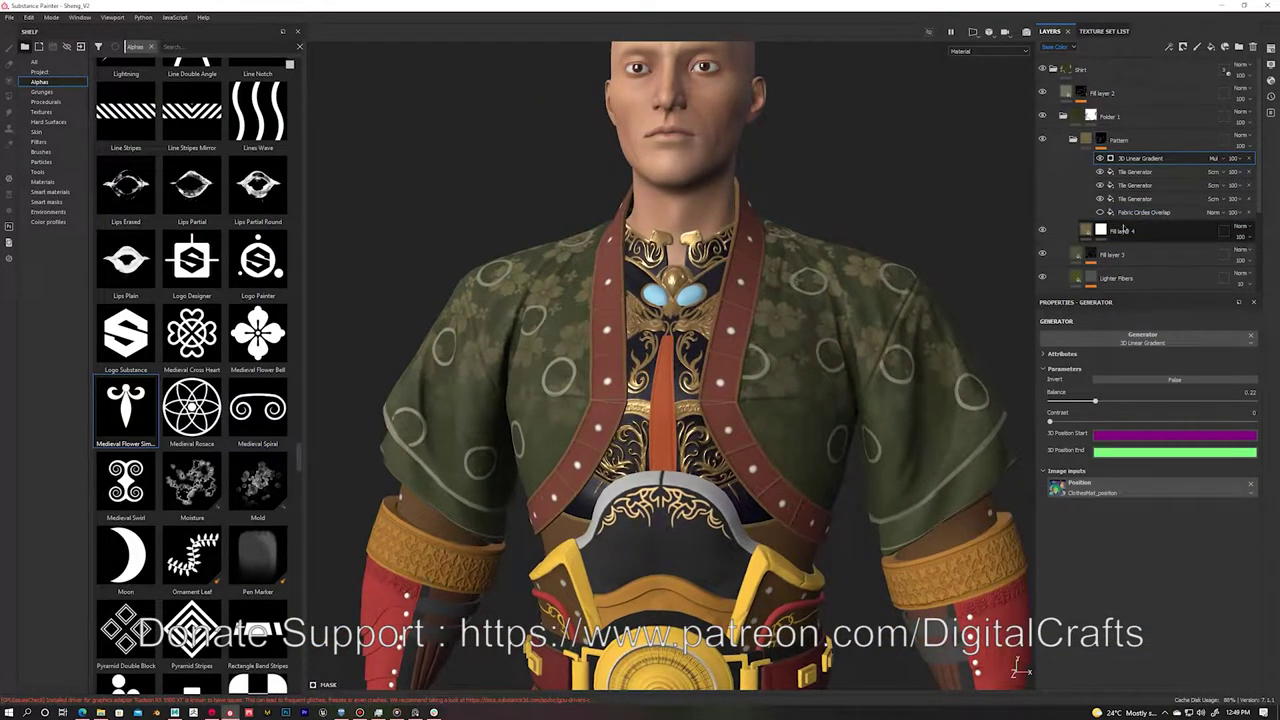
Step: Add a fill effect to the copy's mask using BnW Spots 2
{"action": "left_click", "coordinate": [1124, 230]}
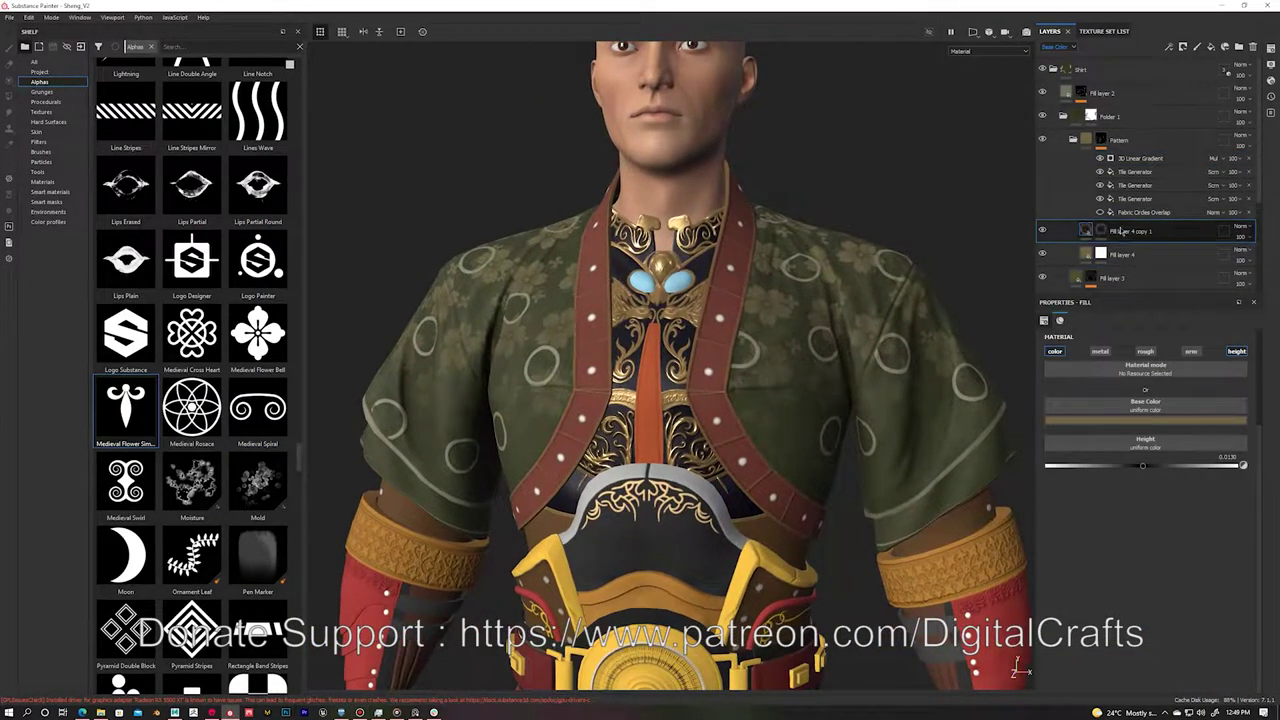
{"action": "right_click", "coordinate": [1120, 232]}
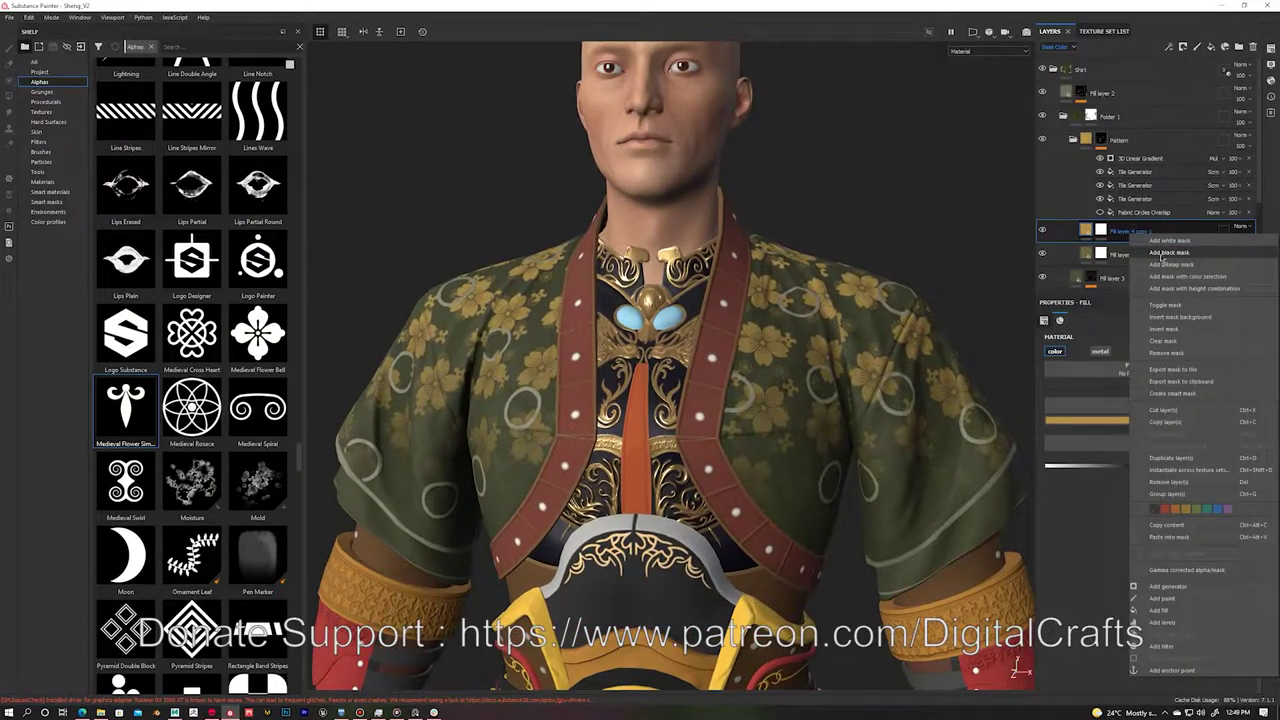
{"action": "left_click", "coordinate": [1180, 622]}
{"action": "left_click", "coordinate": [45, 101]}
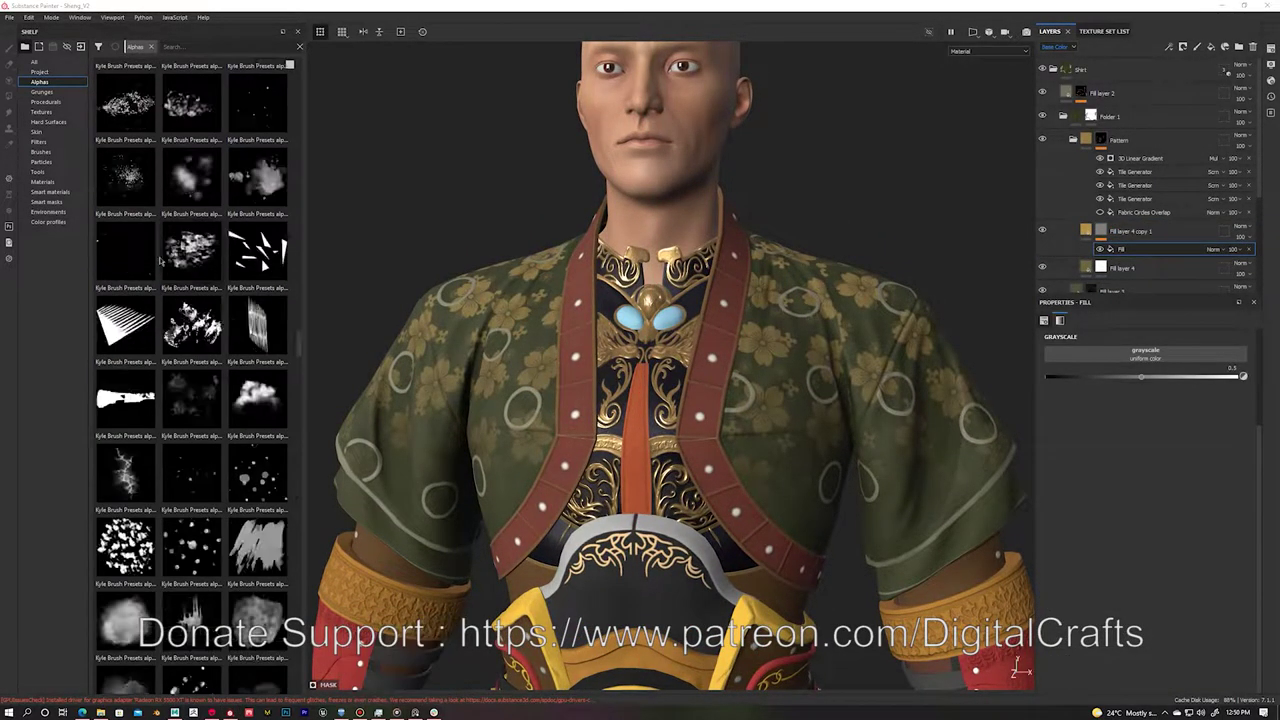
{"action": "left_click_drag", "start_coordinate": [257, 240], "coordinate": [1145, 352]}
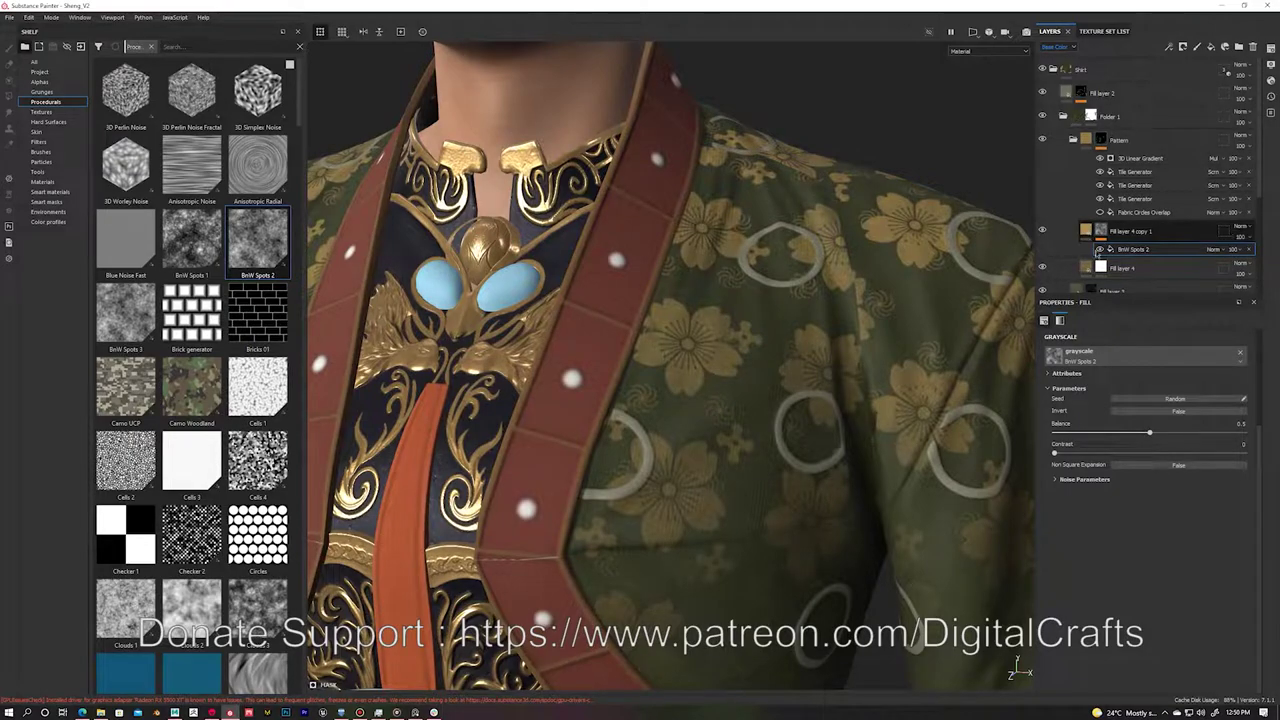
{"action": "left_click", "coordinate": [1098, 253]}
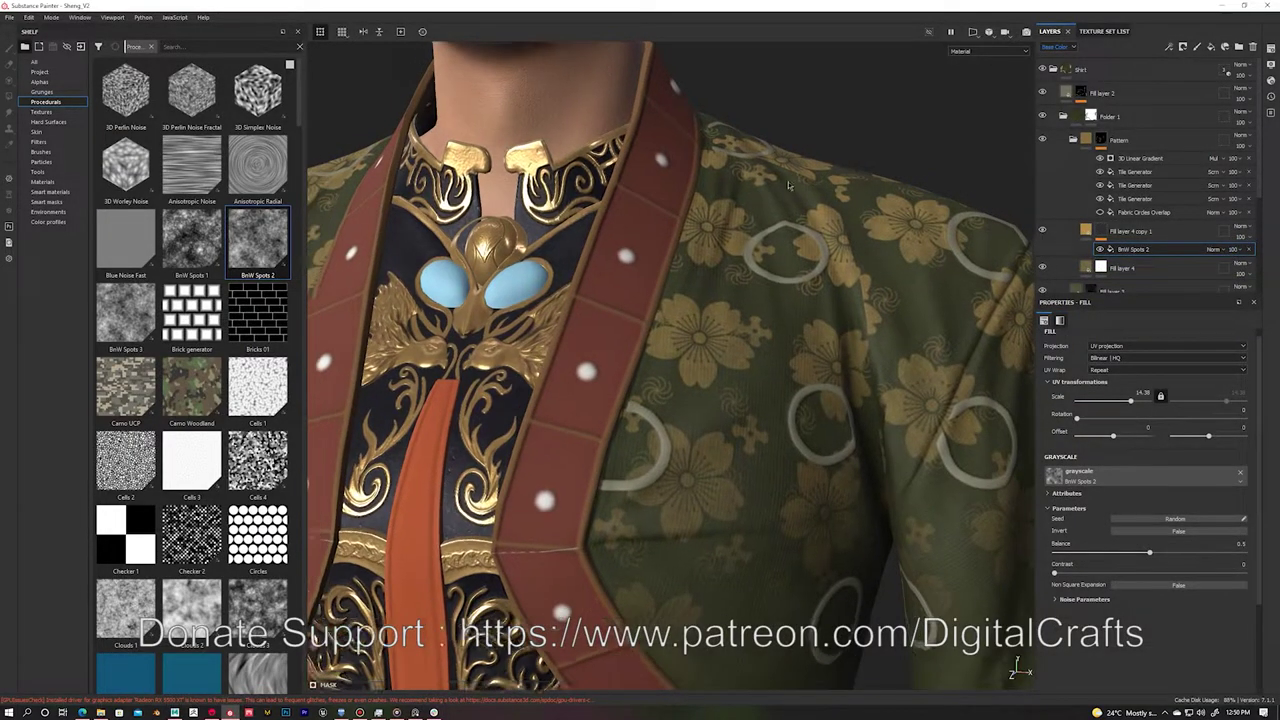
Step: Add another mask fill with BnW Spots 3, blended Screen at tiling scale about 12
{"action": "right_click", "coordinate": [1120, 232]}
{"action": "left_click", "coordinate": [1150, 330]}
{"action": "left_click_drag", "start_coordinate": [125, 315], "coordinate": [958, 432]}
{"action": "left_click_drag", "start_coordinate": [168, 290], "coordinate": [1145, 472]}
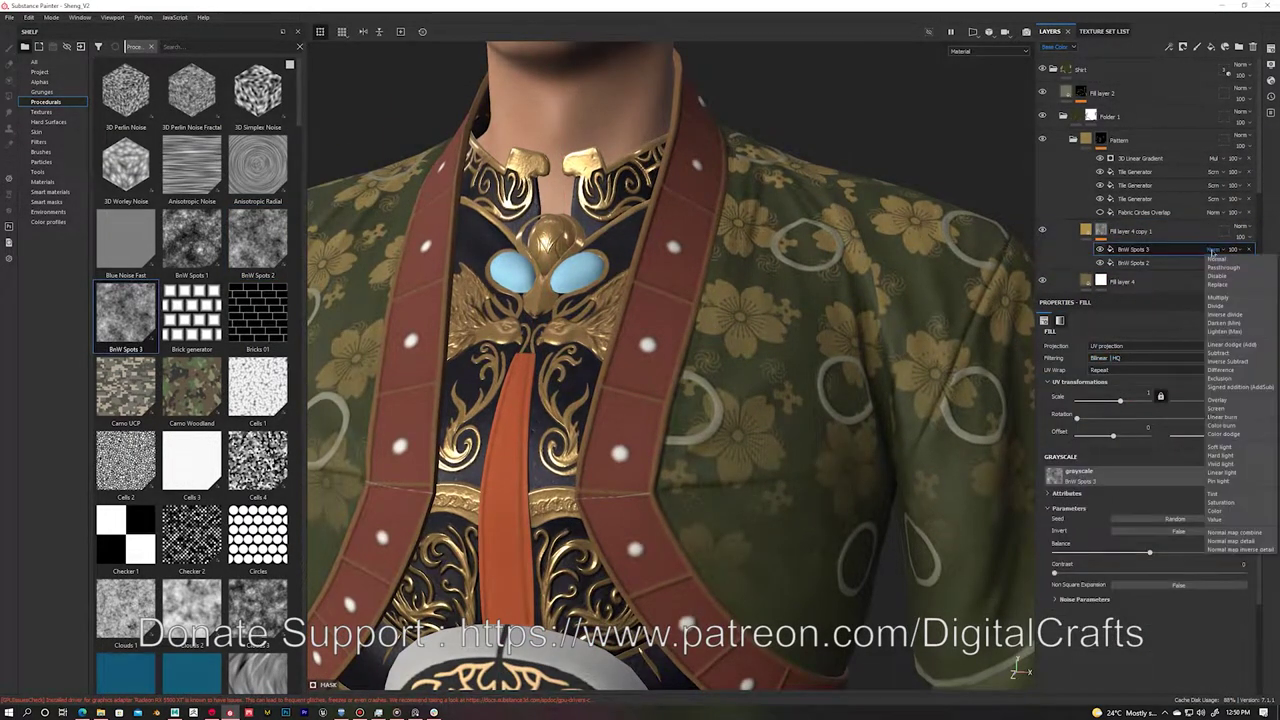
{"action": "left_click_drag", "start_coordinate": [1120, 400], "coordinate": [1130, 400]}
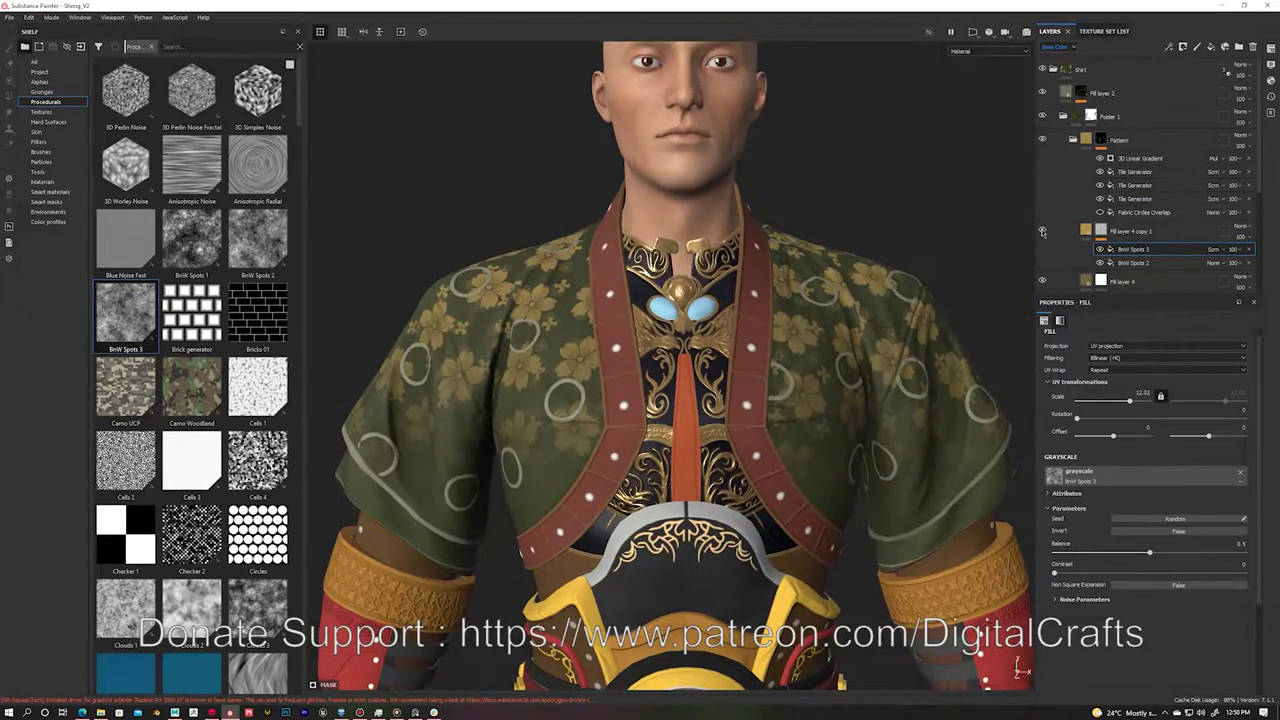
{"action": "scroll", "coordinate": [836, 245], "scroll_direction": "up", "scroll_amount": 2}
{"action": "left_click_drag", "start_coordinate": [836, 245], "coordinate": [903, 234], "text": "alt"}
{"action": "left_click", "coordinate": [1063, 116]}
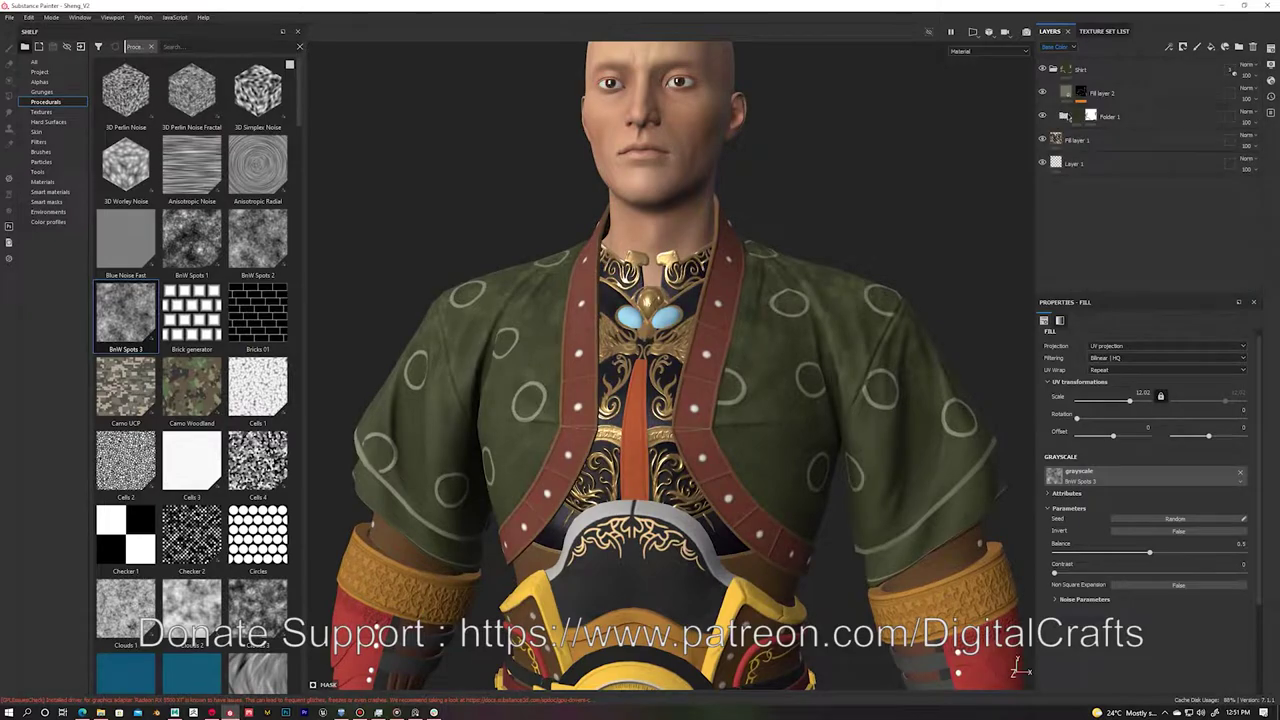
Step: Add a black-masked red-brown fill layer above Folder 1 and group it into Folder 2
{"action": "left_click", "coordinate": [1140, 116]}
{"action": "left_click", "coordinate": [1213, 48]}
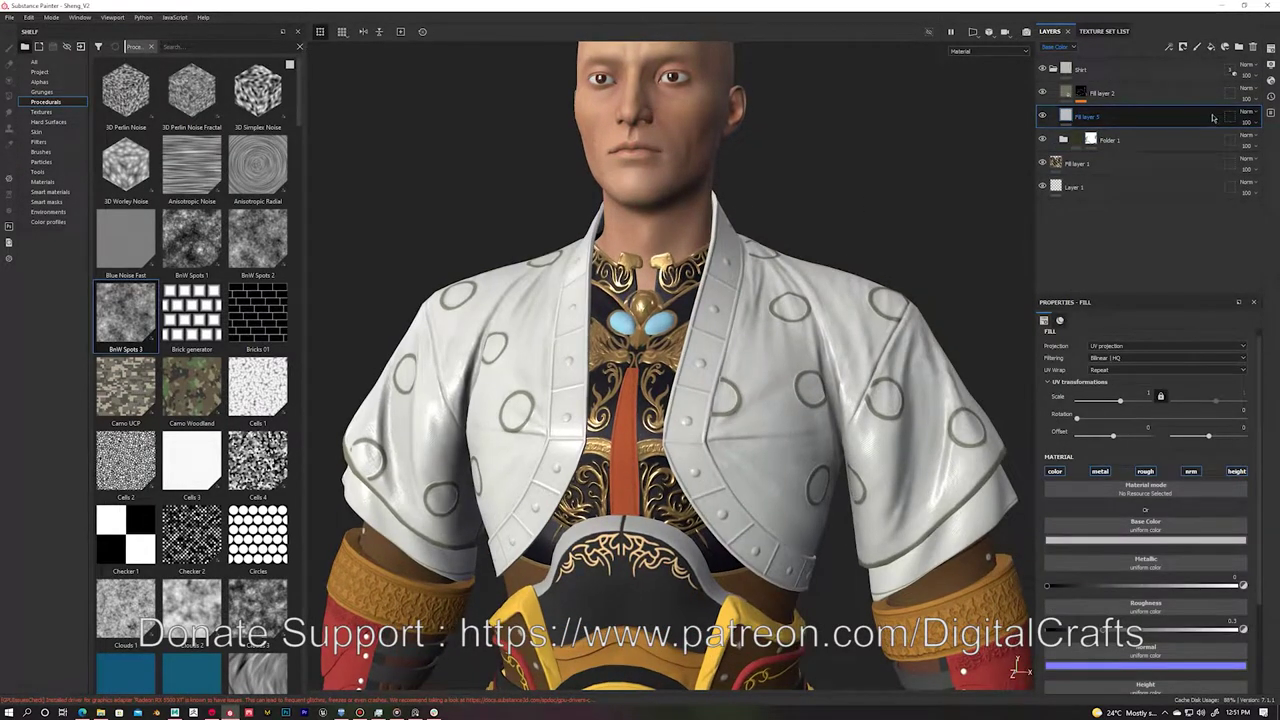
{"action": "left_click", "coordinate": [1042, 93]}
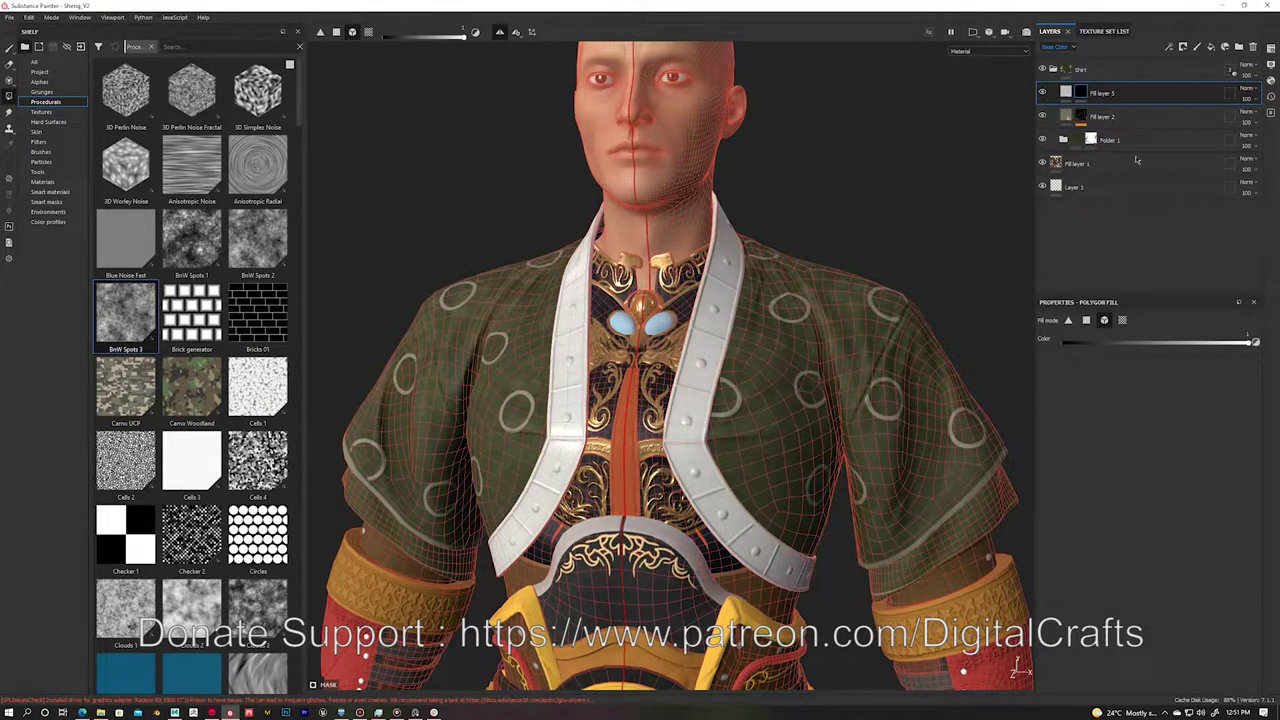
{"action": "key", "text": "c"}
{"action": "left_click", "coordinate": [1145, 540]}
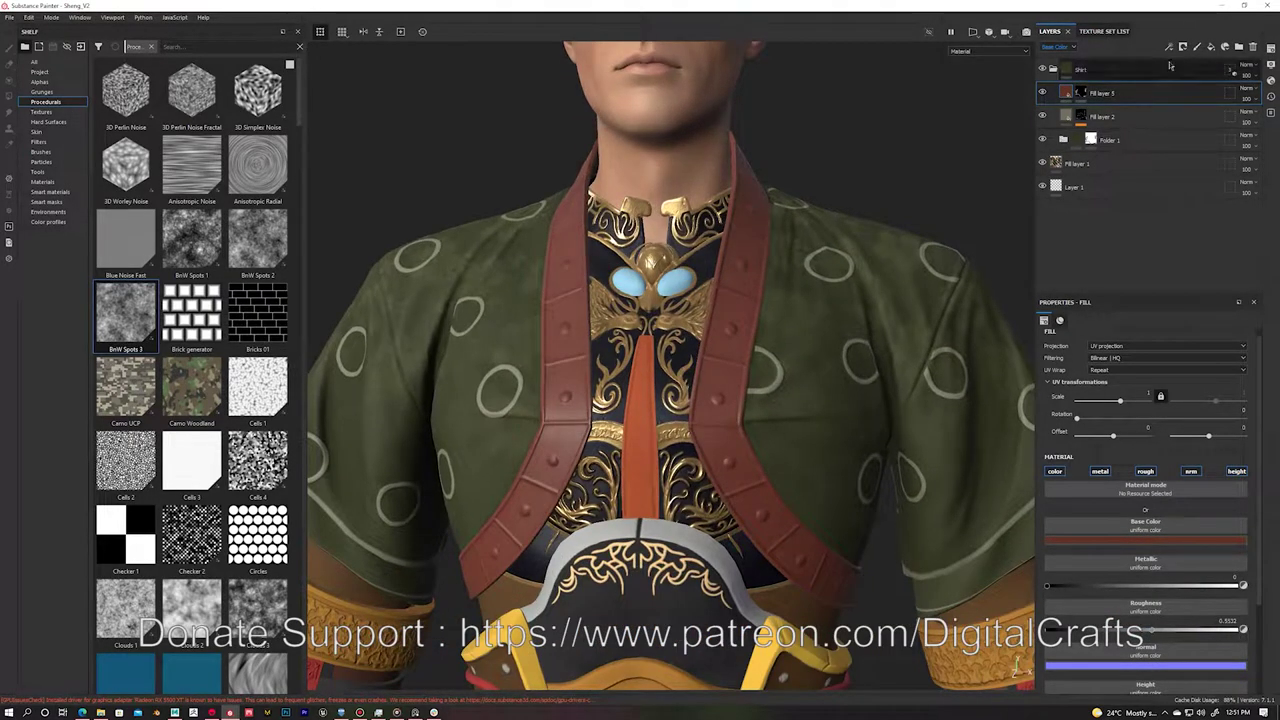
{"action": "key", "text": "ctrl+g"}
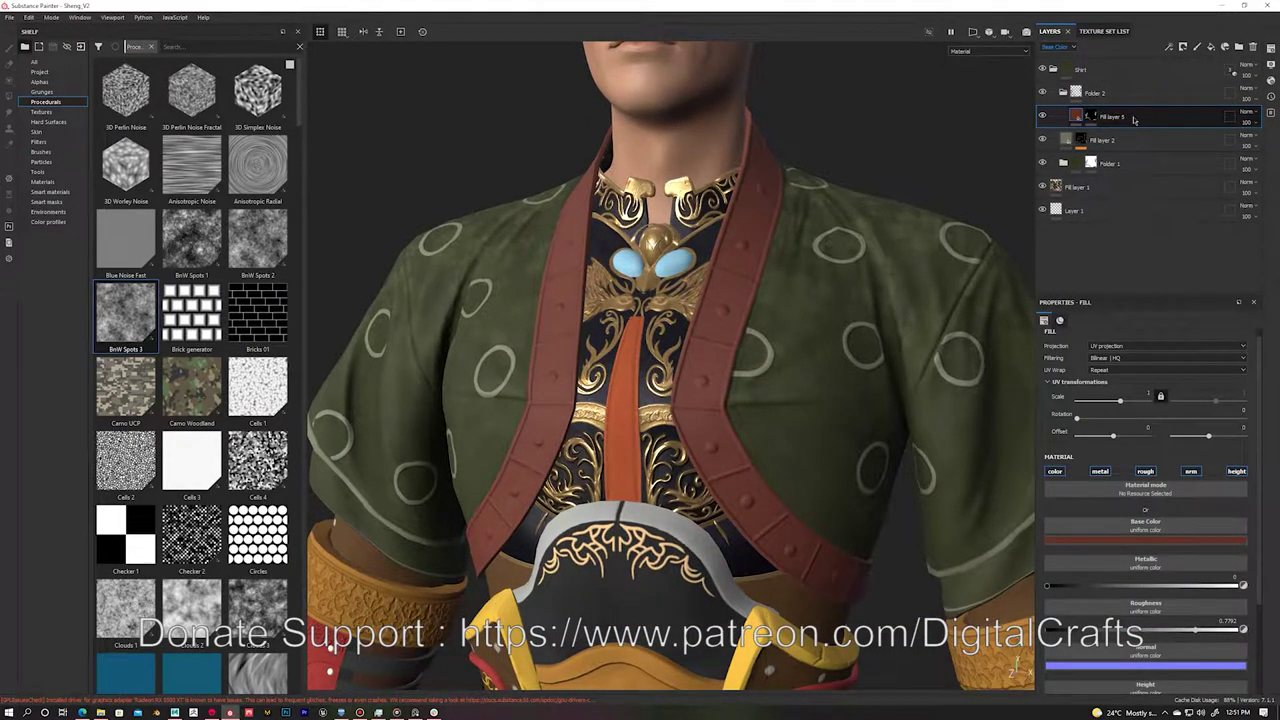
Step: Duplicate the trim fill layer and add a Color Selection to the copy's mask
{"action": "key", "text": "ctrl+d"}
{"action": "key", "text": "4"}
{"action": "right_click", "coordinate": [1092, 118]}
{"action": "key", "text": "Escape"}
{"action": "right_click", "coordinate": [1092, 118]}
{"action": "left_click", "coordinate": [1170, 250]}
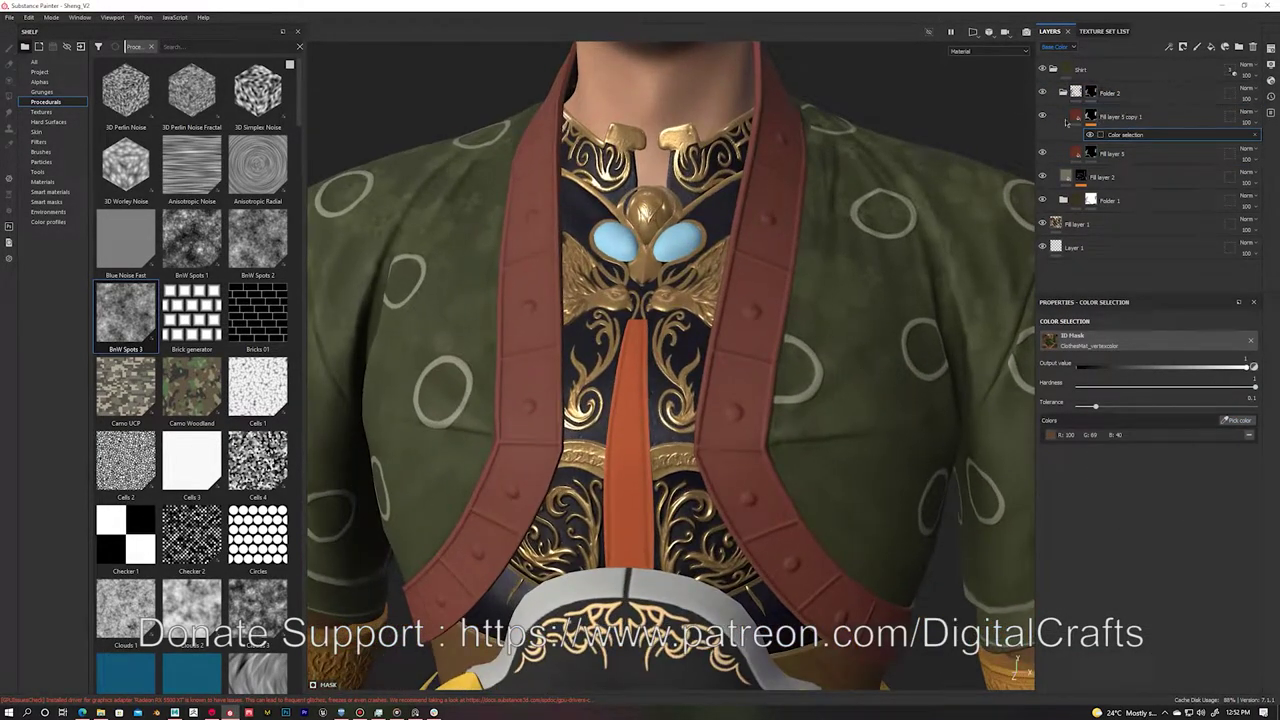
Step: Select the border's ID colour at tolerance 0.07 and colour that copy tan
{"action": "left_click", "coordinate": [1238, 420]}
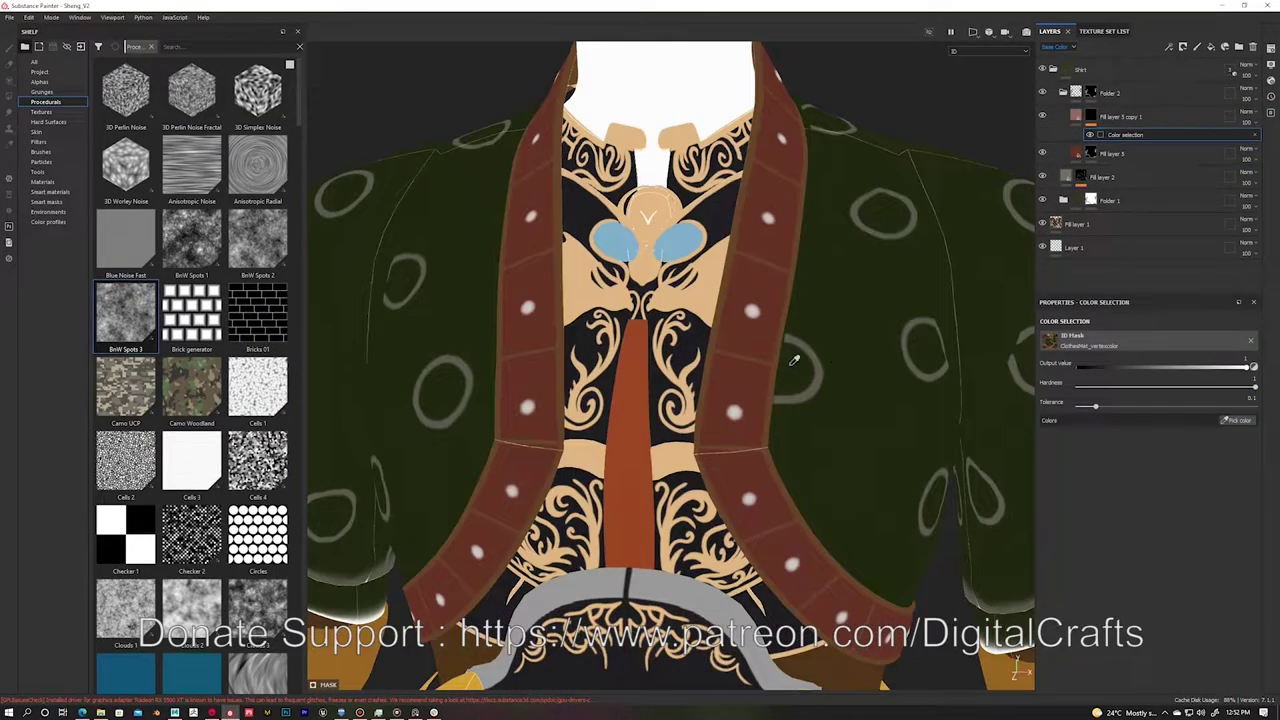
{"action": "left_click", "coordinate": [812, 360]}
{"action": "left_click_drag", "start_coordinate": [1253, 386], "coordinate": [1112, 386]}
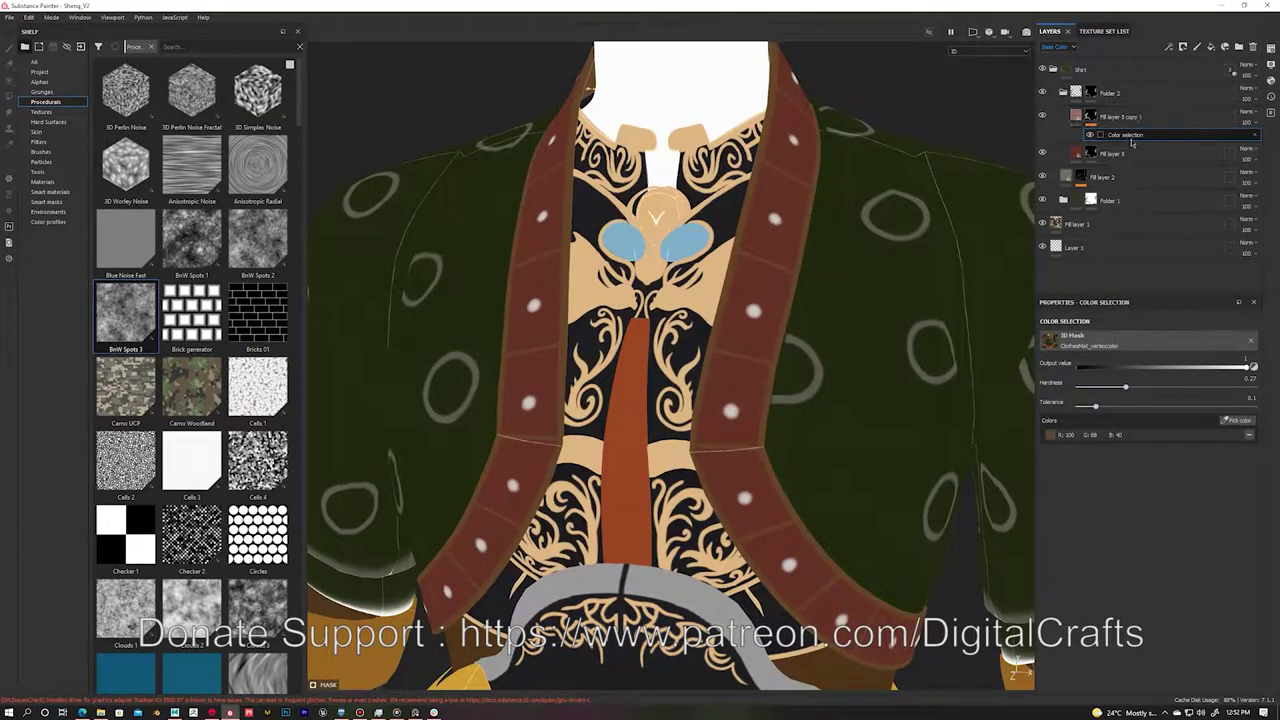
{"action": "left_click", "coordinate": [545, 300]}
{"action": "left_click_drag", "start_coordinate": [1095, 406], "coordinate": [1086, 406]}
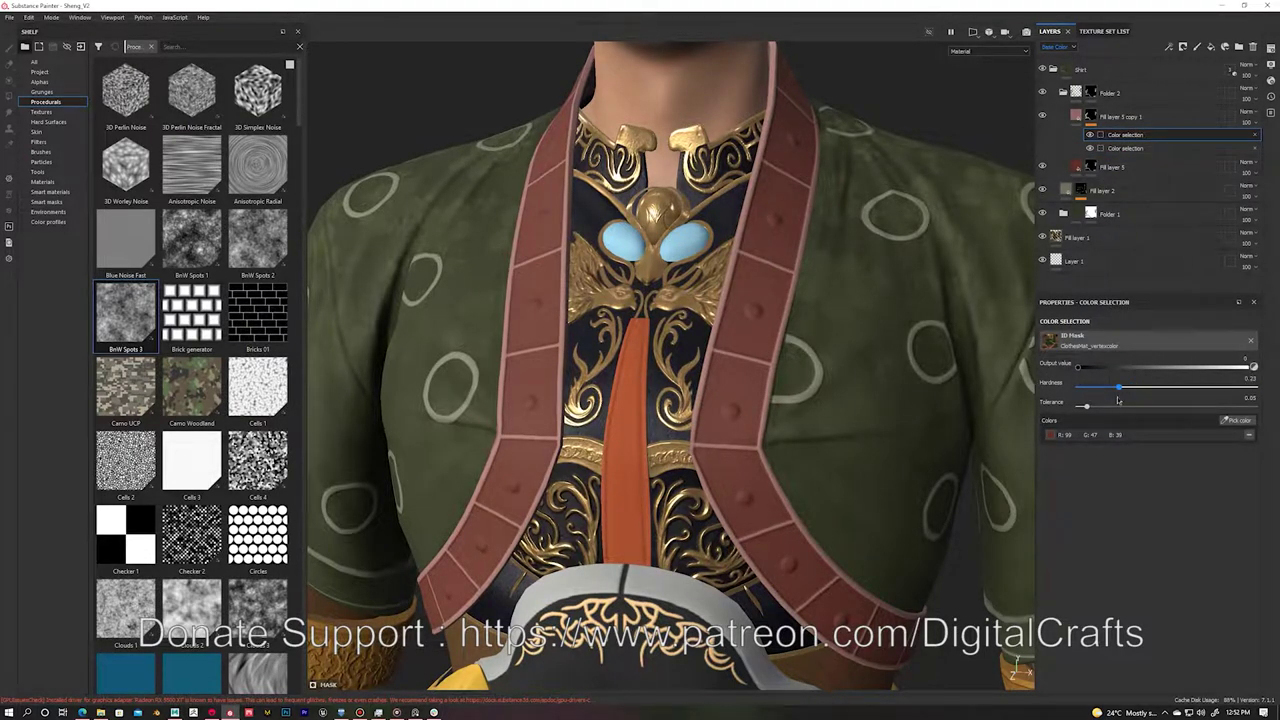
{"action": "left_click_drag", "start_coordinate": [1086, 406], "coordinate": [1093, 406]}
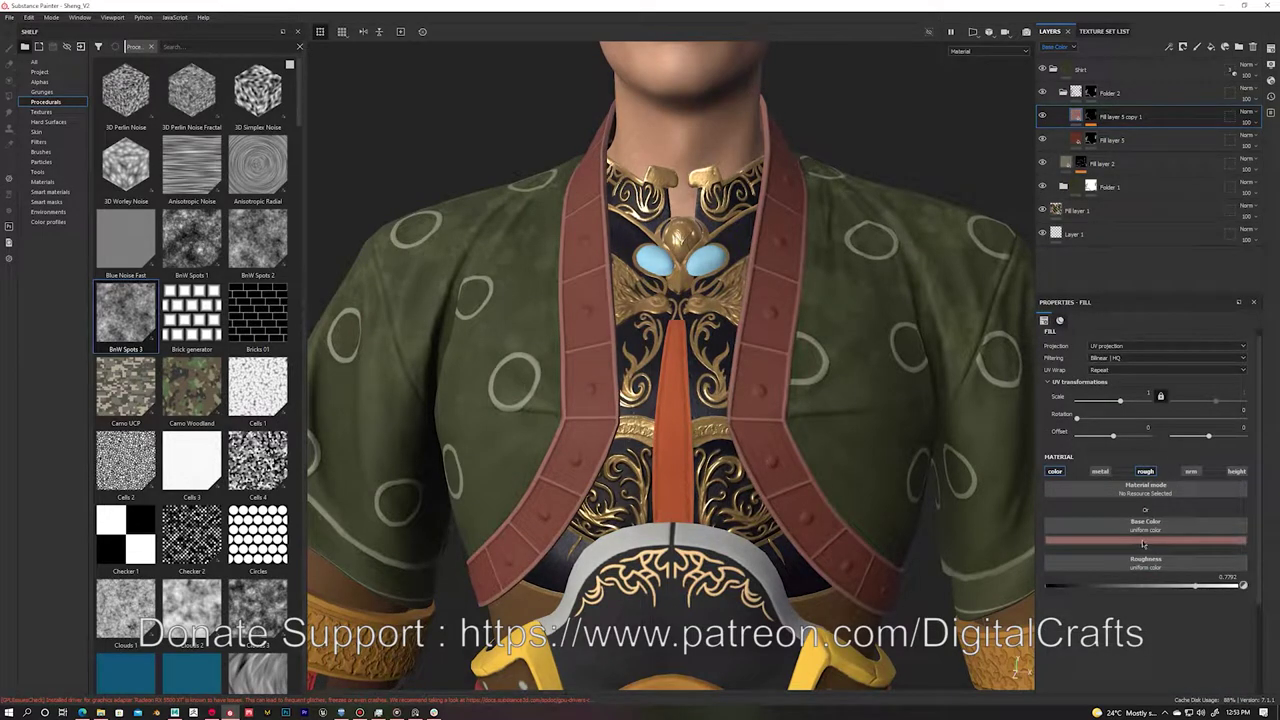
{"action": "left_click", "coordinate": [1143, 541]}
{"action": "left_click", "coordinate": [1117, 554]}
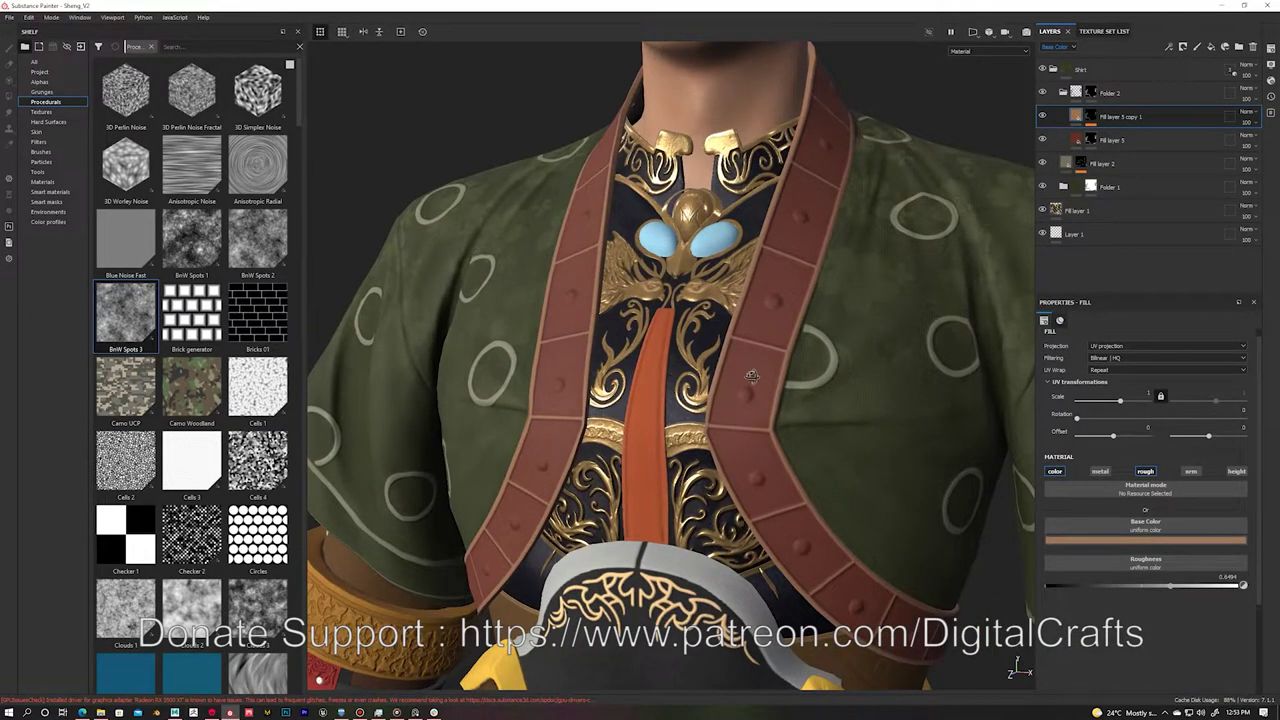
Step: Duplicate the layer again, colour-select the studs, and make them shiny silver metal
{"action": "key", "text": "ctrl+d"}
{"action": "right_click", "coordinate": [1120, 116]}
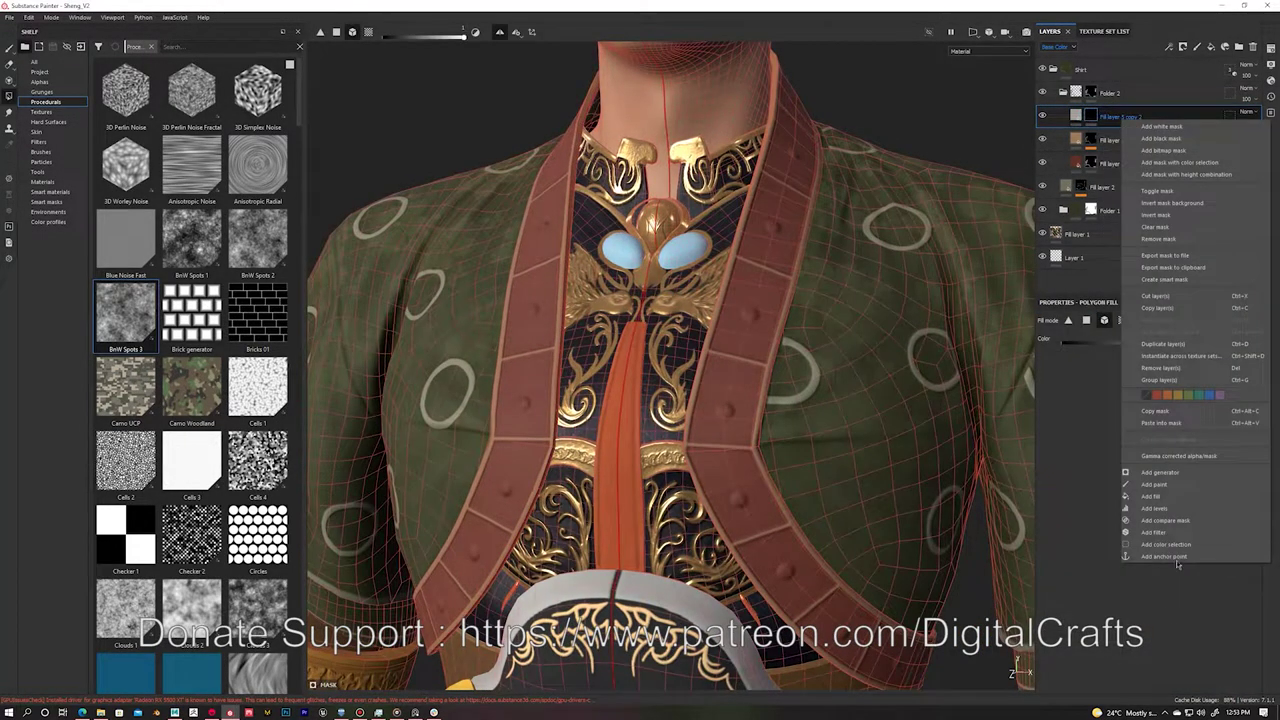
{"action": "left_click", "coordinate": [1180, 300]}
{"action": "left_click", "coordinate": [516, 305]}
{"action": "left_click_drag", "start_coordinate": [1198, 408], "coordinate": [1222, 407]}
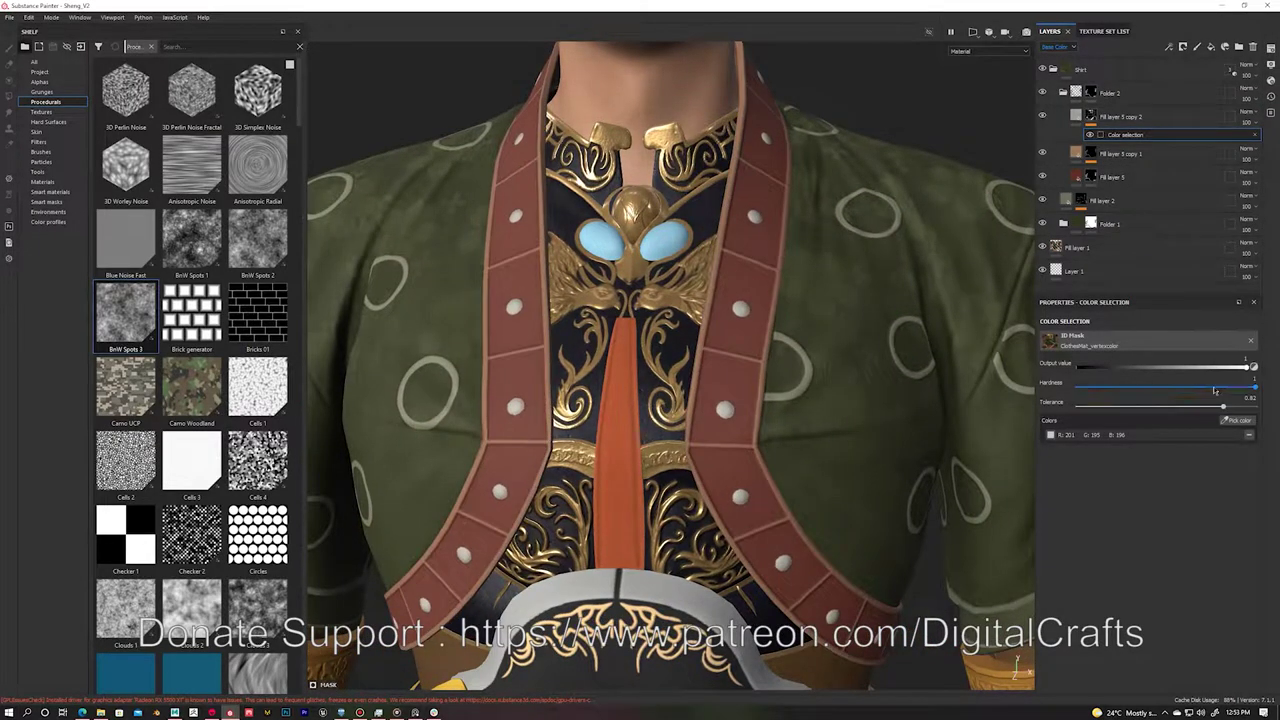
{"action": "left_click", "coordinate": [1120, 116]}
{"action": "scroll", "coordinate": [620, 295], "scroll_direction": "down", "scroll_amount": 3}
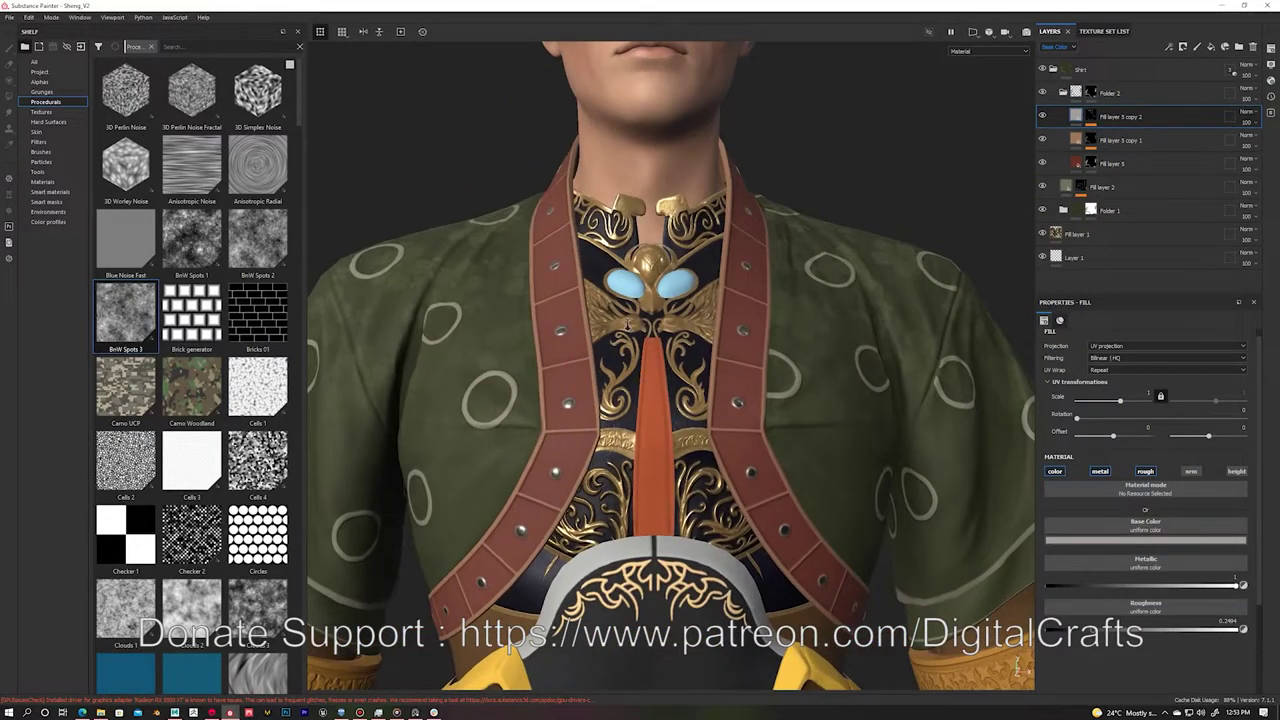
{"action": "left_click_drag", "start_coordinate": [600, 300], "coordinate": [620, 295], "text": "alt"}
{"action": "scroll", "coordinate": [620, 295], "scroll_direction": "up", "scroll_amount": 3}
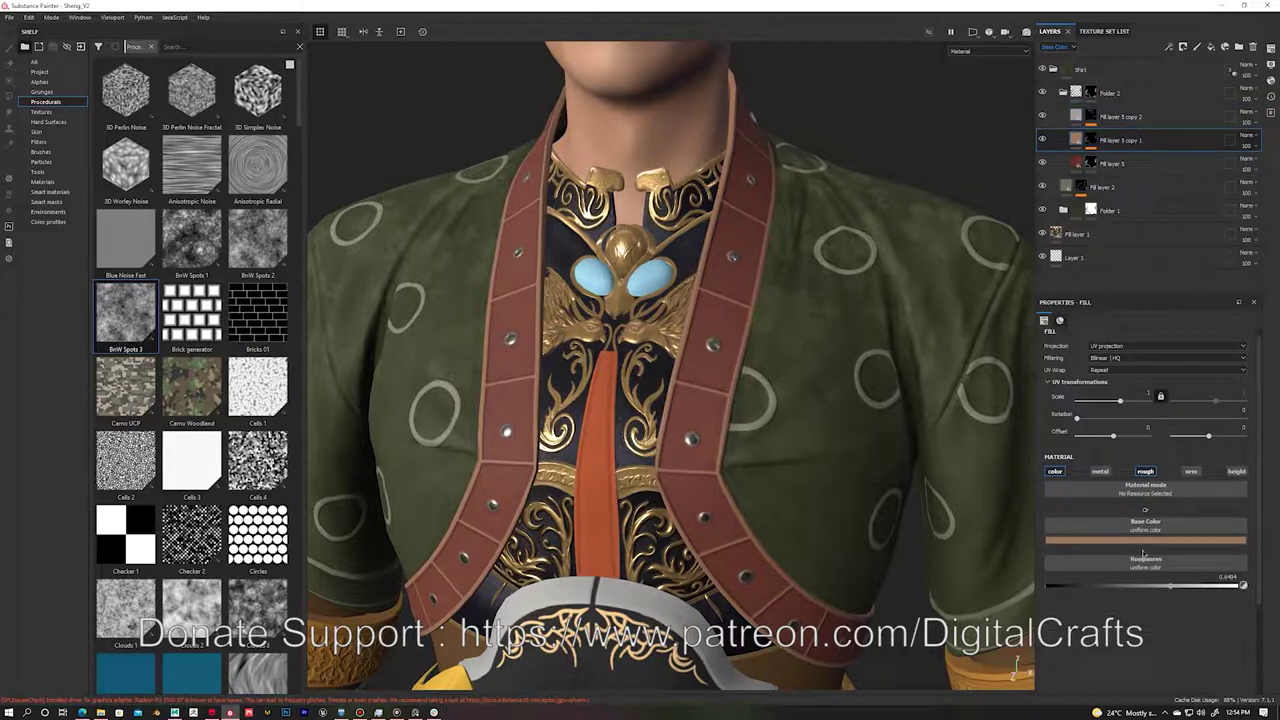
{"action": "scroll", "coordinate": [670, 360], "scroll_direction": "down", "scroll_amount": 2}
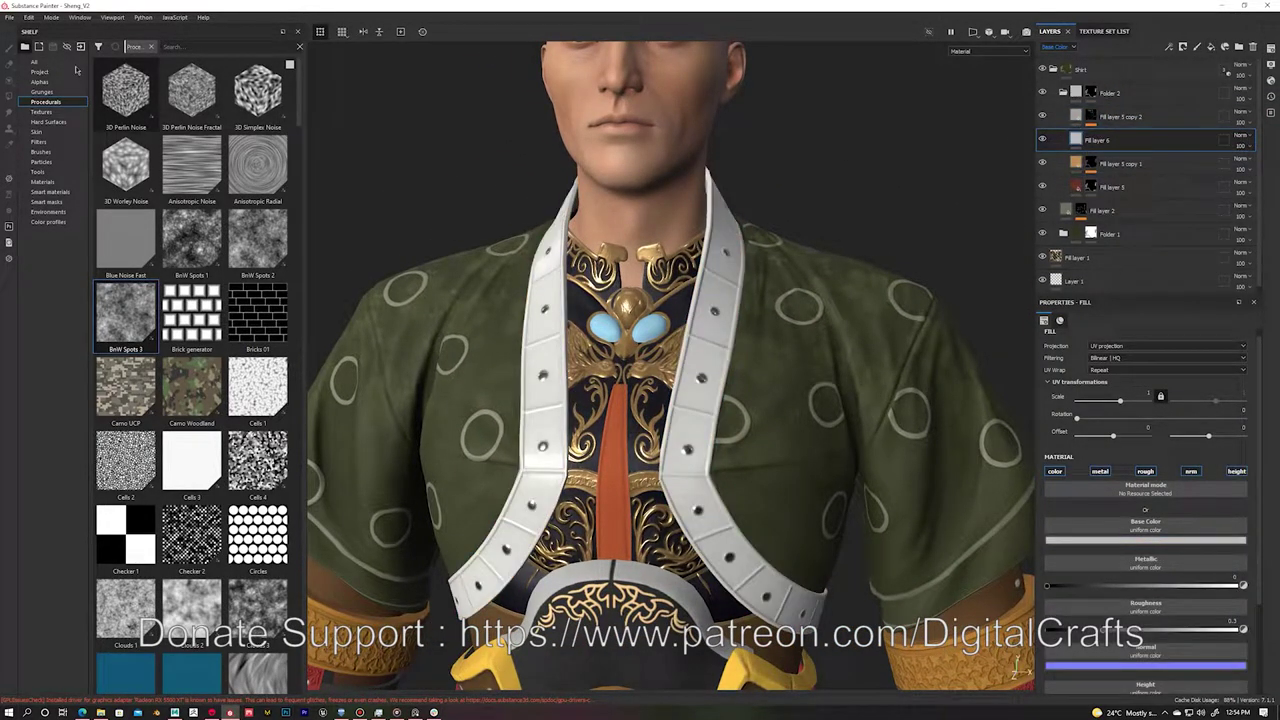
Step: Add Fill layer 6 with a tri-planar Stripes fill in its mask
{"action": "type", "text": "stripe"}
{"action": "left_click", "coordinate": [1225, 47]}
{"action": "right_click", "coordinate": [1124, 147]}
{"action": "left_click", "coordinate": [1160, 200]}
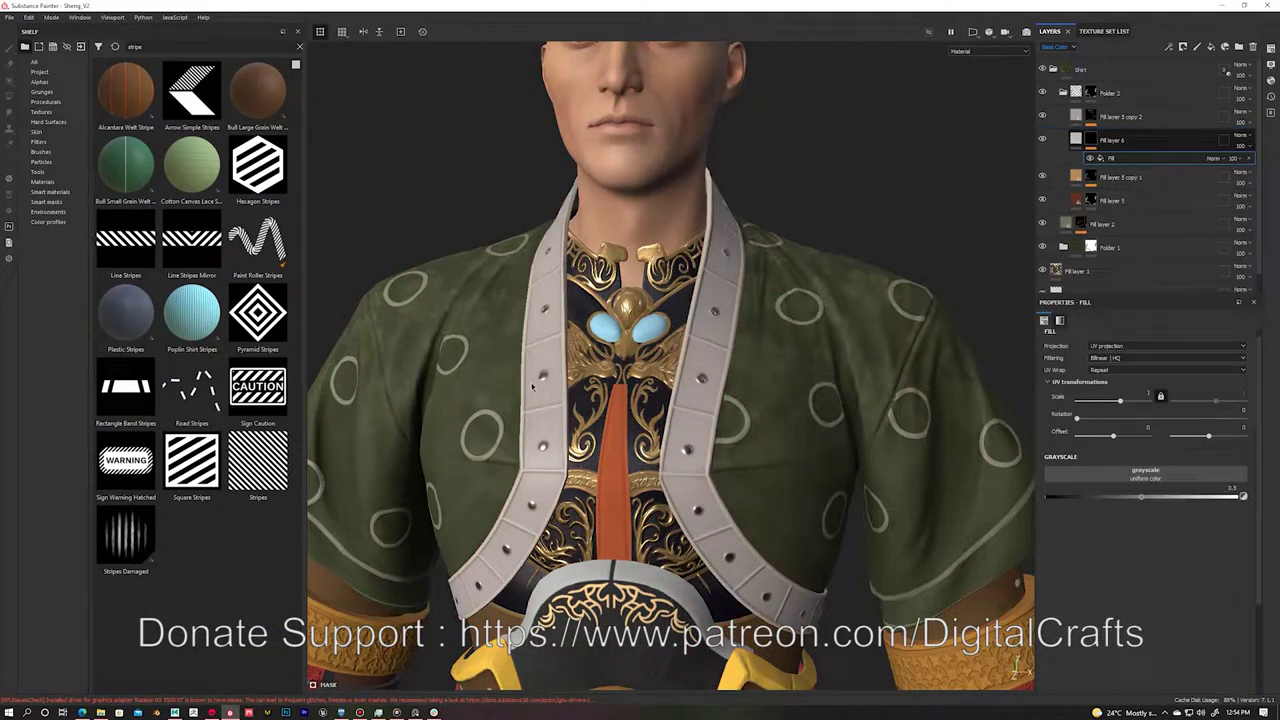
{"action": "left_click_drag", "start_coordinate": [1120, 400], "coordinate": [1140, 401]}
{"action": "left_click", "coordinate": [1115, 367]}
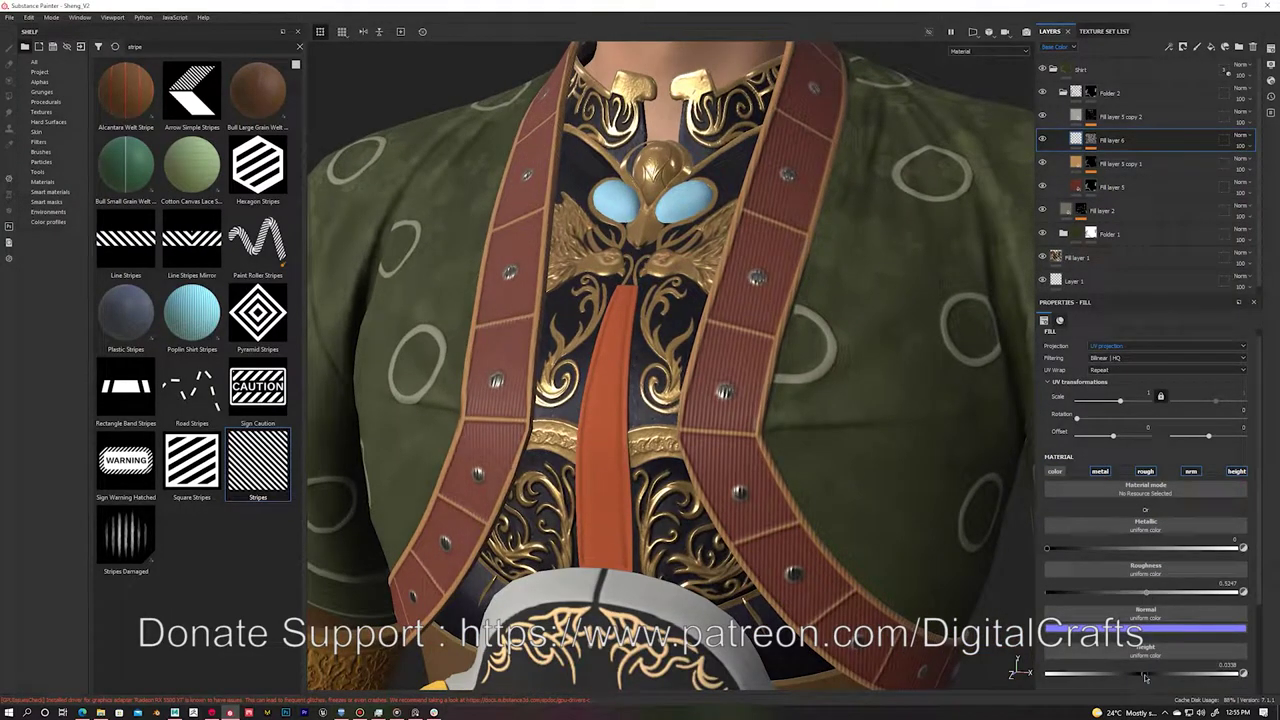
{"action": "scroll", "coordinate": [789, 441], "scroll_direction": "down", "scroll_amount": 3}
Step: Limit the stripes to the trim with a Color Selection on the mask
{"action": "right_click", "coordinate": [1112, 140]}
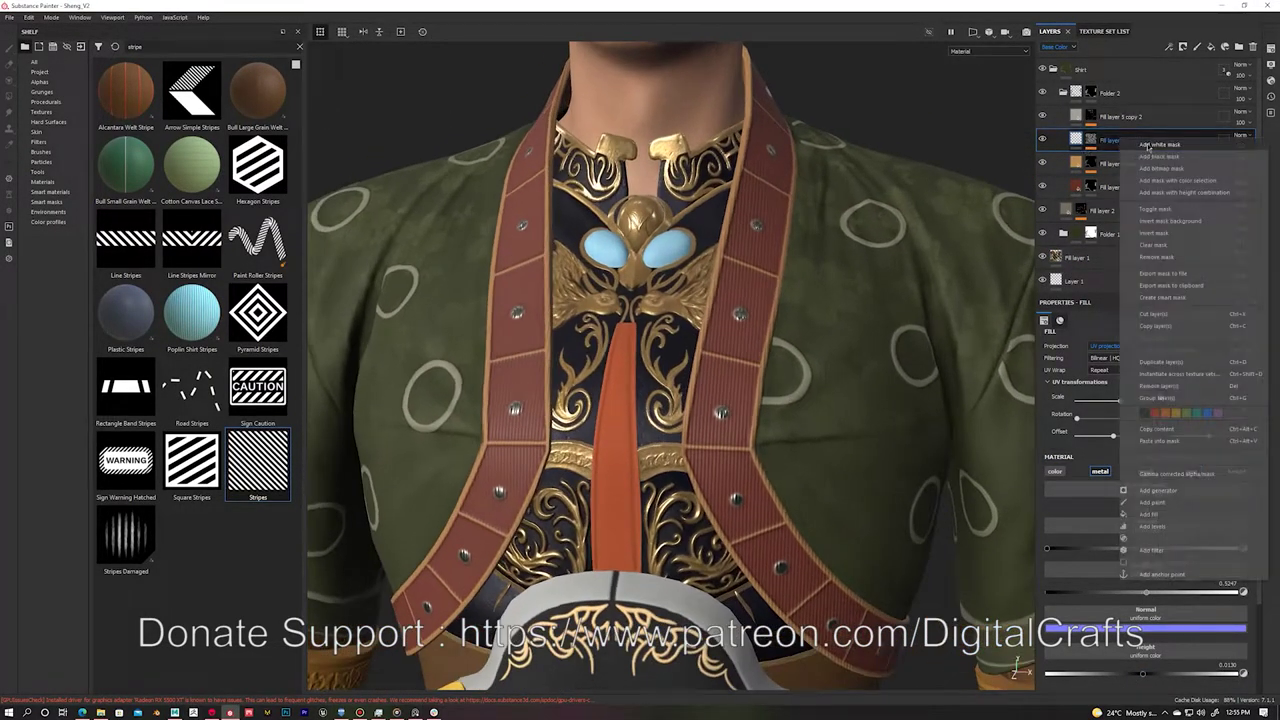
{"action": "left_click", "coordinate": [1168, 470]}
{"action": "left_click", "coordinate": [1168, 503]}
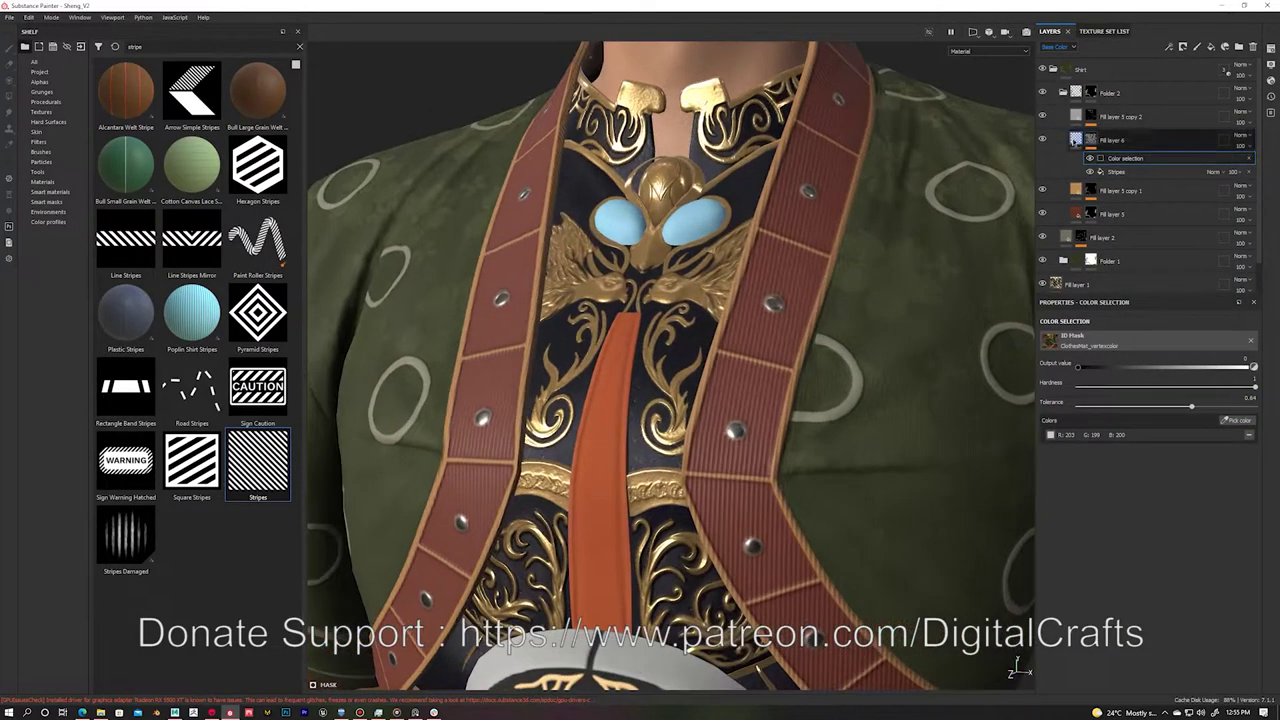
{"action": "left_click", "coordinate": [1116, 171]}
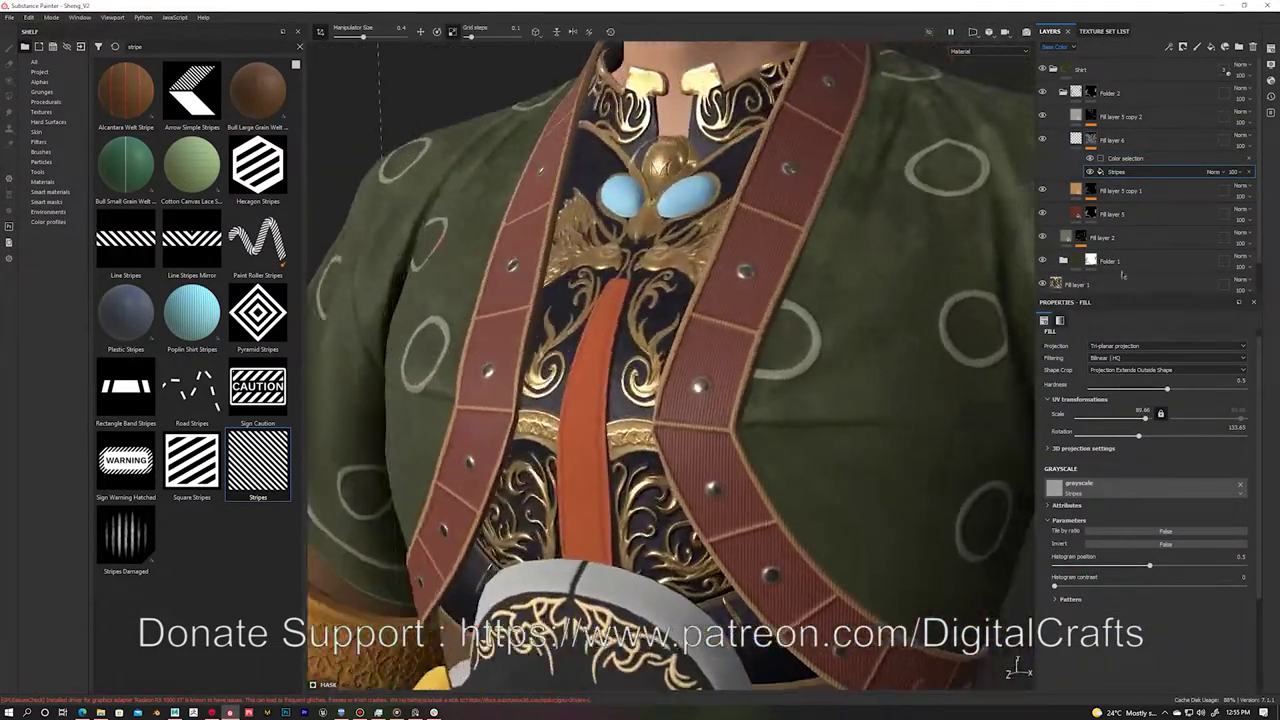
Step: Add an anchor point to the stripe layer and create Fill layer 7 above it
{"action": "left_click", "coordinate": [1160, 140]}
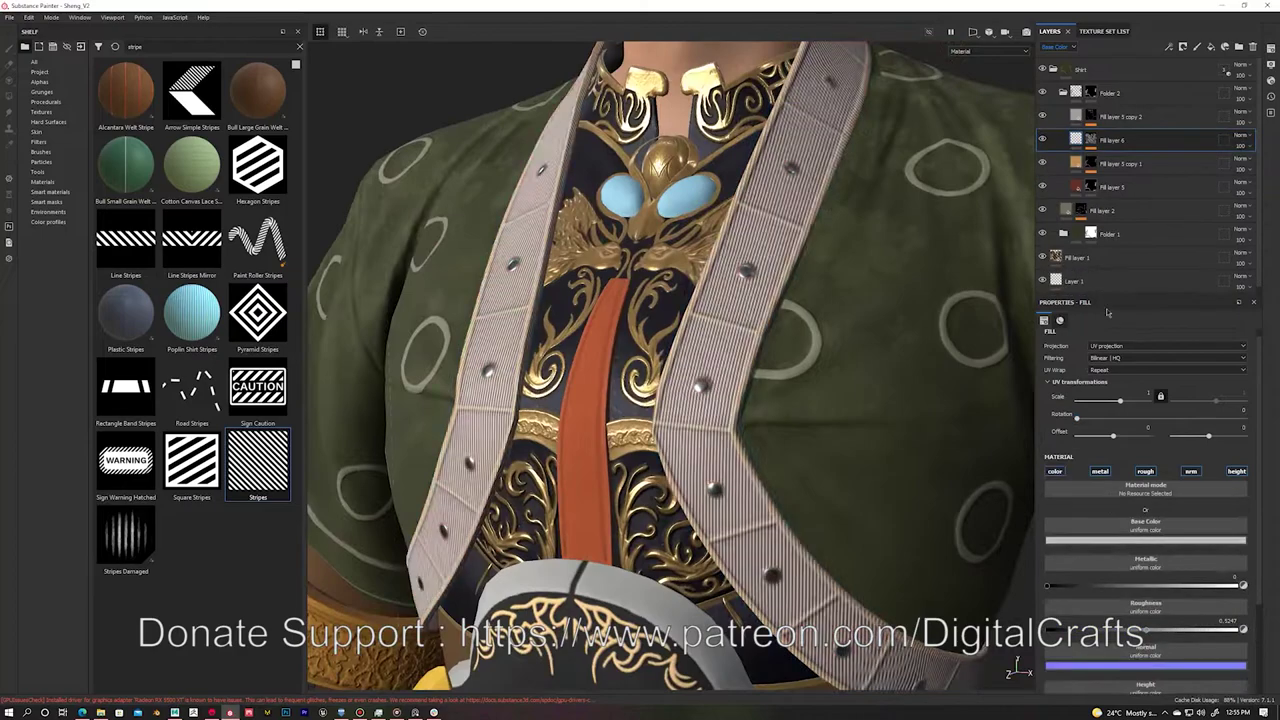
{"action": "right_click", "coordinate": [1120, 158]}
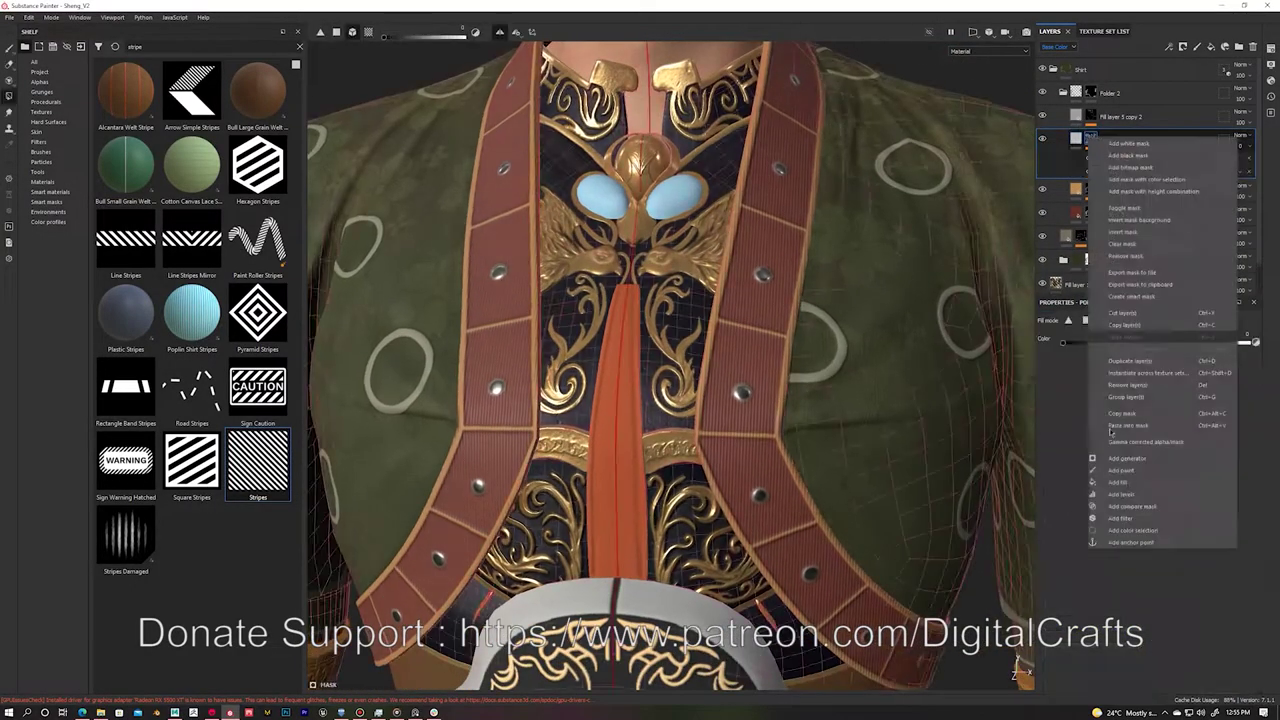
{"action": "left_click", "coordinate": [1113, 167]}
{"action": "left_click", "coordinate": [1211, 47]}
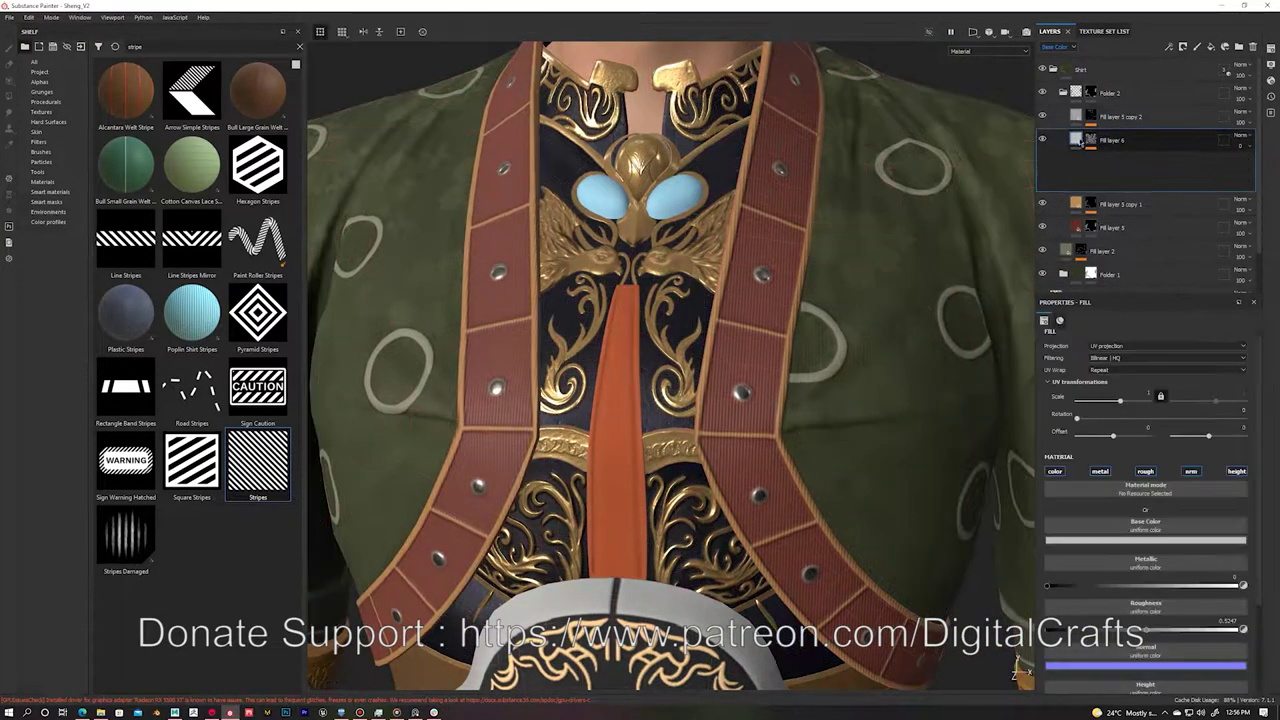
{"action": "right_click", "coordinate": [1115, 145]}
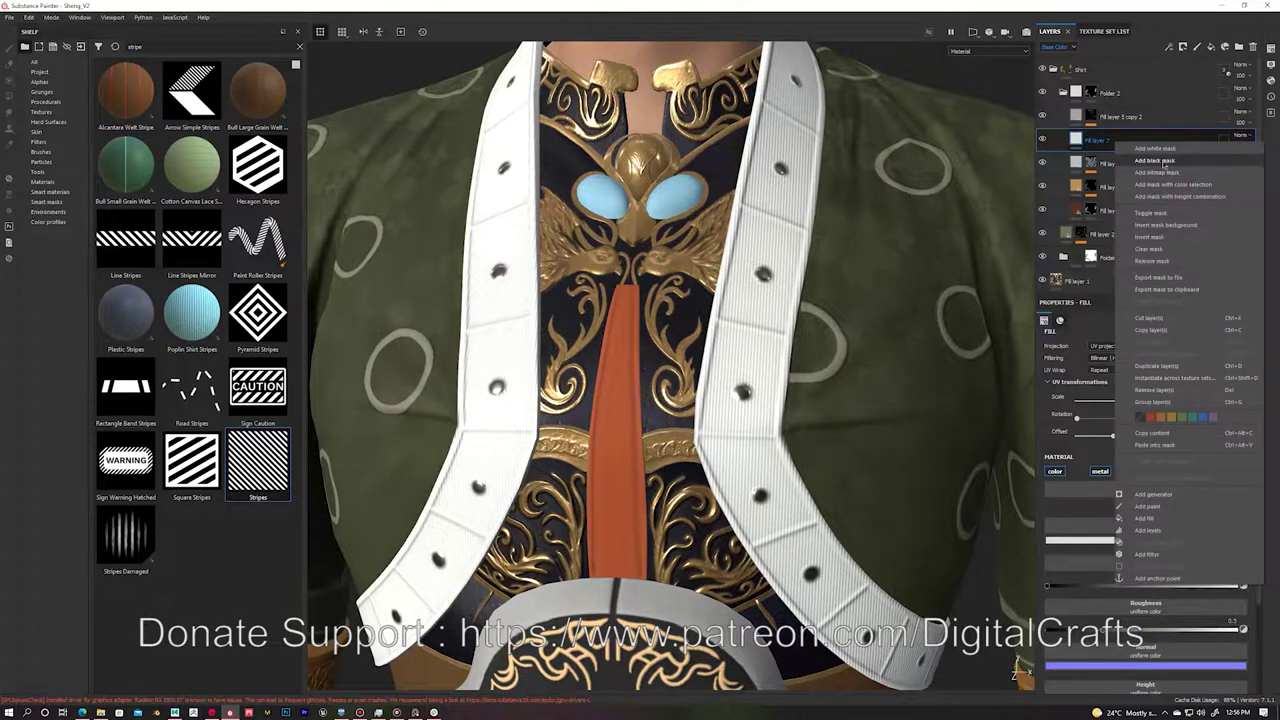
Step: Add a tuned curvature edge mask plus a Grunge Paint Scratched fill to the layer's mask
{"action": "left_click", "coordinate": [1150, 190]}
{"action": "left_click_drag", "start_coordinate": [1062, 565], "coordinate": [1250, 565]}
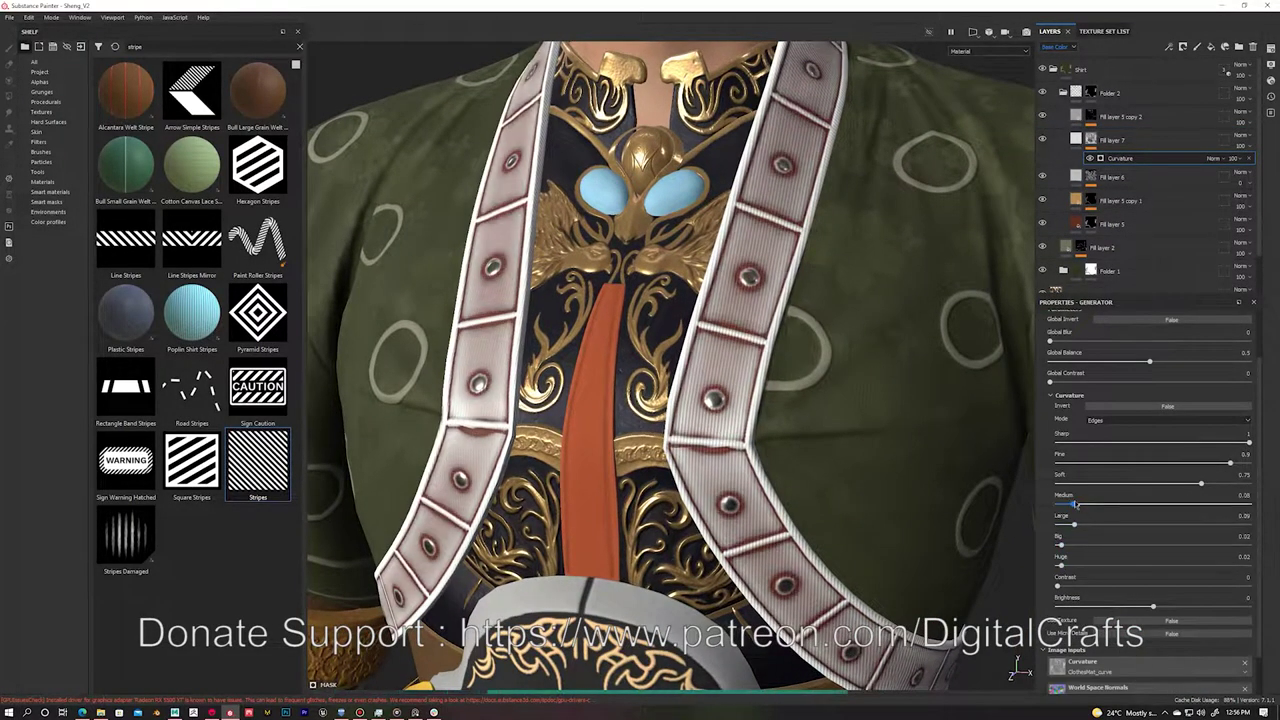
{"action": "left_click", "coordinate": [1091, 139]}
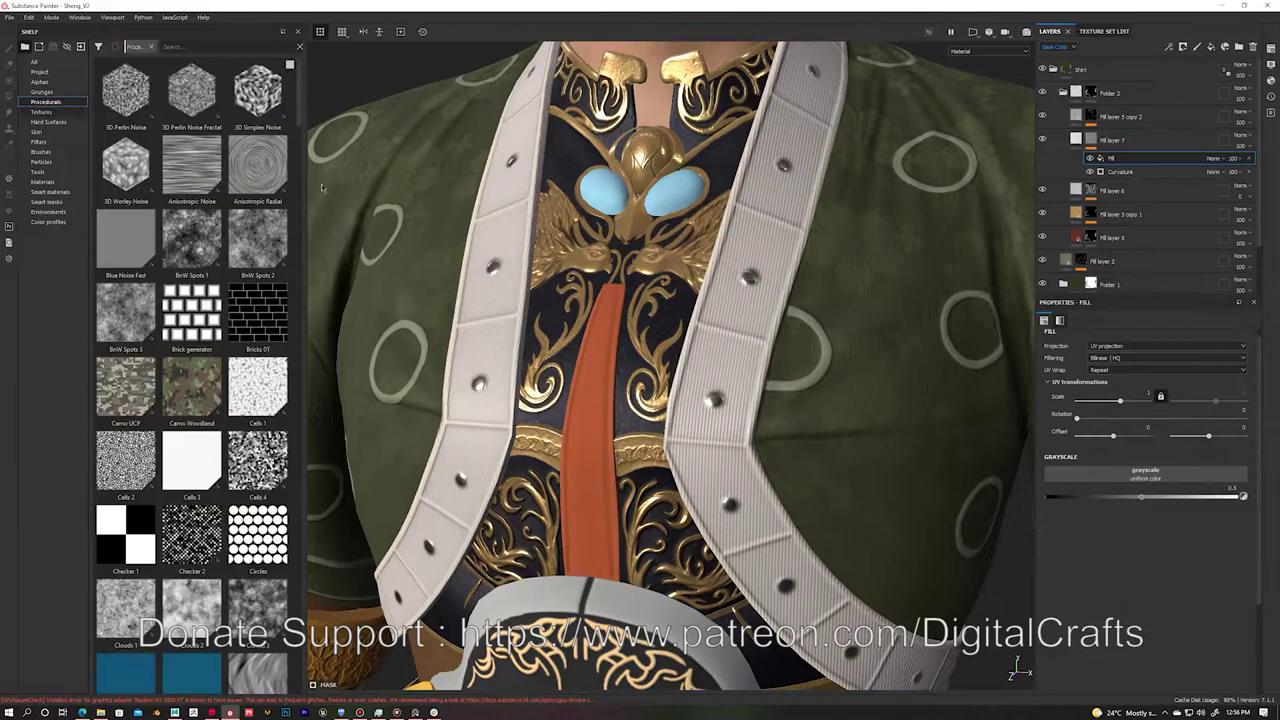
{"action": "type", "text": "scratche"}
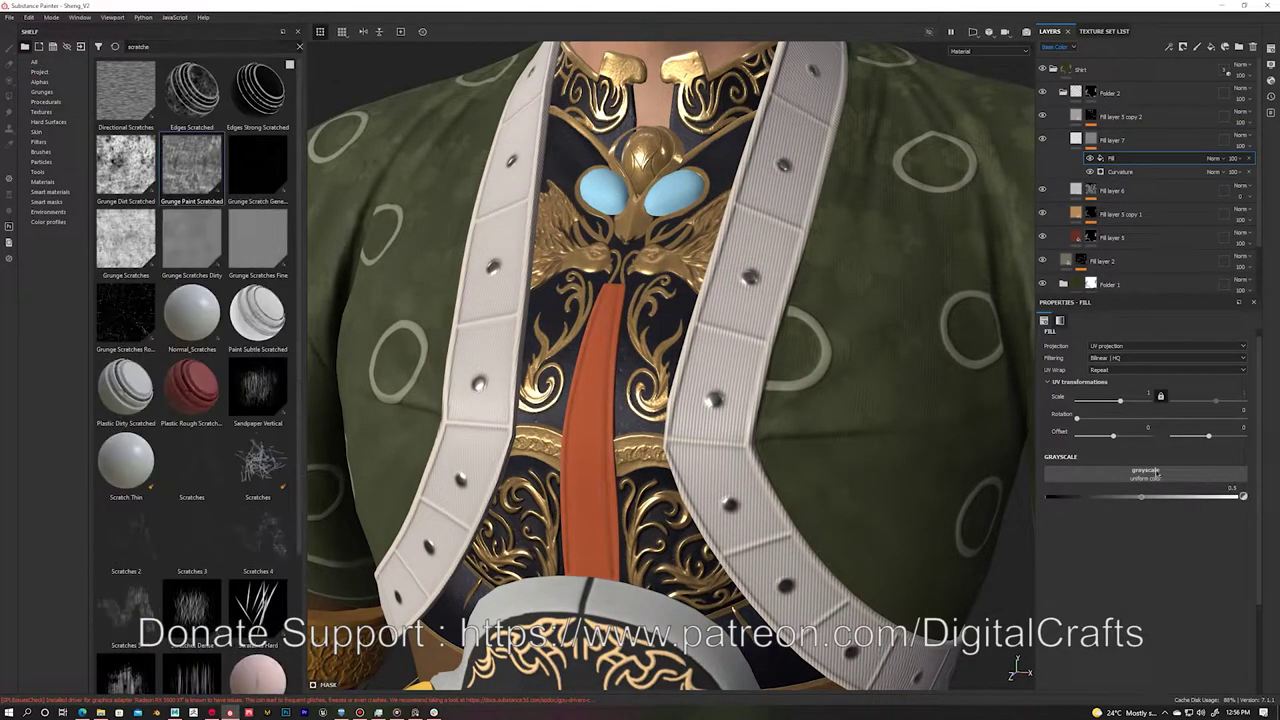
{"action": "left_click_drag", "start_coordinate": [191, 165], "coordinate": [1145, 475]}
{"action": "left_click", "coordinate": [9, 17]}
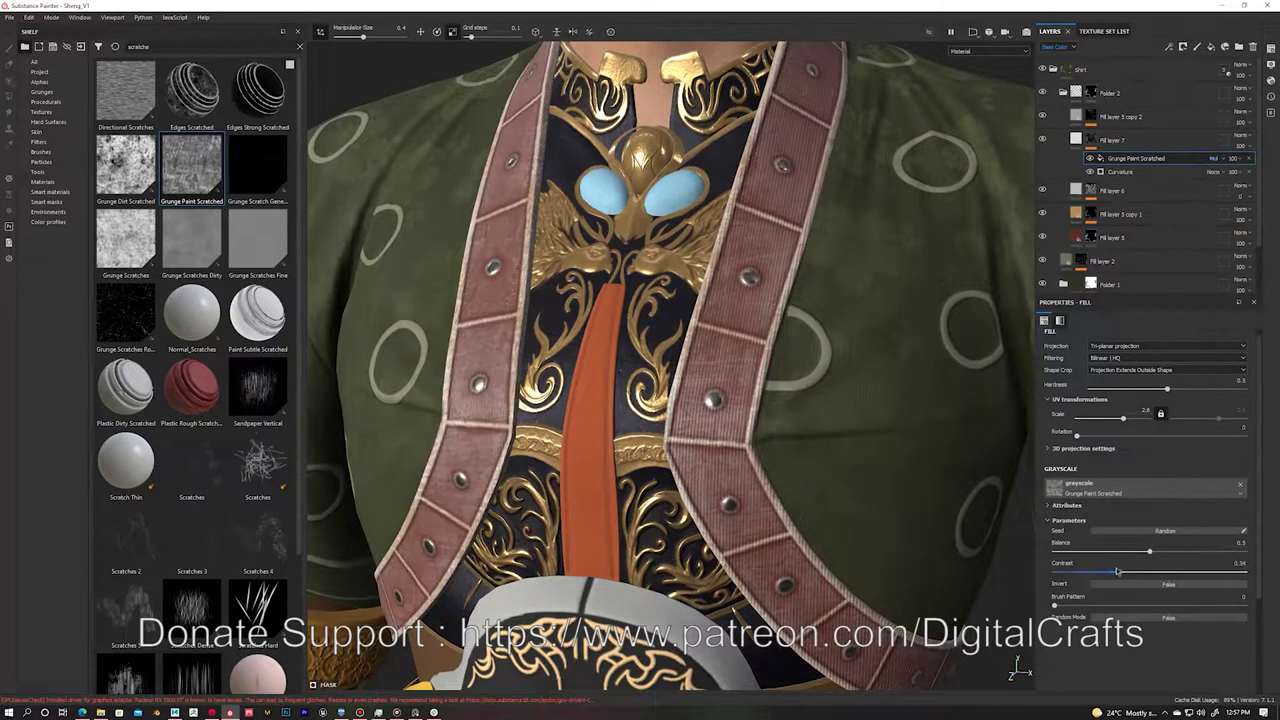
Step: Add a Grunge Scratches Rough fill to Fill layer 7's mask and adjust its Balance
{"action": "right_click", "coordinate": [1106, 140]}
{"action": "left_click", "coordinate": [1142, 517]}
{"action": "left_click_drag", "start_coordinate": [125, 315], "coordinate": [1054, 488]}
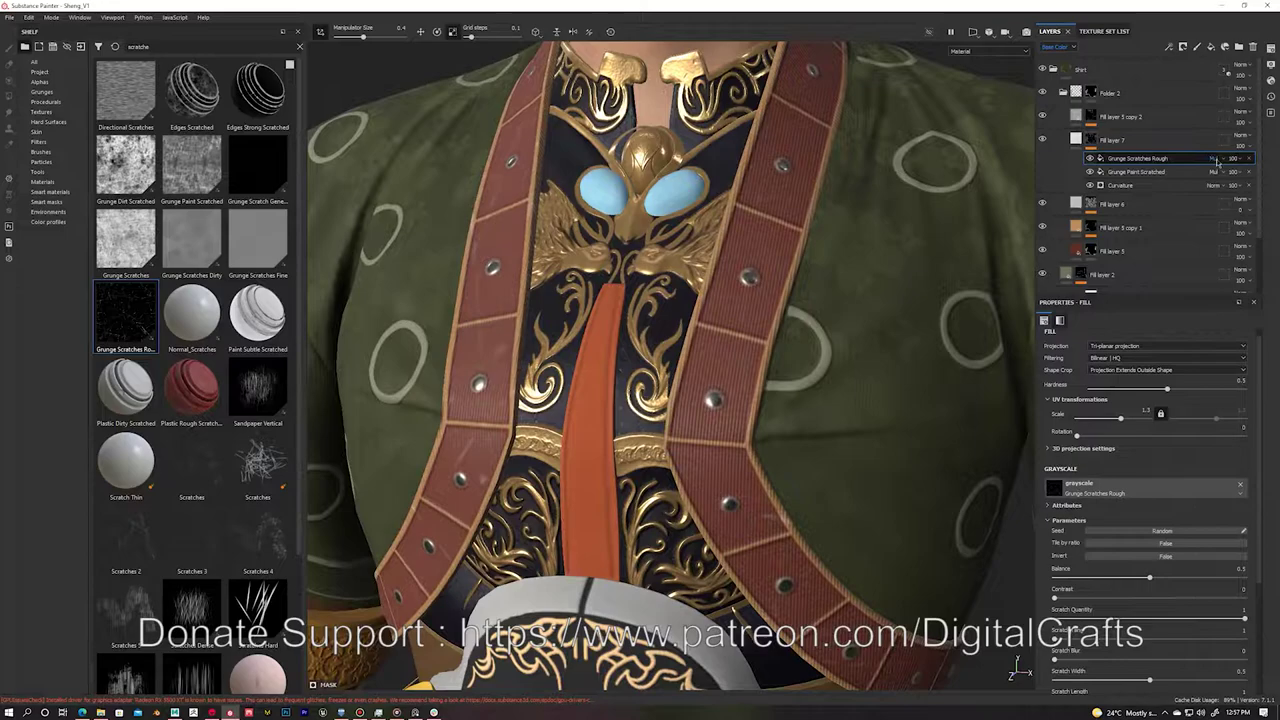
{"action": "scroll", "coordinate": [1150, 450], "scroll_direction": "down", "scroll_amount": 3}
{"action": "left_click_drag", "start_coordinate": [1149, 458], "coordinate": [1119, 459]}
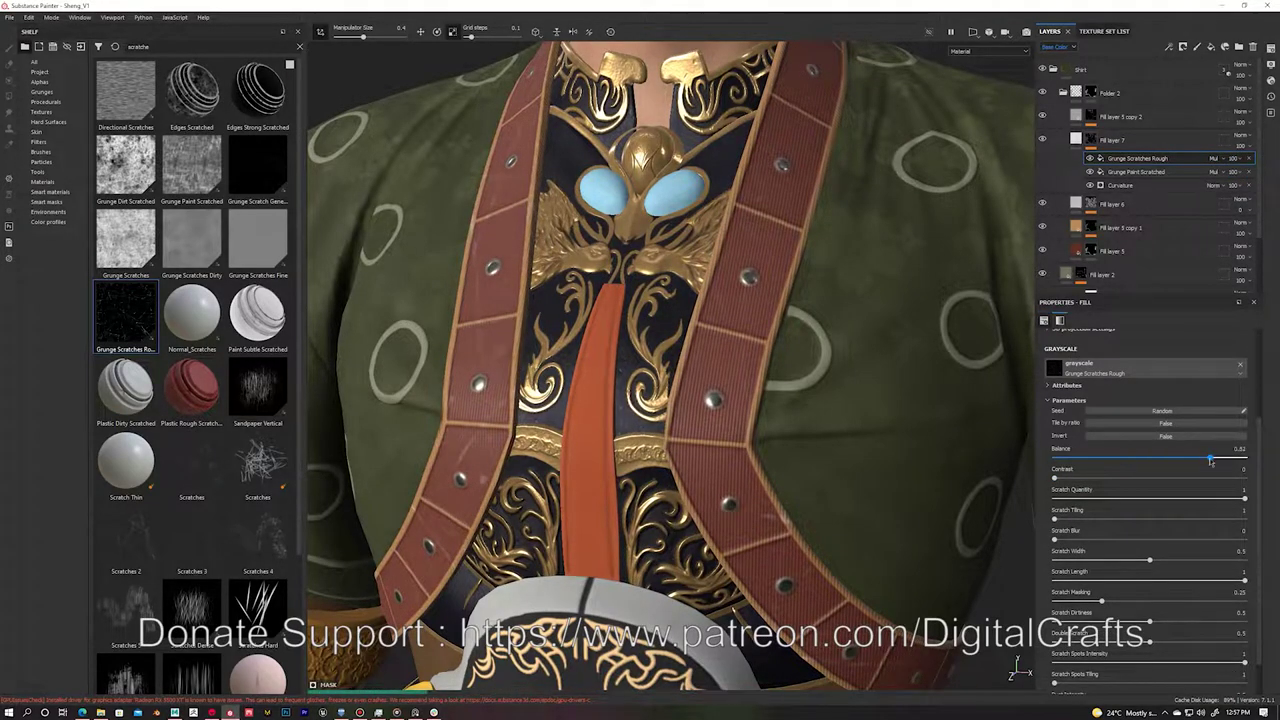
{"action": "left_click", "coordinate": [1076, 139]}
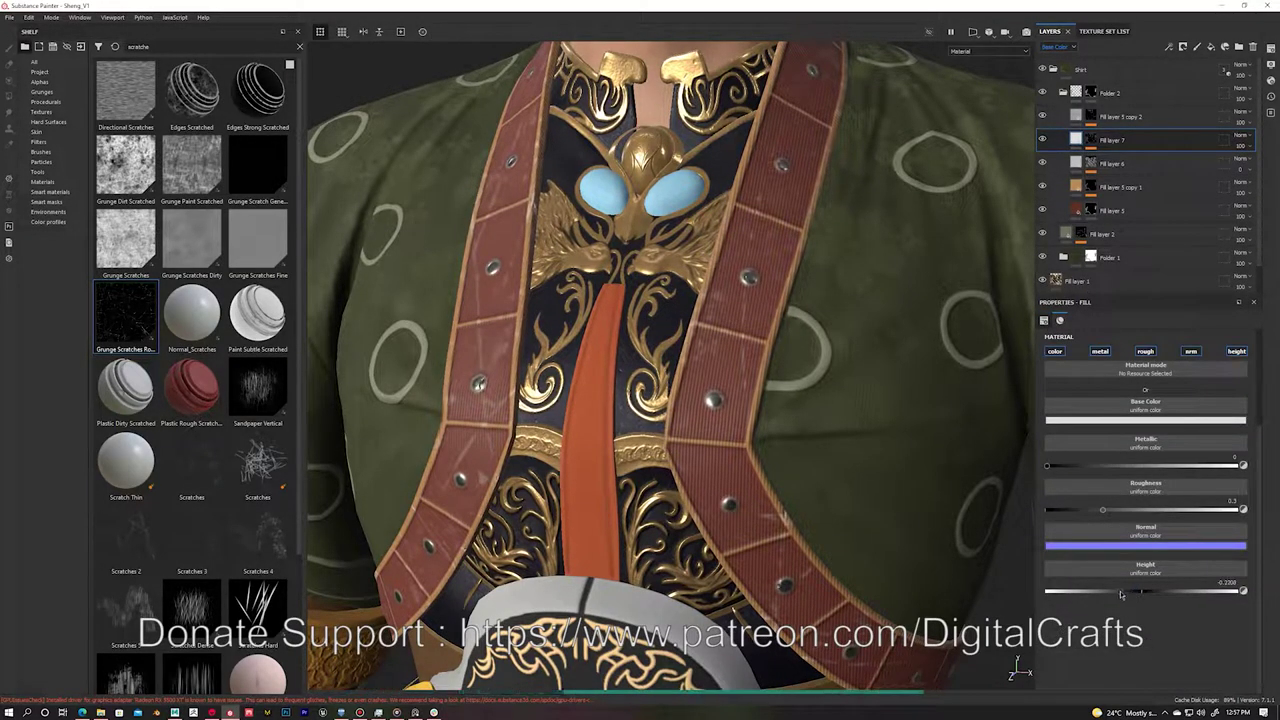
{"action": "left_click", "coordinate": [1090, 139], "text": "alt"}
{"action": "left_click", "coordinate": [1137, 158]}
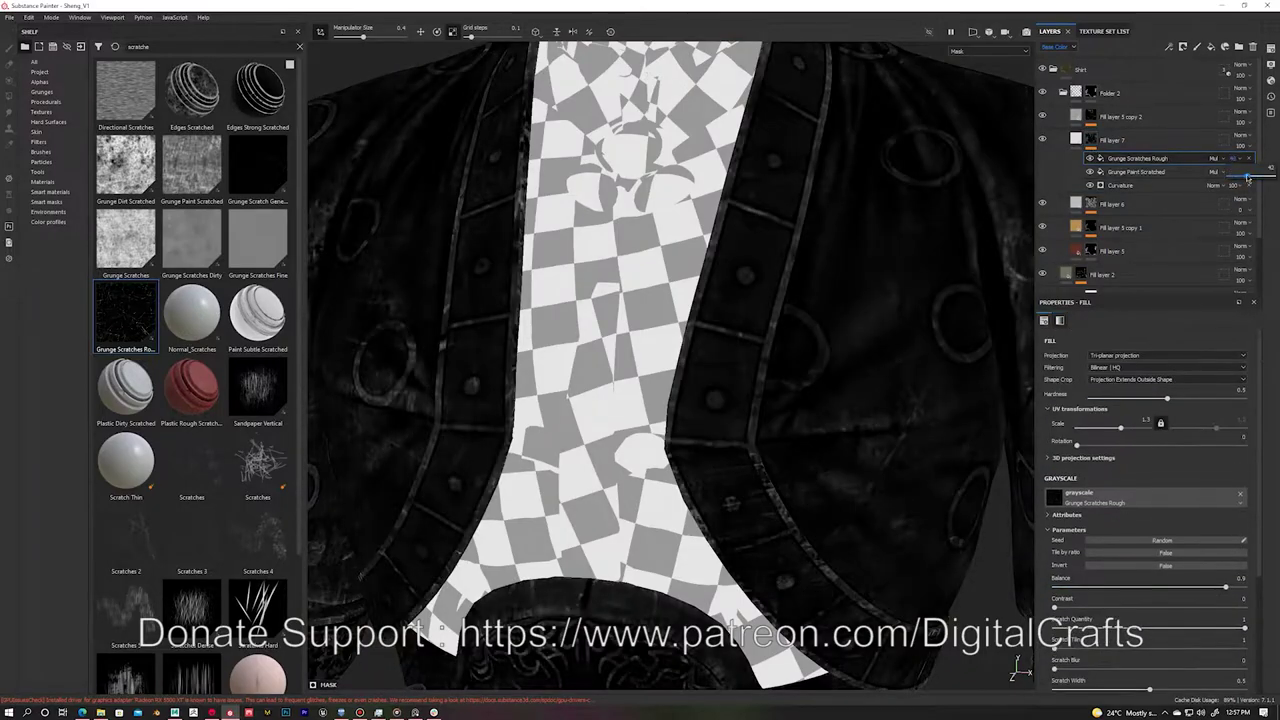
{"action": "left_click", "coordinate": [1076, 140], "text": "alt"}
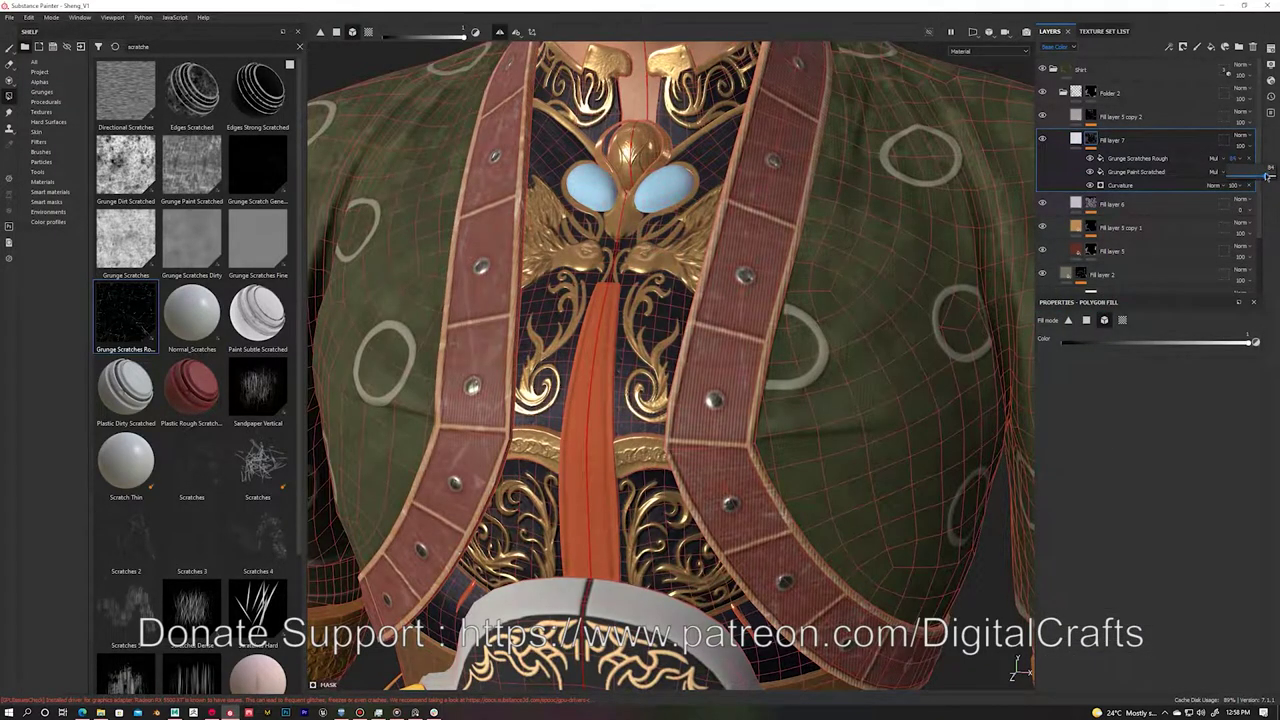
Step: Adjust Fill layer 7's base colour and duplicate it as Fill layer 7 copy 1
{"action": "left_click", "coordinate": [1076, 140]}
{"action": "left_click", "coordinate": [1121, 431]}
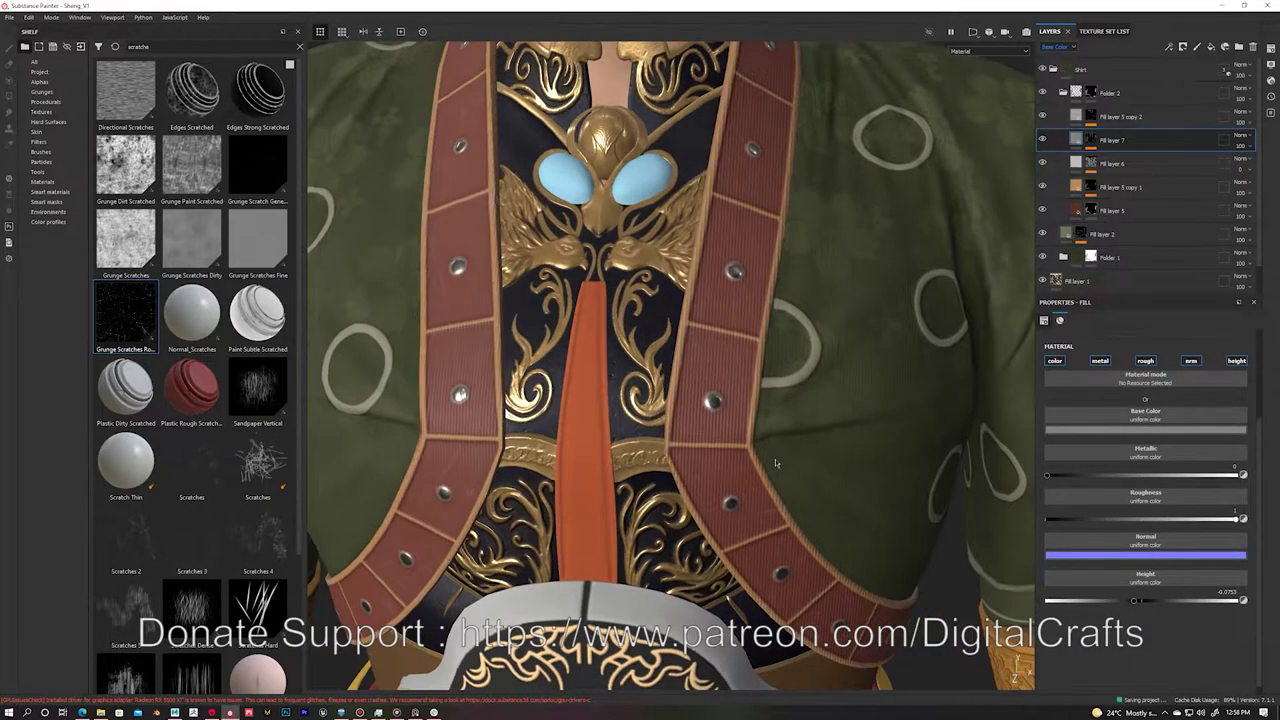
{"action": "scroll", "coordinate": [775, 459], "scroll_direction": "down", "scroll_amount": 3}
{"action": "scroll", "coordinate": [775, 459], "scroll_direction": "up", "scroll_amount": 2}
{"action": "right_click", "coordinate": [1130, 141]}
{"action": "left_click", "coordinate": [1137, 158]}
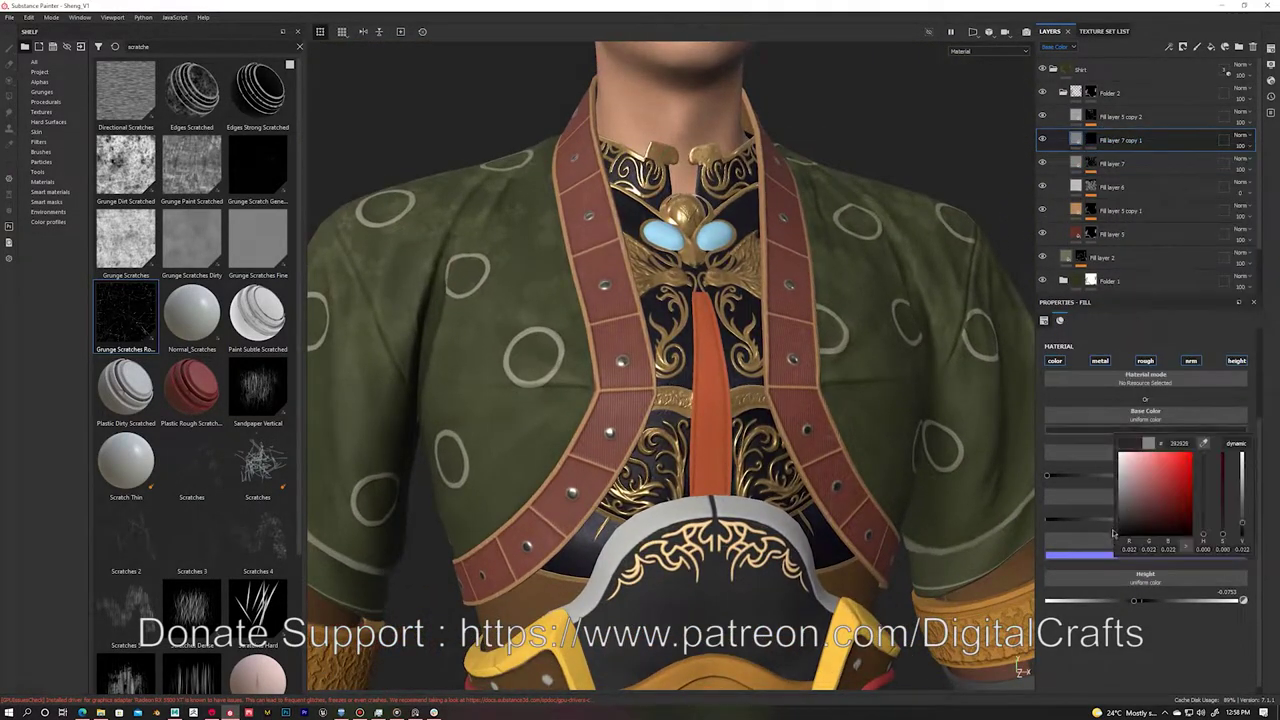
Step: Add an Ambient Occlusion generator to Fill layer 7 copy 1's mask
{"action": "right_click", "coordinate": [1110, 137]}
{"action": "left_click", "coordinate": [1150, 200]}
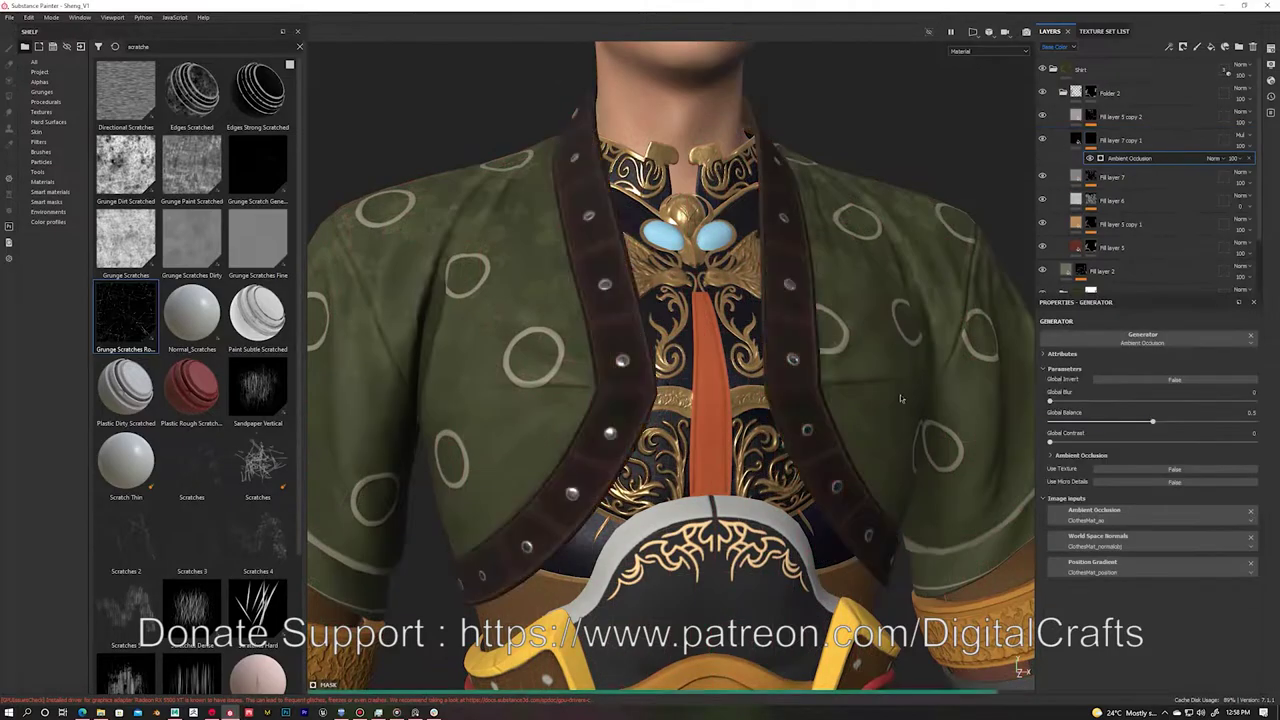
{"action": "scroll", "coordinate": [822, 349], "scroll_direction": "up", "scroll_amount": 2}
{"action": "key", "text": "ctrl+z"}
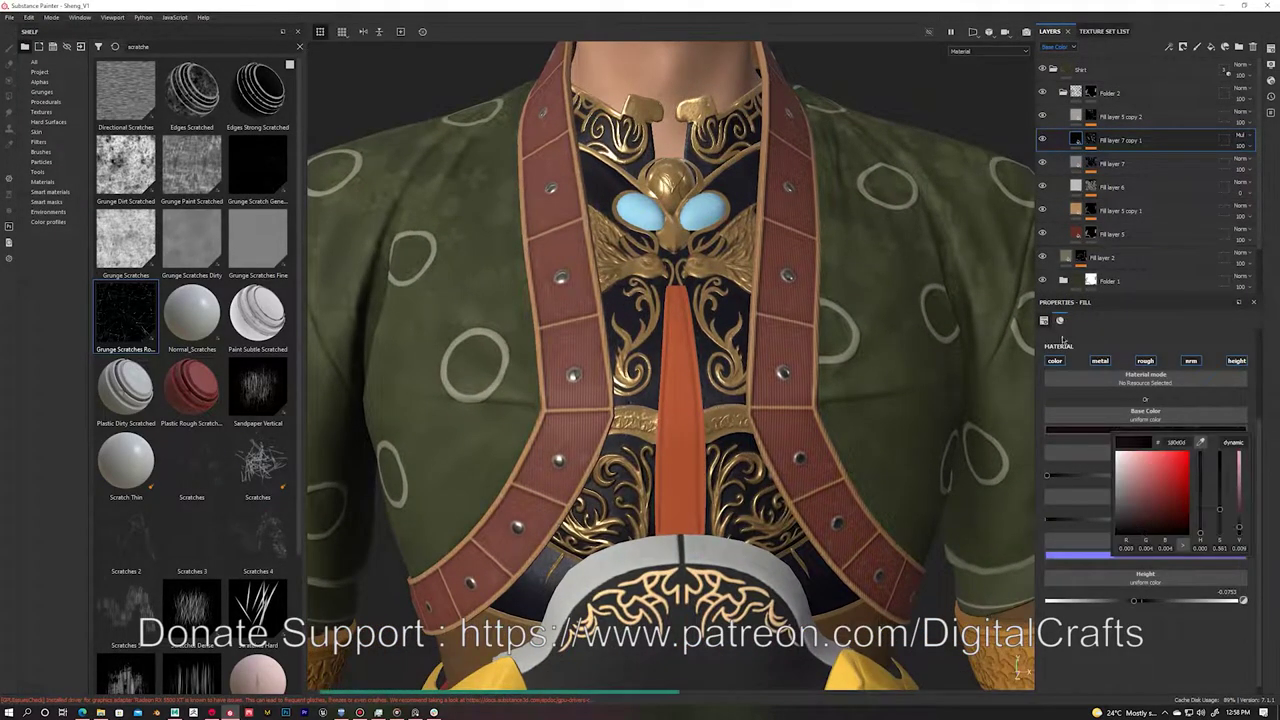
{"action": "key", "text": "ctrl+y"}
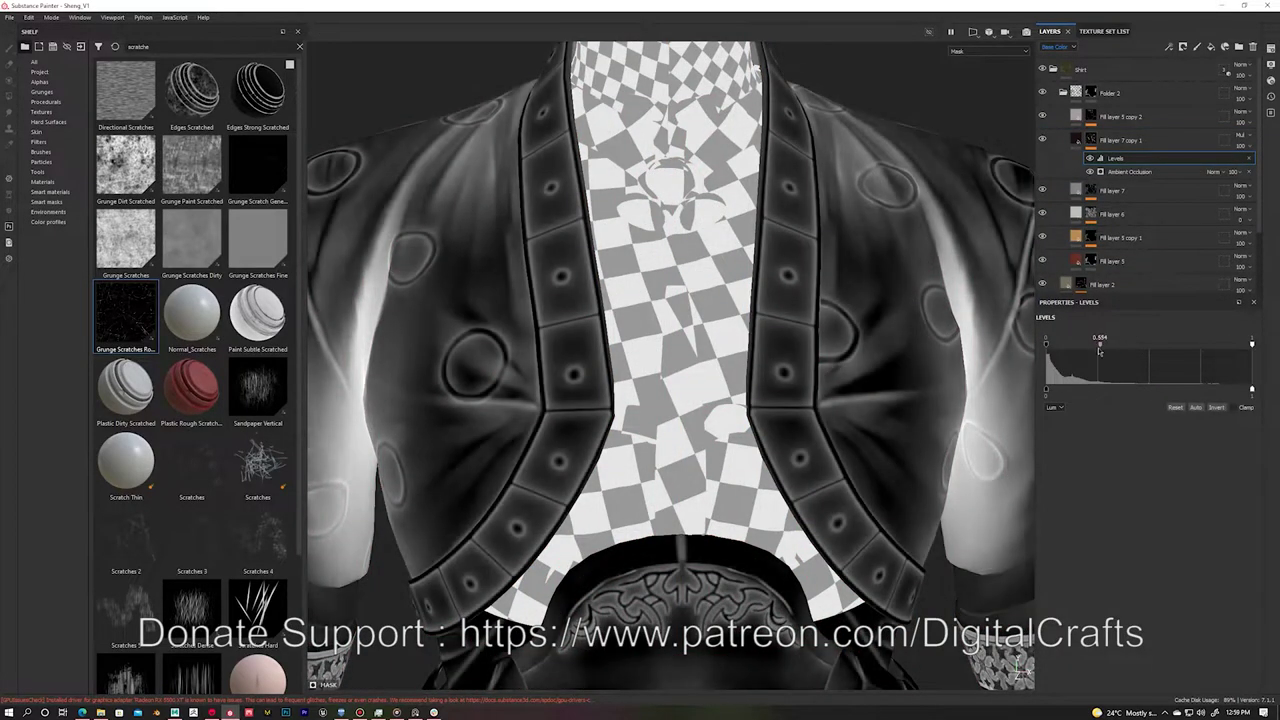
{"action": "key", "text": "ctrl+z"}
Step: Add a BnW Spots 2 fill set to Multiply to the copy's mask
{"action": "right_click", "coordinate": [1075, 140]}
{"action": "left_click", "coordinate": [1110, 470]}
{"action": "left_click_drag", "start_coordinate": [1097, 370], "coordinate": [1100, 372]}
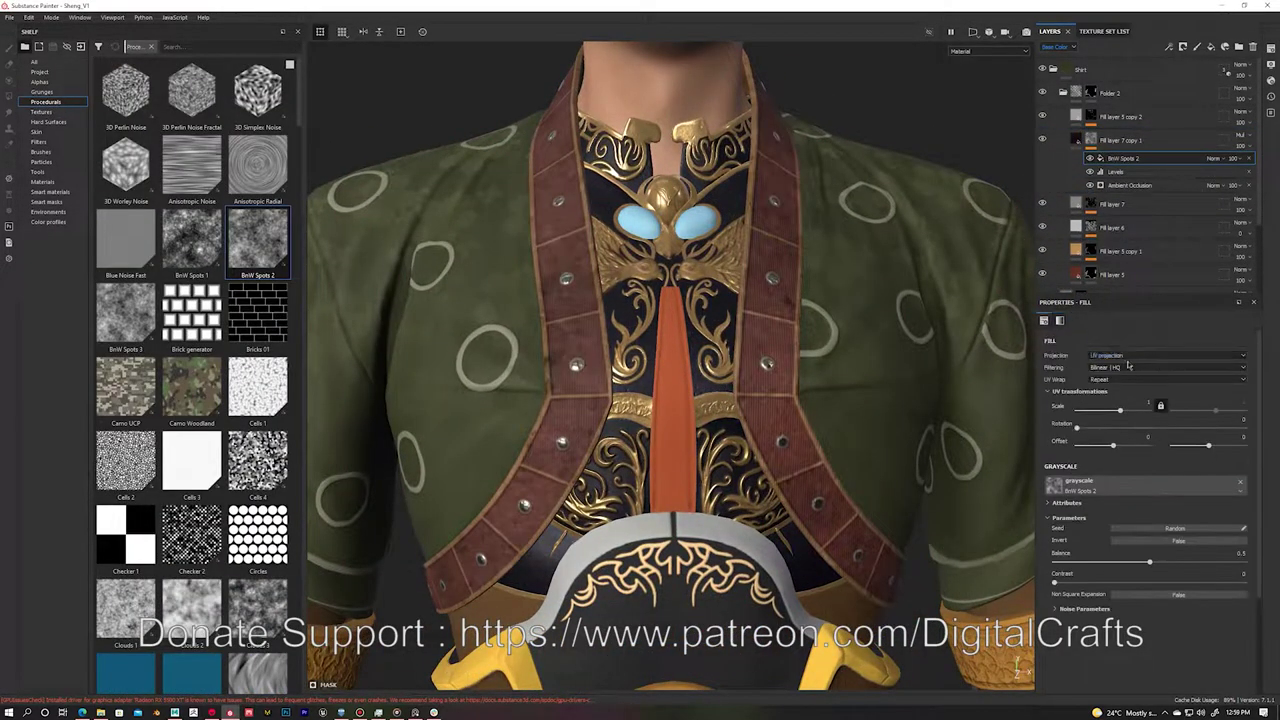
{"action": "left_click", "coordinate": [1213, 158]}
{"action": "key", "text": "4"}
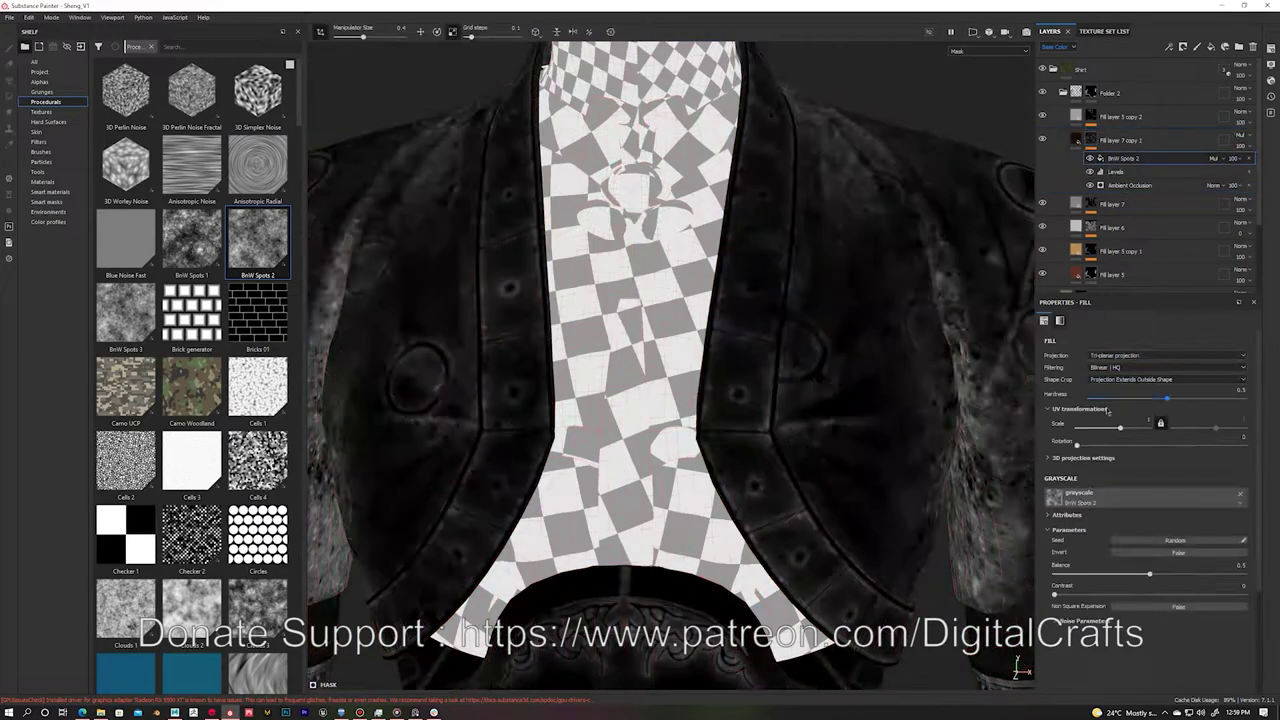
{"action": "left_click", "coordinate": [1076, 140]}
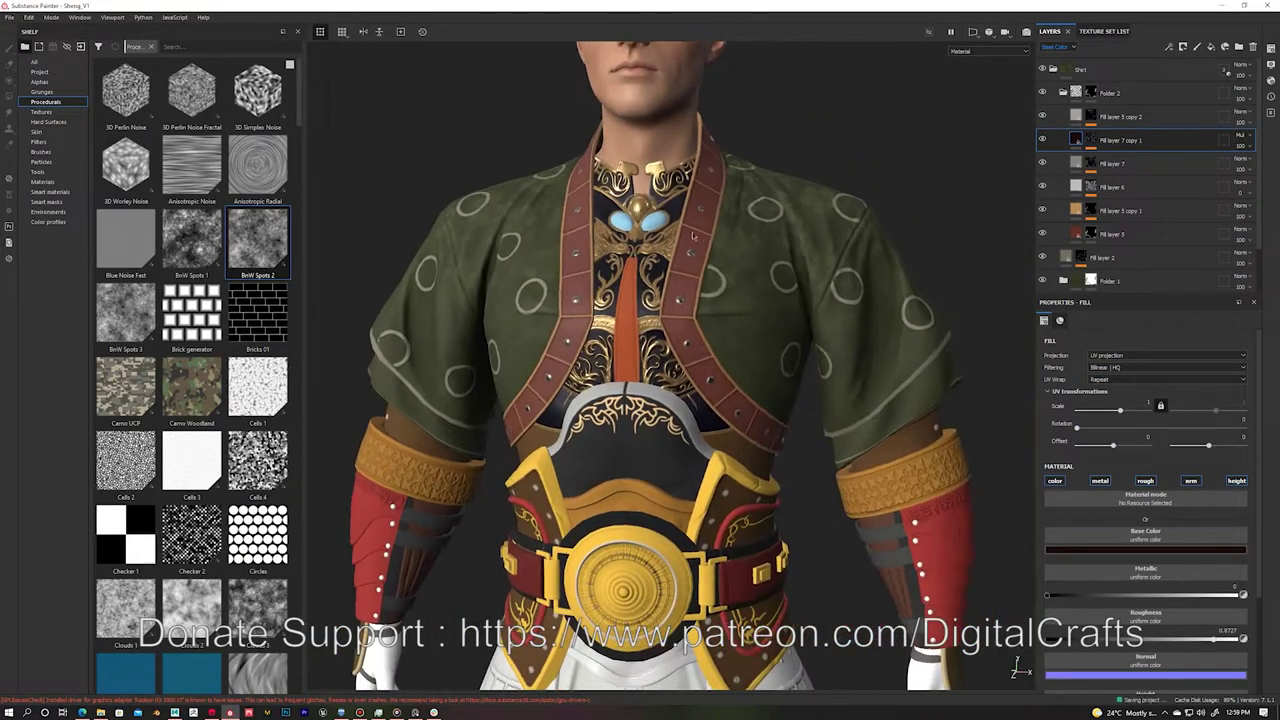
{"action": "left_click", "coordinate": [1118, 280]}
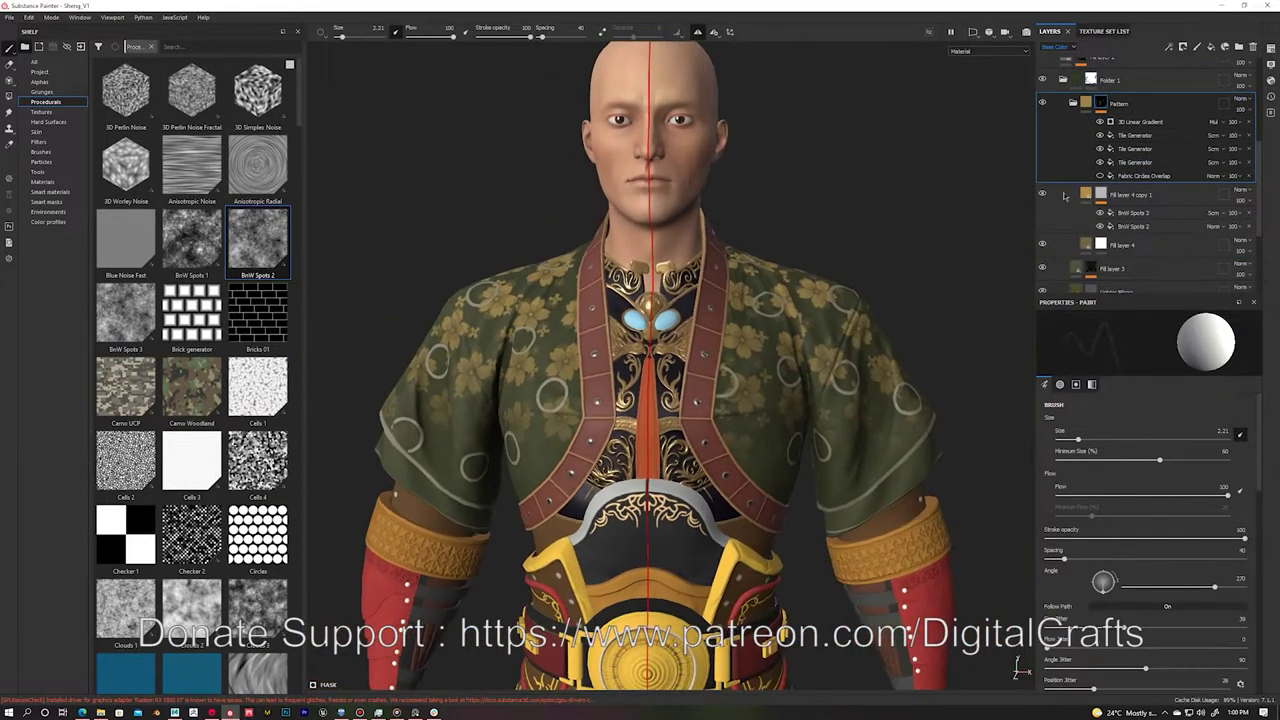
Step: Hide the jacket's flower pattern and set the colour selection tolerance to 0.34
{"action": "left_click", "coordinate": [1041, 194]}
{"action": "left_click", "coordinate": [1120, 244]}
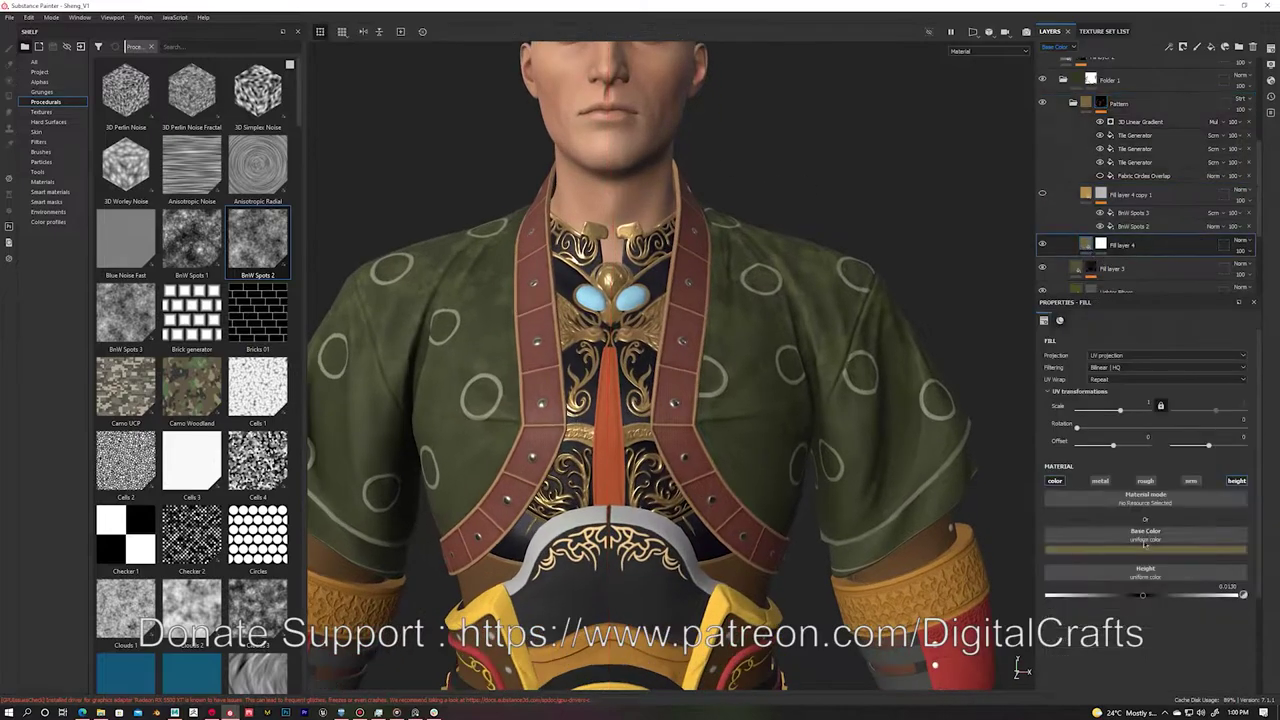
{"action": "scroll", "coordinate": [1068, 232], "scroll_direction": "up", "scroll_amount": 5}
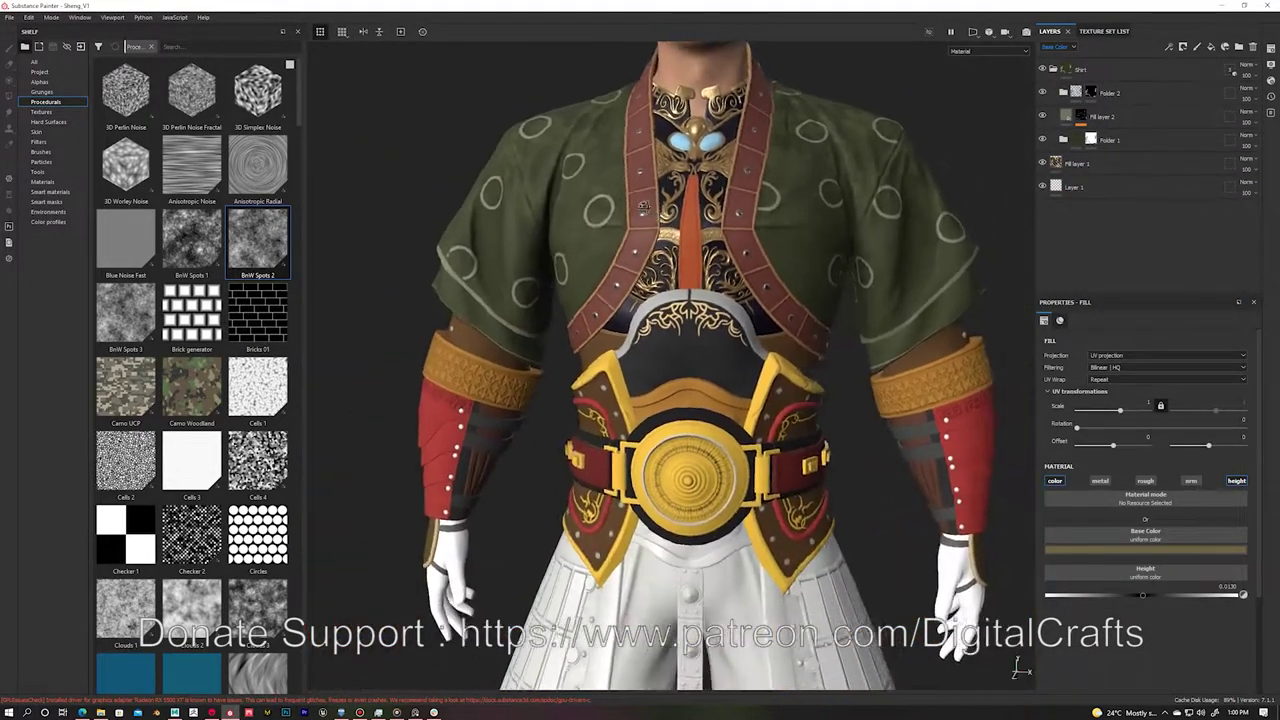
{"action": "left_click", "coordinate": [1052, 70]}
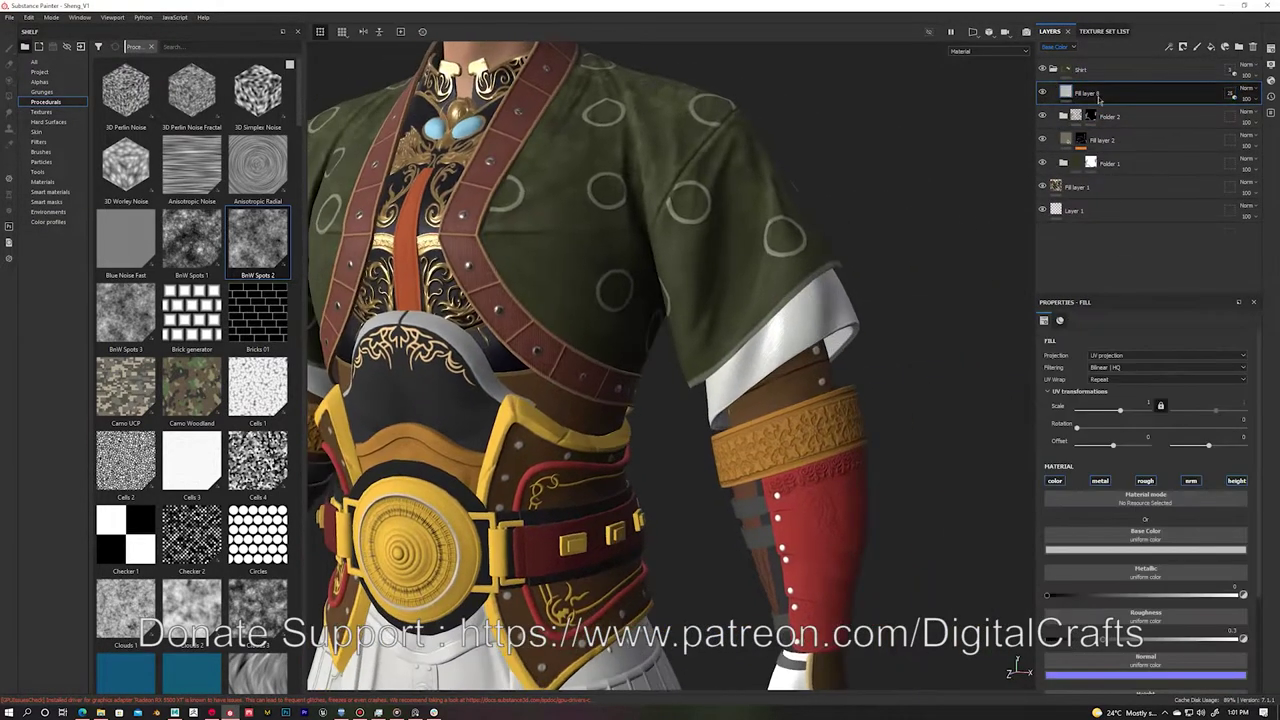
{"action": "left_click_drag", "start_coordinate": [1095, 406], "coordinate": [1207, 409]}
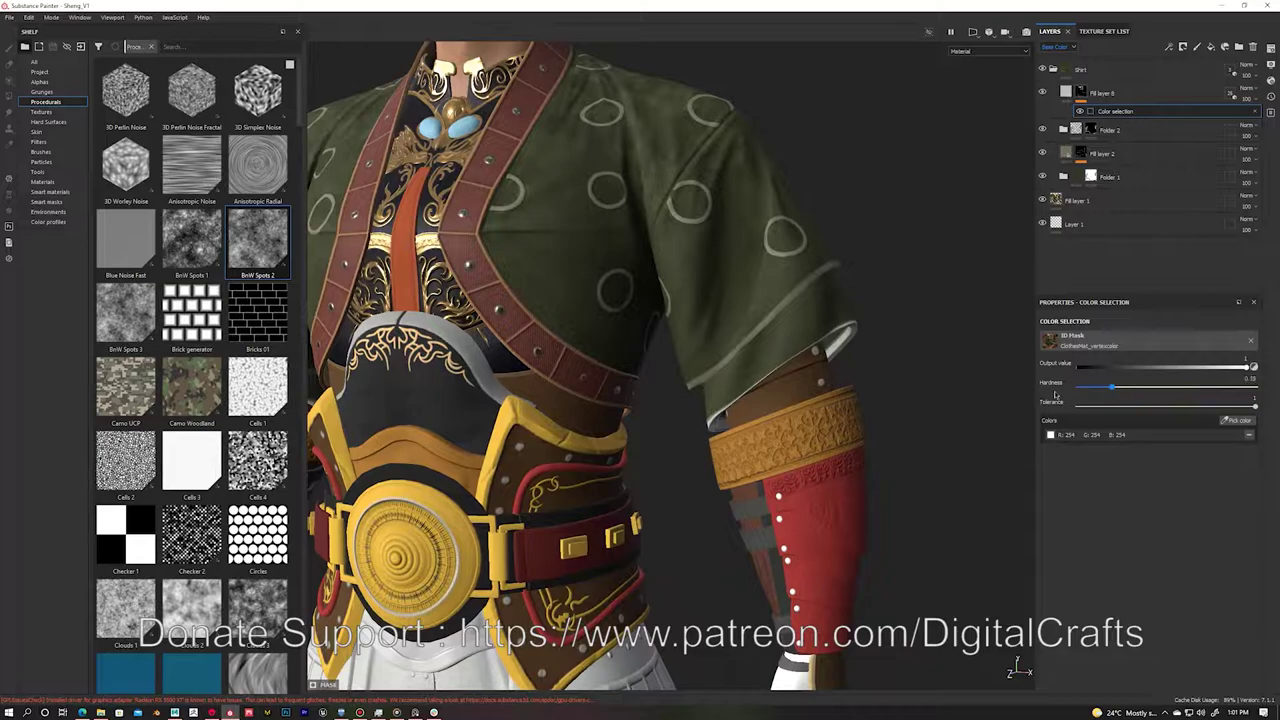
{"action": "left_click", "coordinate": [1055, 481]}
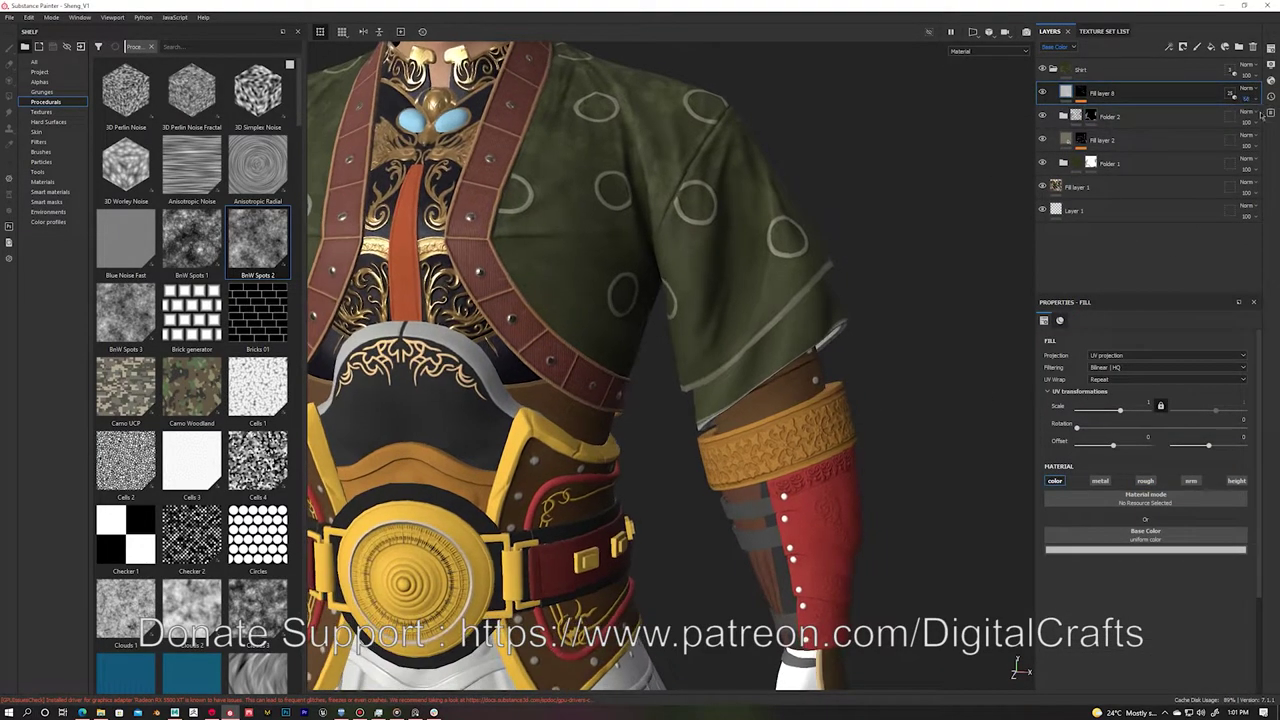
Step: Lower the Pattern group's 3D Linear Gradient balance to 0.26
{"action": "left_click_drag", "start_coordinate": [760, 300], "coordinate": [667, 288], "text": "alt"}
{"action": "left_click", "coordinate": [1063, 163]}
{"action": "scroll", "coordinate": [1101, 146], "scroll_direction": "down", "scroll_amount": 1}
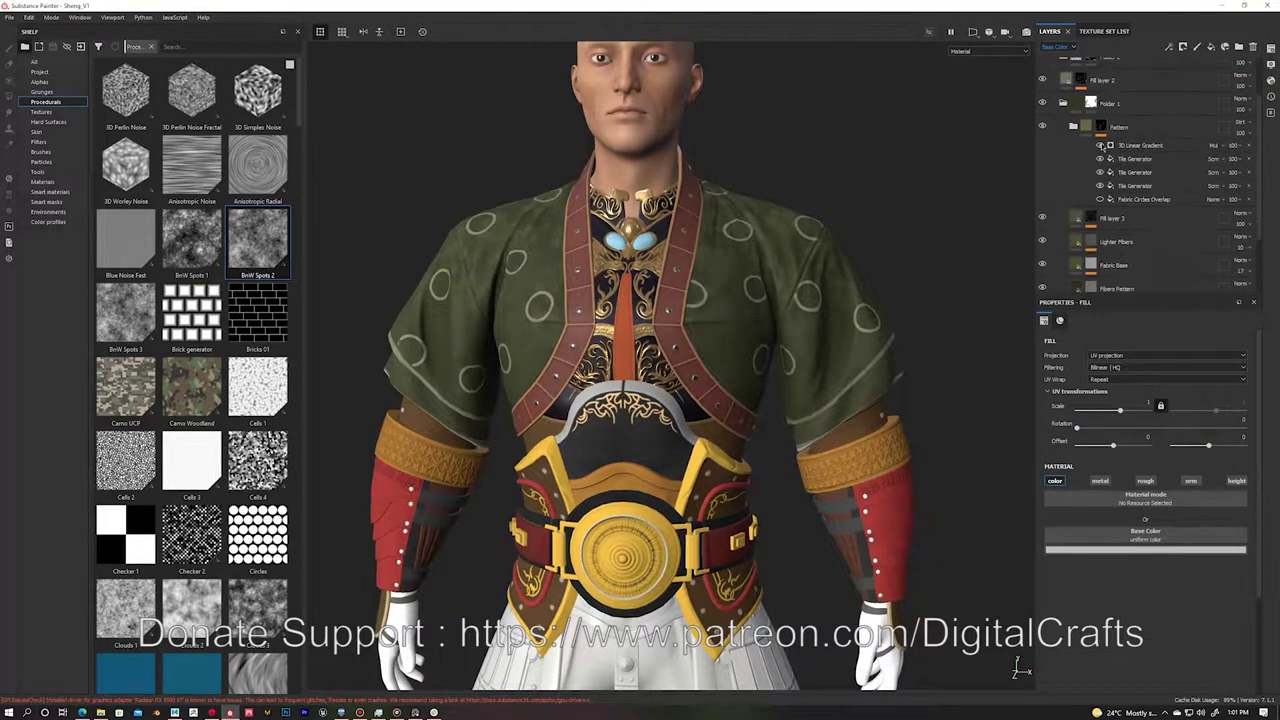
{"action": "left_click", "coordinate": [1150, 148]}
{"action": "left_click_drag", "start_coordinate": [1117, 400], "coordinate": [1109, 402]}
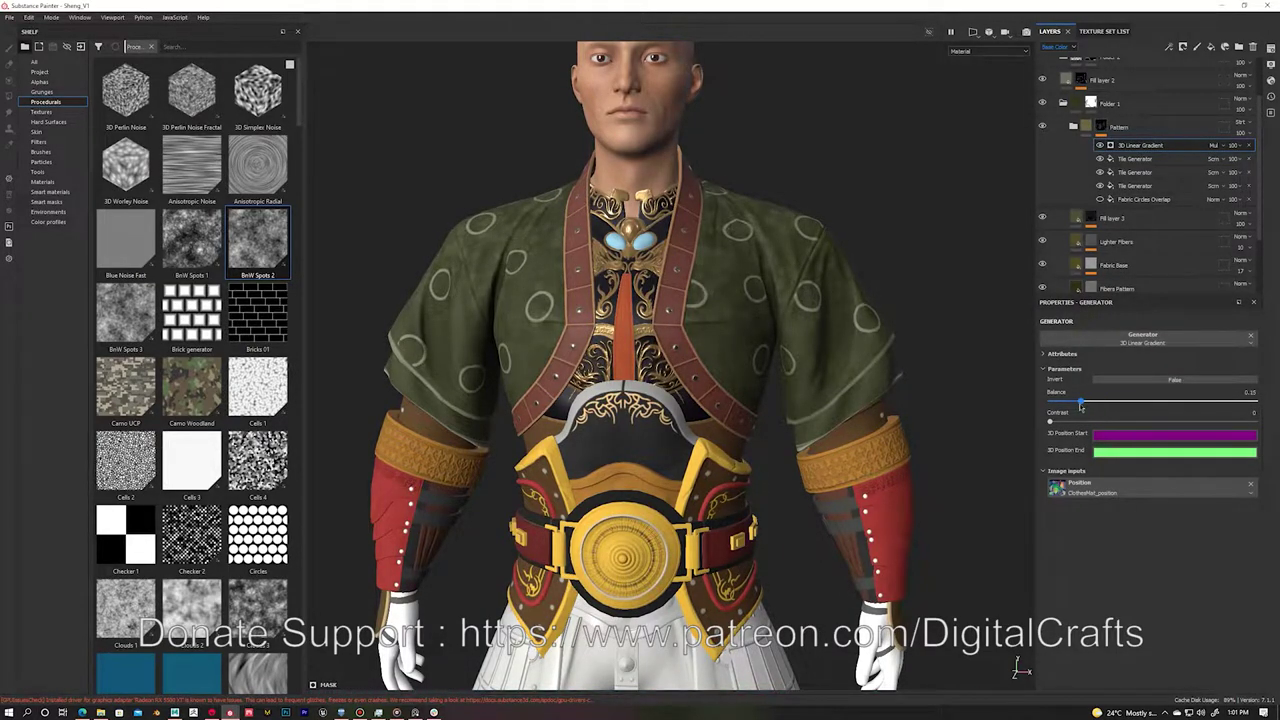
{"action": "scroll", "coordinate": [784, 280], "scroll_direction": "up", "scroll_amount": 2}
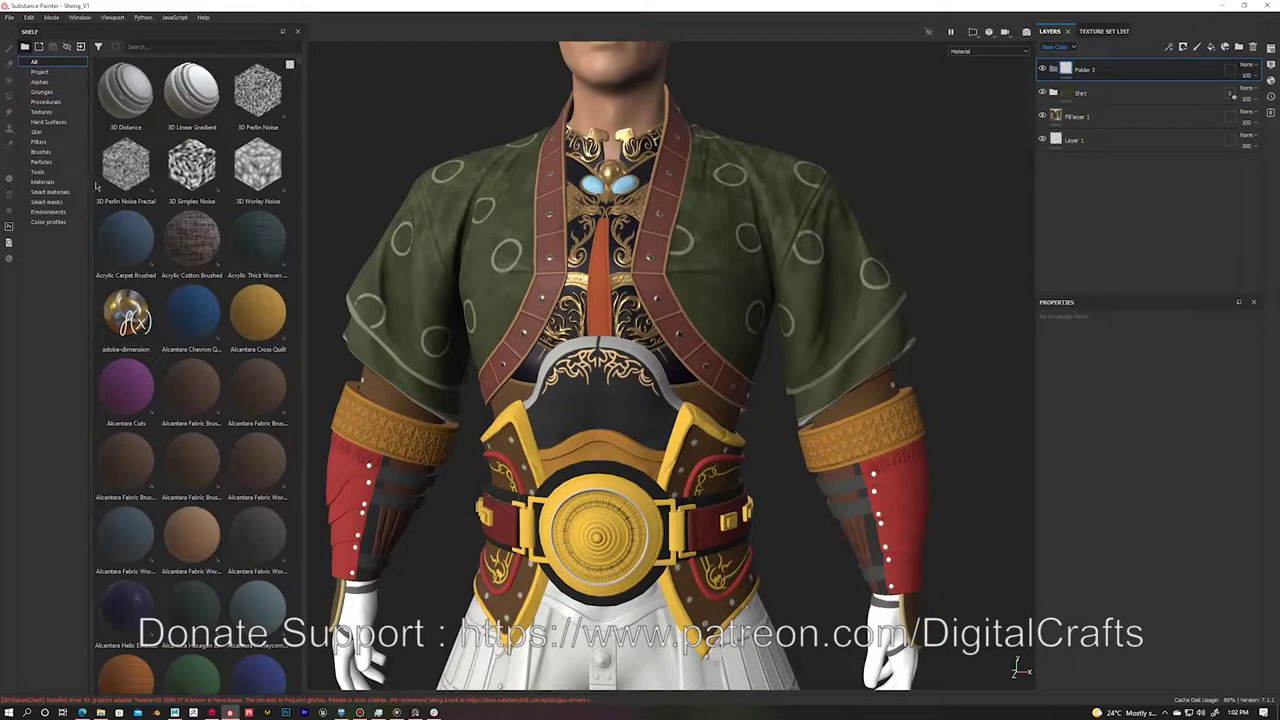
Step: Search the shelf for gold and add a colour-selection mask to the gold layer
{"action": "left_click", "coordinate": [140, 46]}
{"action": "type", "text": "gold"}
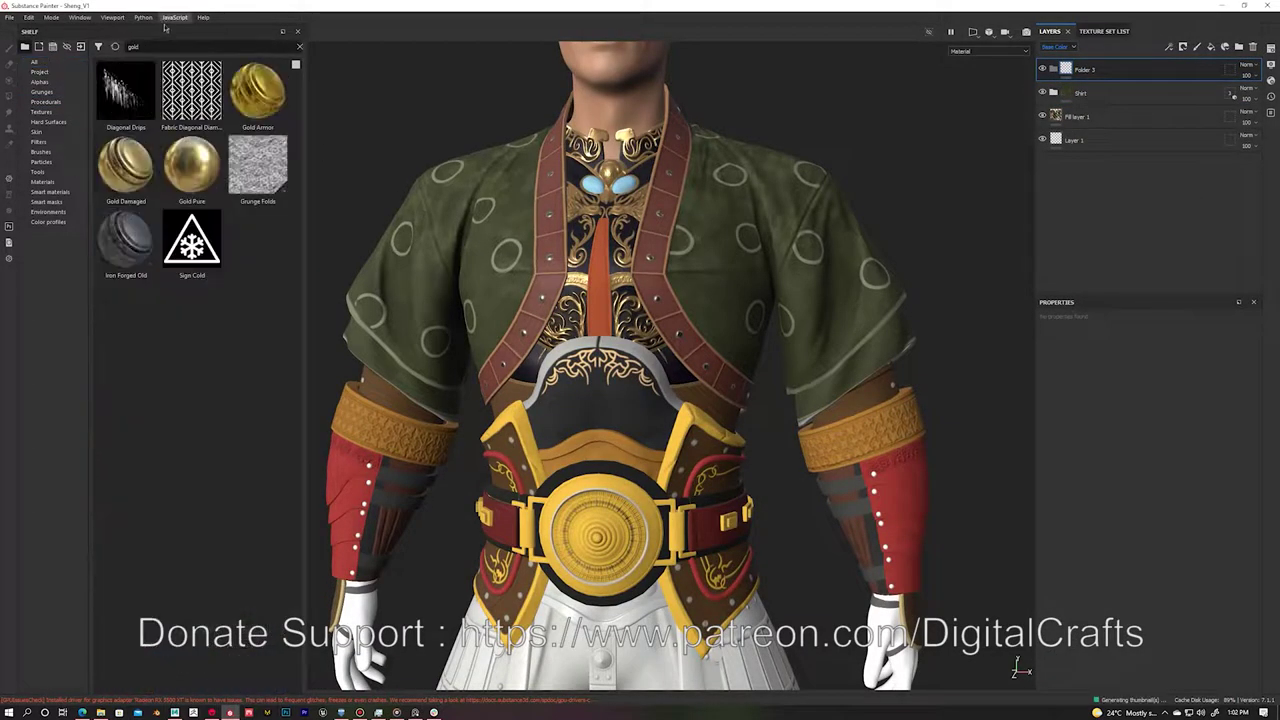
{"action": "right_click", "coordinate": [1114, 68]}
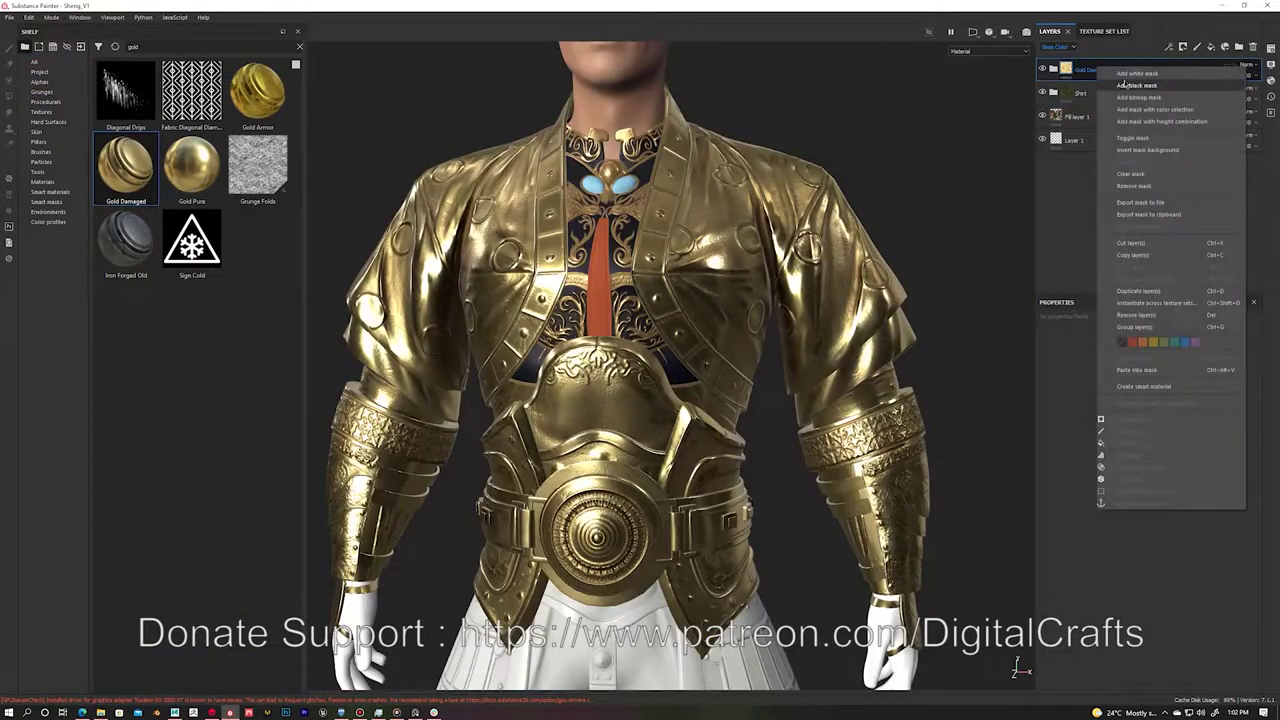
{"action": "left_click", "coordinate": [1157, 489]}
{"action": "scroll", "coordinate": [880, 429], "scroll_direction": "up", "scroll_amount": 2}
{"action": "scroll", "coordinate": [880, 429], "scroll_direction": "up", "scroll_amount": 2}
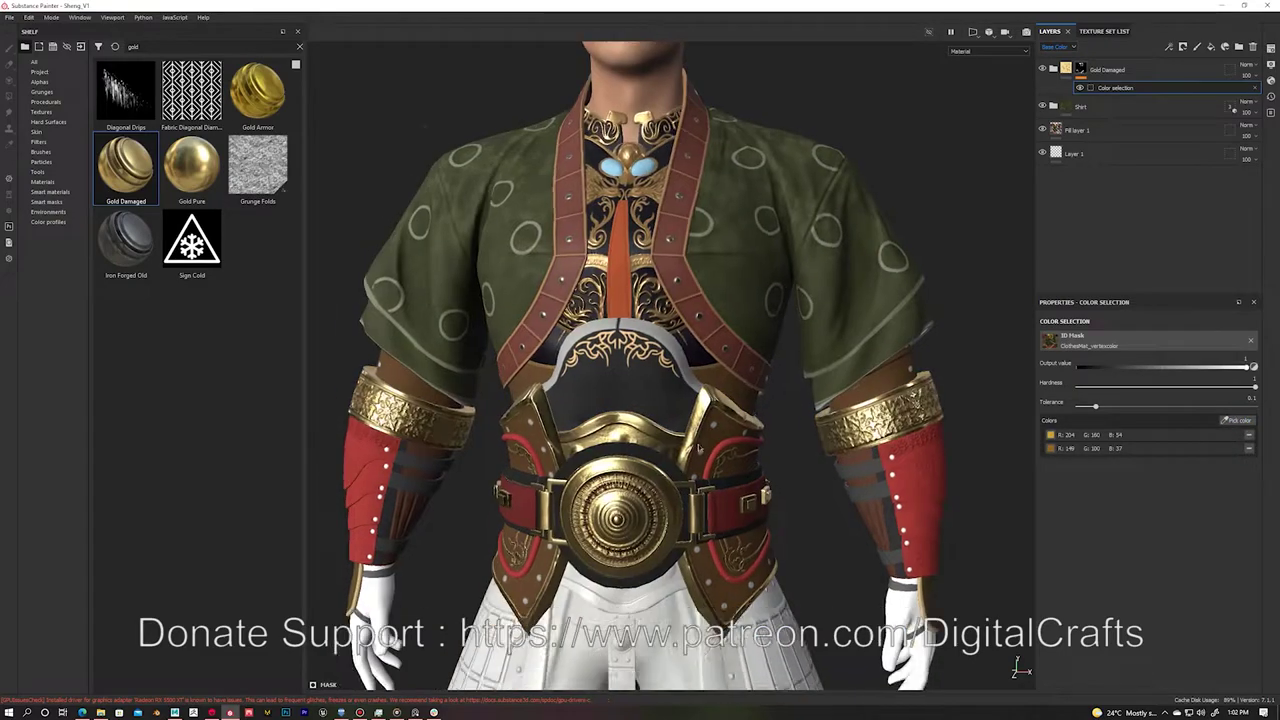
{"action": "scroll", "coordinate": [880, 429], "scroll_direction": "up", "scroll_amount": 3}
{"action": "scroll", "coordinate": [880, 429], "scroll_direction": "up", "scroll_amount": 2}
Step: Expand the Gold Damaged group and hide its Dirt layer to compare the buckle
{"action": "left_click", "coordinate": [1053, 69]}
{"action": "left_click", "coordinate": [1080, 137]}
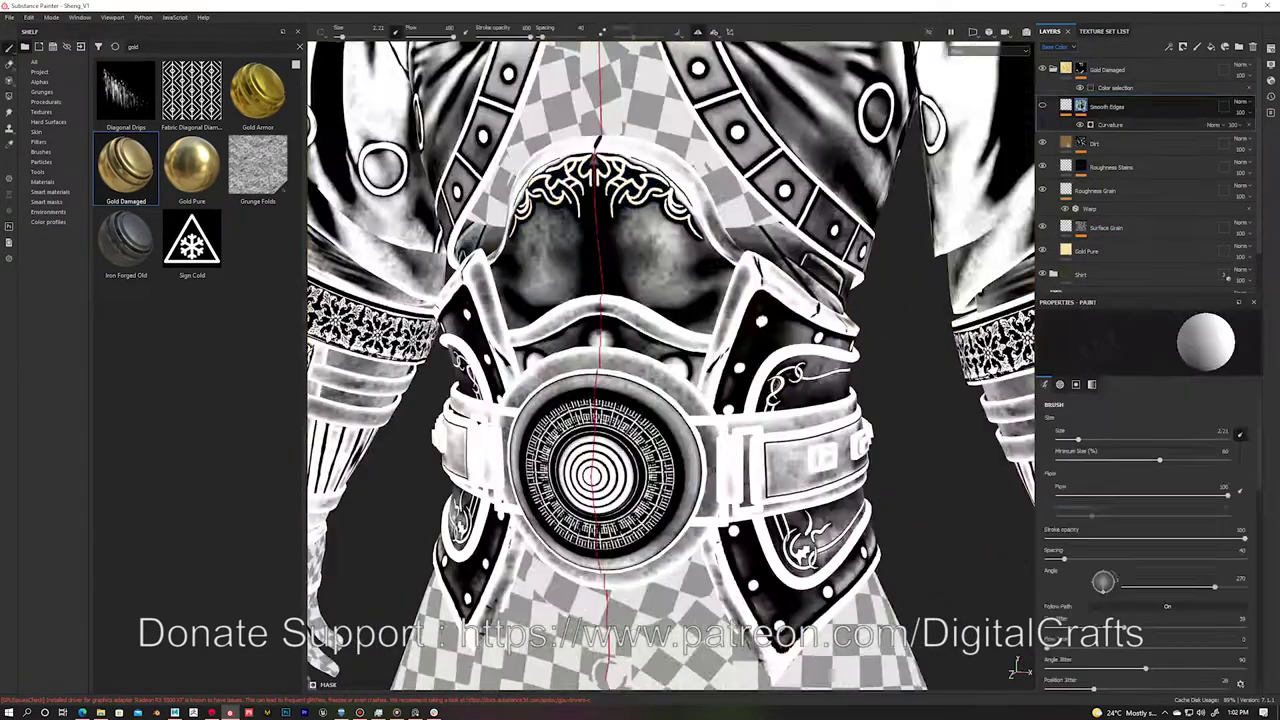
{"action": "left_click", "coordinate": [1042, 143]}
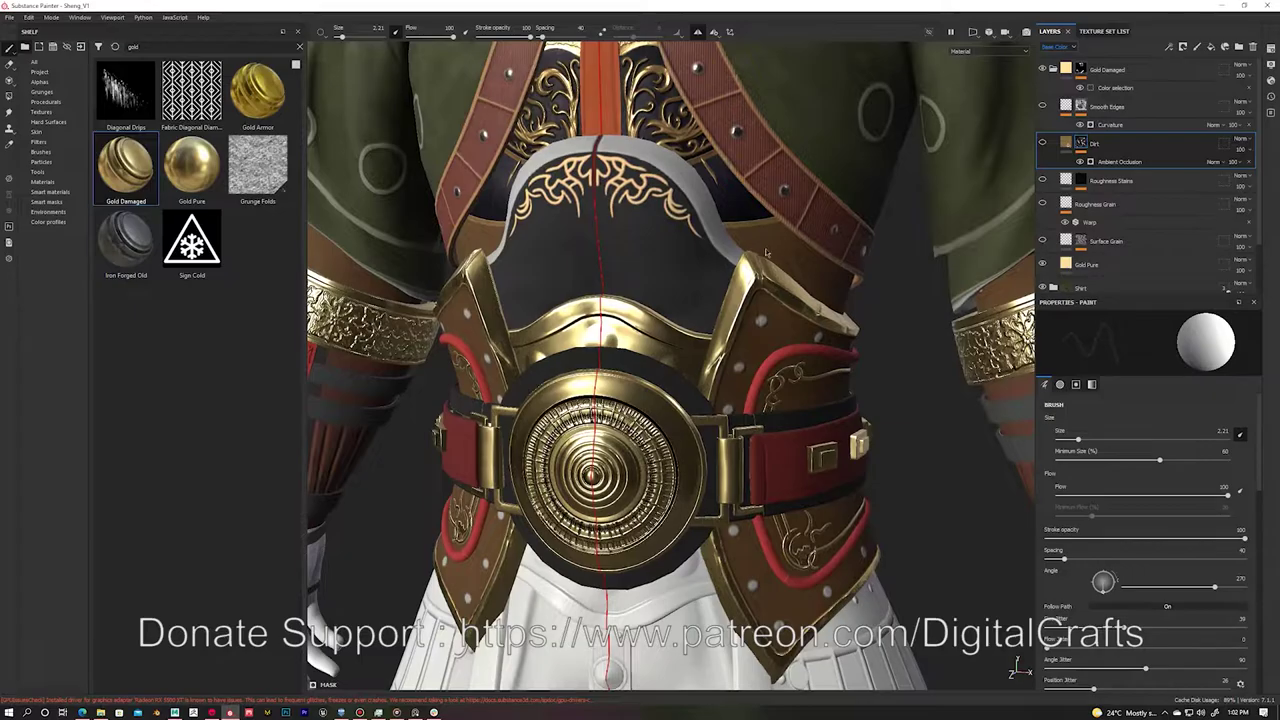
{"action": "scroll", "coordinate": [766, 253], "scroll_direction": "up", "scroll_amount": 1}
Step: Inspect Gold Pure's base colour and the Directional Scratches and Grunge Shavings masks
{"action": "left_click", "coordinate": [1086, 264]}
{"action": "left_click", "coordinate": [1145, 549]}
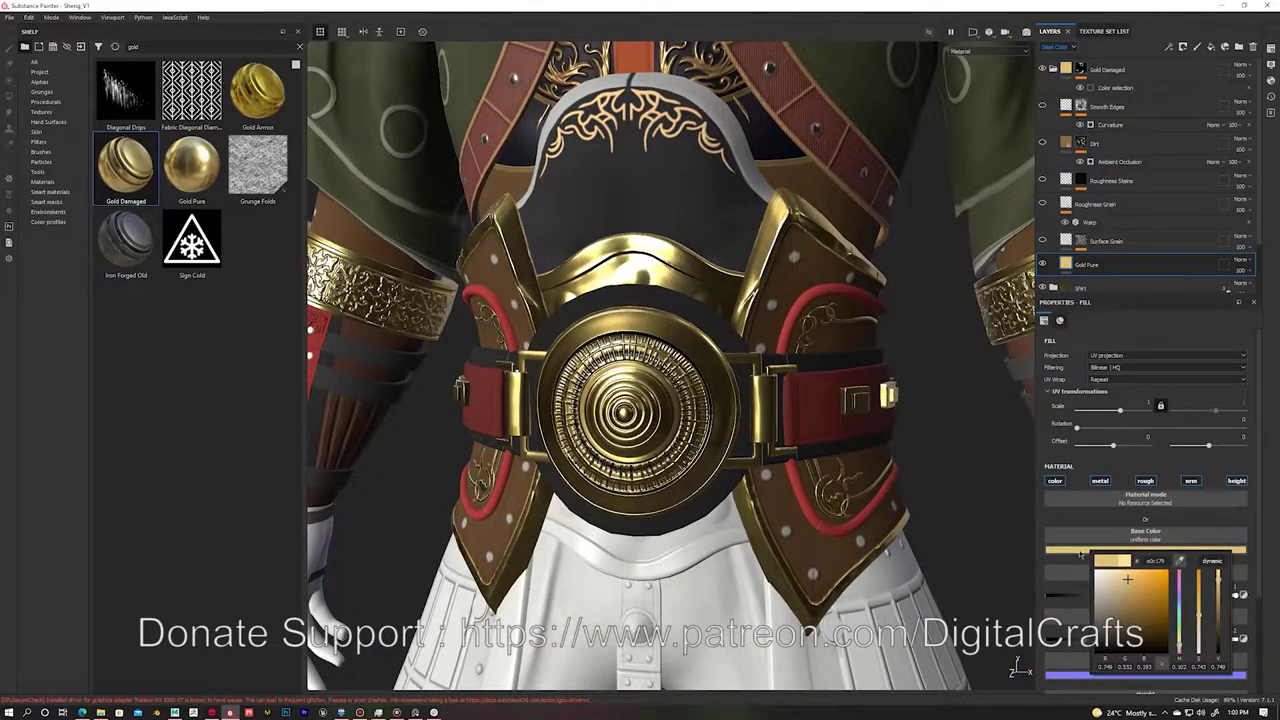
{"action": "left_click", "coordinate": [1080, 241], "text": "alt"}
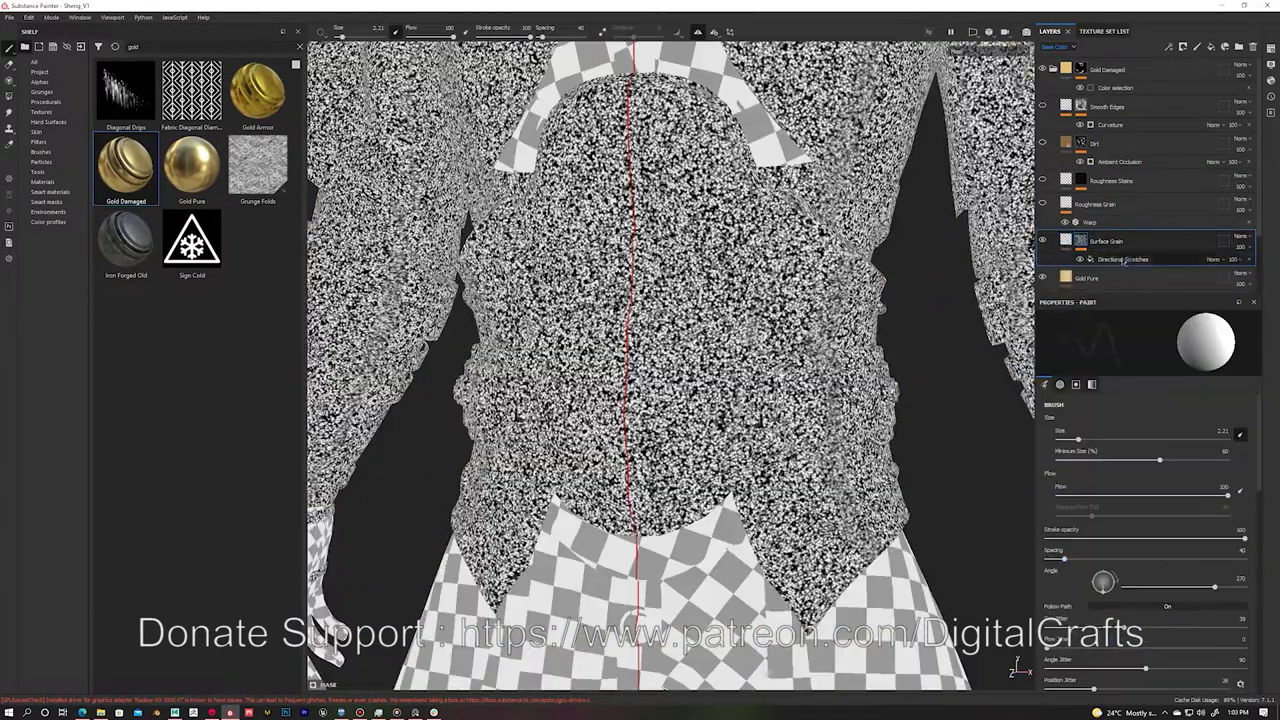
{"action": "left_click", "coordinate": [1120, 259]}
{"action": "left_click", "coordinate": [1080, 241], "text": "alt"}
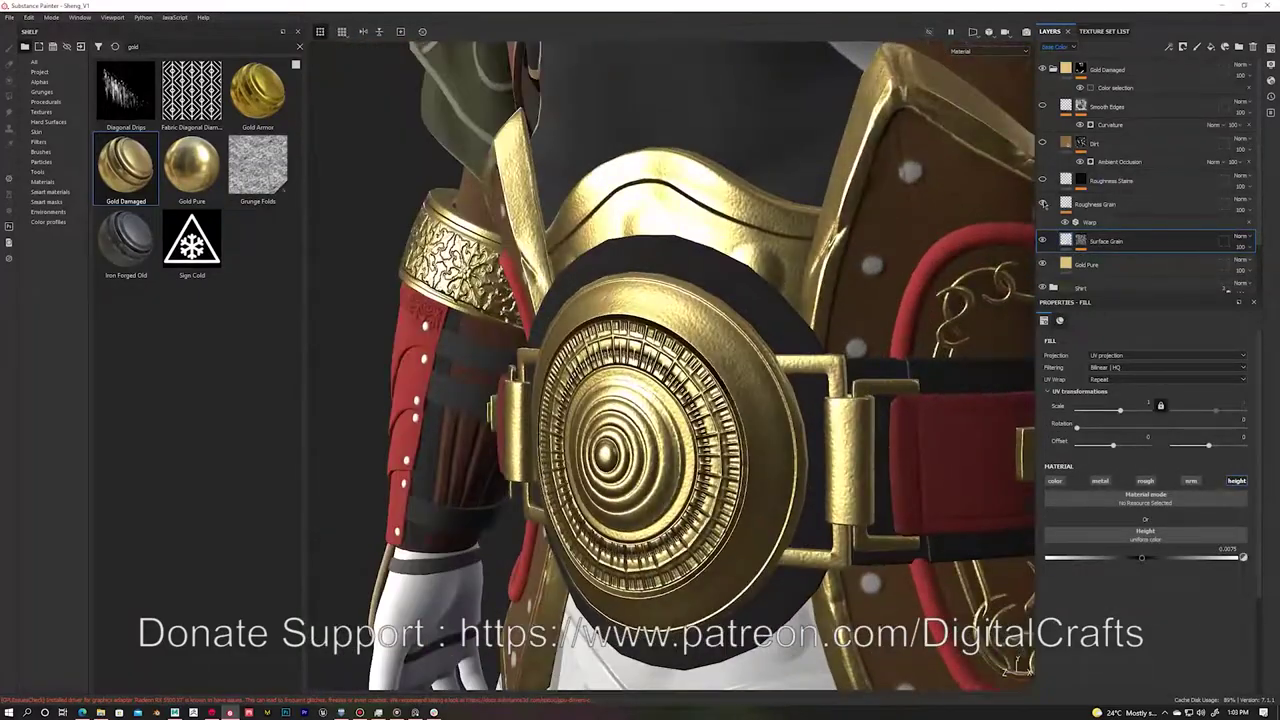
{"action": "left_click", "coordinate": [1095, 204]}
{"action": "left_click", "coordinate": [1080, 180], "text": "alt"}
{"action": "left_click", "coordinate": [1118, 198]}
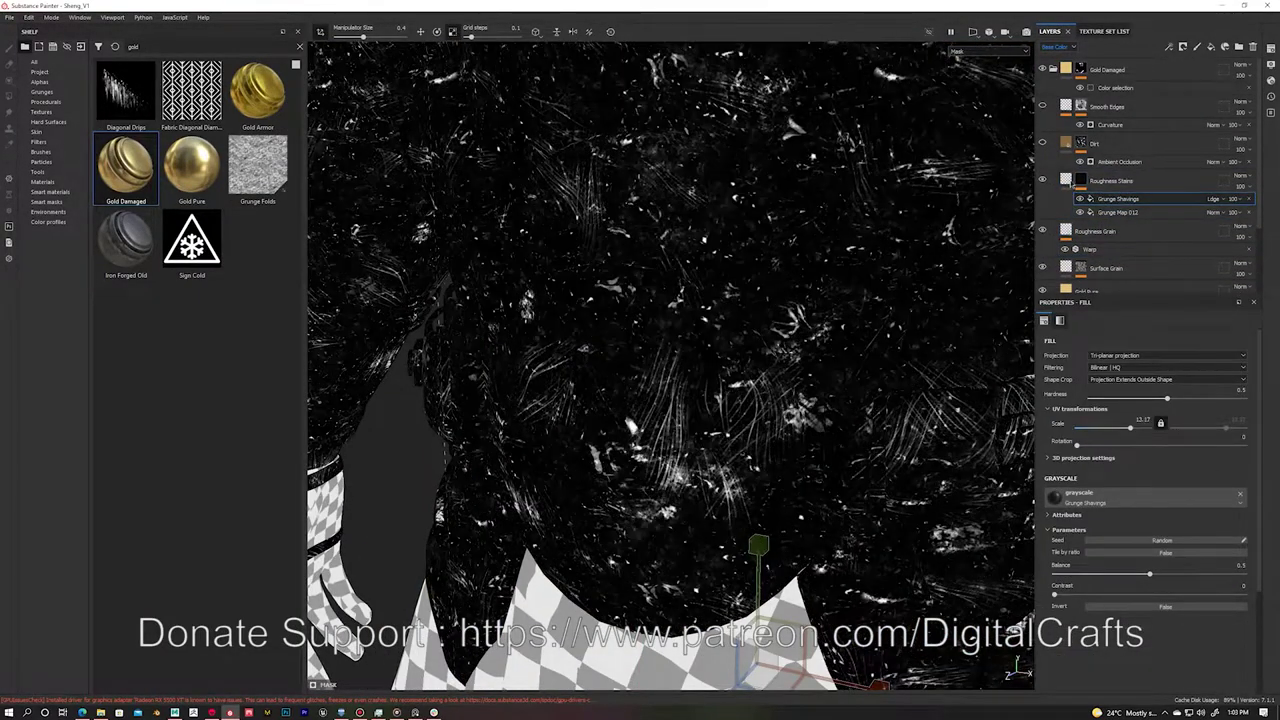
{"action": "left_click", "coordinate": [1043, 181]}
Step: Break up the Dirt mask with a BnW Spots 2 fill and adjust Smooth Edges
{"action": "scroll", "coordinate": [821, 220], "scroll_direction": "down", "scroll_amount": 3}
{"action": "left_click", "coordinate": [1070, 143]}
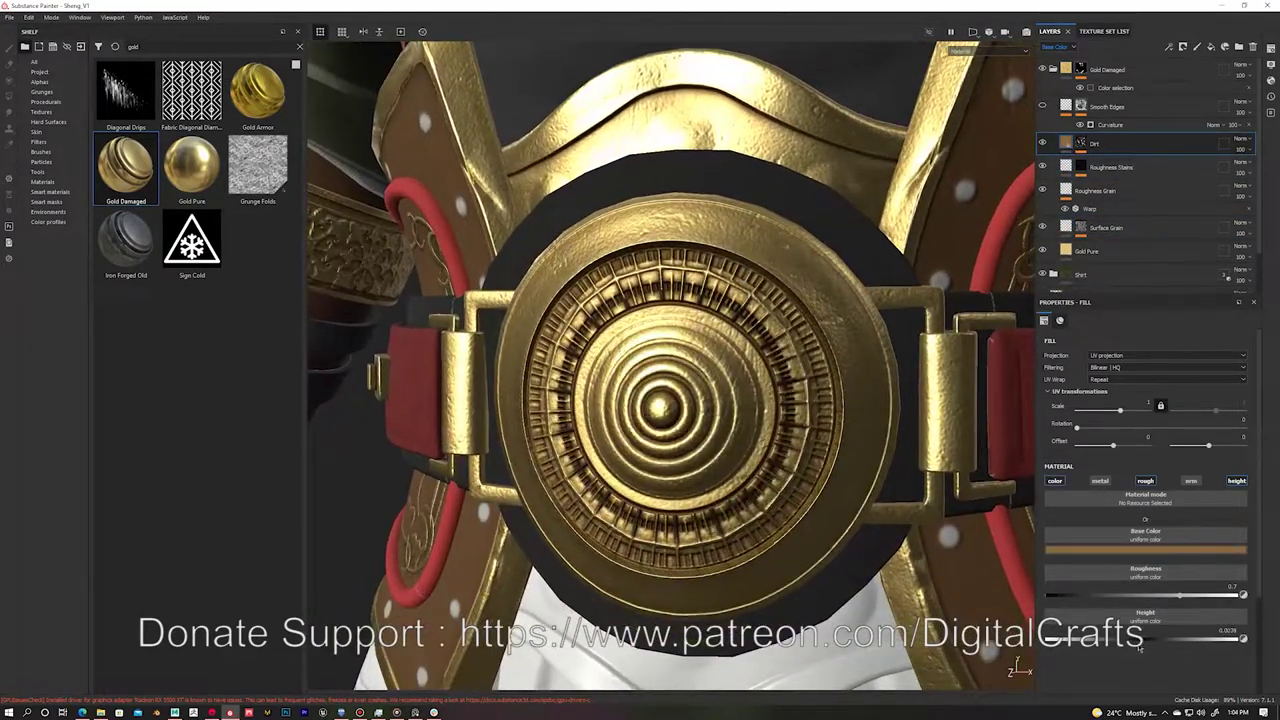
{"action": "left_click", "coordinate": [1043, 143]}
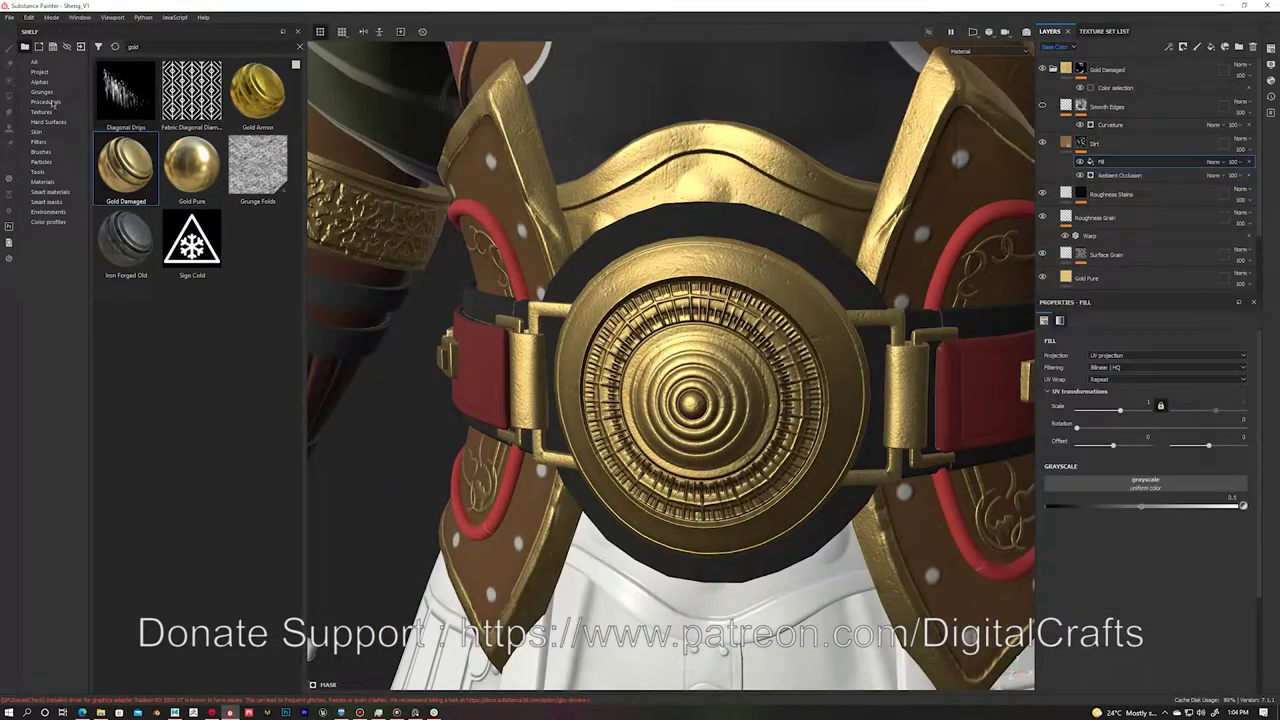
{"action": "left_click", "coordinate": [45, 102]}
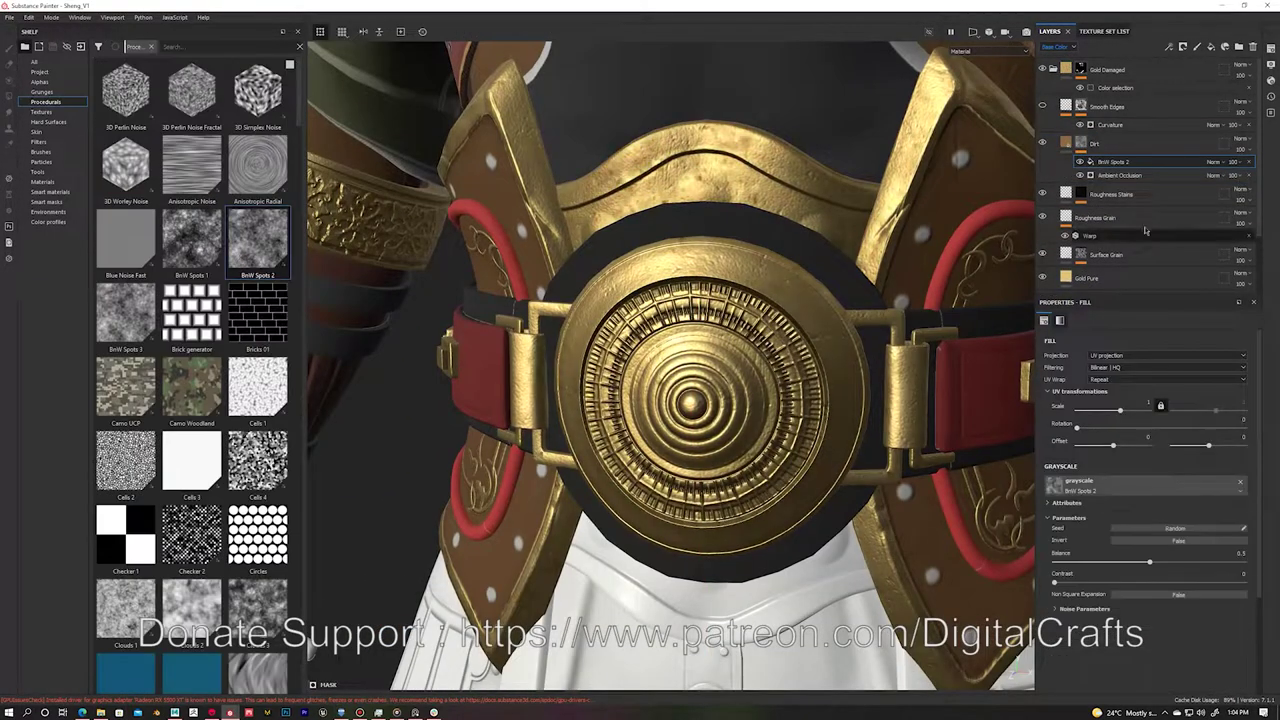
{"action": "left_click_drag", "start_coordinate": [257, 240], "coordinate": [1145, 484]}
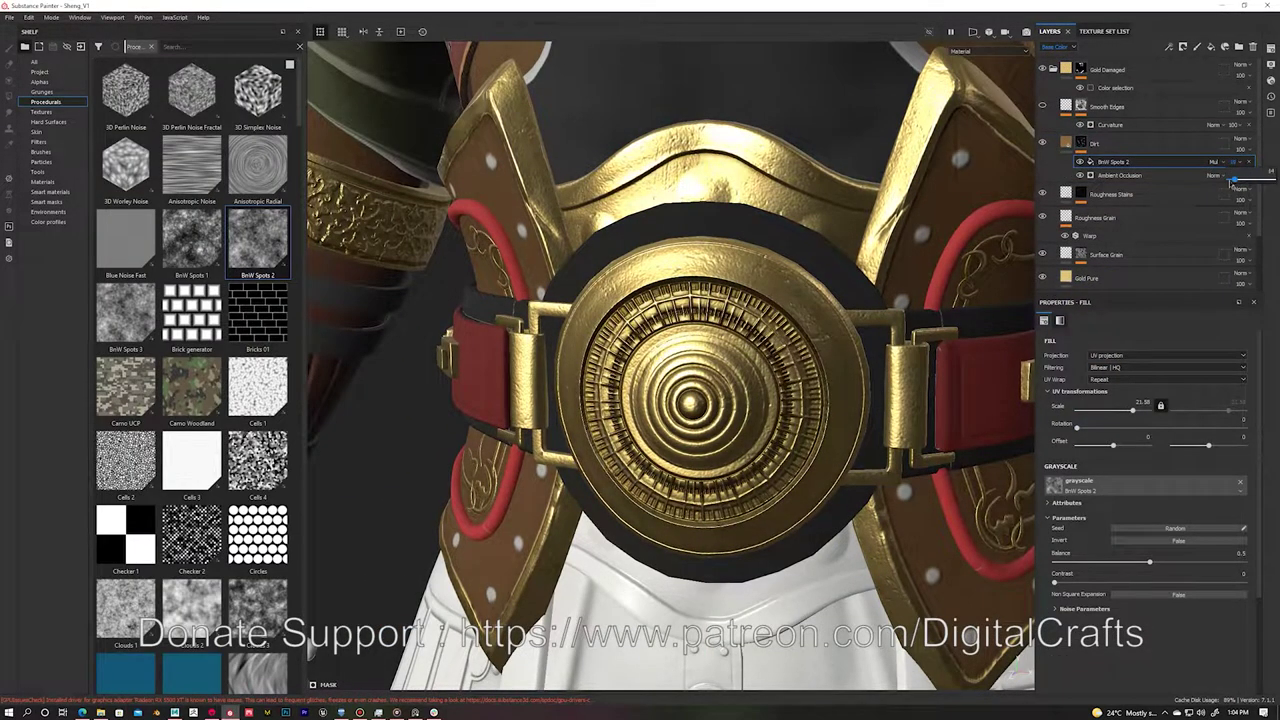
{"action": "scroll", "coordinate": [1017, 660], "scroll_direction": "down", "scroll_amount": 5}
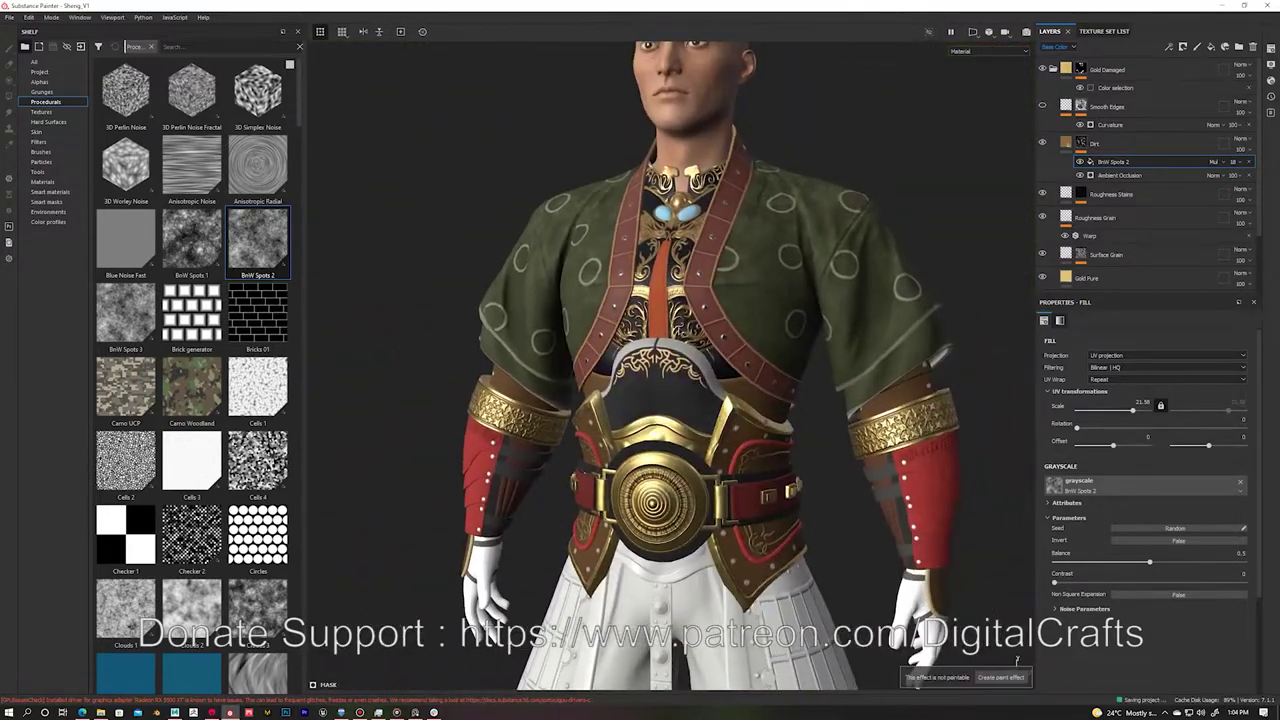
{"action": "middle_click_drag", "start_coordinate": [740, 432], "coordinate": [751, 302]}
{"action": "scroll", "coordinate": [640, 360], "scroll_direction": "up", "scroll_amount": 3}
{"action": "left_click", "coordinate": [1110, 124], "text": "alt"}
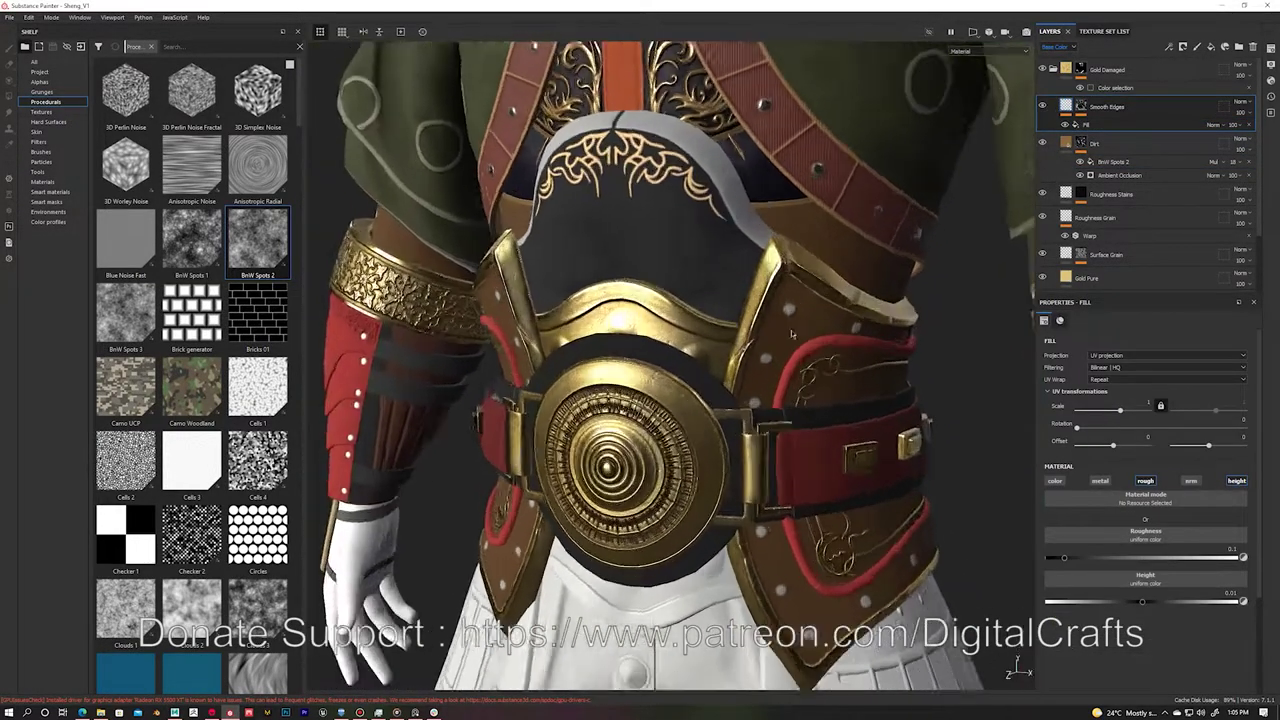
{"action": "left_click", "coordinate": [1083, 124]}
Step: Export the textures from the Export Textures dialog
{"action": "key", "text": "f"}
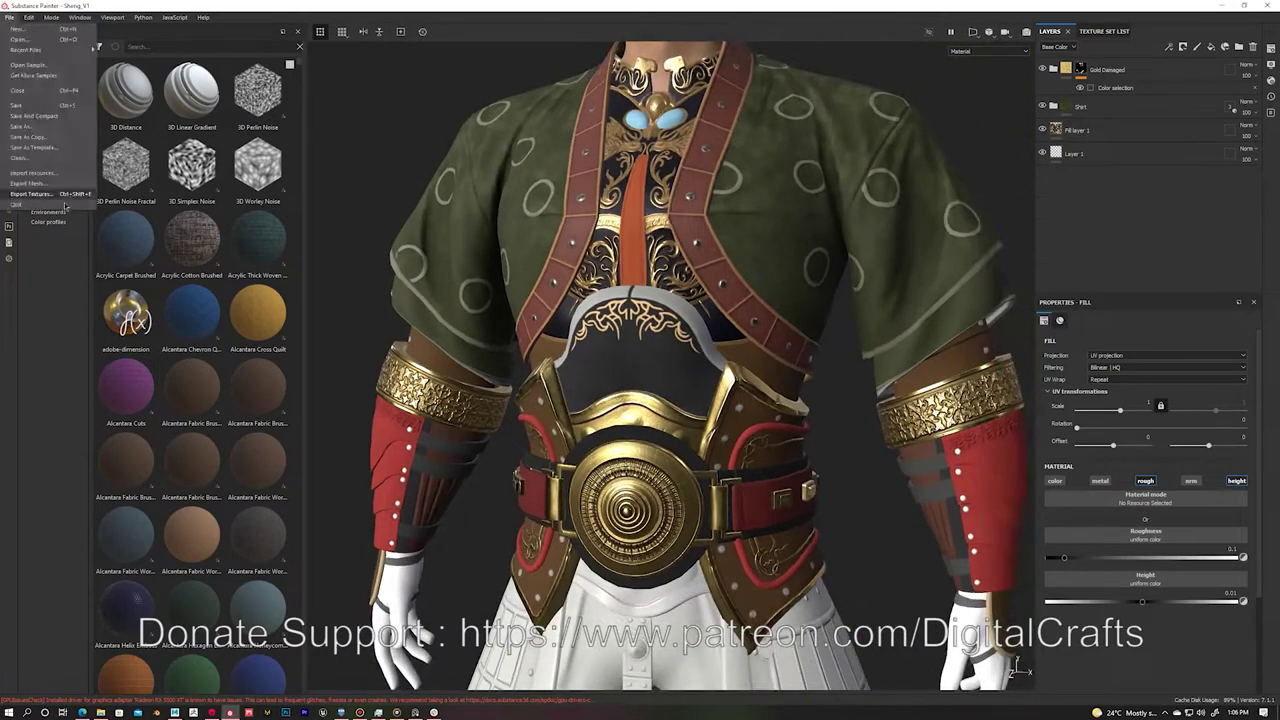
{"action": "left_click", "coordinate": [61, 194]}
{"action": "left_click", "coordinate": [849, 532]}
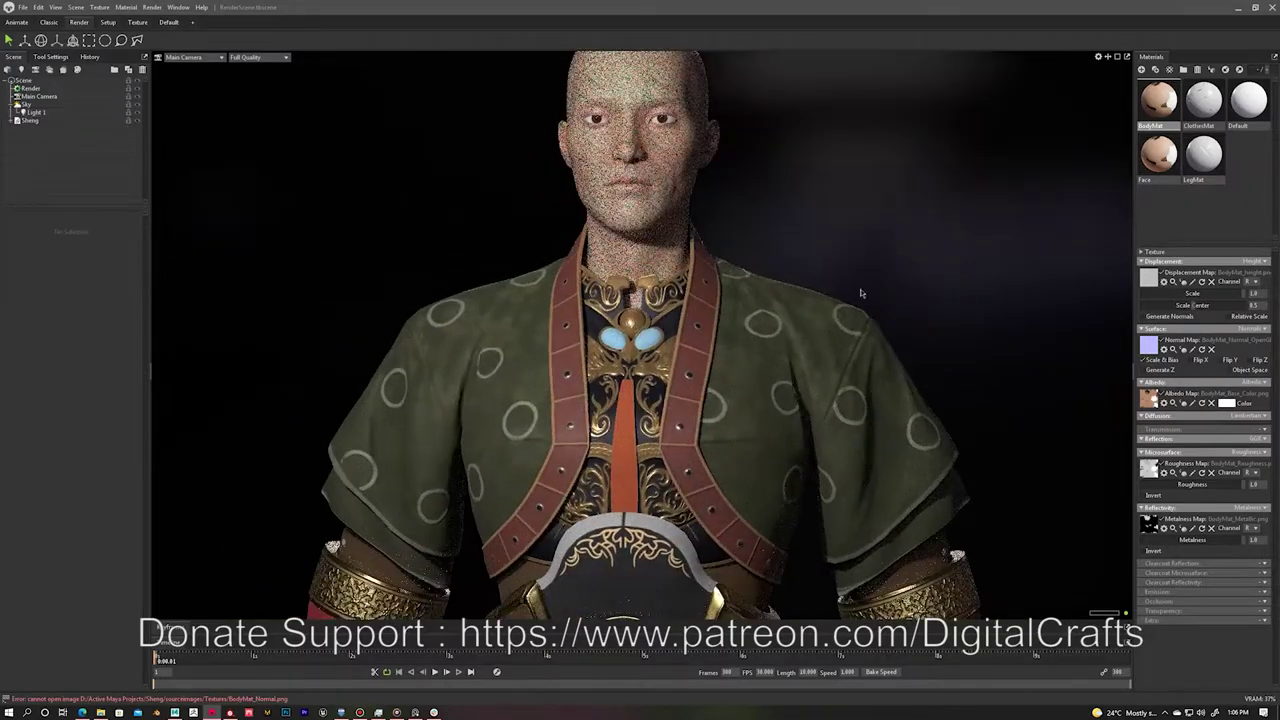
Step: Switch the Sky backdrop to a flat Color mode and move the camera closer to the character
{"action": "left_click", "coordinate": [26, 104]}
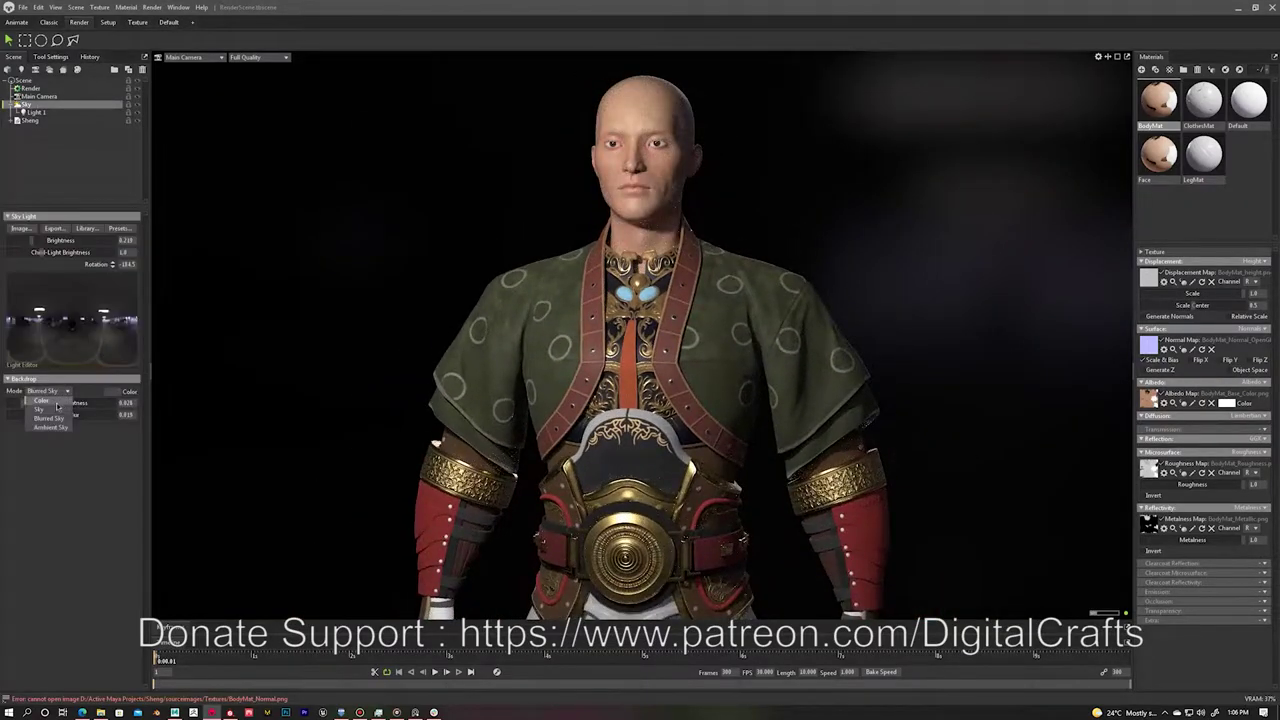
{"action": "left_click_drag", "start_coordinate": [263, 290], "coordinate": [448, 356]}
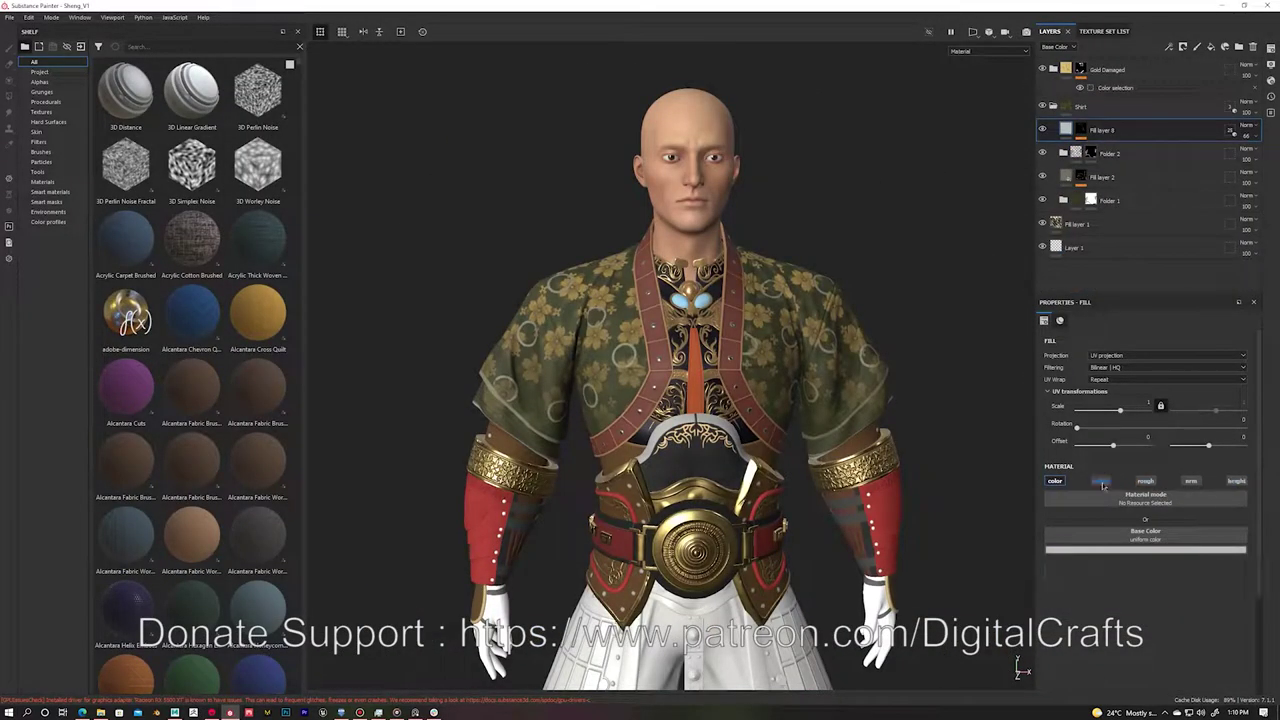
Step: Lighten the rings' base colour and raise their Metallic value on Fill layer 2
{"action": "scroll", "coordinate": [1022, 285], "scroll_direction": "up", "scroll_amount": 5}
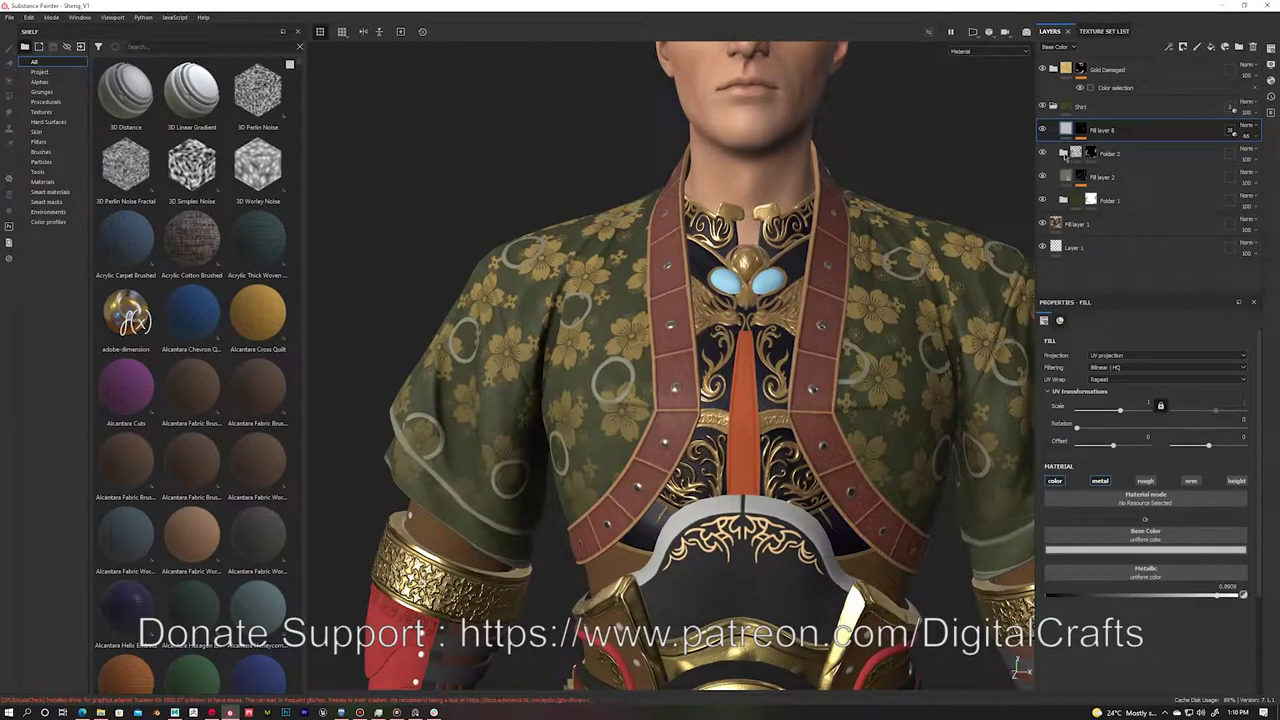
{"action": "left_click", "coordinate": [1089, 153]}
{"action": "left_click", "coordinate": [1082, 166]}
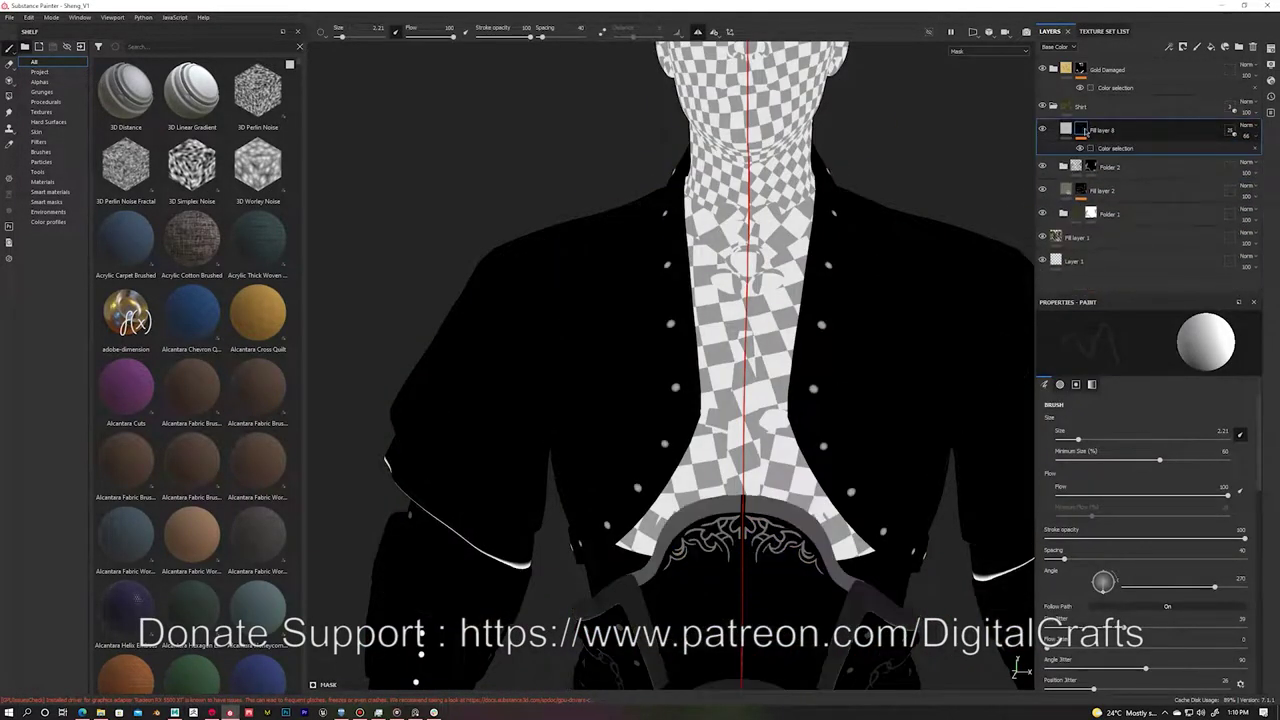
{"action": "left_click", "coordinate": [1082, 190]}
{"action": "left_click", "coordinate": [1066, 190]}
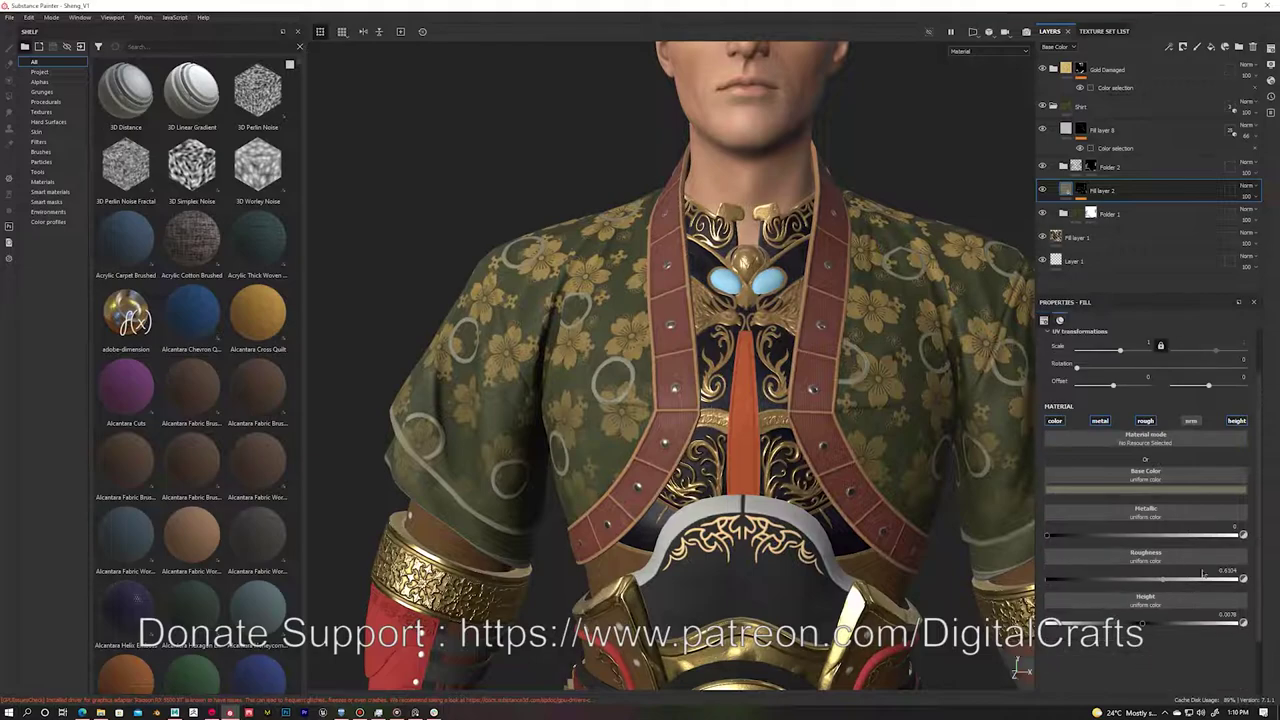
{"action": "left_click", "coordinate": [1148, 489]}
{"action": "left_click", "coordinate": [1111, 494]}
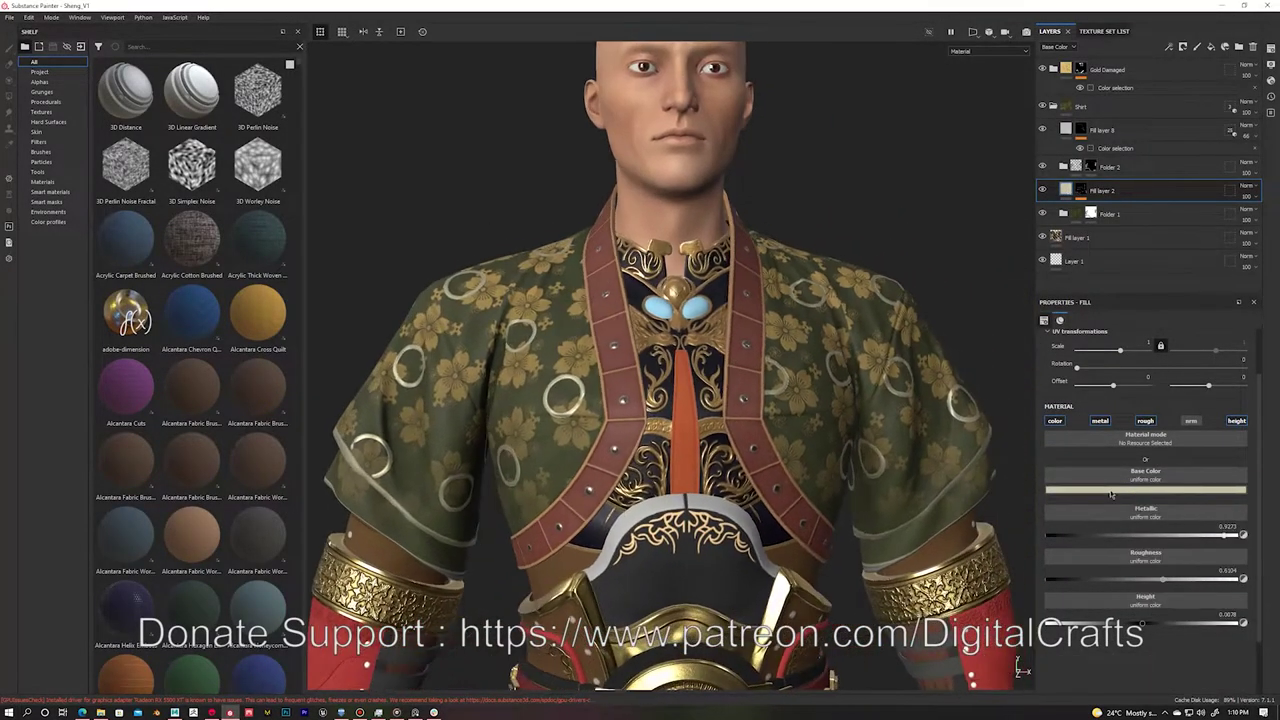
{"action": "left_click", "coordinate": [1148, 622]}
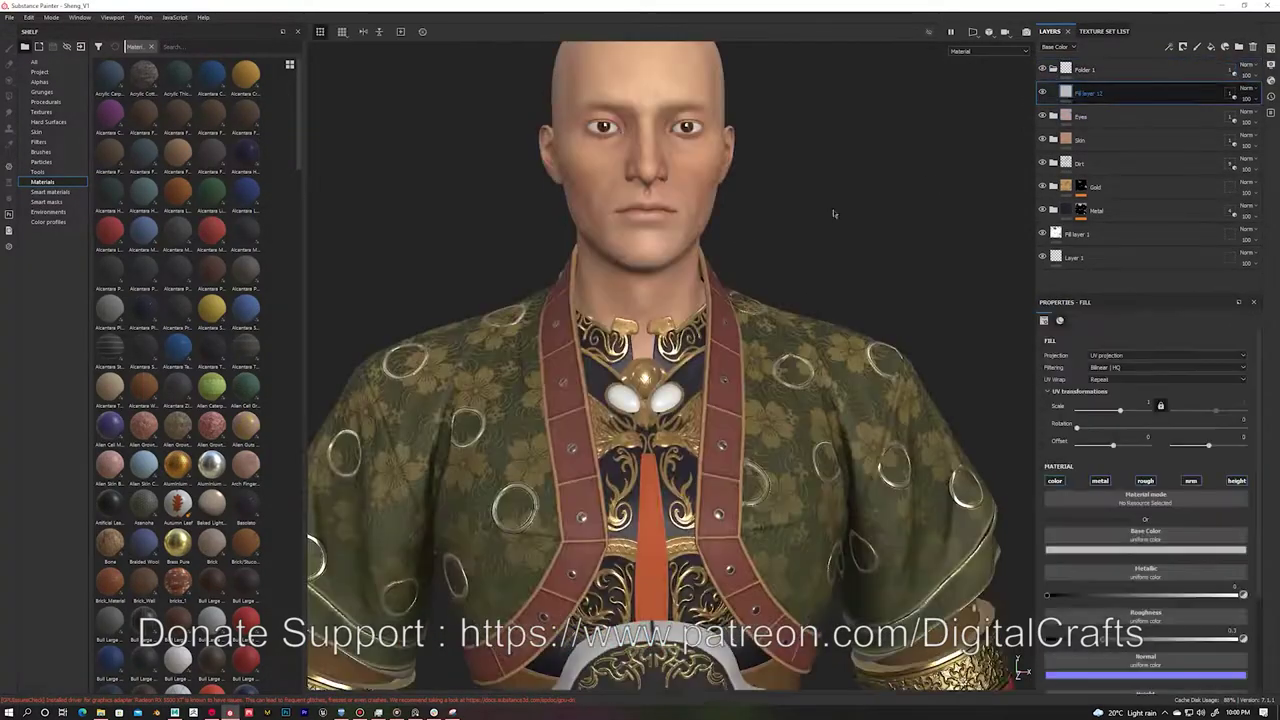
{"action": "key", "text": "c"}
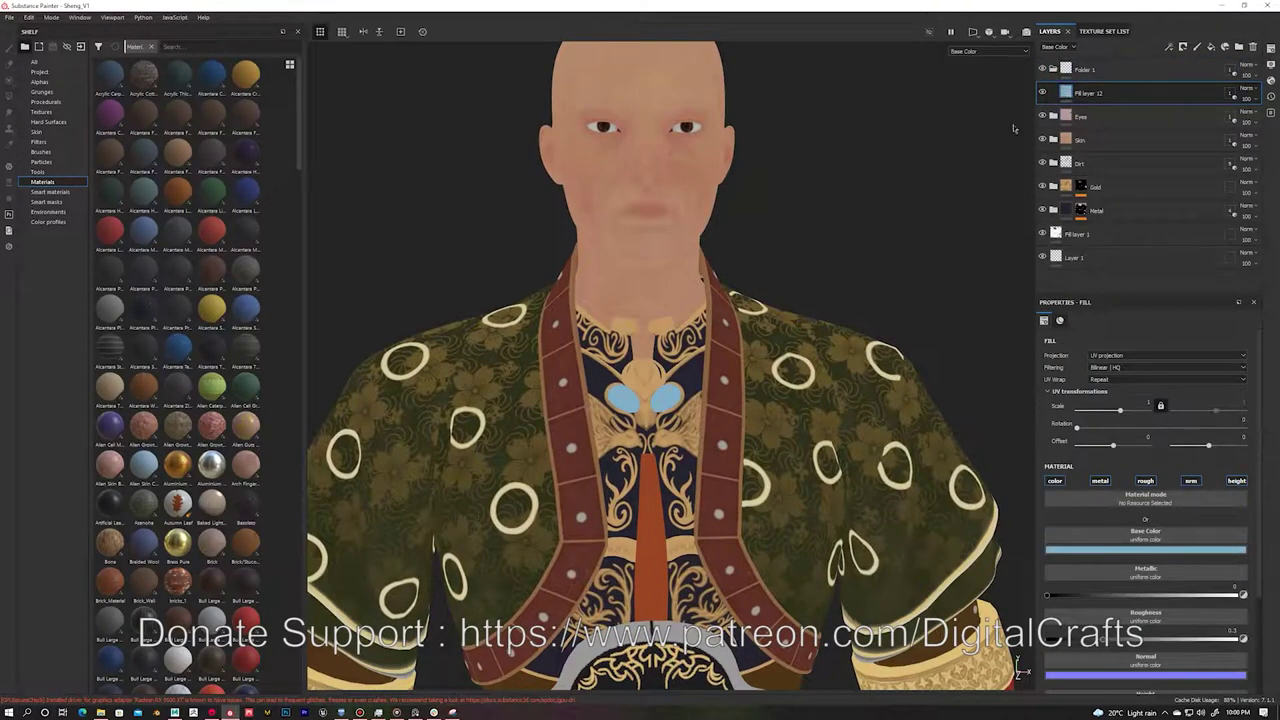
{"action": "key", "text": "m"}
Step: Switch to the clothes texture set
{"action": "scroll", "coordinate": [719, 378], "scroll_direction": "up", "scroll_amount": 5}
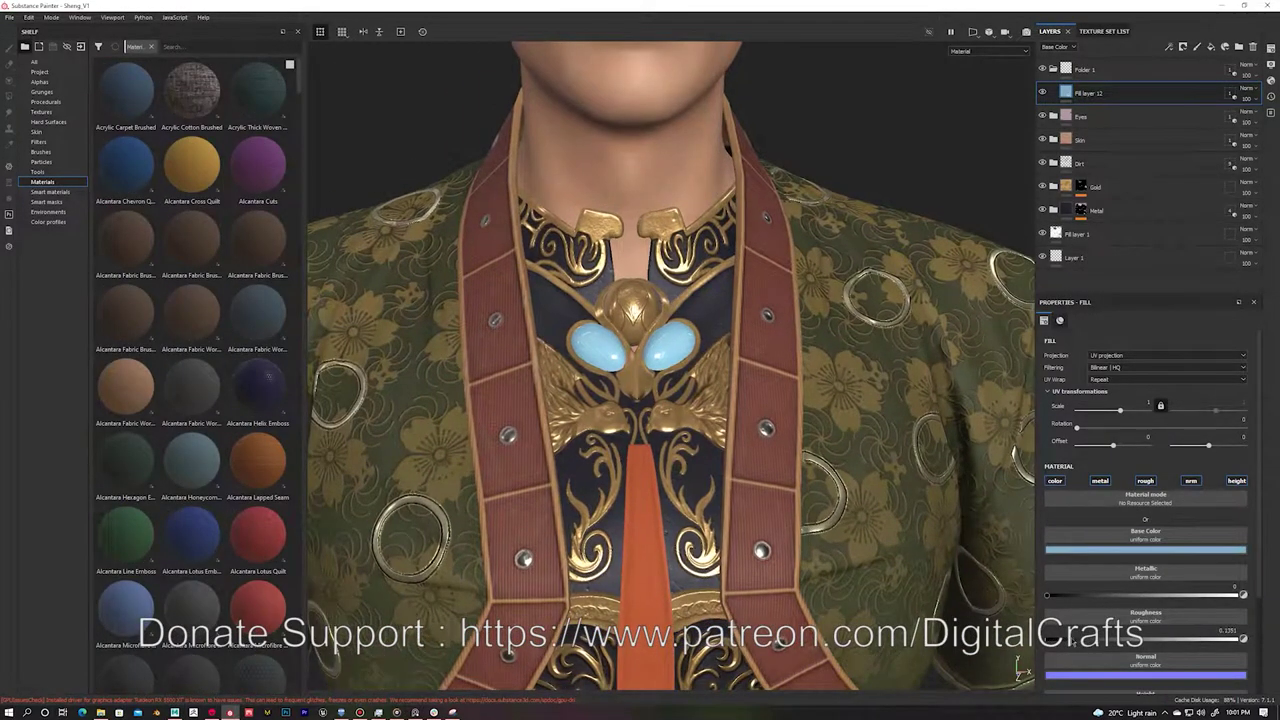
{"action": "scroll", "coordinate": [672, 366], "scroll_direction": "down", "scroll_amount": 5}
{"action": "left_click", "coordinate": [1099, 31]}
{"action": "left_click", "coordinate": [1064, 68]}
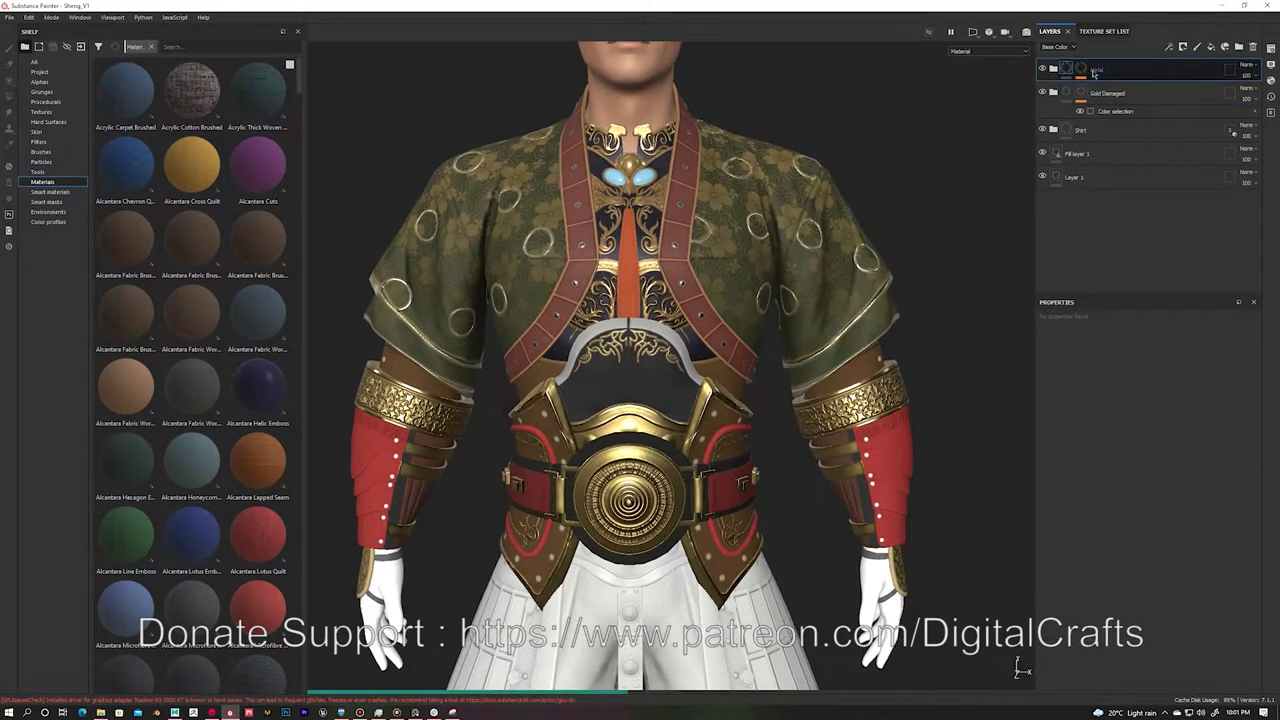
Step: Name the folder Metal and give it a mask limiting it to chosen areas
{"action": "key", "text": "Return"}
{"action": "left_click", "coordinate": [1230, 69]}
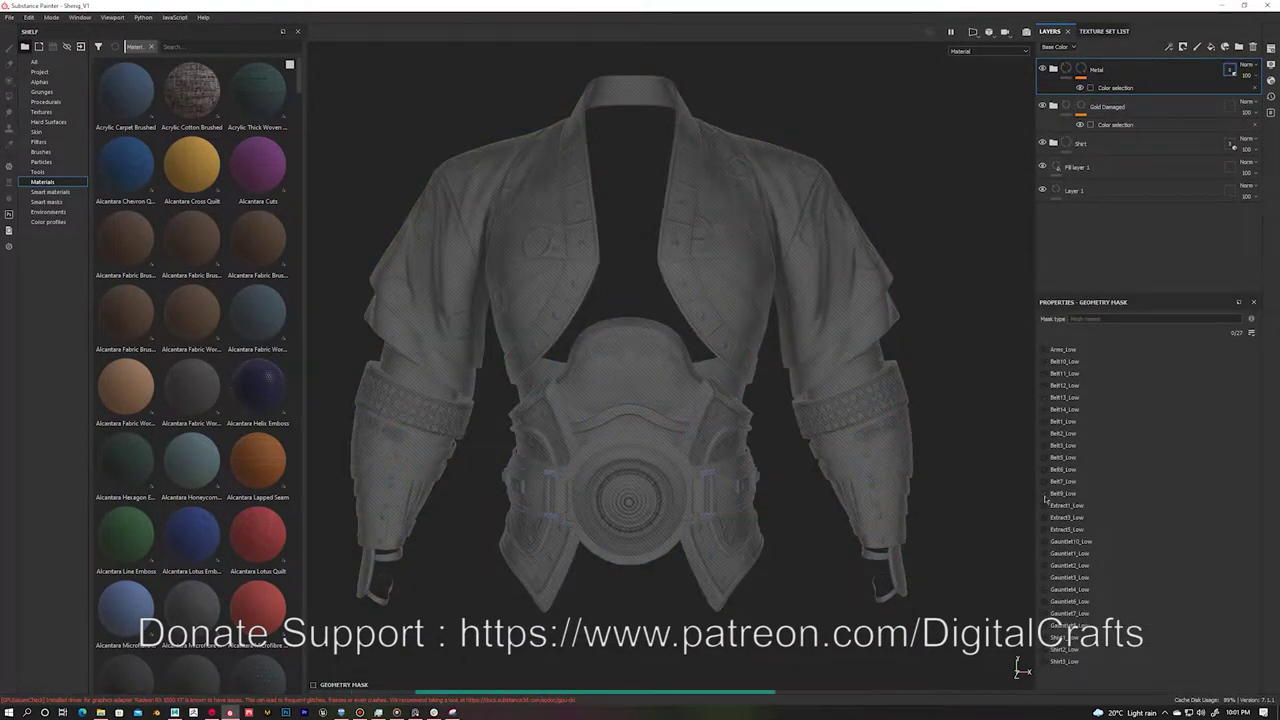
{"action": "left_click", "coordinate": [1080, 70]}
{"action": "scroll", "coordinate": [843, 129], "scroll_direction": "up", "scroll_amount": 5}
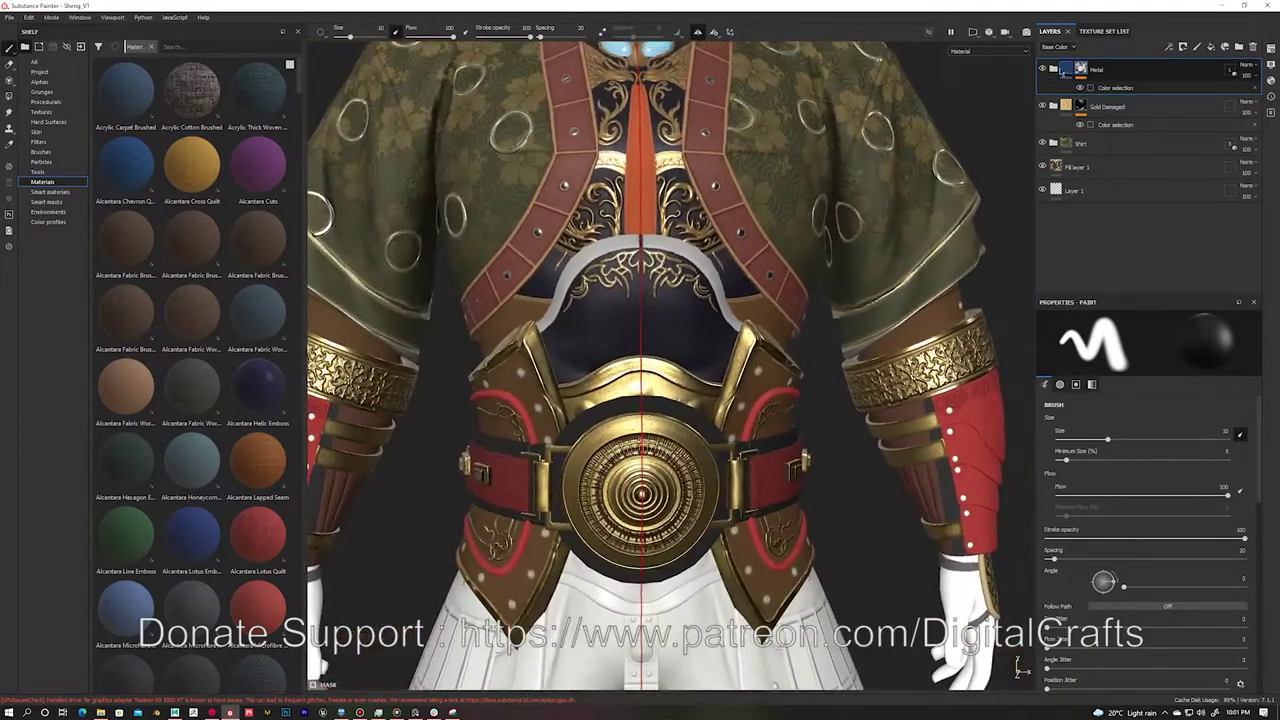
{"action": "left_click", "coordinate": [1062, 72]}
Step: Pick the grey trim colours for the Metal folder's colour selection mask
{"action": "left_click", "coordinate": [1097, 140]}
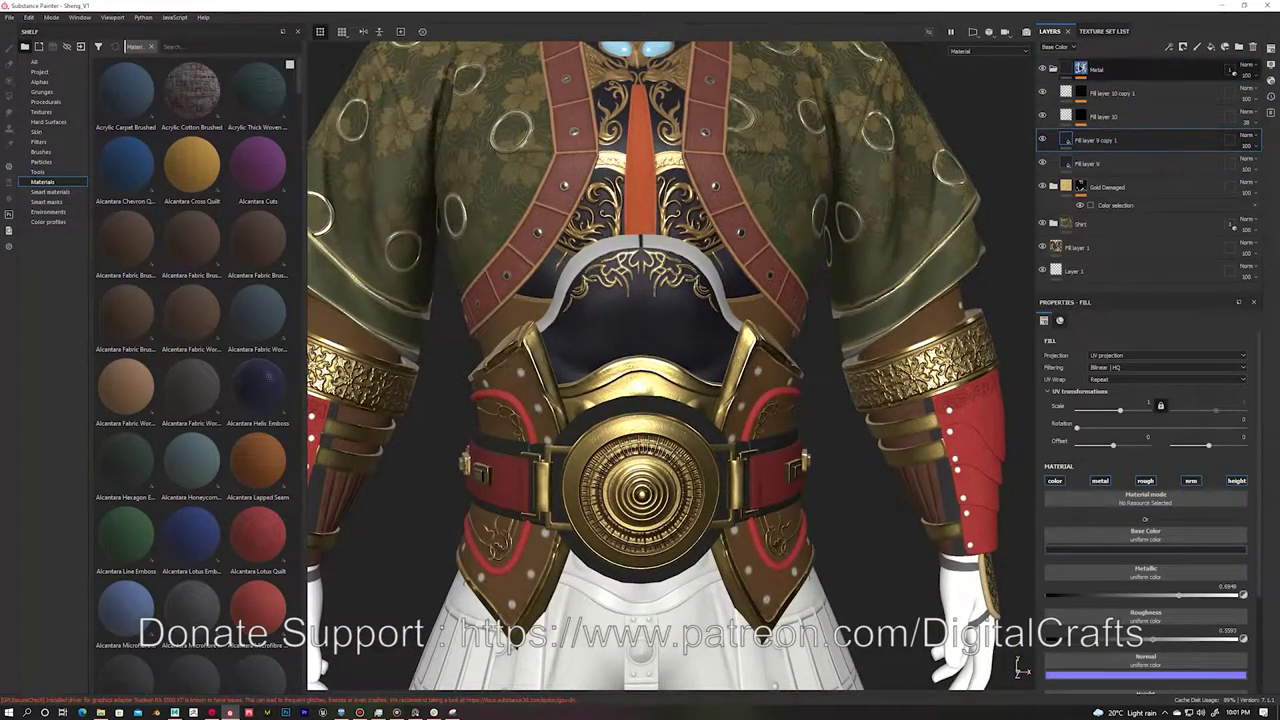
{"action": "left_click", "coordinate": [1231, 70]}
{"action": "scroll", "coordinate": [845, 204], "scroll_direction": "up", "scroll_amount": 5}
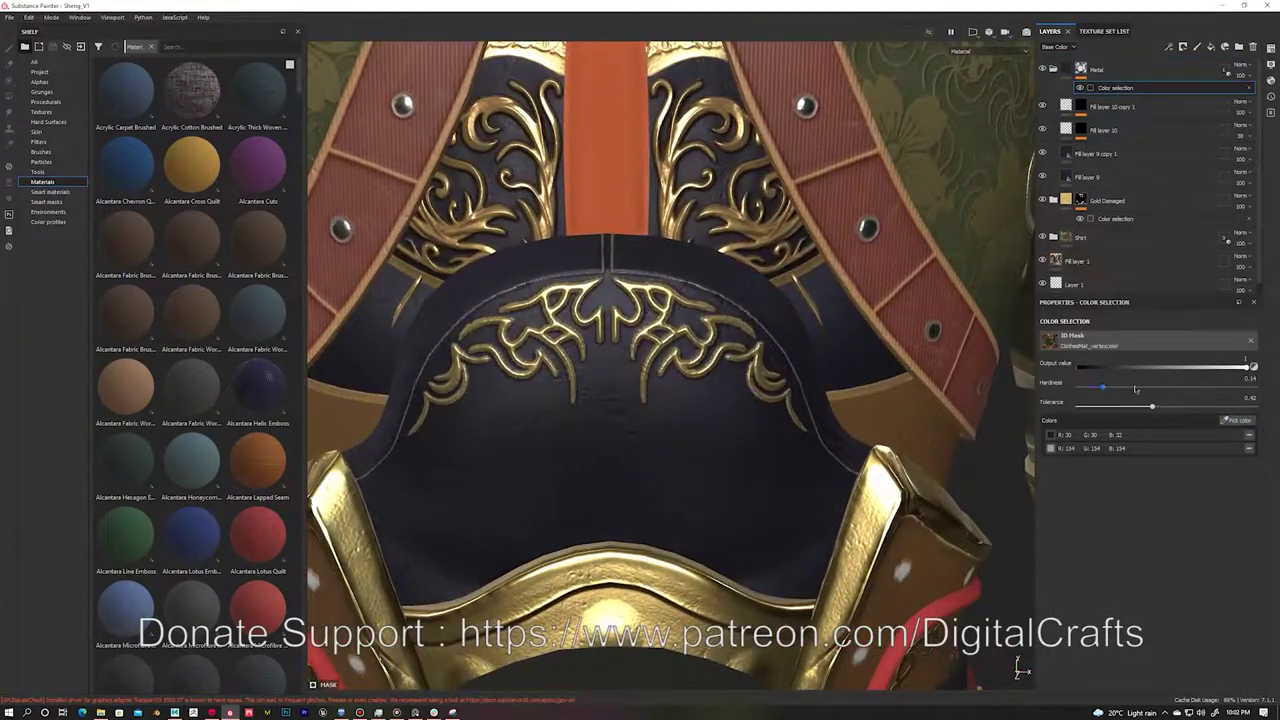
{"action": "left_click", "coordinate": [1237, 420]}
{"action": "left_click", "coordinate": [684, 273]}
{"action": "scroll", "coordinate": [640, 300], "scroll_direction": "up", "scroll_amount": 2}
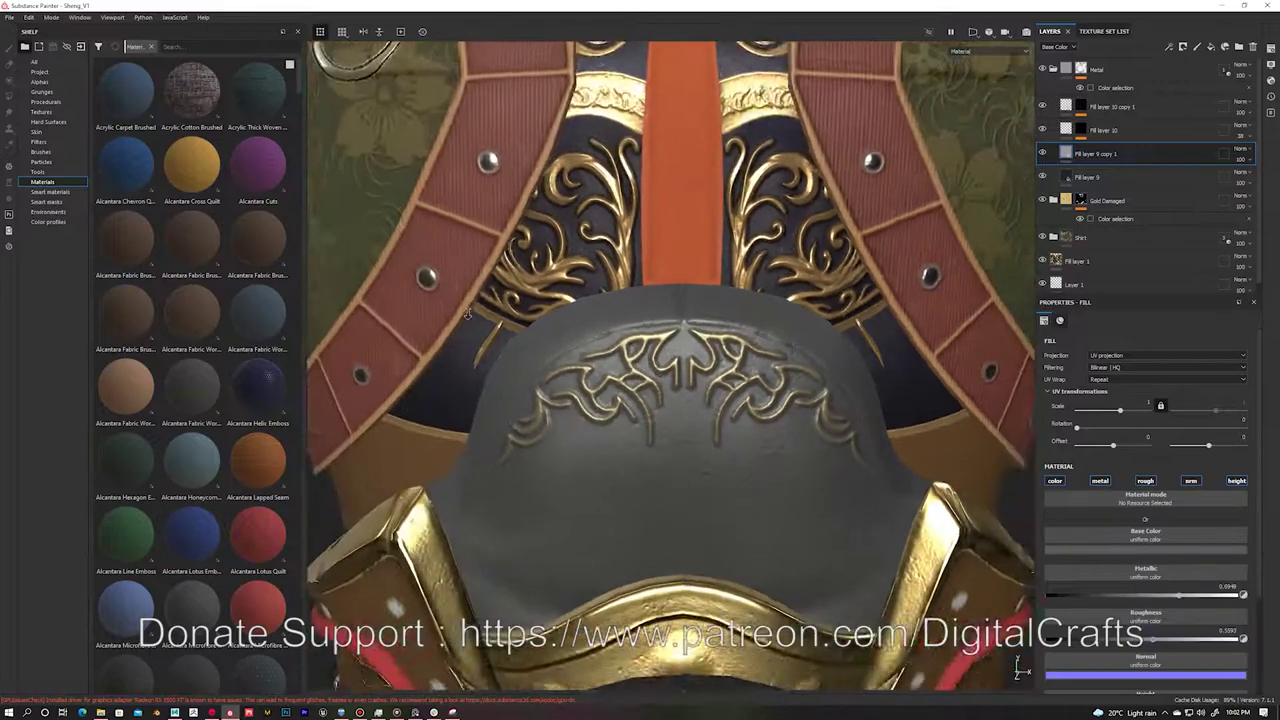
Step: Give Fill layer 9 copy 1 a wide-tolerance colour-selection mask and a grey base colour
{"action": "left_click", "coordinate": [1100, 155]}
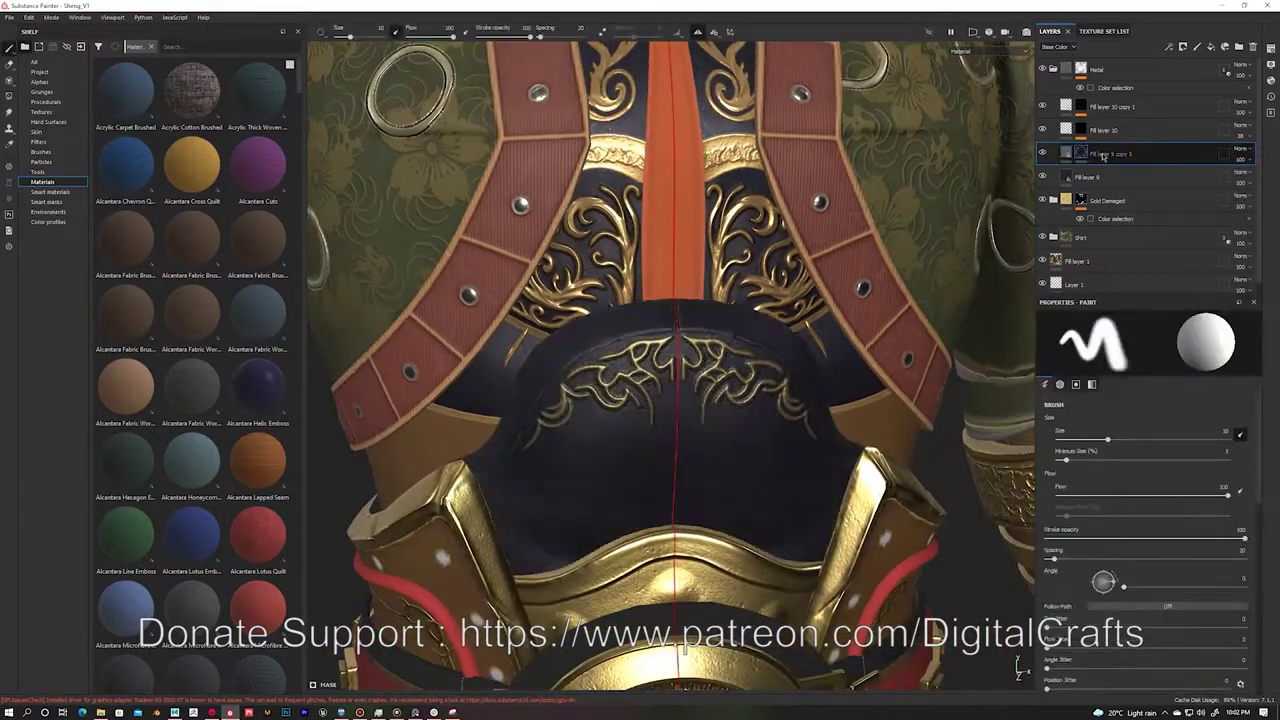
{"action": "right_click", "coordinate": [1103, 155]}
{"action": "left_click_drag", "start_coordinate": [1248, 407], "coordinate": [1222, 407]}
{"action": "scroll", "coordinate": [780, 325], "scroll_direction": "down", "scroll_amount": 3}
{"action": "left_click", "coordinate": [1066, 153]}
{"action": "left_click", "coordinate": [1145, 535]}
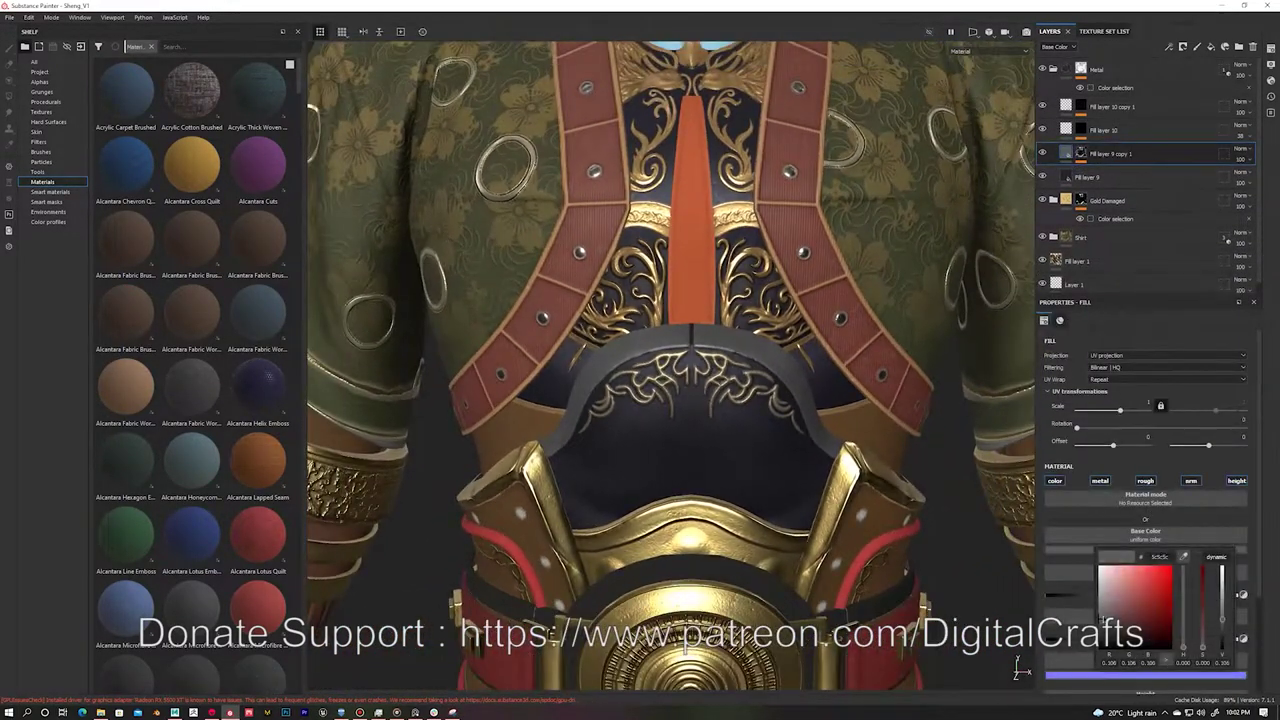
{"action": "left_click", "coordinate": [1080, 597]}
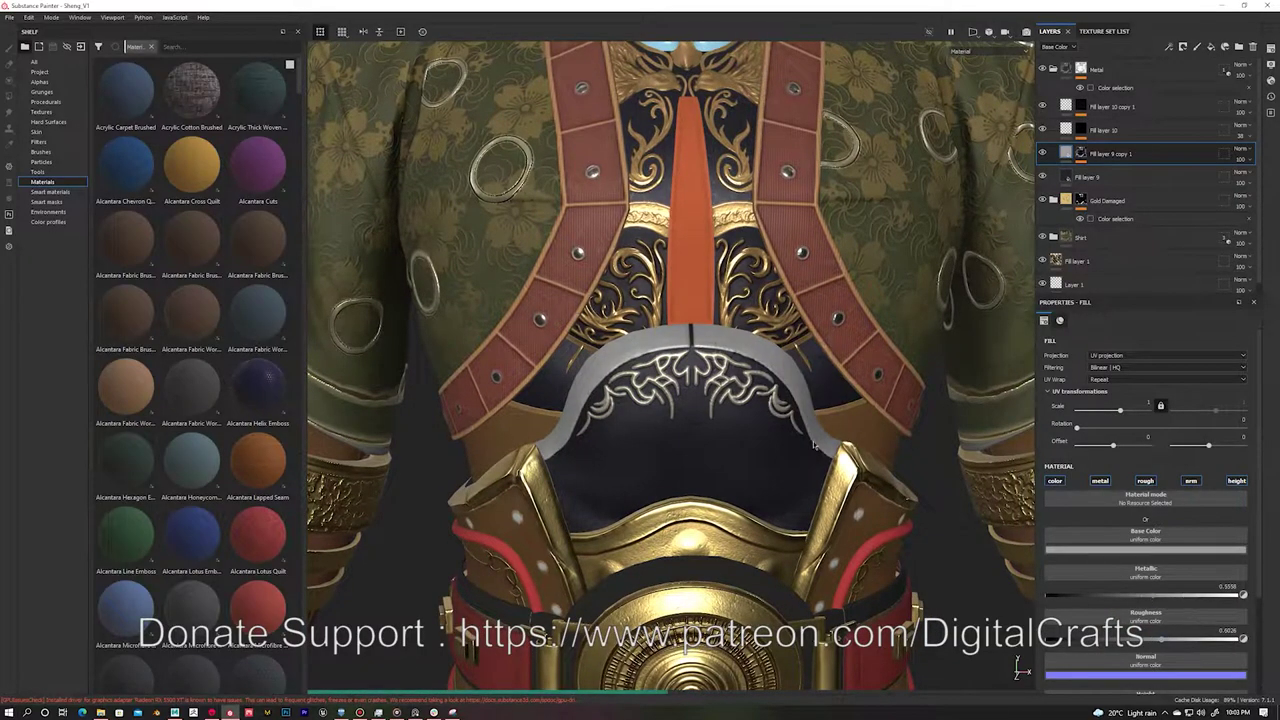
{"action": "scroll", "coordinate": [815, 445], "scroll_direction": "down", "scroll_amount": 5}
{"action": "mouse_move", "coordinate": [815, 445]}
{"action": "left_mouse_down", "text": "alt"}
{"action": "mouse_move", "coordinate": [708, 306]}
{"action": "mouse_move", "coordinate": [622, 264]}
{"action": "left_mouse_up", "text": "alt"}
{"action": "scroll", "coordinate": [708, 306], "scroll_direction": "up", "scroll_amount": 5}
Step: Collapse the Metal folder and add a new folder at the top
{"action": "left_click", "coordinate": [1127, 88]}
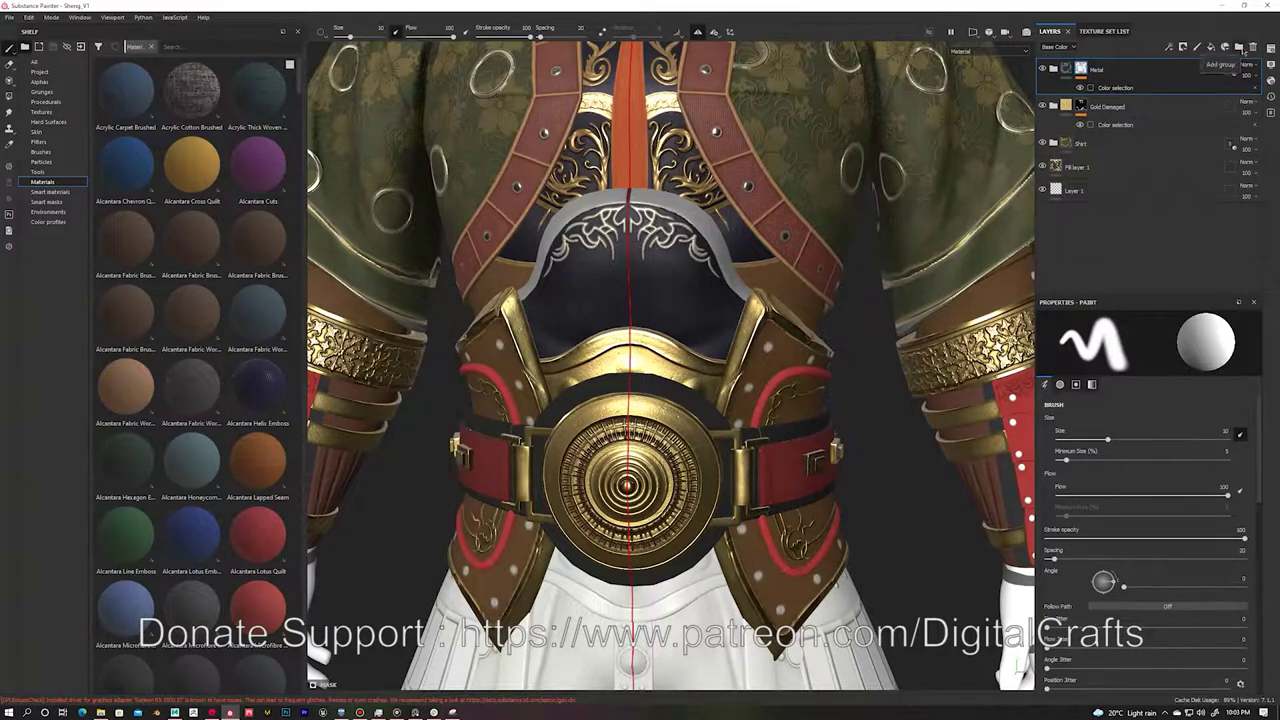
{"action": "left_click", "coordinate": [1238, 47]}
{"action": "double_click", "coordinate": [1085, 68]}
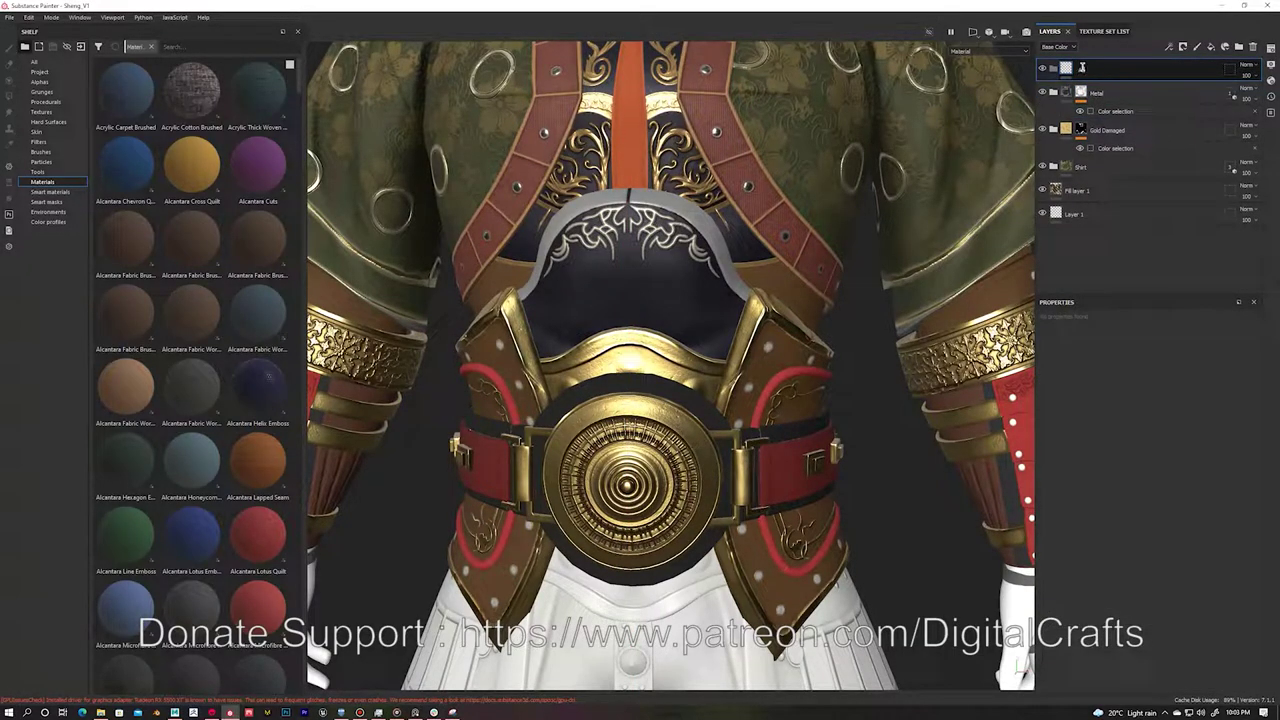
{"action": "type", "text": "PaintedArmor"}
Step: Add a gold-picked fill layer and duplicate the leather fill, making the copy dark grey
{"action": "left_click", "coordinate": [1212, 47]}
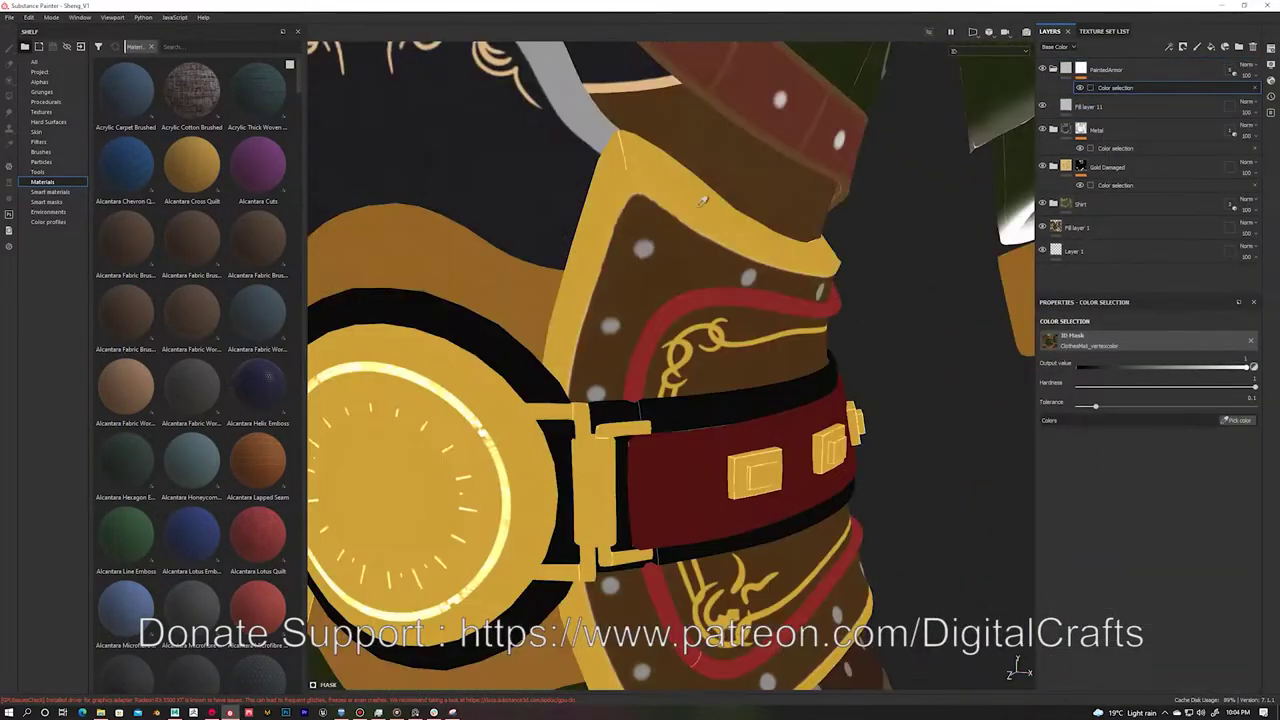
{"action": "left_click", "coordinate": [762, 251]}
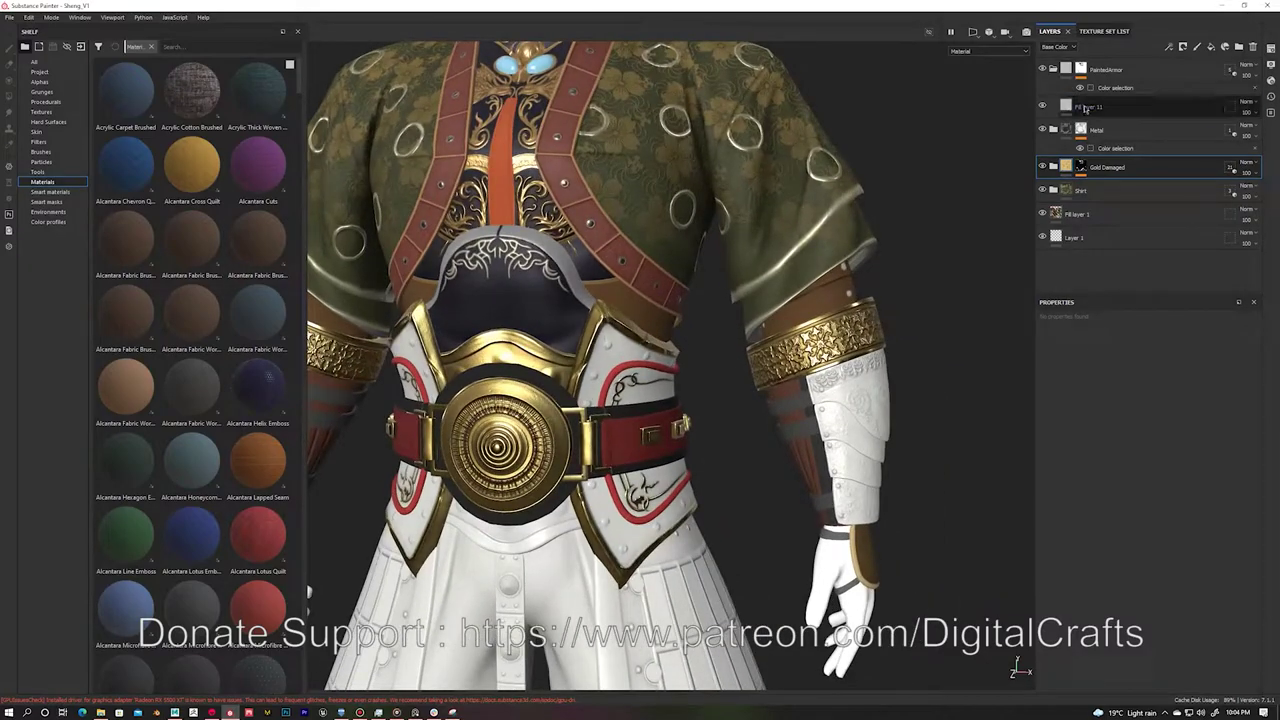
{"action": "left_click", "coordinate": [1085, 108]}
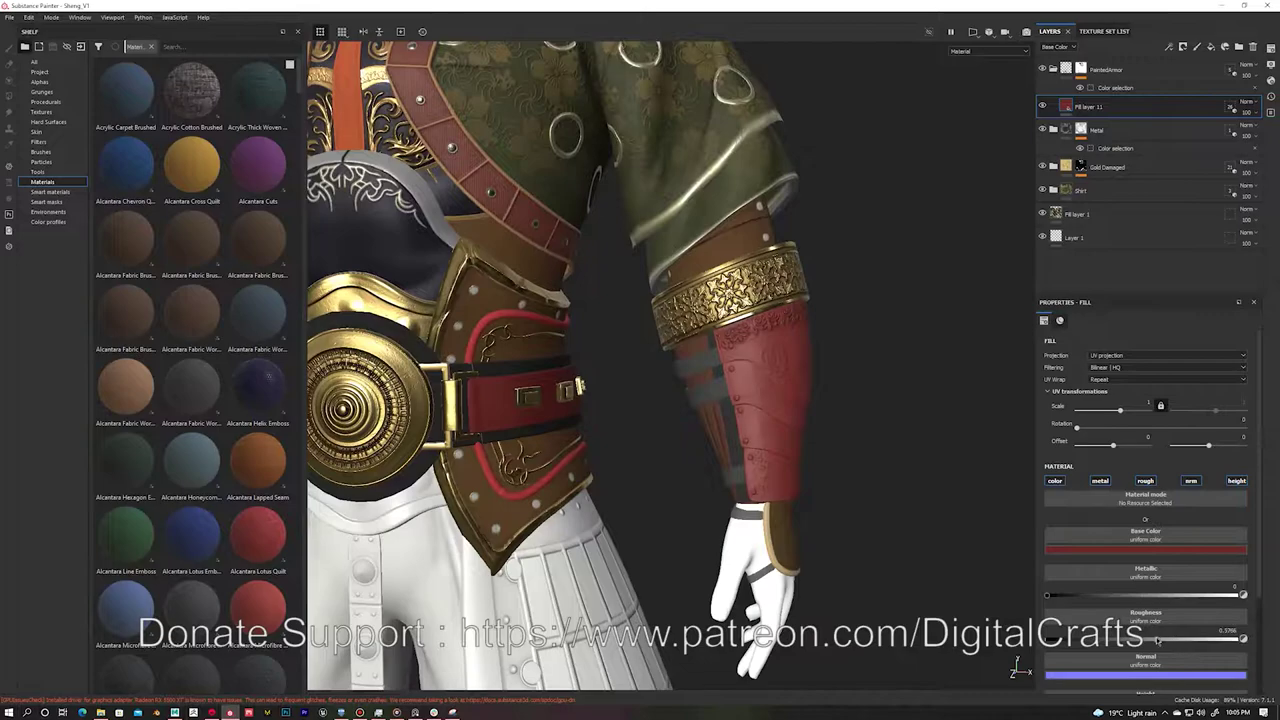
{"action": "scroll", "coordinate": [770, 311], "scroll_direction": "up", "scroll_amount": 2}
{"action": "left_click", "coordinate": [45, 102]}
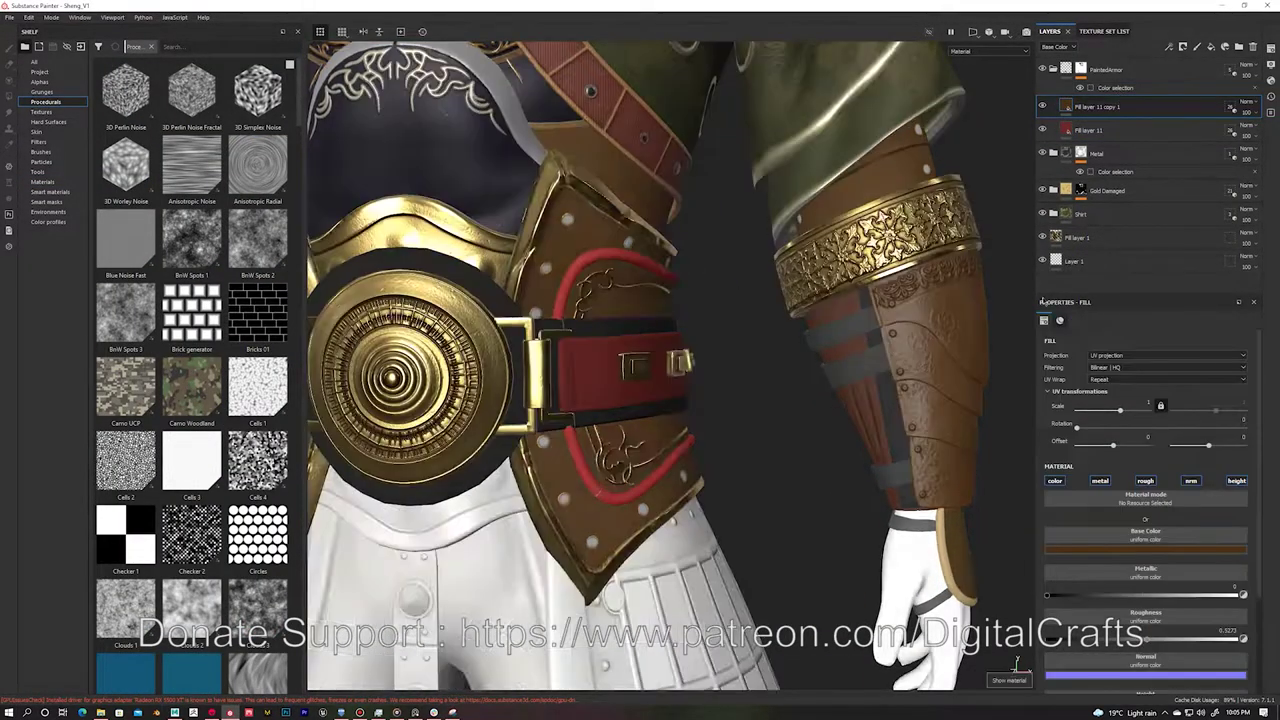
{"action": "left_click", "coordinate": [1110, 108]}
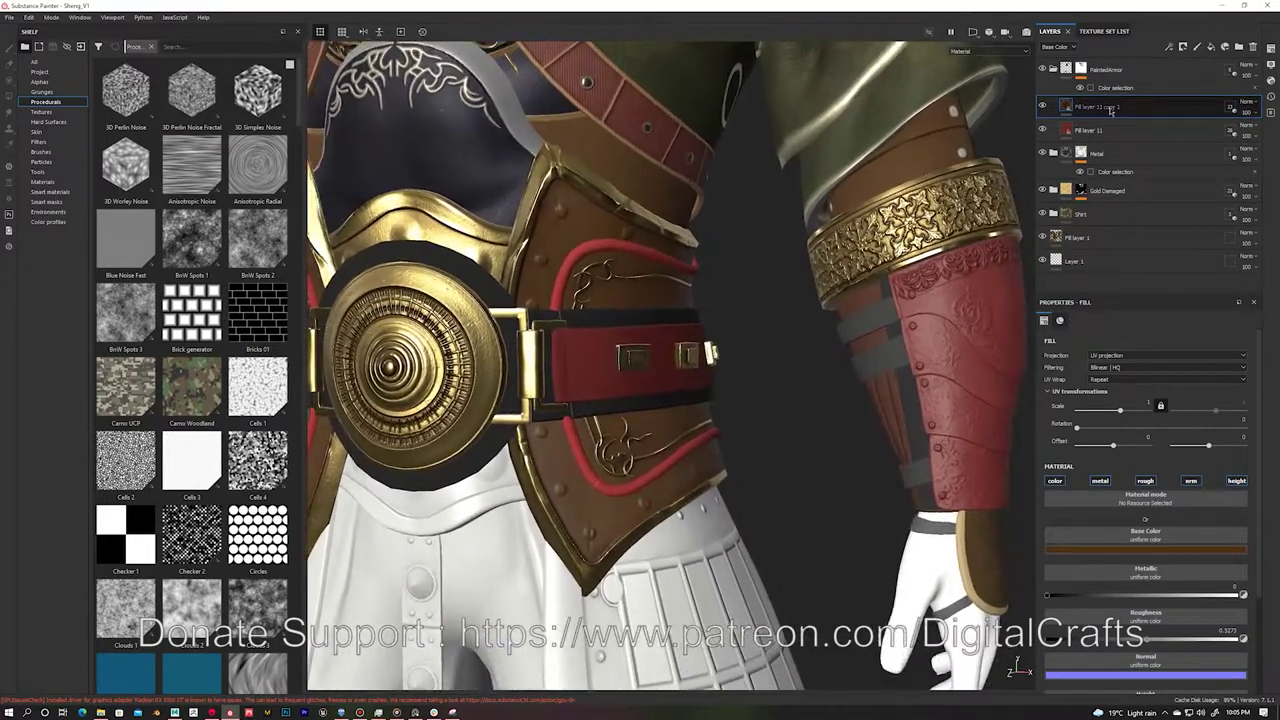
{"action": "left_click_drag", "start_coordinate": [1138, 608], "coordinate": [1118, 645]}
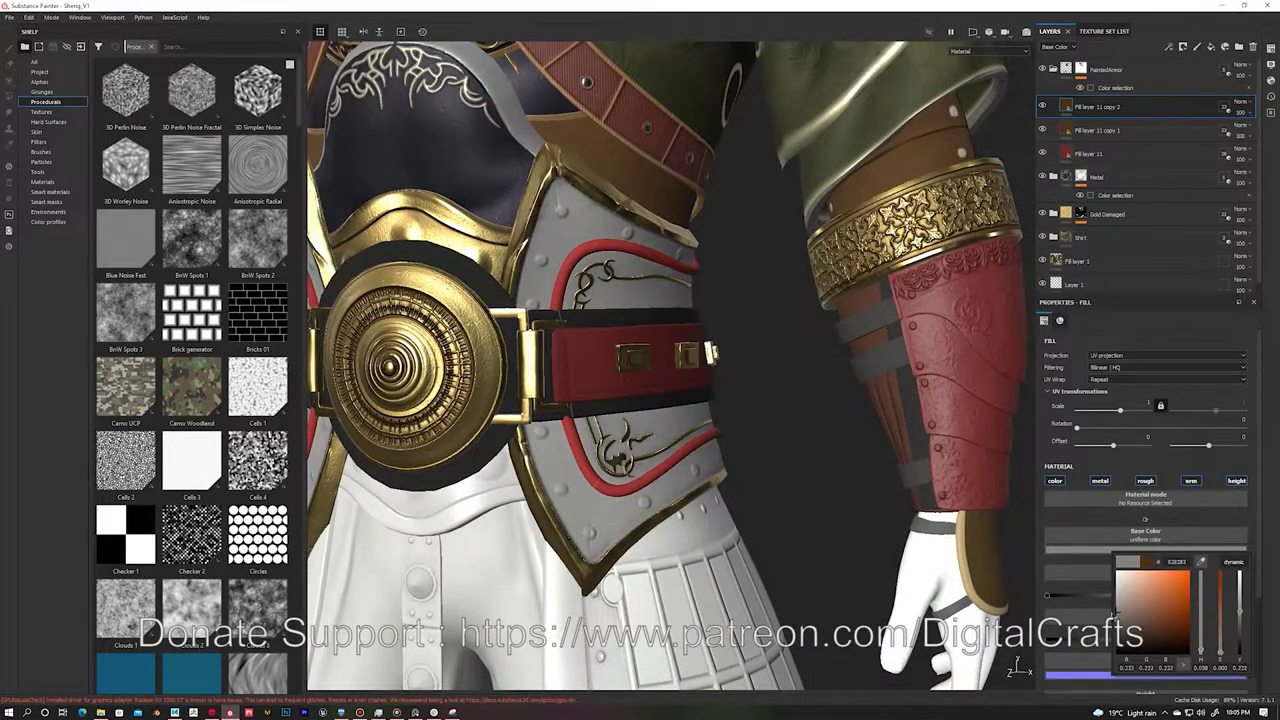
Step: Limit the grey leather copy with a colour-selection mask that includes white
{"action": "right_click", "coordinate": [1104, 108]}
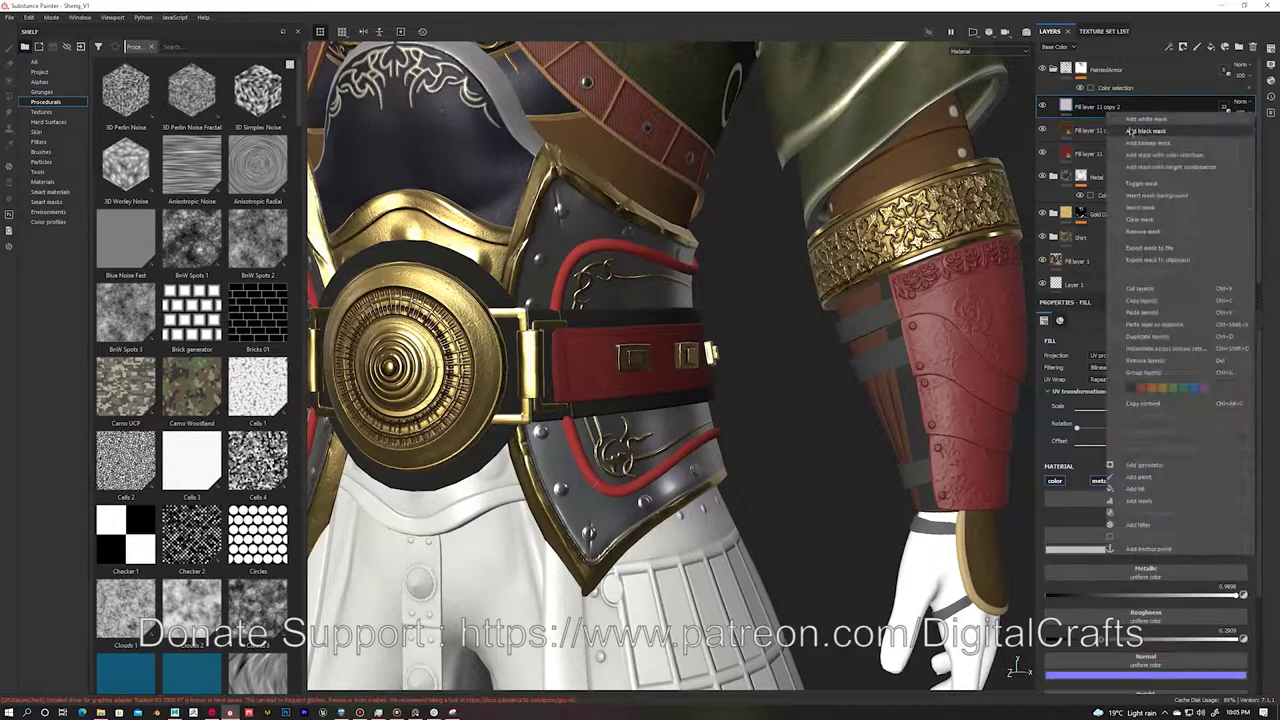
{"action": "left_click", "coordinate": [1150, 160]}
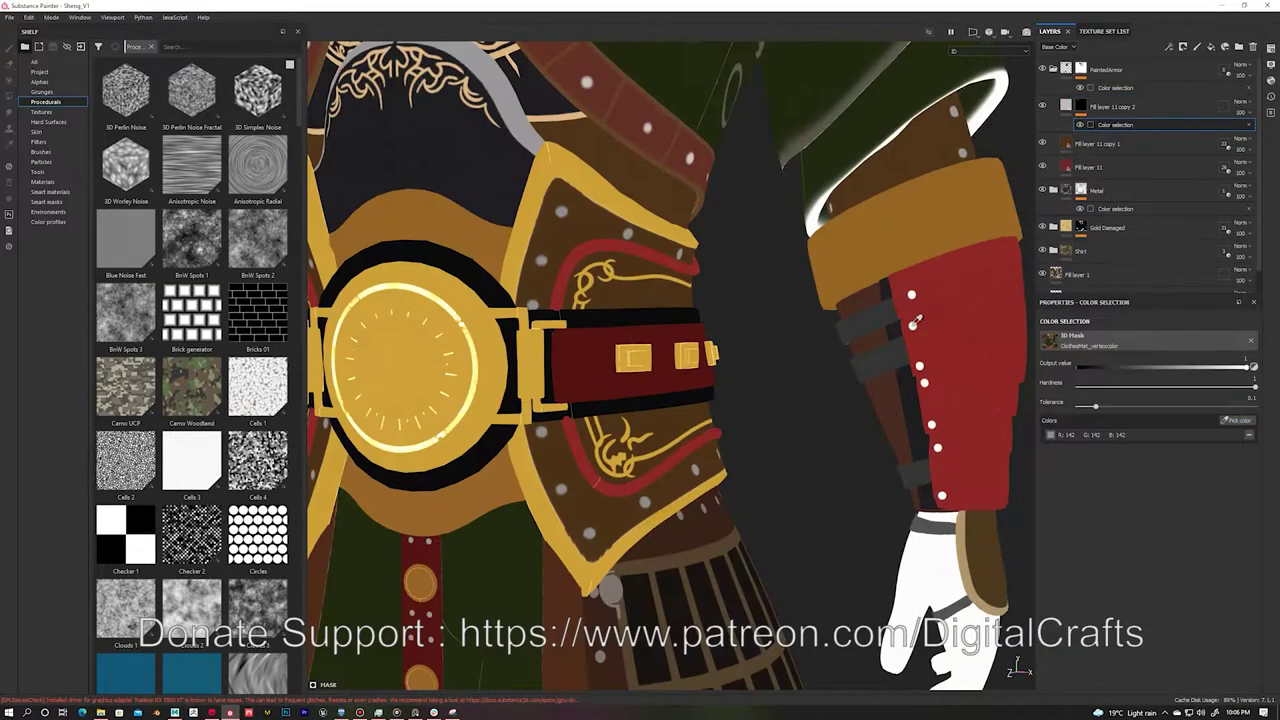
{"action": "left_click", "coordinate": [931, 423]}
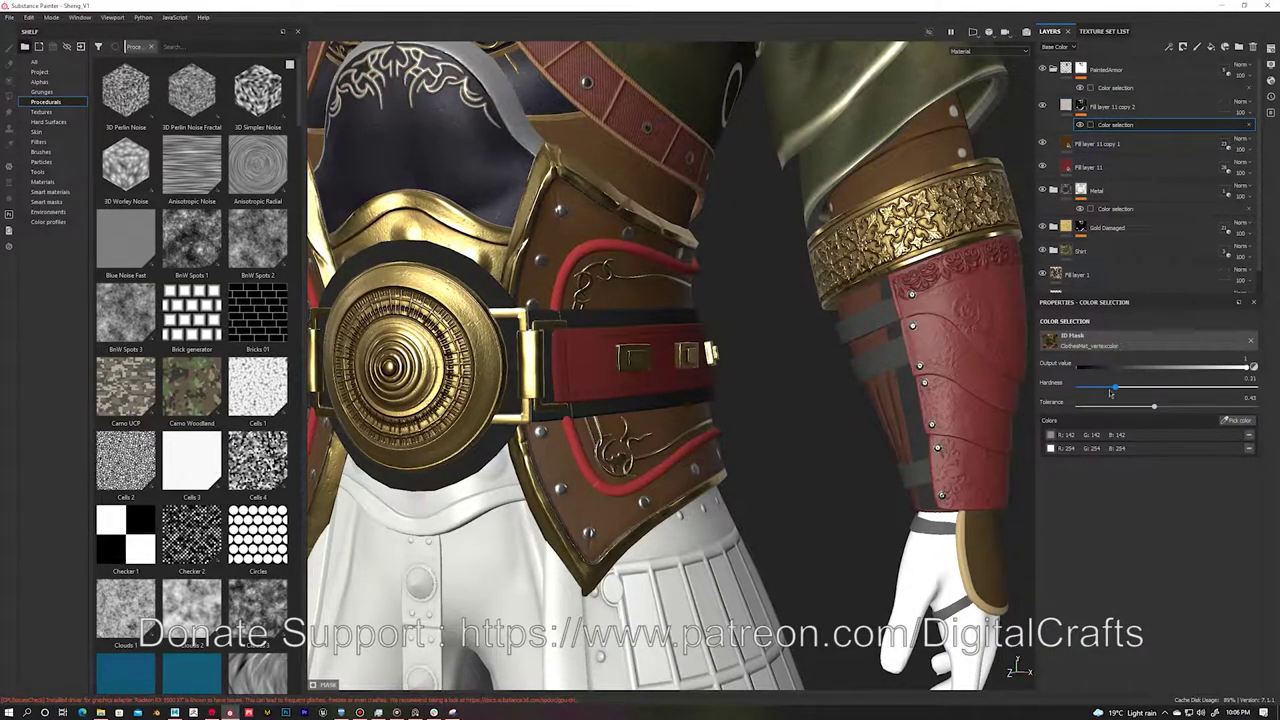
{"action": "scroll", "coordinate": [880, 357], "scroll_direction": "down", "scroll_amount": 3}
{"action": "scroll", "coordinate": [804, 345], "scroll_direction": "up", "scroll_amount": 4}
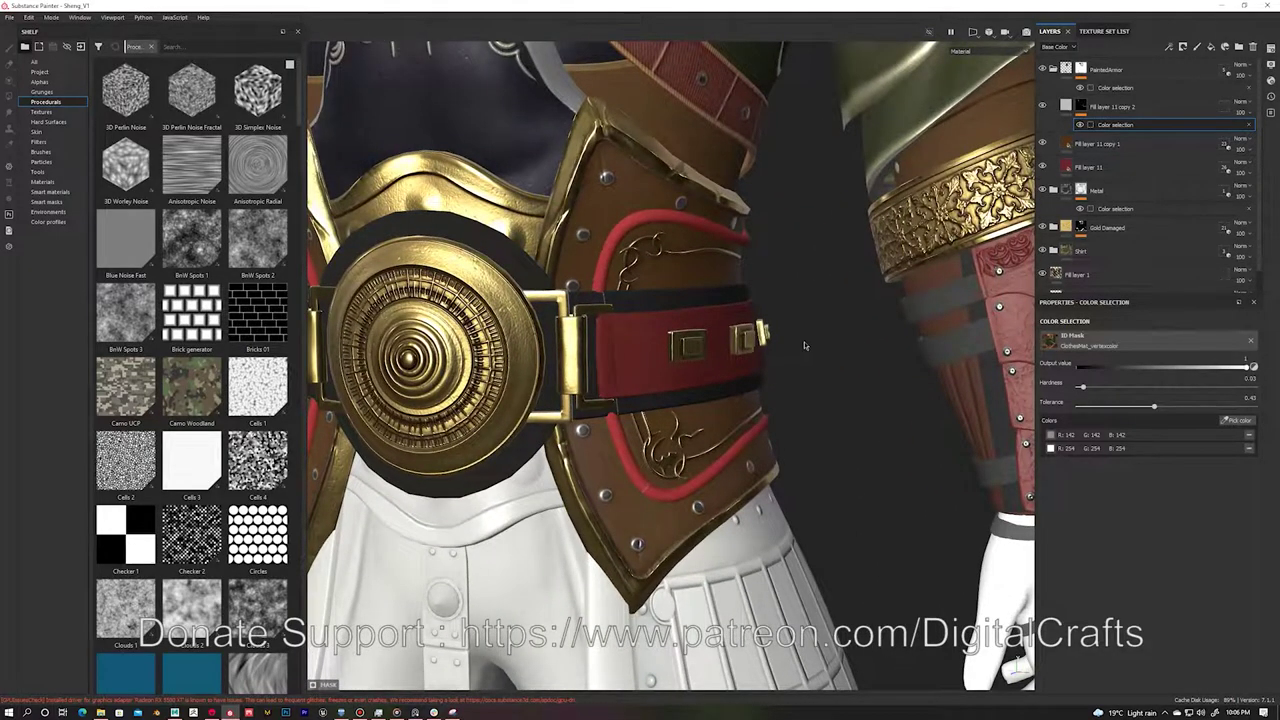
Step: Add a masked white fill layer (Fill layer 12) with BnW Spots 1 and BnW Spots 2 in its mask
{"action": "left_click", "coordinate": [1183, 47]}
{"action": "right_click", "coordinate": [1145, 104]}
{"action": "left_click", "coordinate": [1158, 480]}
{"action": "left_click_drag", "start_coordinate": [191, 240], "coordinate": [1060, 485]}
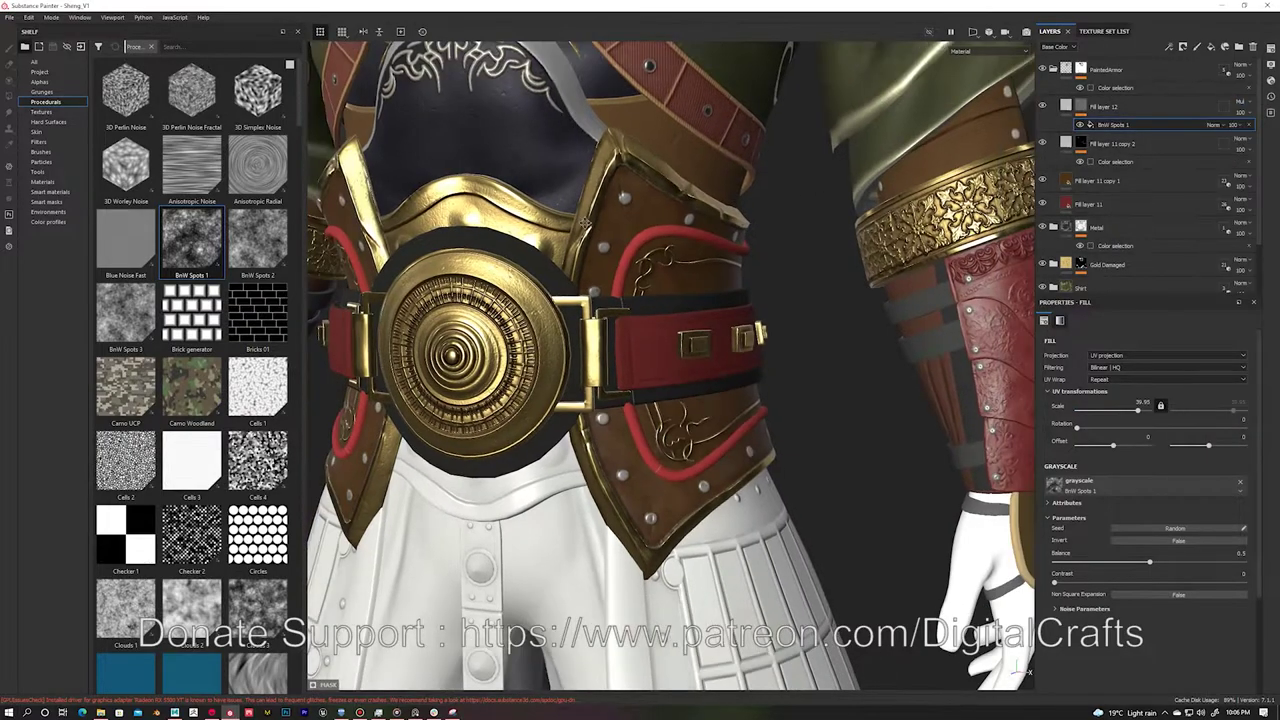
{"action": "left_click_drag", "start_coordinate": [585, 222], "coordinate": [700, 330], "text": "alt"}
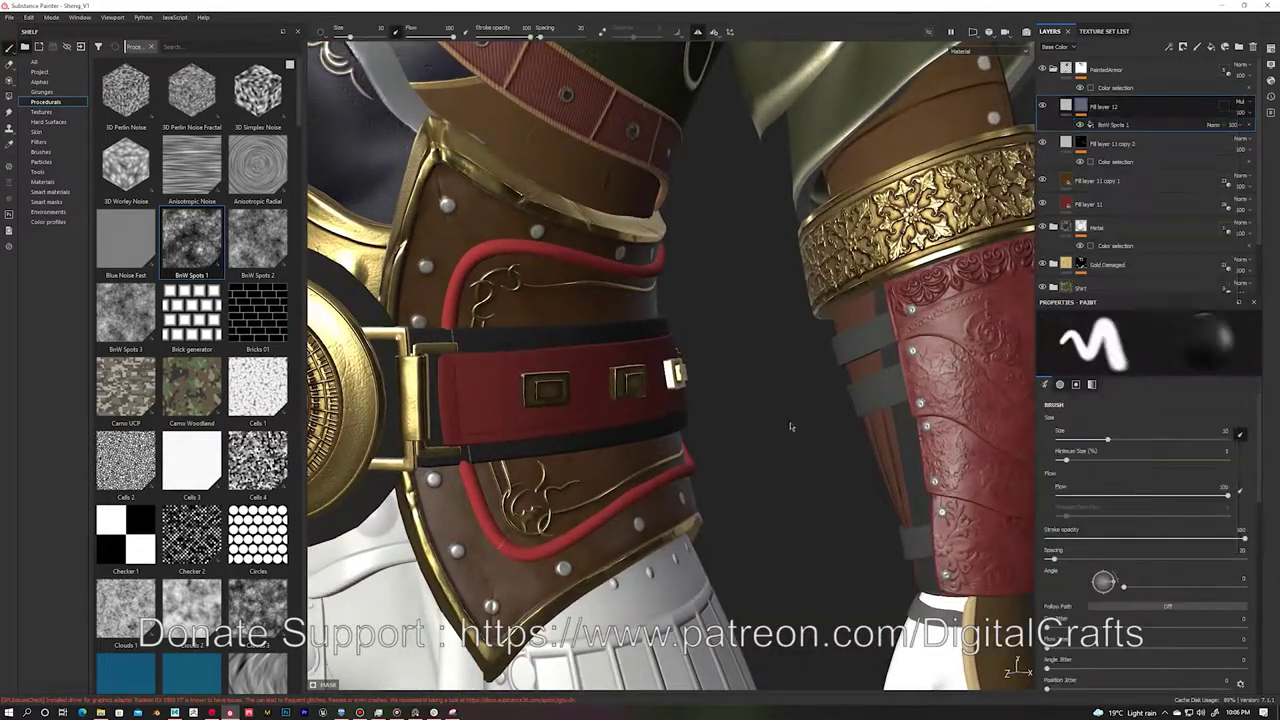
{"action": "left_click_drag", "start_coordinate": [257, 240], "coordinate": [1110, 124]}
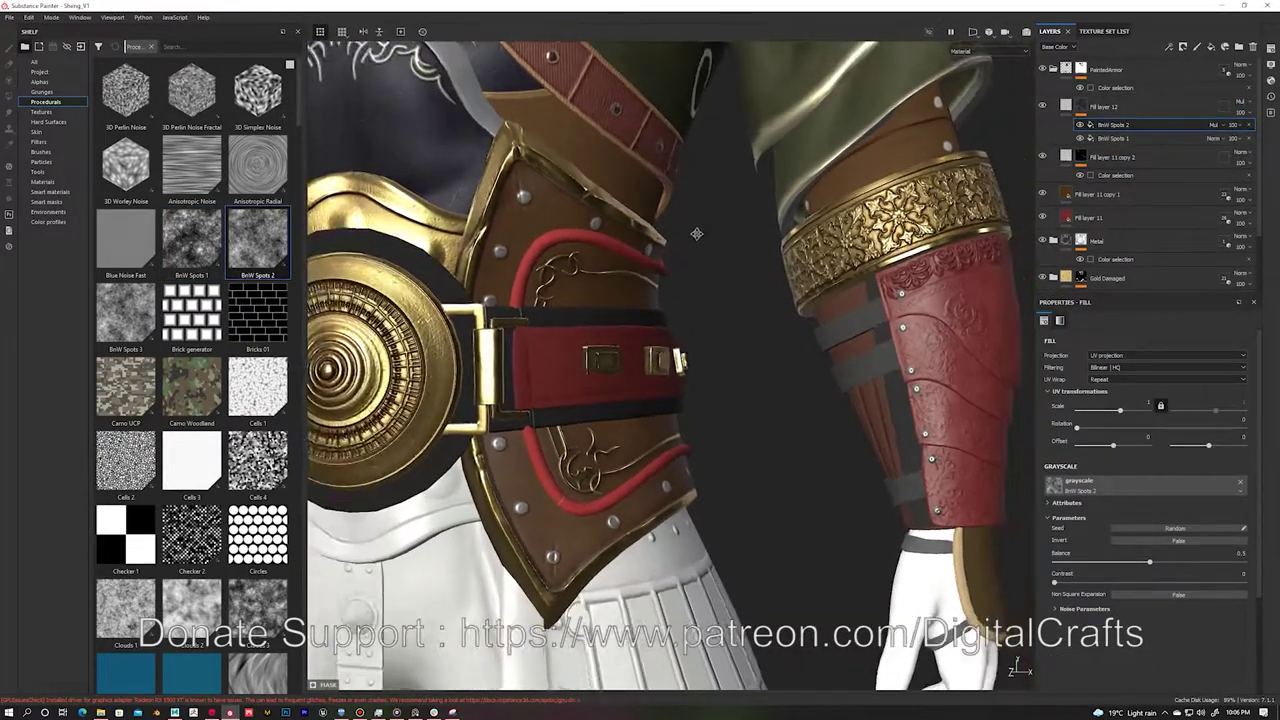
{"action": "left_click", "coordinate": [1103, 105]}
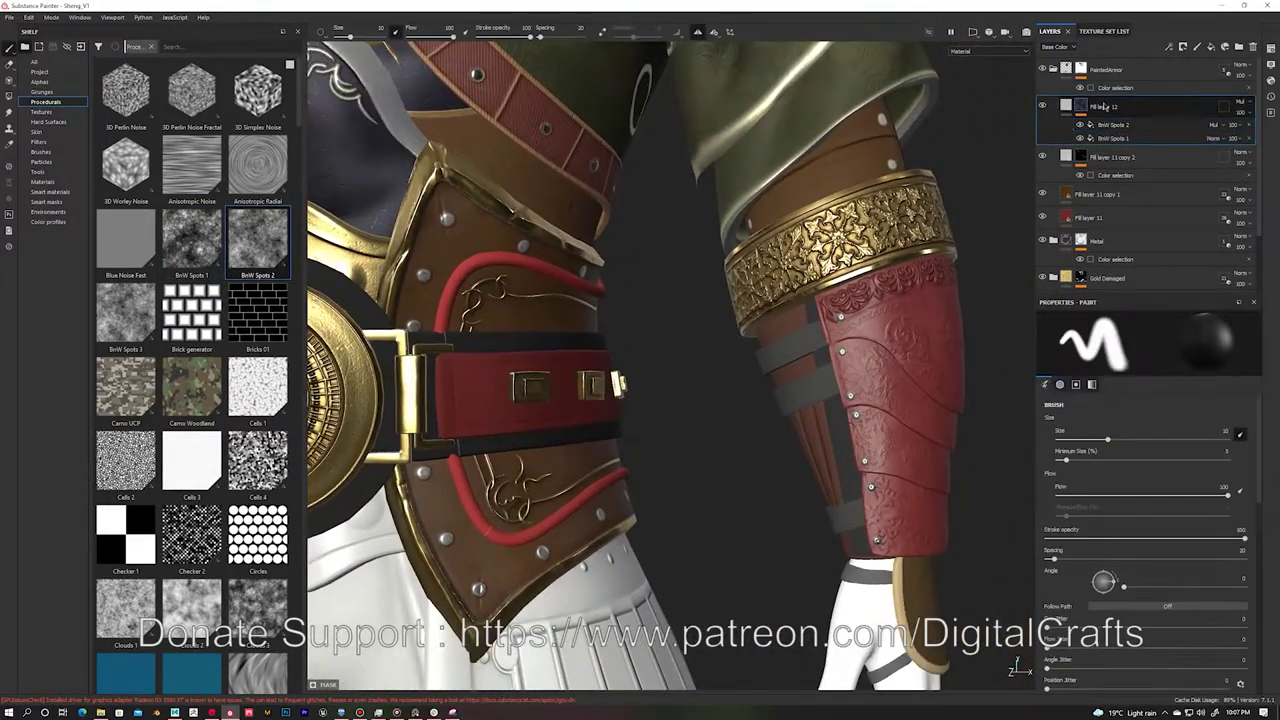
Step: Search the shelf for scratches and try Grunge Scratches and a blend change on the grey leather, then undo
{"action": "left_click", "coordinate": [151, 46]}
{"action": "left_click", "coordinate": [160, 46]}
{"action": "type", "text": "scratches"}
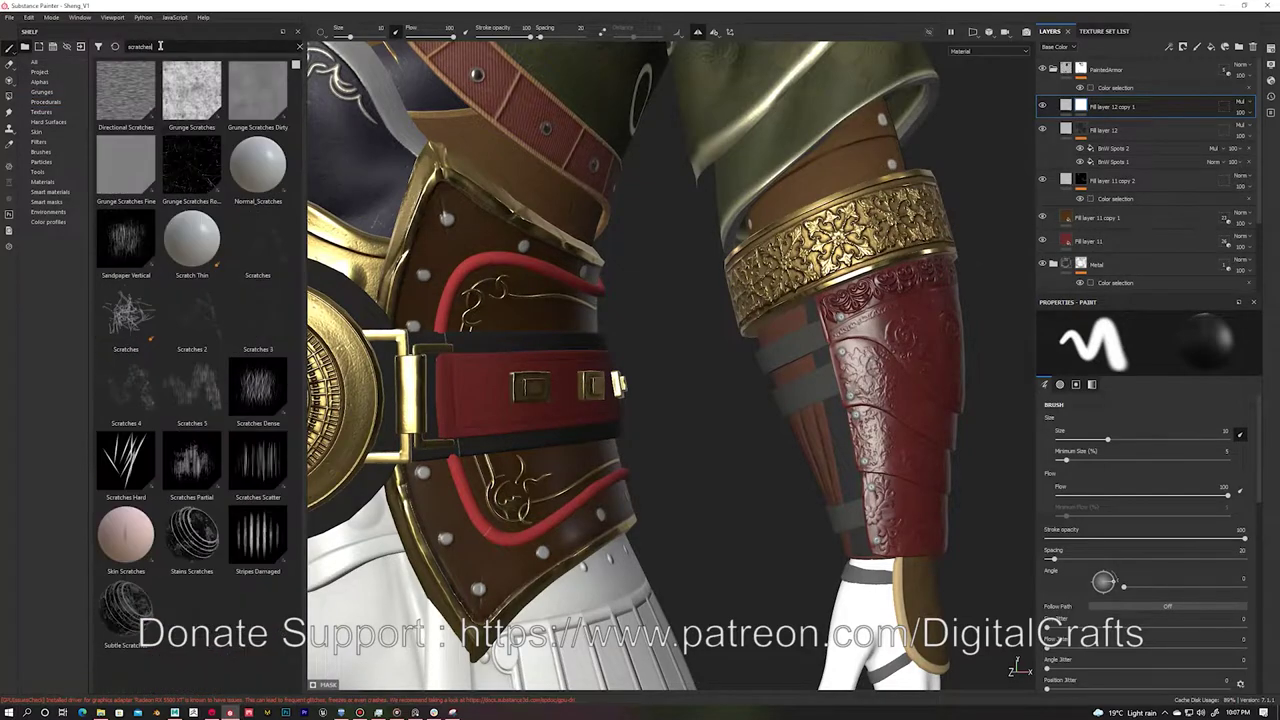
{"action": "left_click", "coordinate": [1090, 125]}
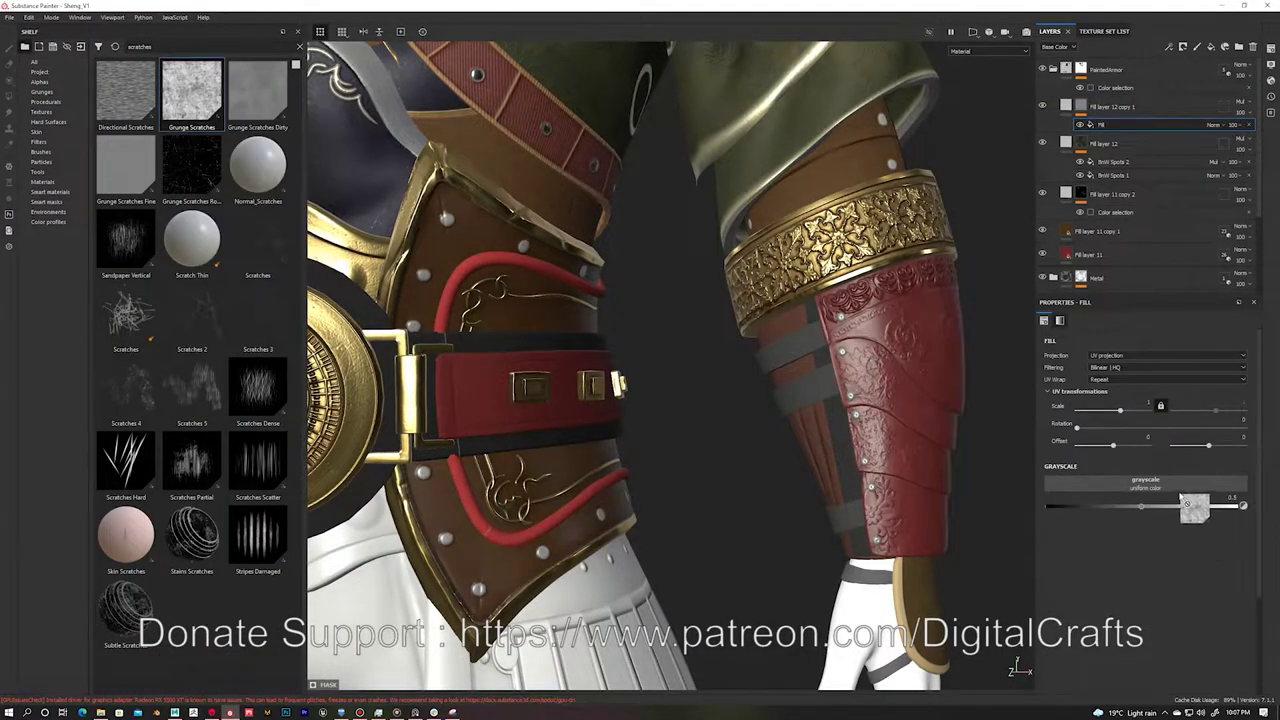
{"action": "left_click_drag", "start_coordinate": [1187, 503], "coordinate": [1180, 487]}
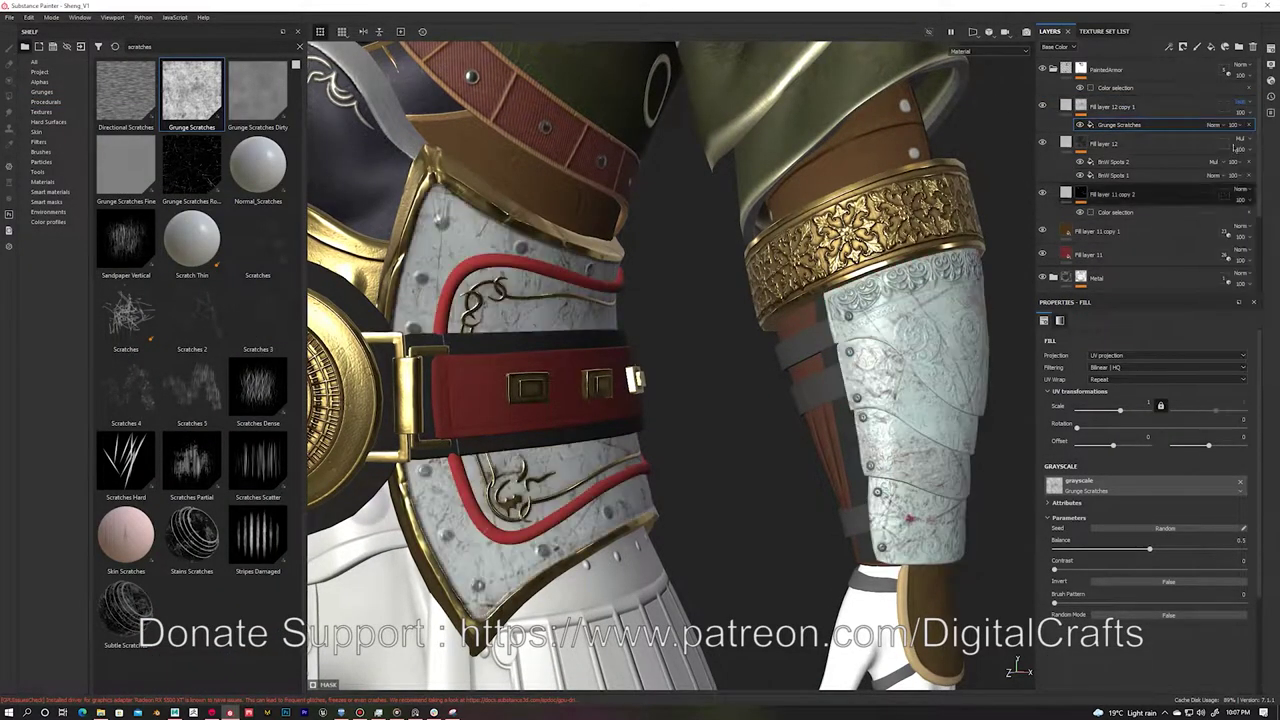
{"action": "left_click", "coordinate": [1238, 189]}
{"action": "left_click", "coordinate": [1228, 198]}
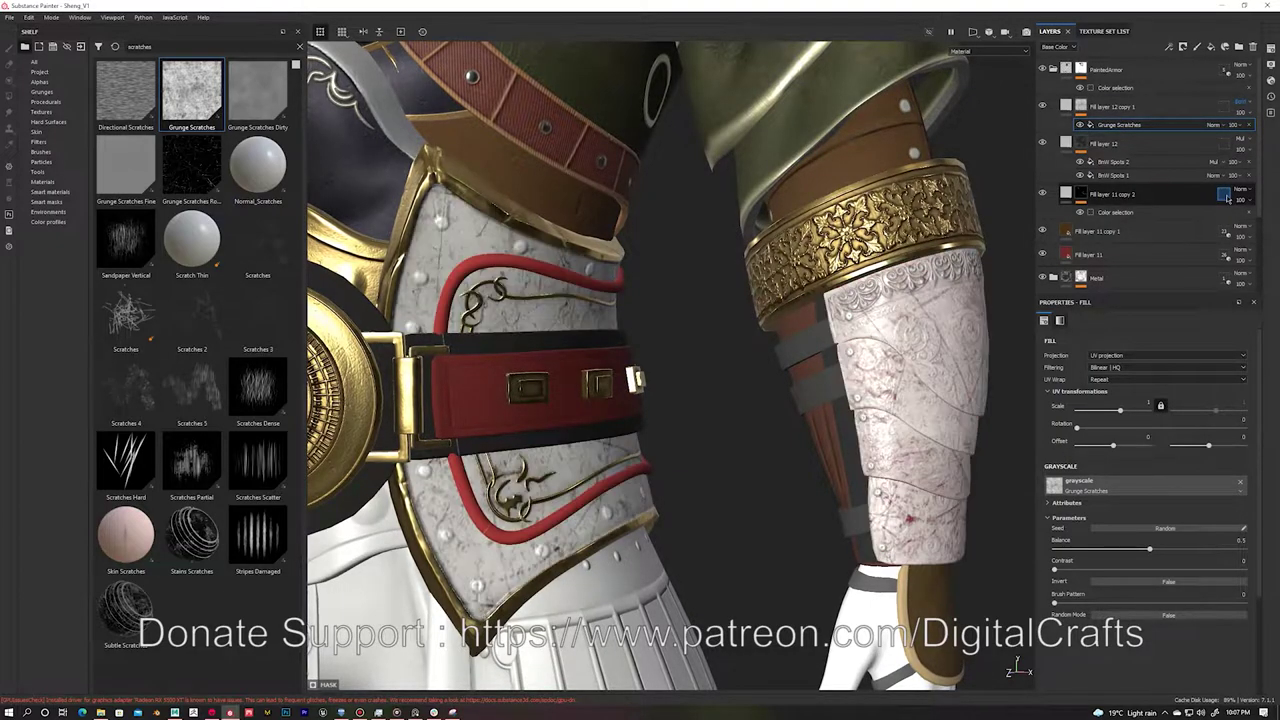
{"action": "key", "text": "ctrl+z"}
{"action": "key", "text": "ctrl+z"}
{"action": "key", "text": "ctrl+z"}
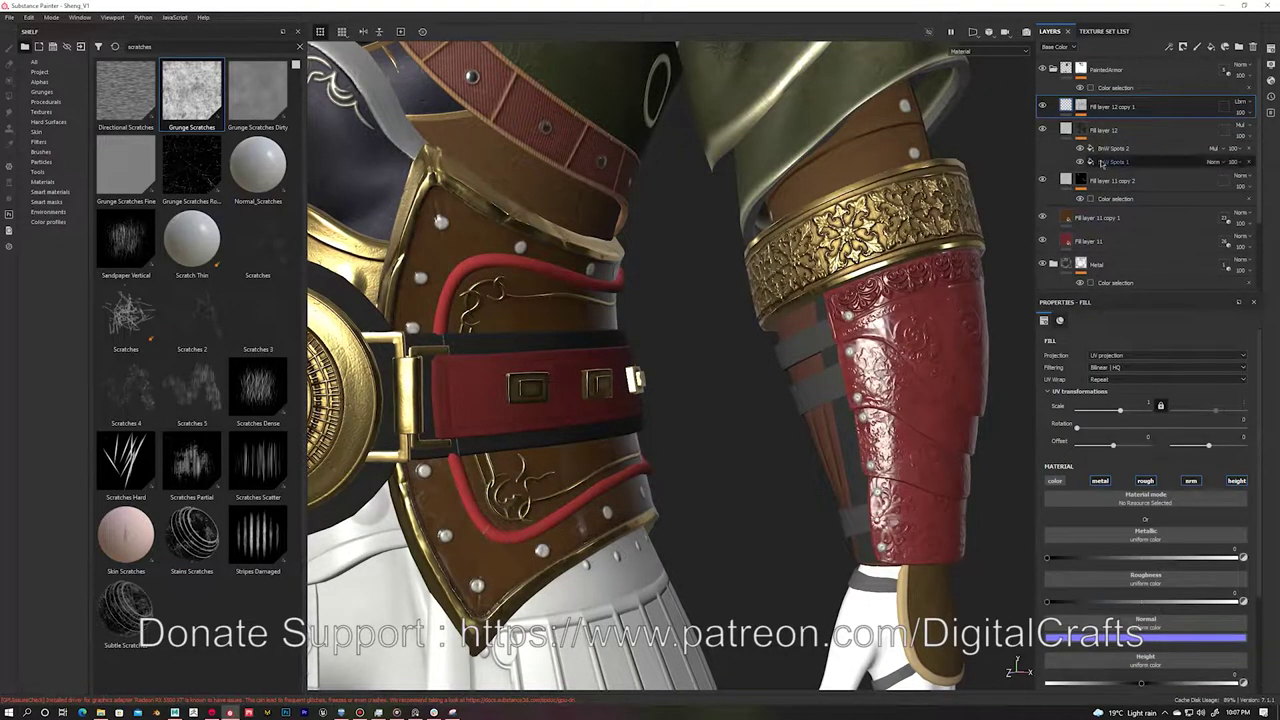
{"action": "left_click", "coordinate": [1106, 217]}
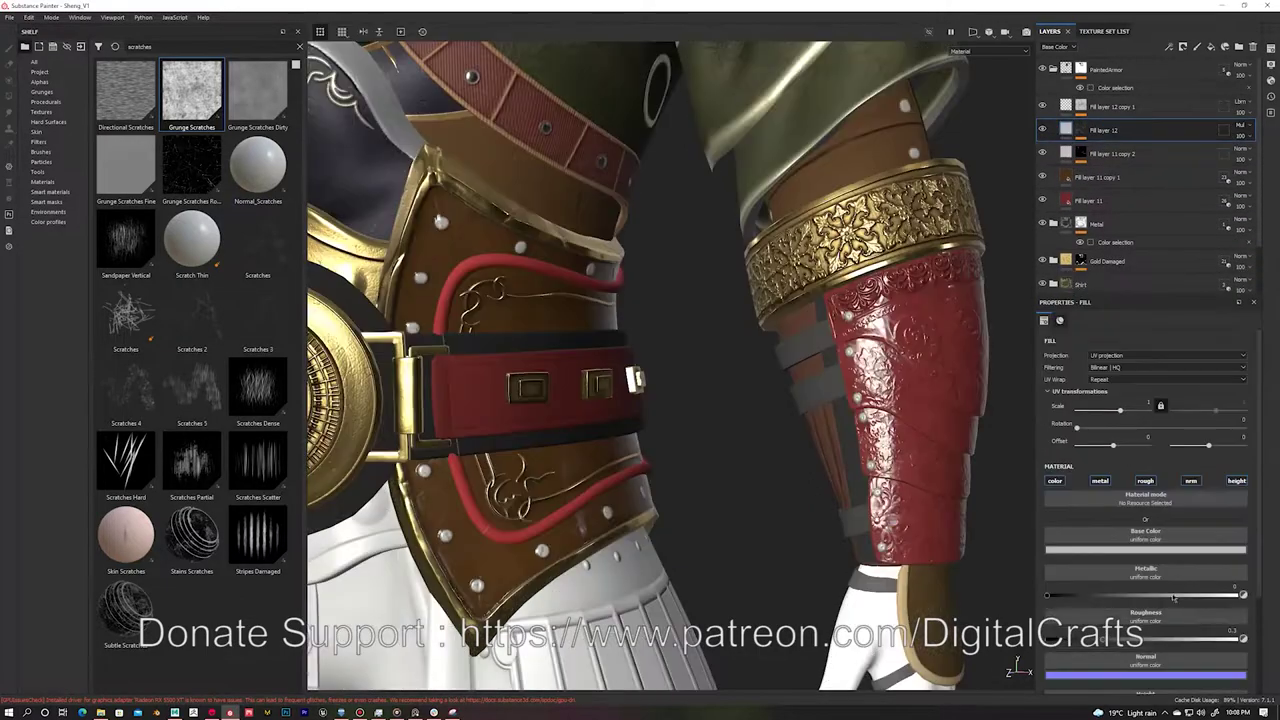
{"action": "key", "text": "ctrl+z"}
Step: Mask Fill layer 12 copy 1 with Grunge Scratches Fine (balance 0.12), Levels and rescaled Grunge Scratches Rough
{"action": "left_click_drag", "start_coordinate": [1084, 103], "coordinate": [1085, 105]}
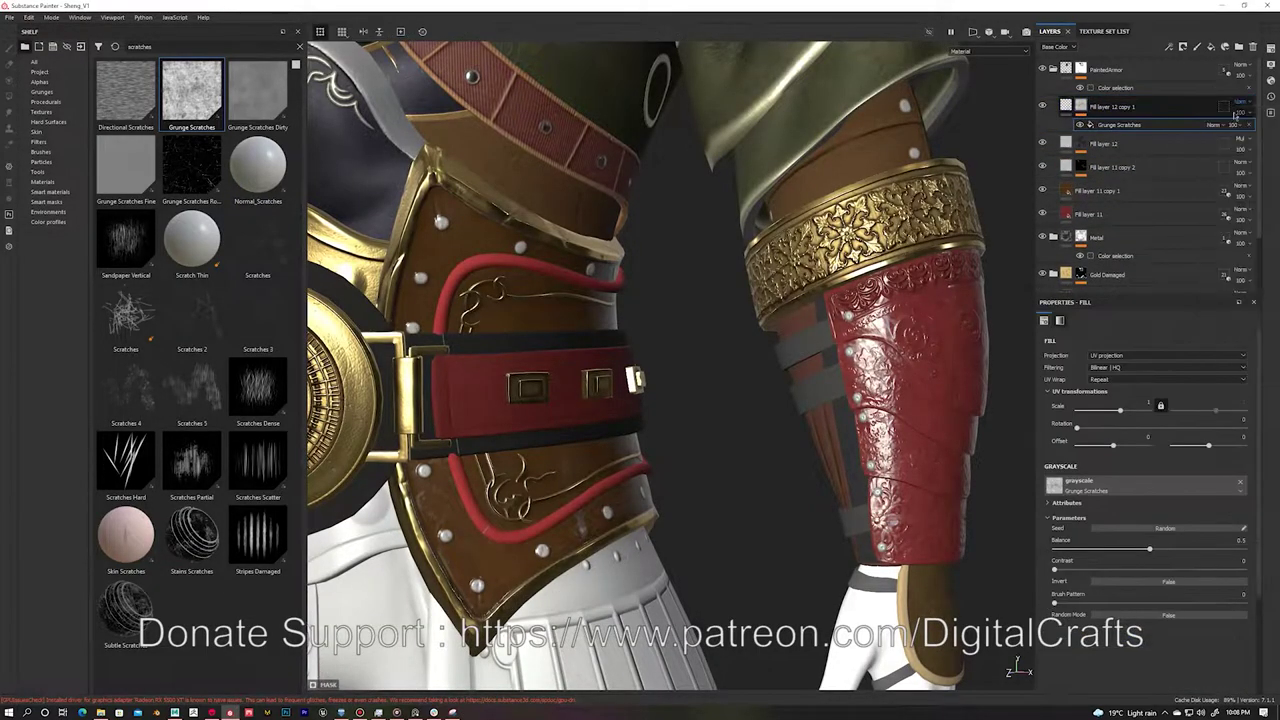
{"action": "left_click_drag", "start_coordinate": [1150, 549], "coordinate": [1083, 552]}
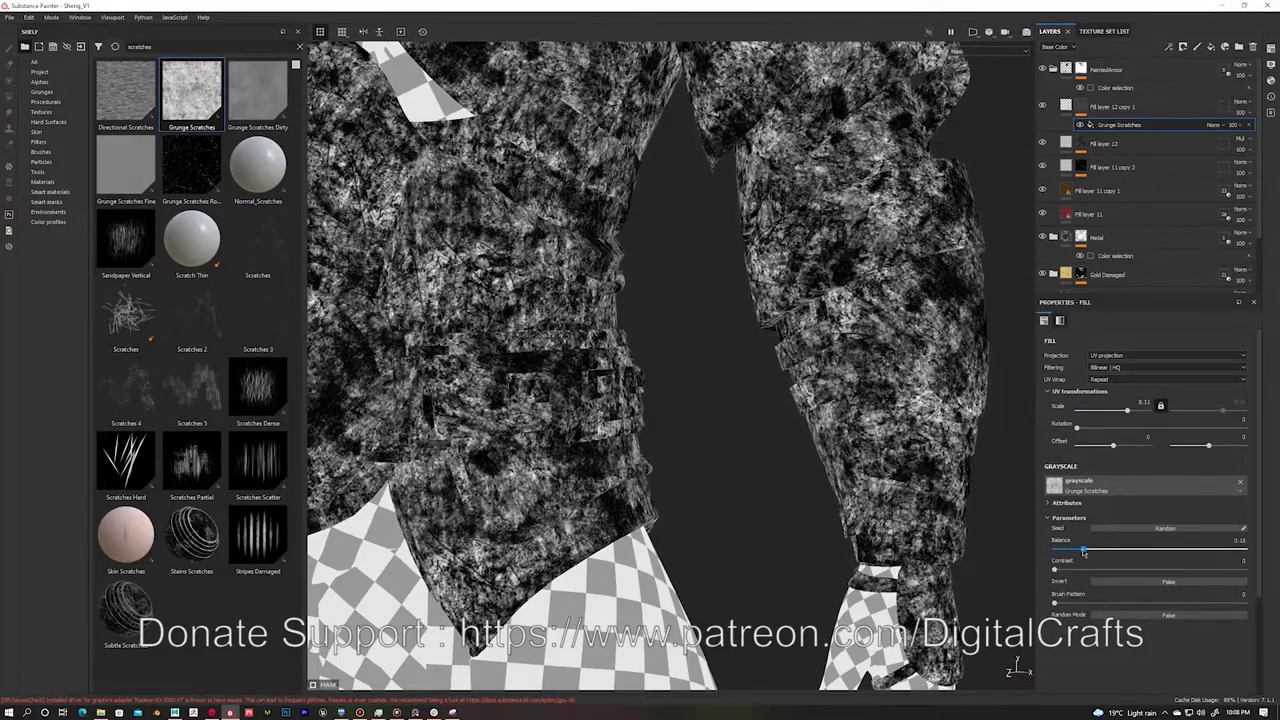
{"action": "left_click_drag", "start_coordinate": [142, 177], "coordinate": [1054, 486]}
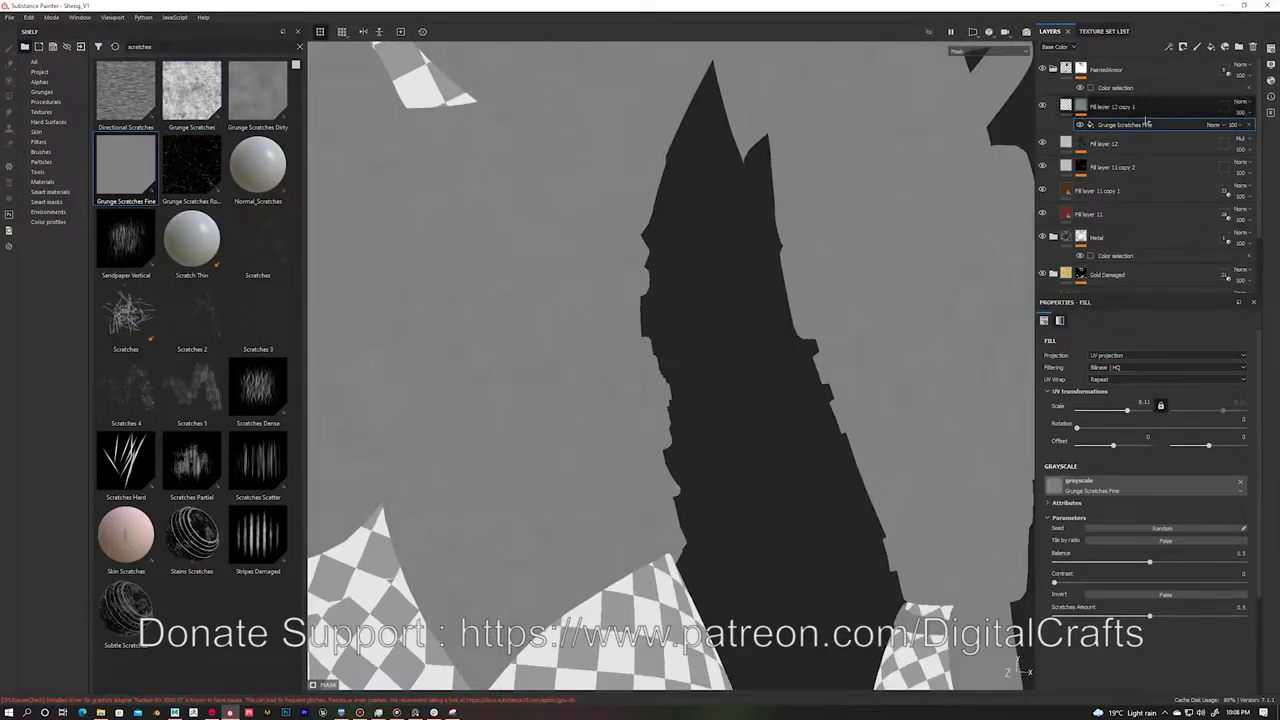
{"action": "left_click_drag", "start_coordinate": [1128, 343], "coordinate": [1148, 342]}
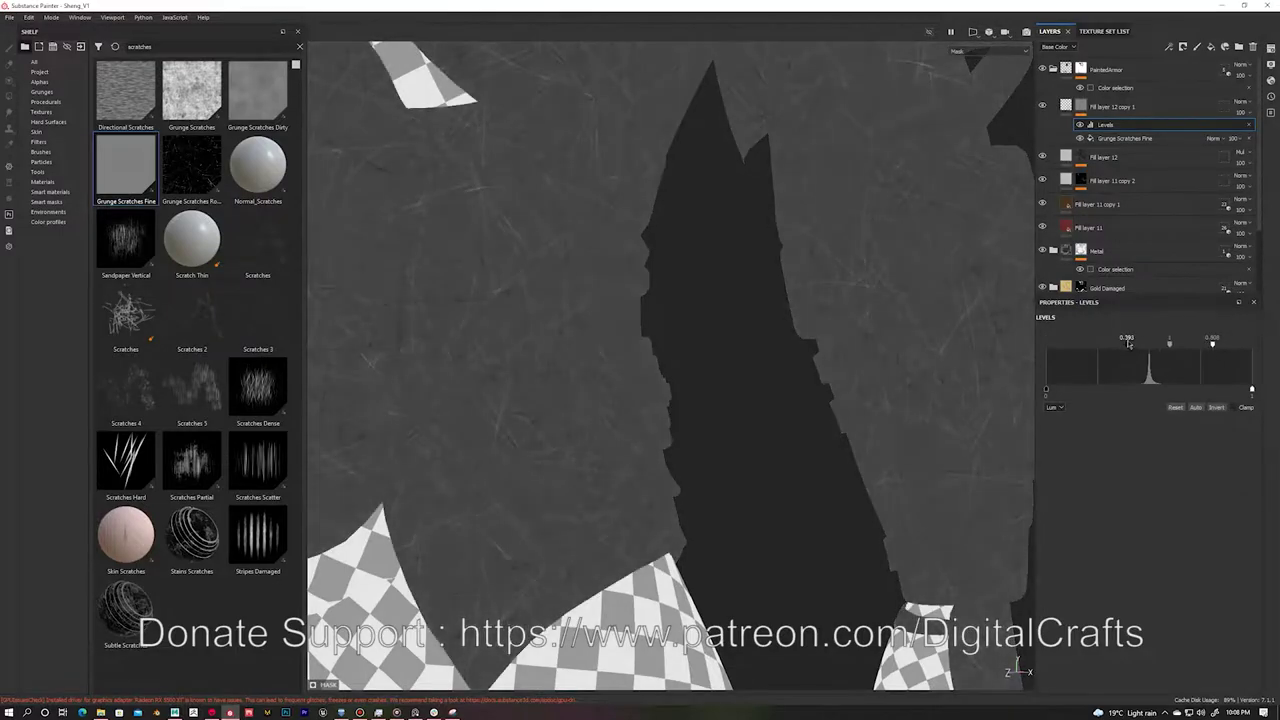
{"action": "left_click", "coordinate": [1120, 138]}
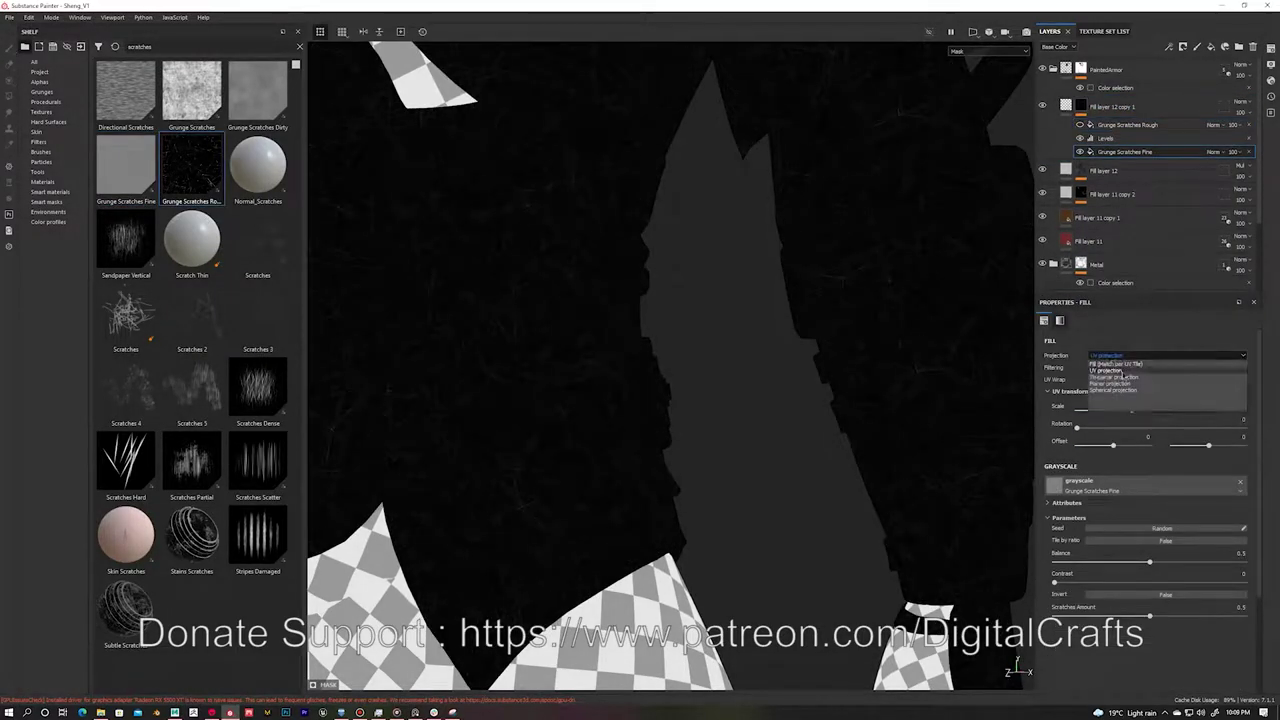
{"action": "left_click", "coordinate": [1106, 138]}
{"action": "left_click", "coordinate": [1127, 124]}
{"action": "left_click_drag", "start_coordinate": [1140, 427], "coordinate": [1094, 440]}
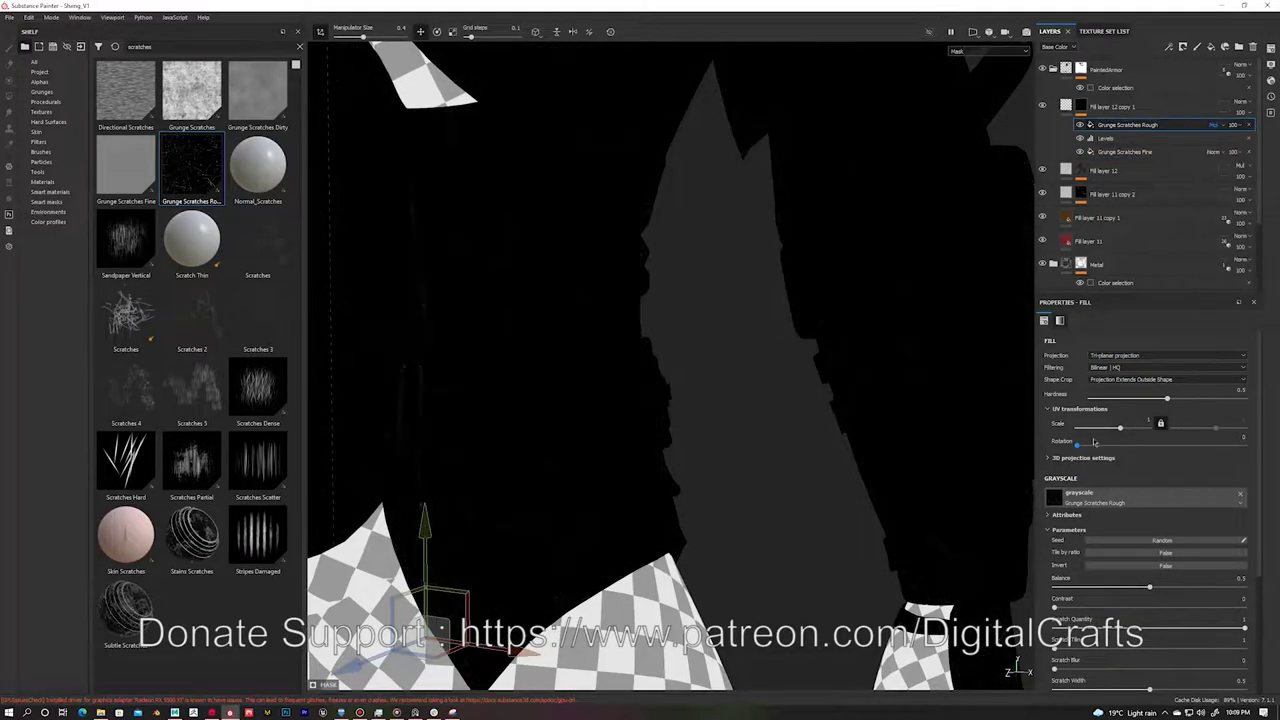
Step: Set the rough scratches to Screen blending and add BnW Spots 1 to the scratch mask
{"action": "left_click", "coordinate": [1212, 140]}
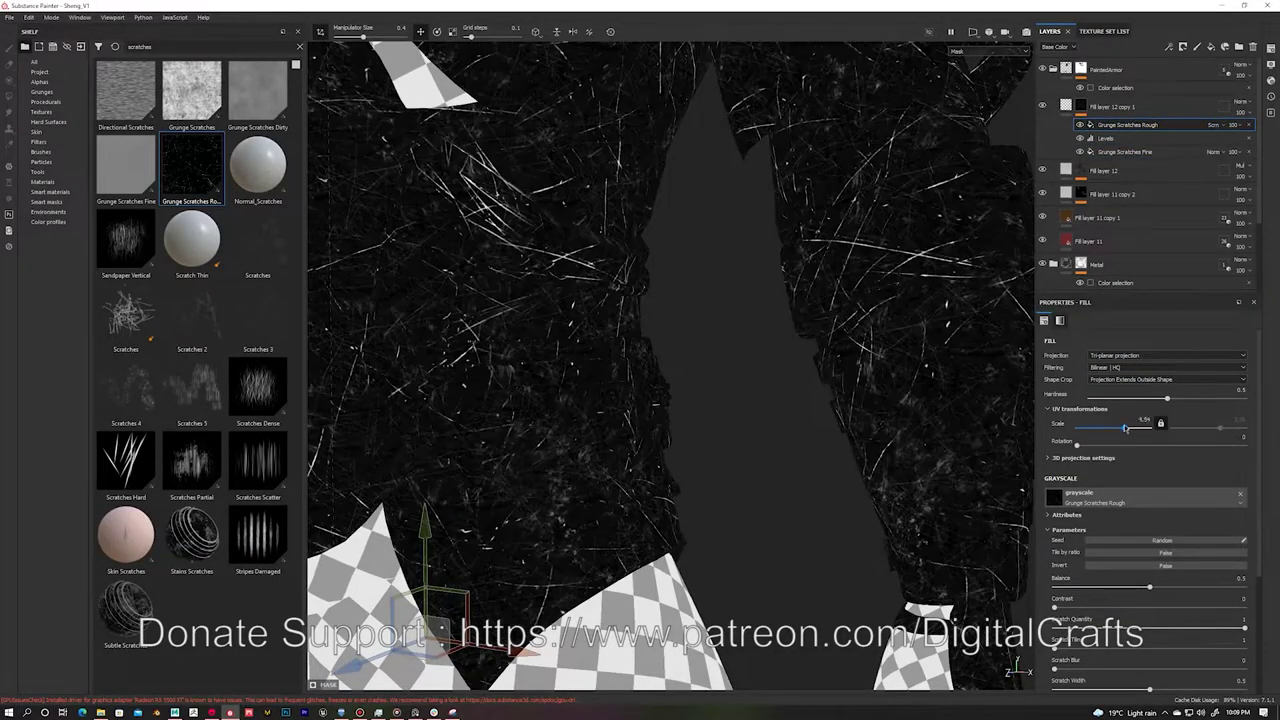
{"action": "left_click", "coordinate": [1080, 105]}
{"action": "key", "text": "1"}
{"action": "left_click", "coordinate": [45, 101]}
{"action": "left_click_drag", "start_coordinate": [191, 237], "coordinate": [1127, 124]}
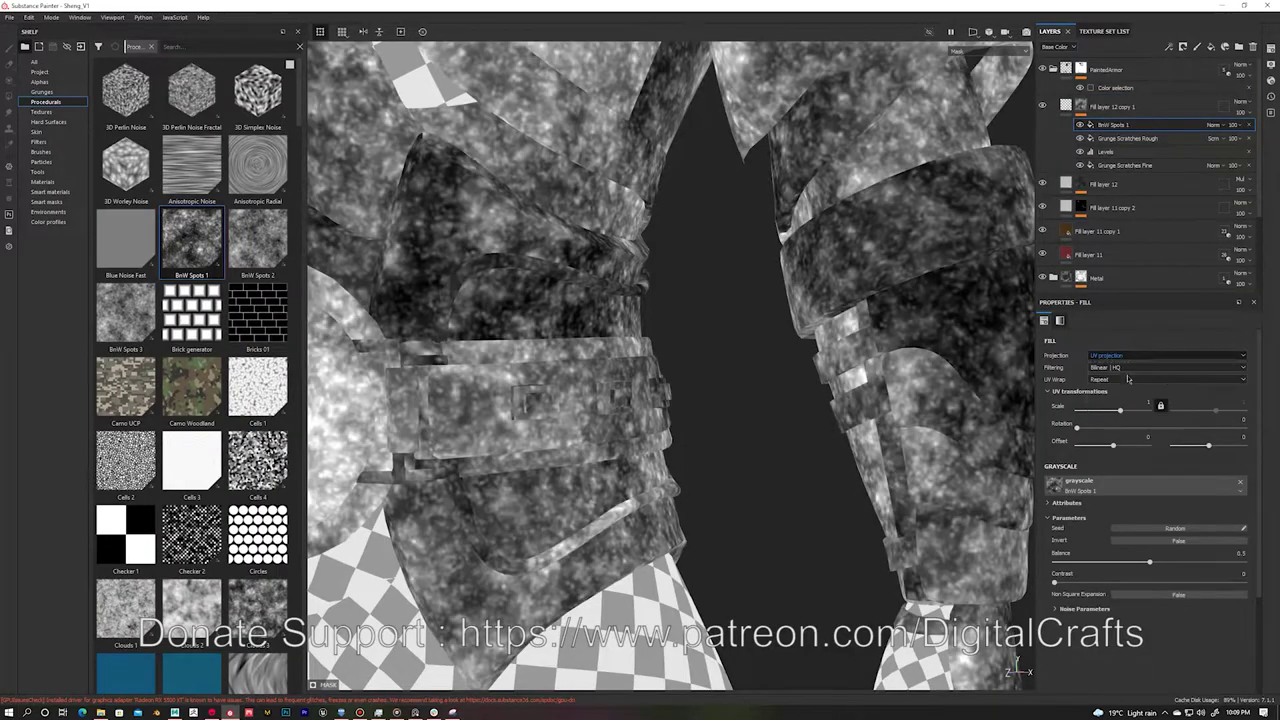
{"action": "left_click", "coordinate": [1046, 108]}
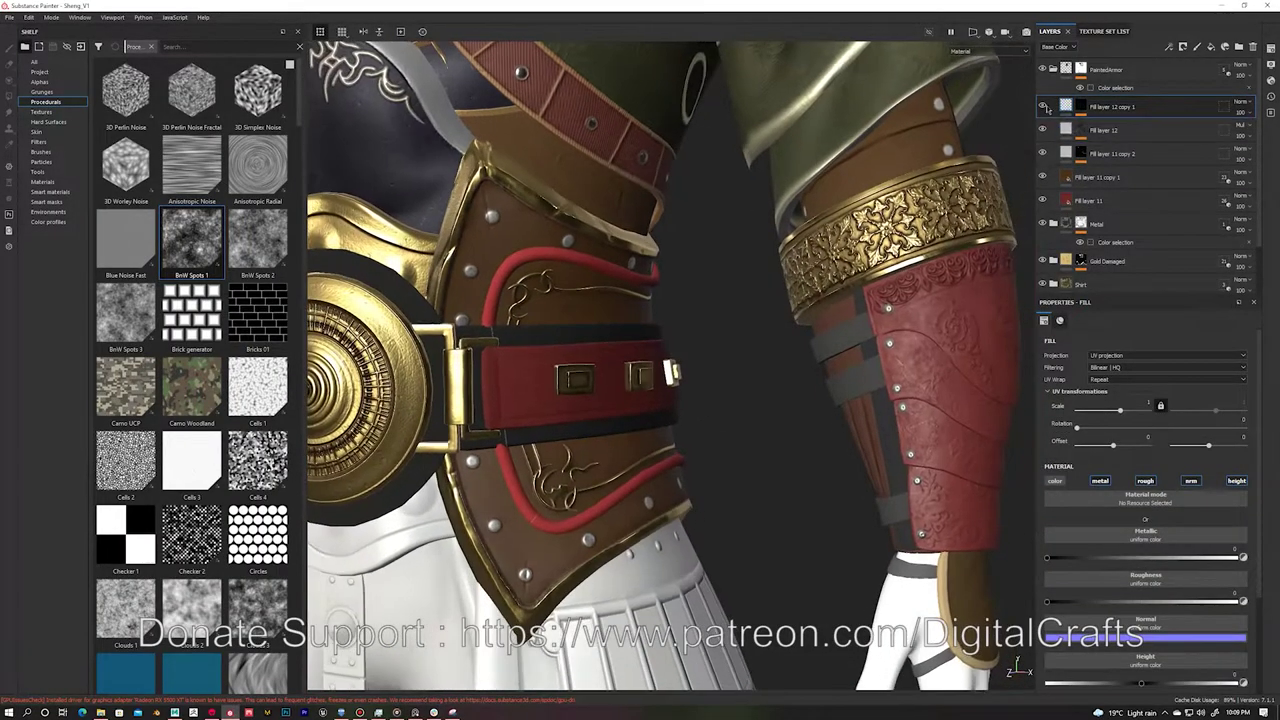
{"action": "left_click_drag", "start_coordinate": [670, 360], "coordinate": [600, 360], "text": "alt"}
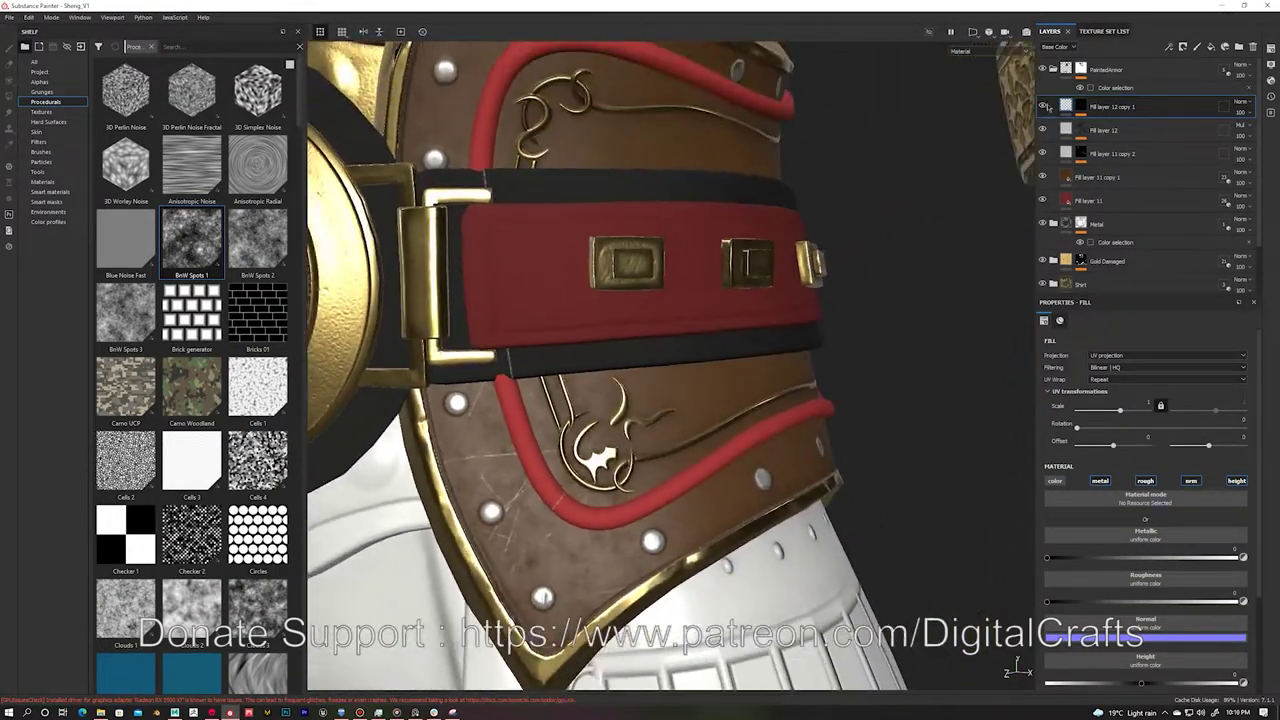
{"action": "key", "text": "ctrl+d"}
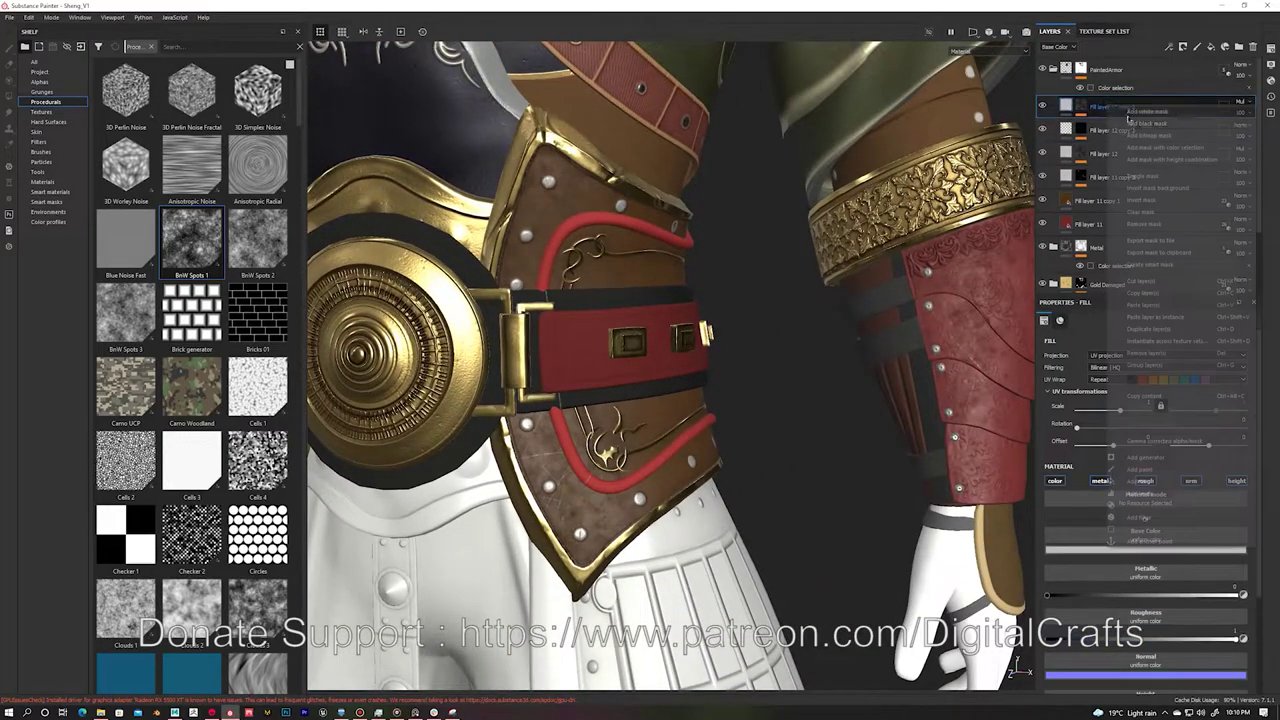
Step: Give the new fill layer an Ambient Occlusion generator with balance 0.37
{"action": "left_click", "coordinate": [1150, 343]}
{"action": "left_click", "coordinate": [1074, 108], "text": "alt"}
{"action": "left_click", "coordinate": [1044, 113]}
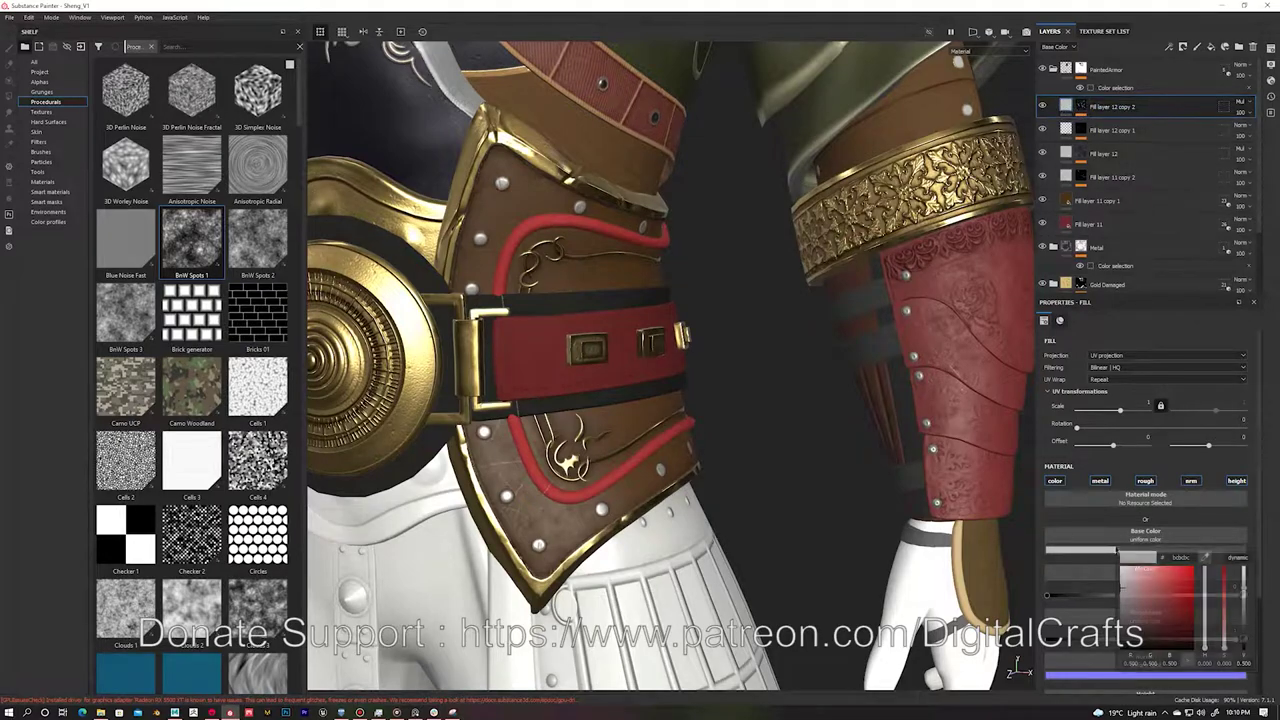
{"action": "left_click", "coordinate": [1080, 106], "text": "alt"}
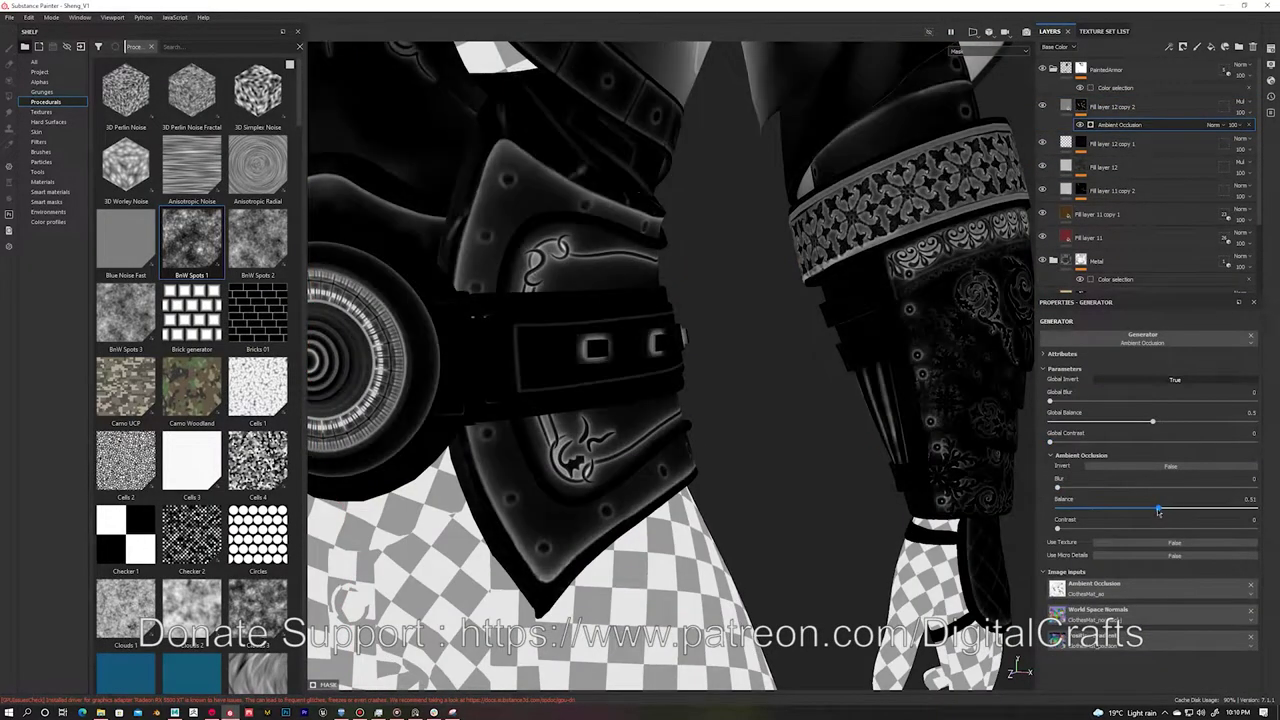
{"action": "left_click", "coordinate": [1130, 508]}
{"action": "key", "text": "m"}
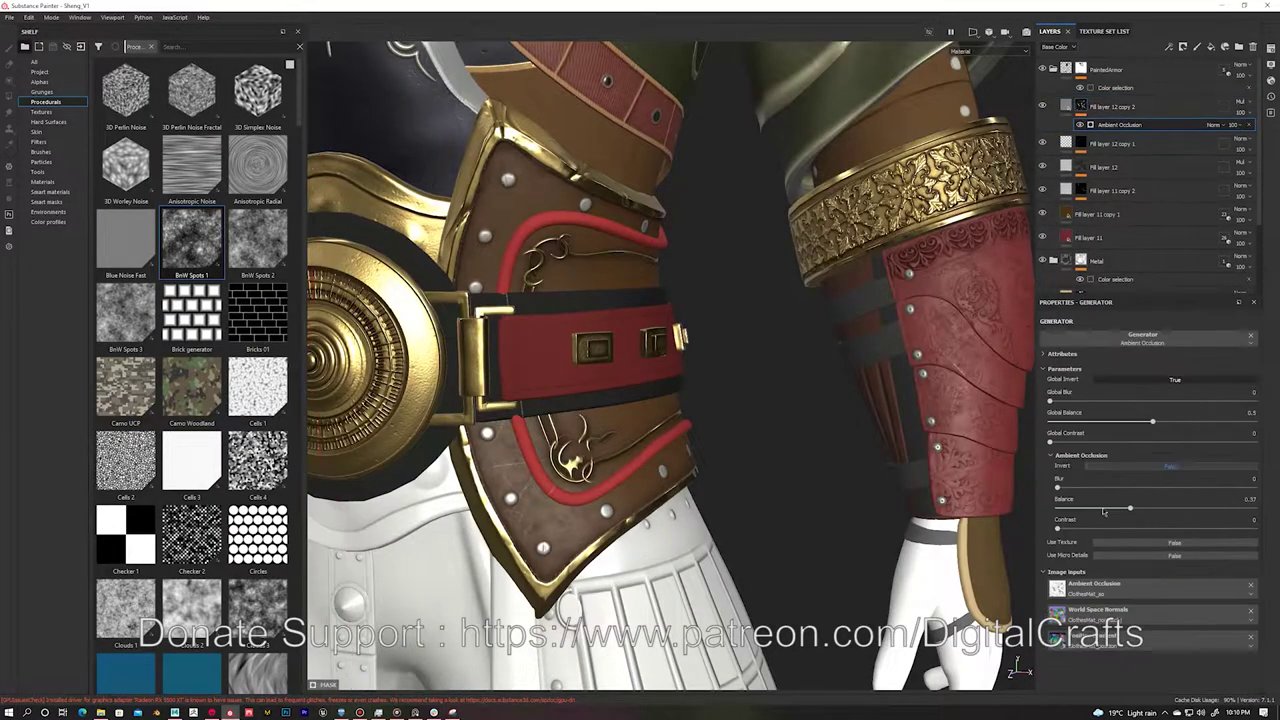
{"action": "left_click_drag", "start_coordinate": [931, 420], "coordinate": [905, 405], "text": "alt"}
Step: Add a tri-planar fill effect to the layer's mask and change the layer's blend mode
{"action": "right_click", "coordinate": [1110, 106]}
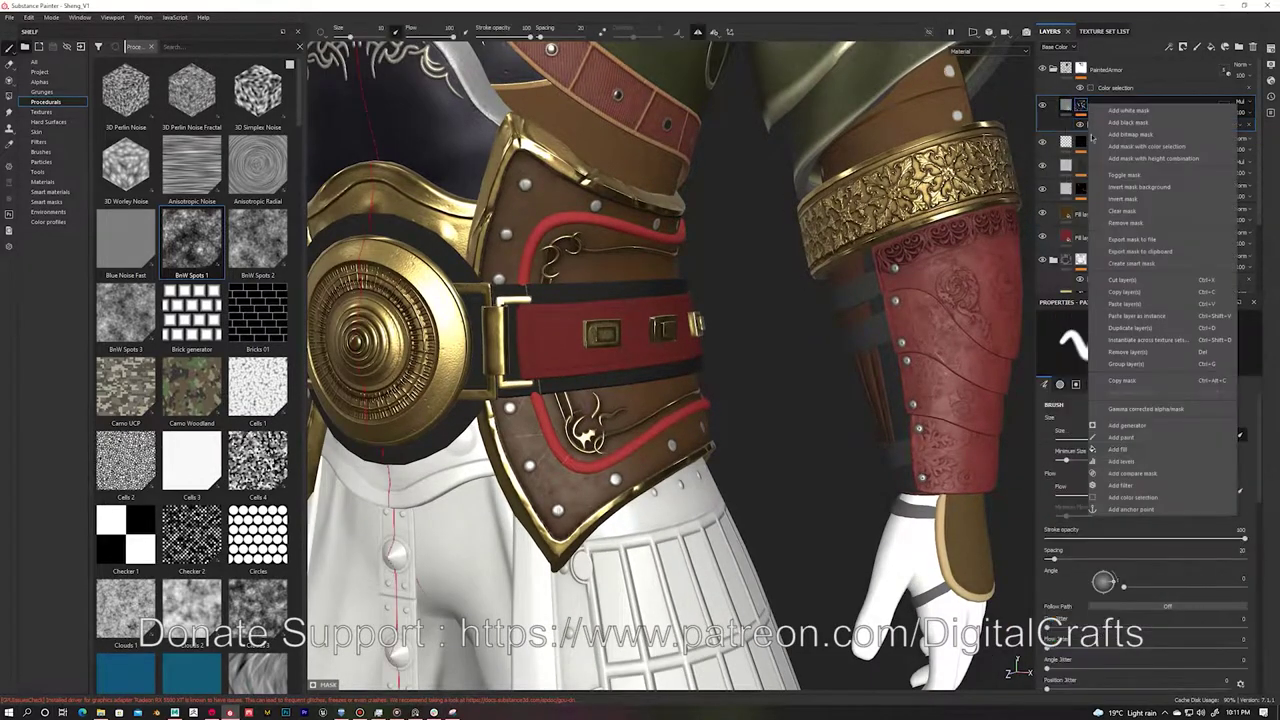
{"action": "left_click", "coordinate": [1100, 150]}
{"action": "left_click", "coordinate": [1112, 355]}
{"action": "left_click", "coordinate": [1112, 368]}
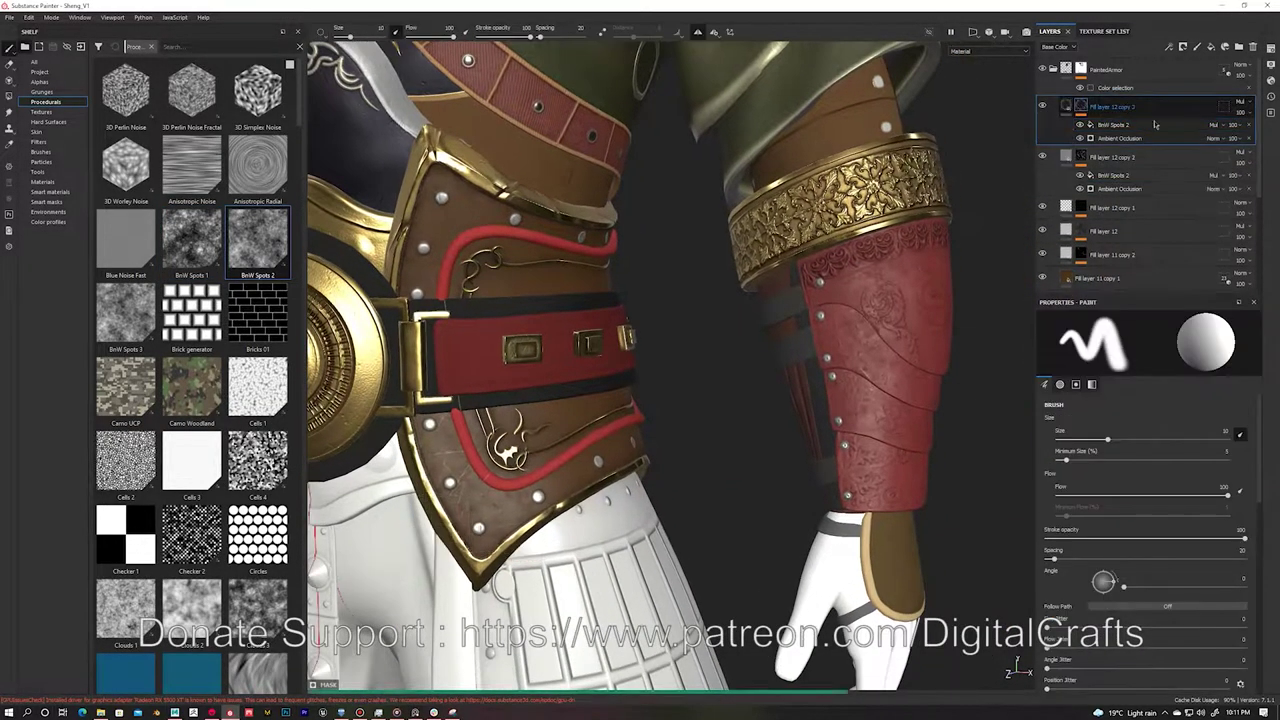
{"action": "left_click", "coordinate": [1093, 549]}
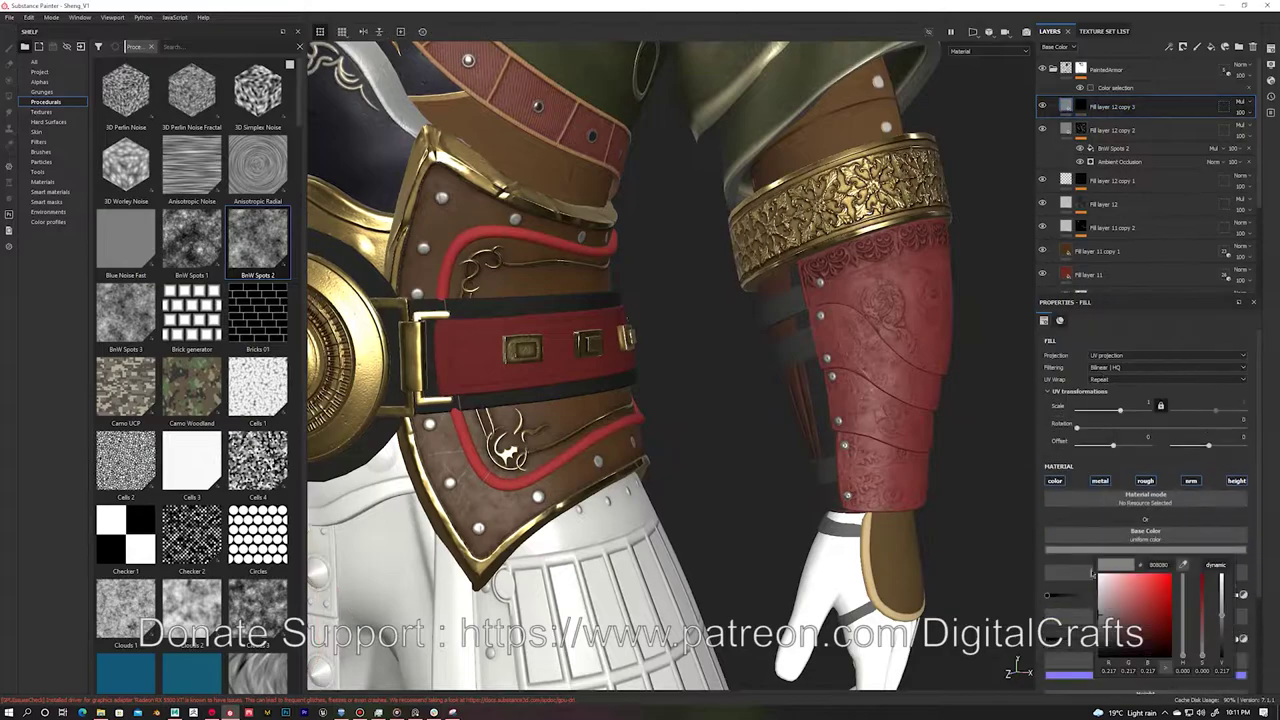
{"action": "left_click", "coordinate": [1240, 102]}
{"action": "left_click", "coordinate": [1224, 316]}
Step: Add a Curvature generator mask with global invert off and lowered Sharp, Medium and Soft values
{"action": "right_click", "coordinate": [1086, 104]}
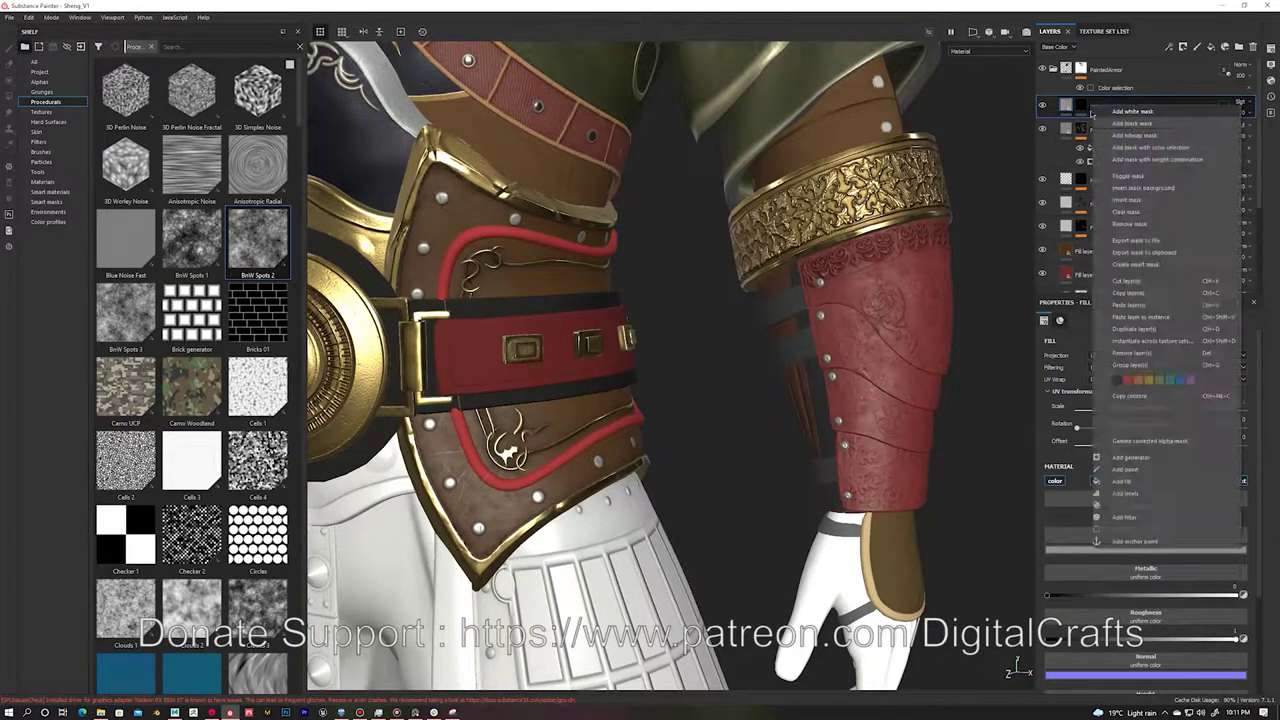
{"action": "left_click", "coordinate": [1140, 370]}
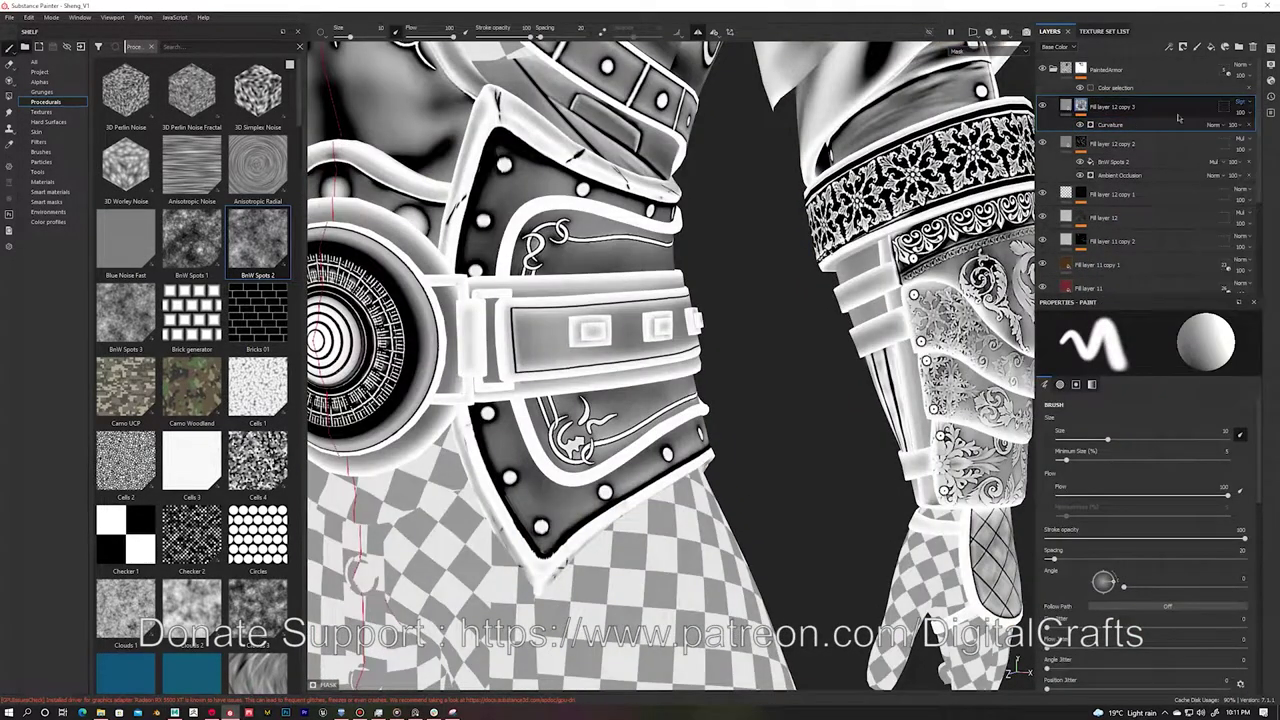
{"action": "left_click", "coordinate": [1178, 110]}
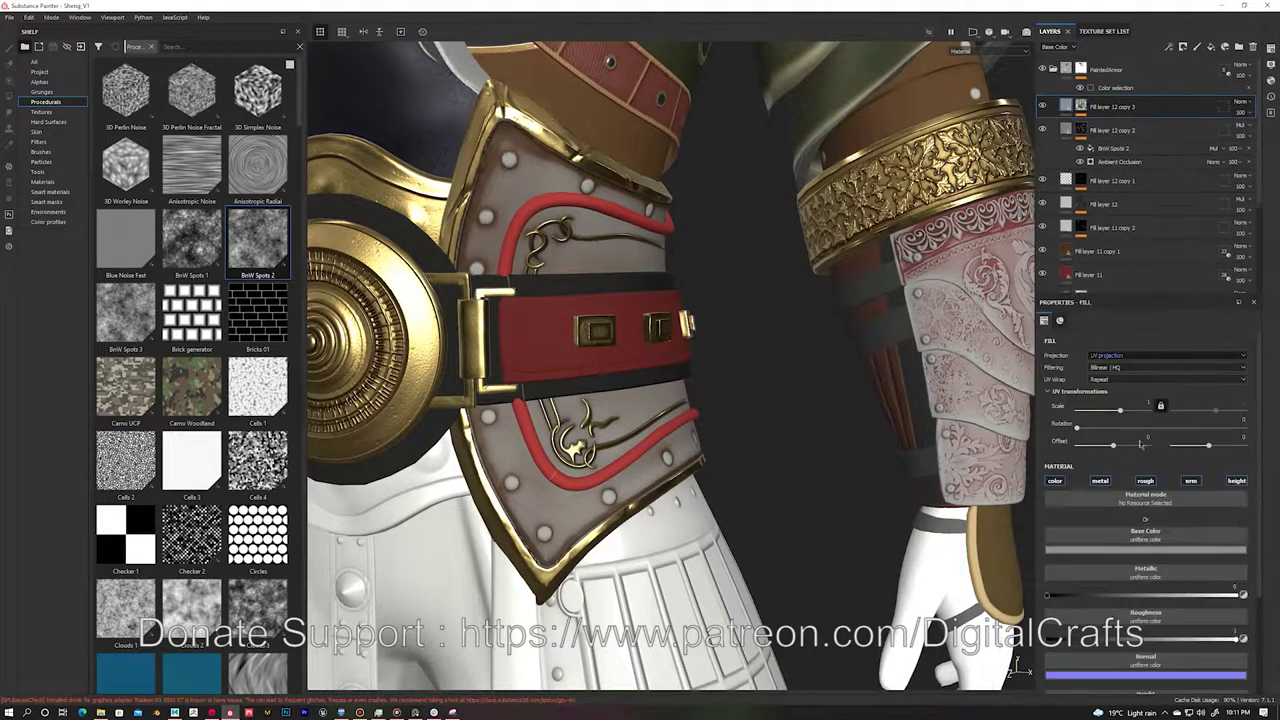
{"action": "left_click", "coordinate": [1090, 105]}
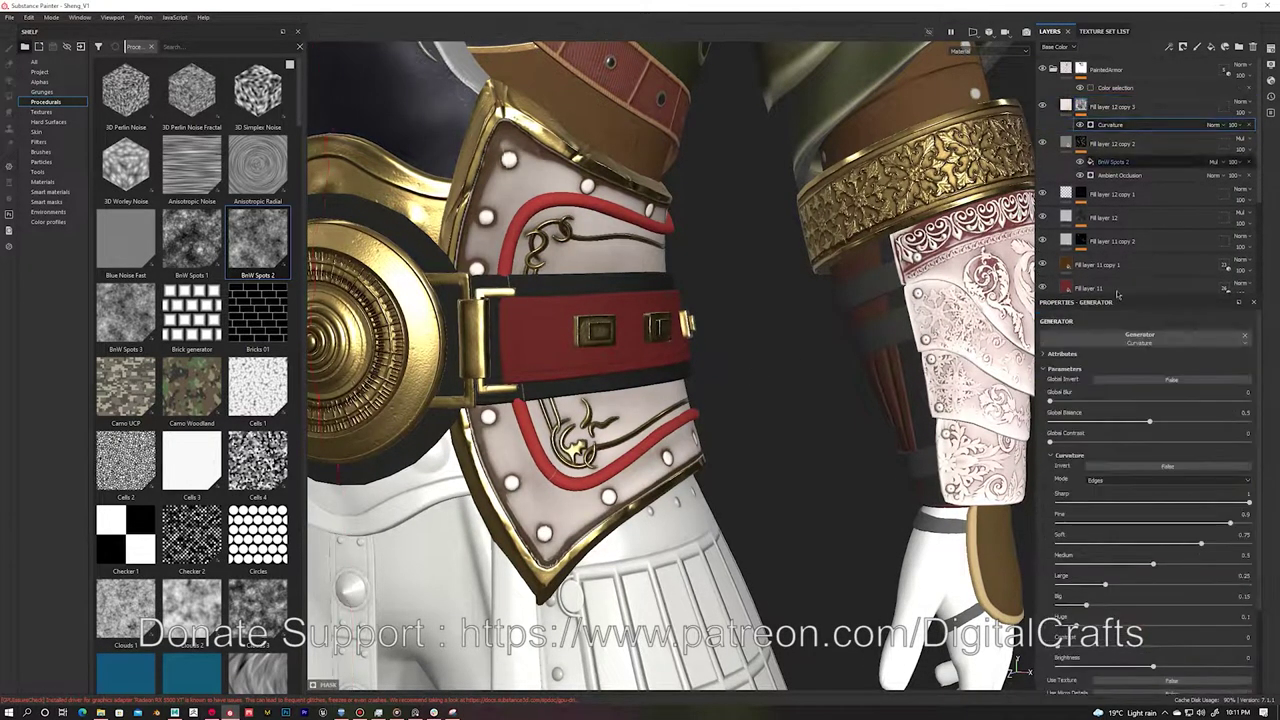
{"action": "left_click", "coordinate": [1138, 381]}
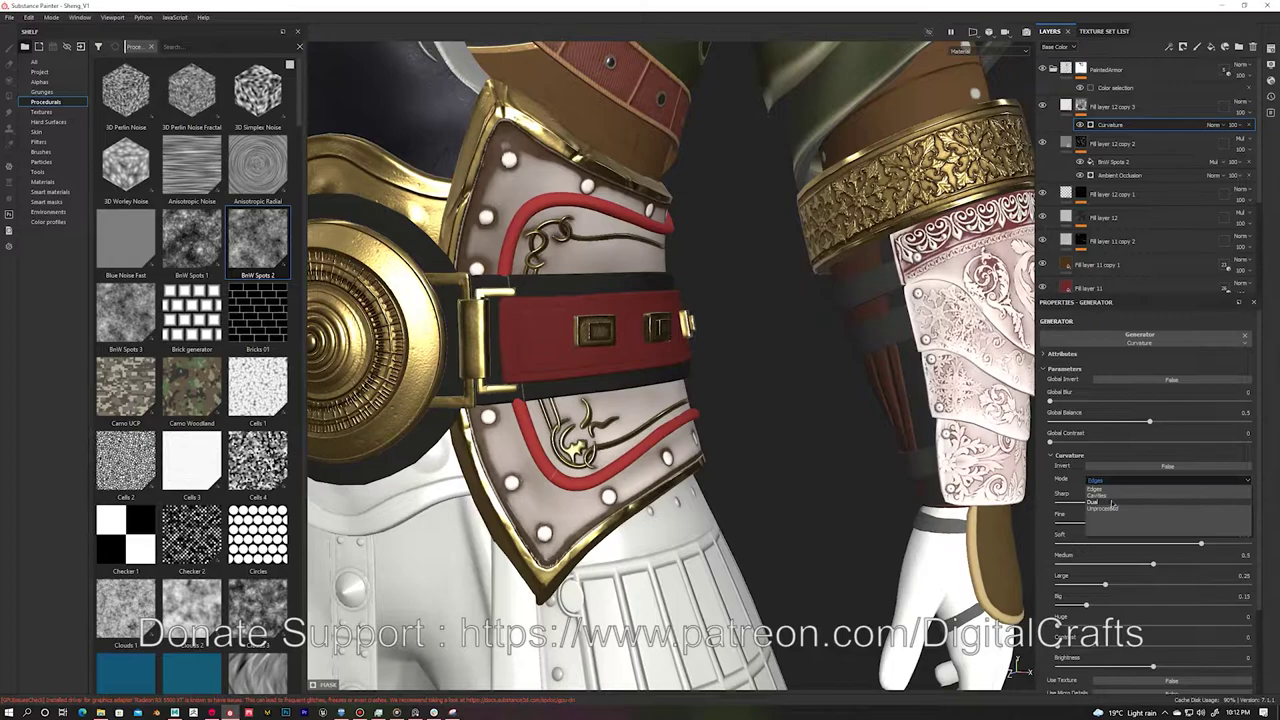
{"action": "left_click_drag", "start_coordinate": [1103, 566], "coordinate": [1070, 565]}
{"action": "left_click", "coordinate": [1068, 543]}
{"action": "left_click_drag", "start_coordinate": [1115, 505], "coordinate": [1100, 505]}
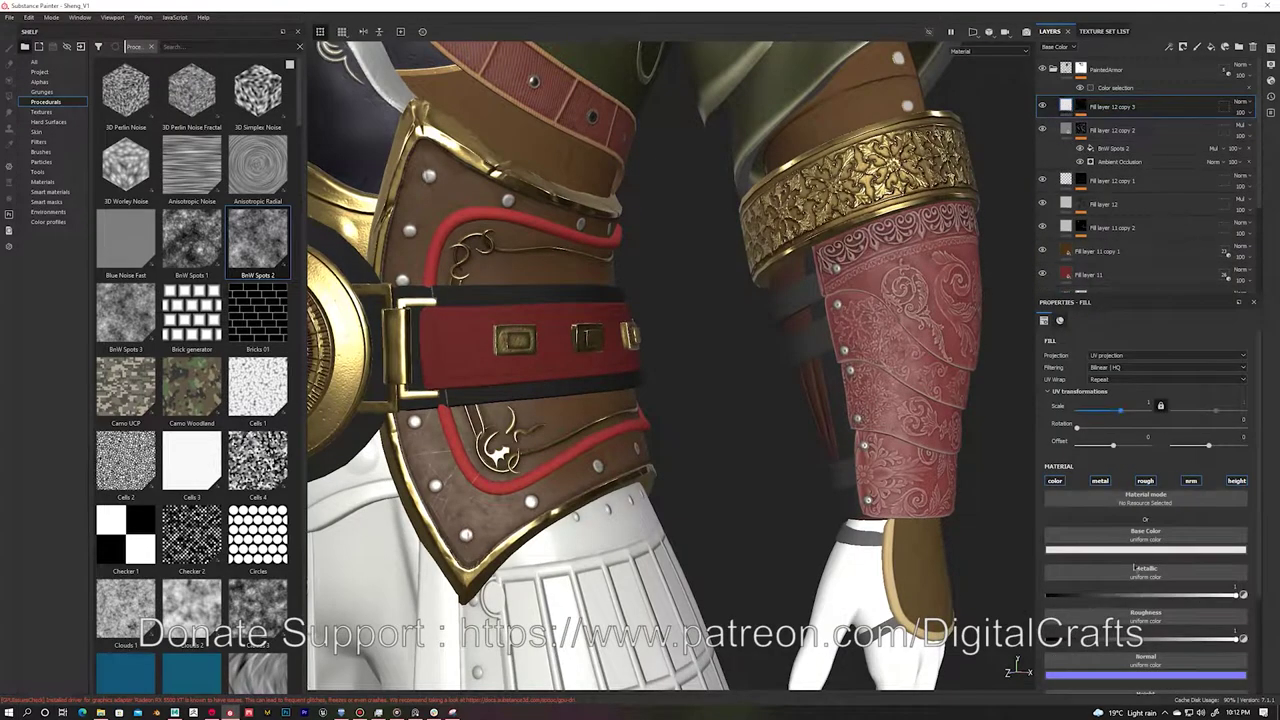
{"action": "scroll", "coordinate": [790, 438], "scroll_direction": "up", "scroll_amount": 5}
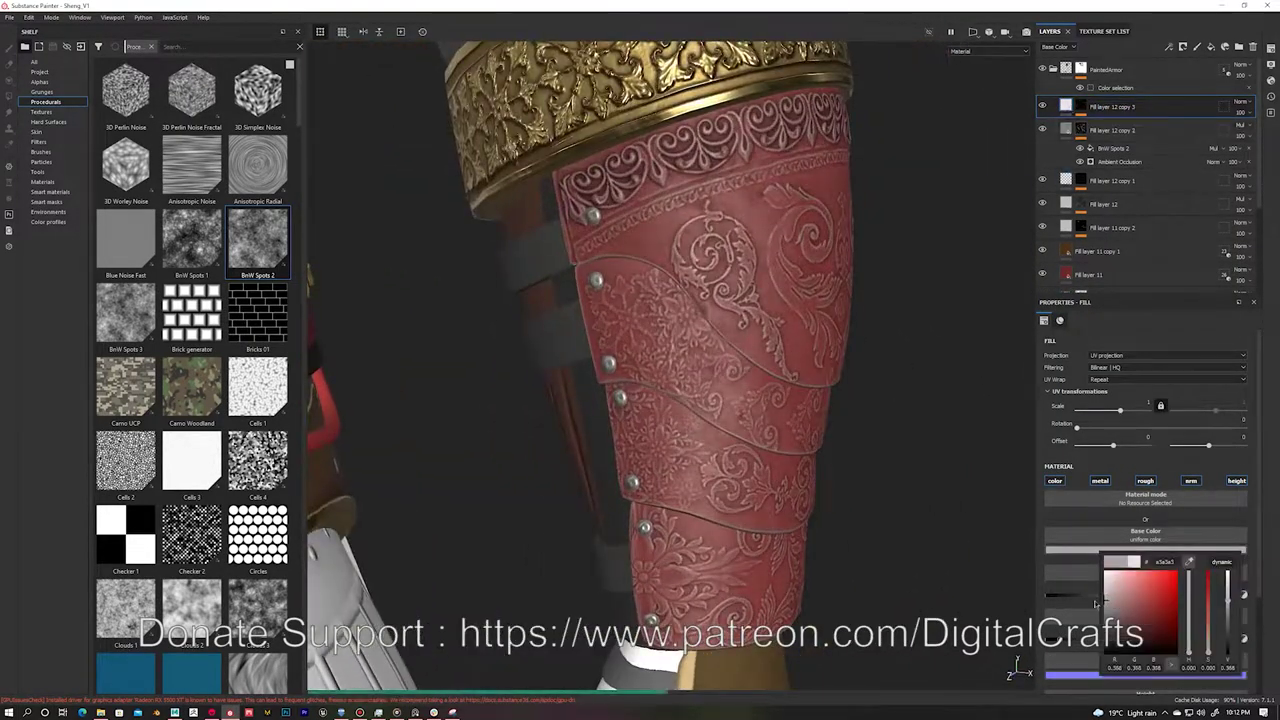
{"action": "left_click_drag", "start_coordinate": [755, 330], "coordinate": [1040, 645], "text": "alt"}
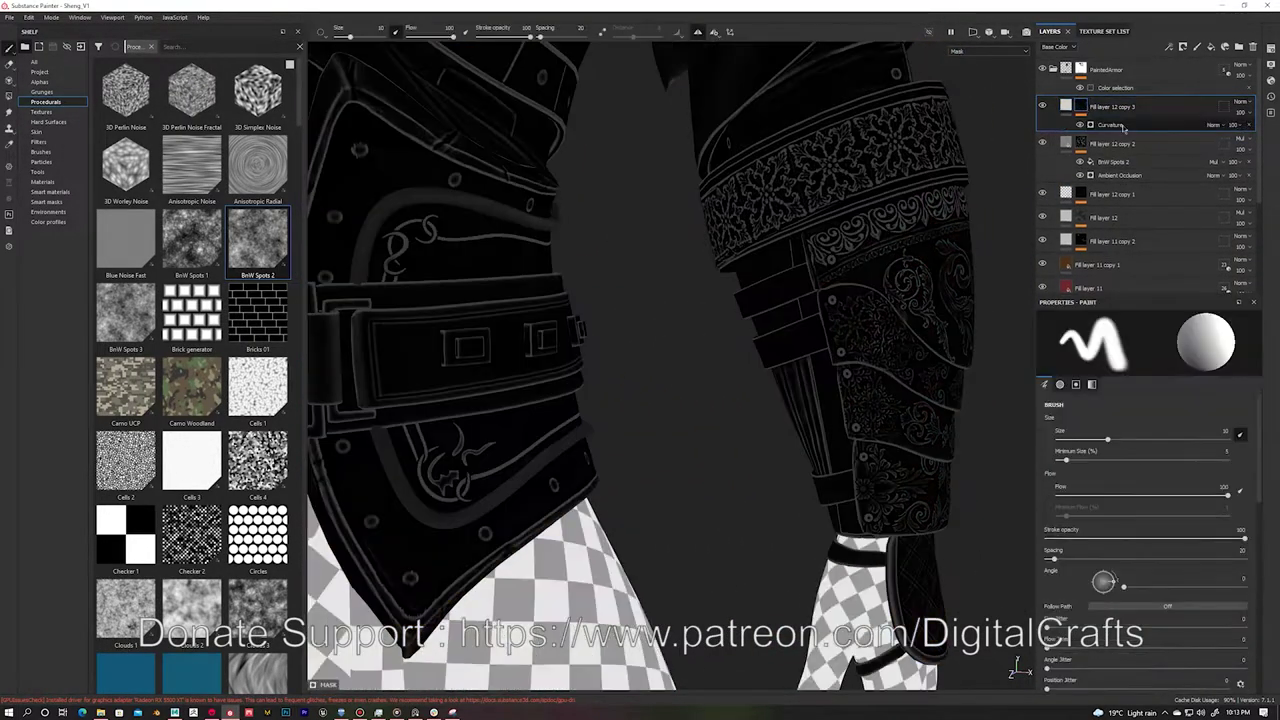
Step: Tighten the curvature mask with Levels by lowering the white point and adjusting the midpoint
{"action": "left_click_drag", "start_coordinate": [1160, 562], "coordinate": [1150, 561]}
{"action": "left_click", "coordinate": [1083, 105]}
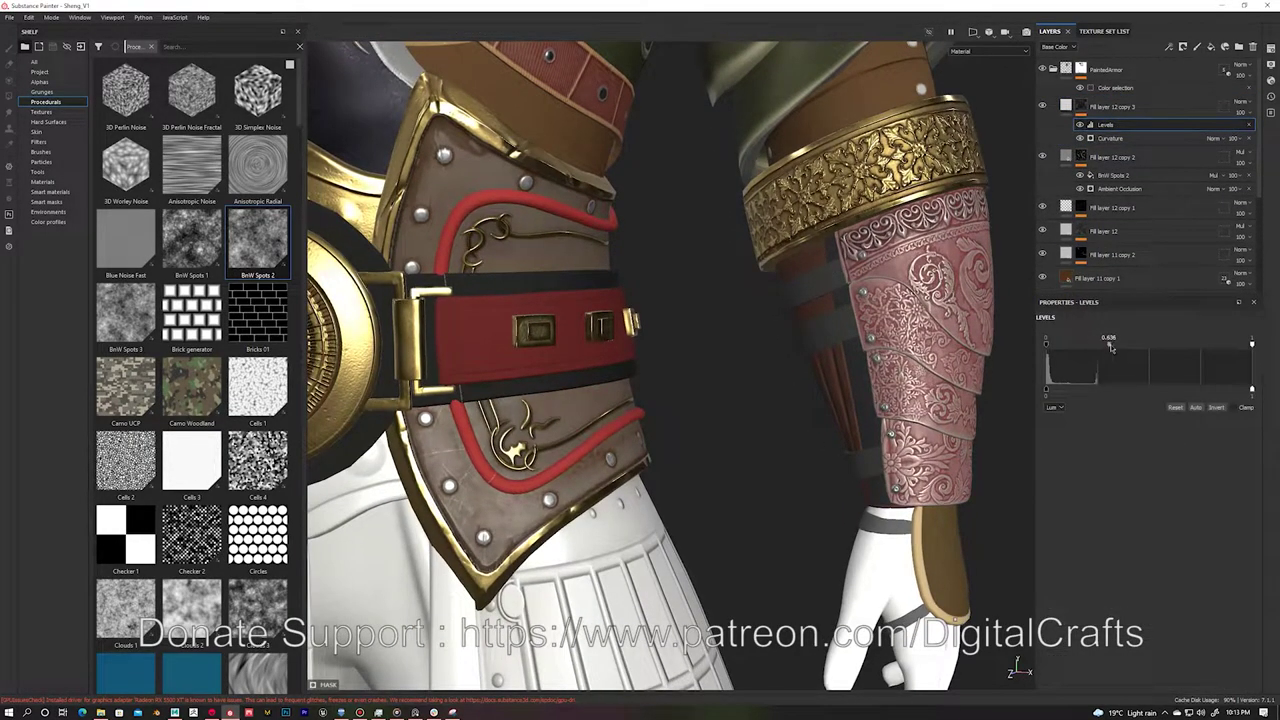
{"action": "left_click_drag", "start_coordinate": [1198, 347], "coordinate": [1176, 346]}
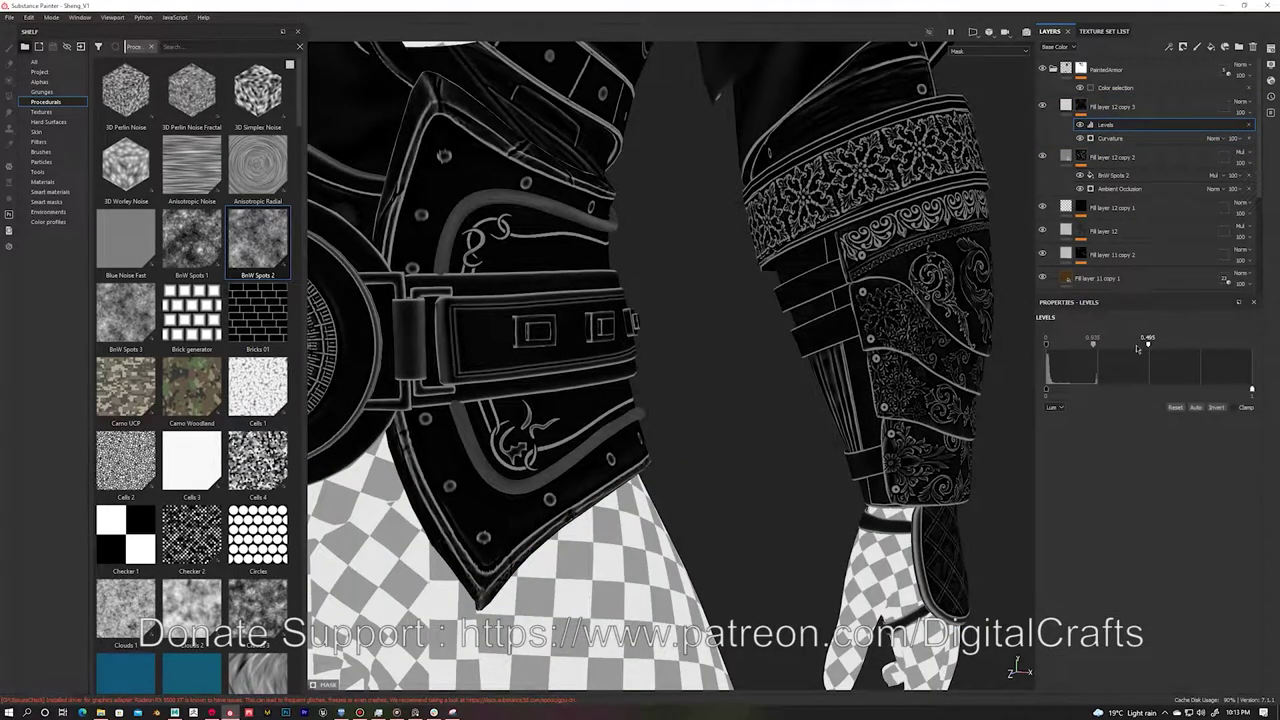
{"action": "left_click_drag", "start_coordinate": [1093, 344], "coordinate": [1078, 345]}
{"action": "key", "text": "m"}
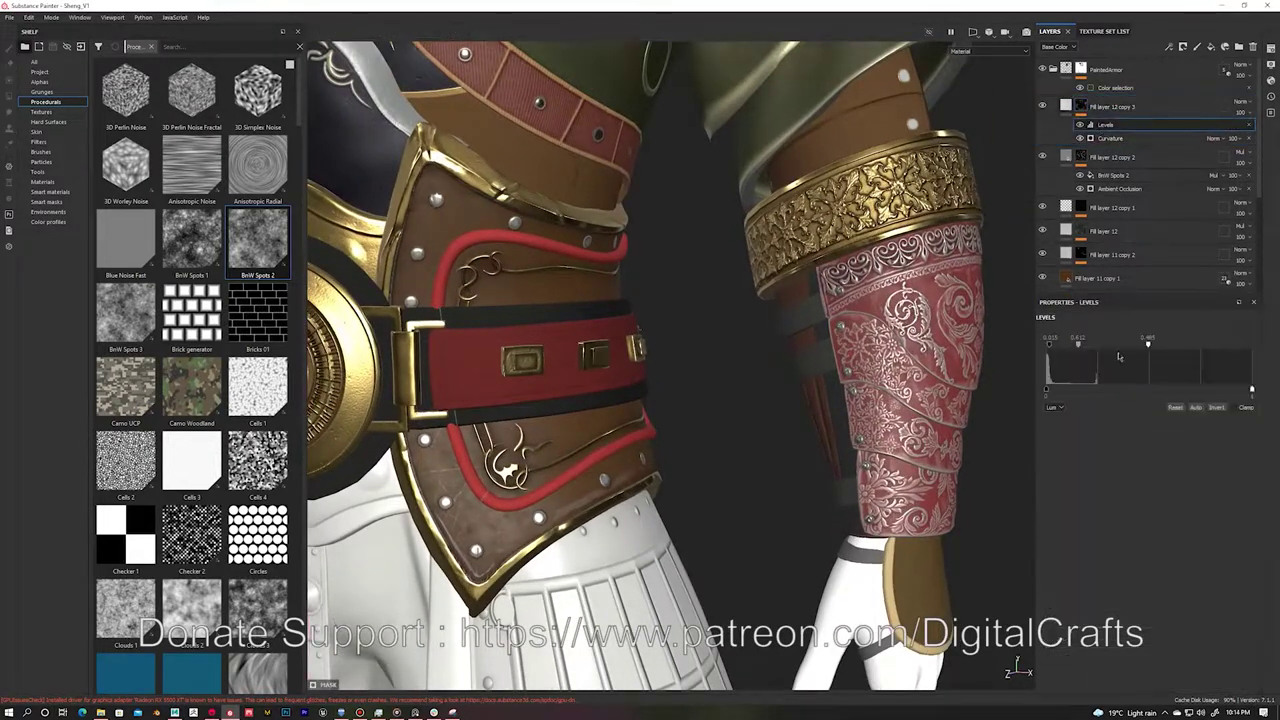
Step: Paste BnW Spots 2 fills into the mask on Multiply blending and lower their opacity
{"action": "key", "text": "ctrl+v"}
{"action": "left_click", "coordinate": [1214, 124]}
{"action": "left_click", "coordinate": [1218, 173]}
{"action": "key", "text": "ctrl+v"}
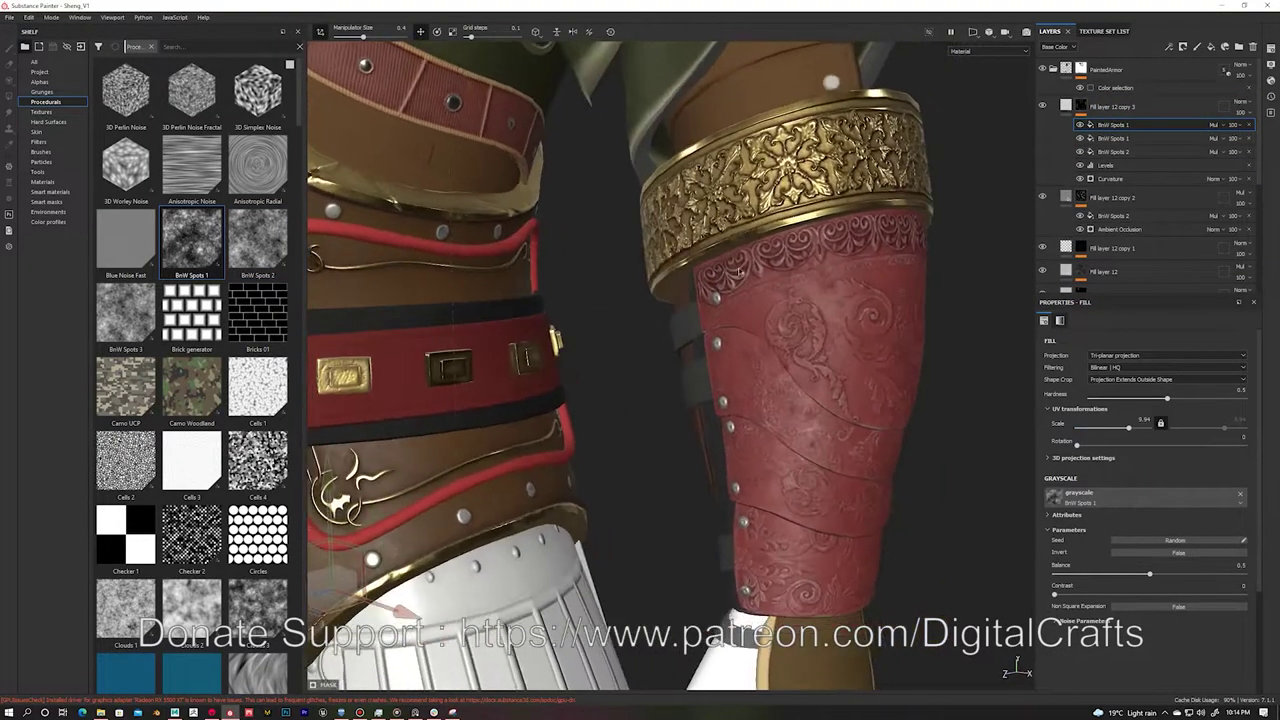
{"action": "left_click_drag", "start_coordinate": [660, 300], "coordinate": [576, 297], "text": "alt"}
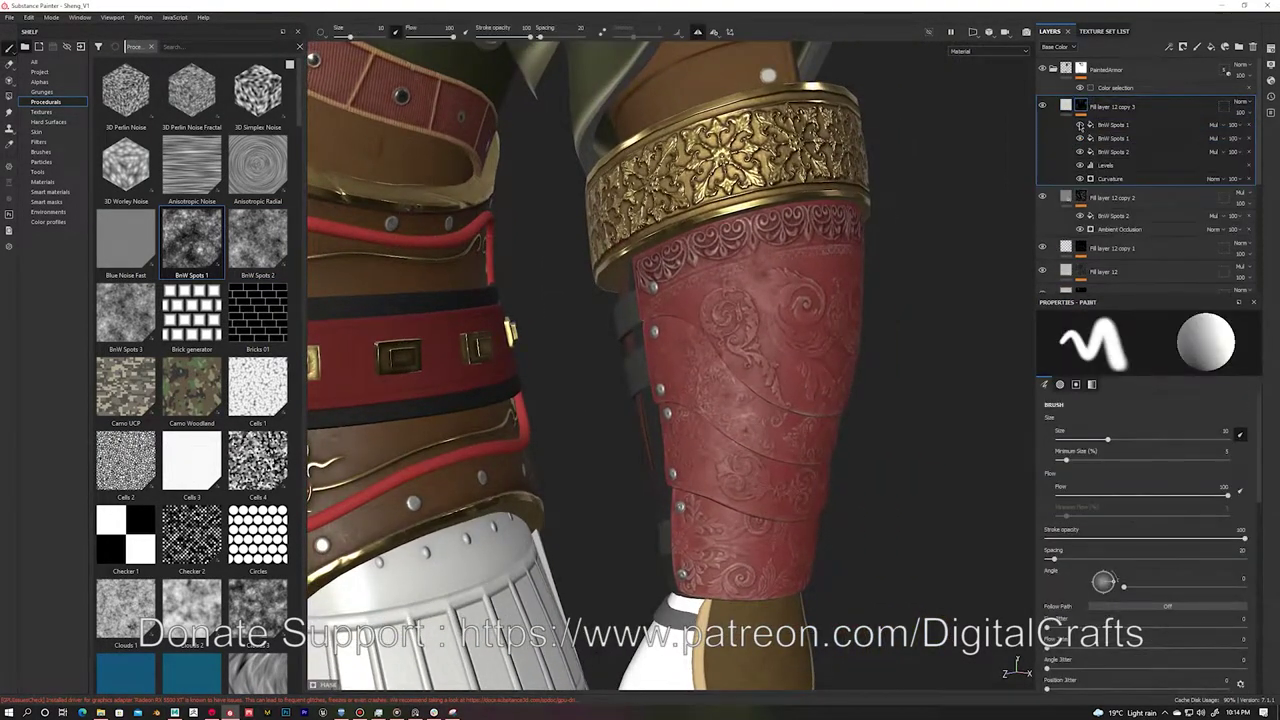
{"action": "scroll", "coordinate": [227, 483], "scroll_direction": "down", "scroll_amount": 5}
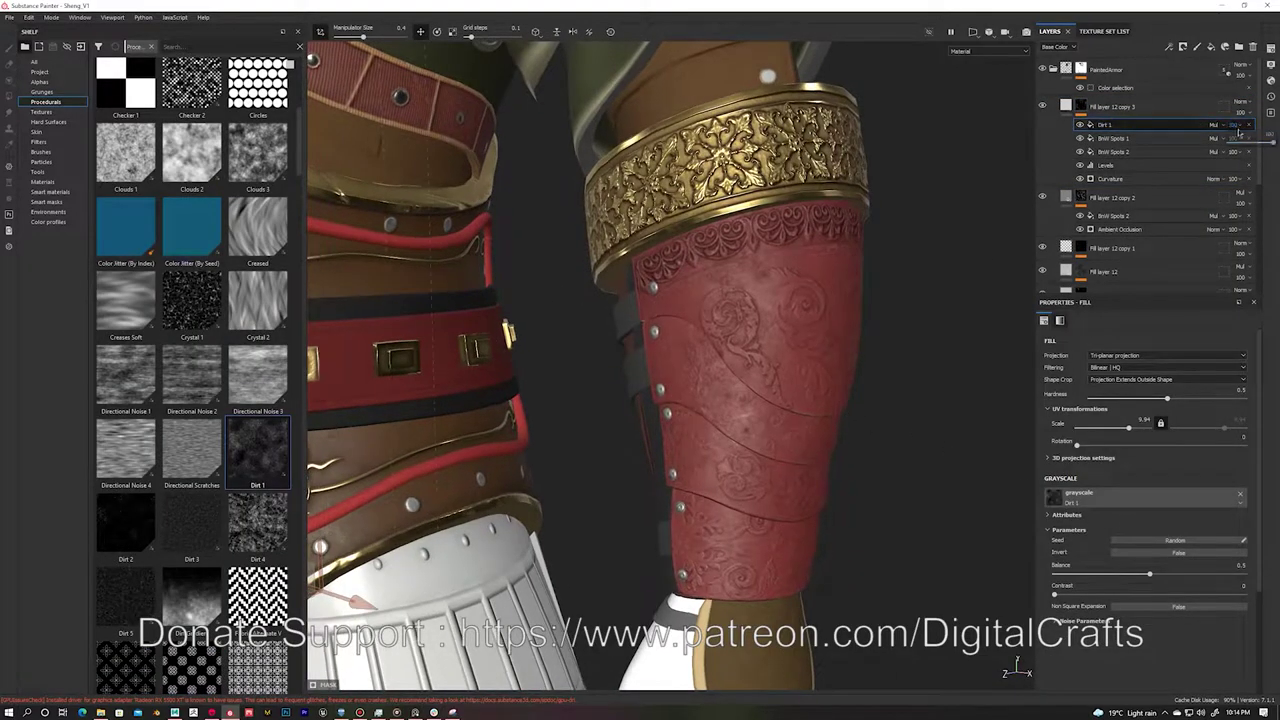
{"action": "scroll", "coordinate": [996, 324], "scroll_direction": "down", "scroll_amount": 5}
{"action": "scroll", "coordinate": [996, 324], "scroll_direction": "up", "scroll_amount": 5}
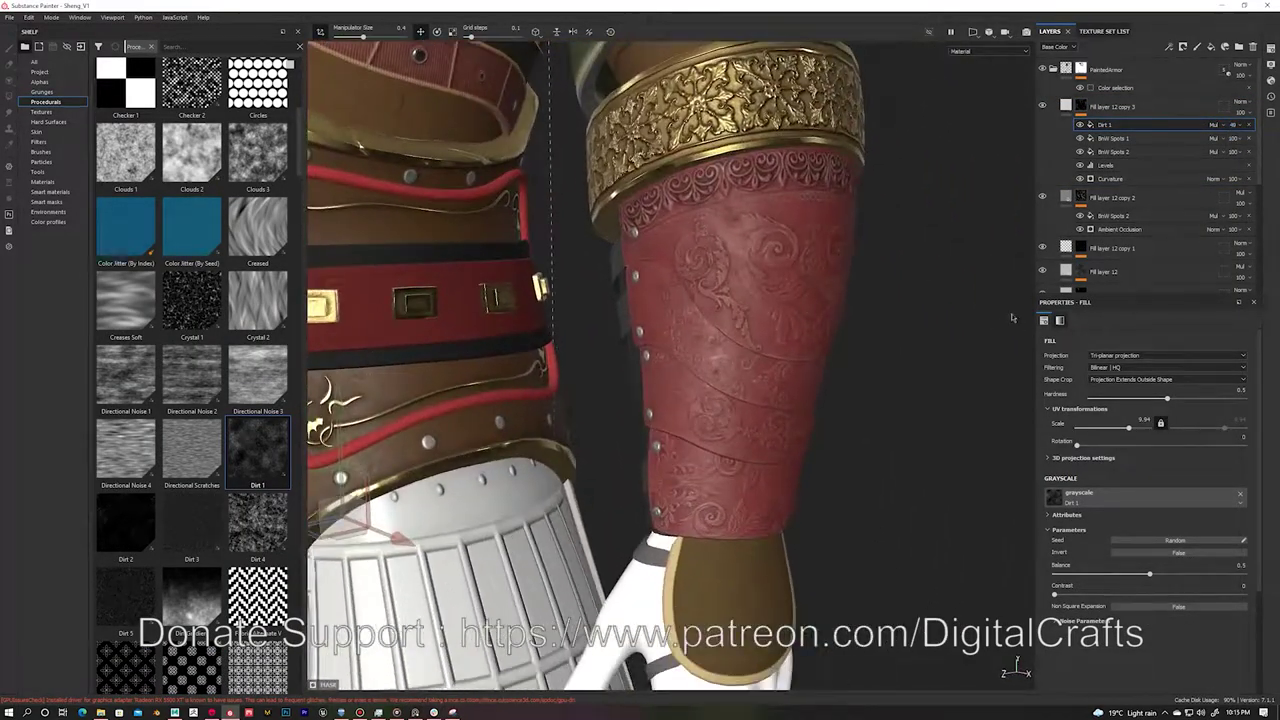
{"action": "left_click", "coordinate": [1062, 114]}
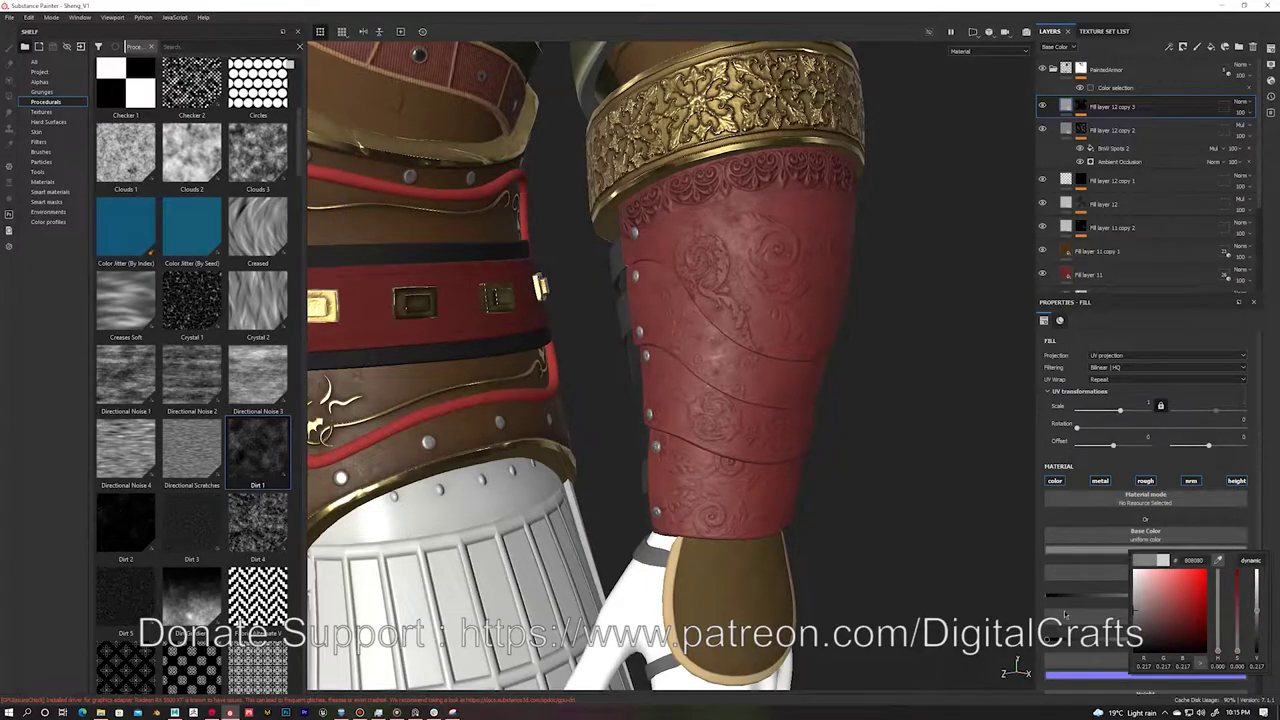
{"action": "left_click_drag", "start_coordinate": [665, 396], "coordinate": [720, 380], "text": "alt"}
{"action": "left_click", "coordinate": [1080, 106], "text": "alt"}
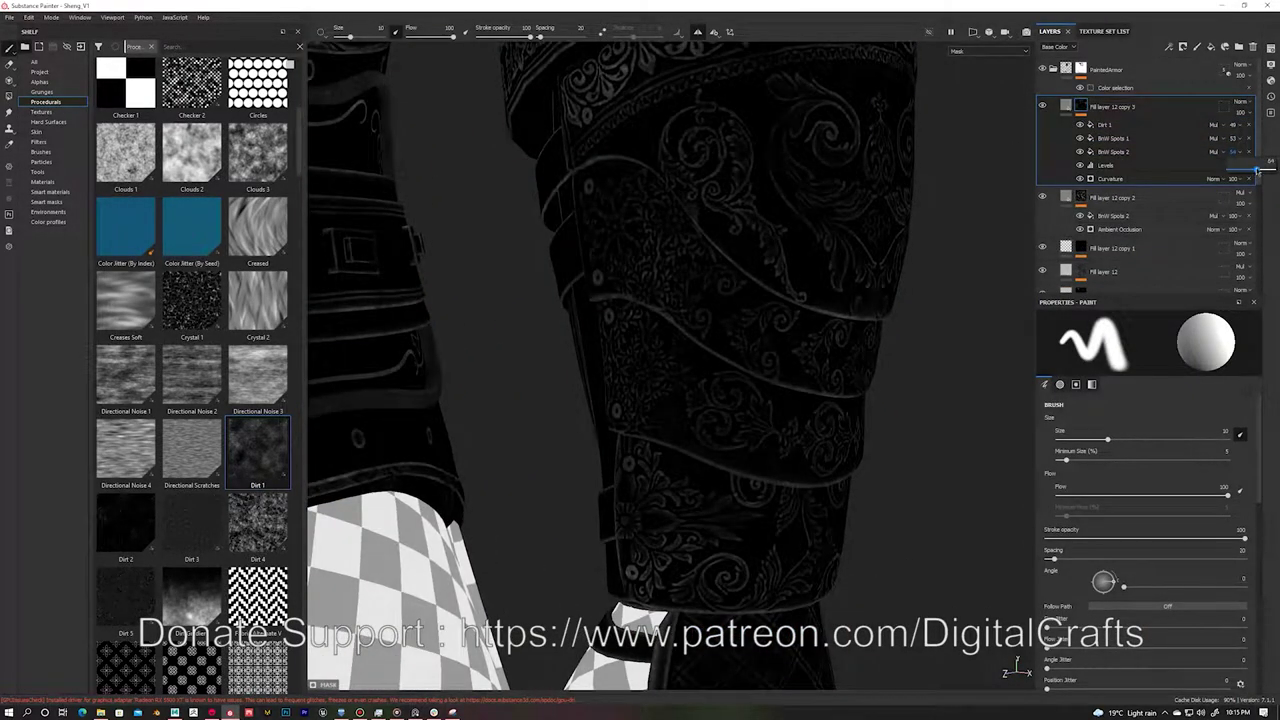
Step: Add a Levels effect above Dirt 1 and fine-tune its midpoint
{"action": "left_click", "coordinate": [1170, 46]}
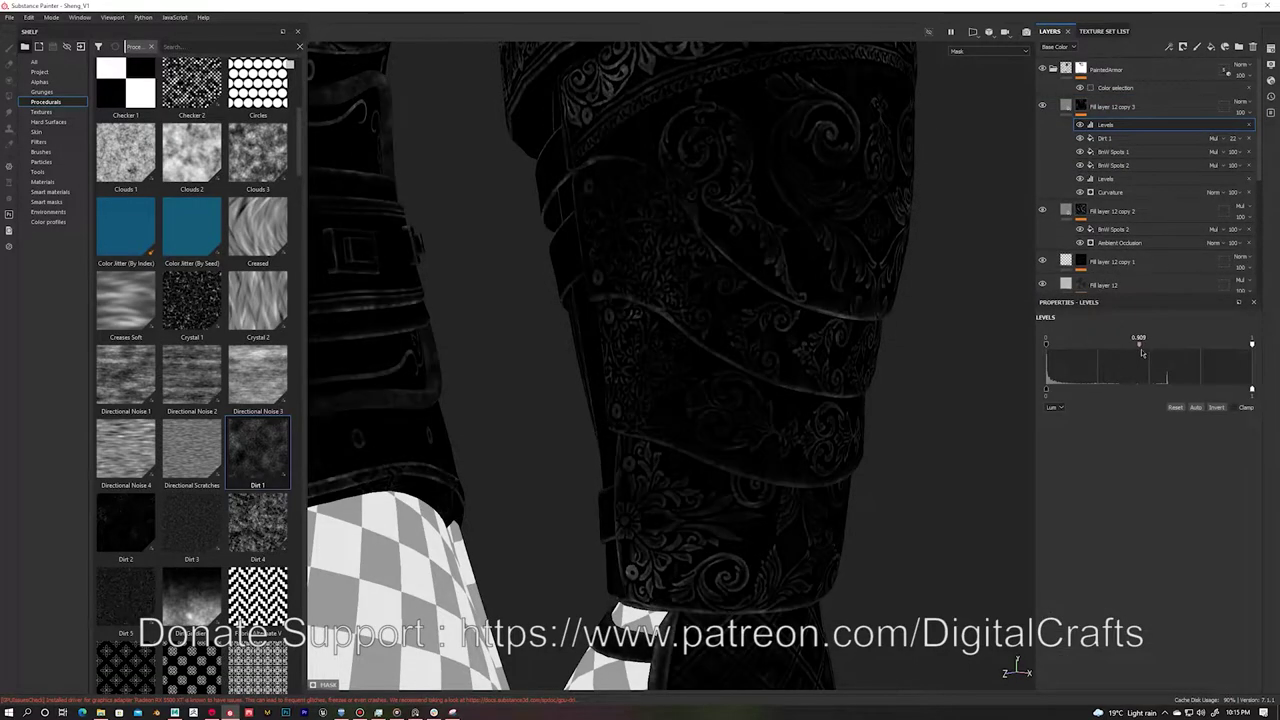
{"action": "left_click_drag", "start_coordinate": [1106, 358], "coordinate": [1112, 358]}
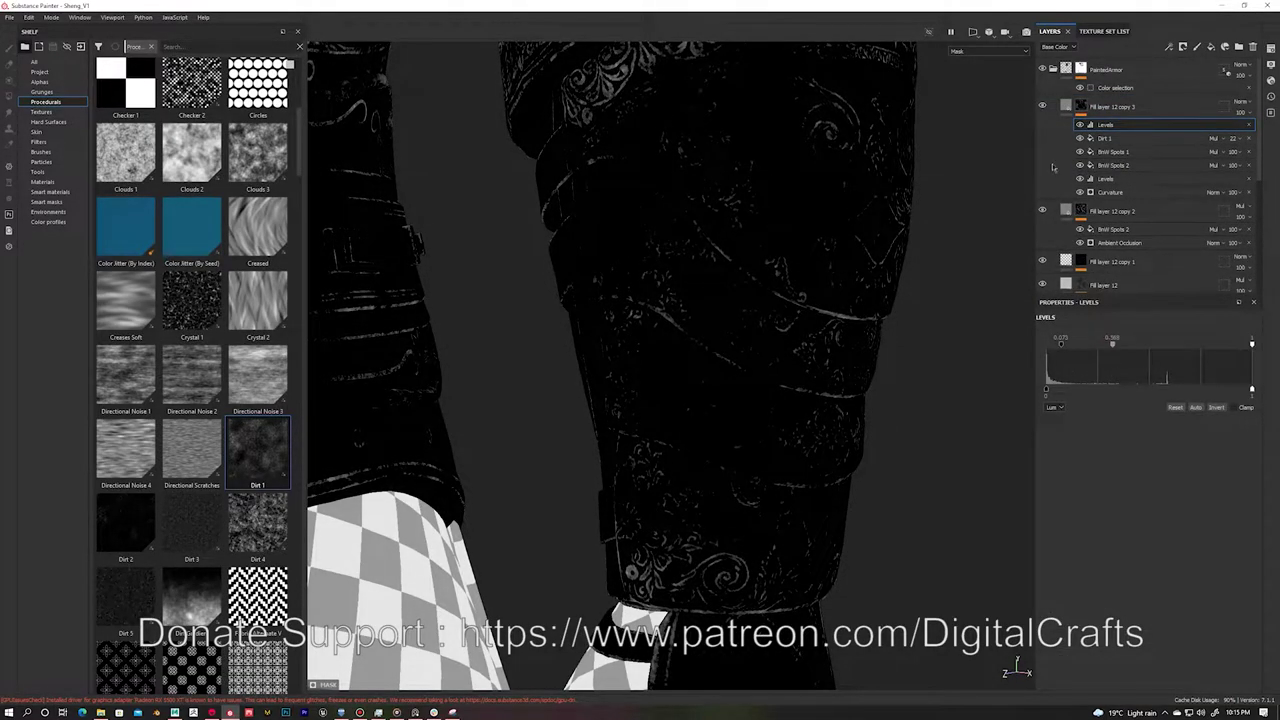
{"action": "key", "text": "m"}
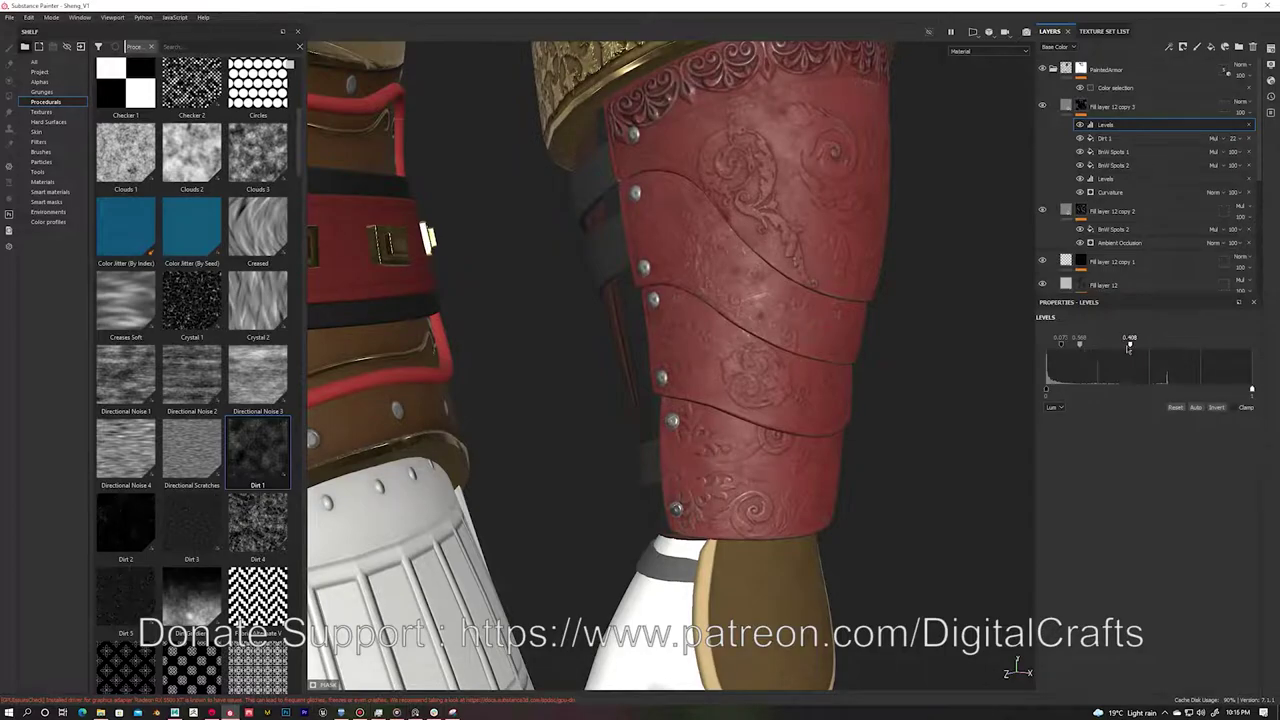
{"action": "left_click_drag", "start_coordinate": [1126, 357], "coordinate": [1134, 357]}
Step: Collapse PaintedArmor, search the shelf for 'leather' and drop Leather Natural Colored atop the stack
{"action": "key", "text": "f"}
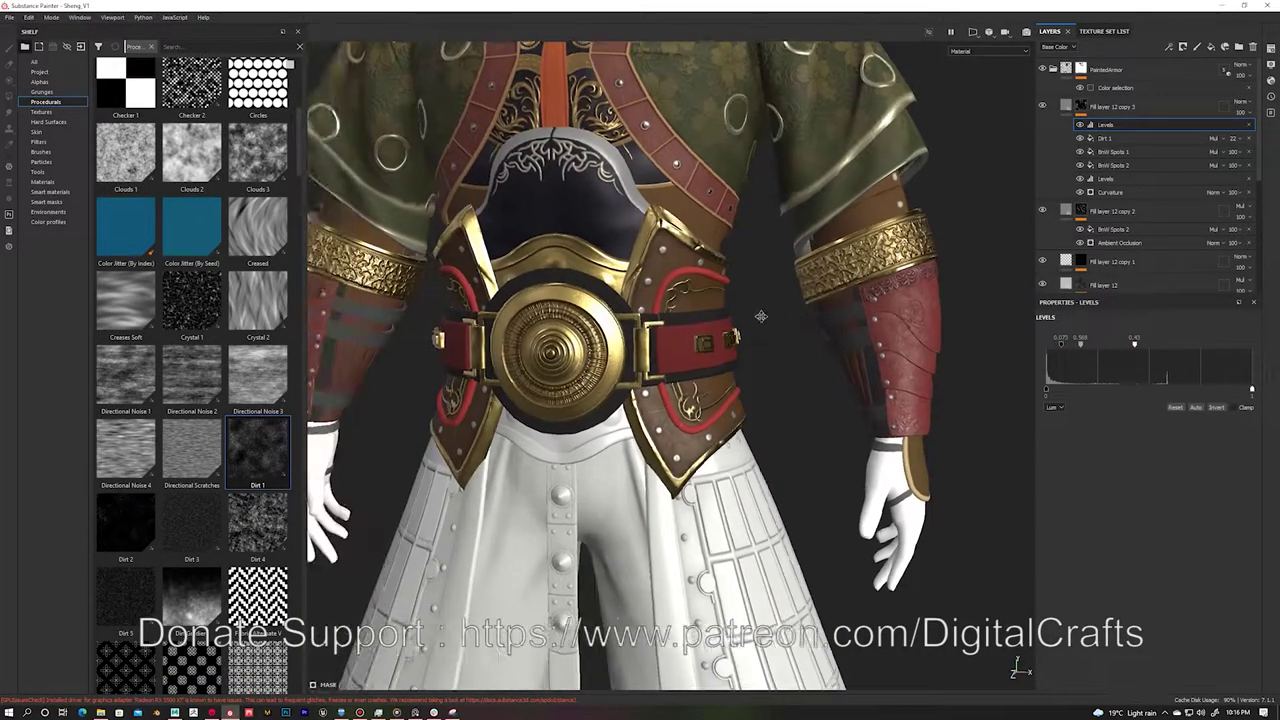
{"action": "left_click", "coordinate": [1128, 72]}
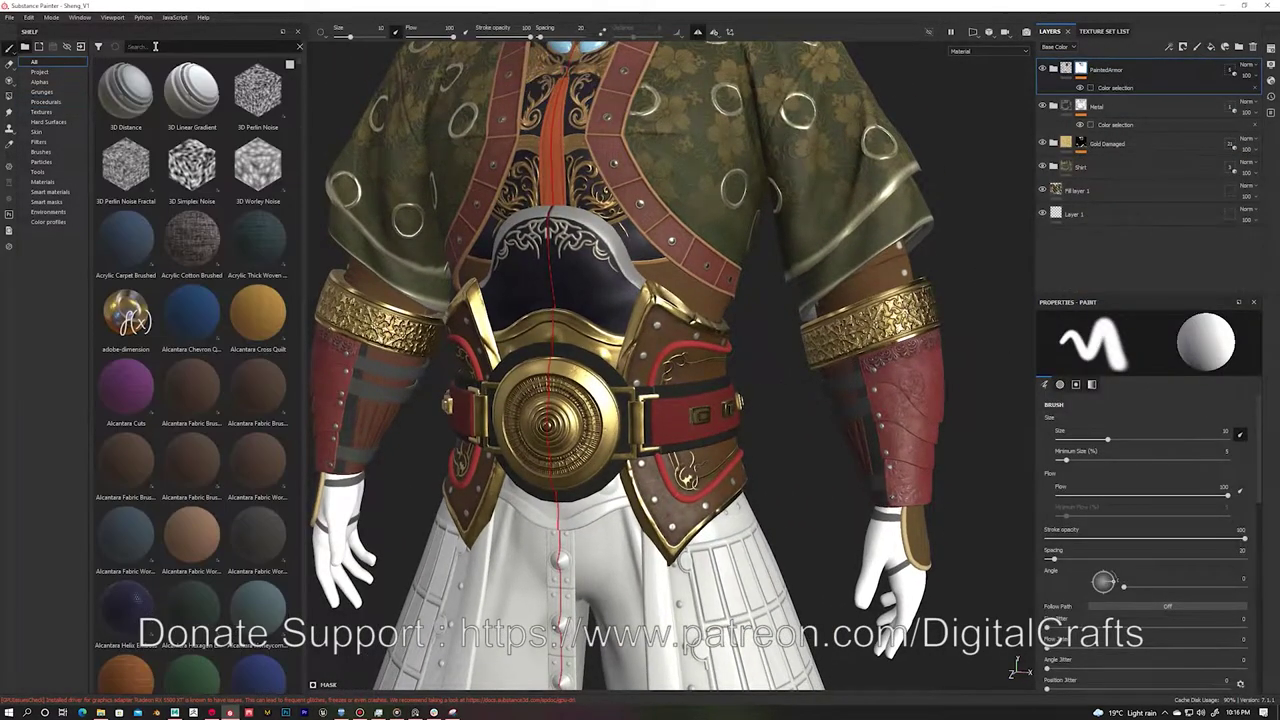
{"action": "type", "text": "leather"}
{"action": "scroll", "coordinate": [261, 256], "scroll_direction": "down", "scroll_amount": 3}
{"action": "mouse_move", "coordinate": [192, 357]}
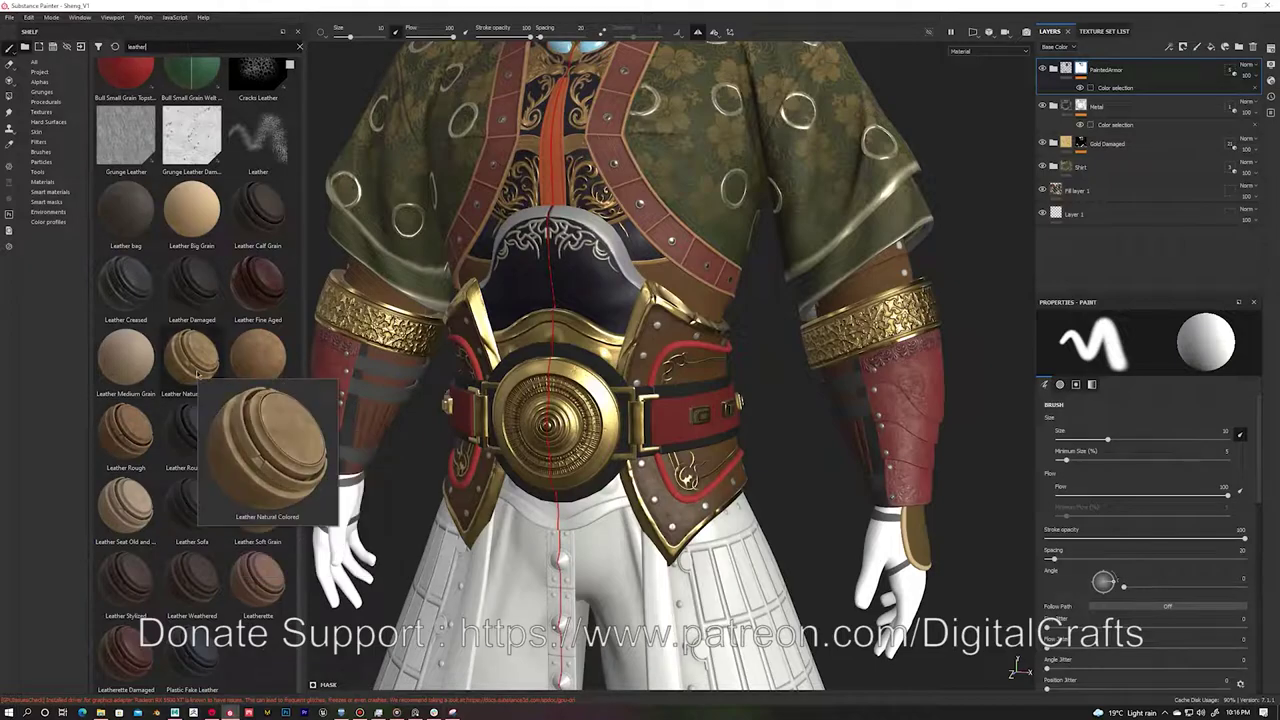
{"action": "left_click_drag", "start_coordinate": [197, 373], "coordinate": [1105, 66]}
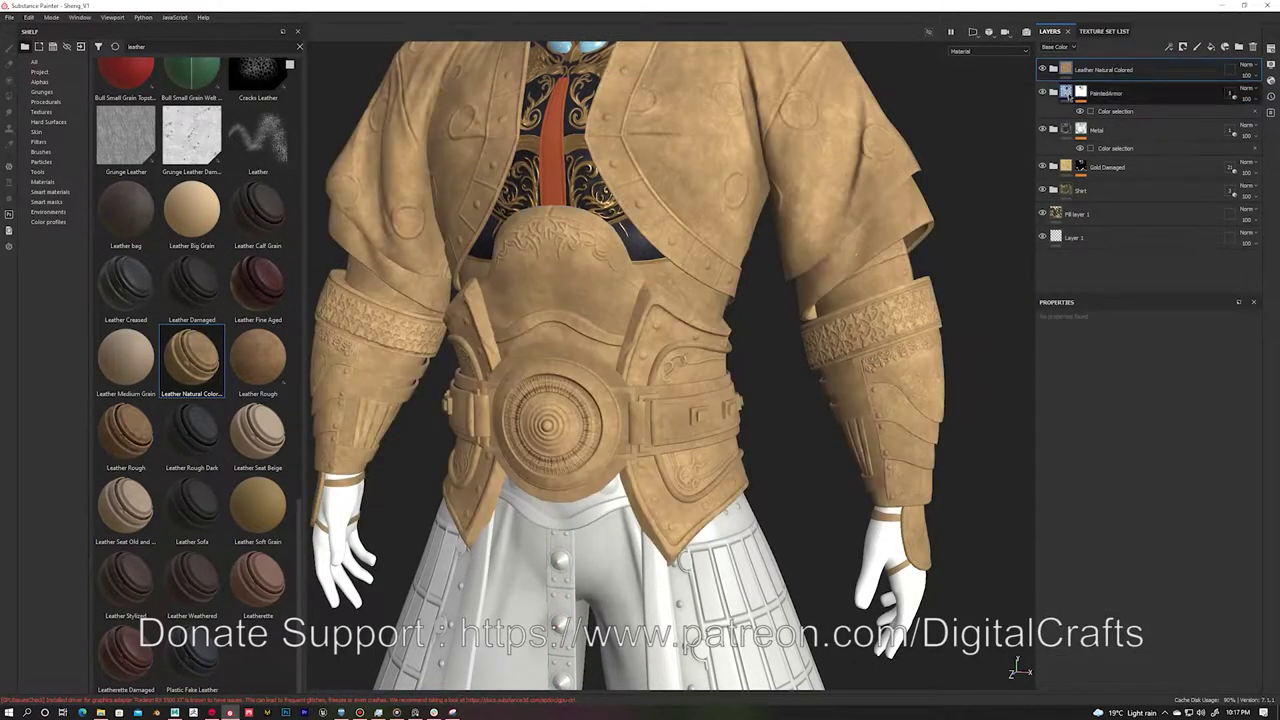
{"action": "scroll", "coordinate": [598, 246], "scroll_direction": "up", "scroll_amount": 3}
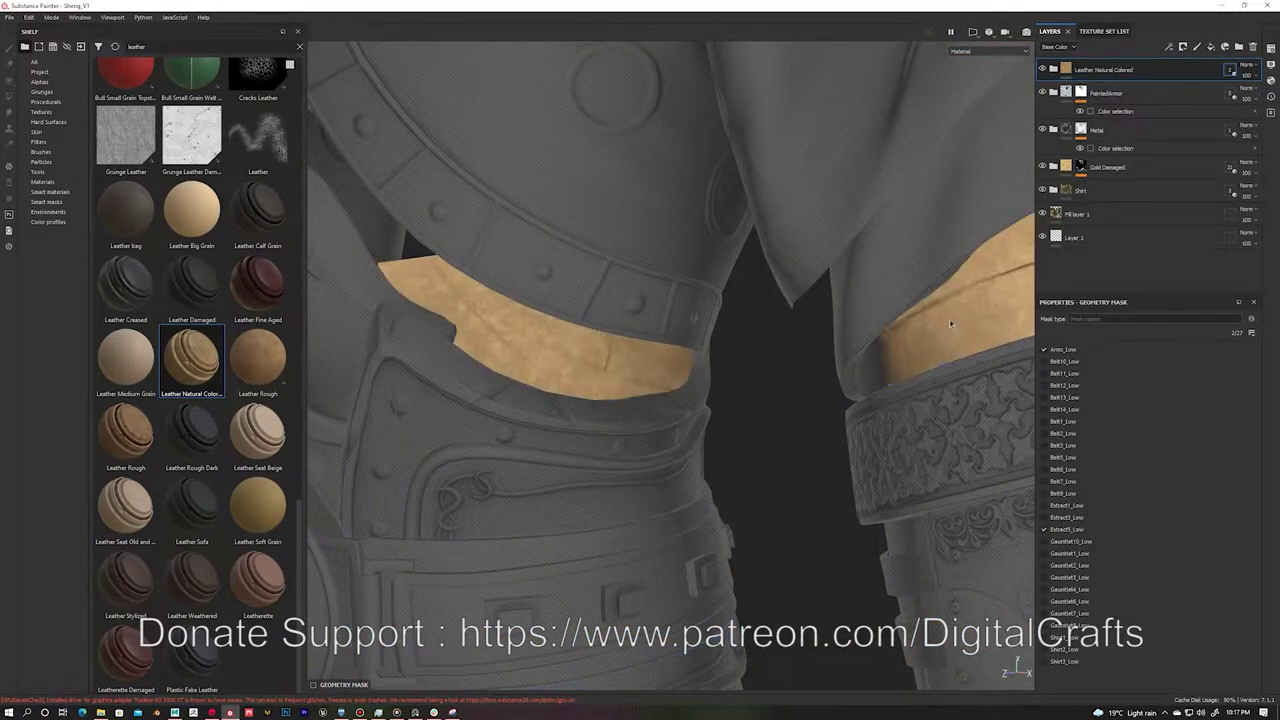
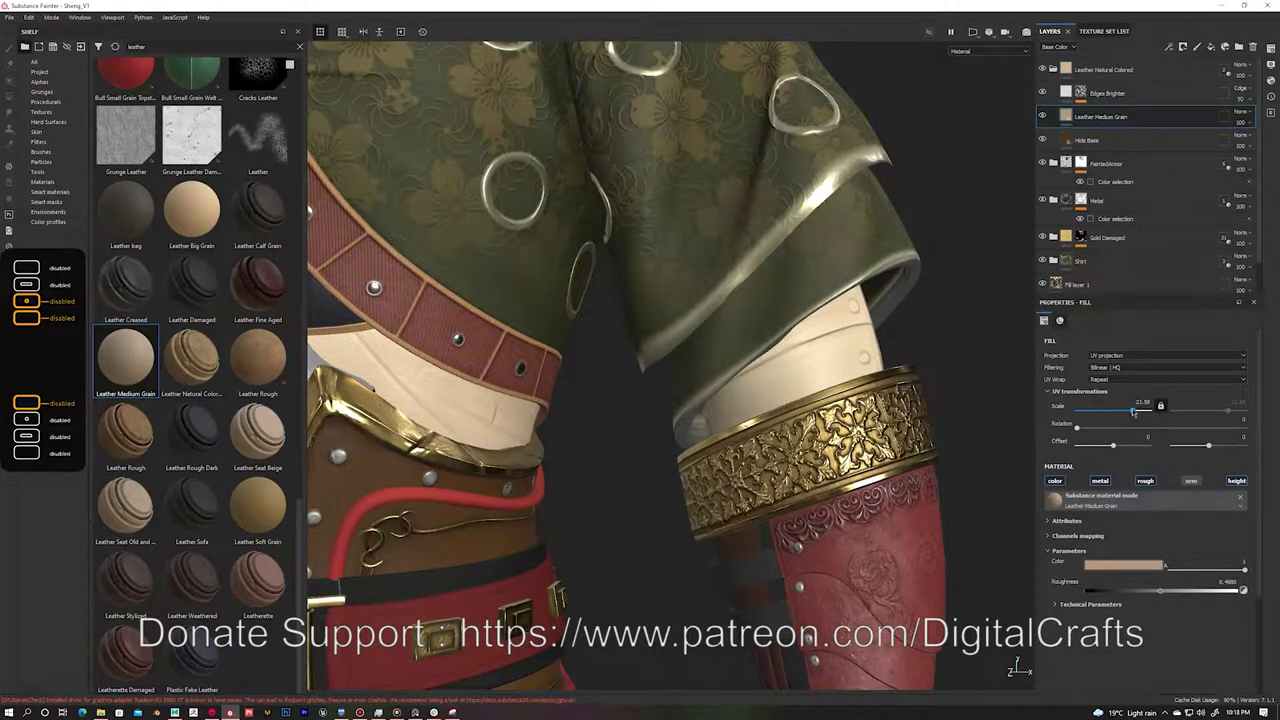
Step: Disable Leather Medium Grain's colour channel and review the Leather Natural Colored selection mask in Mask view
{"action": "left_click", "coordinate": [1053, 479]}
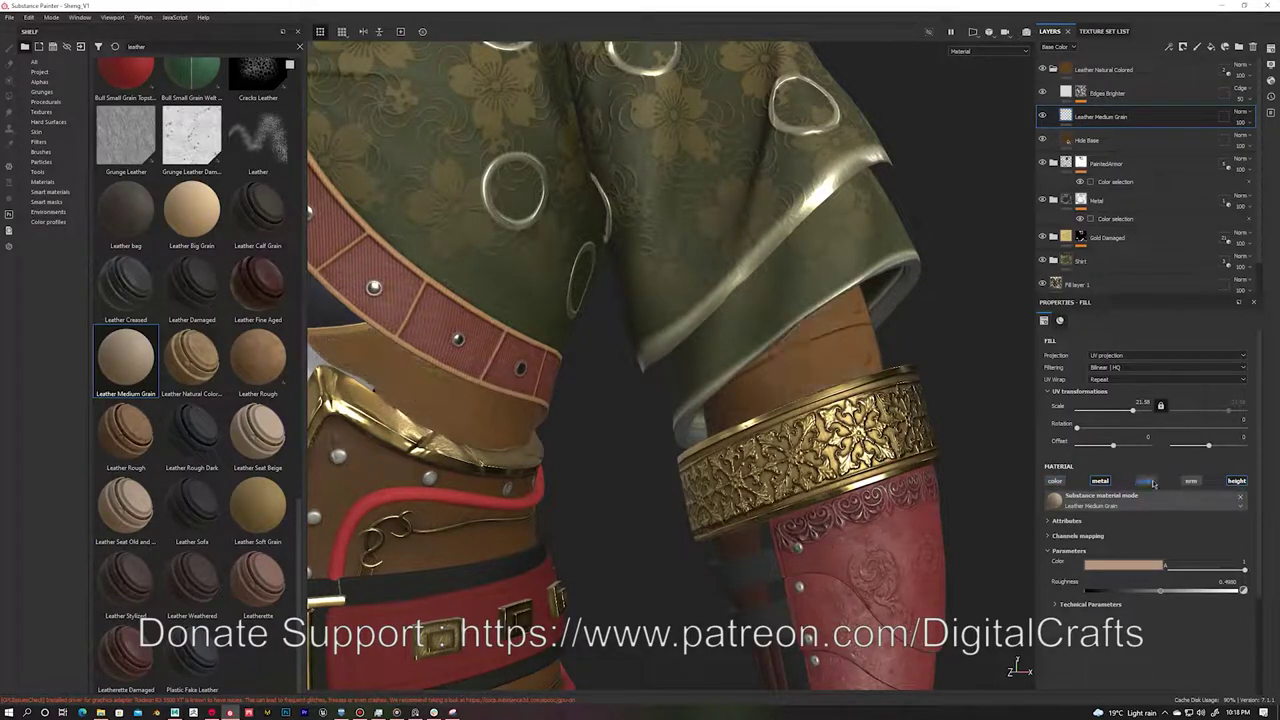
{"action": "left_click", "coordinate": [1113, 70]}
{"action": "right_click", "coordinate": [1113, 70]}
{"action": "key", "text": "Escape"}
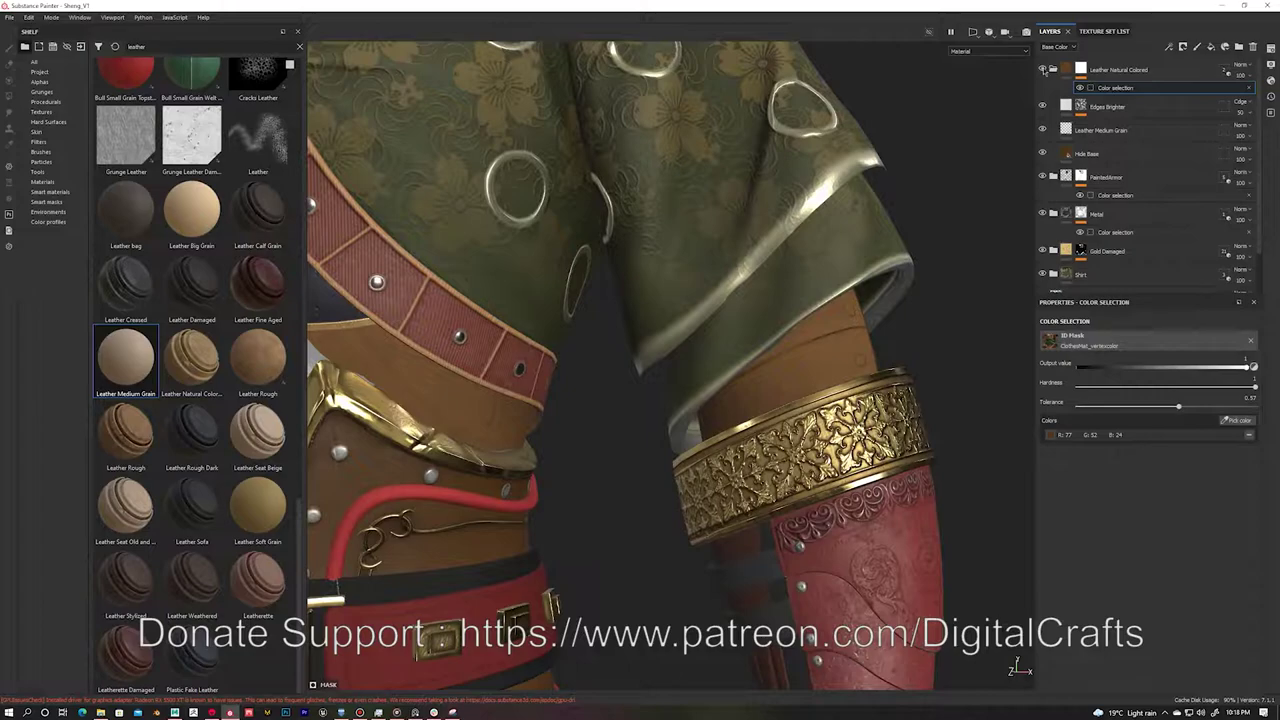
{"action": "left_click", "coordinate": [1044, 71], "text": "alt"}
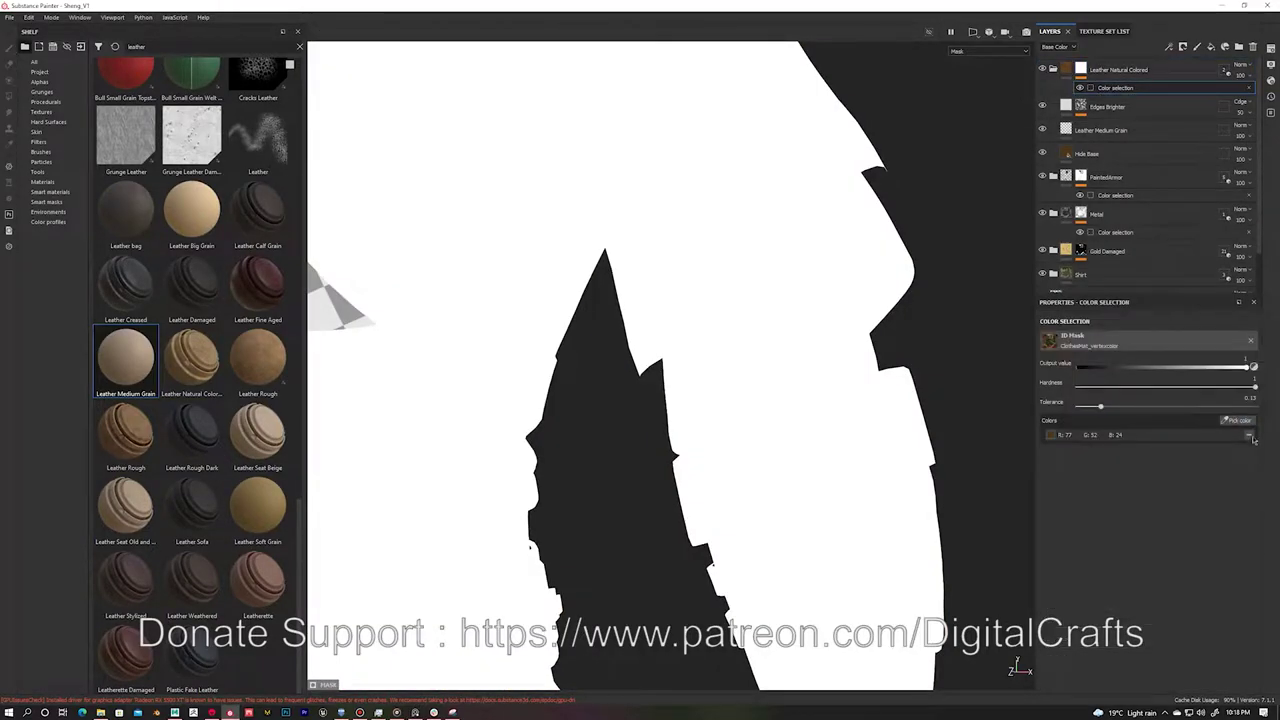
{"action": "left_click", "coordinate": [1080, 68]}
{"action": "left_click", "coordinate": [1080, 68], "text": "alt"}
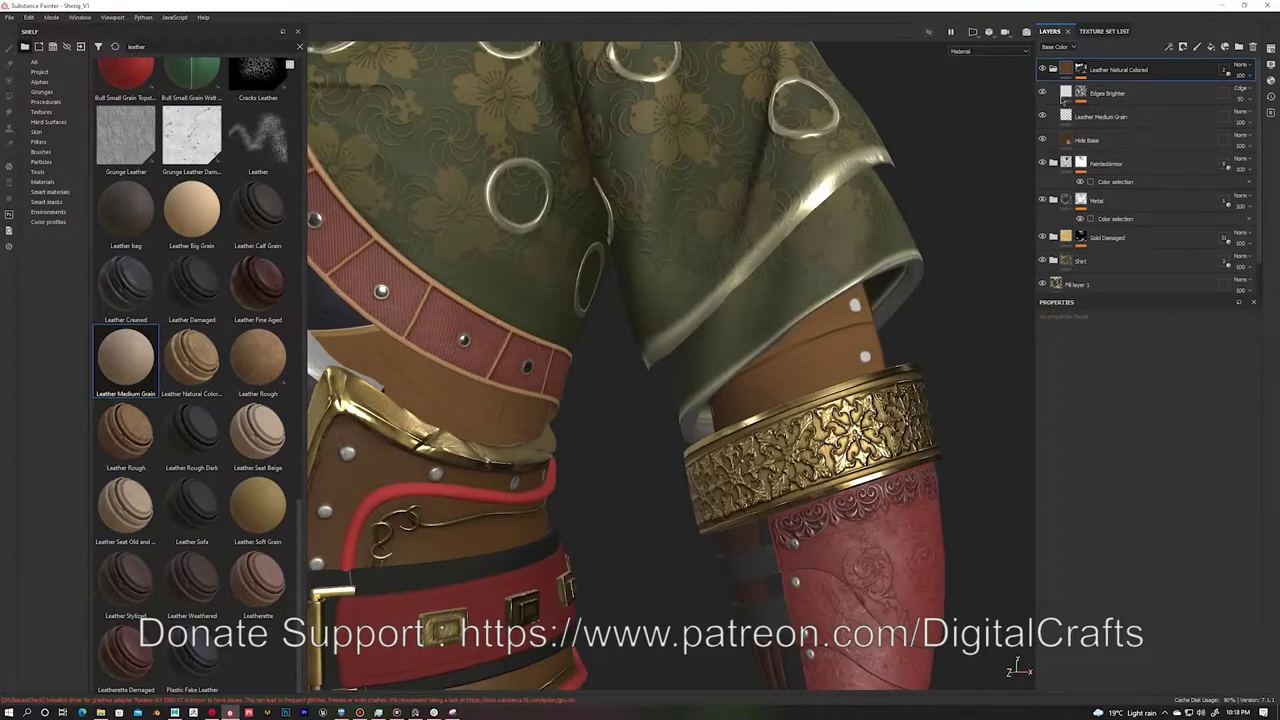
{"action": "left_click", "coordinate": [1098, 118]}
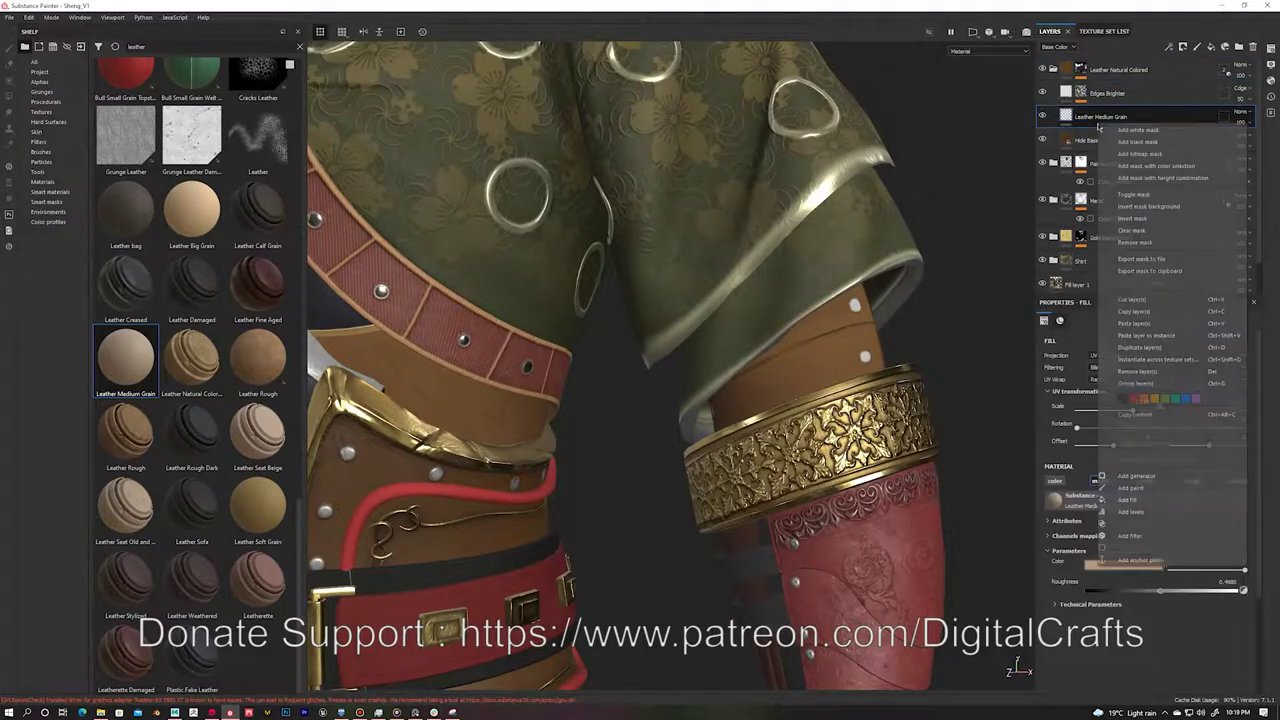
Step: Add a Curvature generator to Fill layer 13's mask
{"action": "left_click", "coordinate": [1102, 111], "text": "alt"}
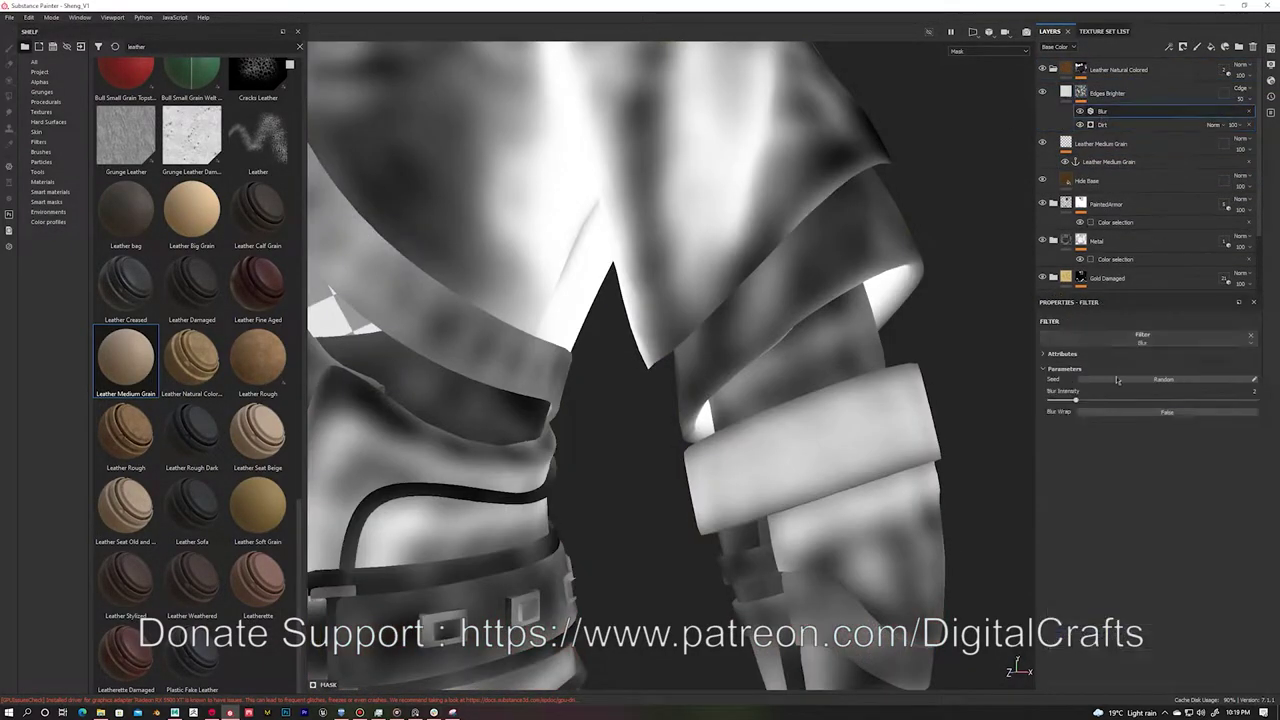
{"action": "left_click", "coordinate": [1095, 95]}
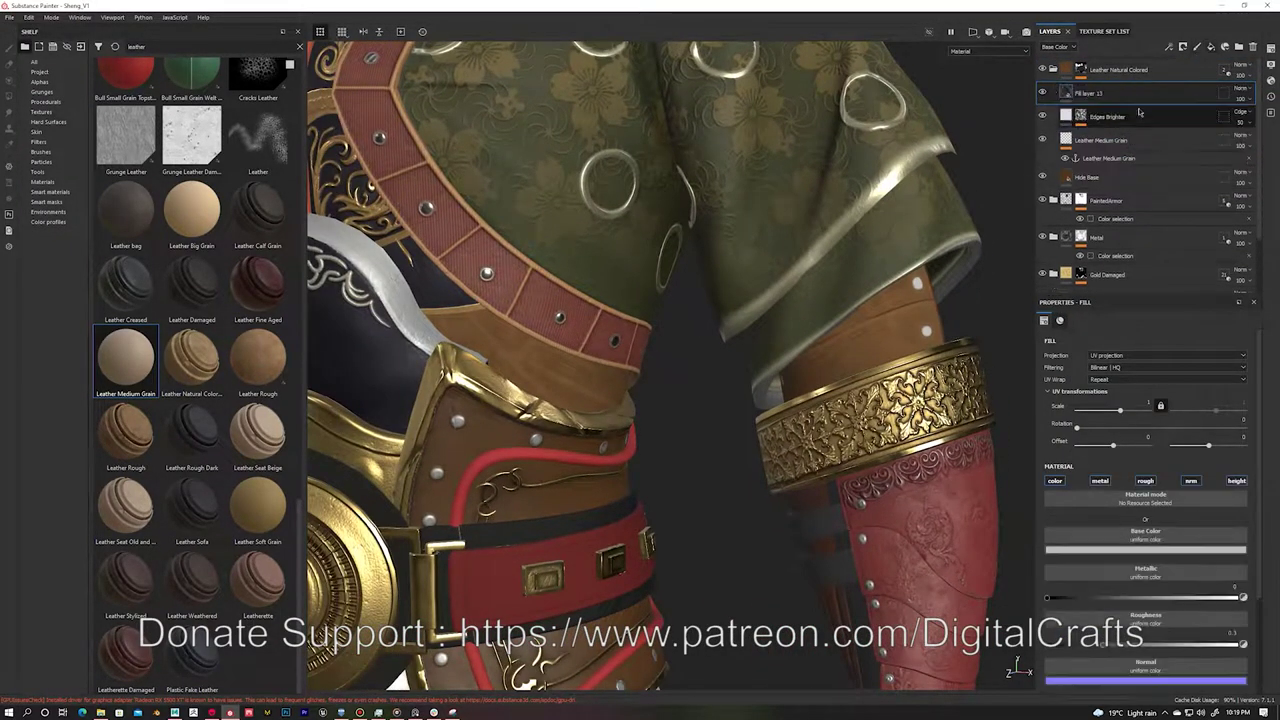
{"action": "right_click", "coordinate": [1095, 93]}
{"action": "left_click", "coordinate": [1149, 347]}
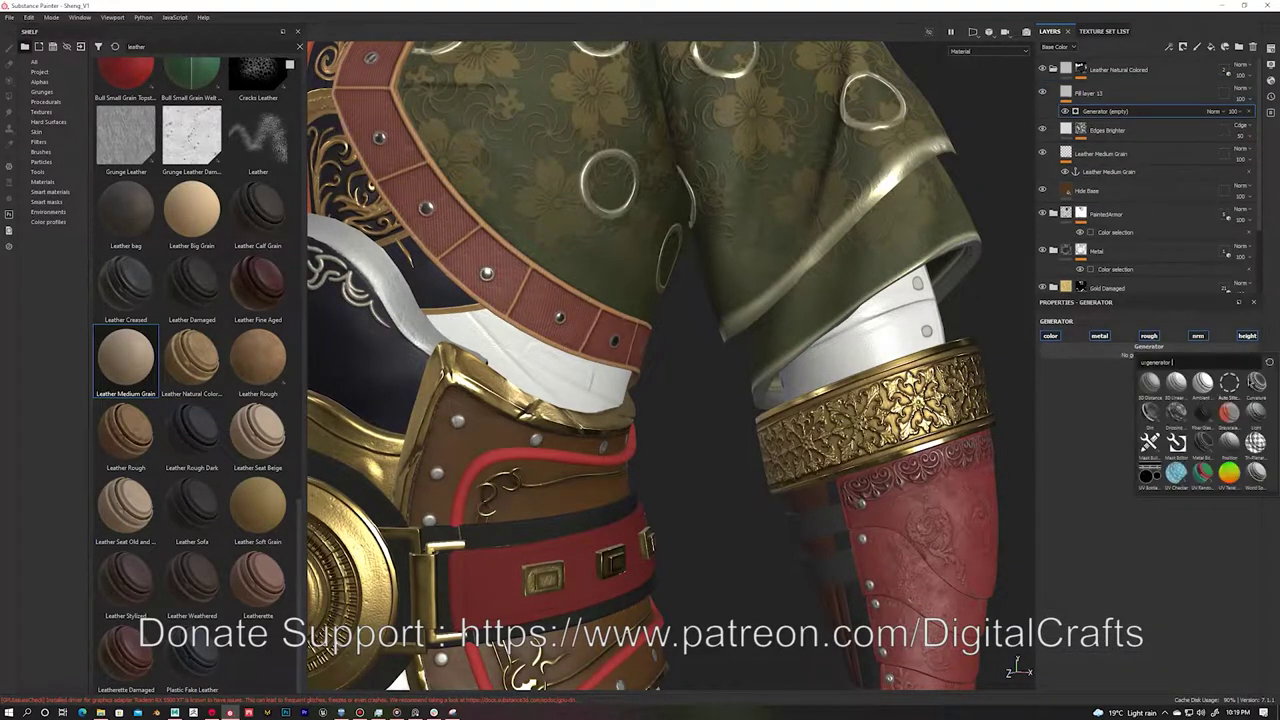
{"action": "left_click", "coordinate": [1256, 382]}
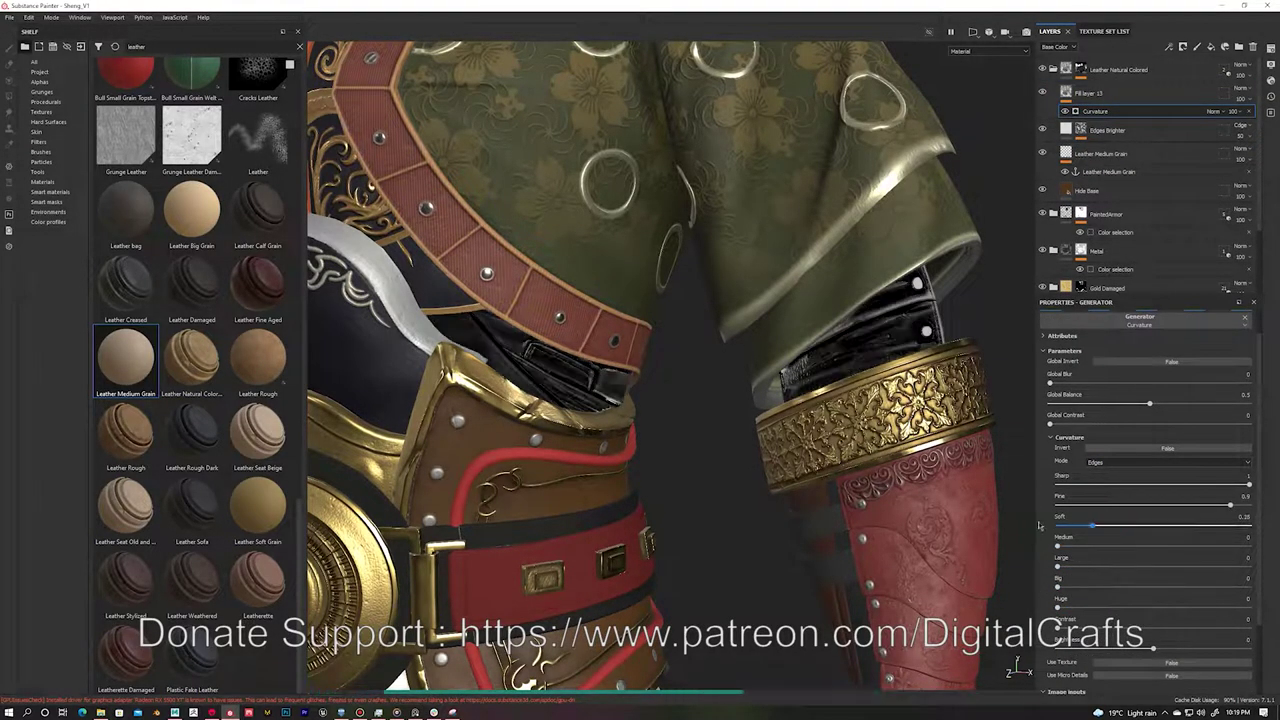
{"action": "right_click", "coordinate": [1088, 92]}
{"action": "left_click", "coordinate": [1150, 150]}
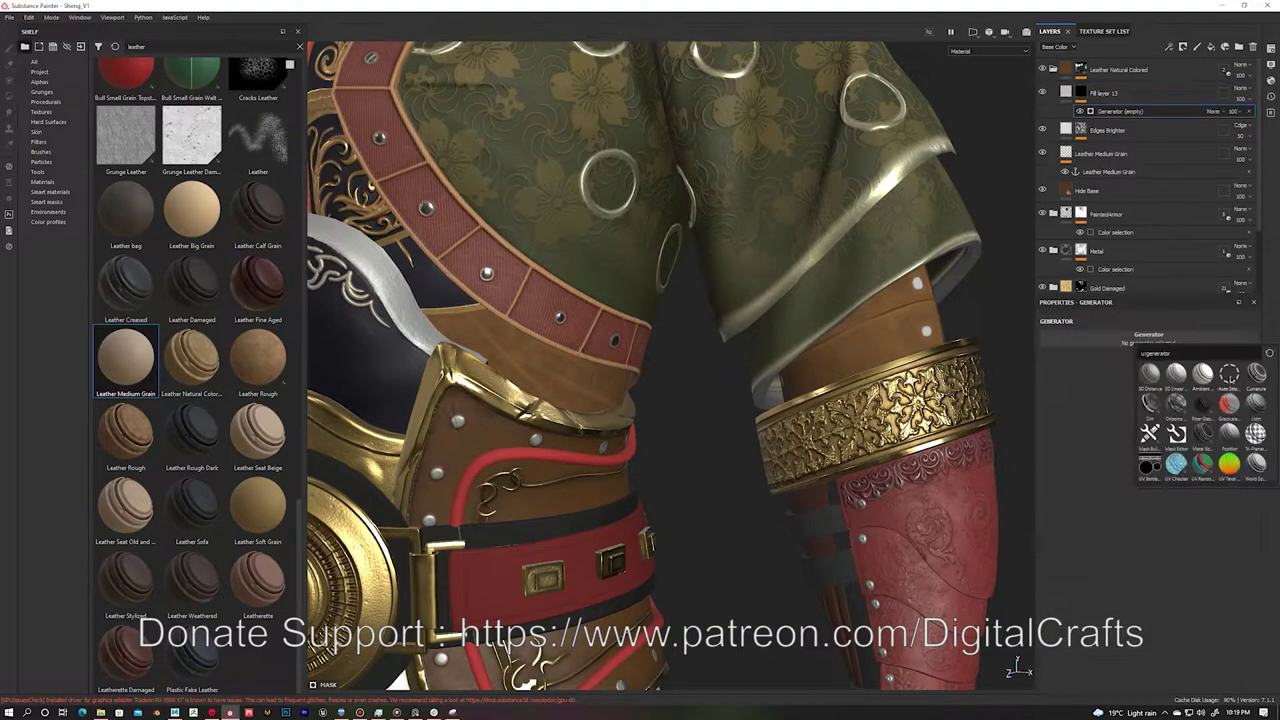
{"action": "left_click", "coordinate": [1150, 400]}
Step: Set the Curvature generator's Micro Normal input to Leather Medium Grain
{"action": "scroll", "coordinate": [1062, 456], "scroll_direction": "down", "scroll_amount": 3}
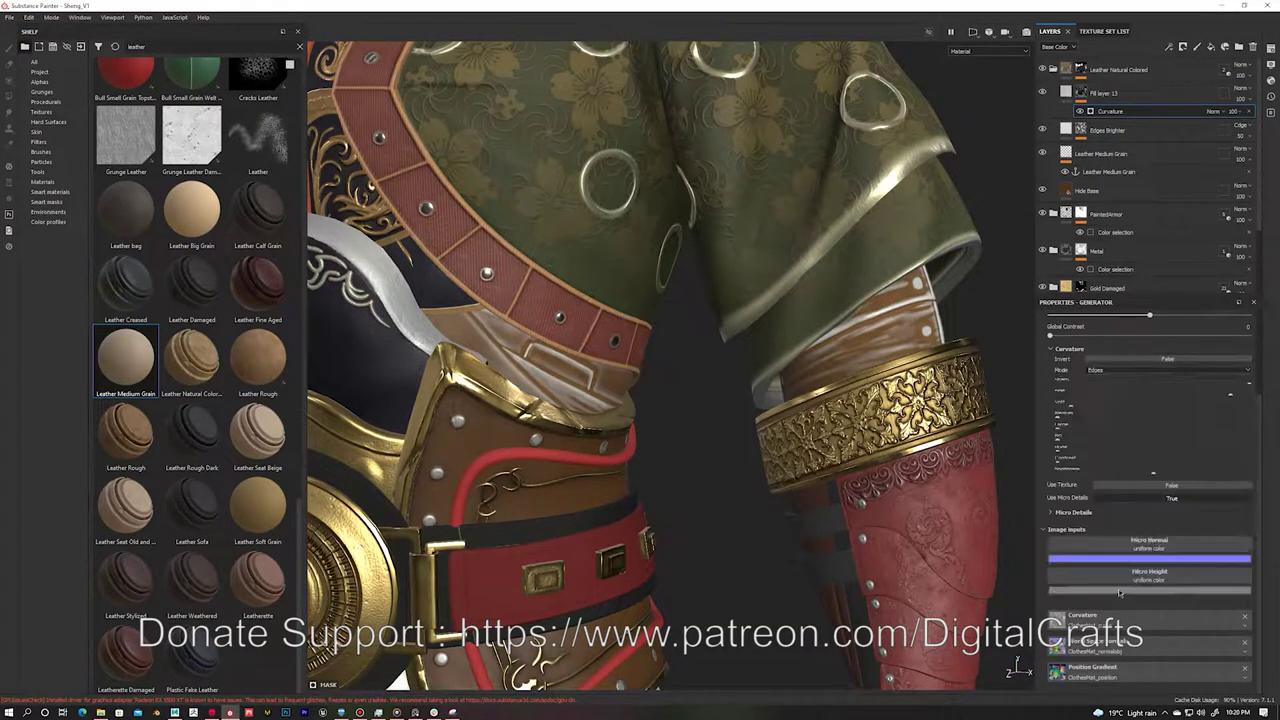
{"action": "left_click", "coordinate": [1150, 630]}
{"action": "left_click", "coordinate": [1180, 472]}
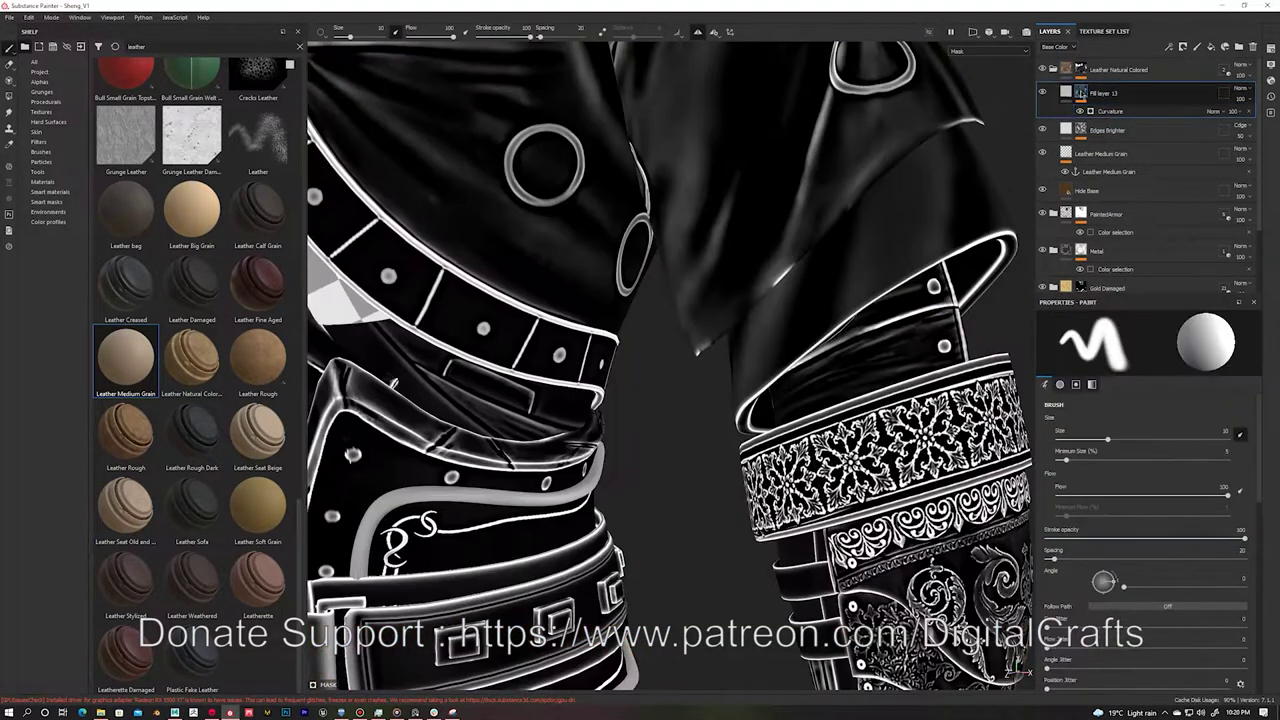
{"action": "left_click_drag", "start_coordinate": [867, 386], "coordinate": [850, 380], "text": "alt"}
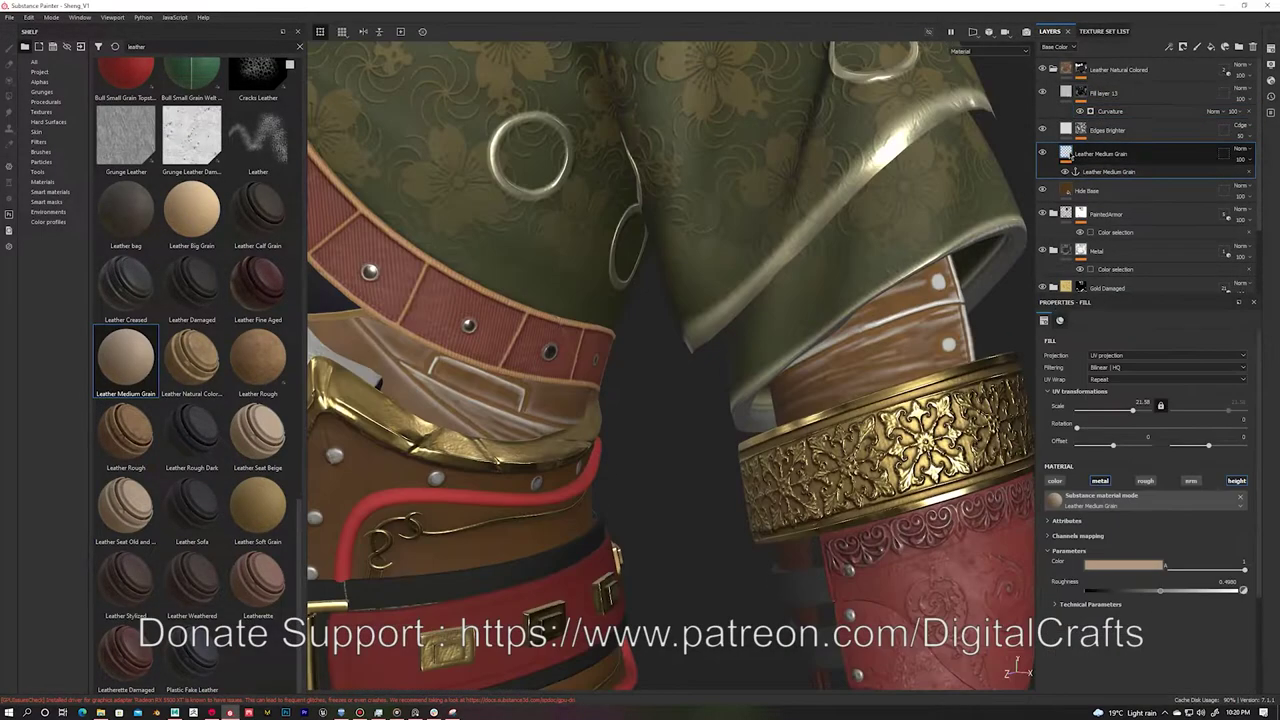
Step: Give Fill layer 13 a darker brown base colour
{"action": "scroll", "coordinate": [1107, 481], "scroll_direction": "down", "scroll_amount": 1}
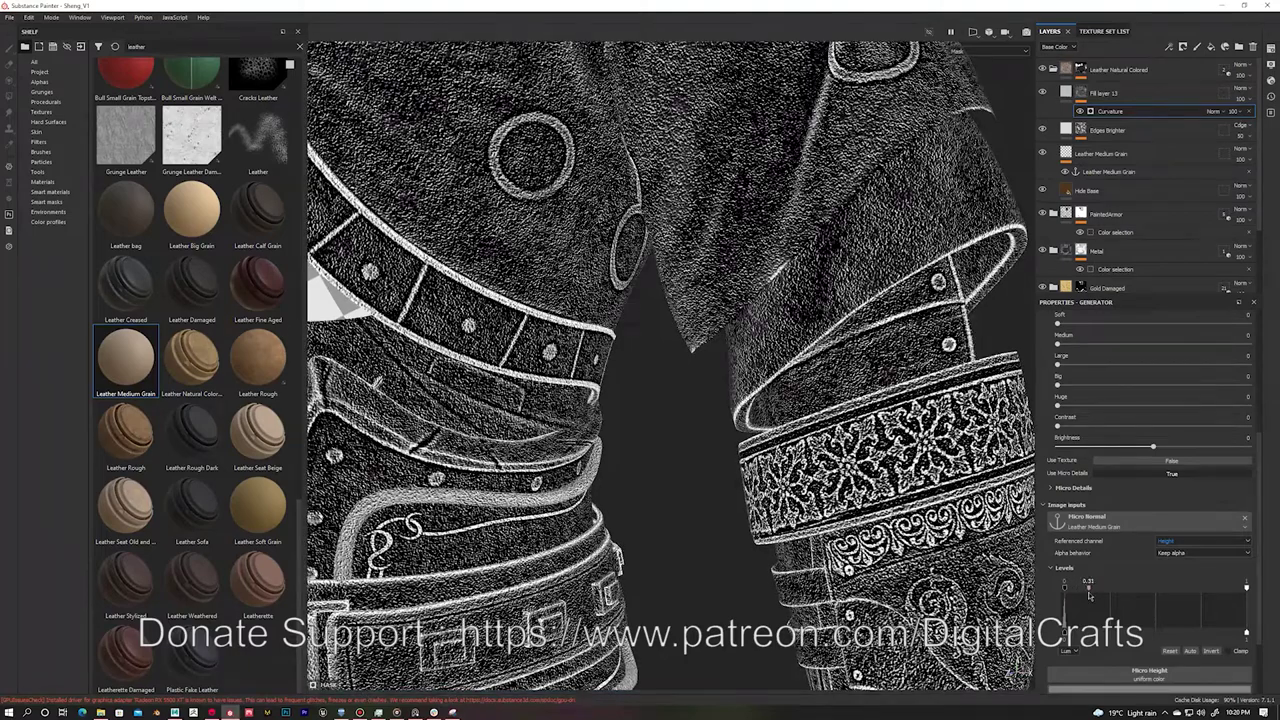
{"action": "left_click", "coordinate": [1100, 93]}
{"action": "left_click", "coordinate": [1230, 520]}
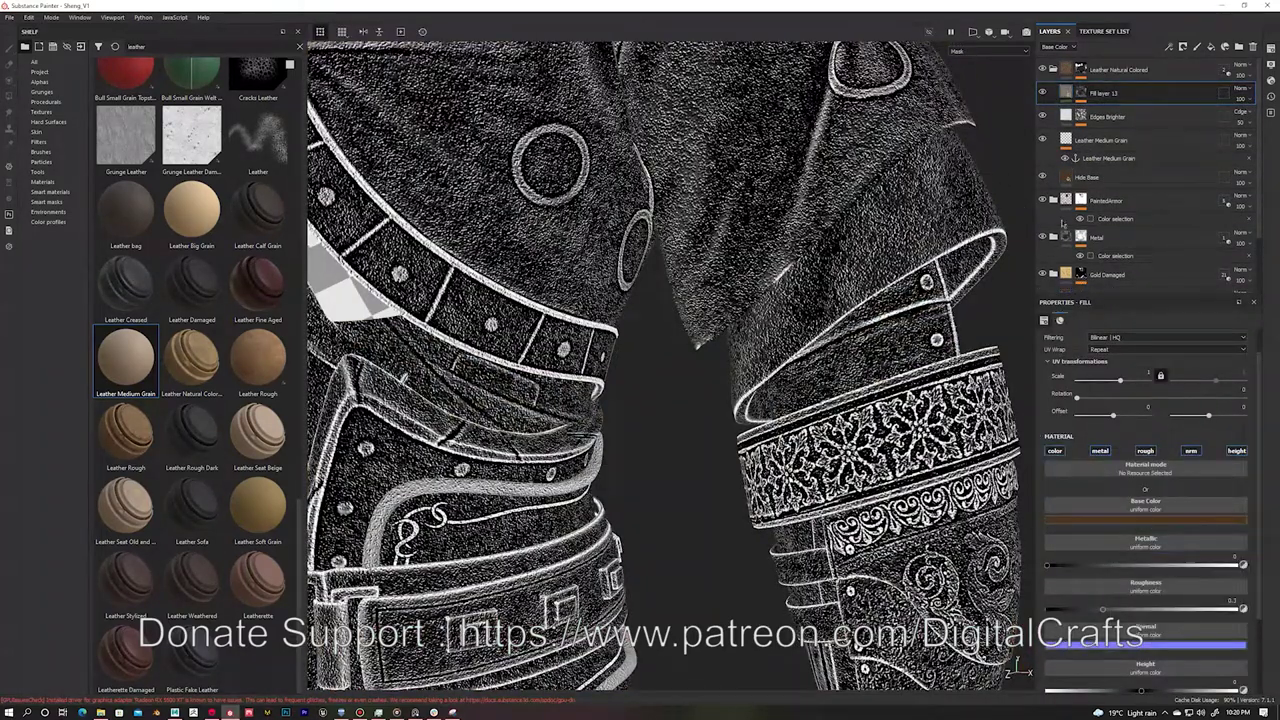
{"action": "key", "text": "m"}
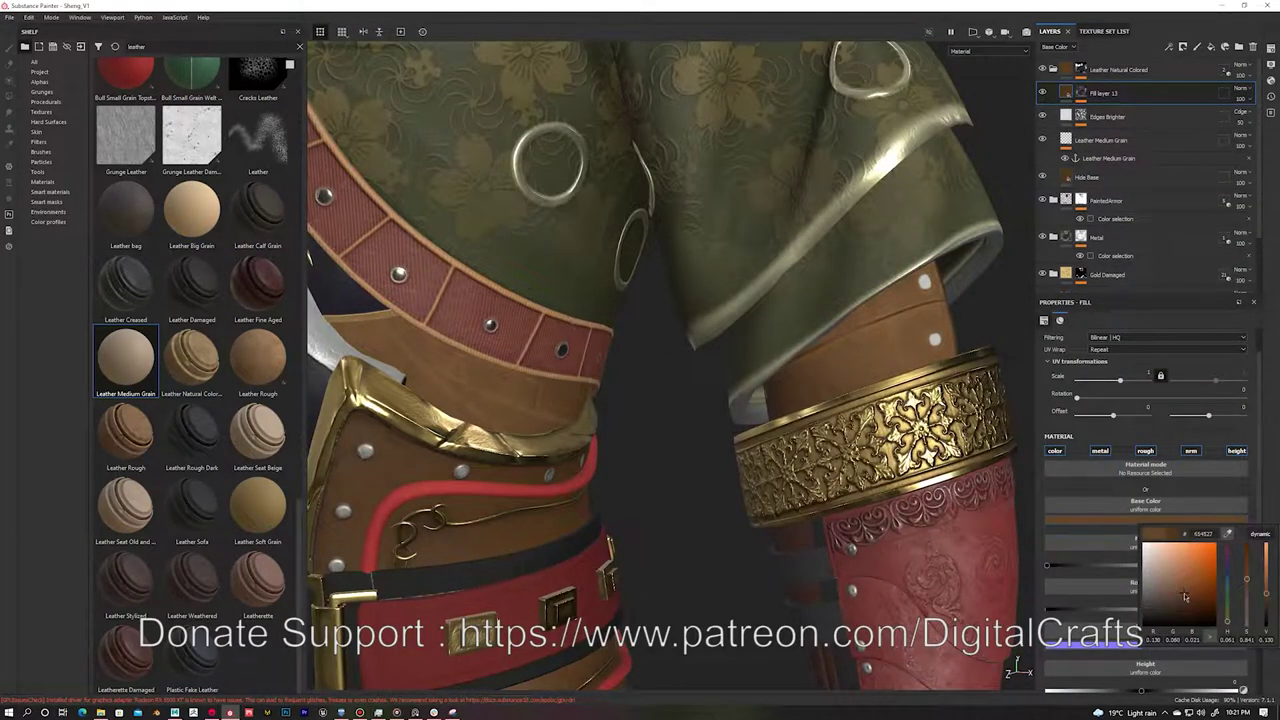
{"action": "left_click", "coordinate": [1076, 92]}
{"action": "left_click", "coordinate": [1143, 520]}
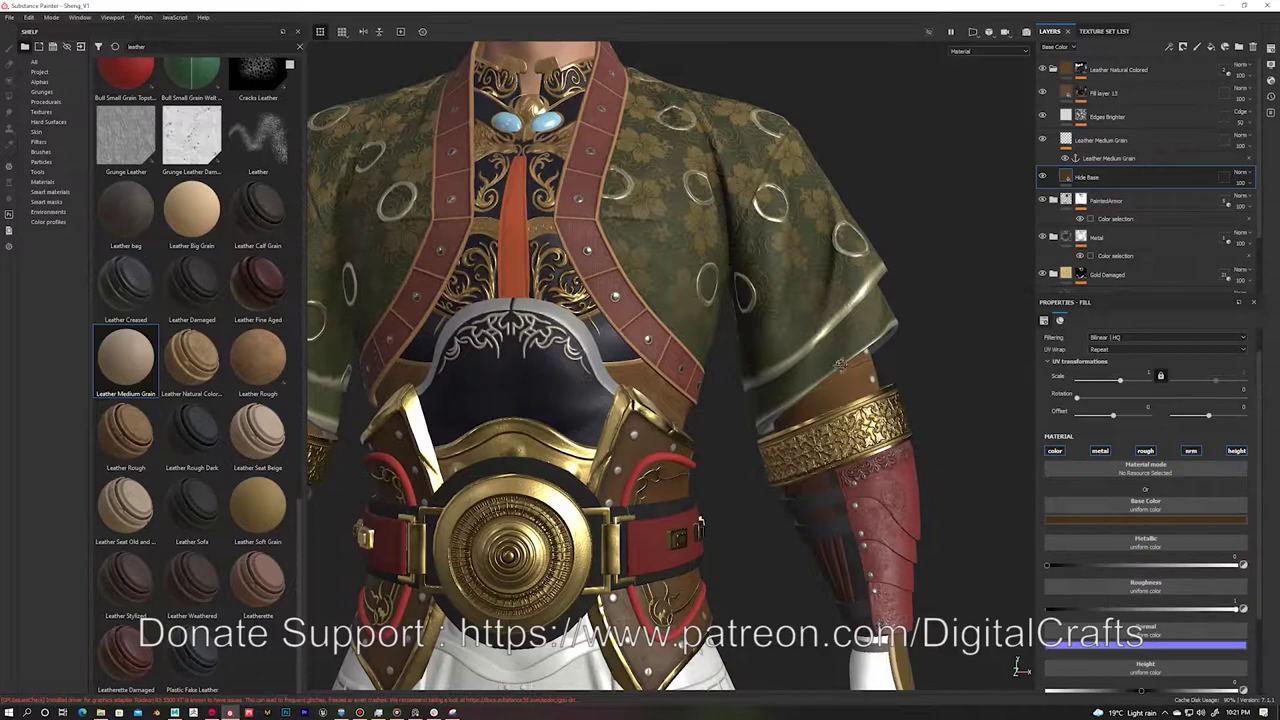
Step: Duplicate Fill layer 13 with Ctrl+D to create Fill layer 13 copy 1
{"action": "right_click_drag", "start_coordinate": [840, 365], "coordinate": [966, 393], "text": "alt"}
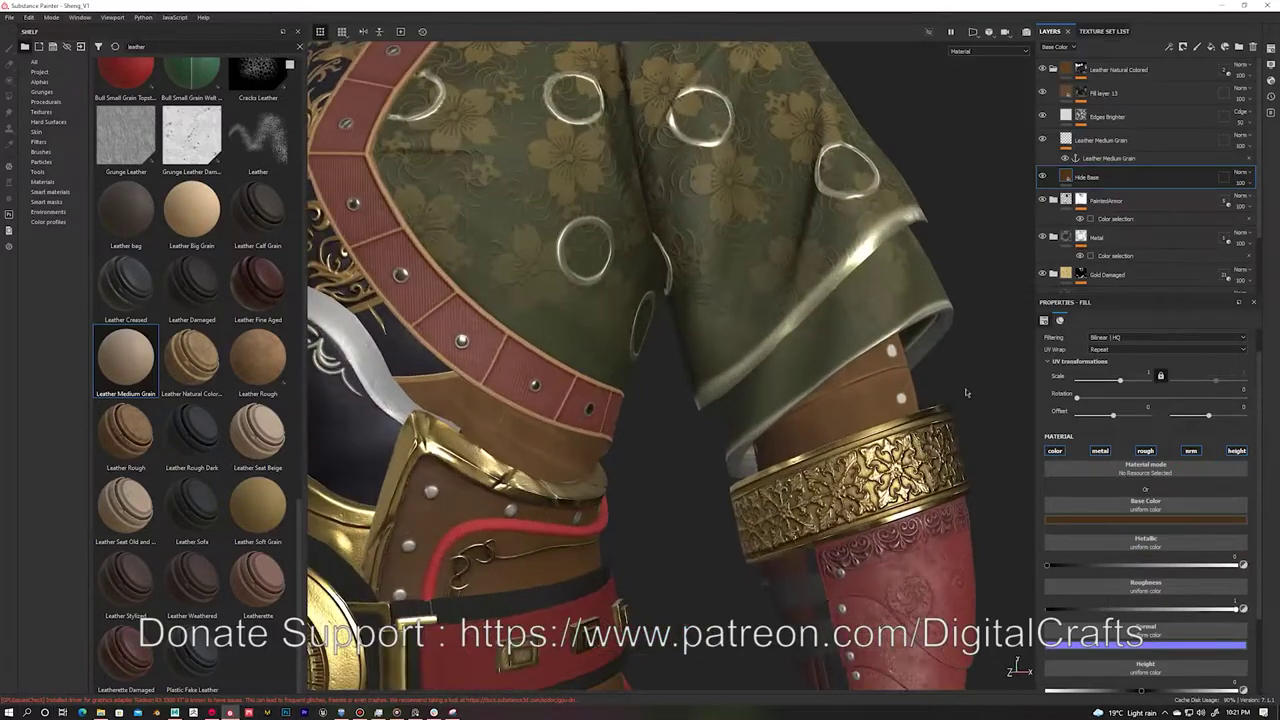
{"action": "left_click", "coordinate": [1110, 93]}
{"action": "key", "text": "ctrl+d"}
{"action": "right_click", "coordinate": [1120, 95]}
Step: Mask Fill layer 13 copy 1 with an Ambient Occlusion generator and a BnW Spots 2 fill
{"action": "left_click", "coordinate": [1146, 452]}
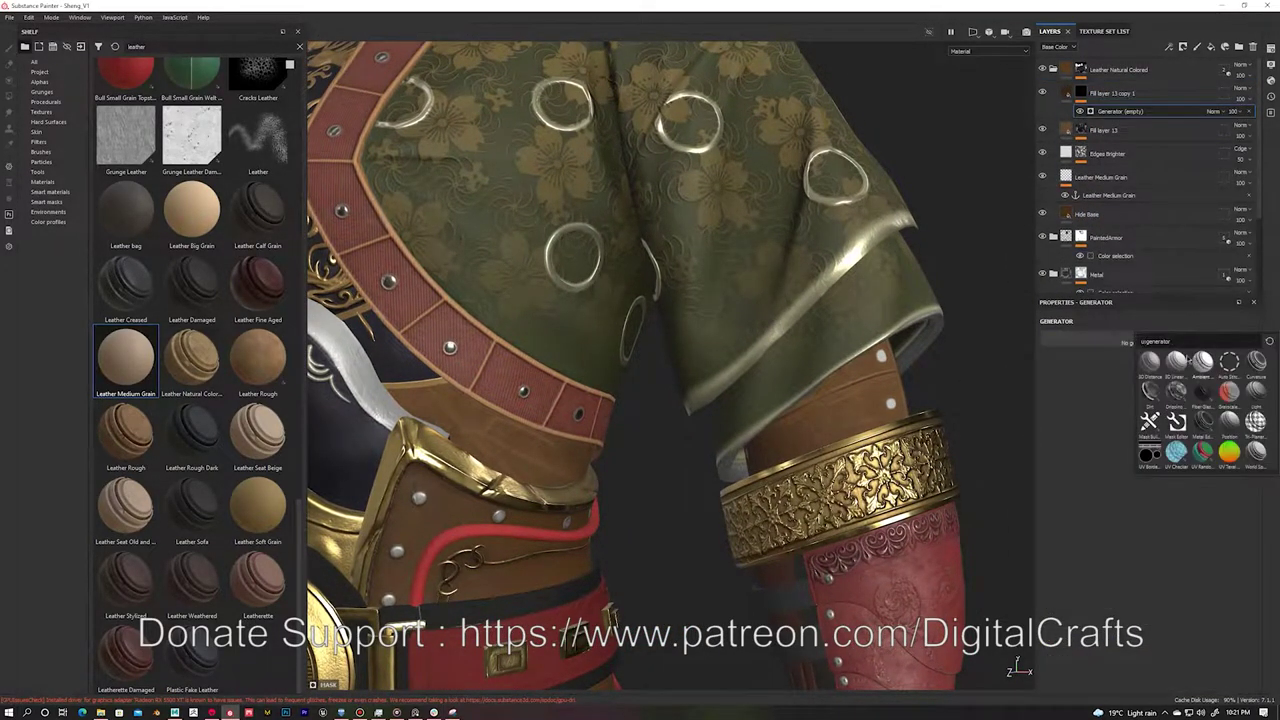
{"action": "left_click", "coordinate": [1150, 345]}
{"action": "key", "text": "m"}
{"action": "left_click", "coordinate": [1072, 93]}
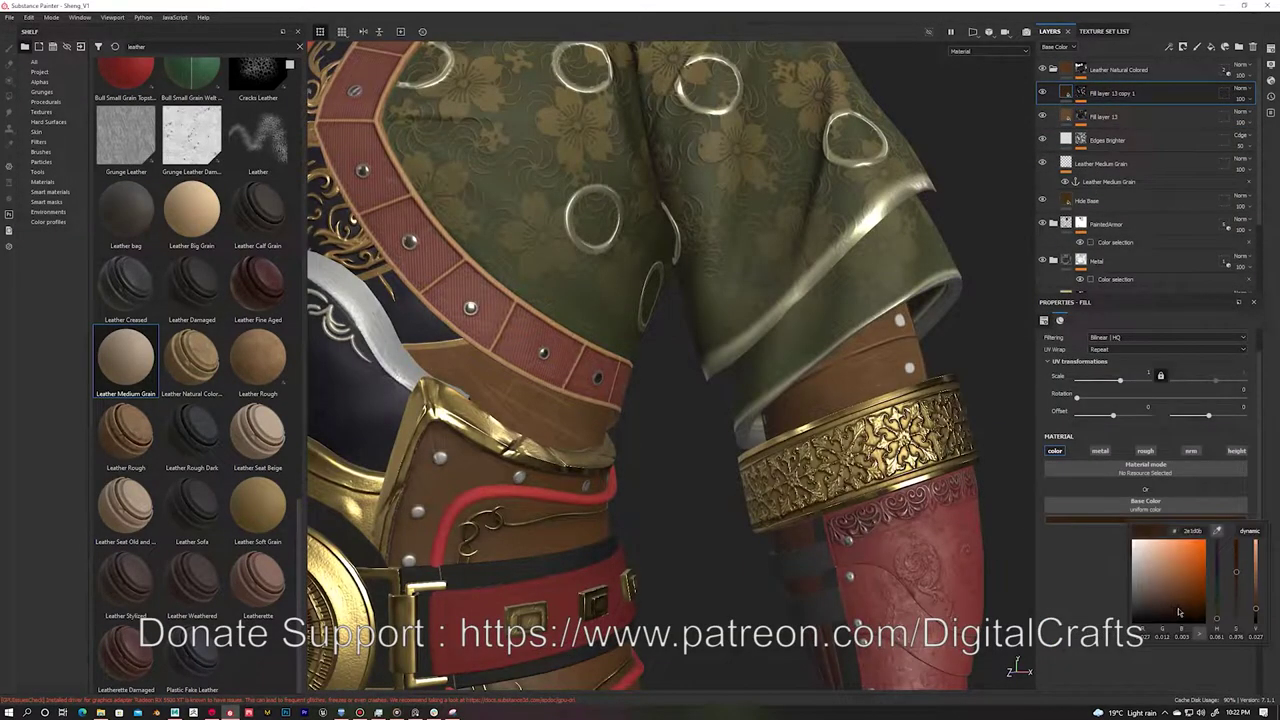
{"action": "right_click", "coordinate": [1120, 88]}
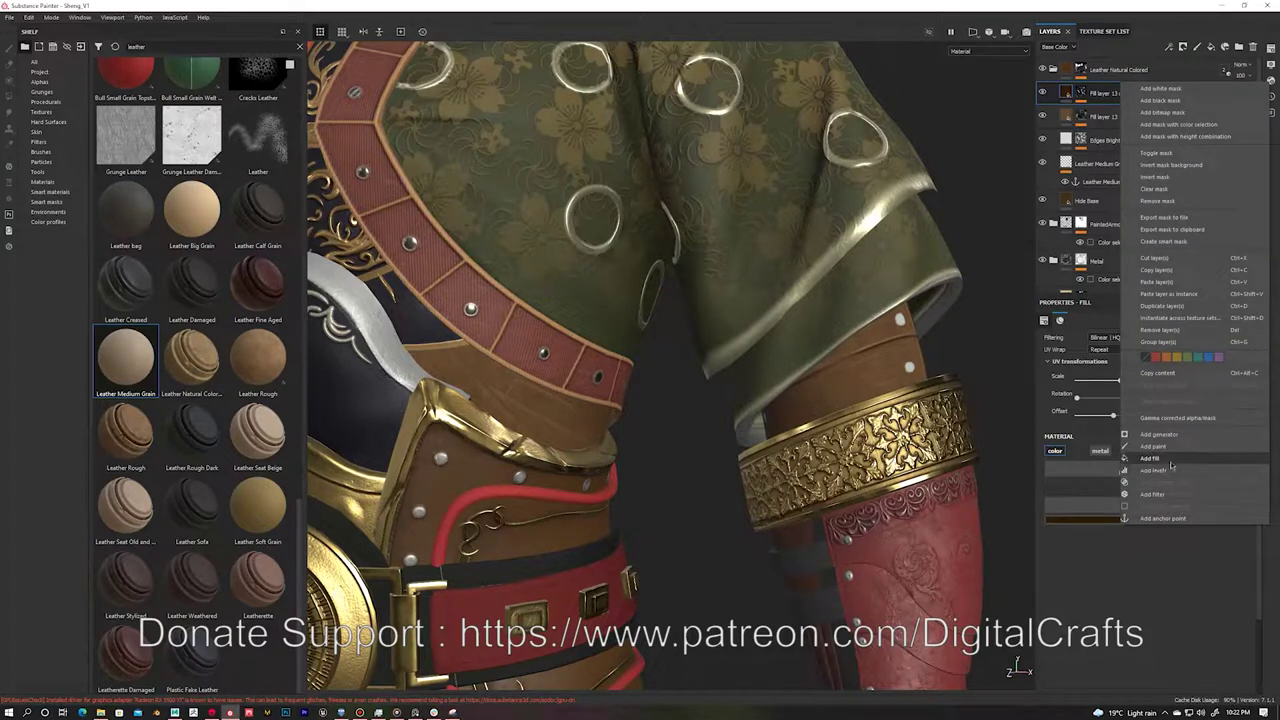
{"action": "left_click", "coordinate": [1150, 458]}
{"action": "left_click", "coordinate": [44, 101]}
{"action": "left_click_drag", "start_coordinate": [258, 240], "coordinate": [1130, 545]}
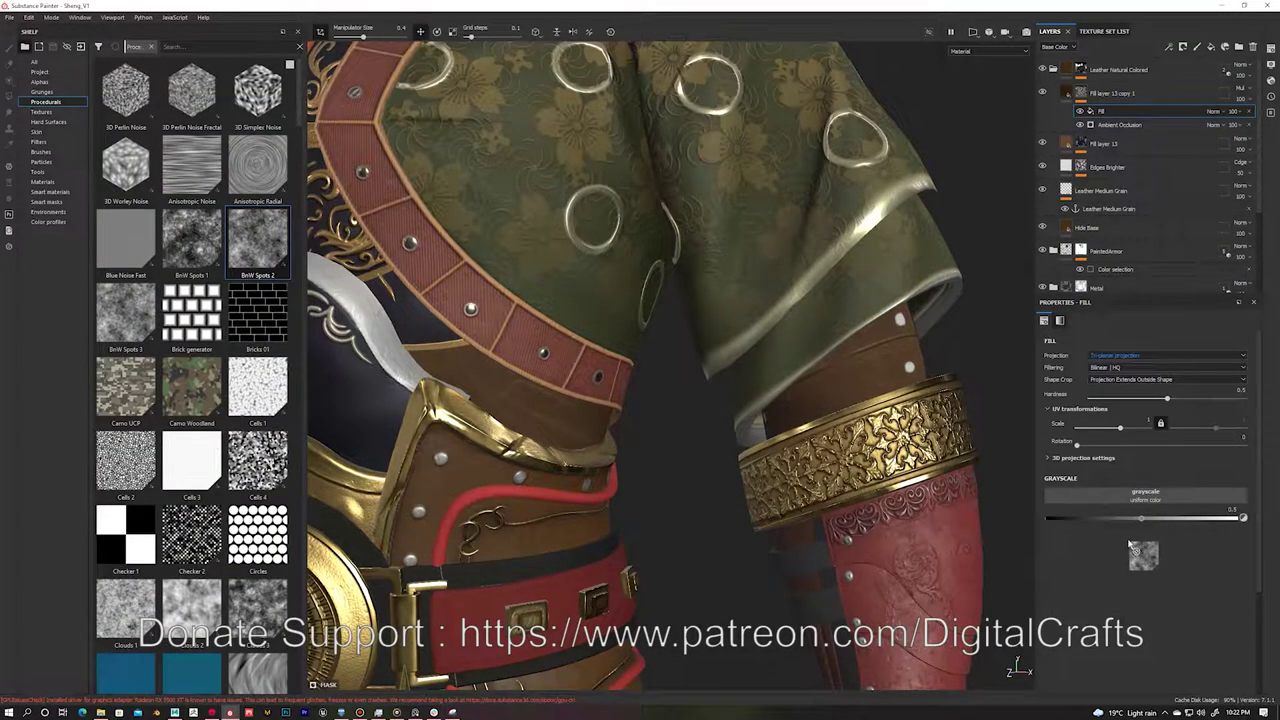
Step: Create a Curvature-masked copy 2, tune its Medium setting, and add Fill layer 14
{"action": "right_click", "coordinate": [1105, 143]}
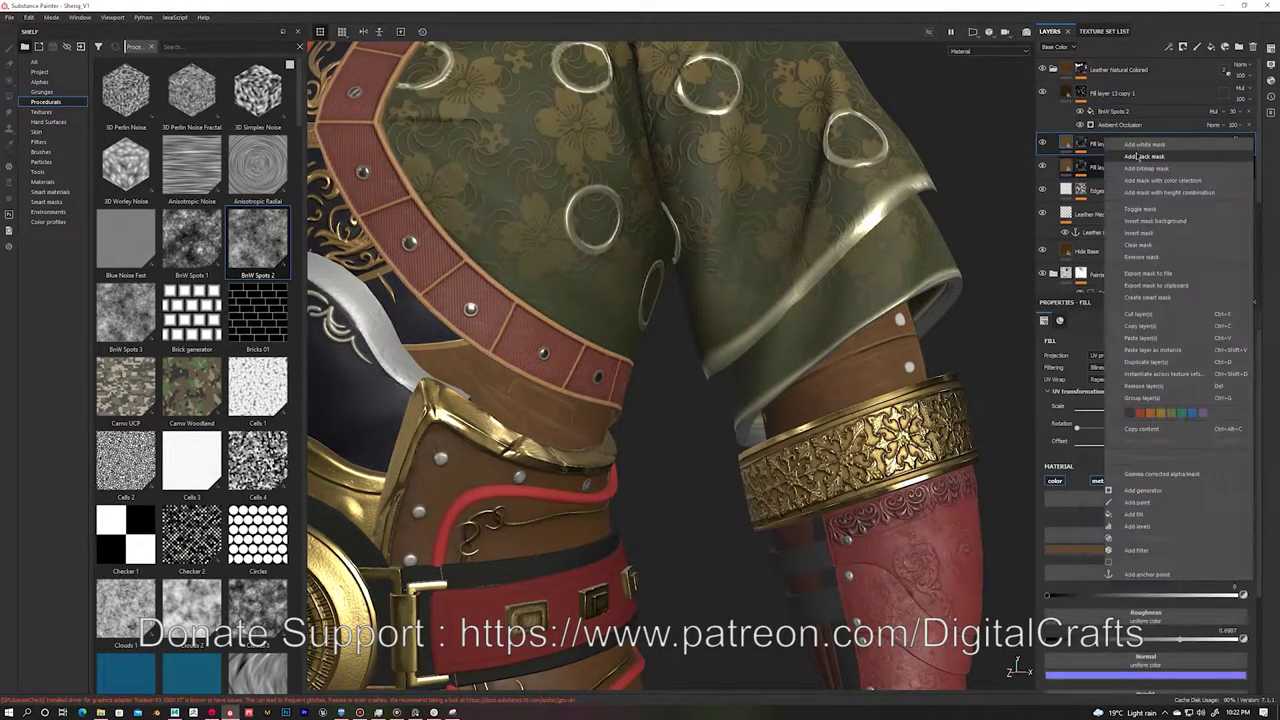
{"action": "left_click", "coordinate": [1160, 230]}
{"action": "left_click", "coordinate": [1069, 455]}
{"action": "scroll", "coordinate": [1063, 562], "scroll_direction": "down", "scroll_amount": 1}
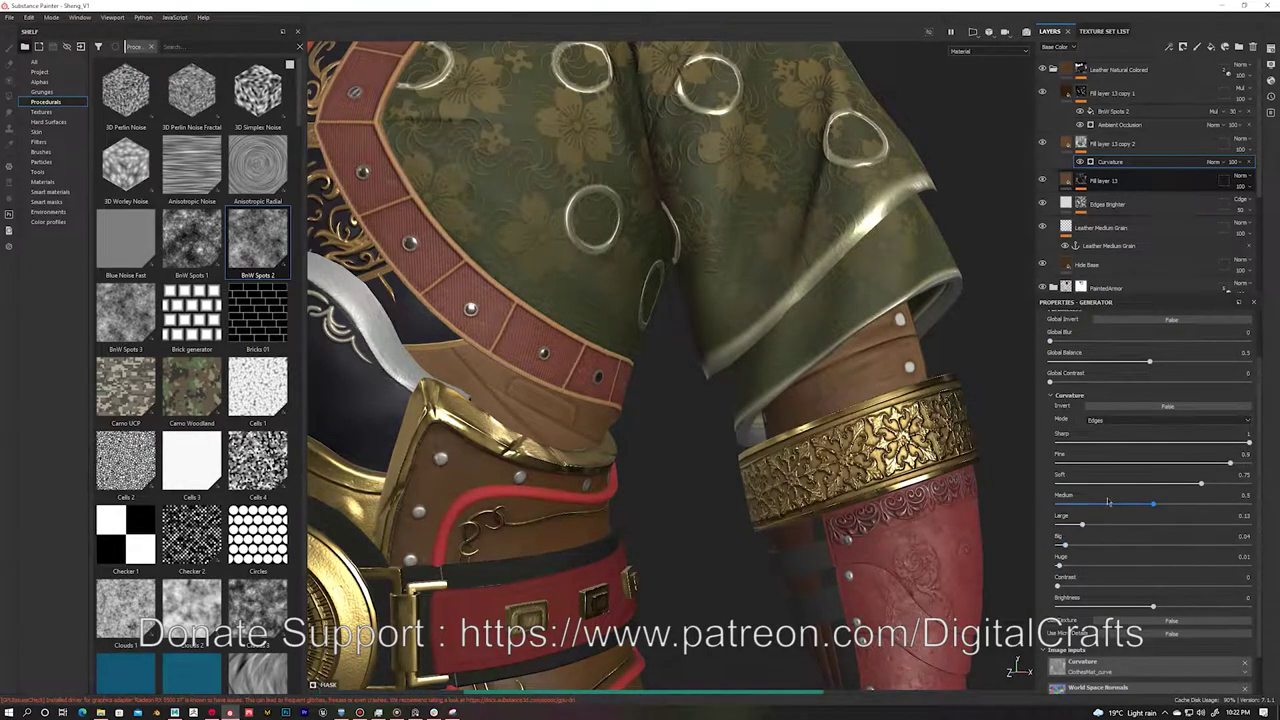
{"action": "scroll", "coordinate": [751, 310], "scroll_direction": "down", "scroll_amount": 5}
{"action": "left_click", "coordinate": [1087, 264]}
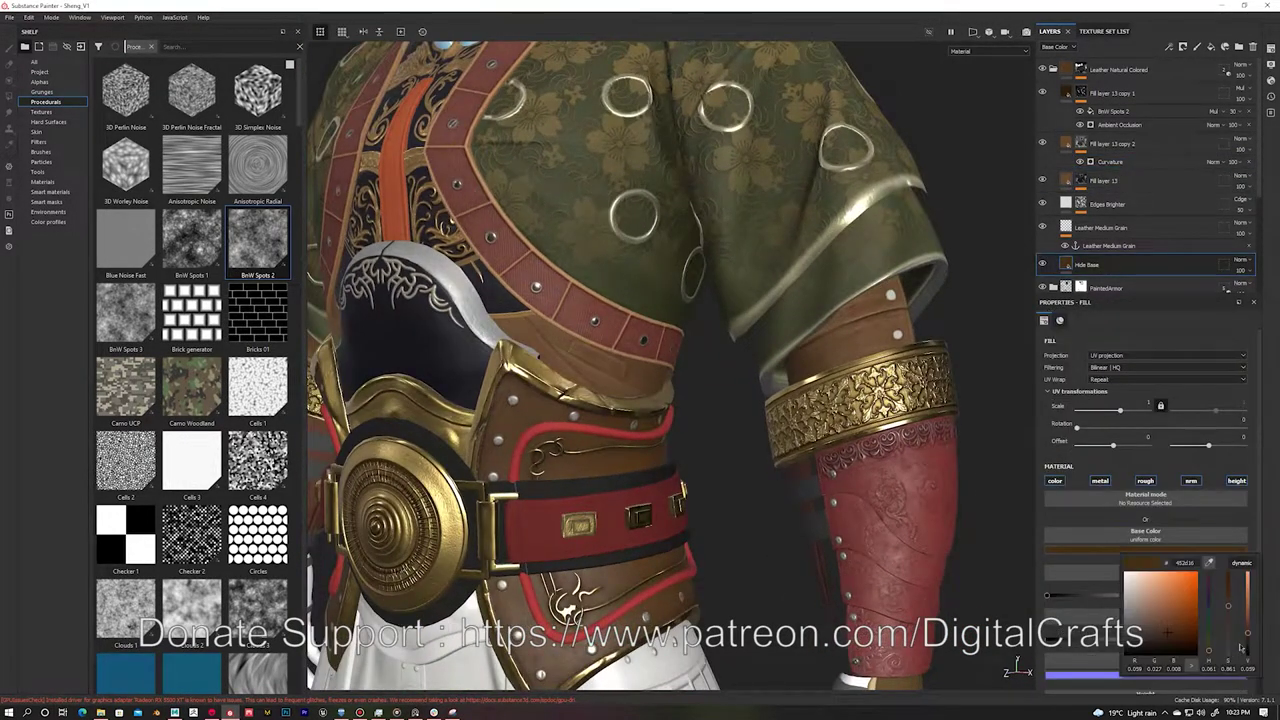
{"action": "scroll", "coordinate": [700, 272], "scroll_direction": "down", "scroll_amount": 3}
{"action": "scroll", "coordinate": [700, 272], "scroll_direction": "up", "scroll_amount": 2}
{"action": "scroll", "coordinate": [700, 272], "scroll_direction": "up", "scroll_amount": 3}
{"action": "left_click", "coordinate": [1211, 46]}
{"action": "right_click", "coordinate": [1105, 93]}
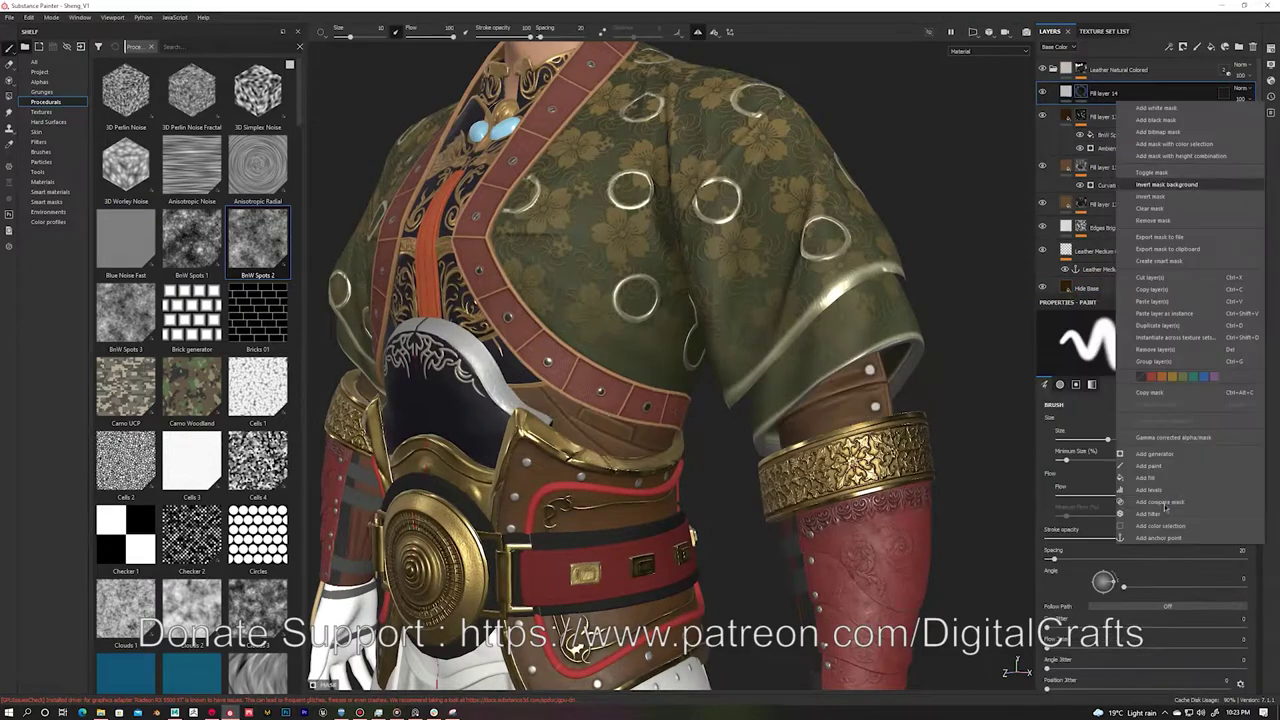
Step: Add a colour selection mask to Fill layer 14 and give it a light grey base colour
{"action": "left_click", "coordinate": [1180, 330]}
{"action": "left_click", "coordinate": [1237, 420]}
{"action": "left_click", "coordinate": [838, 402]}
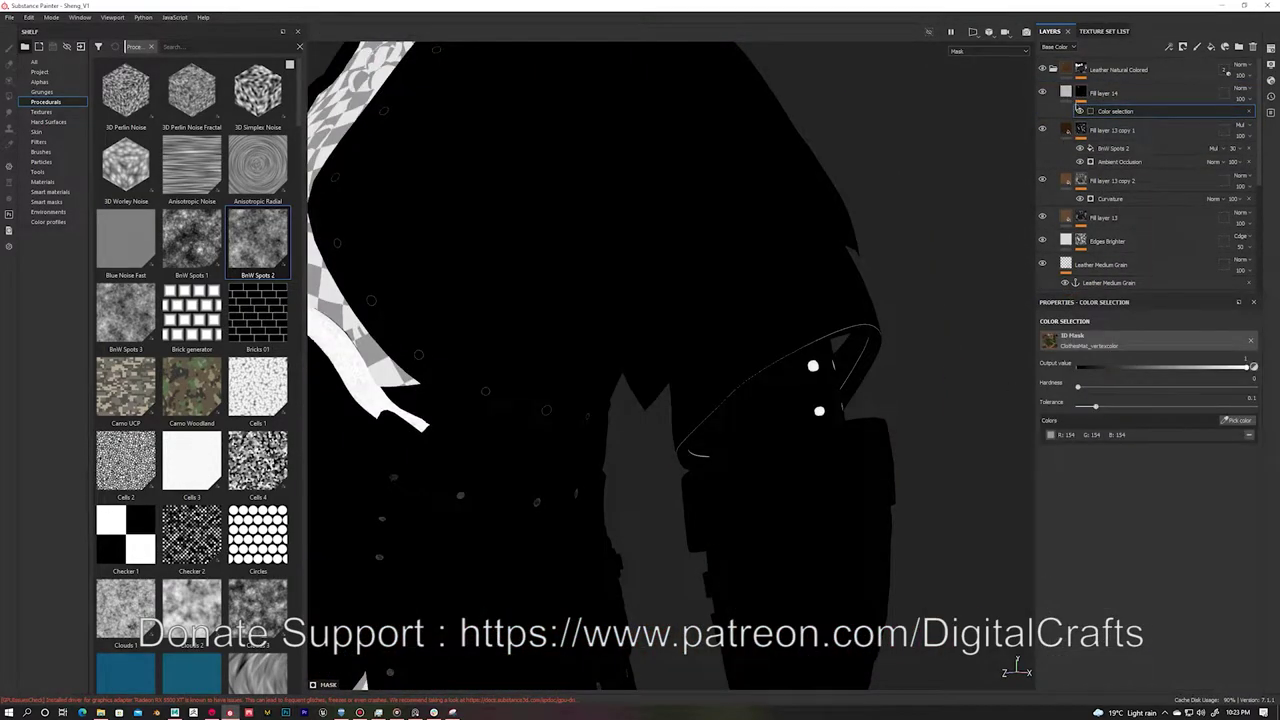
{"action": "left_click", "coordinate": [1103, 93]}
{"action": "scroll", "coordinate": [640, 360], "scroll_direction": "up", "scroll_amount": 3}
{"action": "left_click", "coordinate": [1043, 93]}
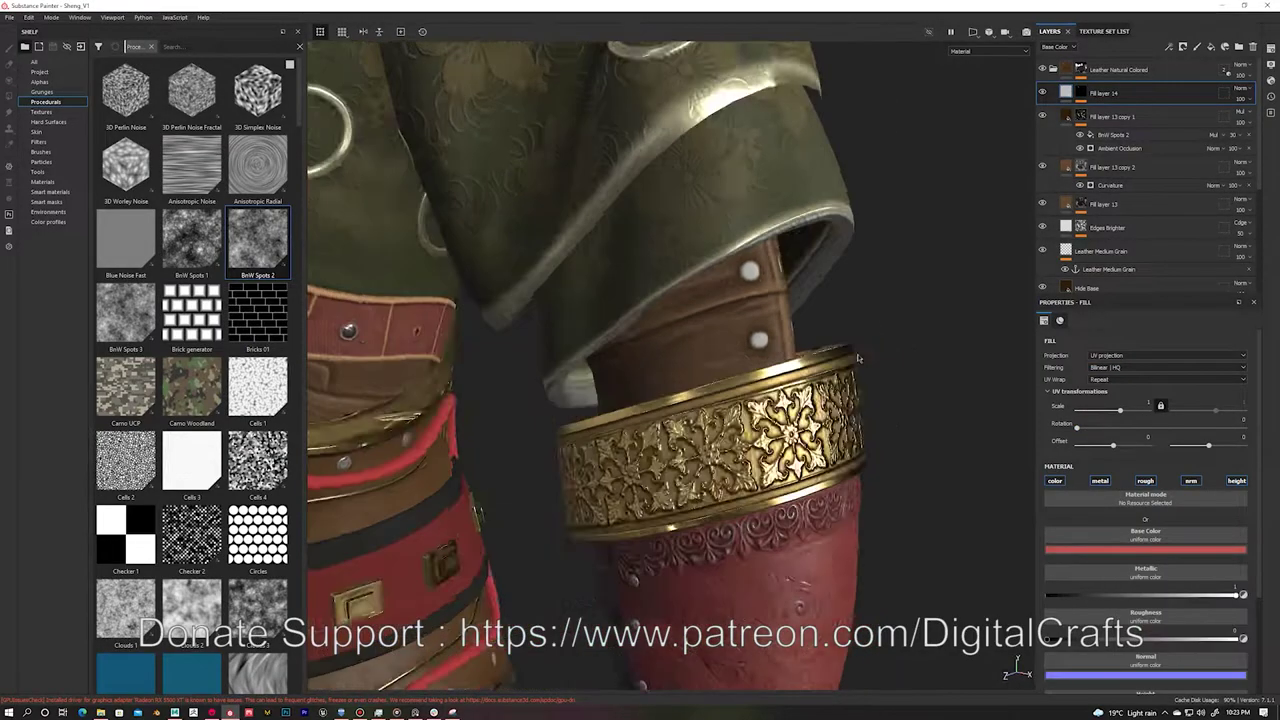
{"action": "left_click", "coordinate": [1080, 93], "text": "alt"}
{"action": "key", "text": "1"}
{"action": "left_click_drag", "start_coordinate": [640, 360], "coordinate": [716, 366], "text": "alt"}
{"action": "left_click", "coordinate": [1095, 93]}
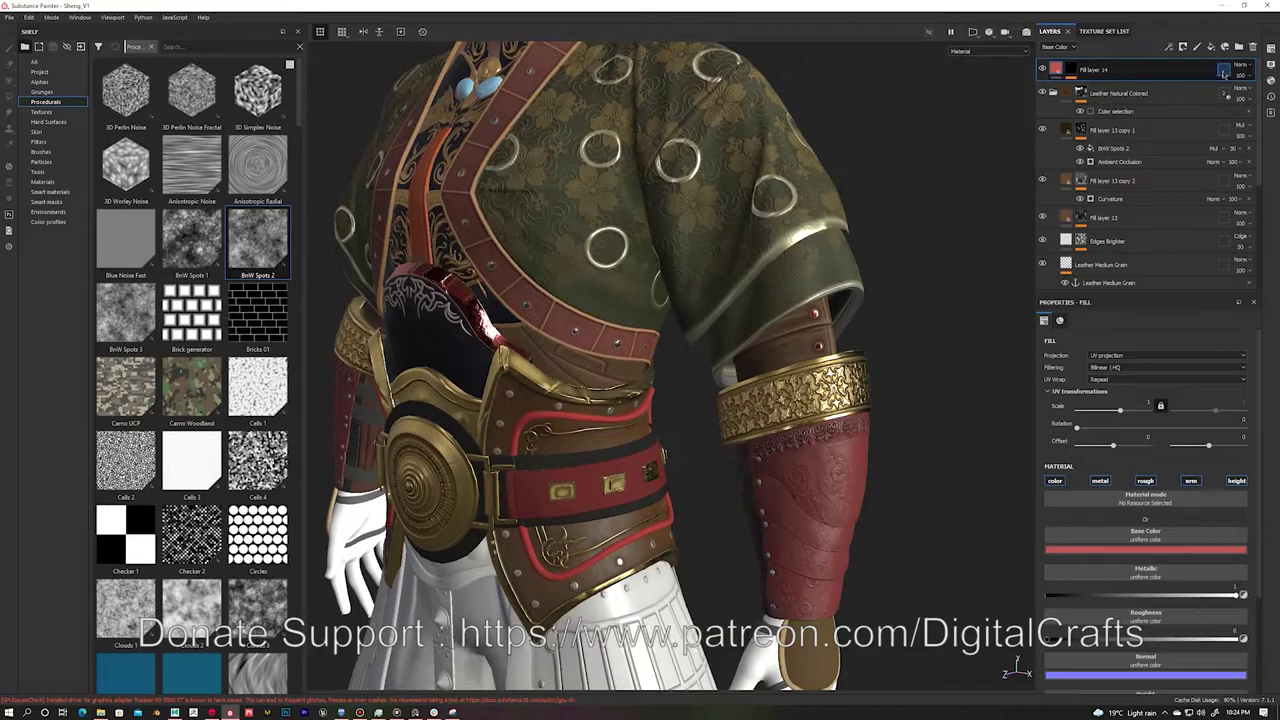
Step: Turn the view to face the belt buckle and collapse the Leather Natural Colored folder
{"action": "left_click_drag", "start_coordinate": [800, 300], "coordinate": [867, 290], "text": "alt"}
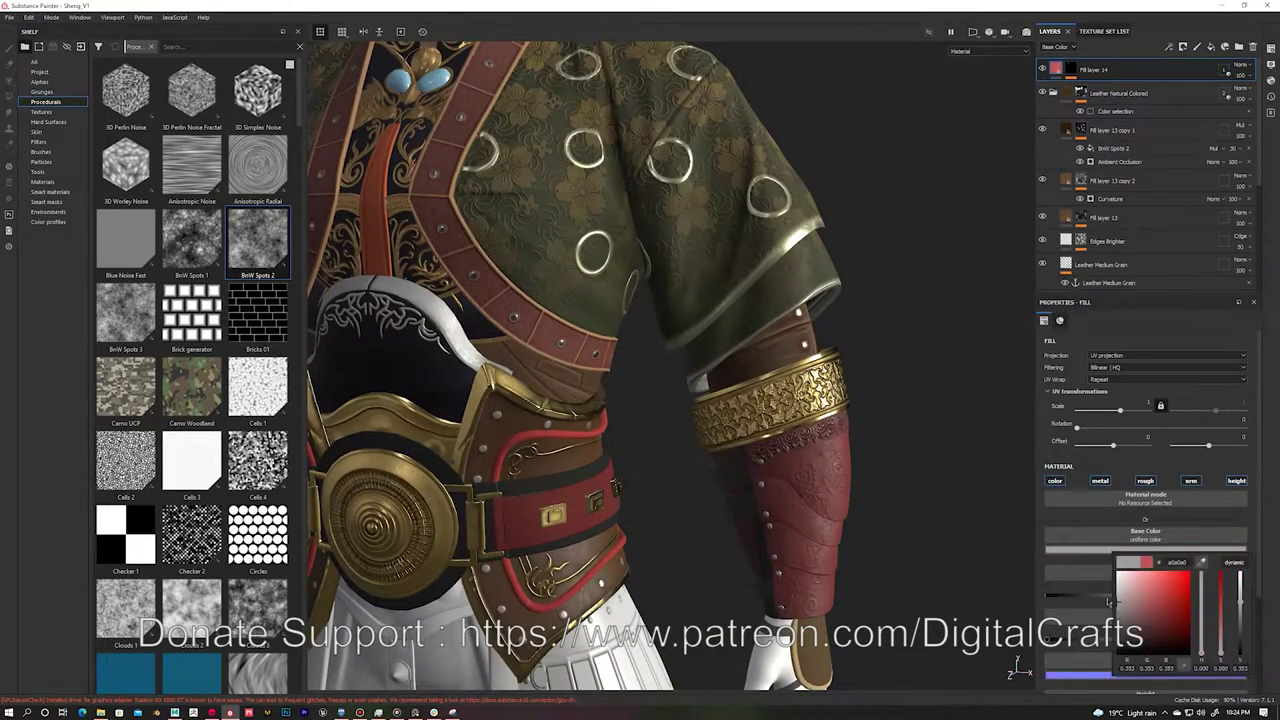
{"action": "scroll", "coordinate": [843, 335], "scroll_direction": "up", "scroll_amount": 3}
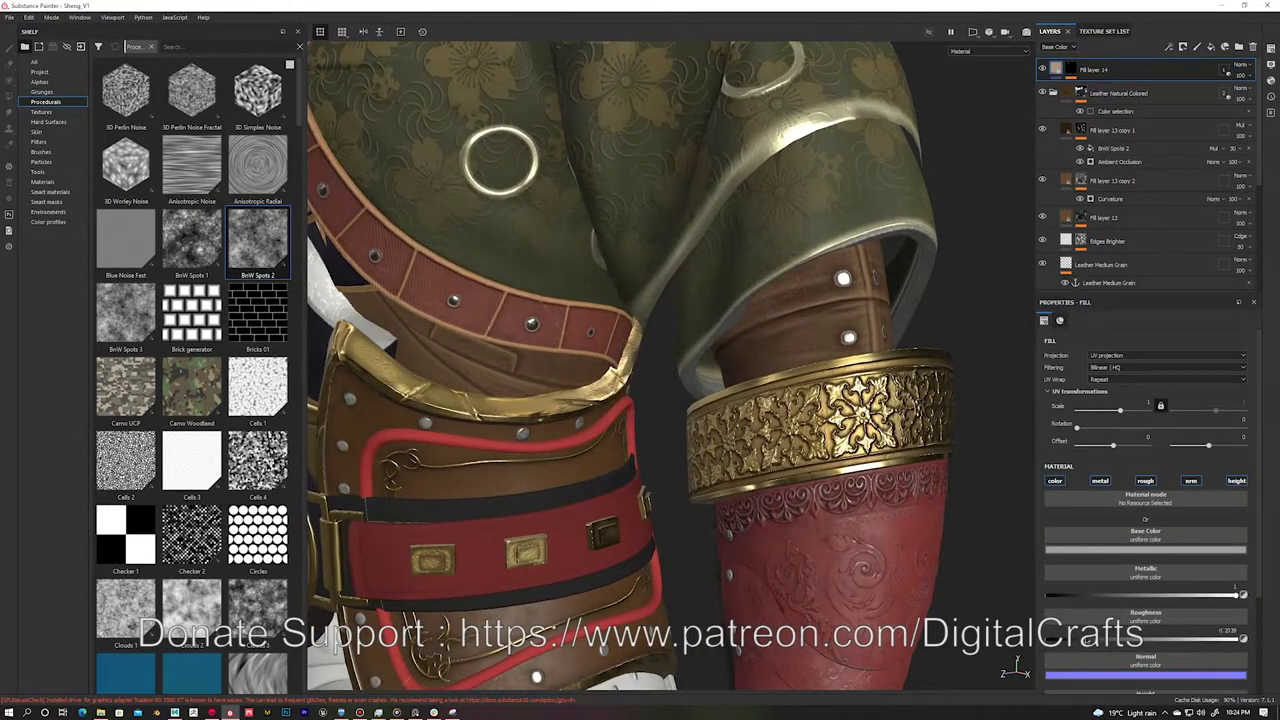
{"action": "left_click_drag", "start_coordinate": [800, 300], "coordinate": [700, 320], "text": "alt"}
{"action": "scroll", "coordinate": [650, 380], "scroll_direction": "up", "scroll_amount": 3}
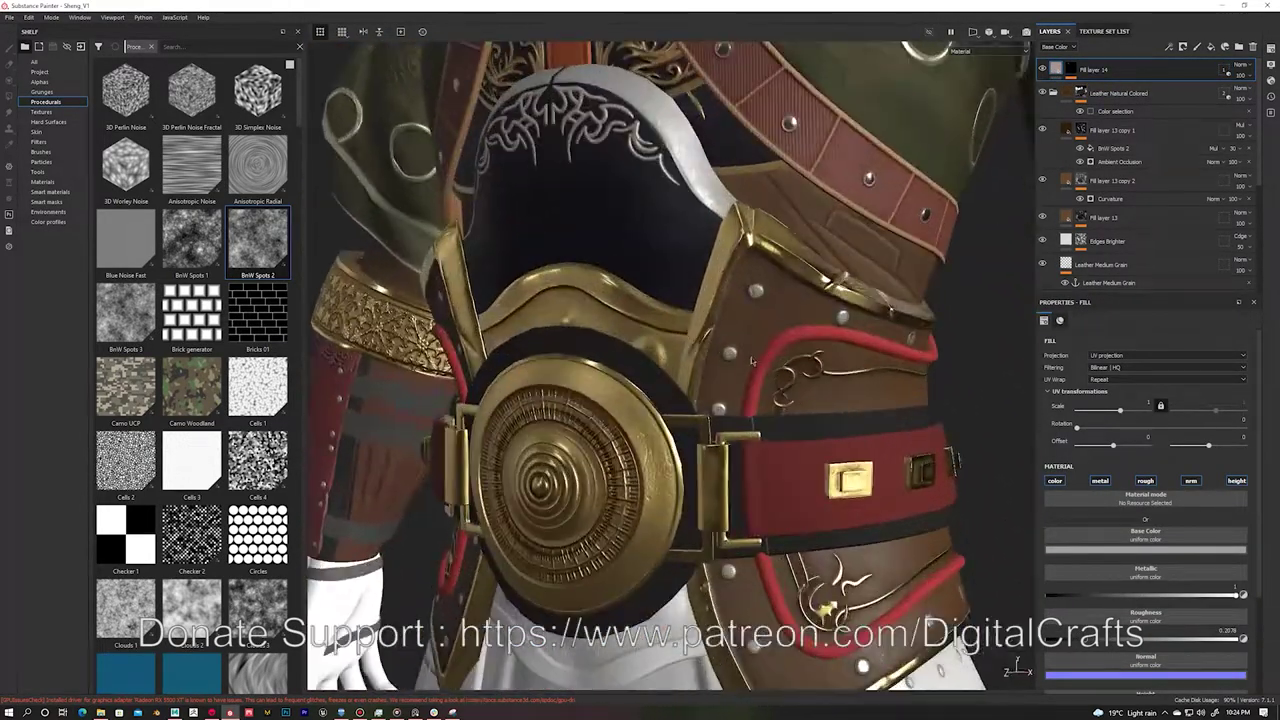
{"action": "left_click", "coordinate": [1053, 93]}
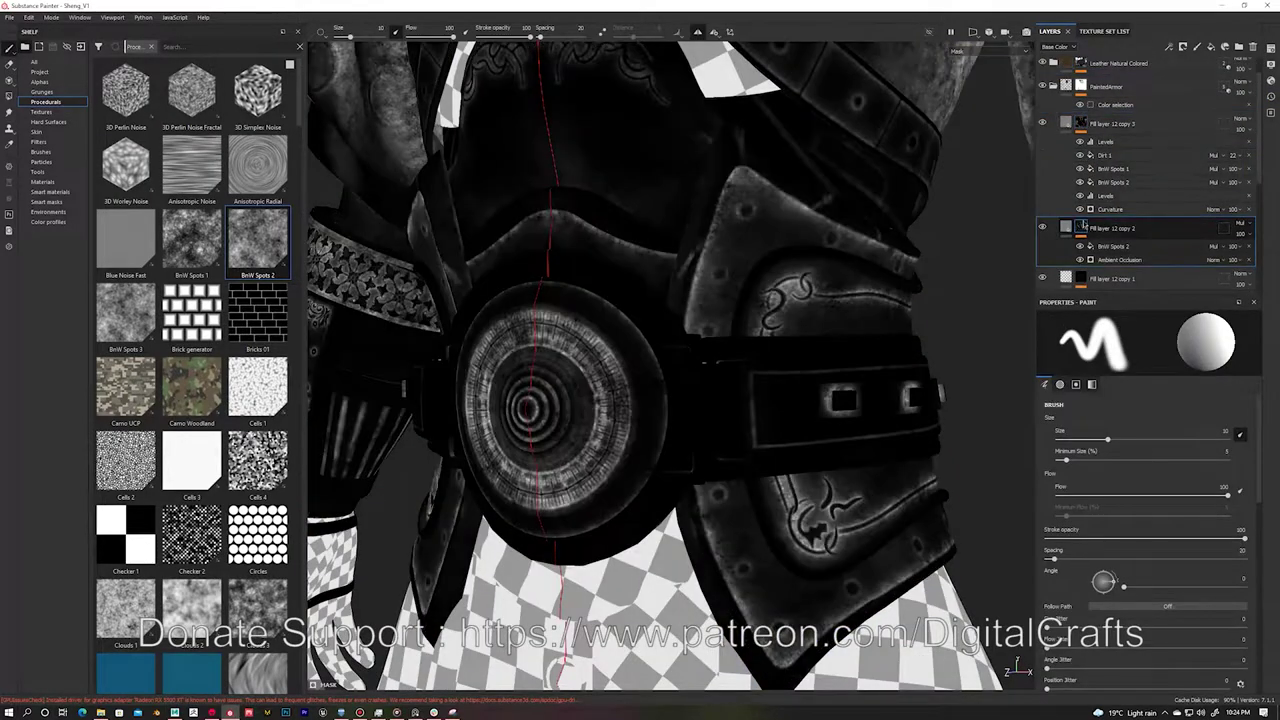
Step: Check Fill layer 11 copy 2's base colour with the whole belt and torso front in view
{"action": "scroll", "coordinate": [1150, 200], "scroll_direction": "down", "scroll_amount": 2}
{"action": "left_click", "coordinate": [1110, 256]}
{"action": "left_click", "coordinate": [1082, 550]}
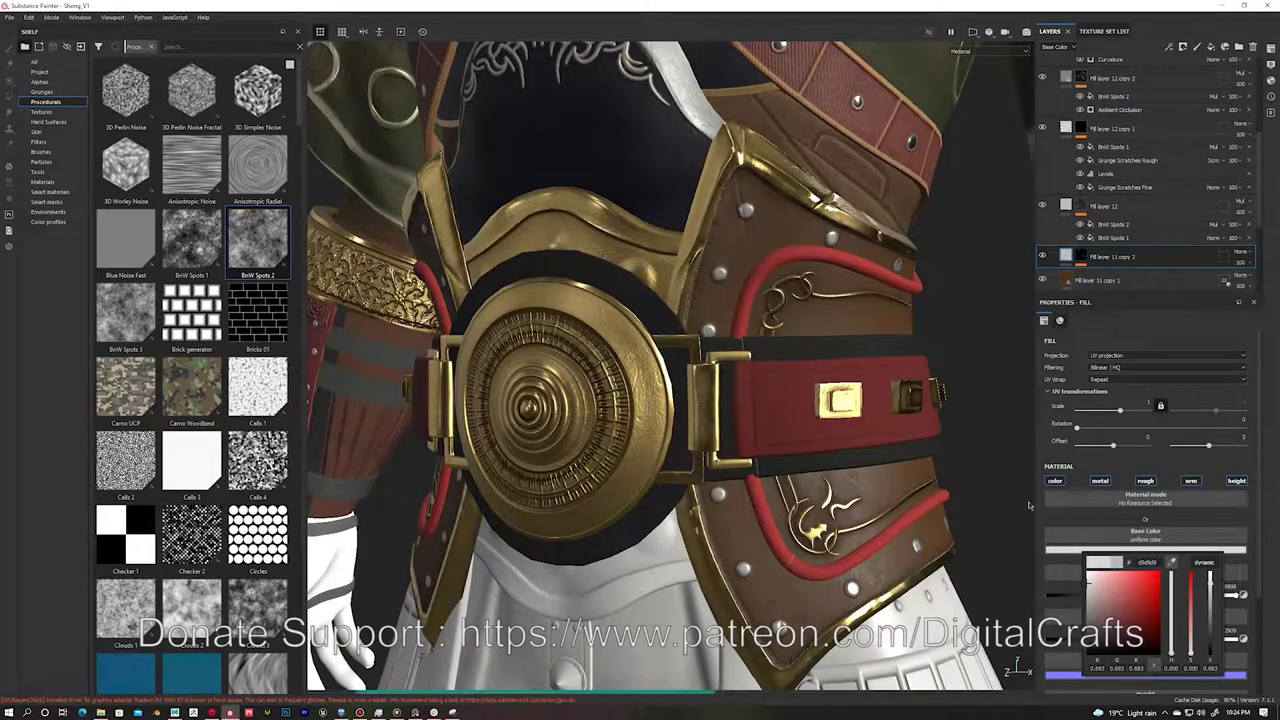
{"action": "left_click_drag", "start_coordinate": [755, 328], "coordinate": [800, 590], "text": "alt"}
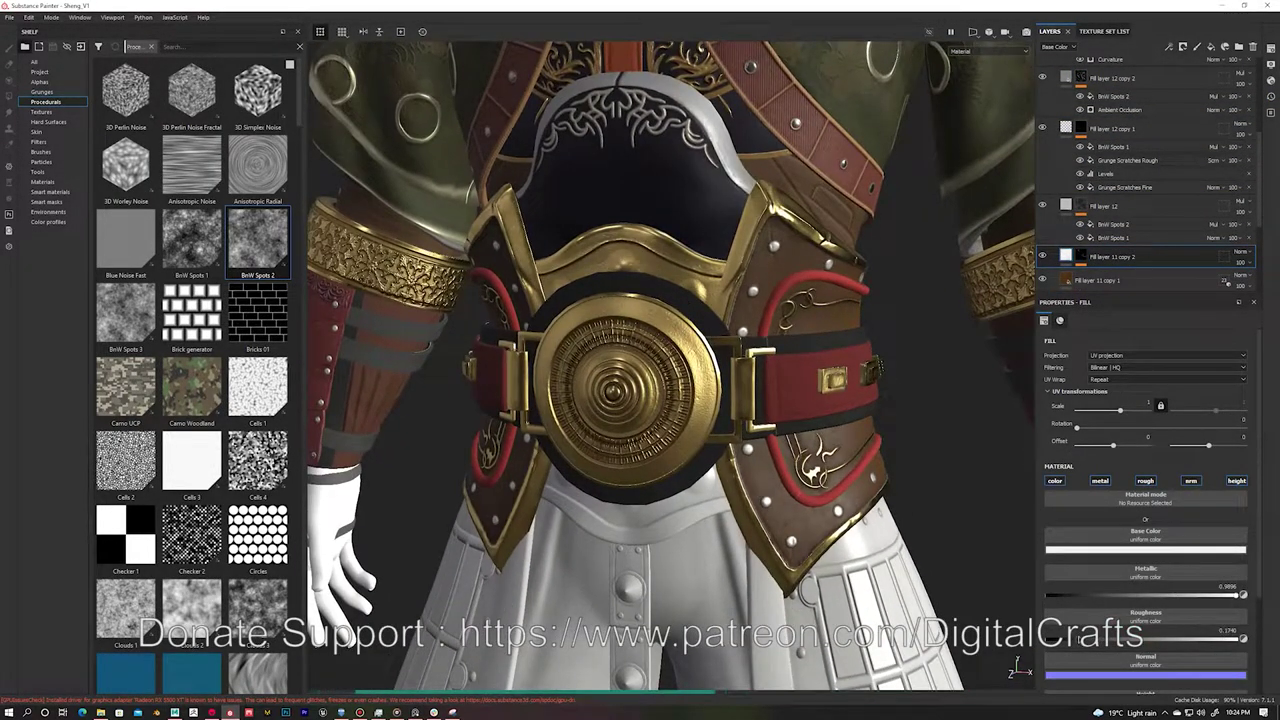
{"action": "scroll", "coordinate": [903, 390], "scroll_direction": "down", "scroll_amount": 5}
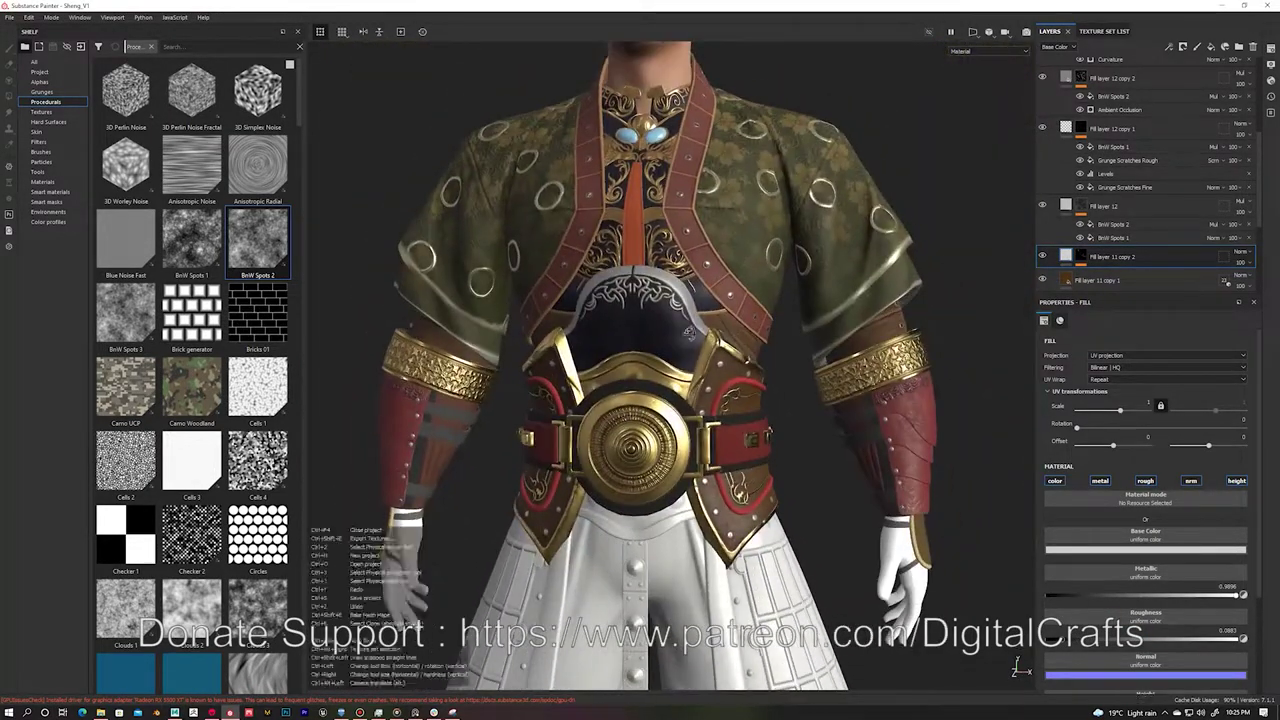
{"action": "left_click_drag", "start_coordinate": [688, 332], "coordinate": [720, 330], "text": "alt"}
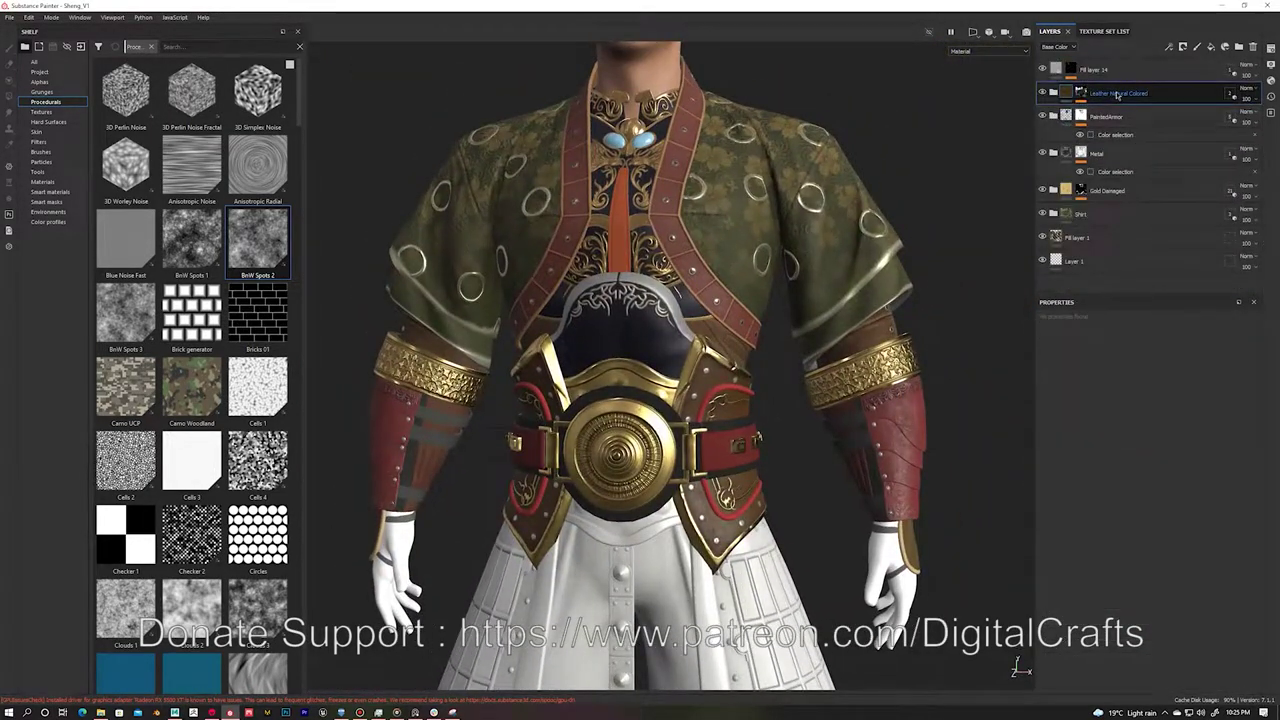
Step: Select the Hide Base layer and review its fill settings for the belt band
{"action": "left_click", "coordinate": [1097, 212]}
{"action": "scroll", "coordinate": [760, 400], "scroll_direction": "up", "scroll_amount": 3}
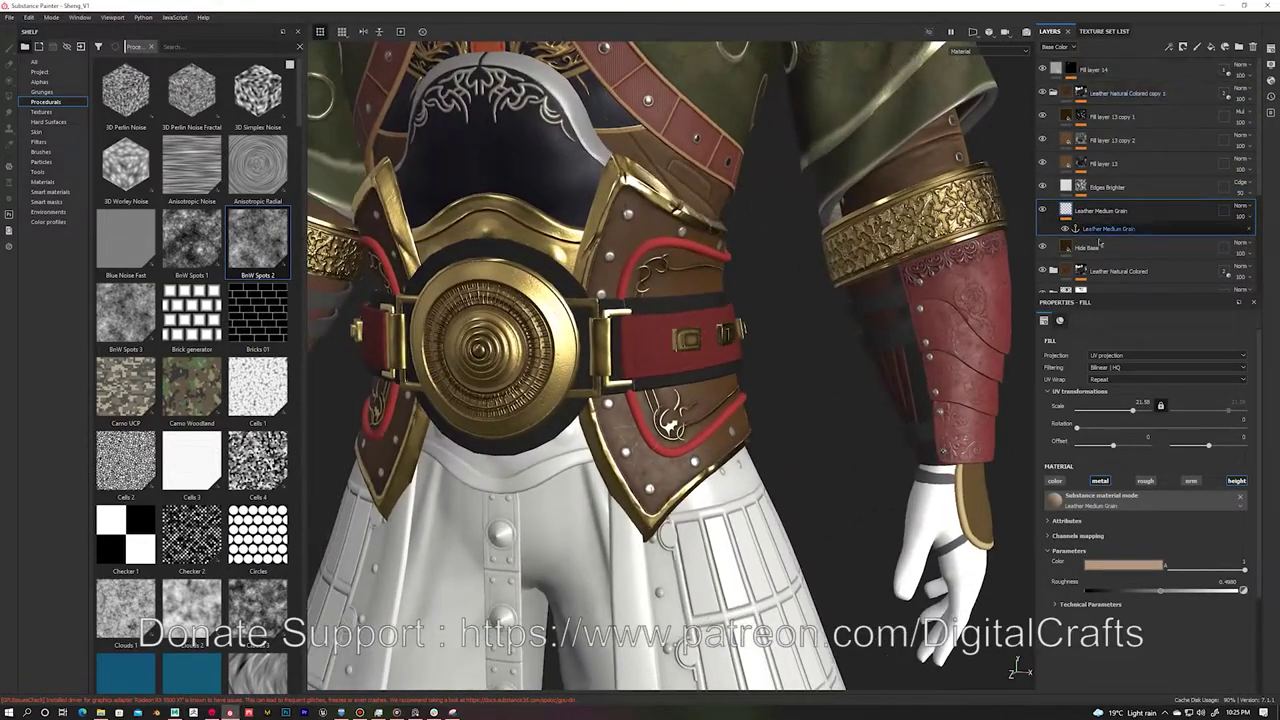
{"action": "left_click", "coordinate": [1087, 247]}
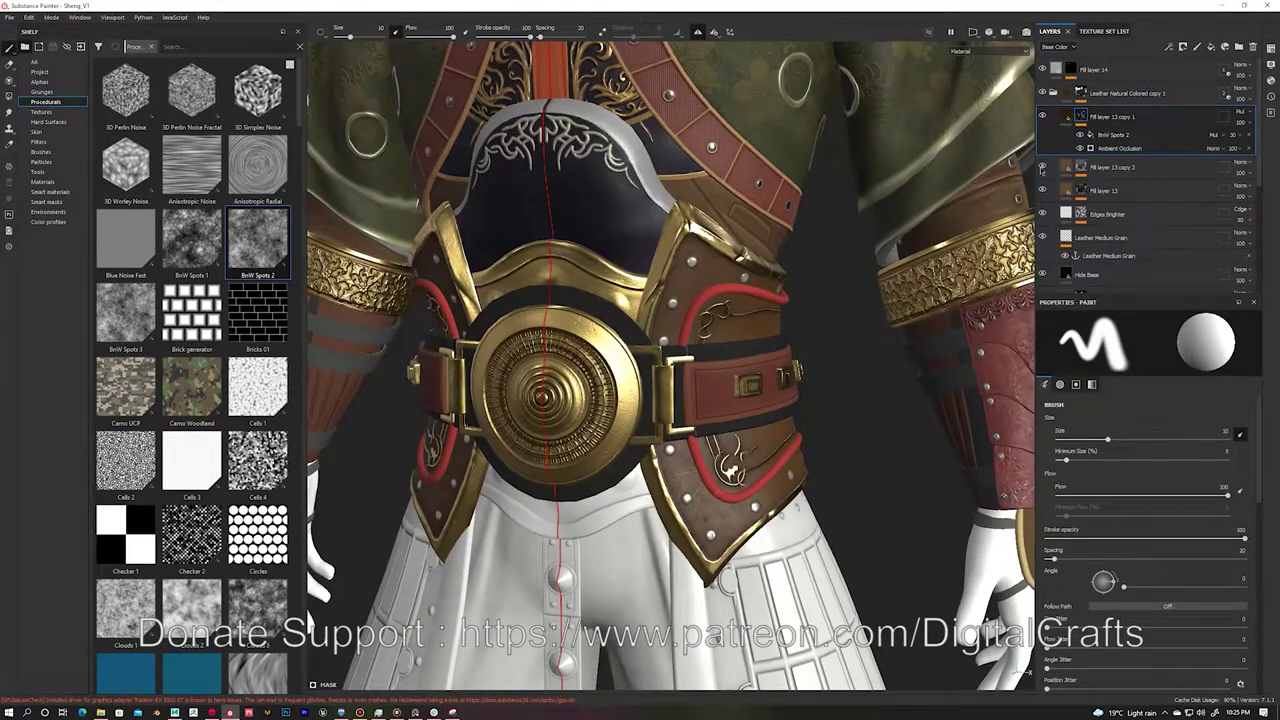
{"action": "left_click", "coordinate": [1087, 274]}
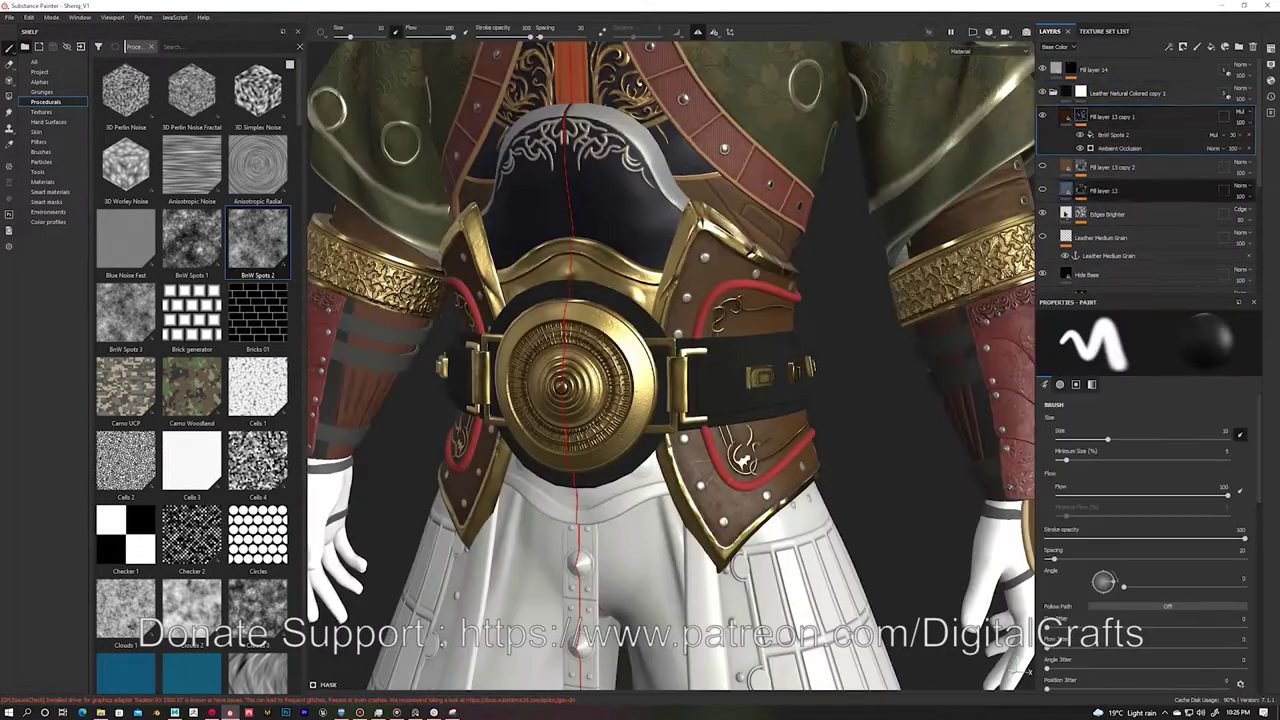
{"action": "scroll", "coordinate": [1096, 214], "scroll_direction": "down", "scroll_amount": 2}
{"action": "scroll", "coordinate": [1145, 175], "scroll_direction": "up", "scroll_amount": 2}
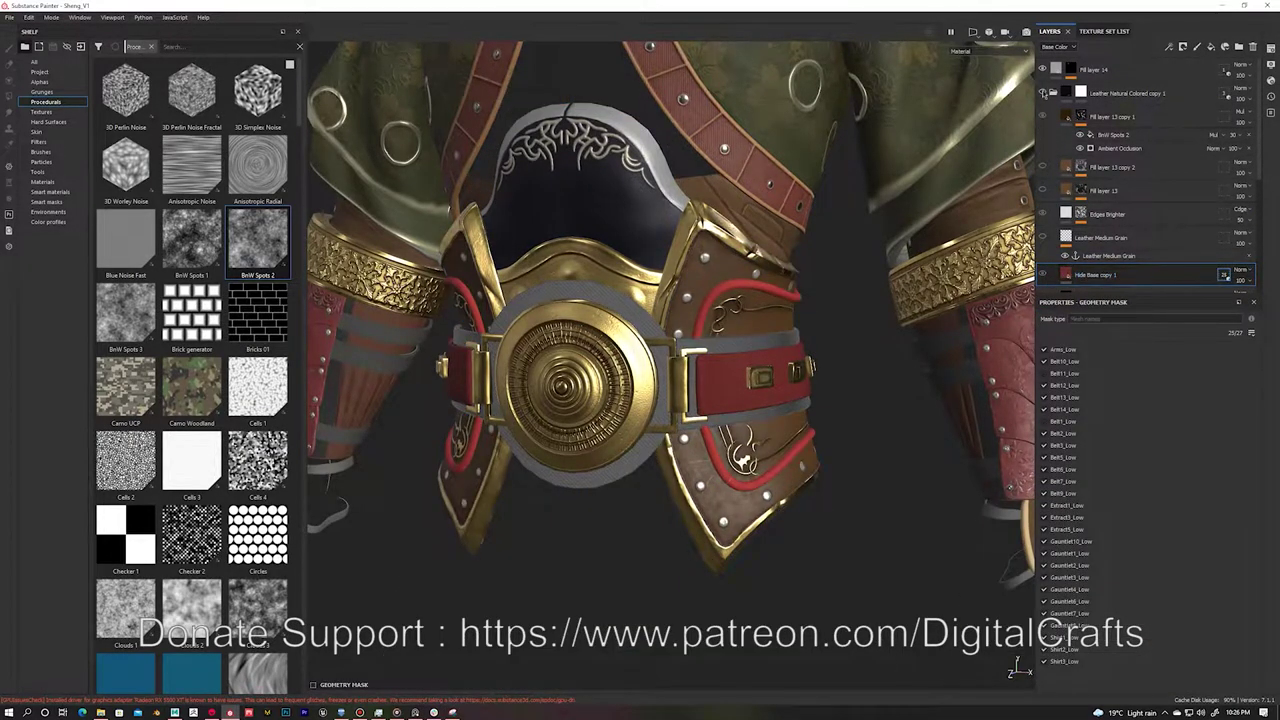
Step: Review Fill layer 13's base colour and make it show on the belt again
{"action": "left_click", "coordinate": [1100, 237]}
{"action": "scroll", "coordinate": [1043, 92], "scroll_direction": "down", "scroll_amount": 2}
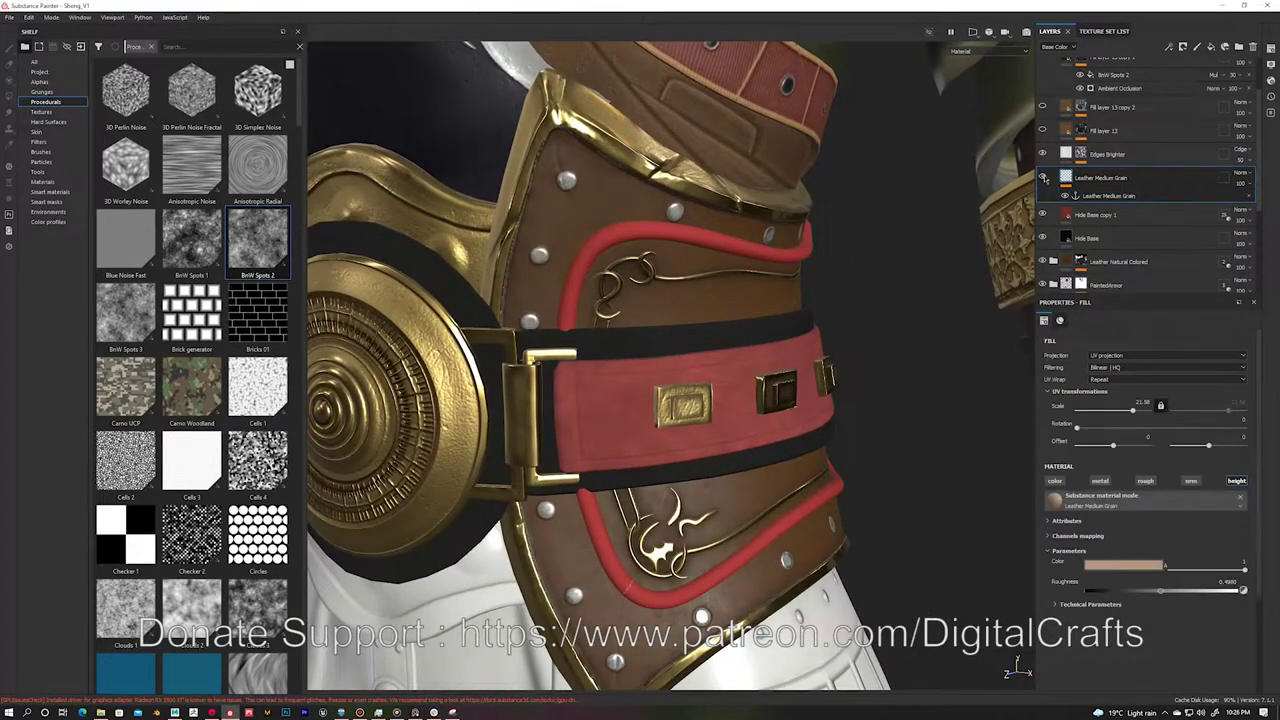
{"action": "left_click", "coordinate": [1120, 155]}
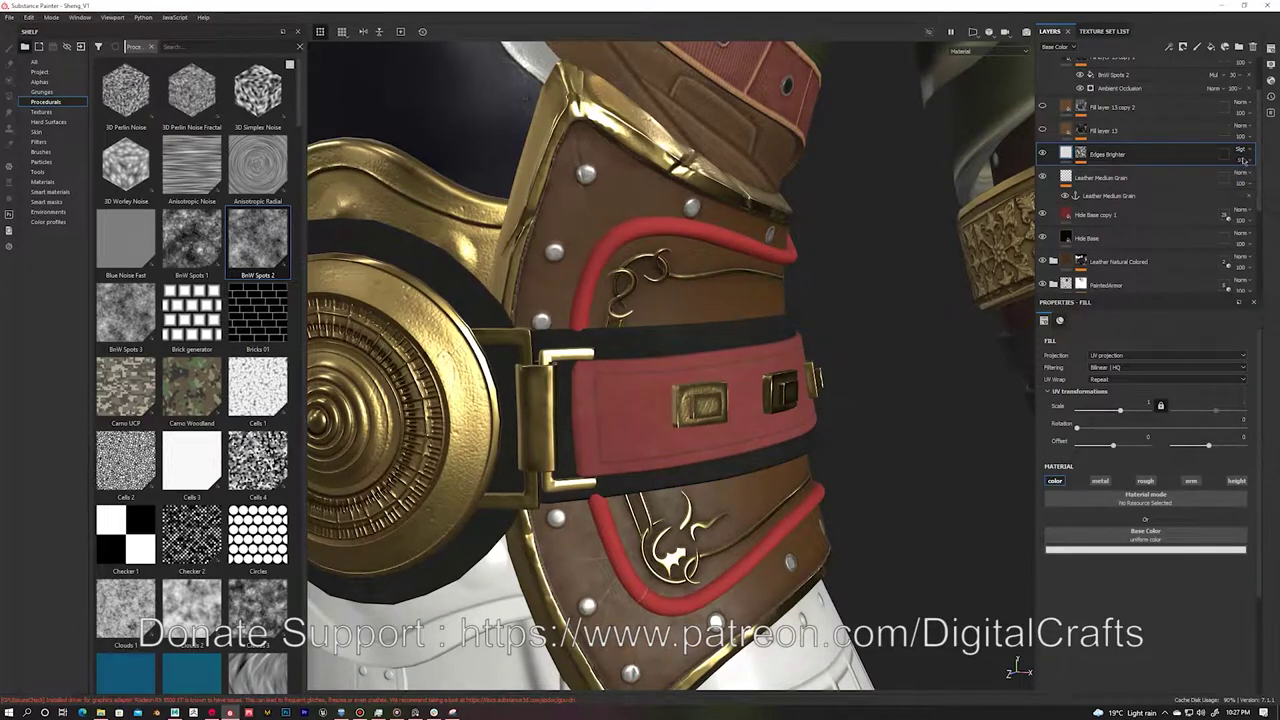
{"action": "left_click", "coordinate": [1103, 130]}
{"action": "left_click", "coordinate": [1145, 548]}
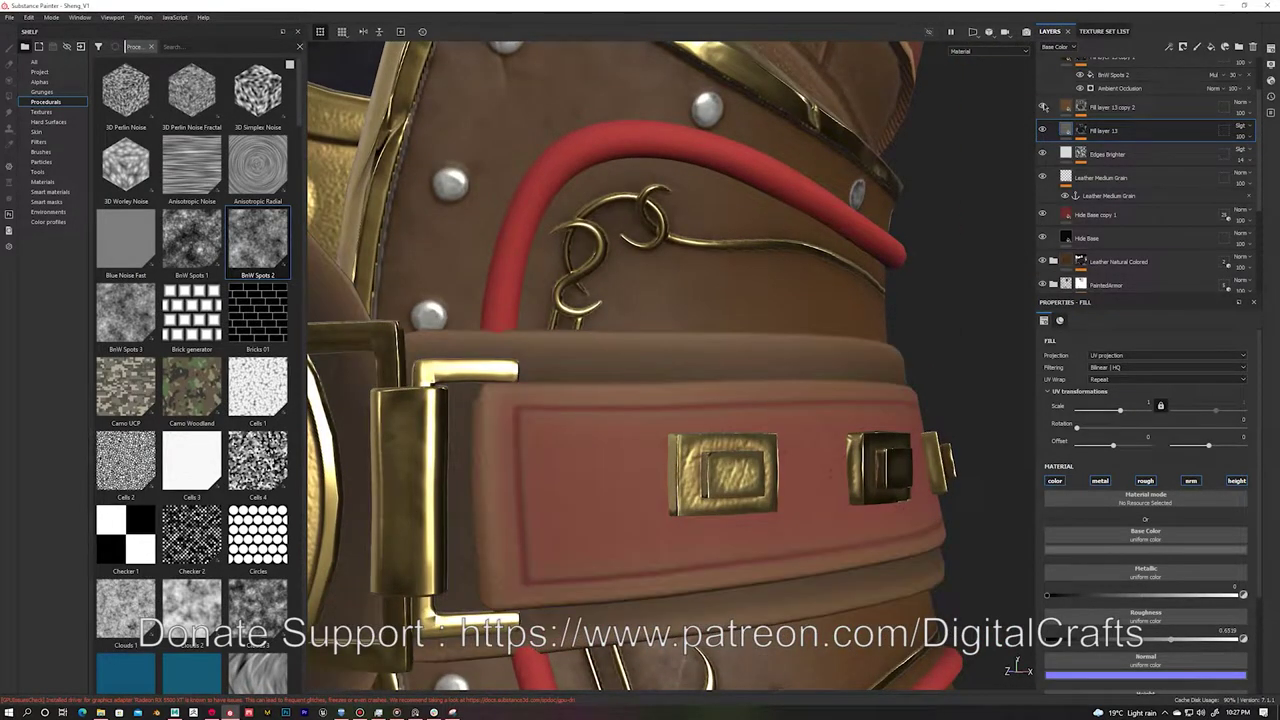
{"action": "left_click", "coordinate": [1042, 130]}
Step: Set Fill layer 13 copy 2's blend mode to Overlay
{"action": "left_click", "coordinate": [1110, 107]}
{"action": "left_click", "coordinate": [1240, 102]}
{"action": "left_click", "coordinate": [1238, 316]}
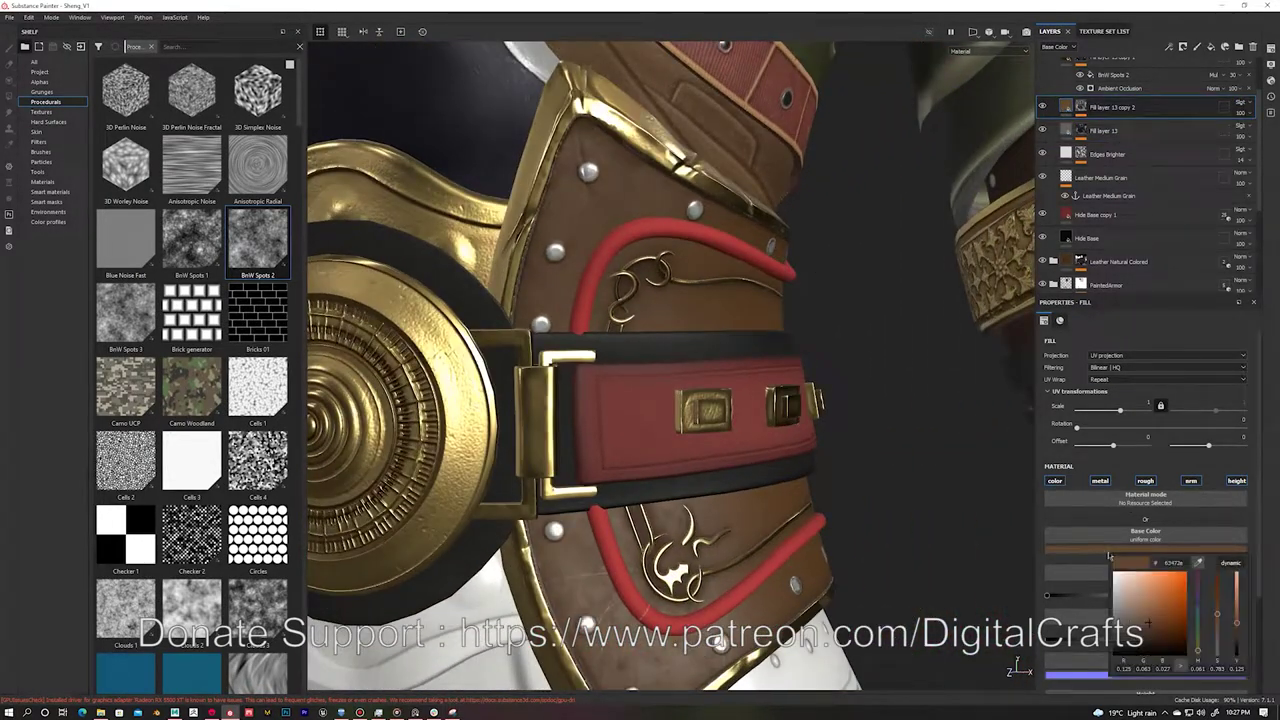
{"action": "left_click", "coordinate": [1240, 107]}
{"action": "left_click", "coordinate": [1238, 262]}
{"action": "left_click", "coordinate": [1240, 107]}
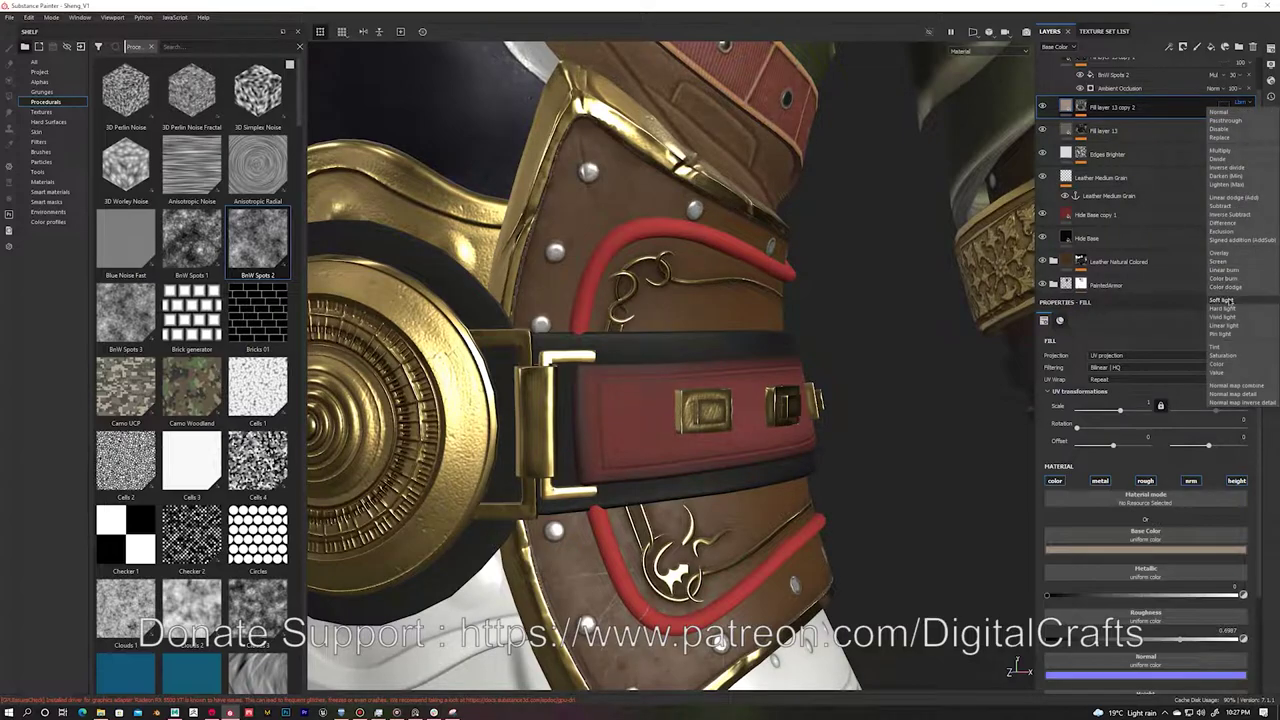
{"action": "left_click", "coordinate": [1238, 302]}
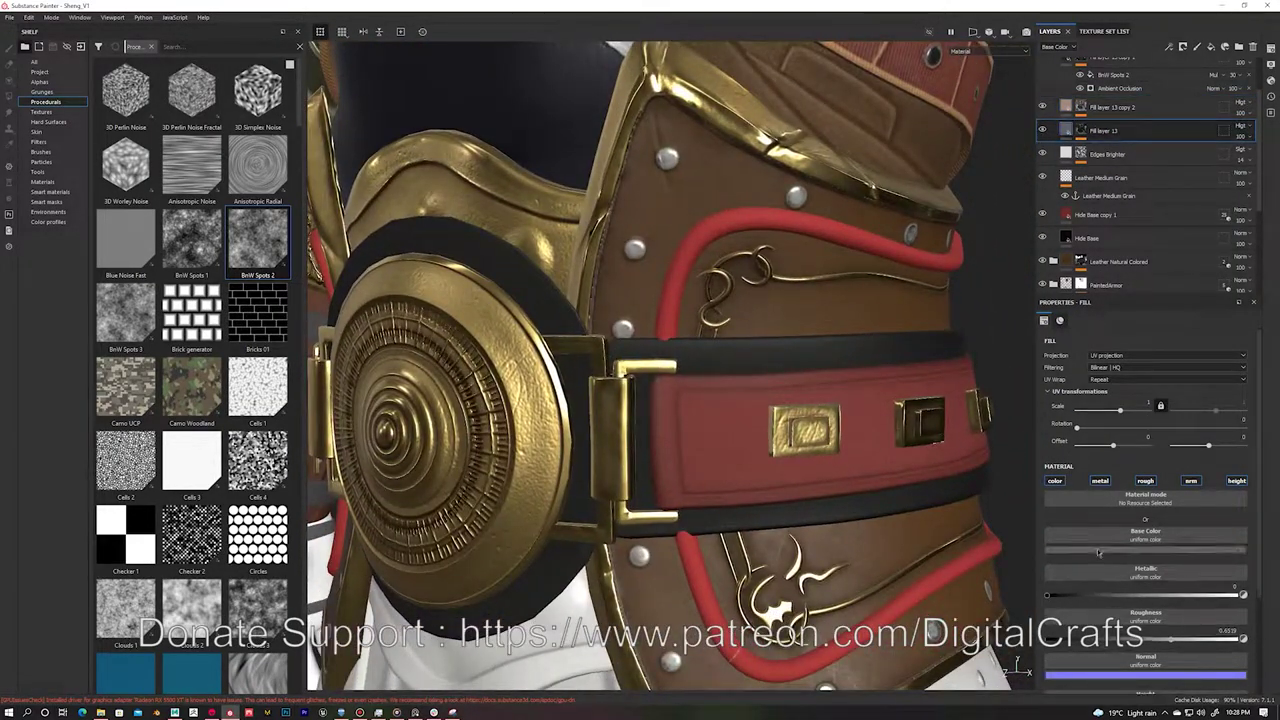
{"action": "left_click", "coordinate": [1058, 108]}
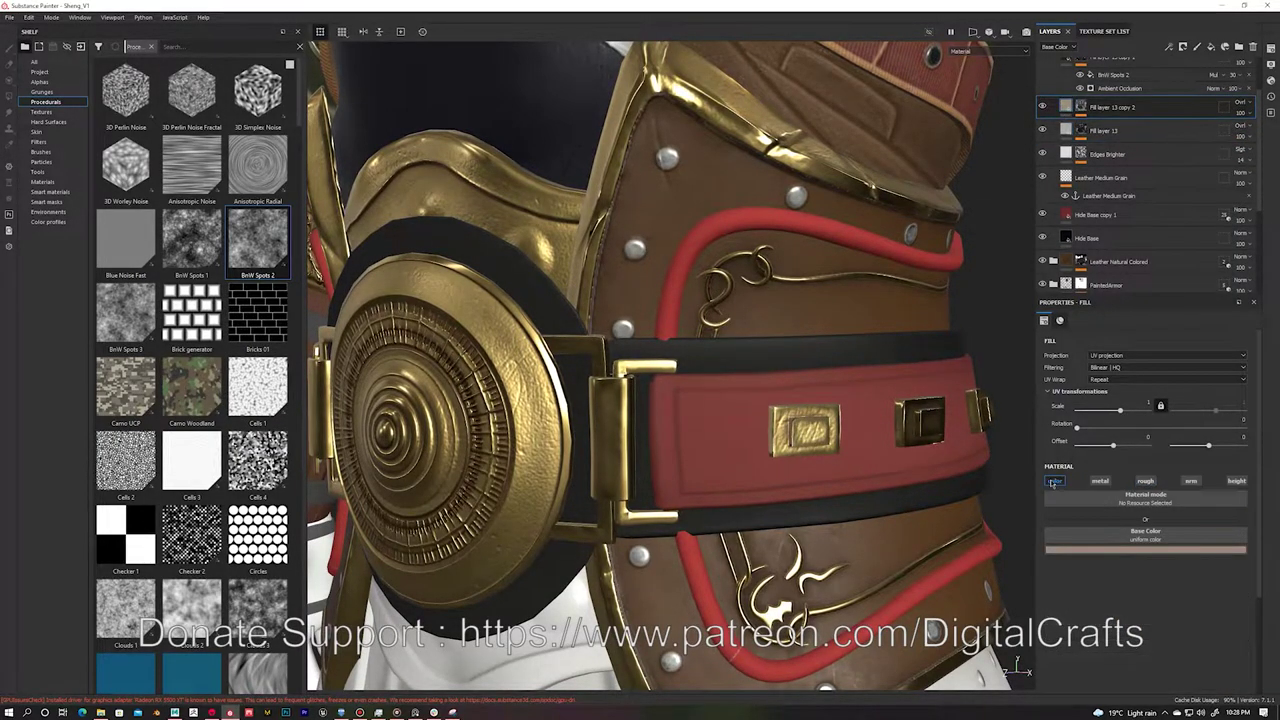
Step: Inspect the Hide Base layers and Edges Brighter's Dirt mask and blend mode
{"action": "scroll", "coordinate": [1100, 160], "scroll_direction": "down", "scroll_amount": 1}
{"action": "left_click", "coordinate": [1090, 178]}
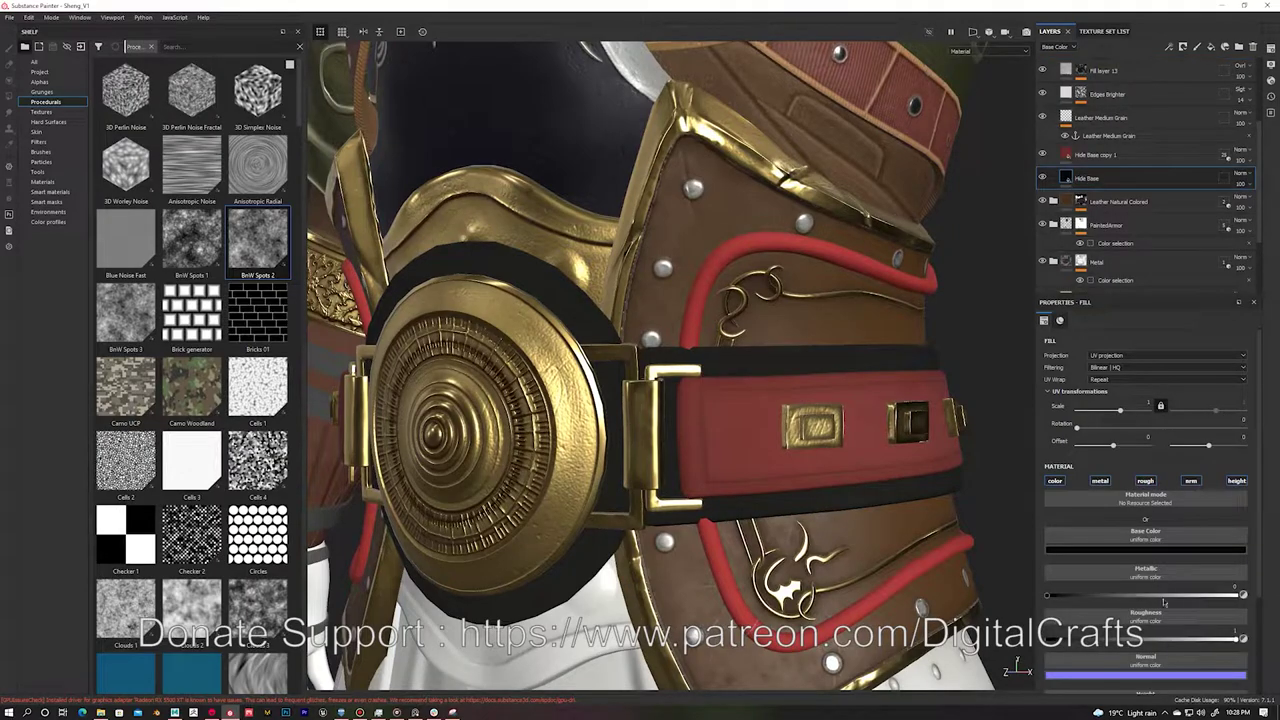
{"action": "left_click", "coordinate": [1093, 155]}
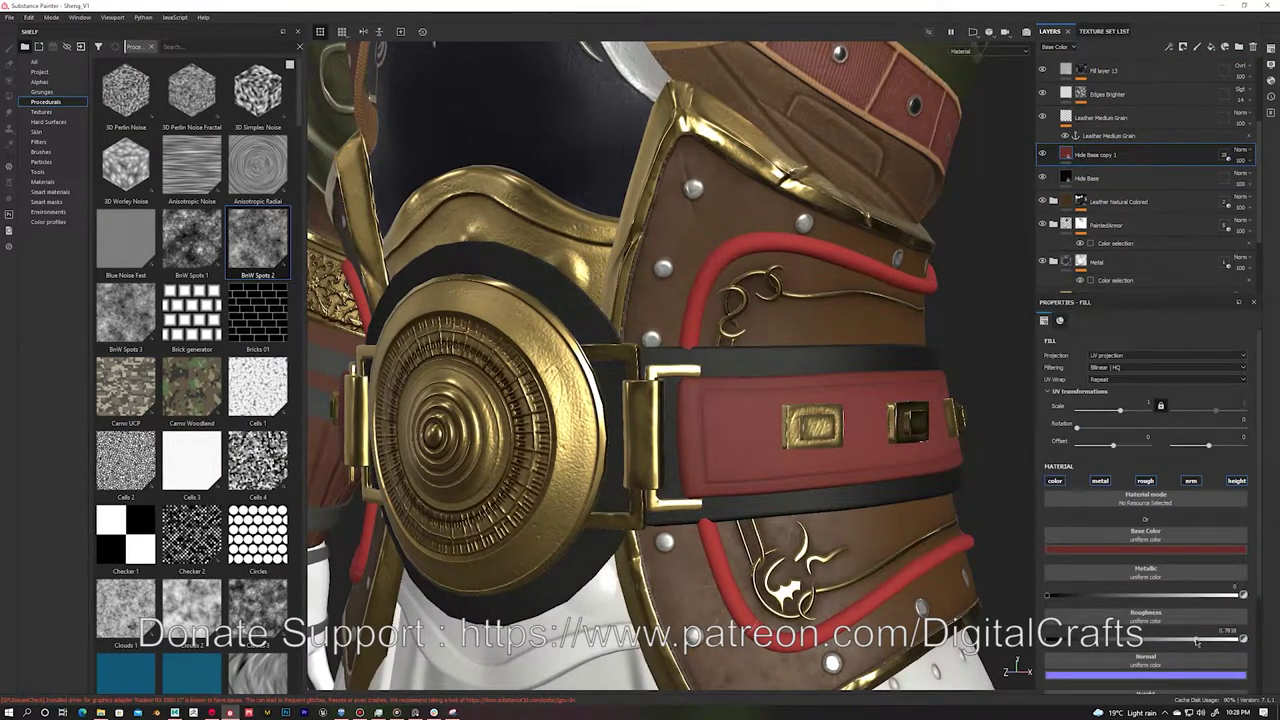
{"action": "scroll", "coordinate": [1100, 150], "scroll_direction": "up", "scroll_amount": 1}
{"action": "left_click", "coordinate": [1100, 177]}
{"action": "left_click", "coordinate": [1100, 154]}
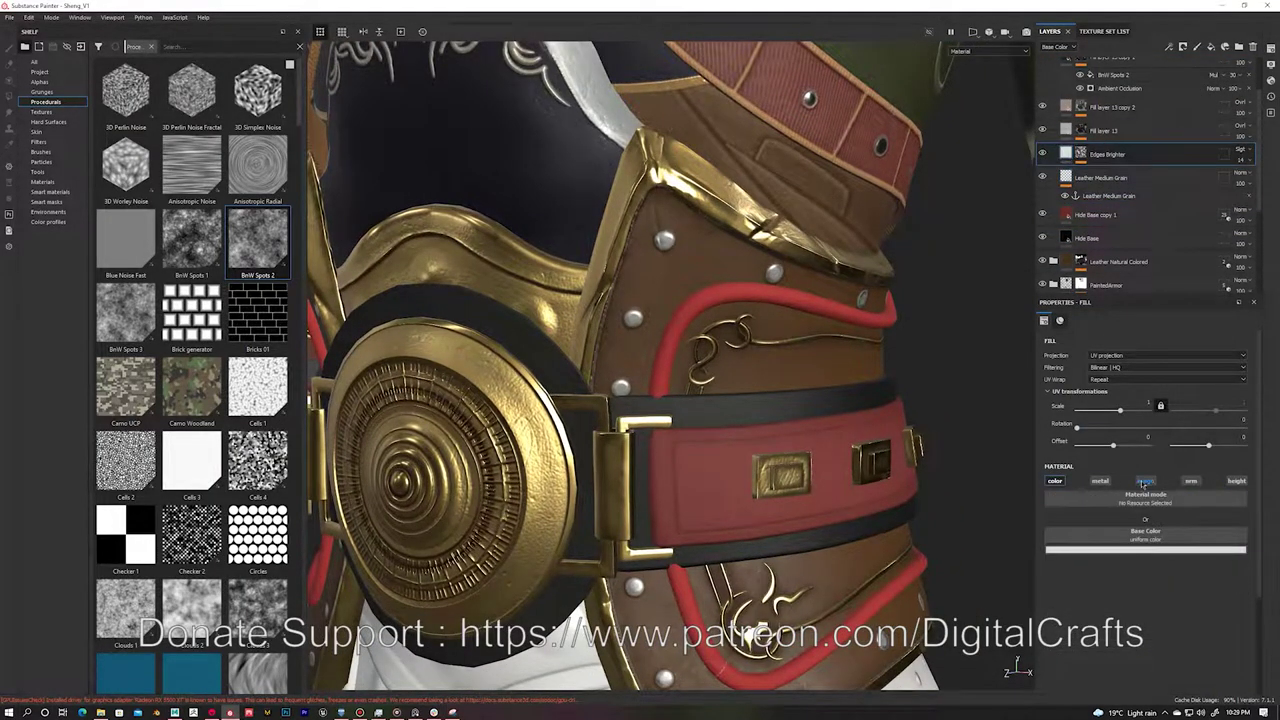
{"action": "left_click", "coordinate": [1080, 154], "text": "alt"}
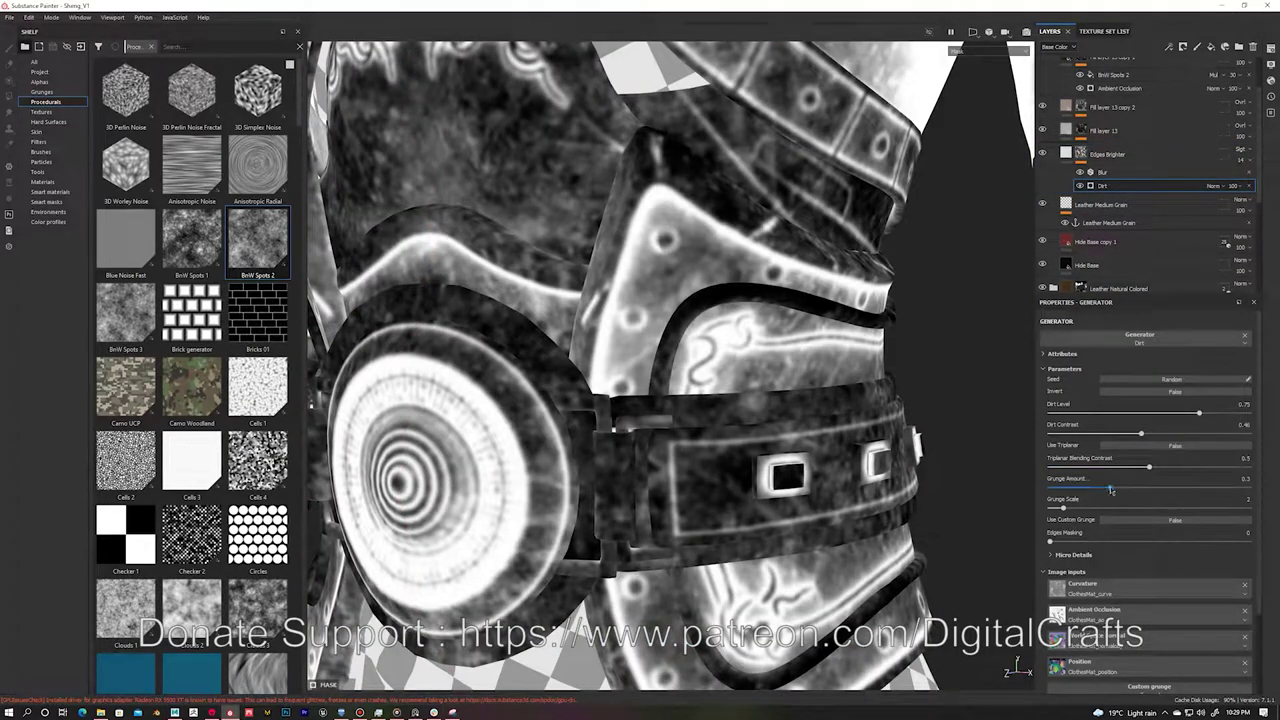
{"action": "left_click", "coordinate": [1041, 153]}
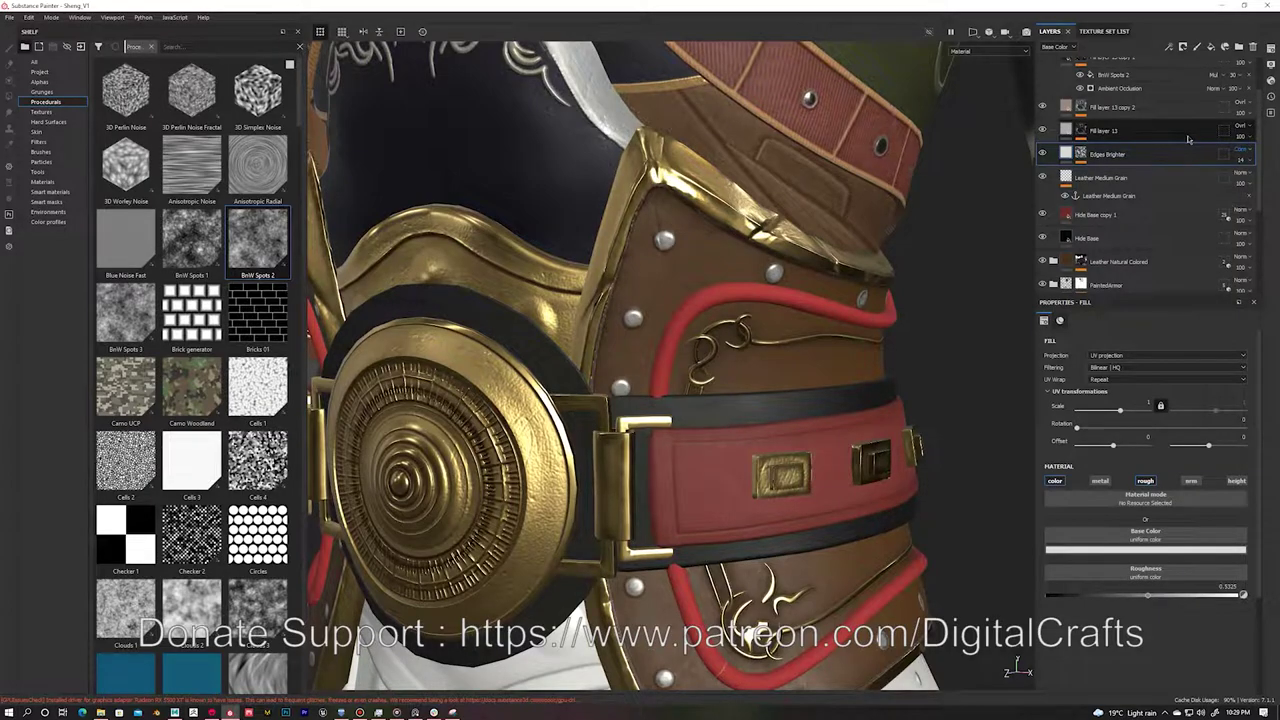
{"action": "left_click", "coordinate": [1245, 150]}
{"action": "left_click", "coordinate": [1052, 157]}
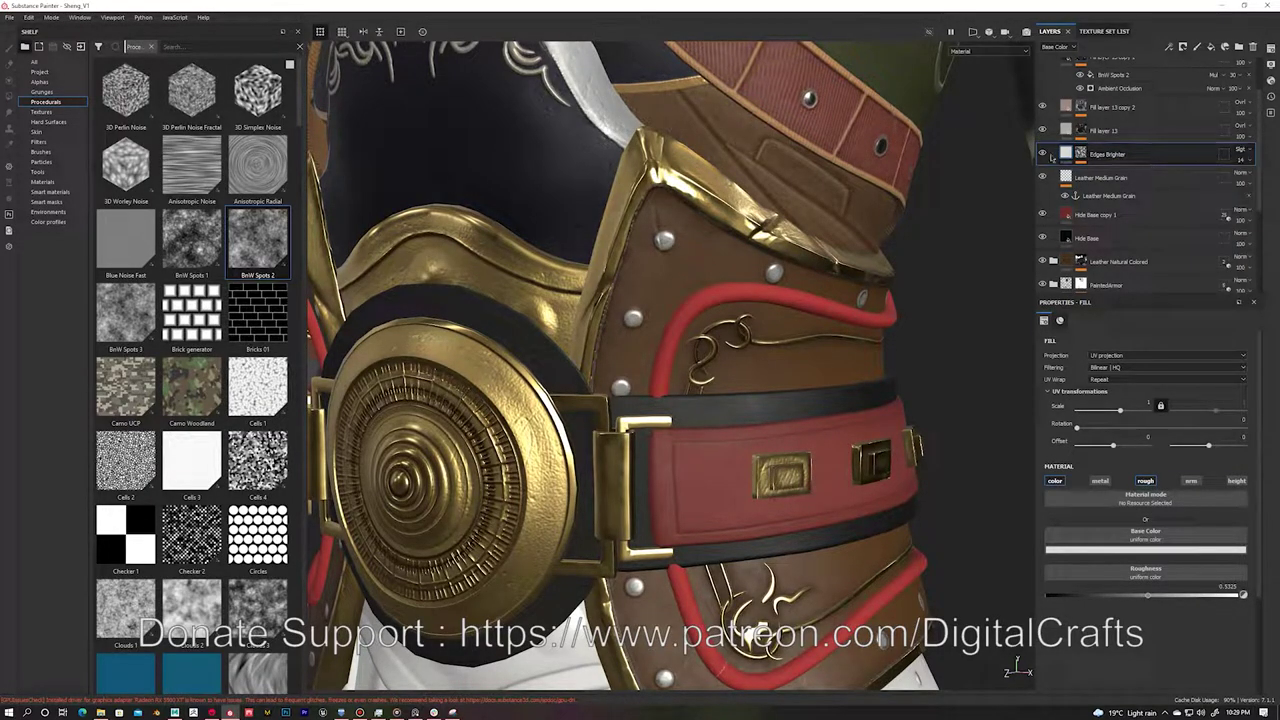
Step: Retune Fill layer 13's Curvature mask to Edges mode with stronger edge detail
{"action": "left_click", "coordinate": [1070, 131]}
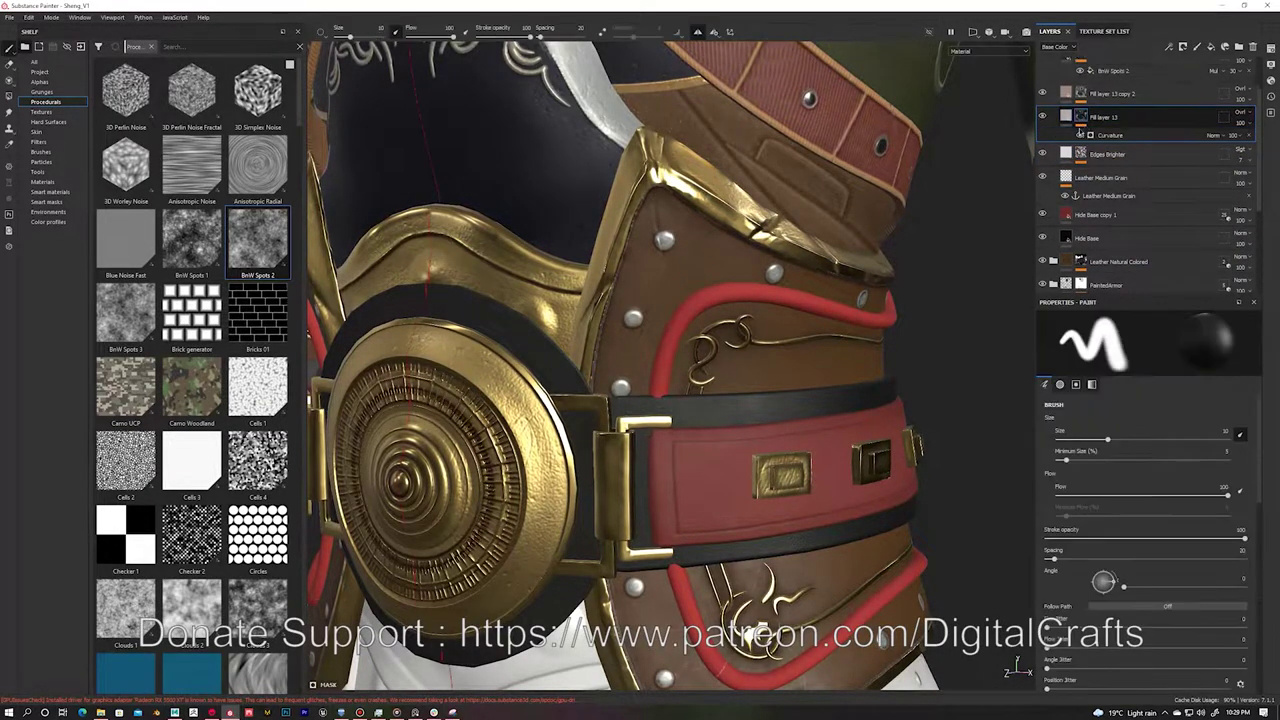
{"action": "left_click", "coordinate": [1070, 131], "text": "alt"}
{"action": "left_click", "coordinate": [1110, 148]}
{"action": "scroll", "coordinate": [1150, 500], "scroll_direction": "down", "scroll_amount": 5}
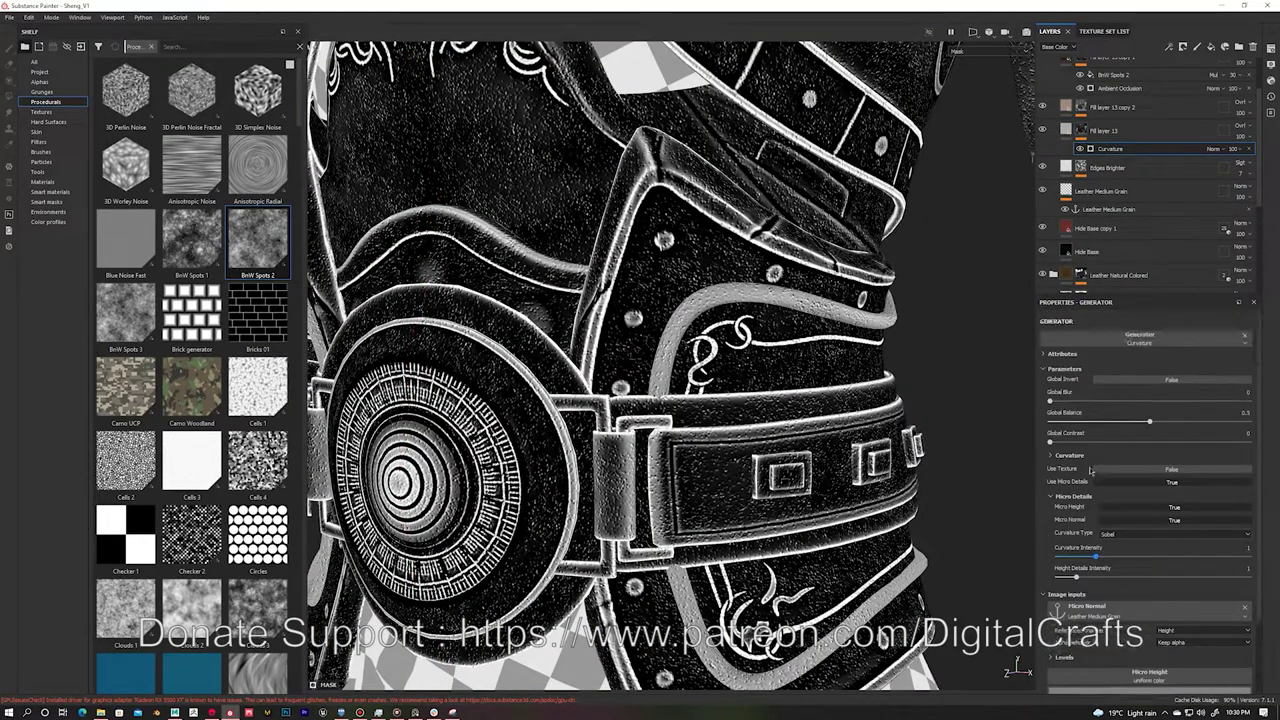
{"action": "left_click_drag", "start_coordinate": [1060, 443], "coordinate": [1143, 443]}
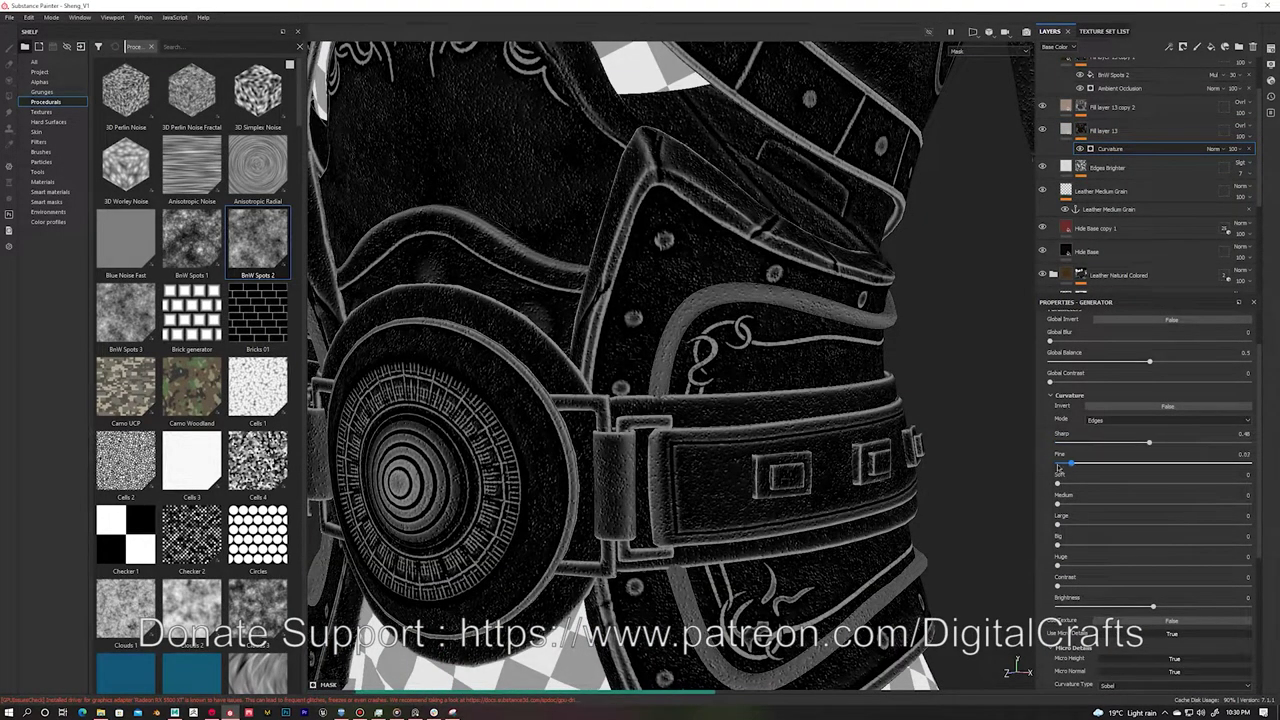
{"action": "left_click", "coordinate": [1050, 133]}
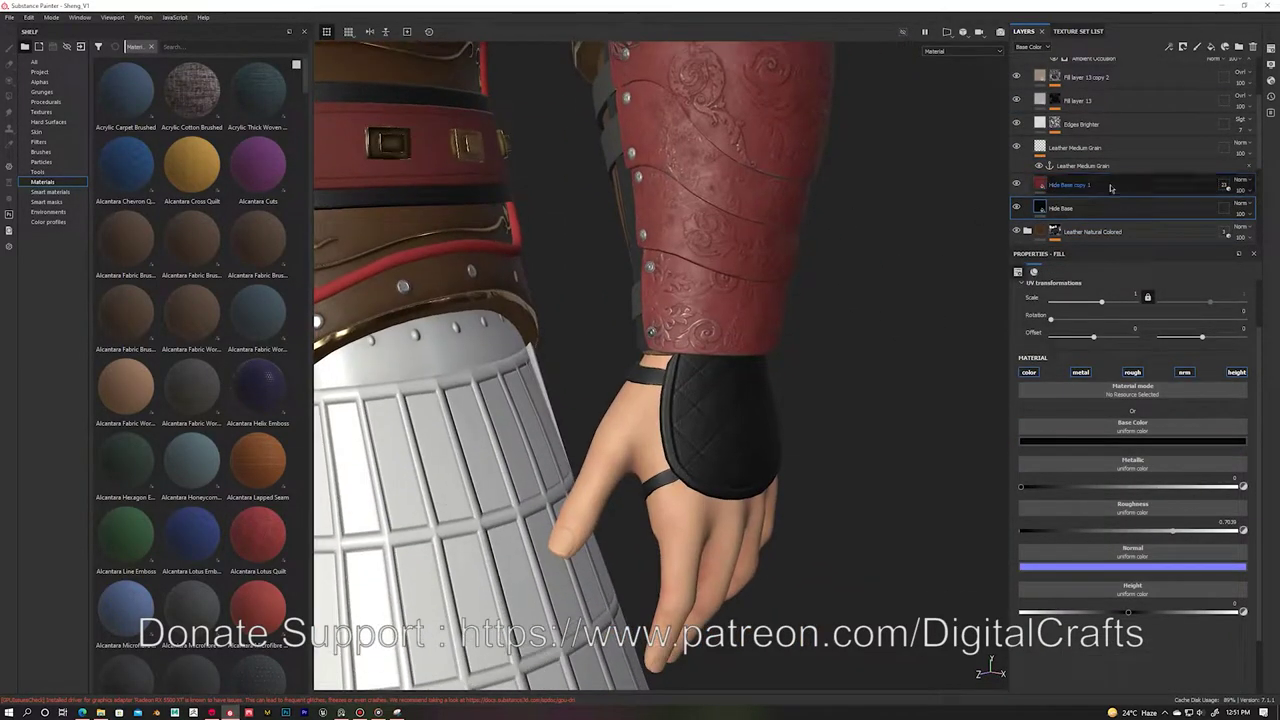
Step: Limit the Hide Base copy fill to the base colour channel and view base colour only
{"action": "left_click", "coordinate": [1030, 372]}
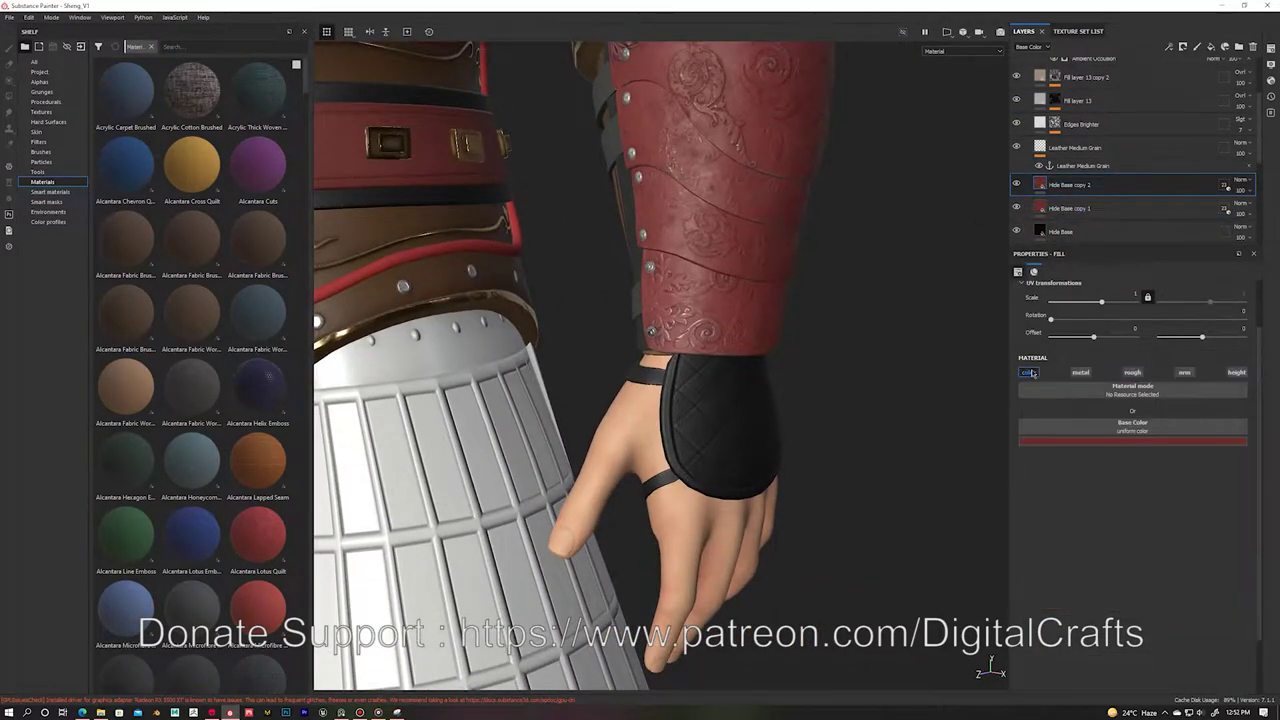
{"action": "left_click", "coordinate": [1045, 443]}
{"action": "key", "text": "c"}
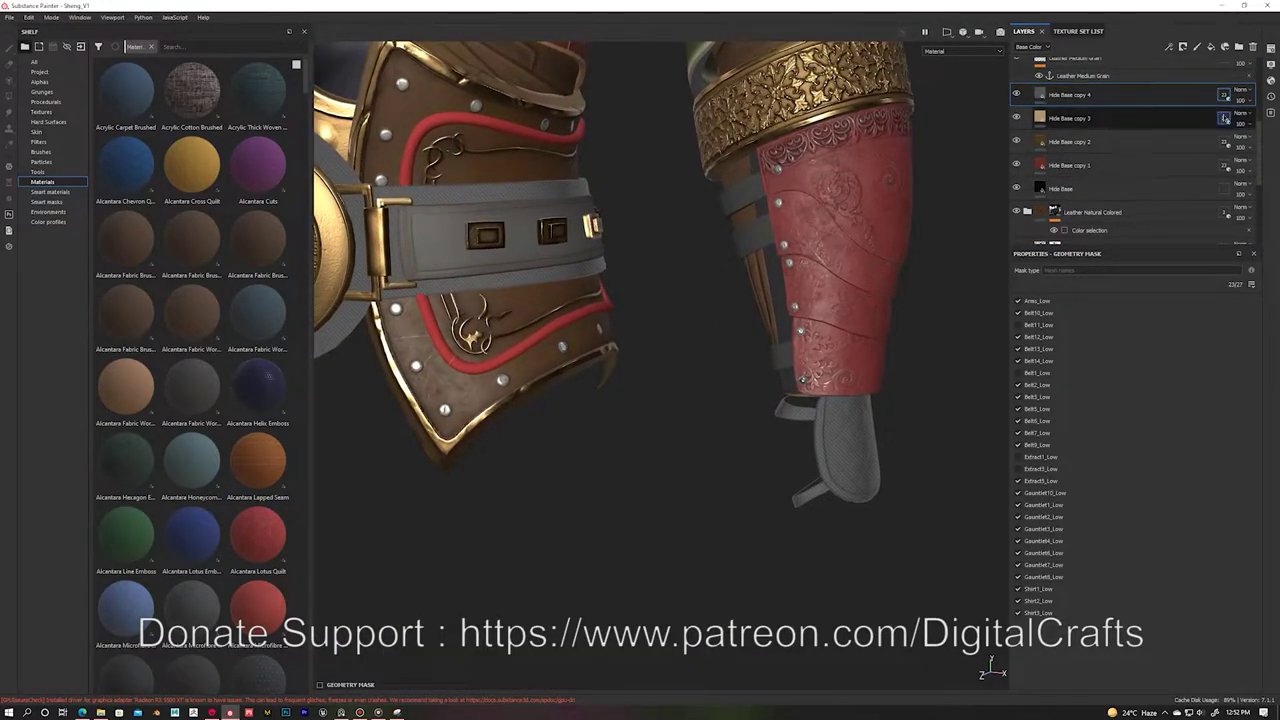
{"action": "scroll", "coordinate": [1145, 139], "scroll_direction": "down", "scroll_amount": 1}
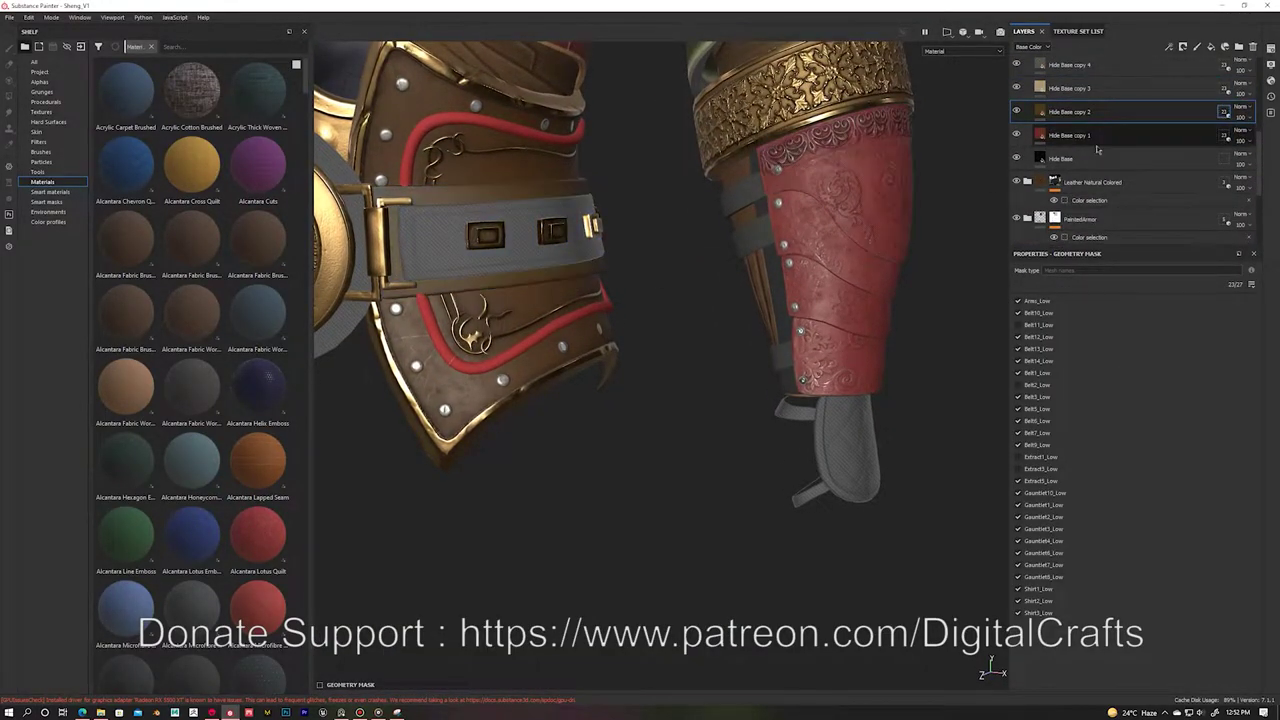
Step: Add colour selection masks picking the tan pad colour to Hide Base copy 2 and copy 3
{"action": "left_click", "coordinate": [1150, 88]}
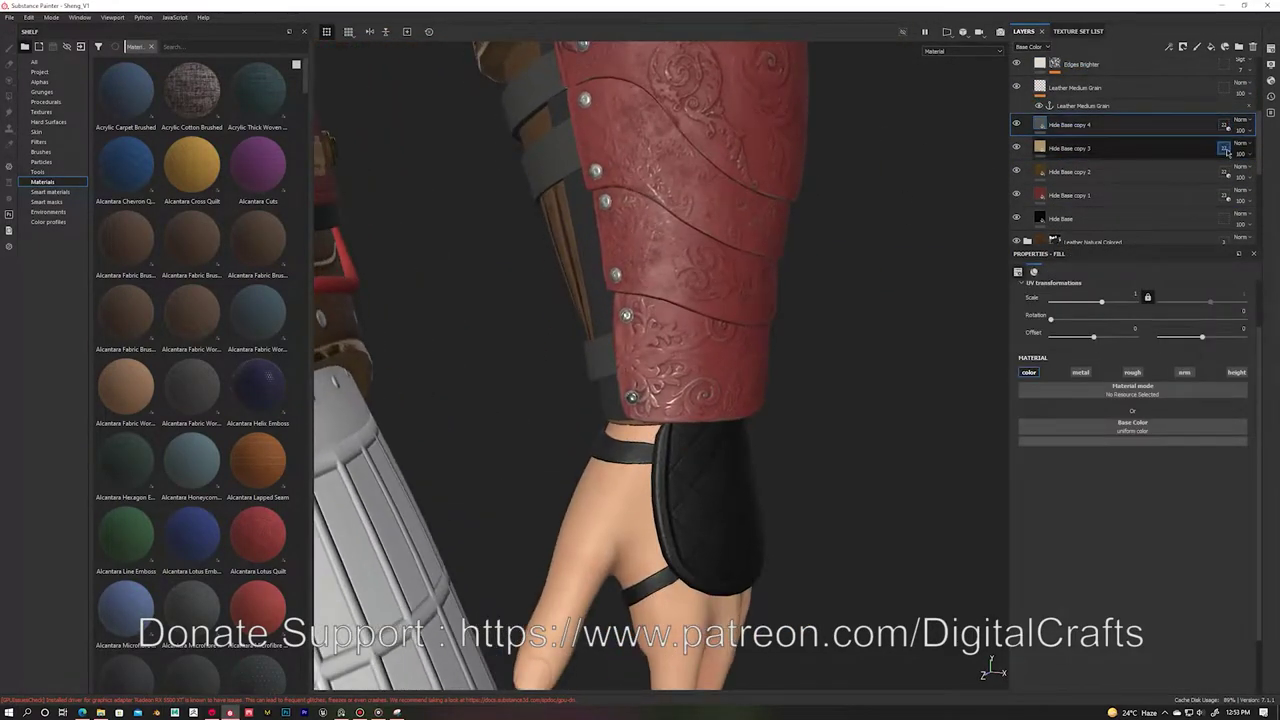
{"action": "left_click", "coordinate": [1100, 172]}
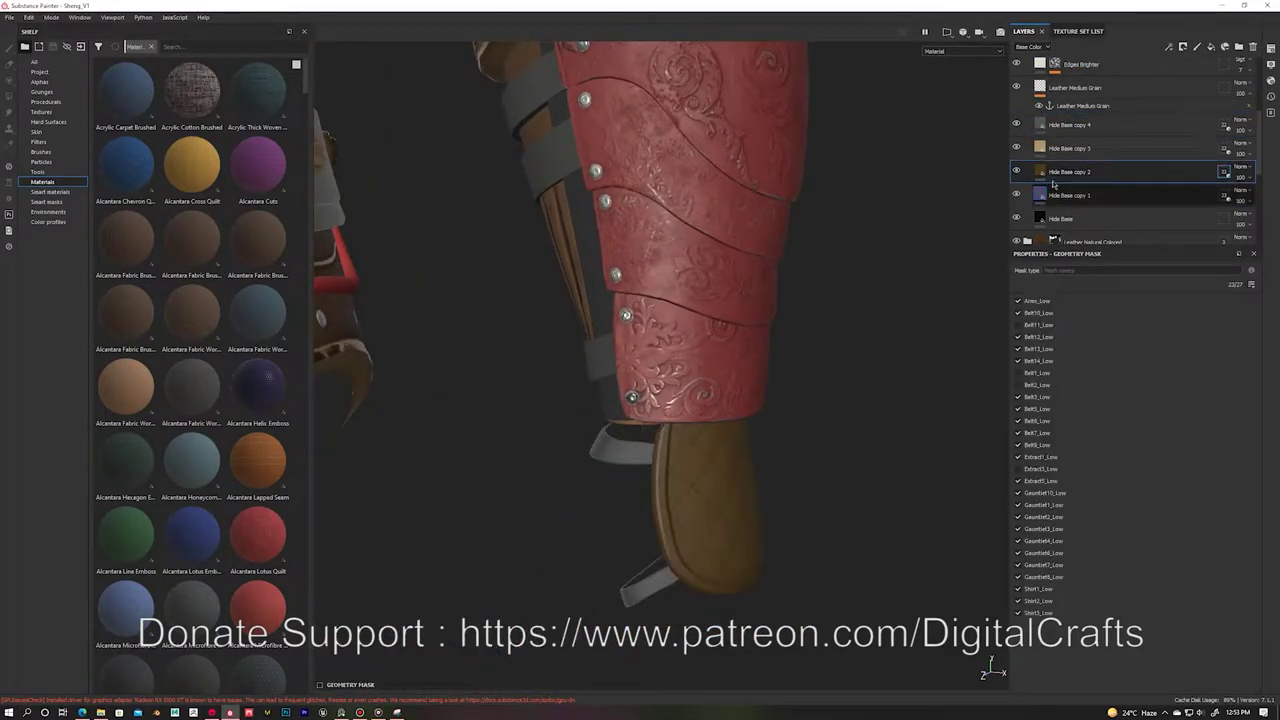
{"action": "right_click", "coordinate": [1100, 172]}
{"action": "left_click", "coordinate": [1100, 205]}
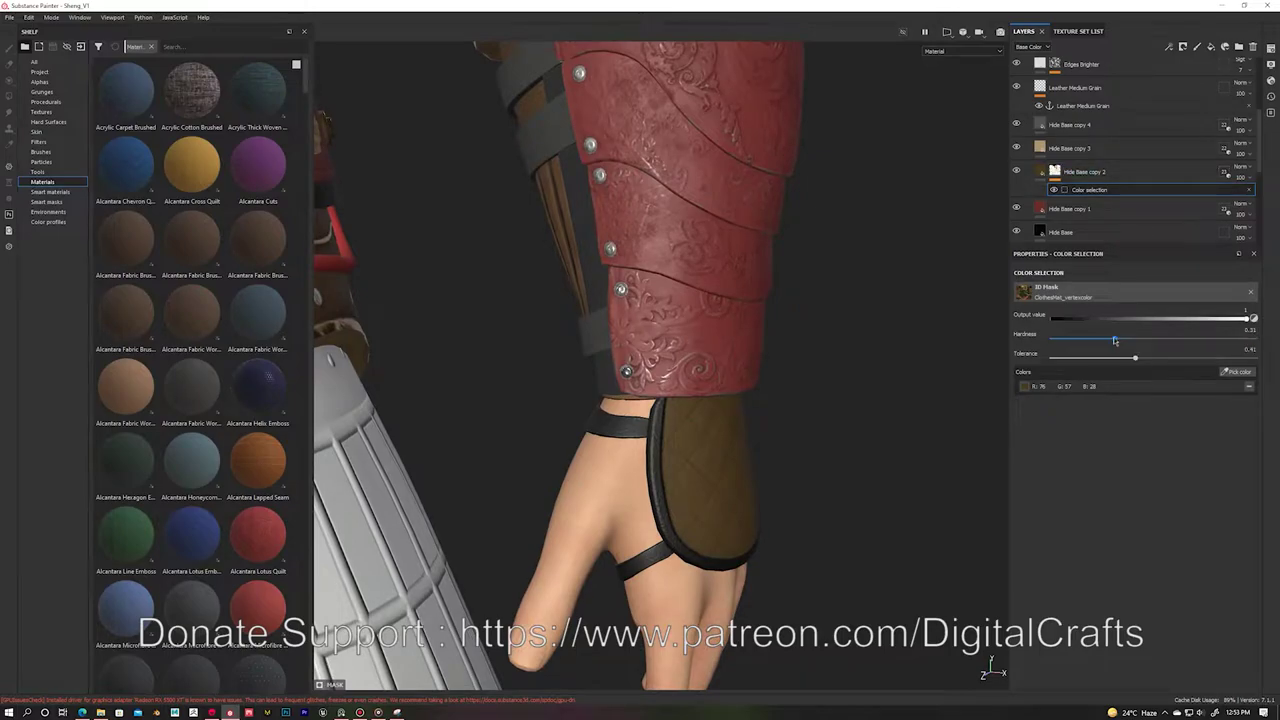
{"action": "left_click", "coordinate": [1224, 125]}
{"action": "left_click_drag", "start_coordinate": [1112, 190], "coordinate": [1095, 160]}
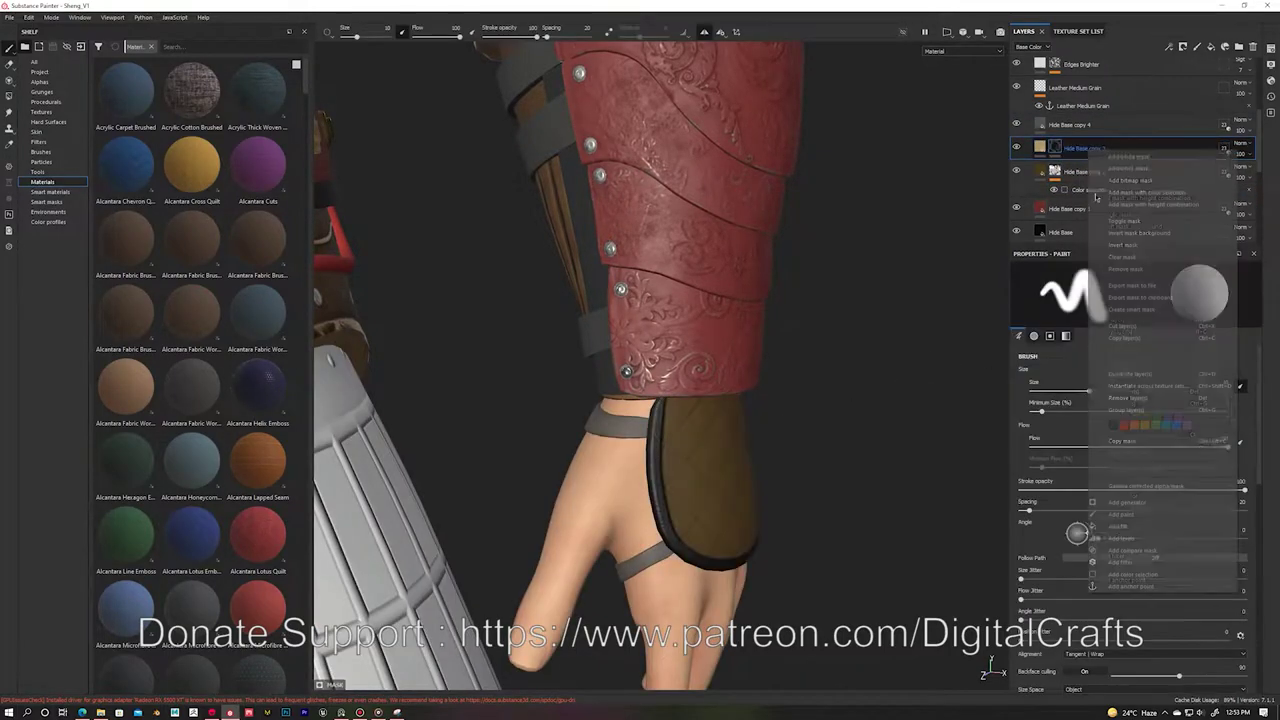
{"action": "left_click", "coordinate": [731, 352]}
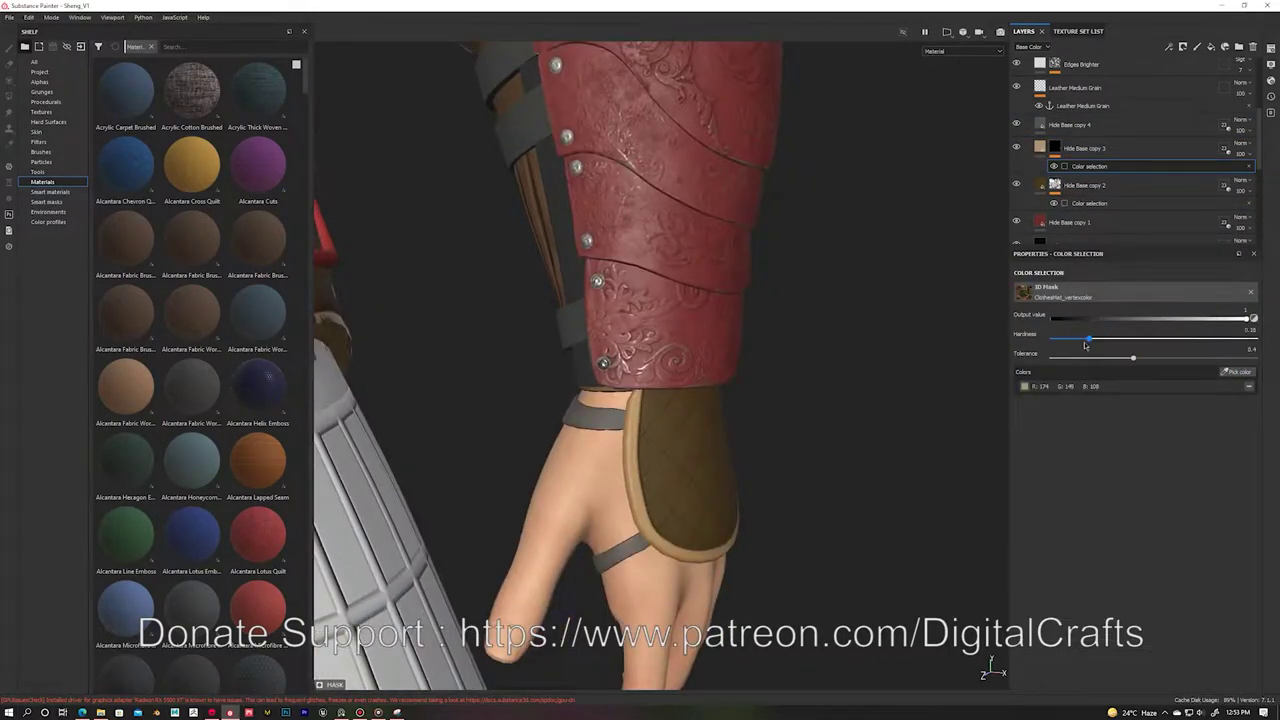
{"action": "left_click", "coordinate": [1115, 148]}
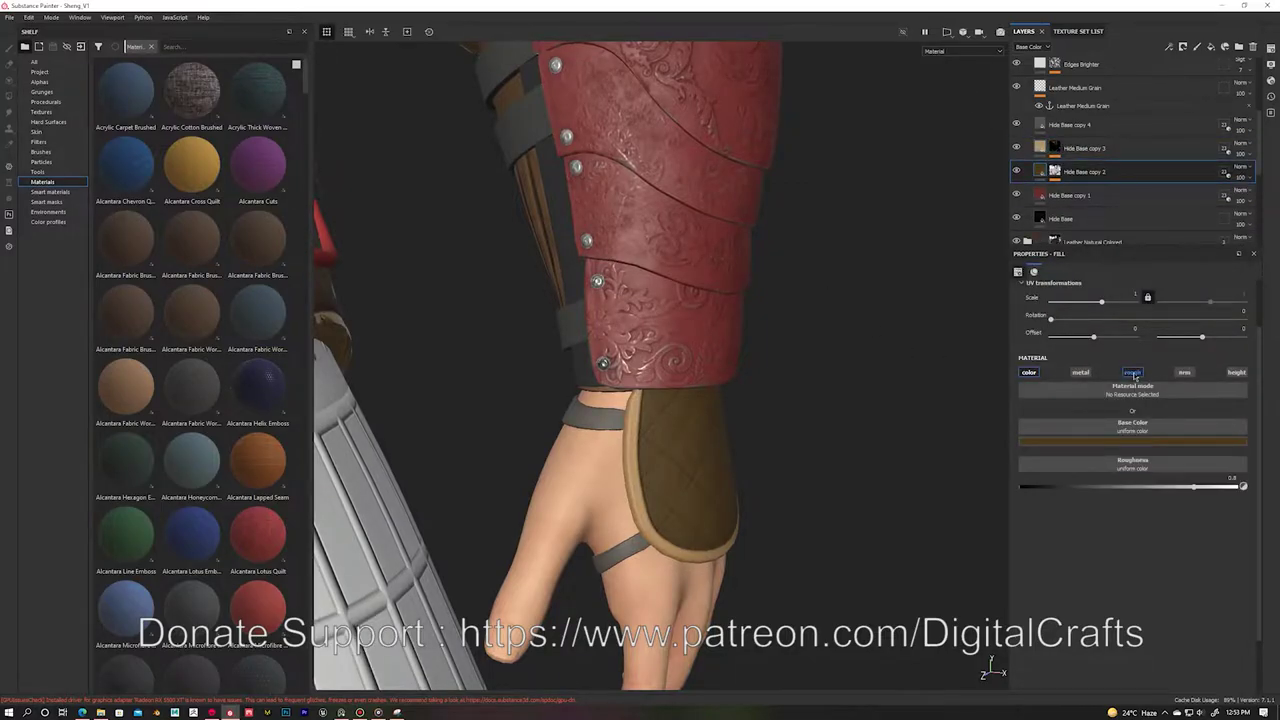
{"action": "key", "text": "f"}
{"action": "left_click", "coordinate": [1077, 31]}
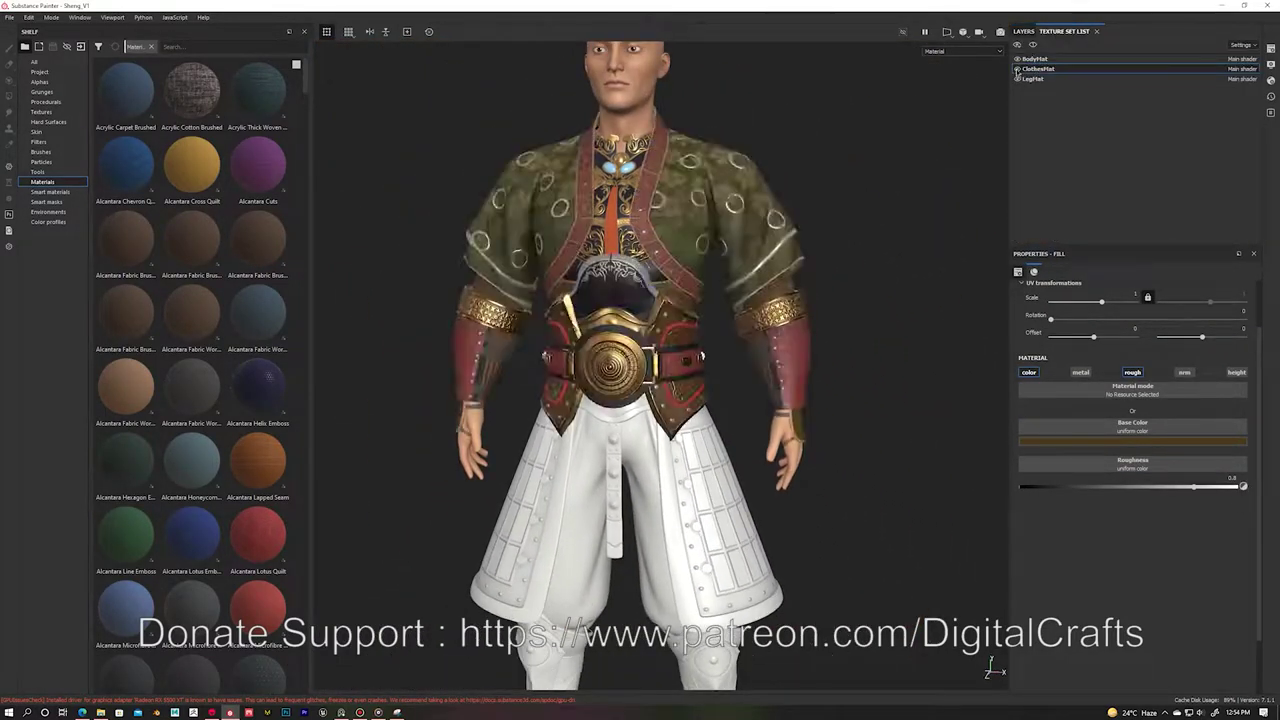
Step: Add a new Fill layer 15 on top of the ClothesMat layer stack
{"action": "scroll", "coordinate": [857, 234], "scroll_direction": "up", "scroll_amount": 5}
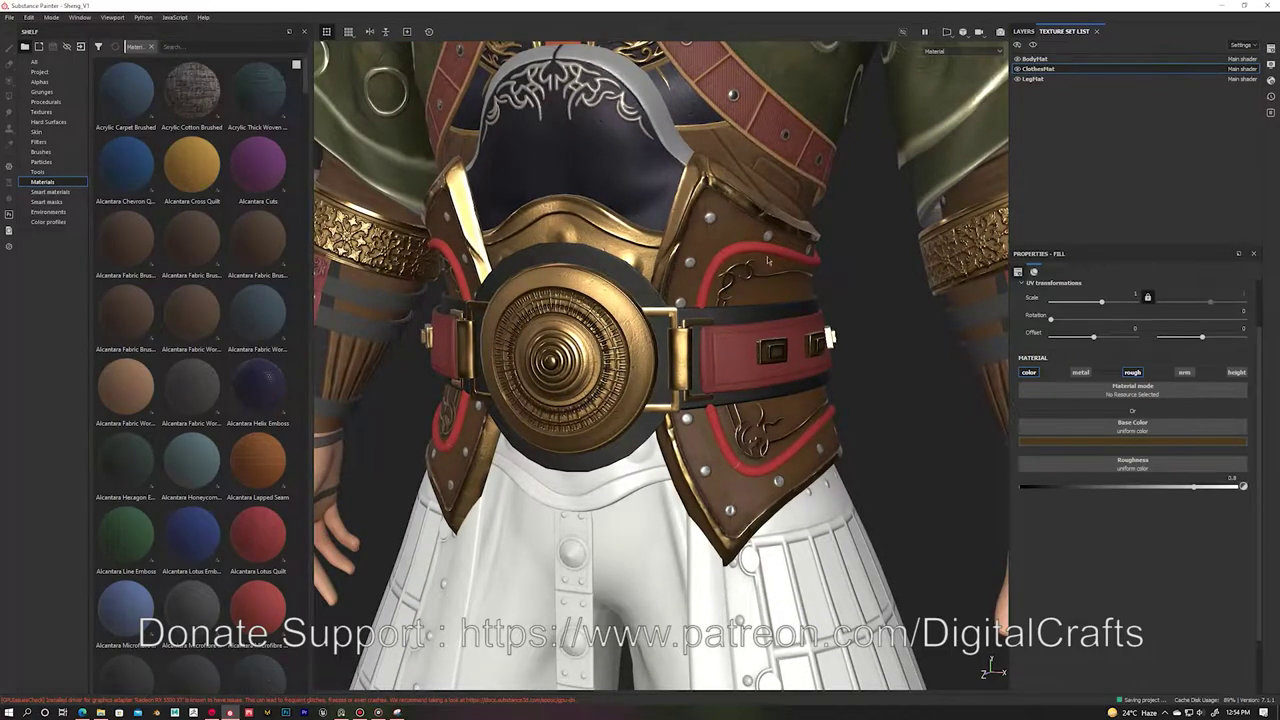
{"action": "scroll", "coordinate": [768, 261], "scroll_direction": "down", "scroll_amount": 3}
{"action": "left_click", "coordinate": [1023, 31]}
{"action": "left_click", "coordinate": [1044, 68], "text": "alt"}
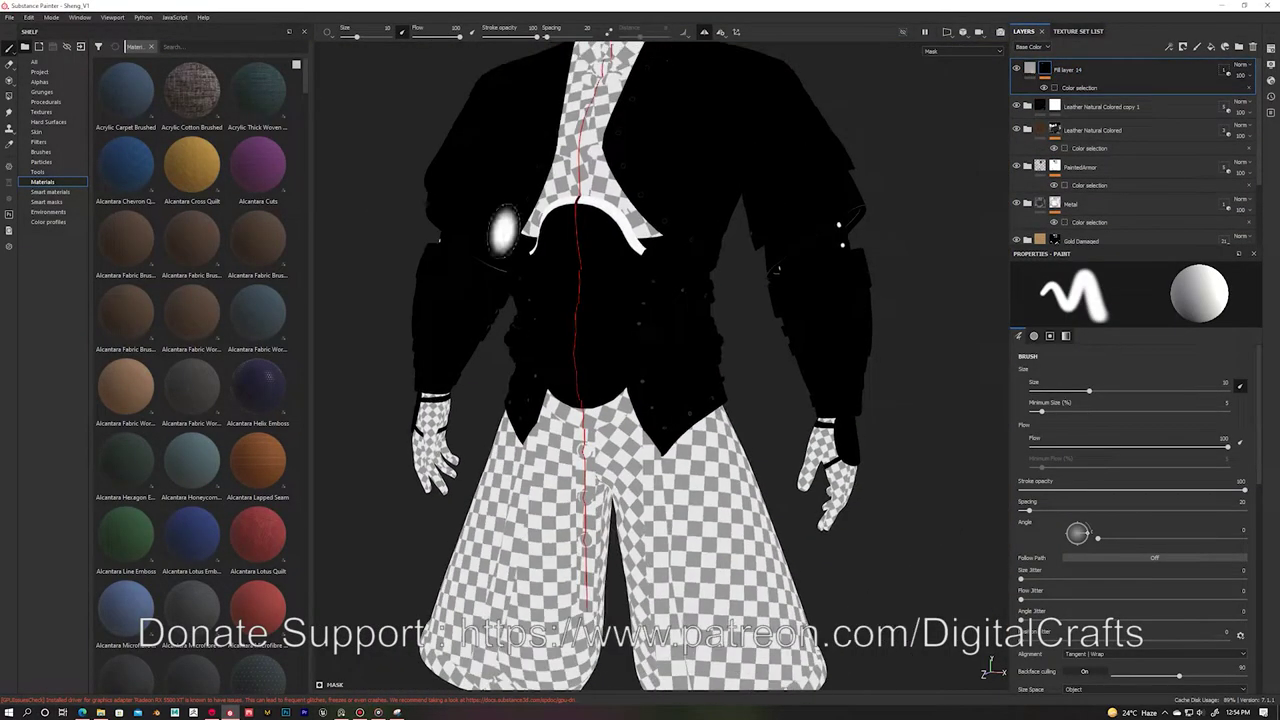
{"action": "left_click", "coordinate": [1211, 46]}
{"action": "left_click", "coordinate": [1052, 516]}
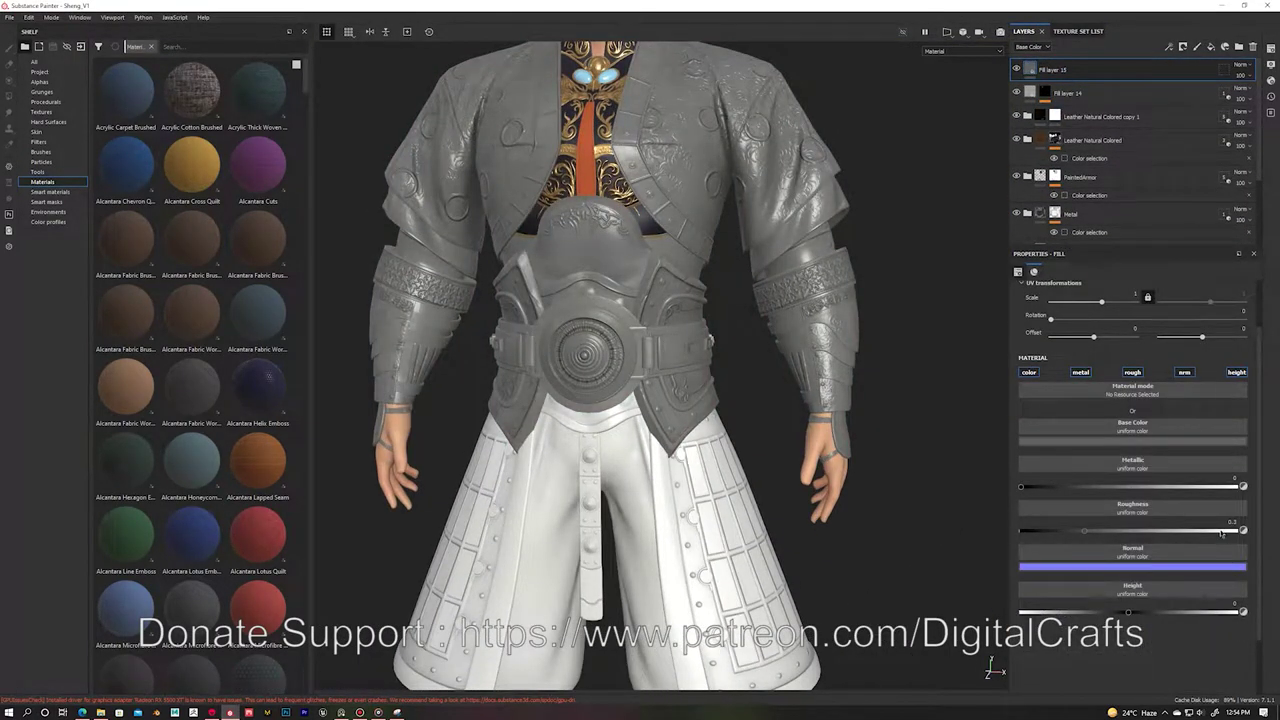
Step: Give Fill layer 15 a black mask with an inverted Ambient Occlusion generator and a fill effect
{"action": "right_click", "coordinate": [1066, 72]}
{"action": "left_click", "coordinate": [1203, 245]}
{"action": "left_click", "coordinate": [1126, 294]}
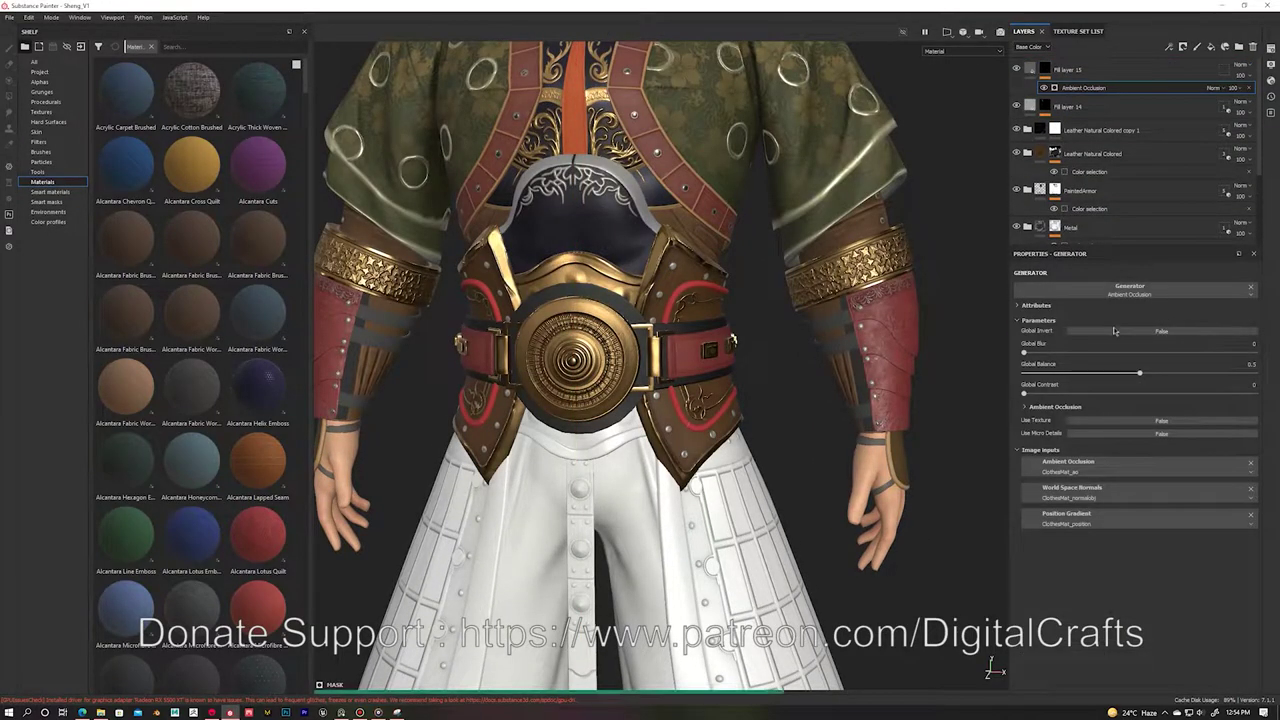
{"action": "left_click", "coordinate": [1115, 331]}
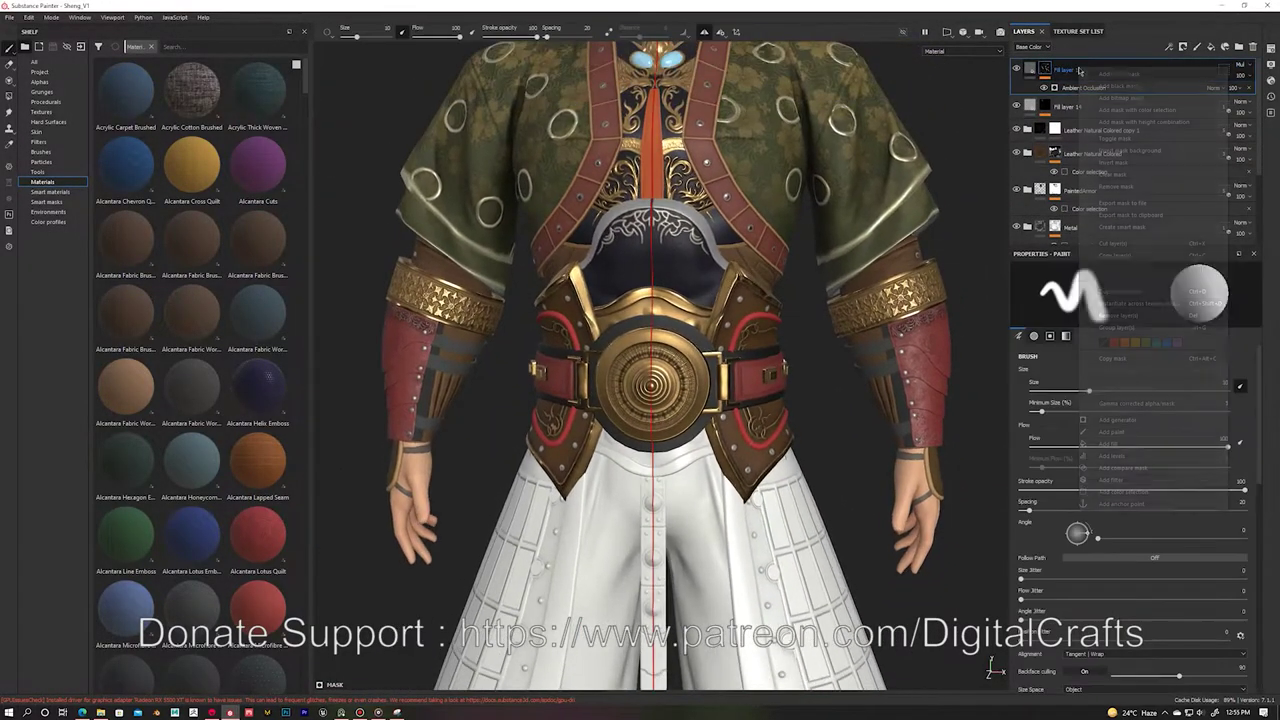
{"action": "left_click", "coordinate": [1045, 69], "text": "alt"}
{"action": "left_click", "coordinate": [1197, 46]}
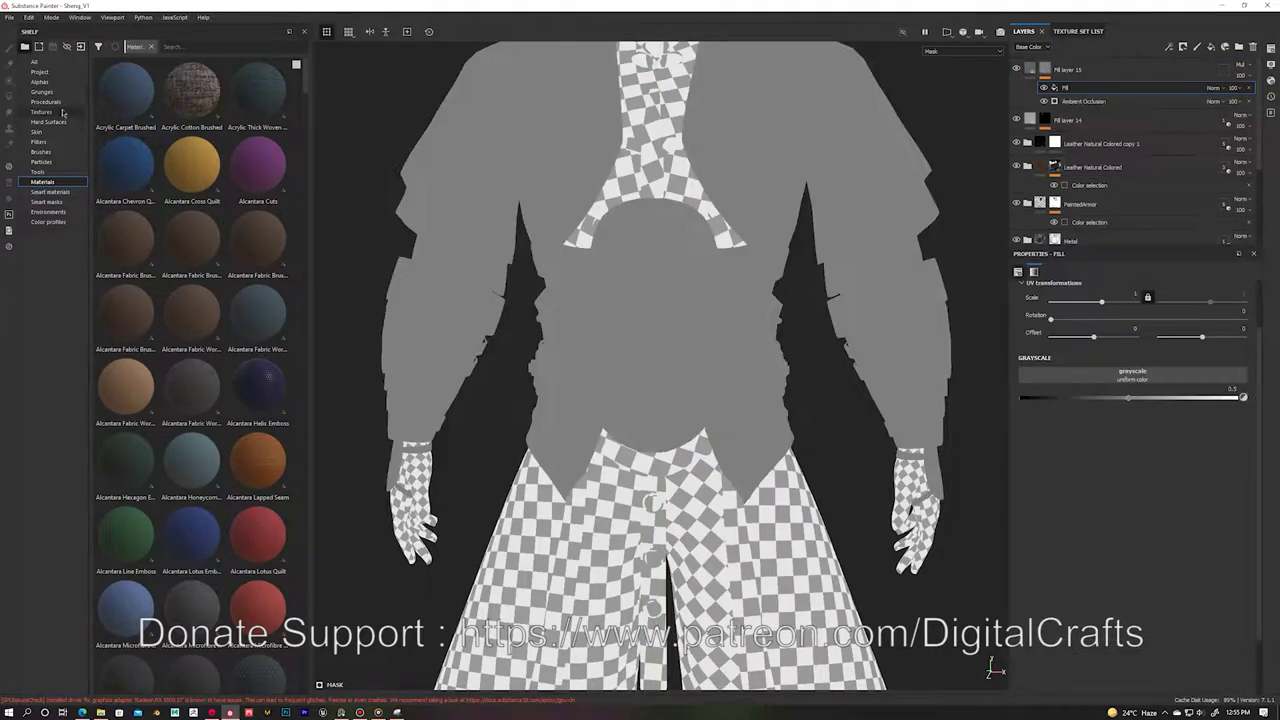
Step: Fill the mask with BnW Spots 2, then add a tri-planar BnW Spots 1 fill in Color Dodge
{"action": "left_click_drag", "start_coordinate": [880, 363], "coordinate": [1132, 374]}
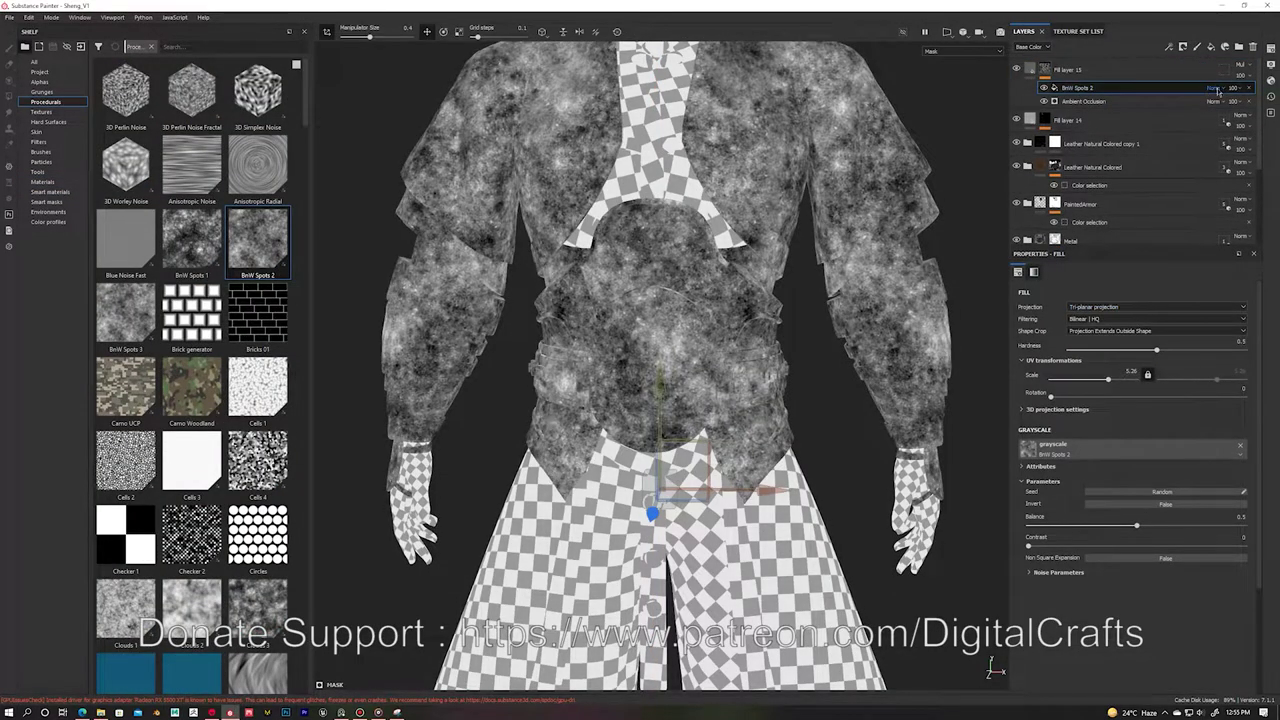
{"action": "right_click", "coordinate": [1040, 192]}
{"action": "left_click", "coordinate": [1100, 90]}
{"action": "left_click_drag", "start_coordinate": [191, 240], "coordinate": [1040, 437]}
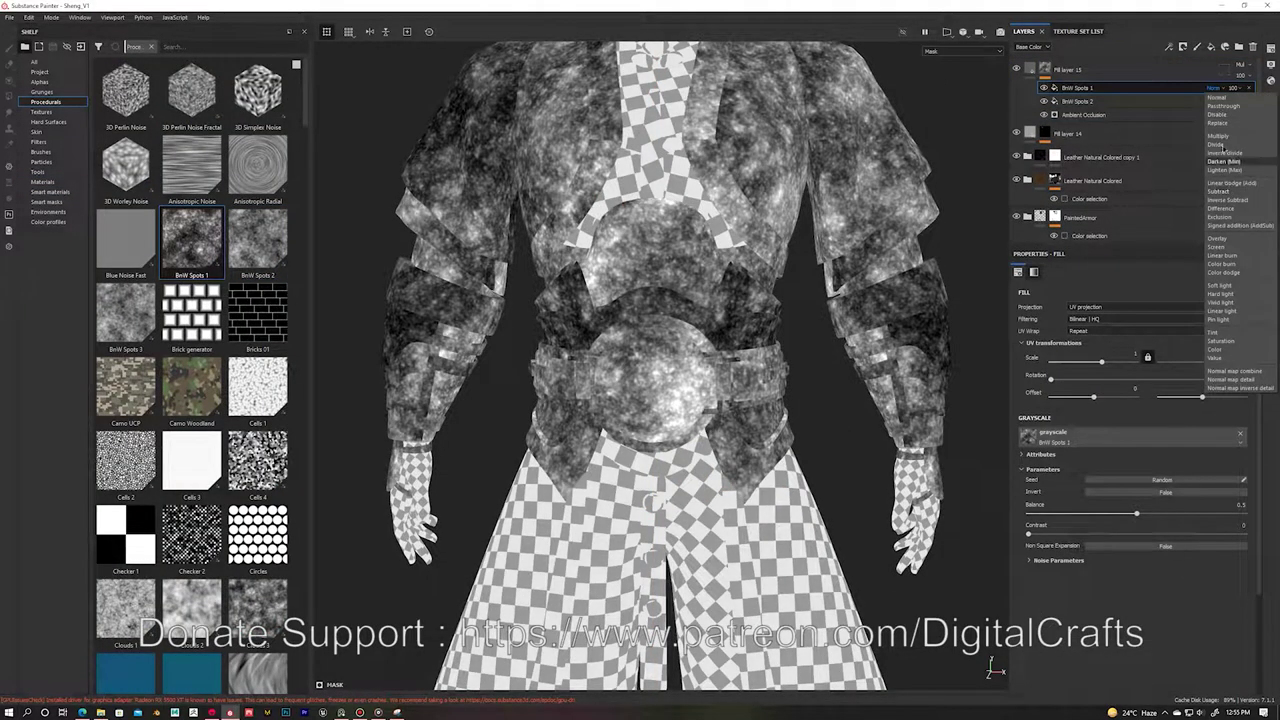
{"action": "left_click", "coordinate": [1093, 328]}
{"action": "left_click", "coordinate": [1213, 88]}
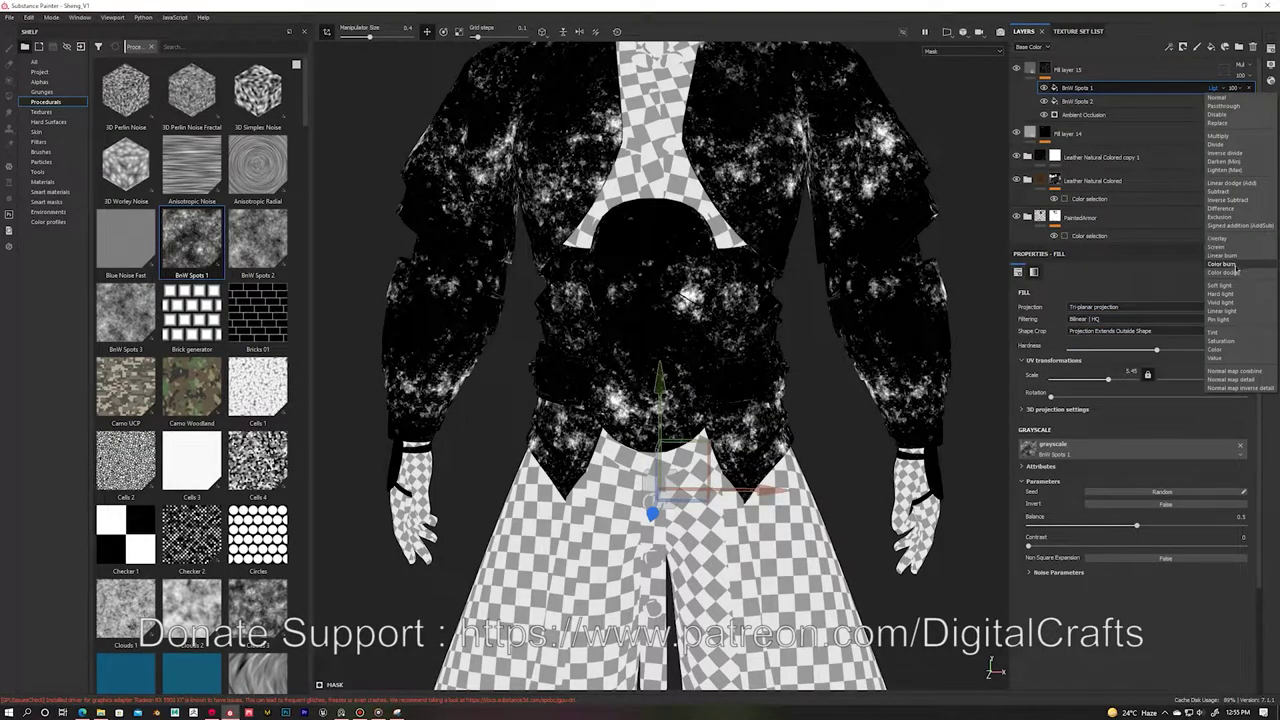
{"action": "left_click", "coordinate": [1235, 271]}
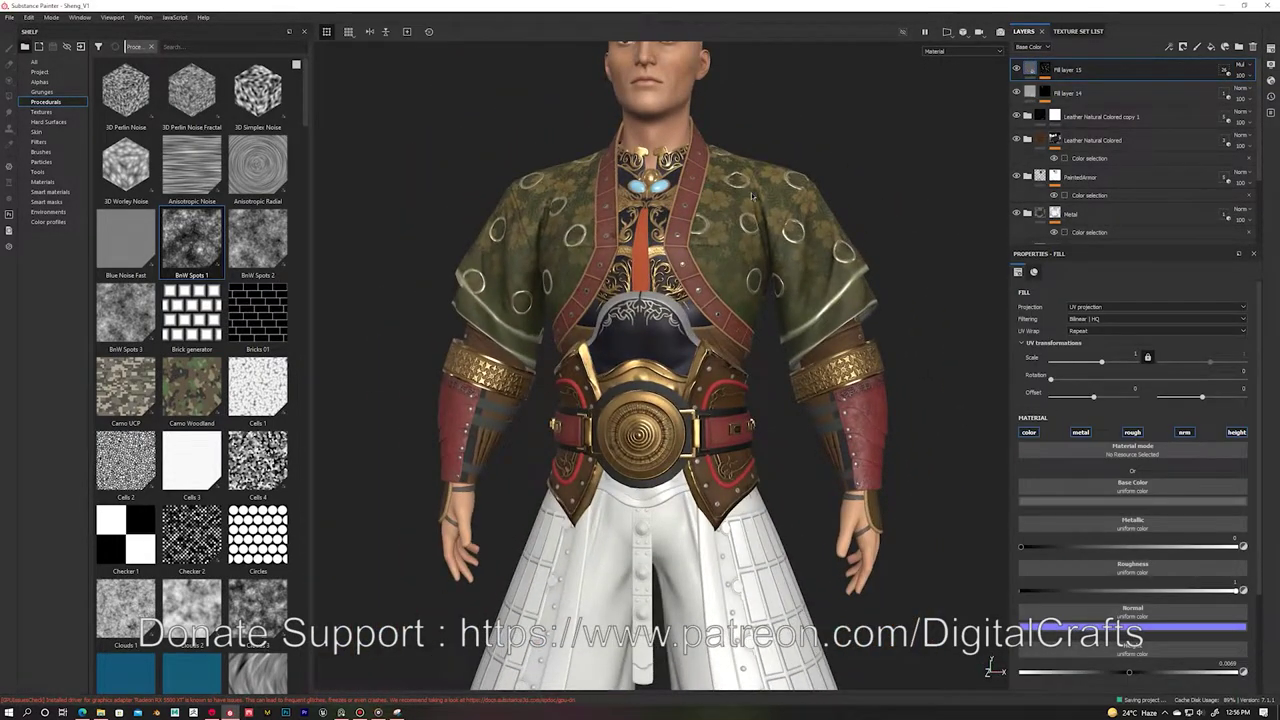
Step: Swap the BnW Spots 1 mask fill for Dirt 3, then return to the material view
{"action": "left_click_drag", "start_coordinate": [752, 196], "coordinate": [640, 220], "text": "alt"}
{"action": "scroll", "coordinate": [640, 350], "scroll_direction": "up", "scroll_amount": 5}
{"action": "left_click", "coordinate": [1033, 72]}
{"action": "left_click", "coordinate": [1208, 80]}
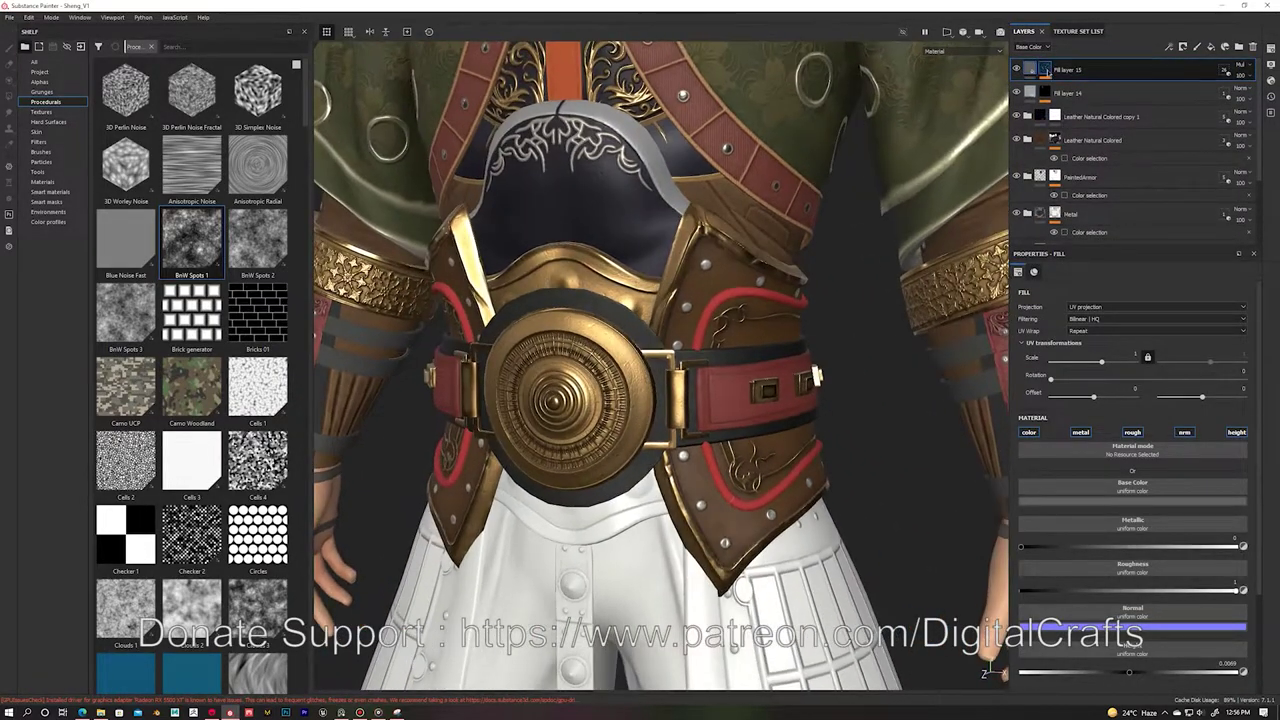
{"action": "left_click", "coordinate": [1045, 70], "text": "alt"}
{"action": "left_click", "coordinate": [1078, 87]}
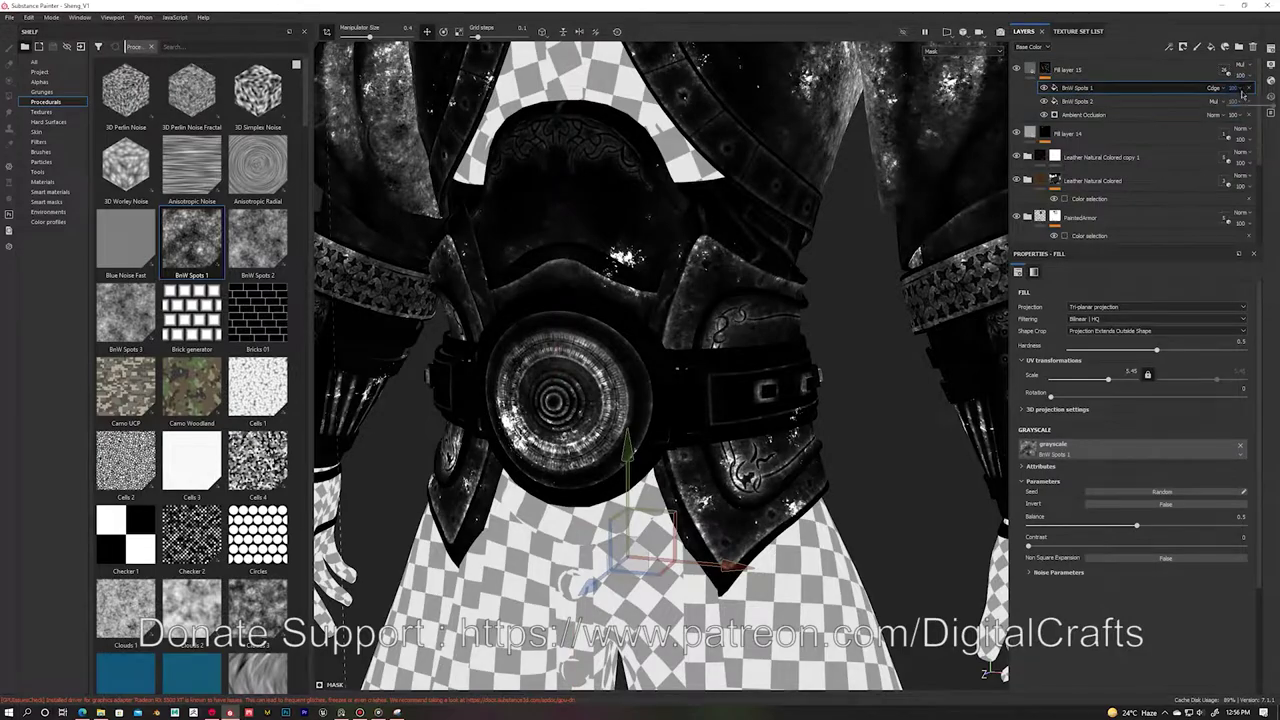
{"action": "scroll", "coordinate": [192, 400], "scroll_direction": "down", "scroll_amount": 5}
{"action": "left_click_drag", "start_coordinate": [192, 525], "coordinate": [1066, 446]}
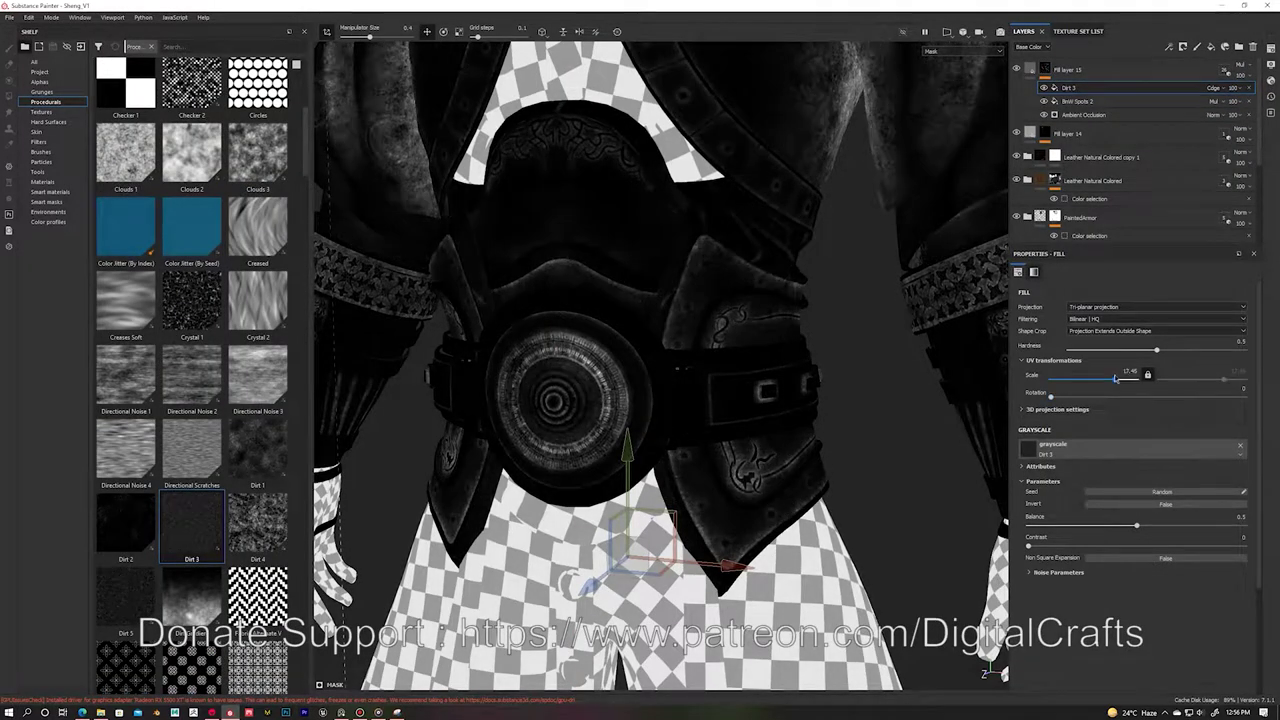
{"action": "left_click", "coordinate": [1030, 70]}
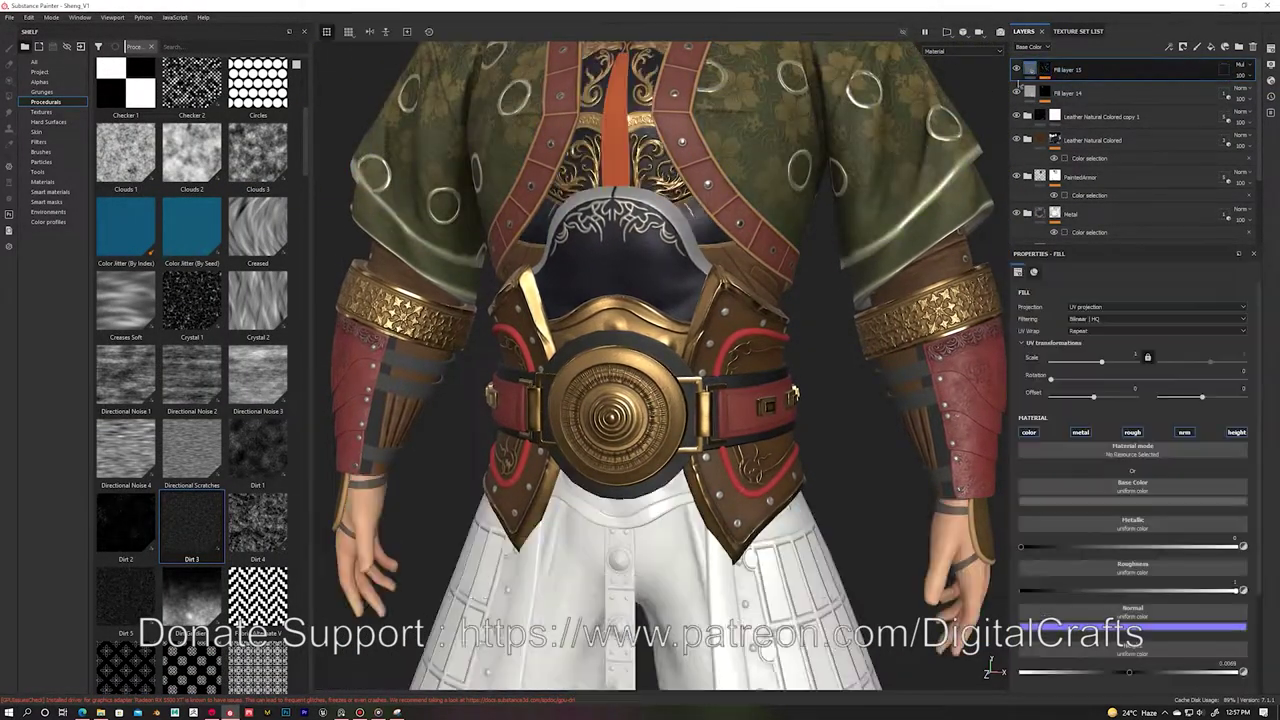
Step: Set the copied grime layer's base colour to dark red
{"action": "left_click_drag", "start_coordinate": [724, 207], "coordinate": [748, 104], "text": "alt"}
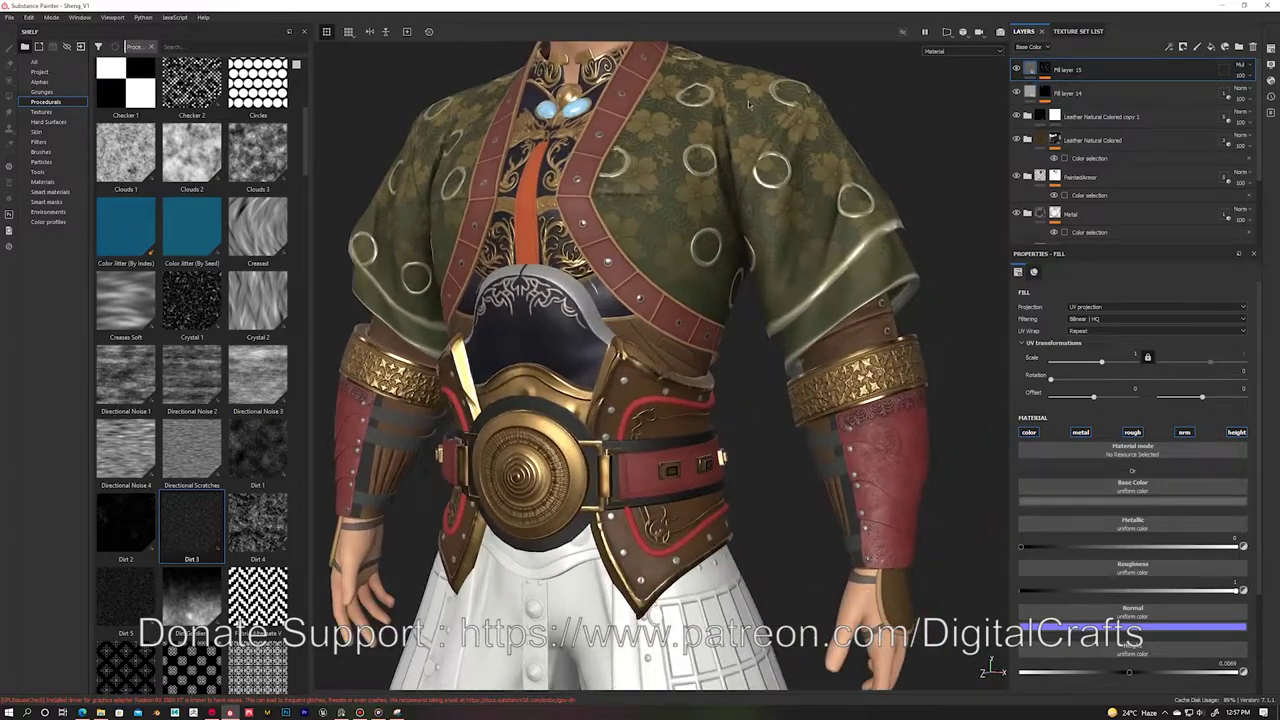
{"action": "scroll", "coordinate": [1133, 600], "scroll_direction": "down", "scroll_amount": 2}
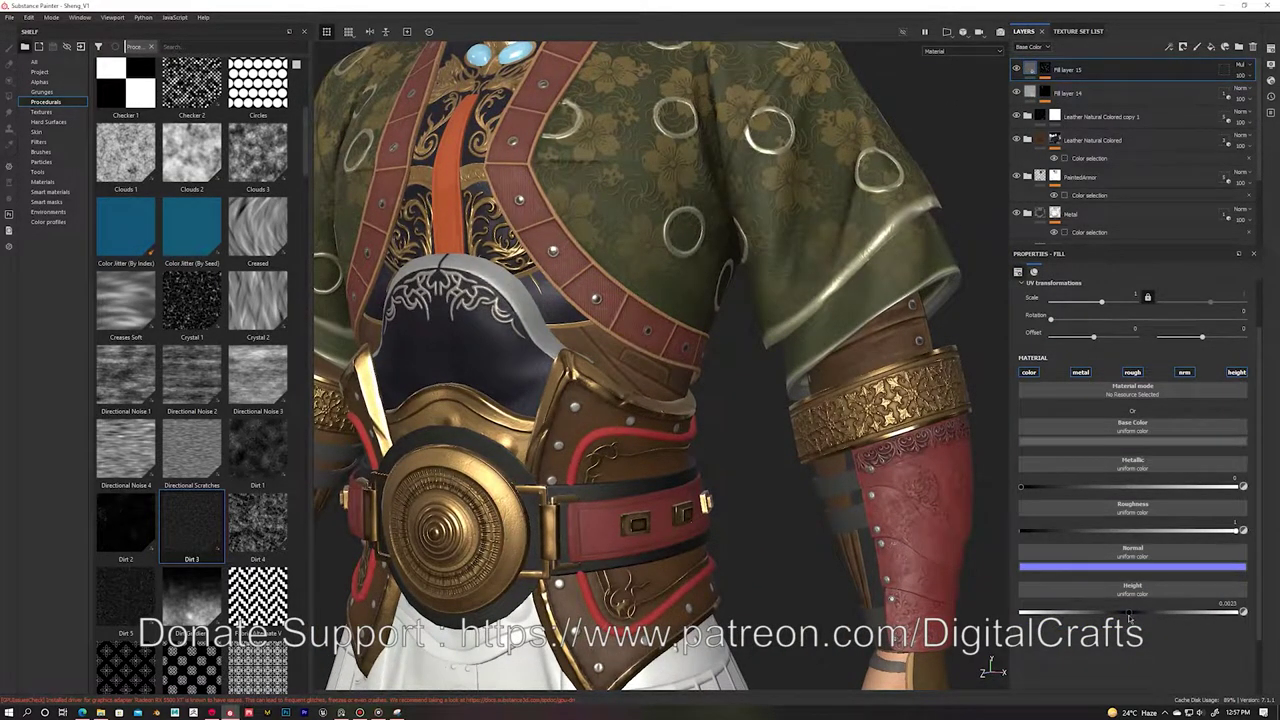
{"action": "key", "text": "f"}
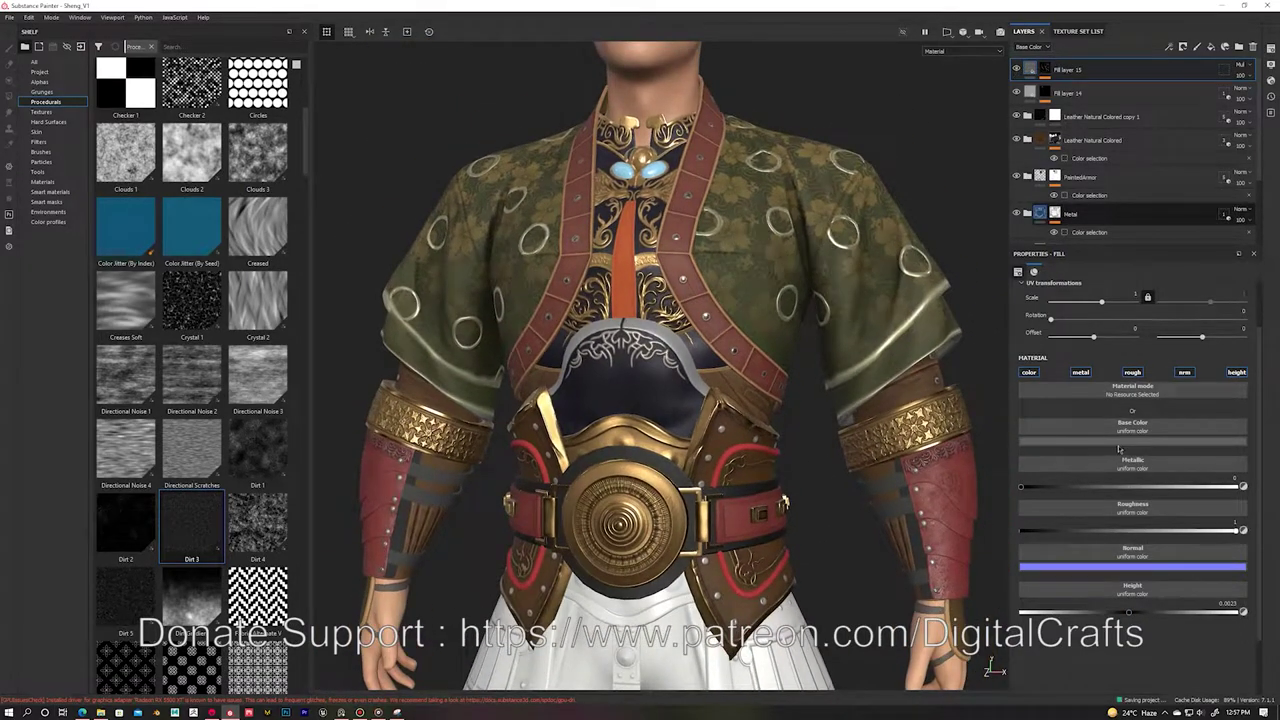
{"action": "left_click", "coordinate": [1132, 428]}
{"action": "left_click", "coordinate": [1168, 515]}
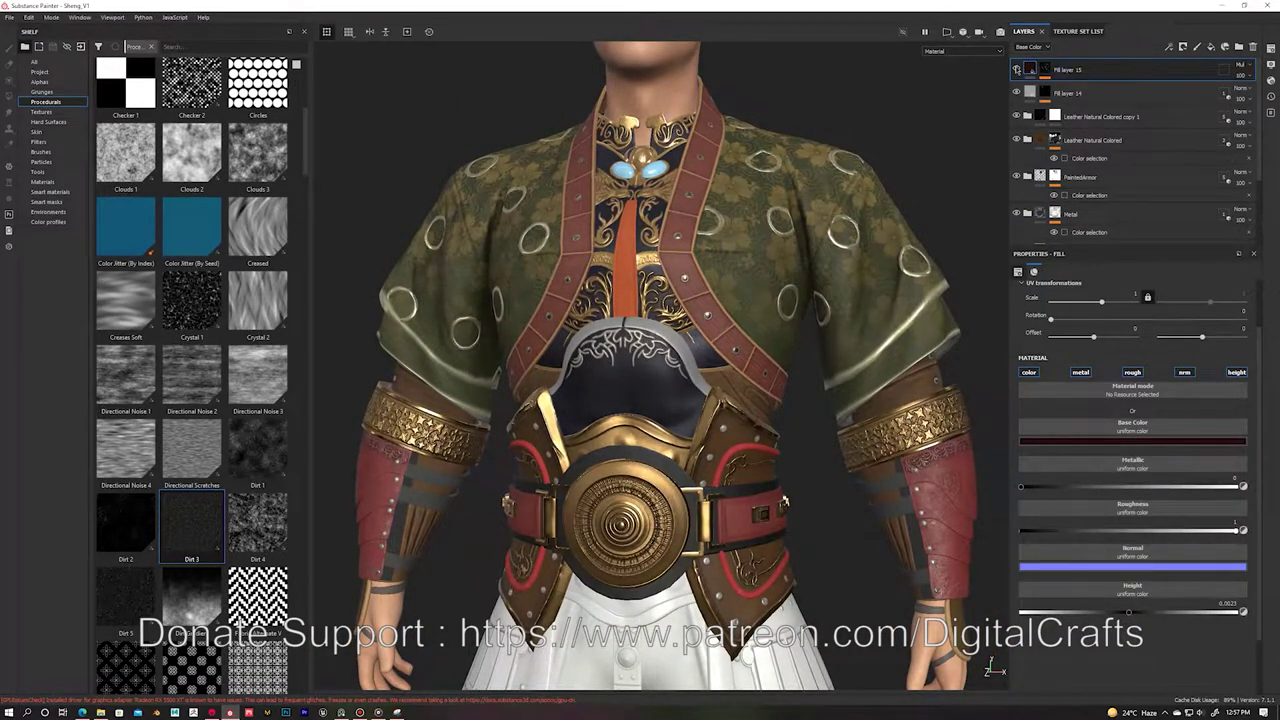
{"action": "left_click_drag", "start_coordinate": [785, 502], "coordinate": [838, 176], "text": "alt"}
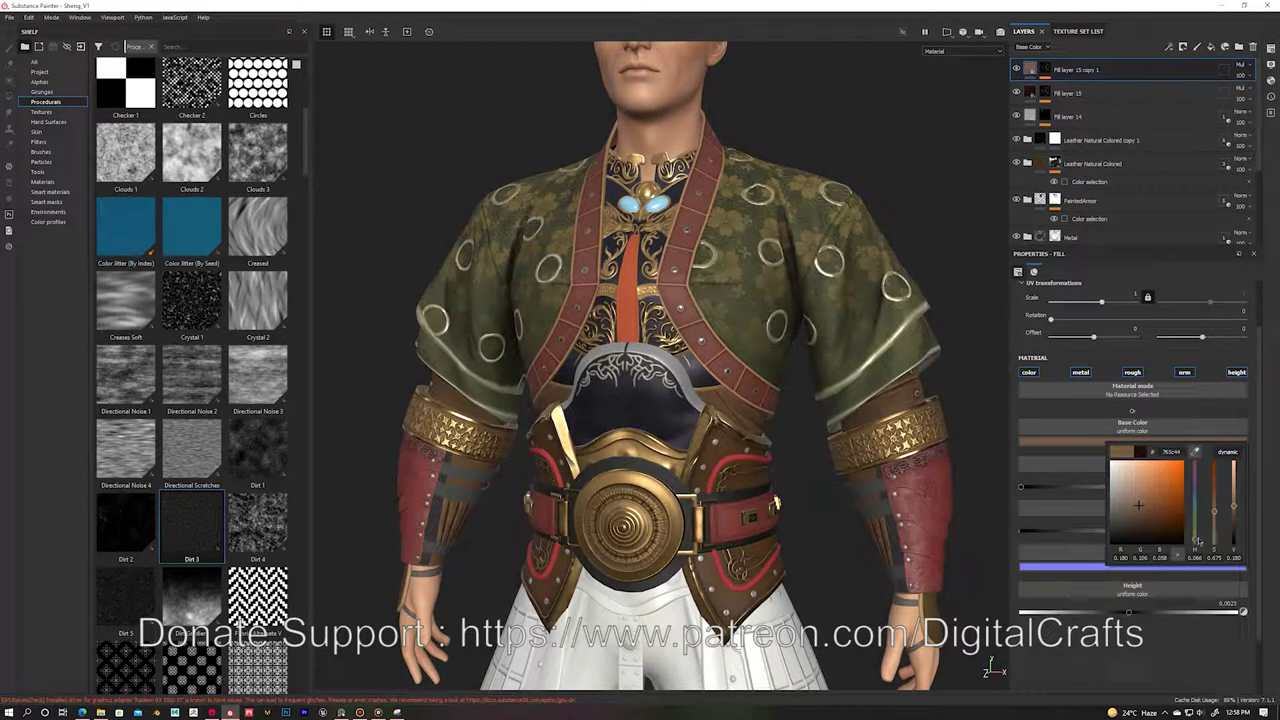
Step: Mask the copy with a Clouds 3 fill and the Dust Dirty smart mask, adjusting its second texture amount
{"action": "right_click", "coordinate": [1130, 68]}
{"action": "left_click", "coordinate": [1165, 95]}
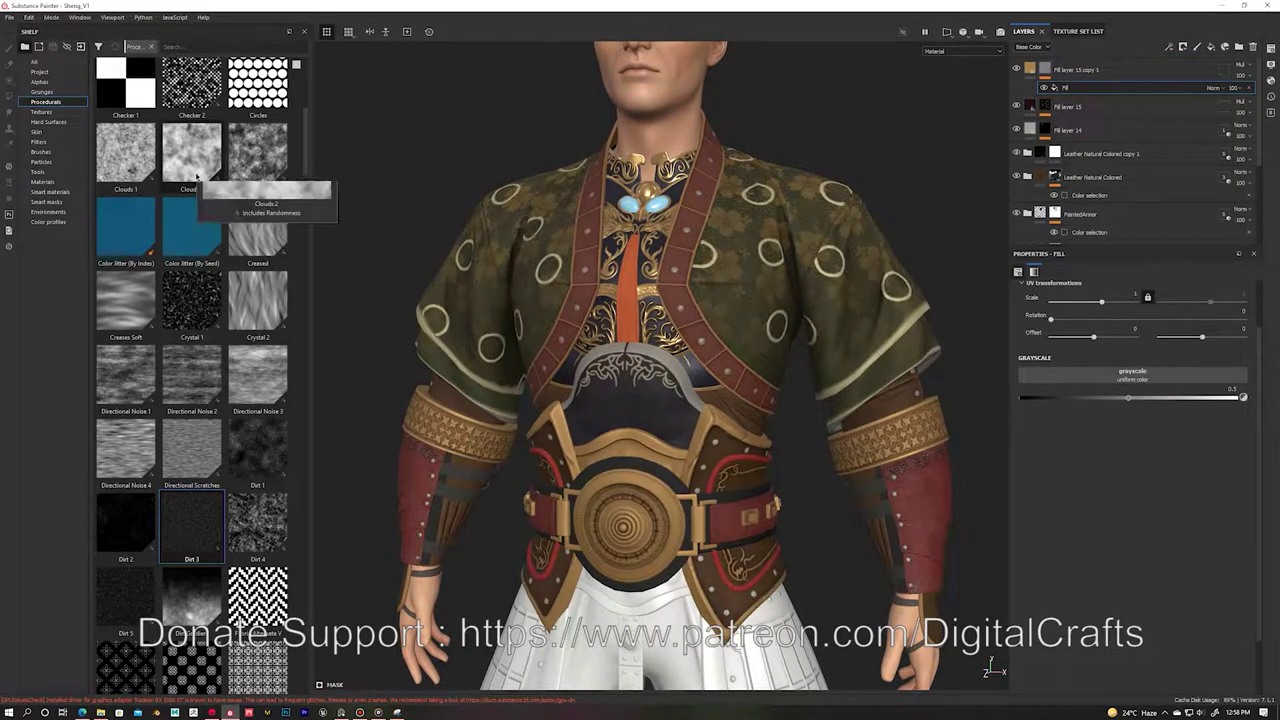
{"action": "scroll", "coordinate": [259, 346], "scroll_direction": "up", "scroll_amount": 3}
{"action": "left_click_drag", "start_coordinate": [259, 370], "coordinate": [1133, 366]}
{"action": "left_click", "coordinate": [45, 201]}
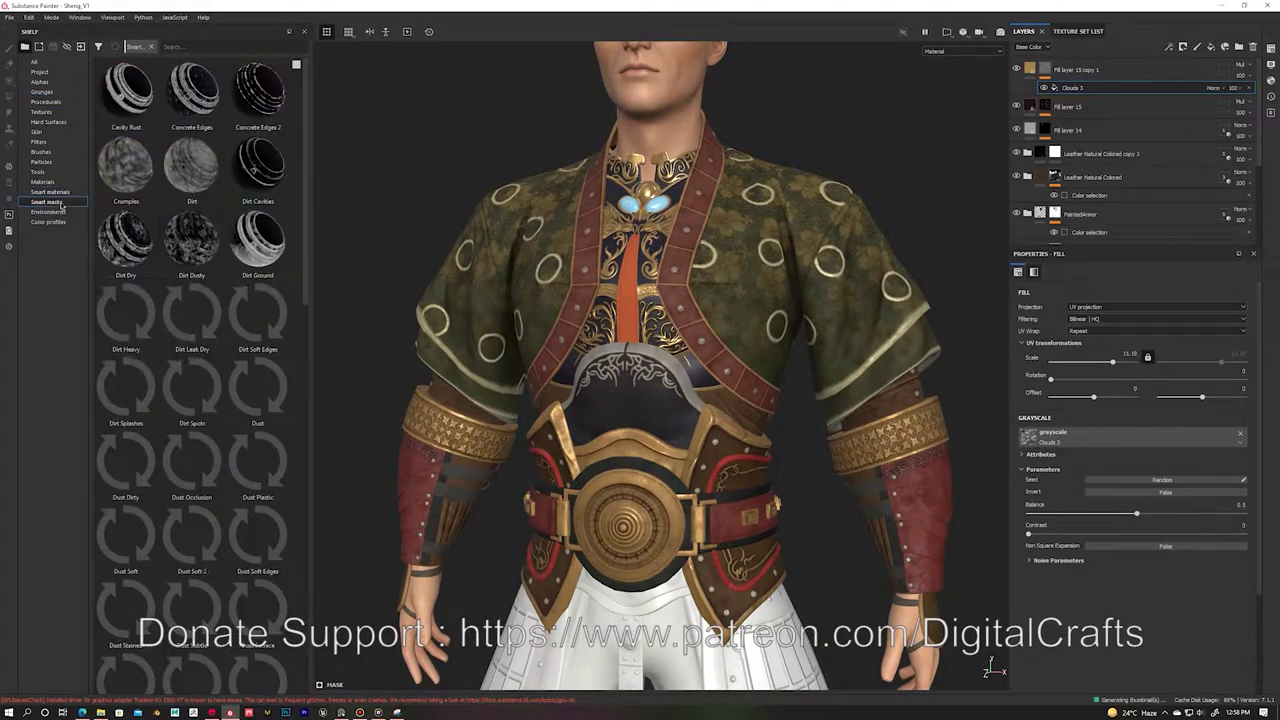
{"action": "left_click_drag", "start_coordinate": [125, 462], "coordinate": [1100, 70]}
{"action": "left_click", "coordinate": [1044, 69], "text": "alt"}
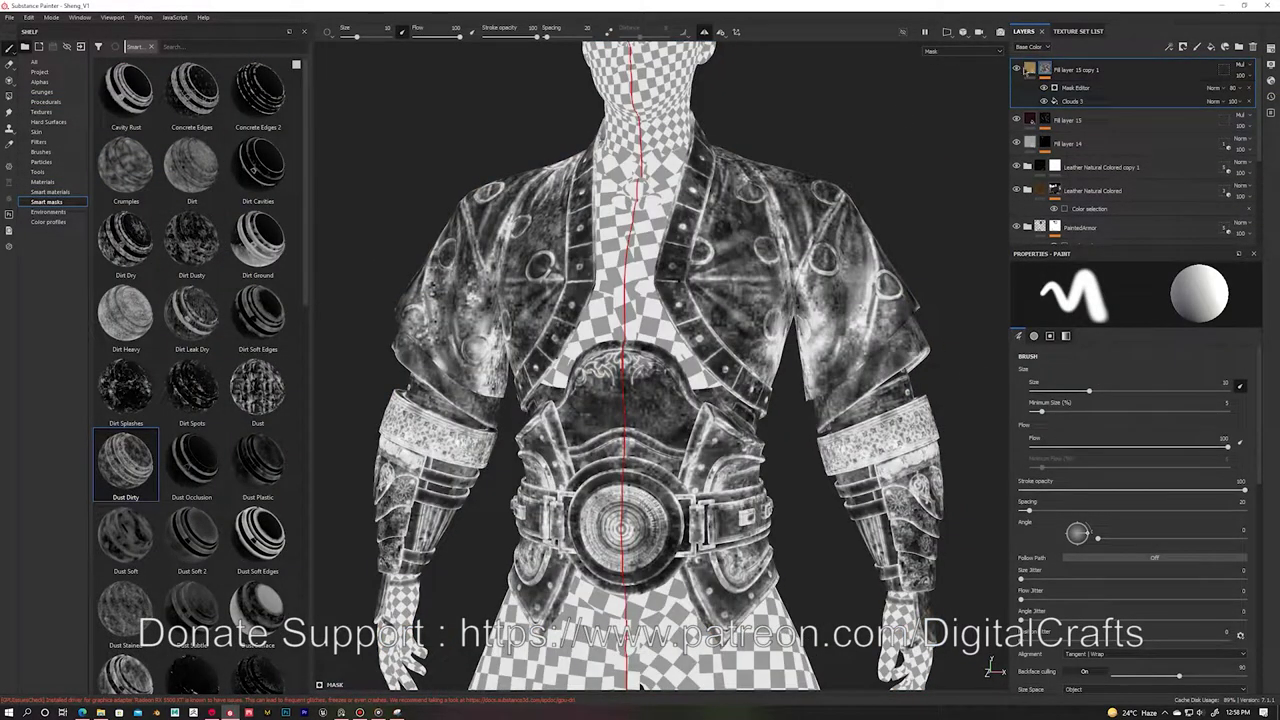
{"action": "left_click", "coordinate": [1047, 89]}
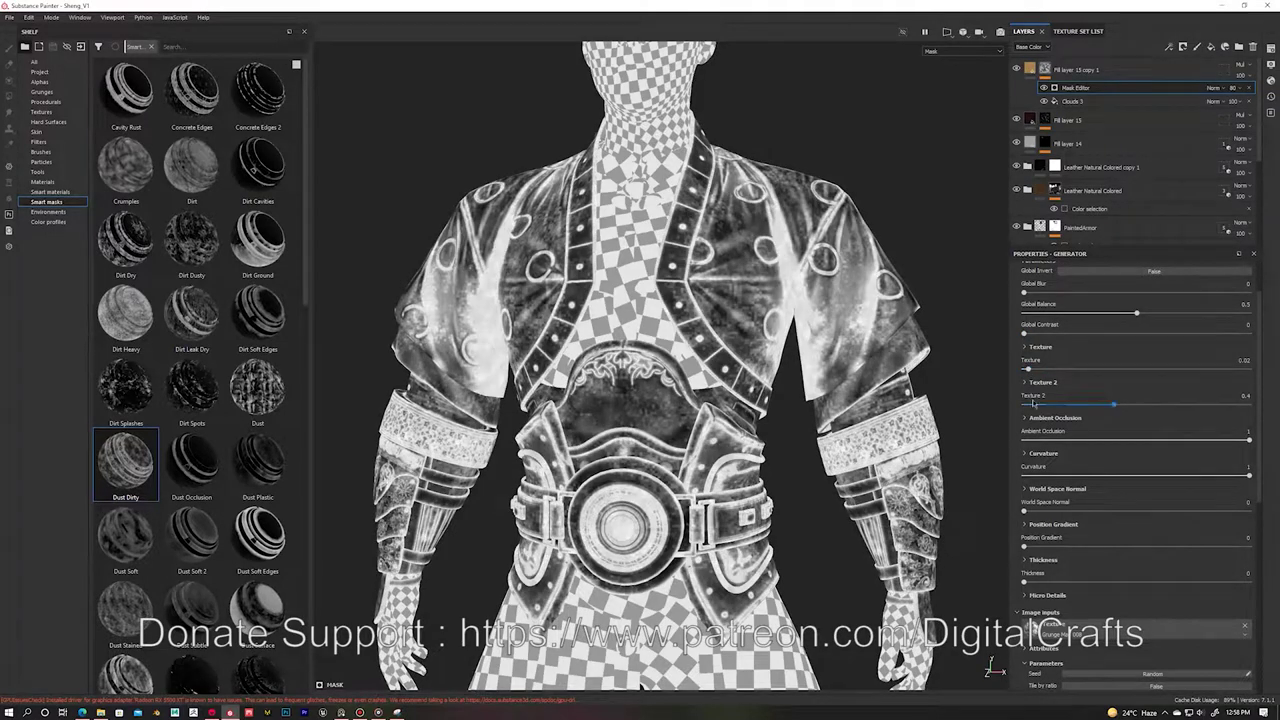
{"action": "left_click_drag", "start_coordinate": [1110, 398], "coordinate": [1005, 403]}
Step: Add a BnW Spots 1 fill to the copy's mask
{"action": "right_click", "coordinate": [1075, 80]}
{"action": "left_click", "coordinate": [1100, 110]}
{"action": "left_click", "coordinate": [45, 101]}
{"action": "left_click_drag", "start_coordinate": [191, 240], "coordinate": [1103, 435]}
{"action": "left_click", "coordinate": [1044, 69], "text": "alt"}
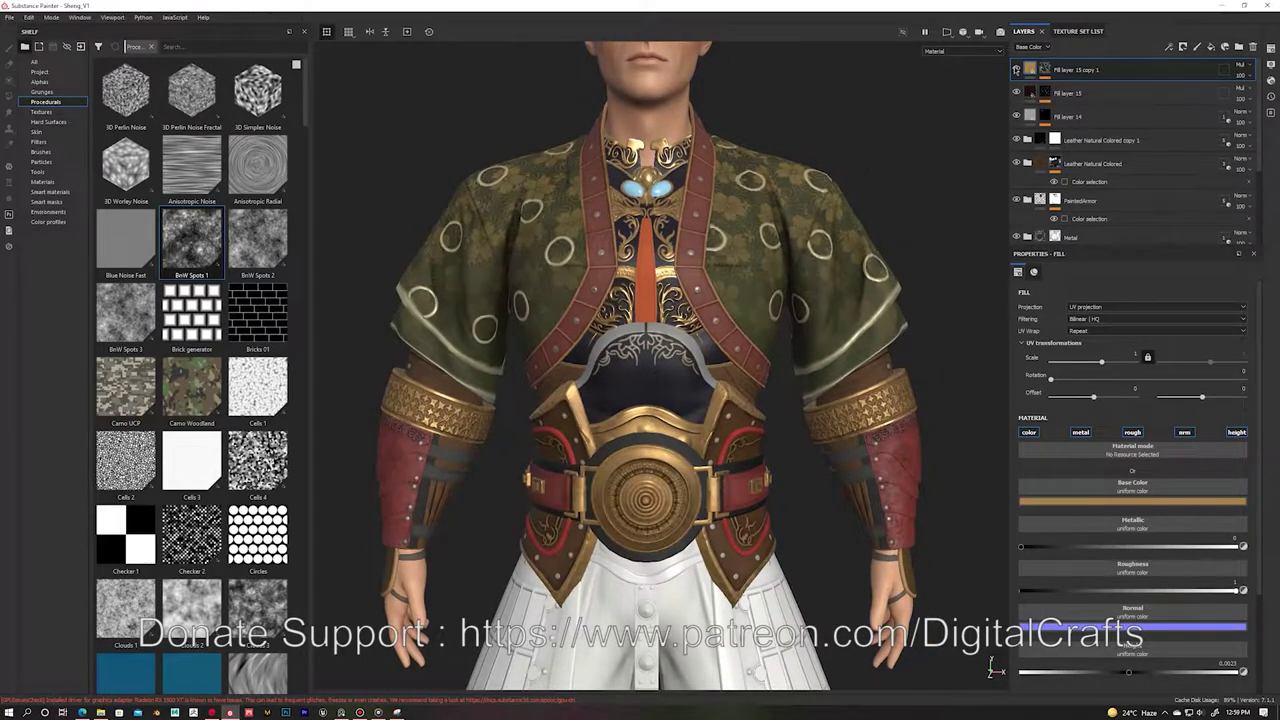
Step: Disable the fill's unneeded material channels, save the project, and switch to LegMat
{"action": "scroll", "coordinate": [990, 667], "scroll_direction": "up", "scroll_amount": 3}
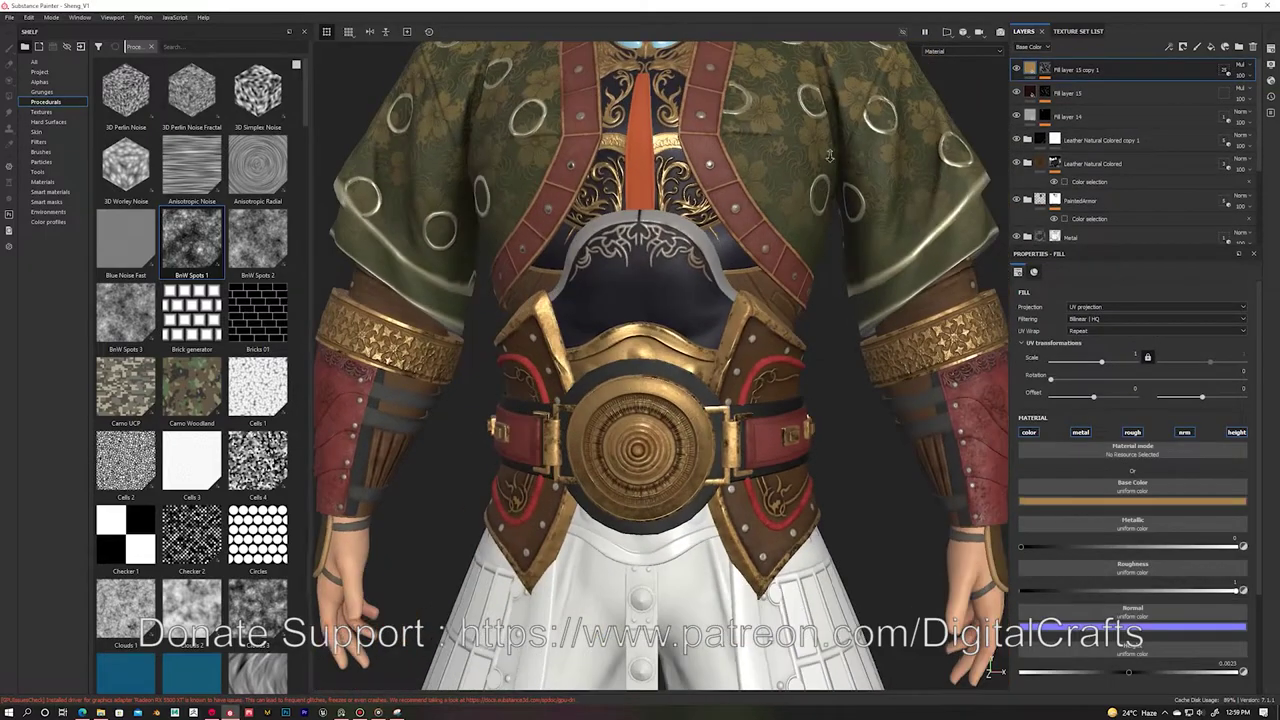
{"action": "scroll", "coordinate": [829, 156], "scroll_direction": "down", "scroll_amount": 2}
{"action": "left_click", "coordinate": [1028, 432]}
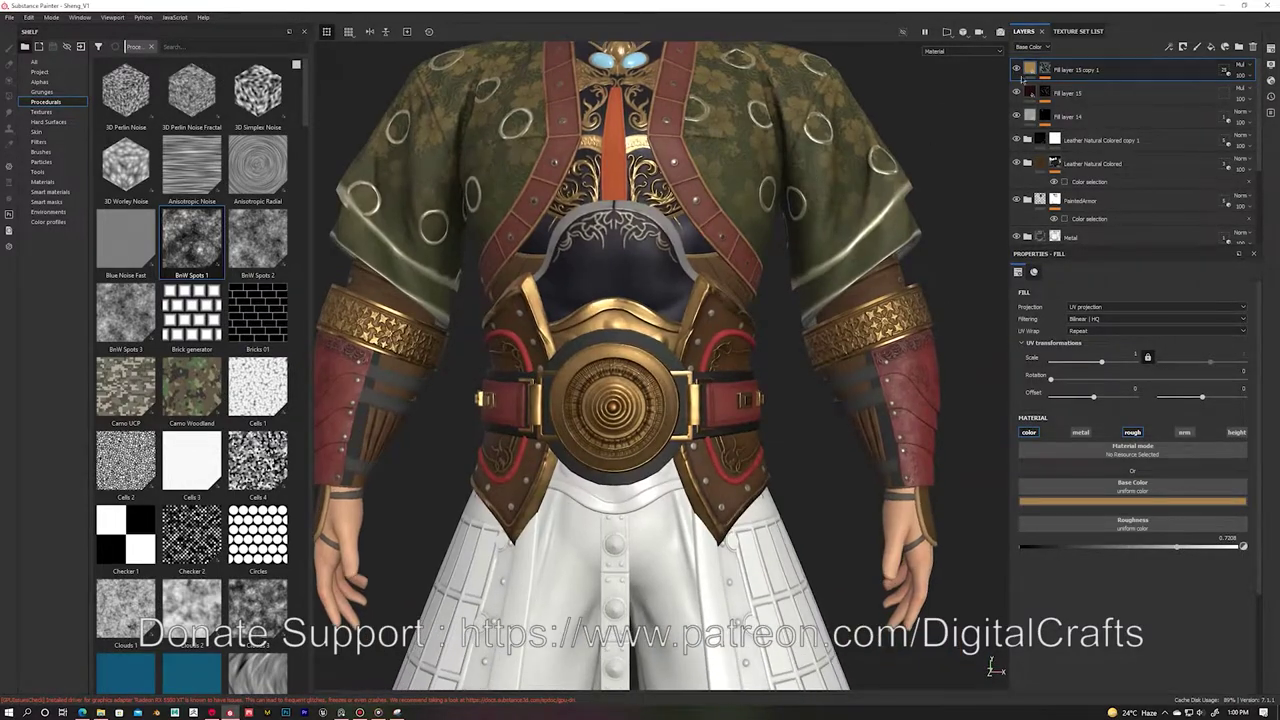
{"action": "key", "text": "ctrl+s"}
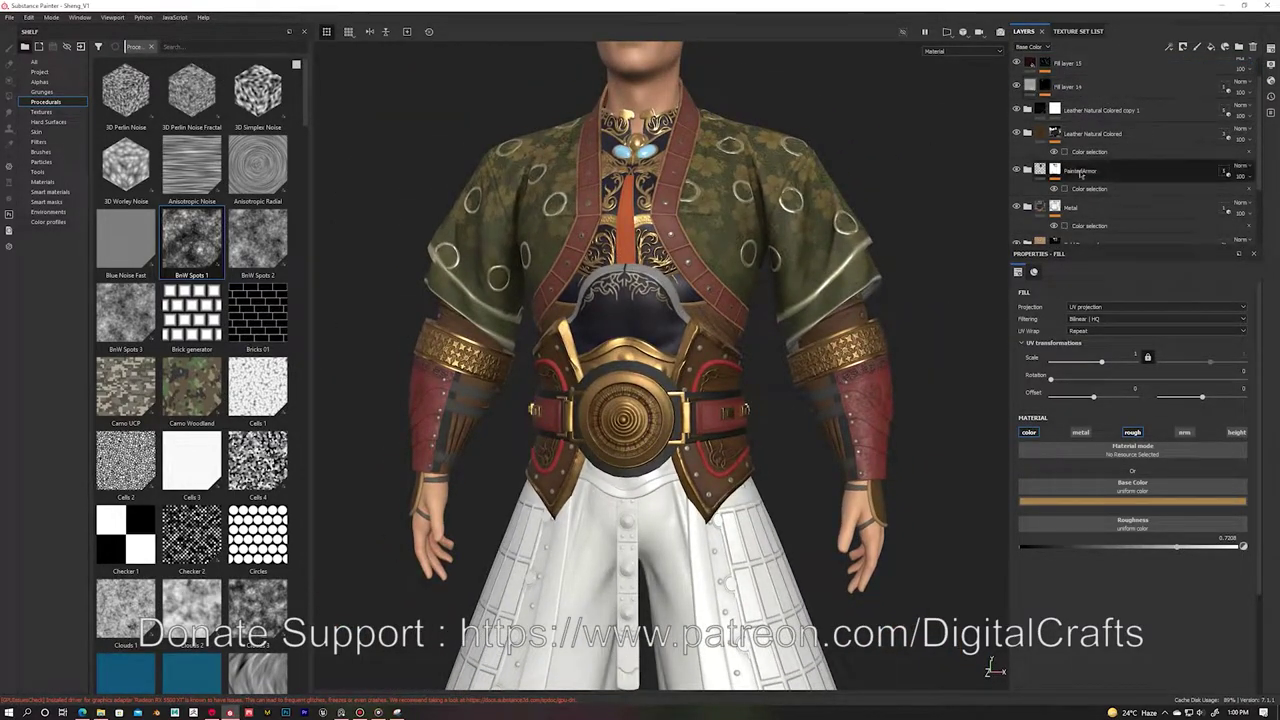
{"action": "left_click", "coordinate": [1067, 31]}
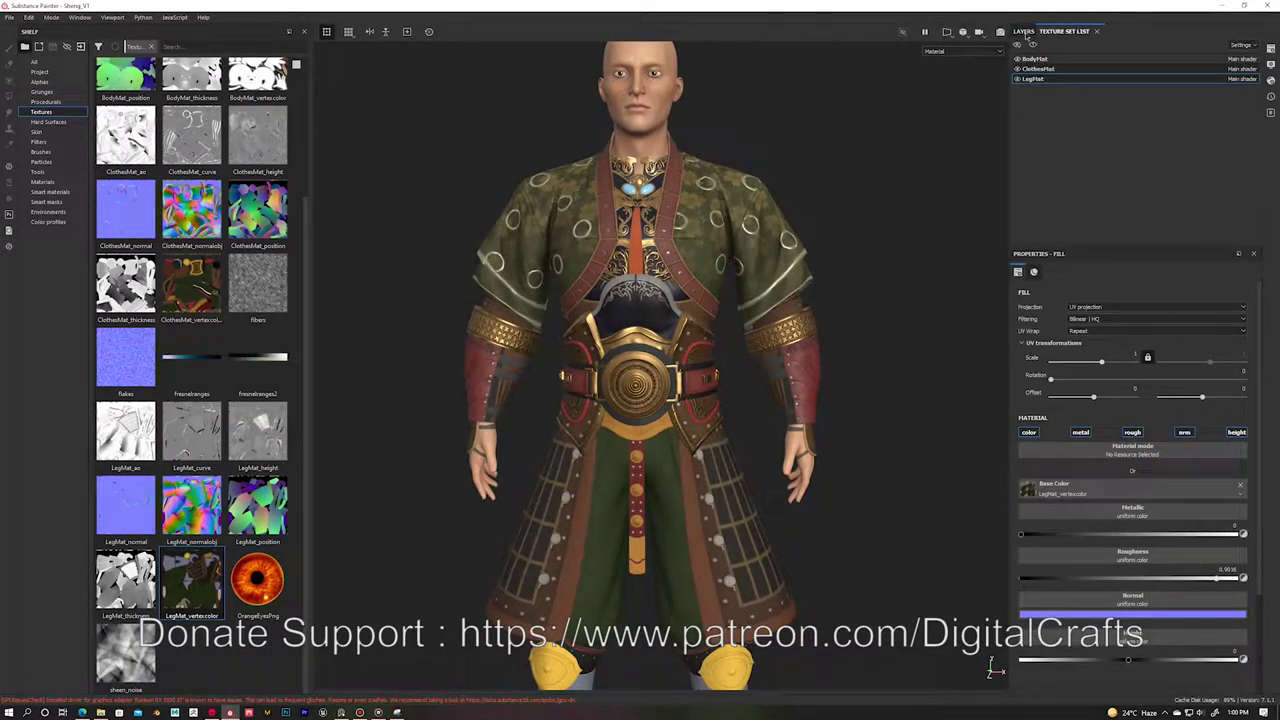
Step: Add Gold Damaged to LegMat with a Color Selection mask picking two gold colours
{"action": "right_click", "coordinate": [1080, 156]}
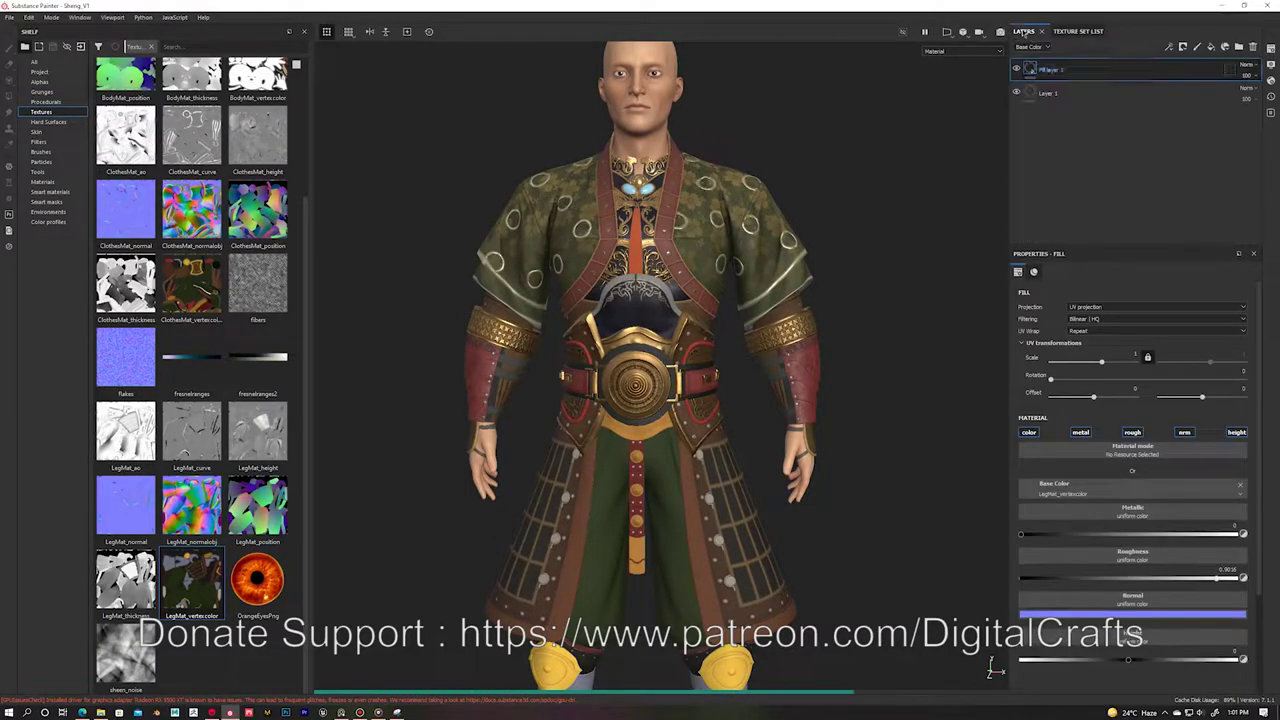
{"action": "right_click", "coordinate": [1088, 67]}
{"action": "left_click", "coordinate": [1120, 106]}
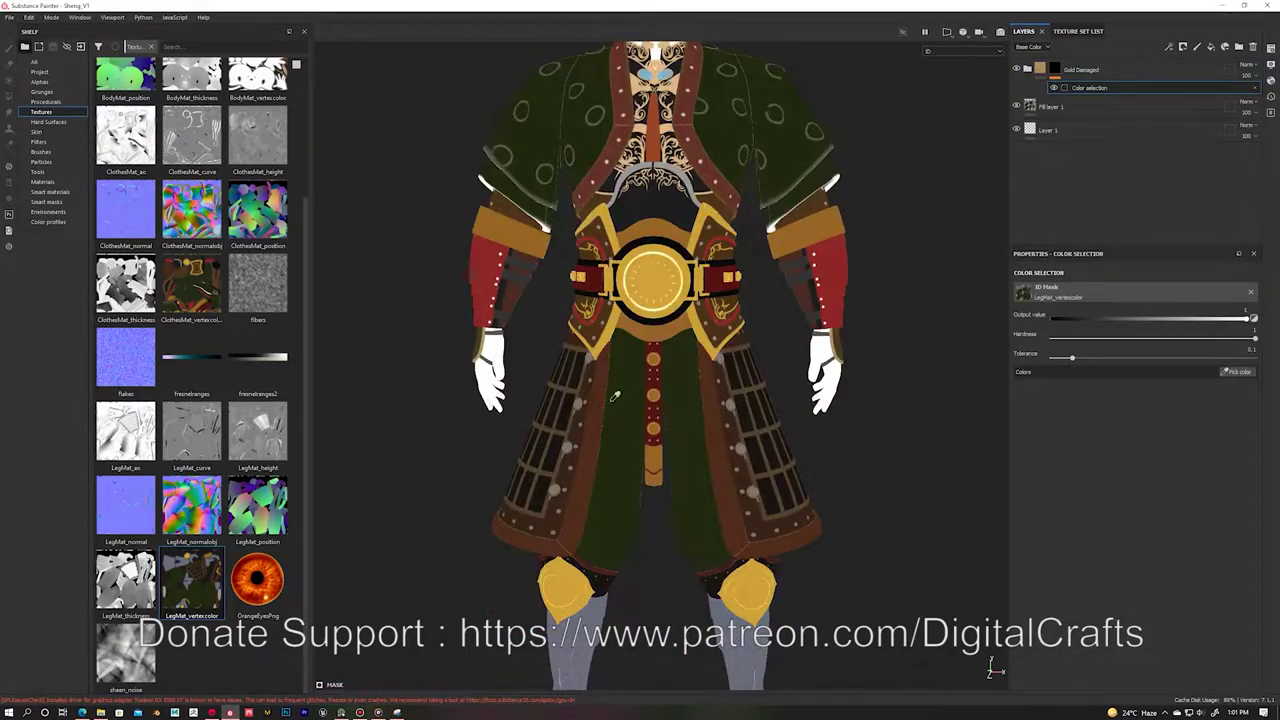
{"action": "scroll", "coordinate": [752, 360], "scroll_direction": "up", "scroll_amount": 3}
{"action": "scroll", "coordinate": [752, 360], "scroll_direction": "up", "scroll_amount": 4}
{"action": "left_click", "coordinate": [752, 360]}
{"action": "scroll", "coordinate": [700, 340], "scroll_direction": "down", "scroll_amount": 6}
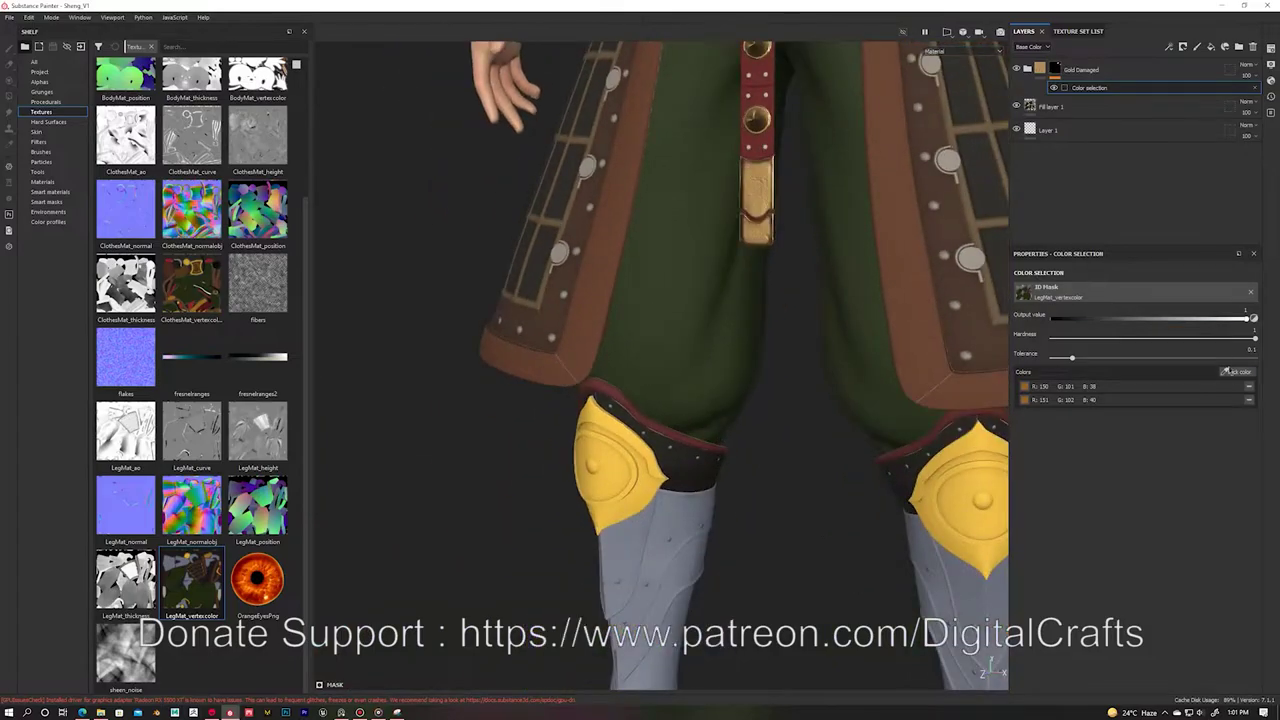
{"action": "scroll", "coordinate": [631, 352], "scroll_direction": "up", "scroll_amount": 4}
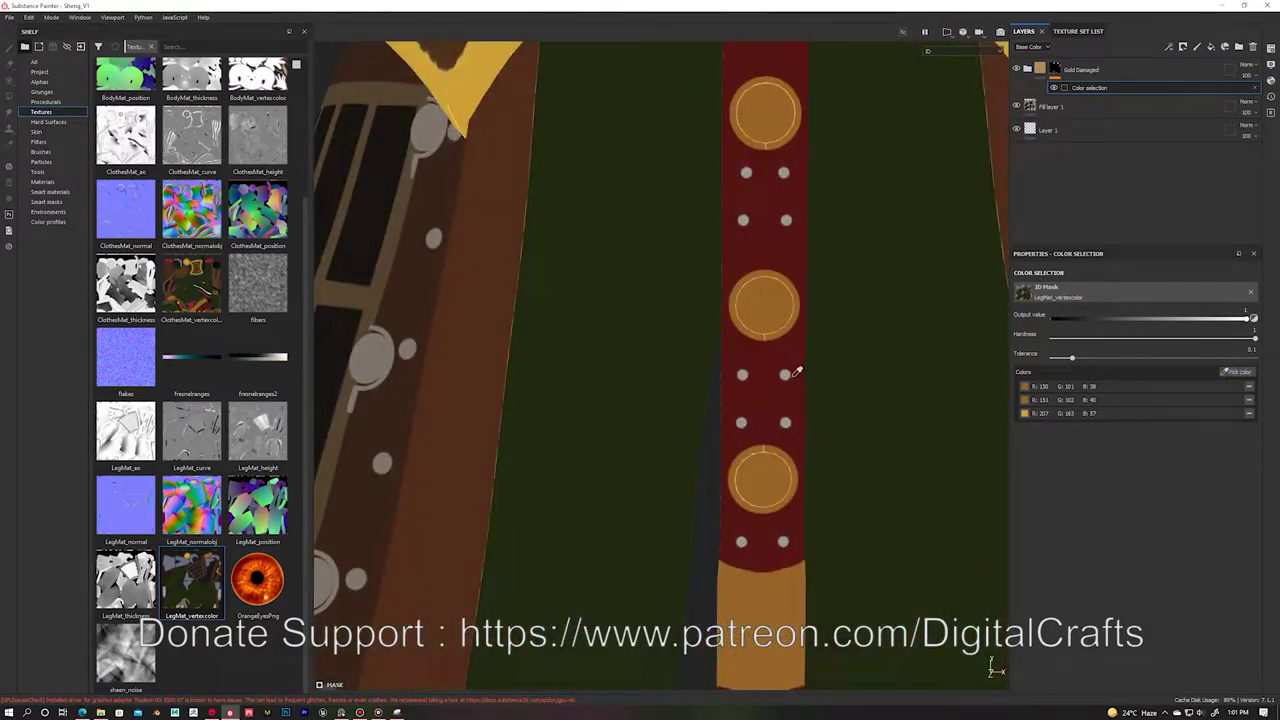
{"action": "left_click", "coordinate": [794, 366]}
{"action": "scroll", "coordinate": [600, 340], "scroll_direction": "down", "scroll_amount": 5}
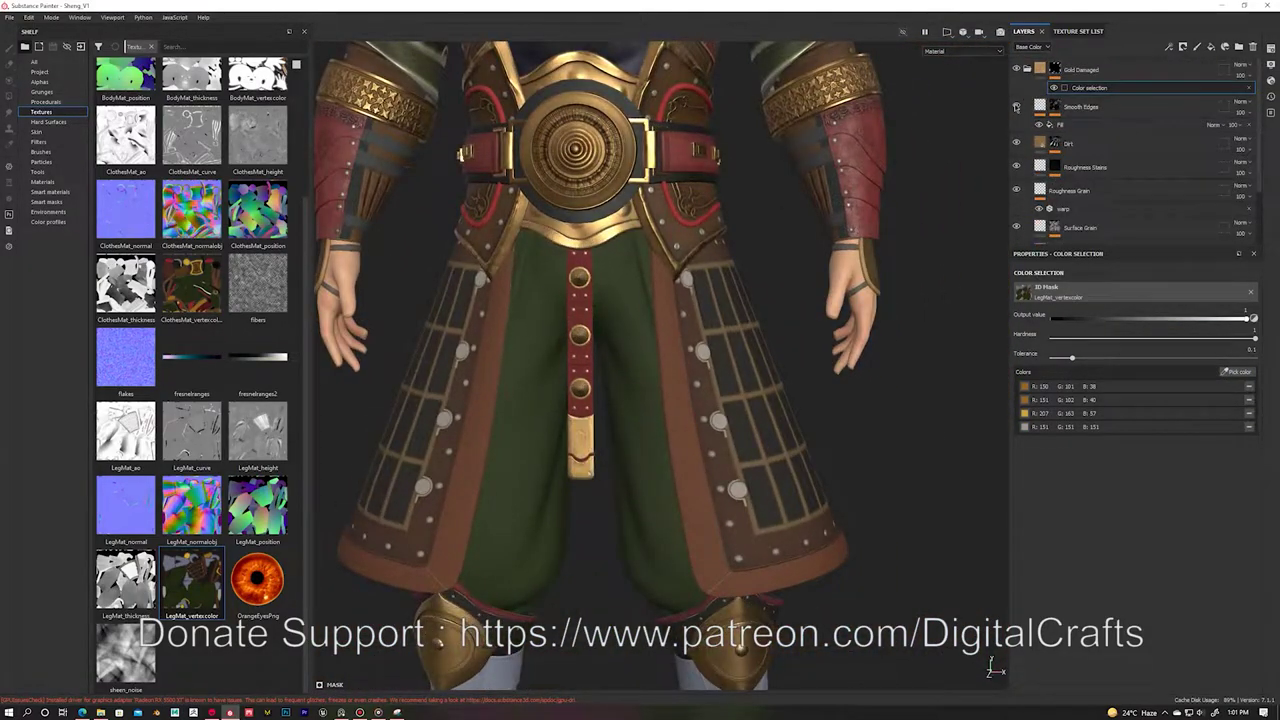
Step: Group the Gold Damaged layer into a folder with Ctrl+G
{"action": "left_click", "coordinate": [1064, 124], "text": "alt"}
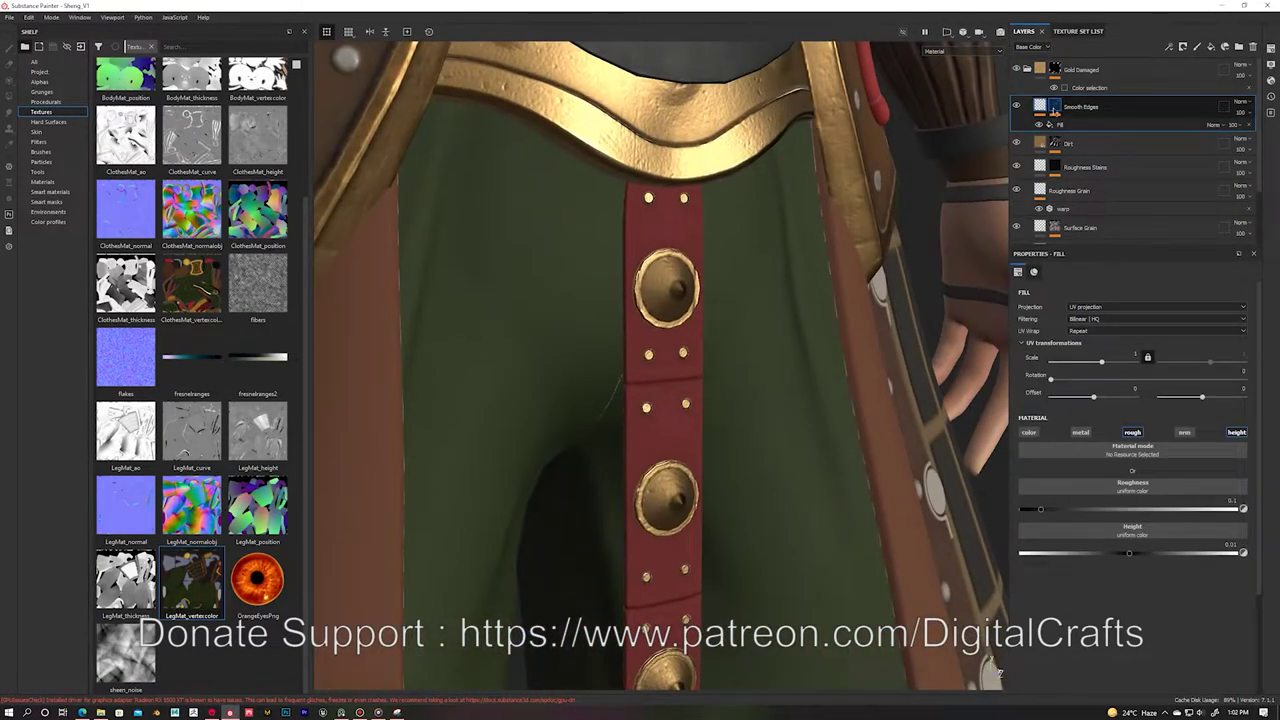
{"action": "scroll", "coordinate": [876, 300], "scroll_direction": "down", "scroll_amount": 5}
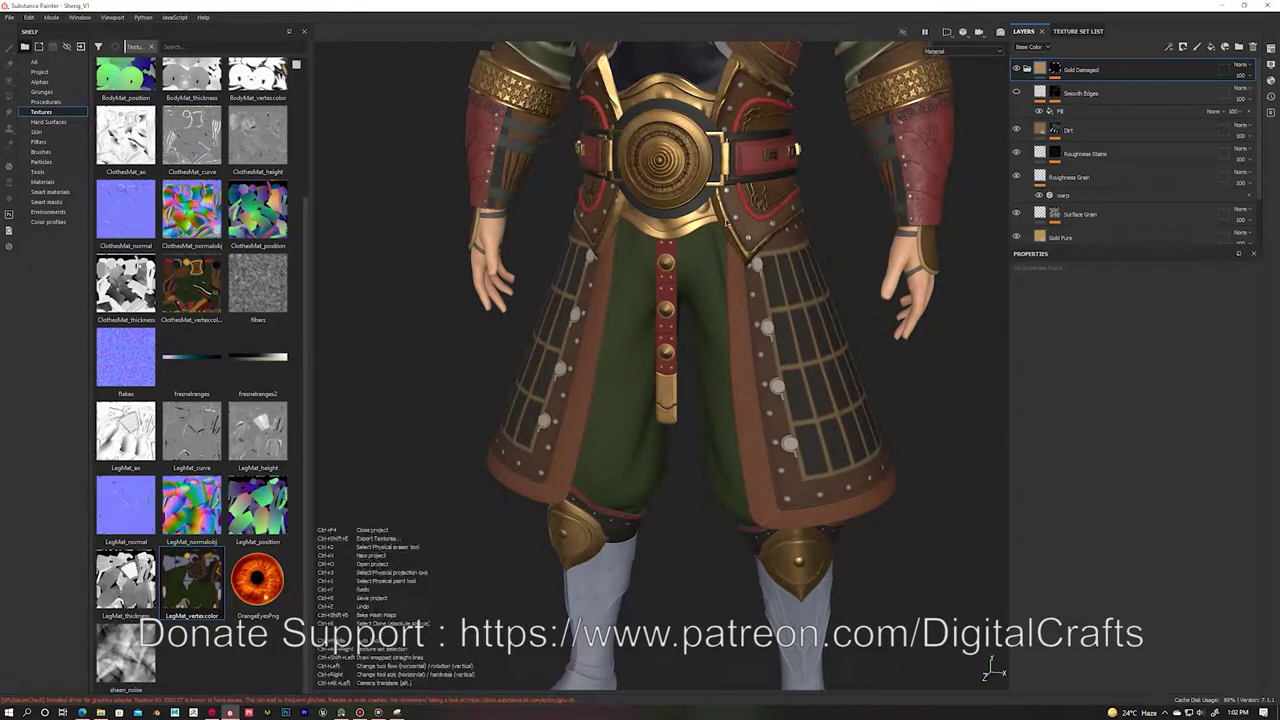
{"action": "left_click_drag", "start_coordinate": [743, 222], "coordinate": [727, 222], "text": "alt"}
{"action": "key", "text": "ctrl+g"}
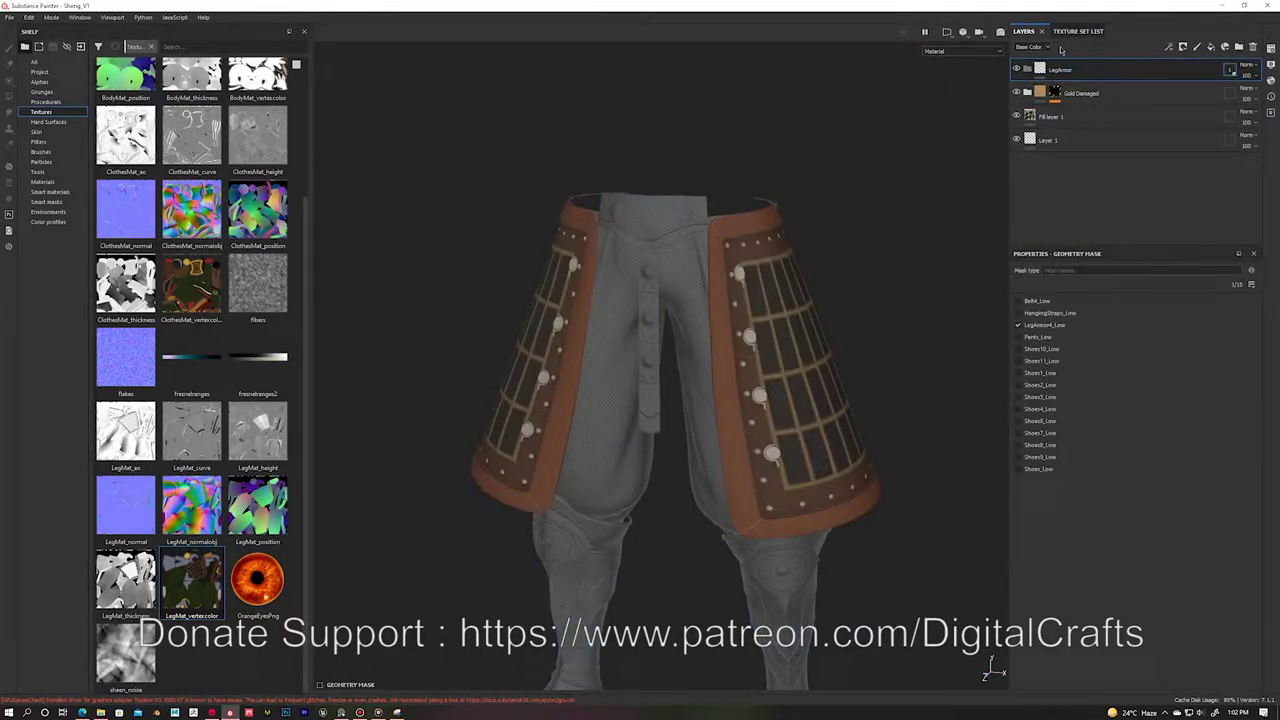
Step: Add a brown fill layer to the leg armour with roughness about 0.5
{"action": "left_click", "coordinate": [1211, 47]}
{"action": "scroll", "coordinate": [815, 157], "scroll_direction": "up", "scroll_amount": 3}
{"action": "left_click", "coordinate": [741, 514]}
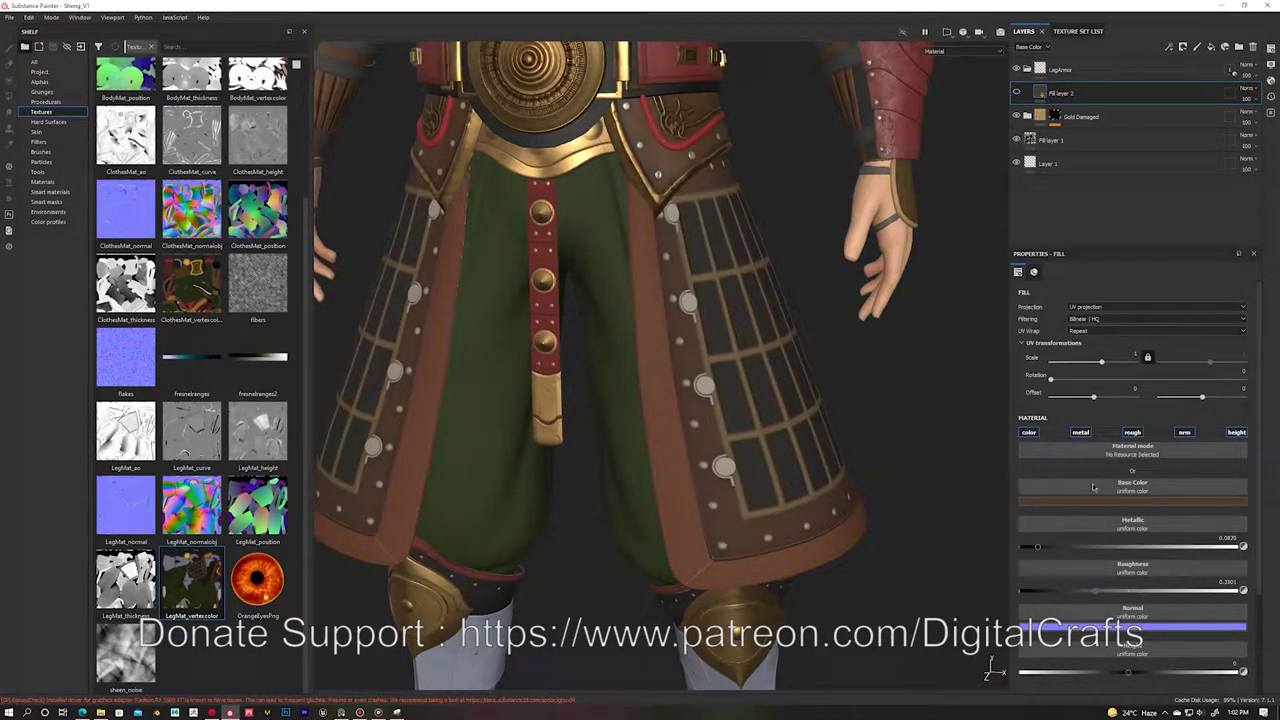
{"action": "left_click", "coordinate": [1150, 591]}
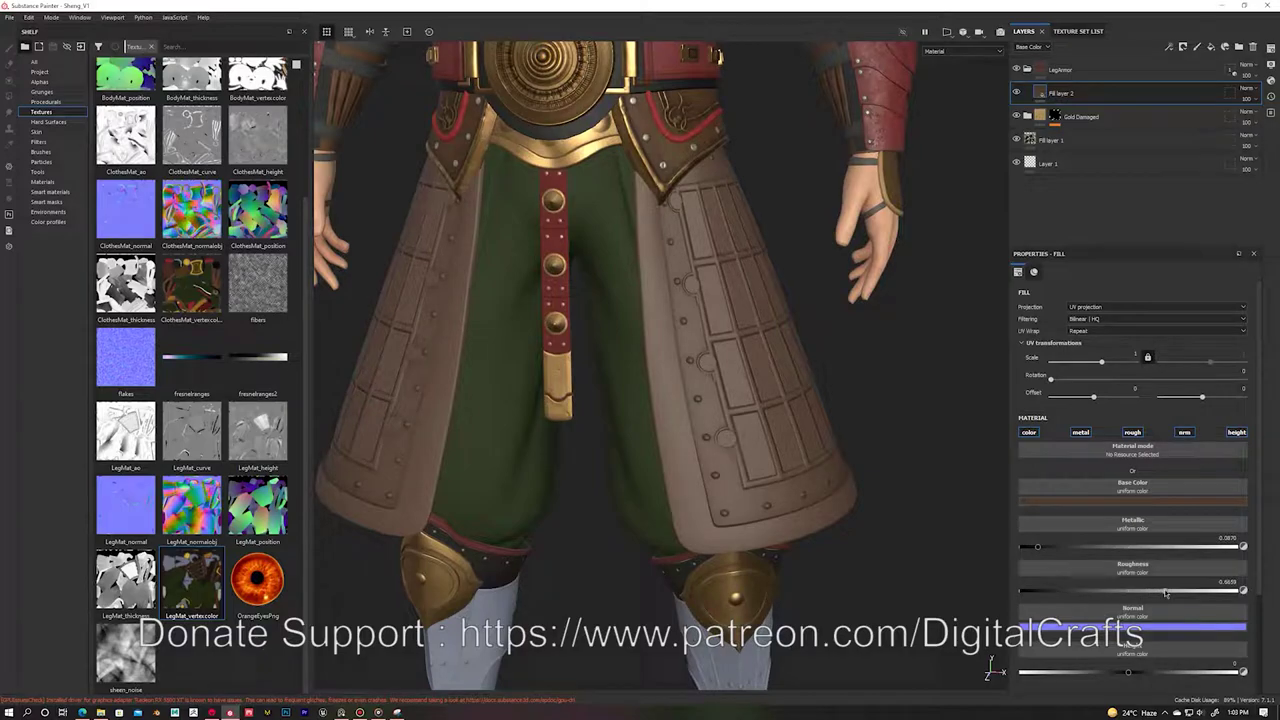
{"action": "left_click", "coordinate": [1016, 92]}
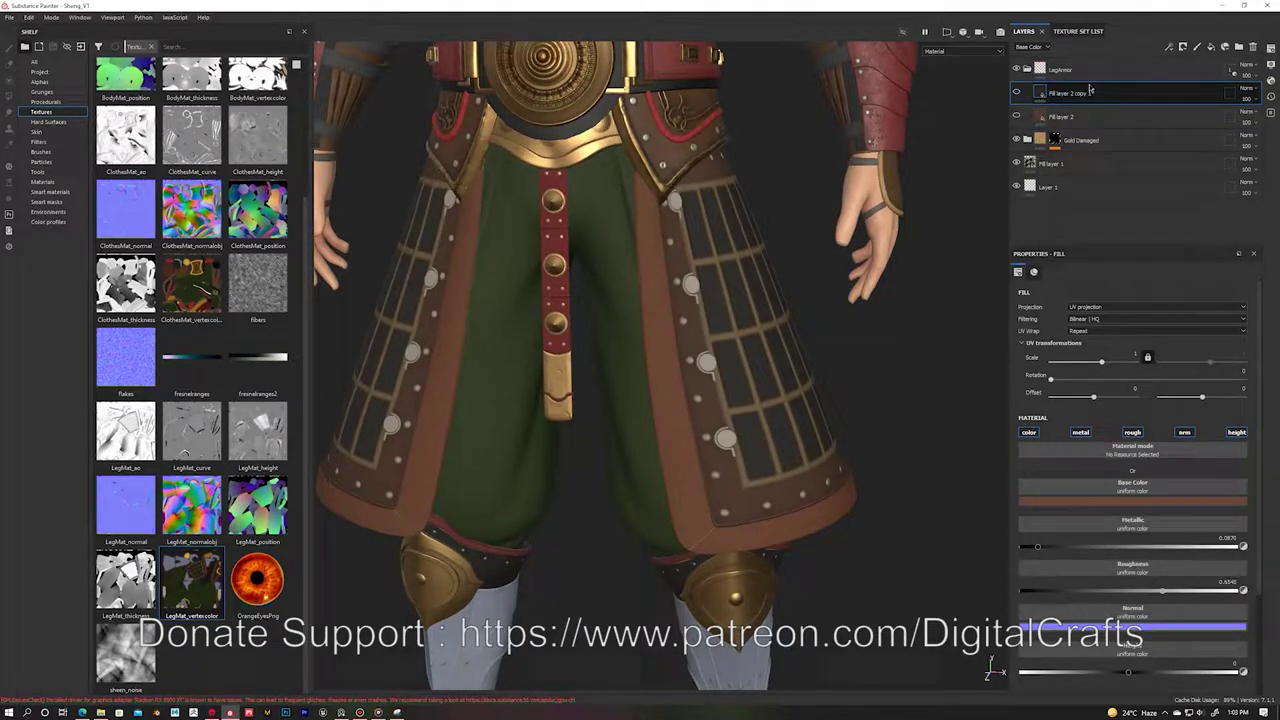
Step: Duplicate the fill twice and give the copies Color Selection masks picking the dark grid panes
{"action": "key", "text": "ctrl+d"}
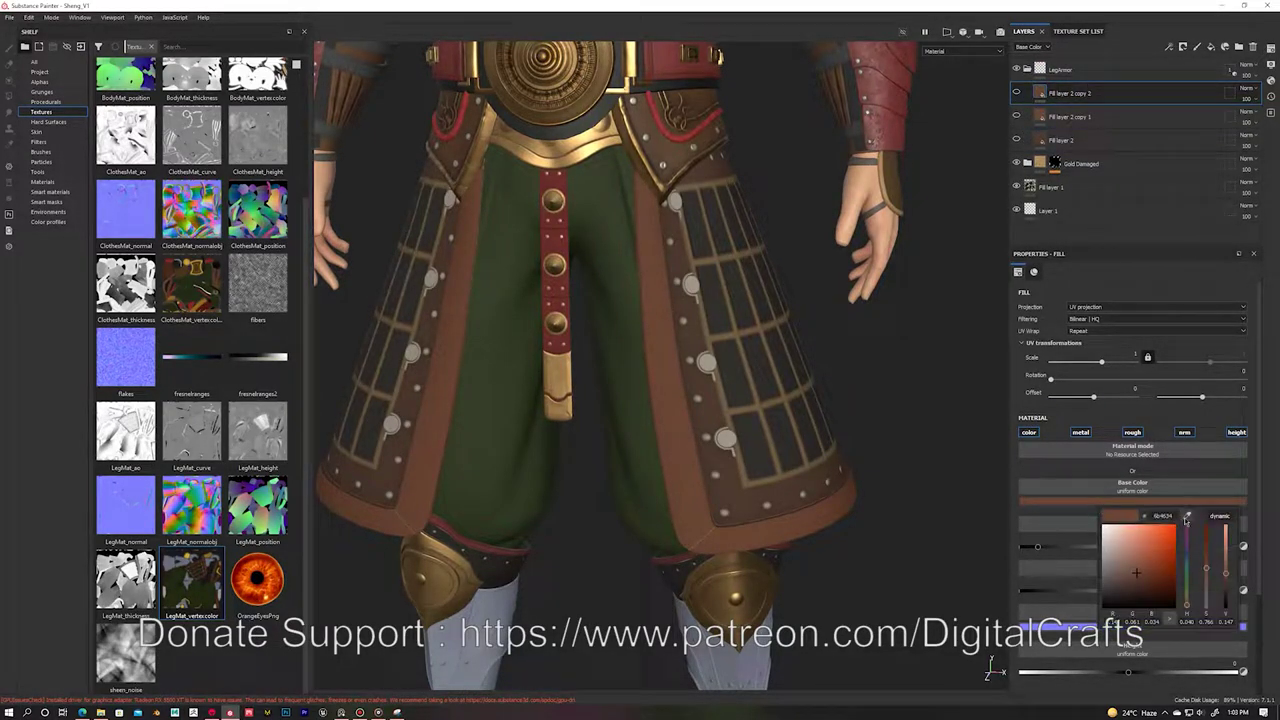
{"action": "key", "text": "ctrl+d"}
{"action": "left_click", "coordinate": [1073, 117]}
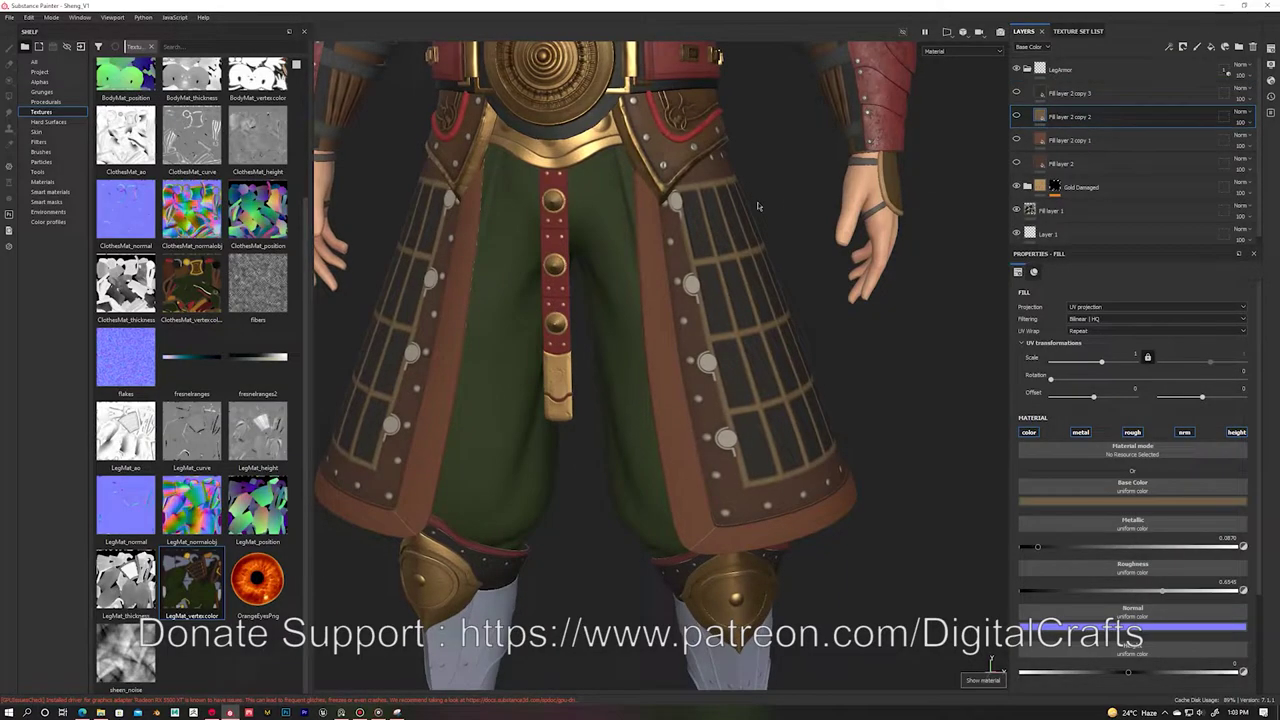
{"action": "left_click", "coordinate": [1017, 141]}
{"action": "right_click", "coordinate": [1046, 138]}
{"action": "left_click", "coordinate": [1100, 188]}
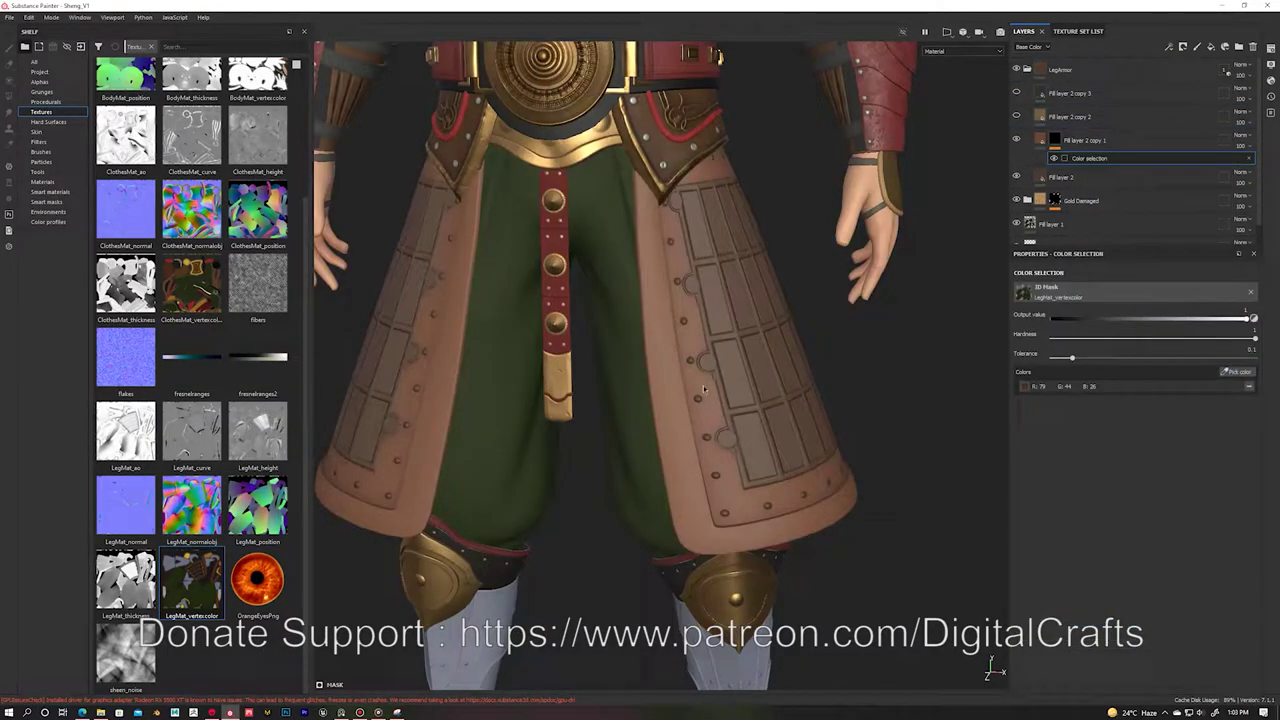
{"action": "left_click", "coordinate": [1073, 117]}
{"action": "right_click", "coordinate": [1046, 117]}
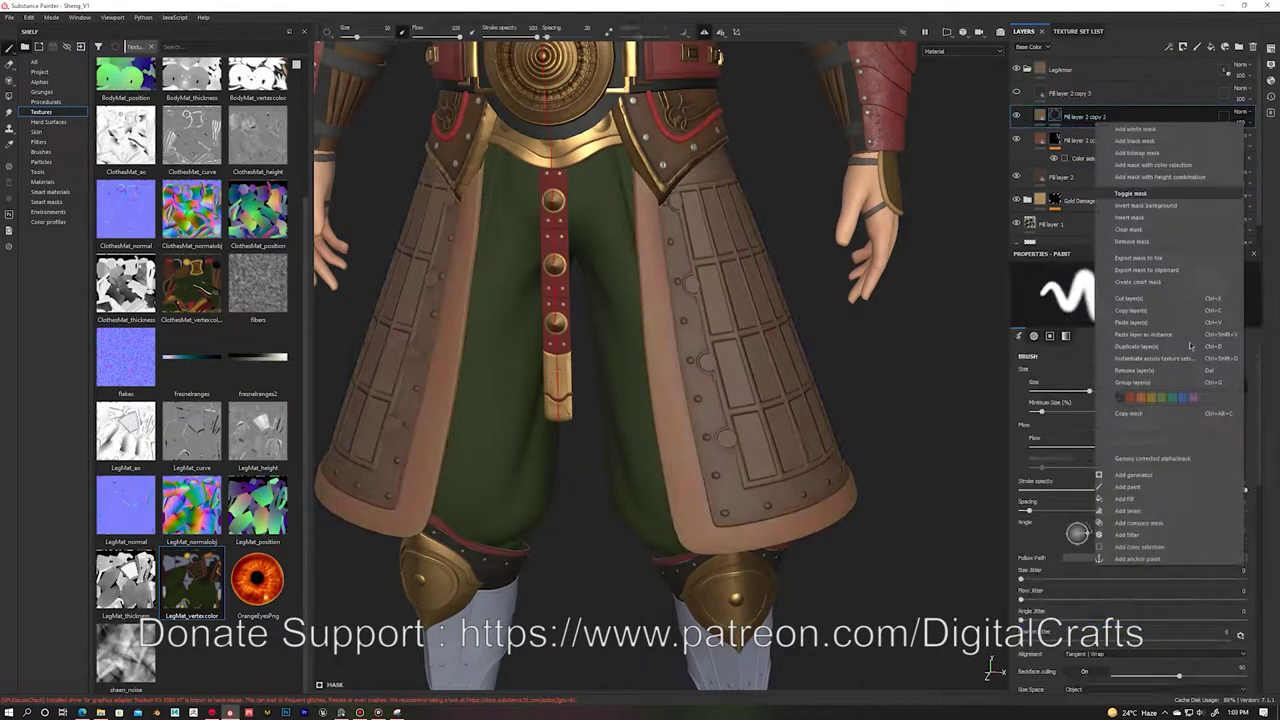
{"action": "left_click", "coordinate": [1100, 167]}
{"action": "left_click", "coordinate": [1237, 371]}
{"action": "left_click", "coordinate": [753, 339]}
Step: Give the third copy a Color Selection mask and group the copies into Folder 1
{"action": "right_click", "coordinate": [1046, 93]}
{"action": "left_click", "coordinate": [1100, 143]}
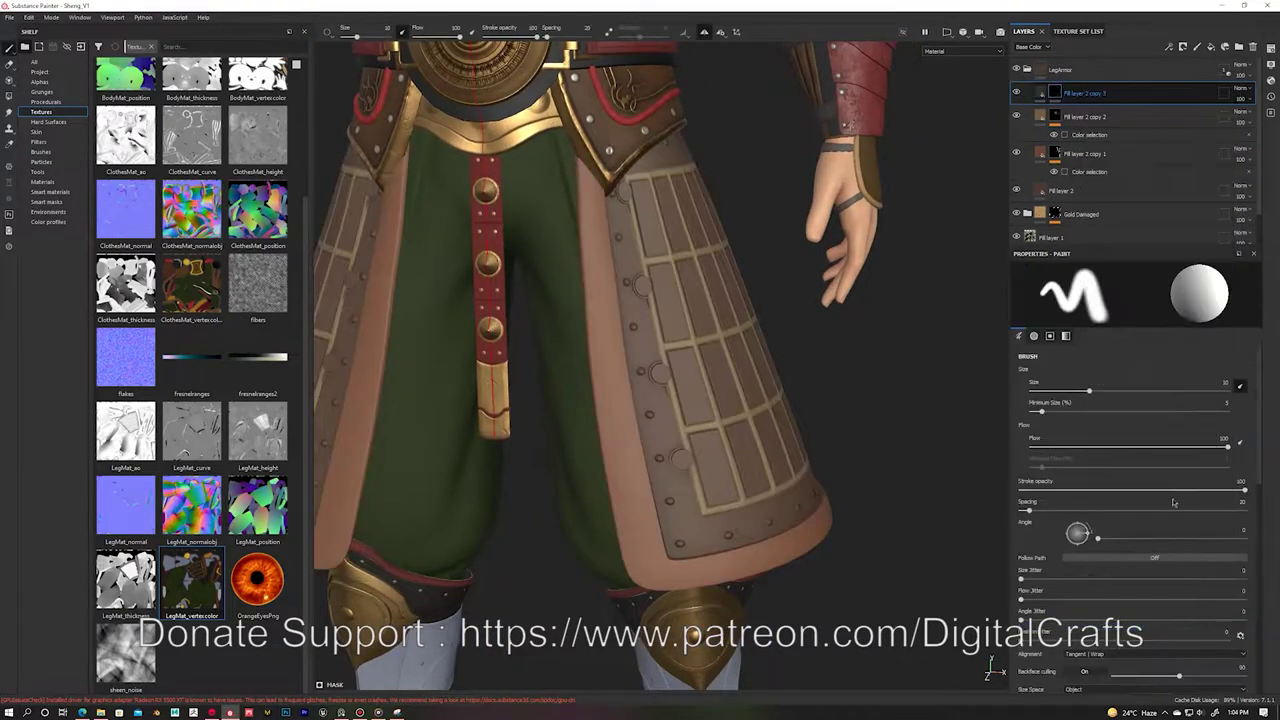
{"action": "left_click", "coordinate": [1085, 93]}
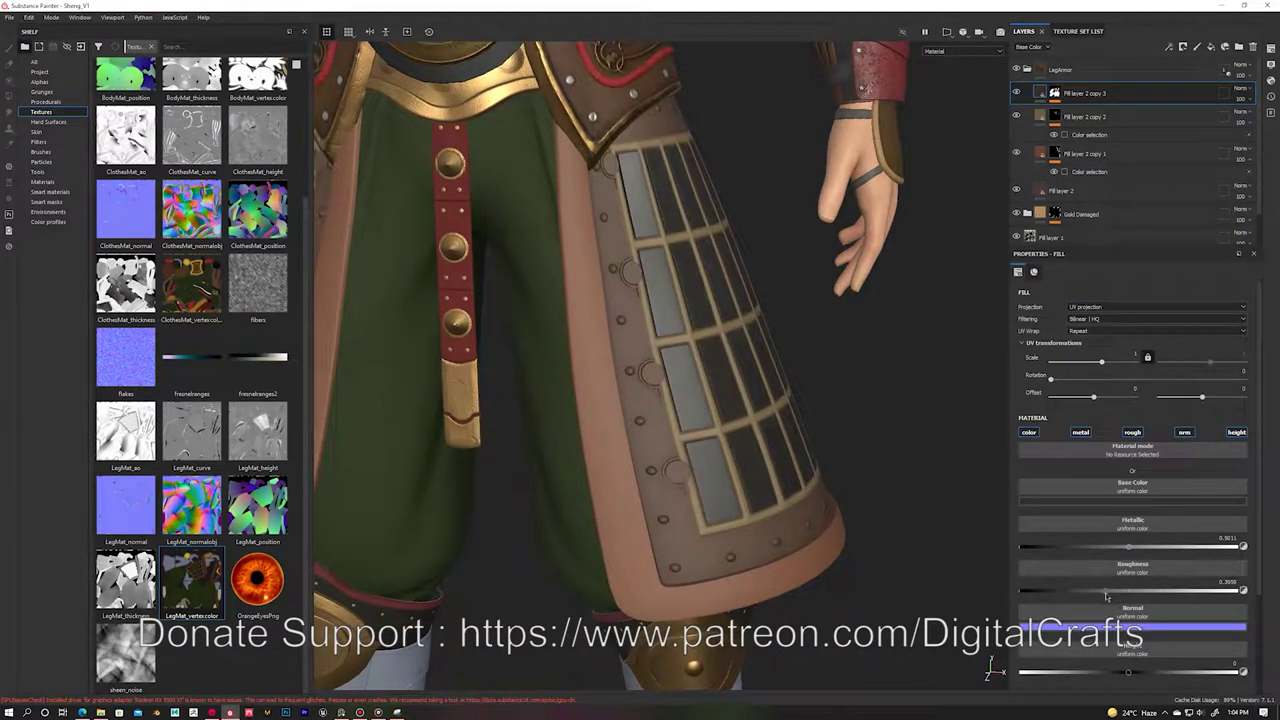
{"action": "left_click", "coordinate": [1025, 119]}
{"action": "left_click", "coordinate": [1239, 47]}
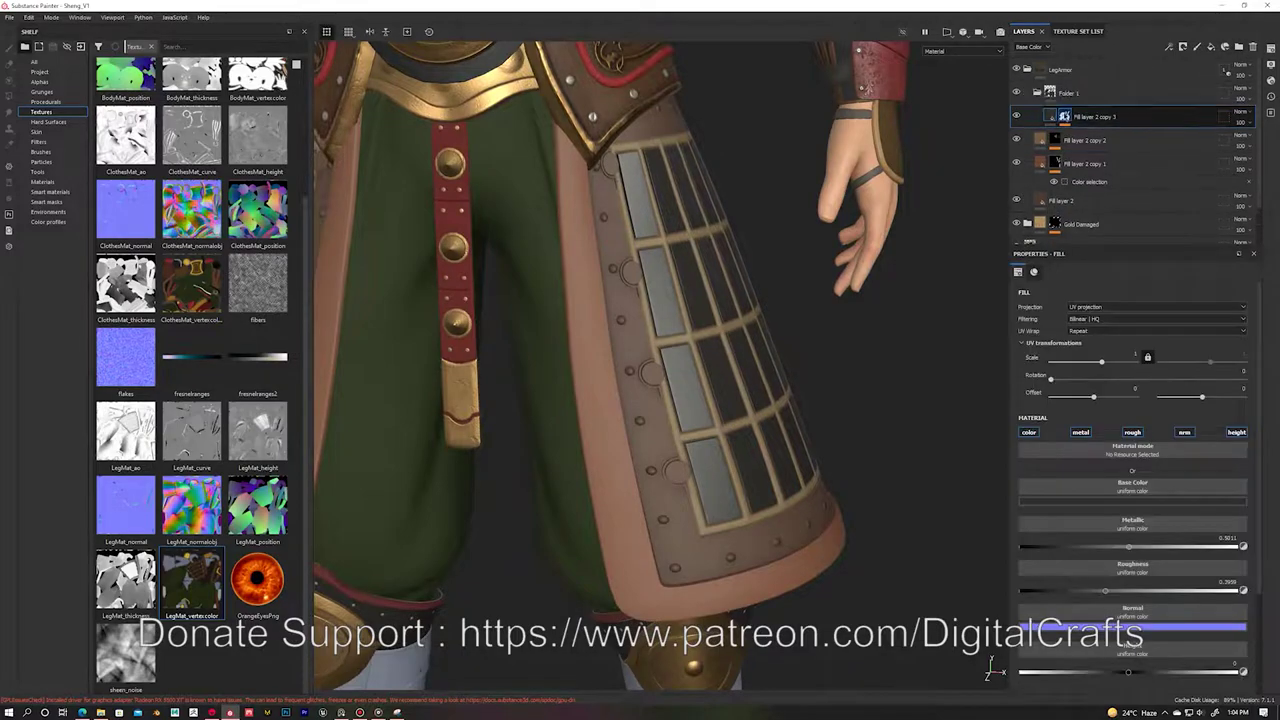
{"action": "left_click", "coordinate": [1017, 168]}
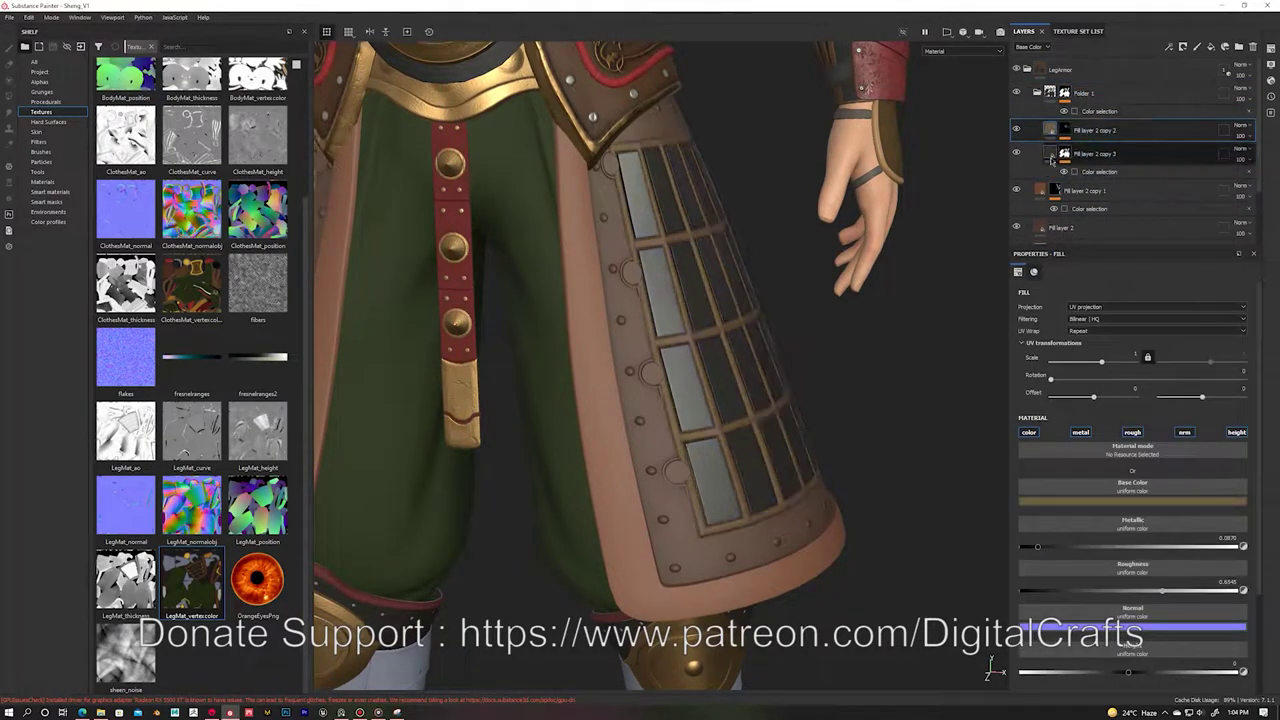
{"action": "left_click_drag", "start_coordinate": [1017, 168], "coordinate": [1107, 131]}
{"action": "left_click", "coordinate": [1099, 111]}
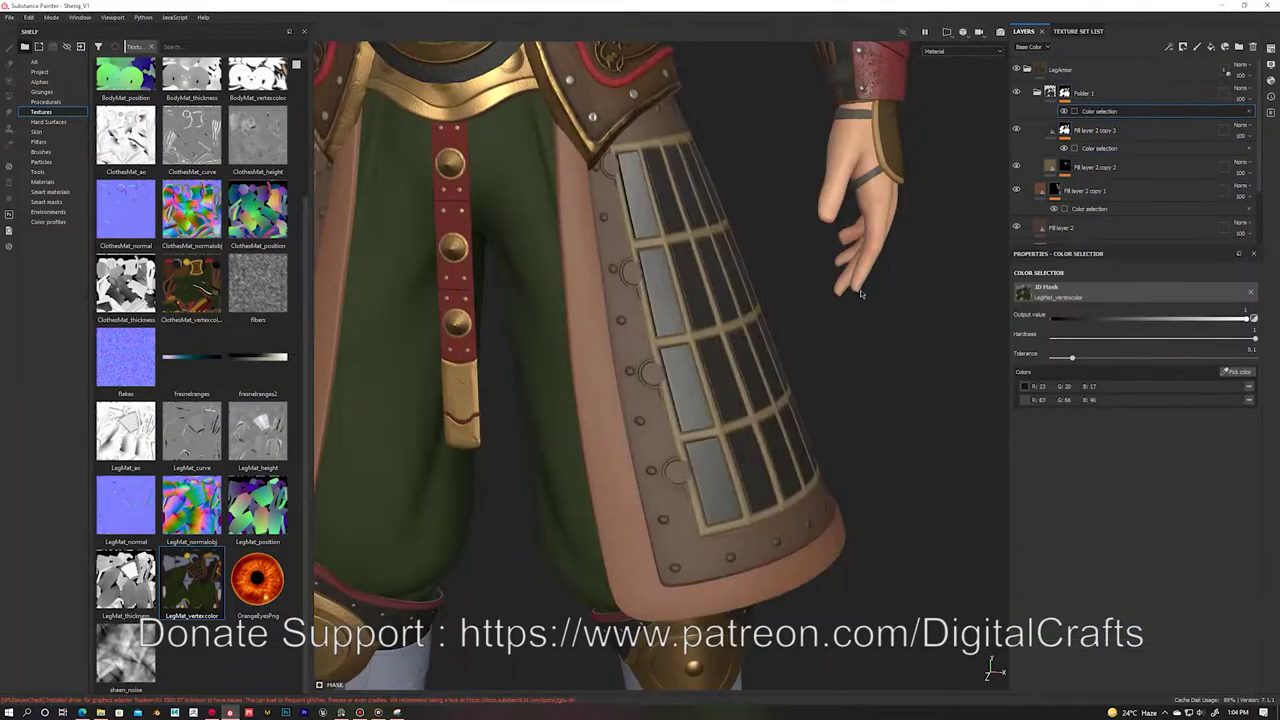
{"action": "scroll", "coordinate": [760, 270], "scroll_direction": "up", "scroll_amount": 3}
Step: Add a stud fill layer with a Color Selection mask picking two stud colours
{"action": "left_click", "coordinate": [1211, 47]}
{"action": "left_click", "coordinate": [1183, 47]}
{"action": "left_click", "coordinate": [740, 288]}
{"action": "left_click", "coordinate": [700, 300]}
{"action": "key", "text": "Delete"}
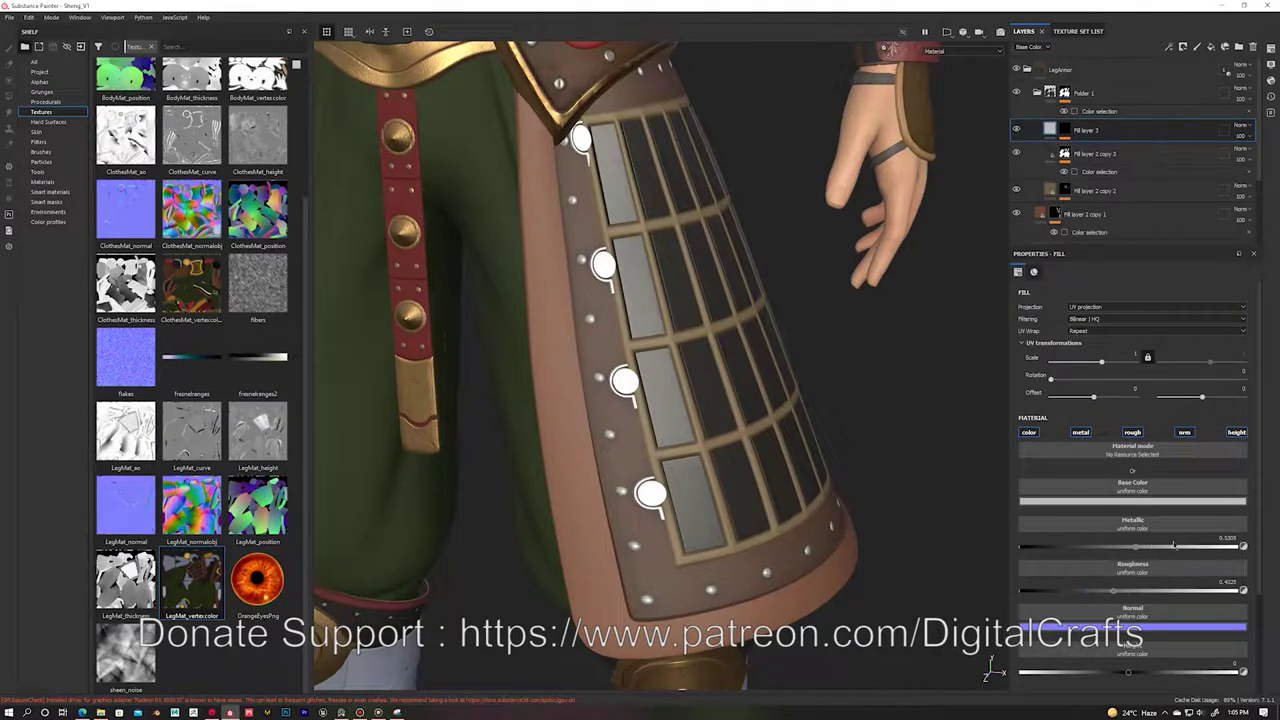
Step: Restore the stud layer's colour-selection mask after the accidental deletions
{"action": "key", "text": "ctrl+z"}
{"action": "left_click", "coordinate": [1061, 130], "text": "alt"}
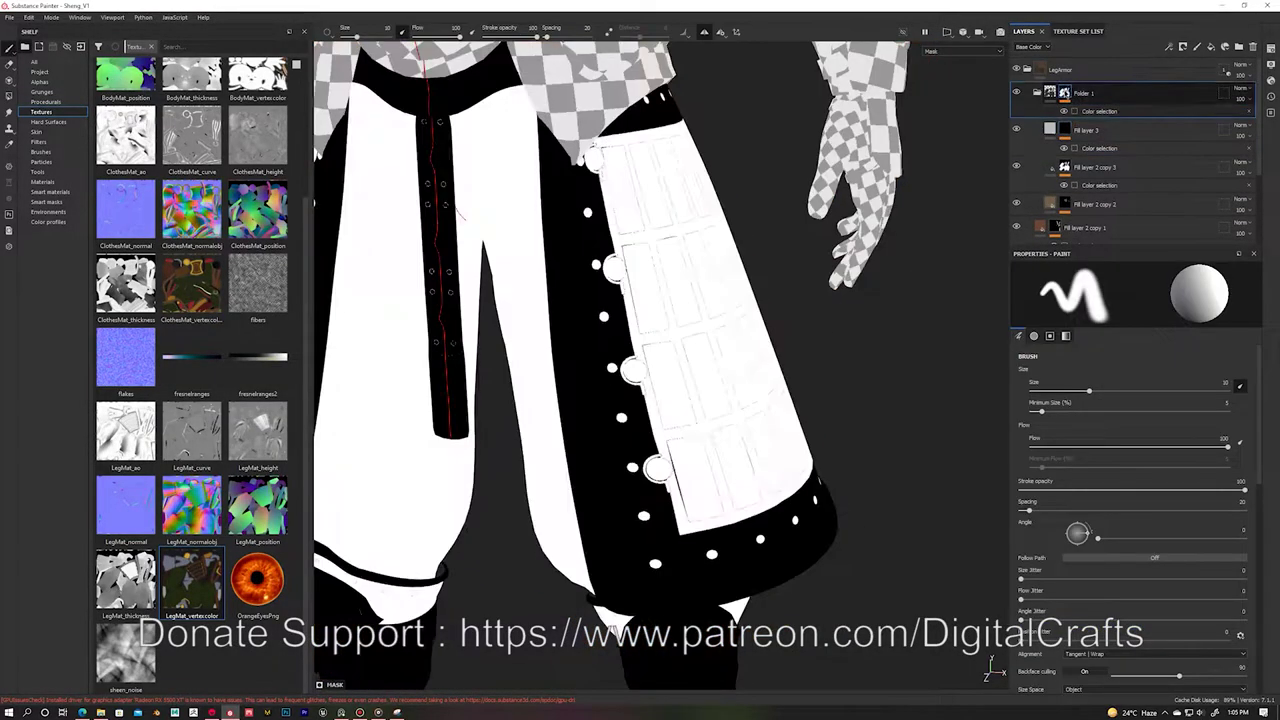
{"action": "key", "text": "Delete"}
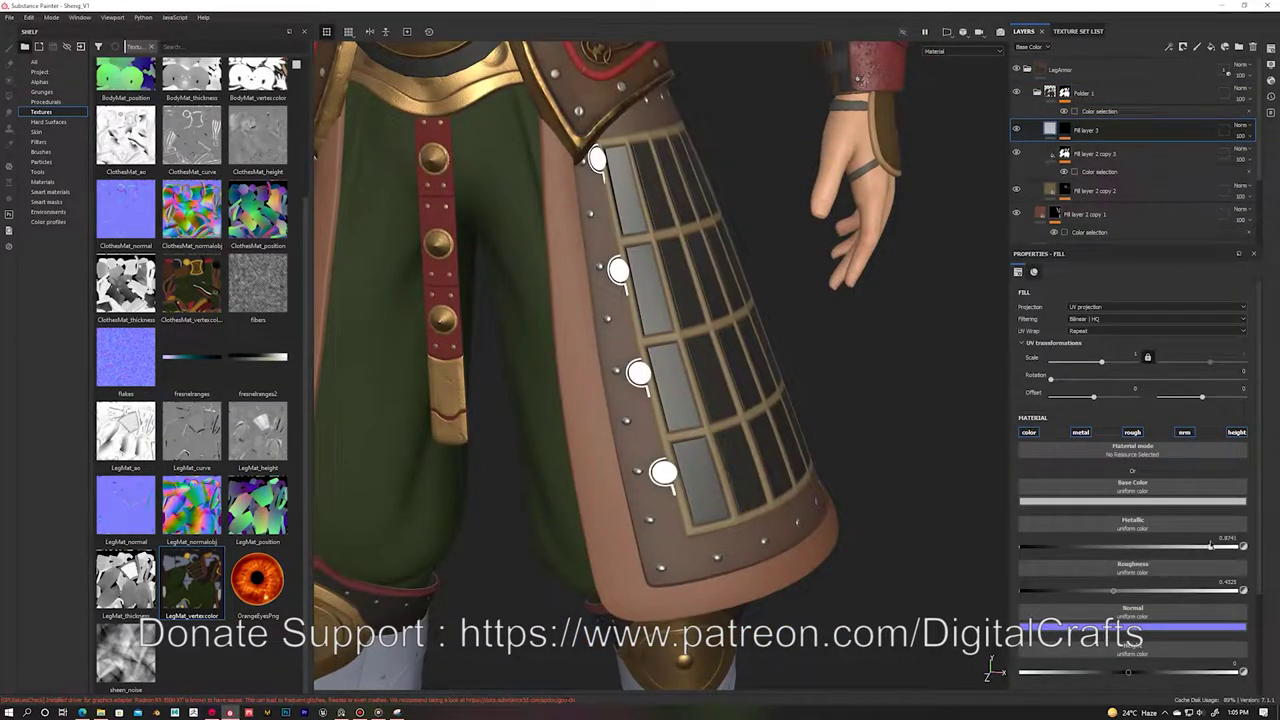
{"action": "key", "text": "ctrl+z"}
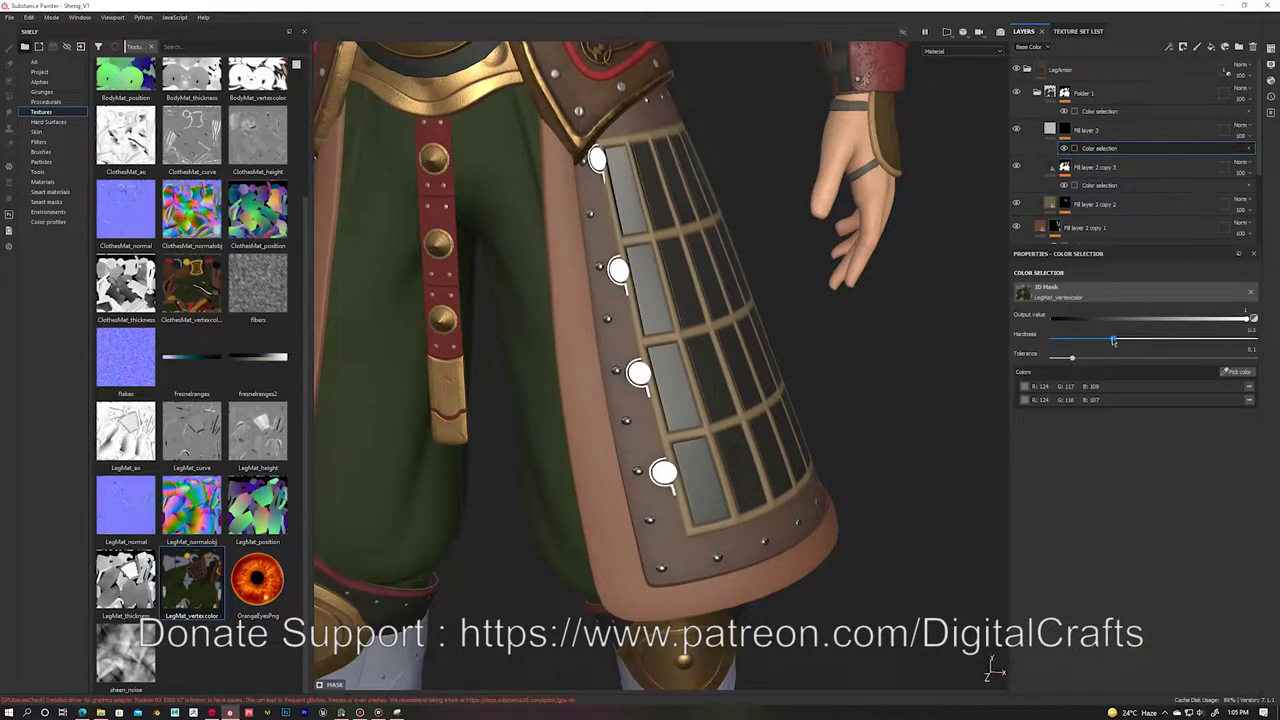
{"action": "scroll", "coordinate": [510, 303], "scroll_direction": "down", "scroll_amount": 5}
{"action": "scroll", "coordinate": [510, 303], "scroll_direction": "up", "scroll_amount": 3}
{"action": "scroll", "coordinate": [510, 303], "scroll_direction": "up", "scroll_amount": 2}
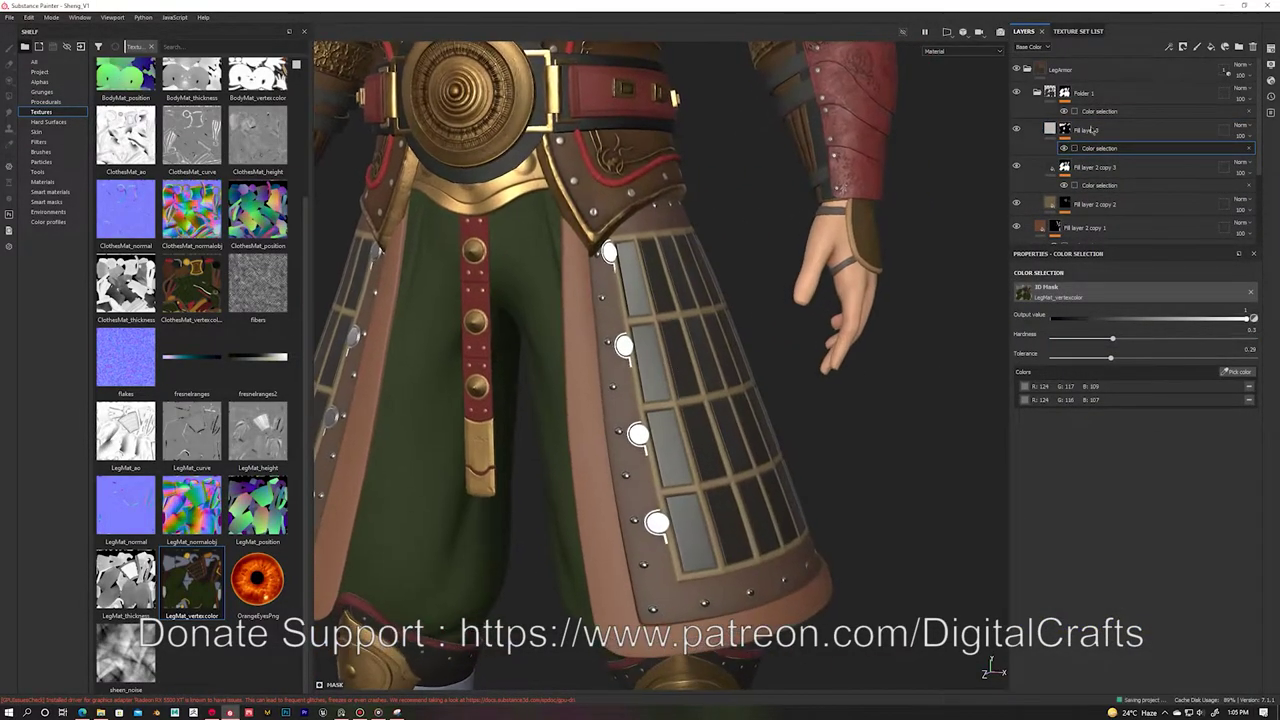
Step: Add a fill layer masked with 3D Perlin Noise, affecting only height and roughness
{"action": "left_click", "coordinate": [1211, 47]}
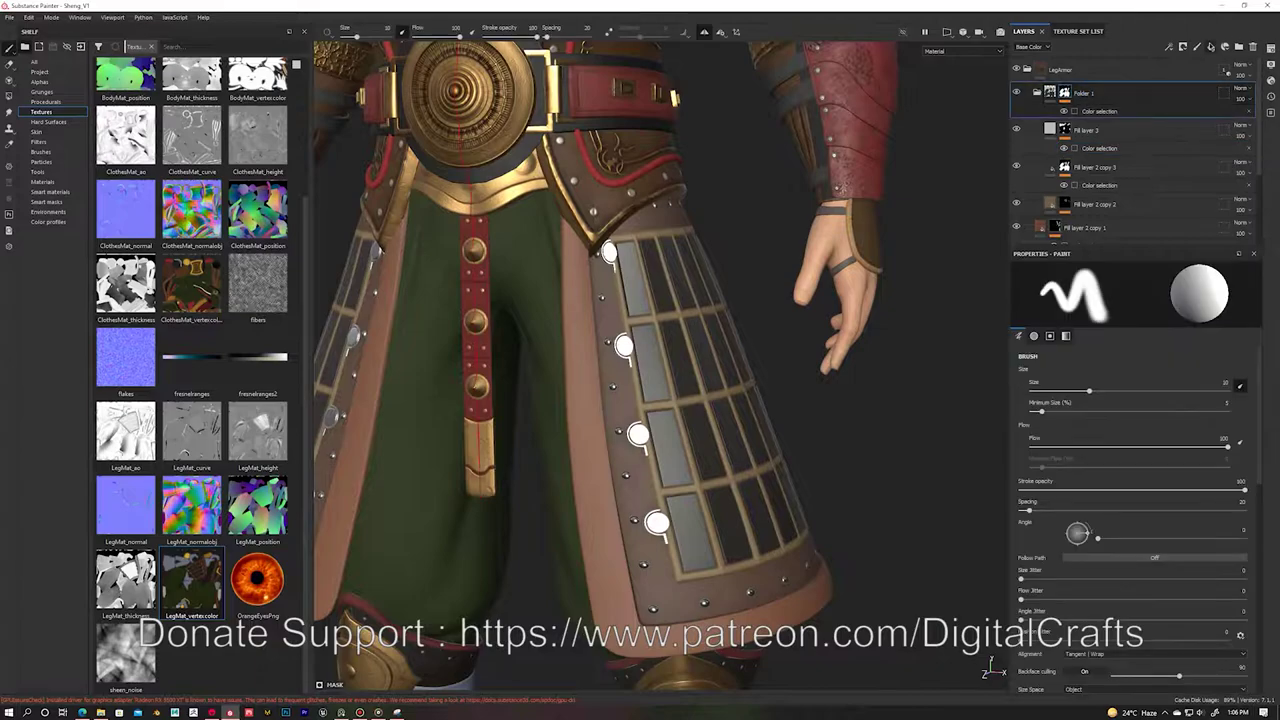
{"action": "right_click", "coordinate": [1077, 92]}
{"action": "left_click", "coordinate": [1110, 120]}
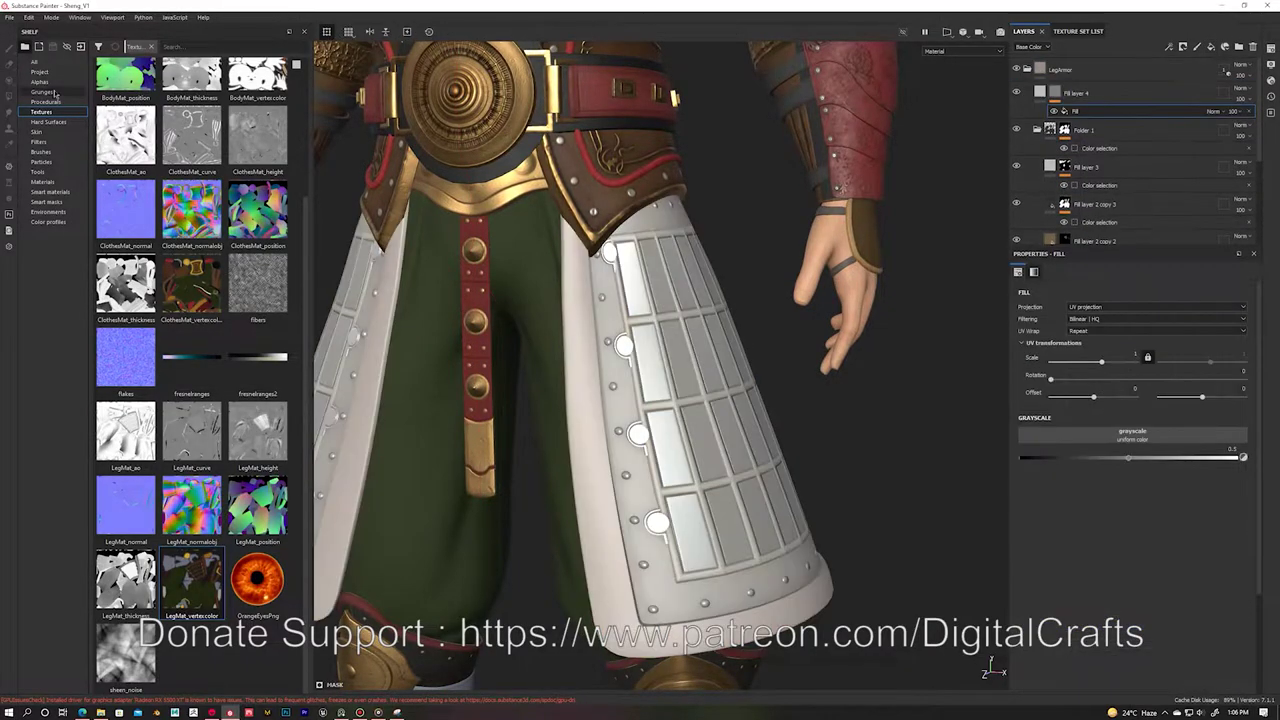
{"action": "left_click", "coordinate": [45, 101]}
{"action": "left_click_drag", "start_coordinate": [189, 299], "coordinate": [1132, 432]}
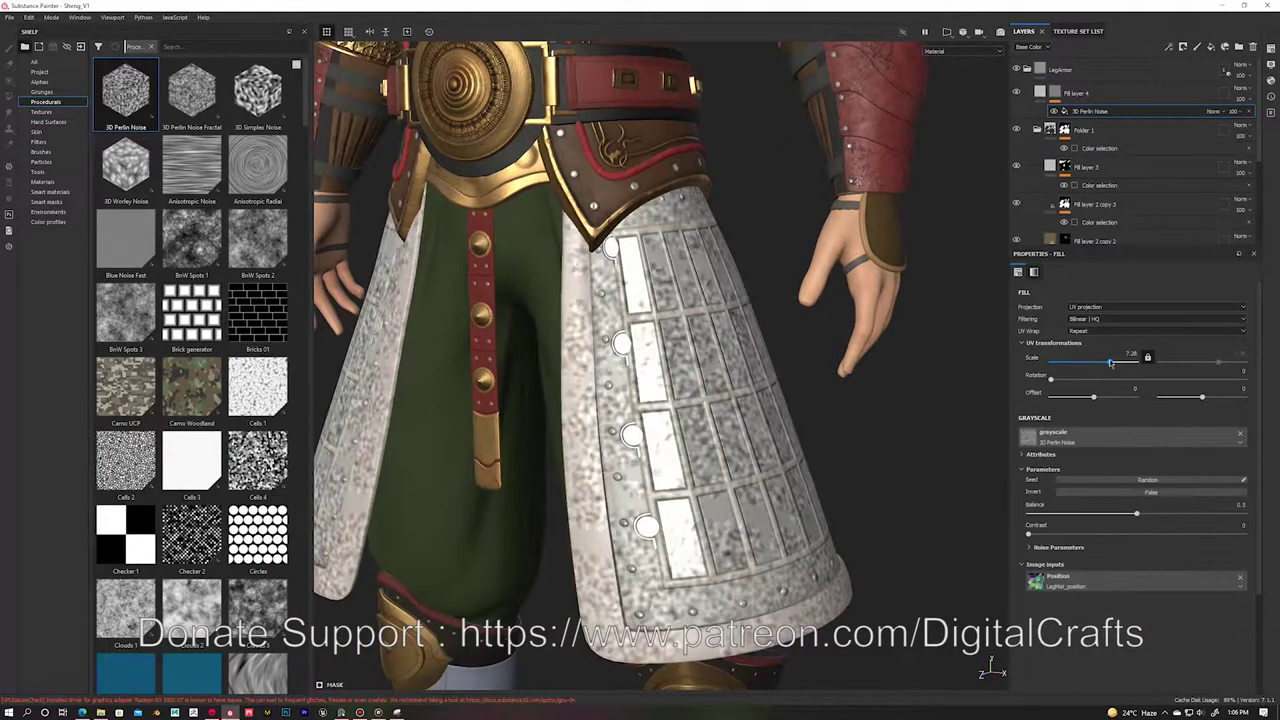
{"action": "left_click", "coordinate": [1029, 432]}
{"action": "left_click", "coordinate": [1080, 432]}
{"action": "left_click", "coordinate": [1132, 432]}
{"action": "left_click", "coordinate": [1184, 432]}
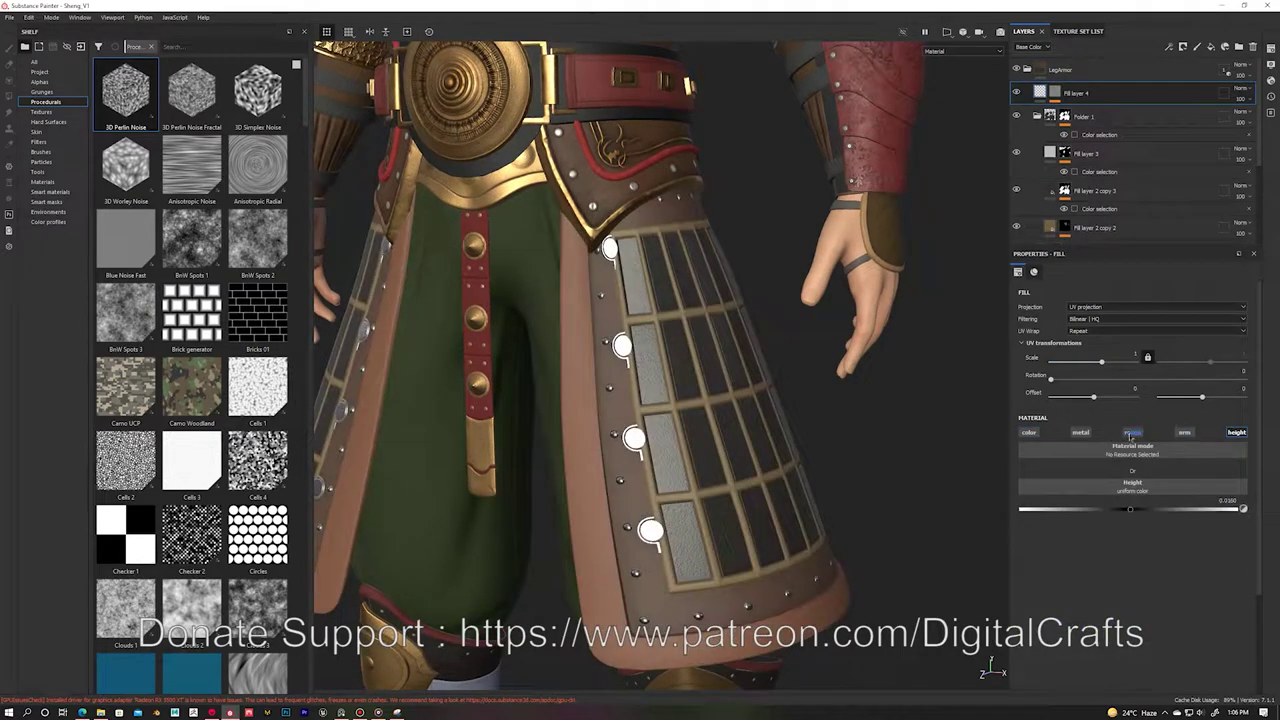
{"action": "left_click", "coordinate": [1132, 432]}
Step: Break up the mask with BnW Spots 2, and set Fill layer 4's roughness to about 0.46
{"action": "scroll", "coordinate": [628, 394], "scroll_direction": "down", "scroll_amount": 3}
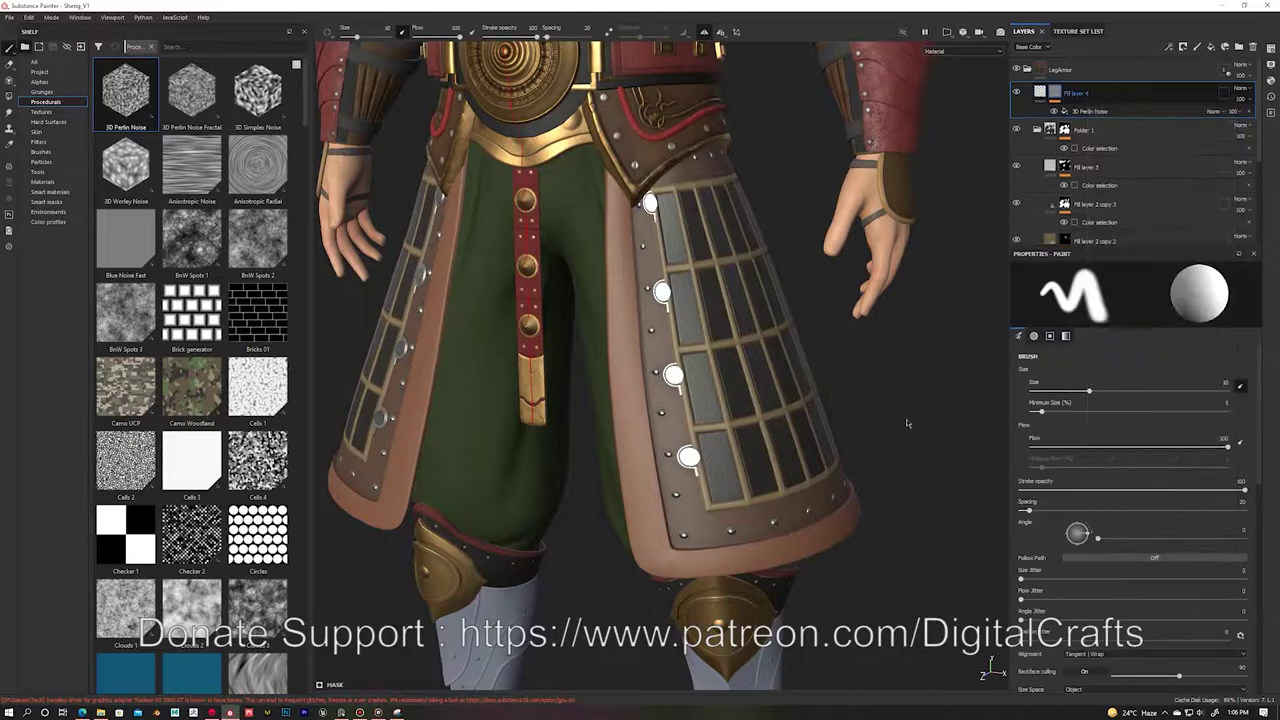
{"action": "left_click_drag", "start_coordinate": [258, 240], "coordinate": [1132, 433]}
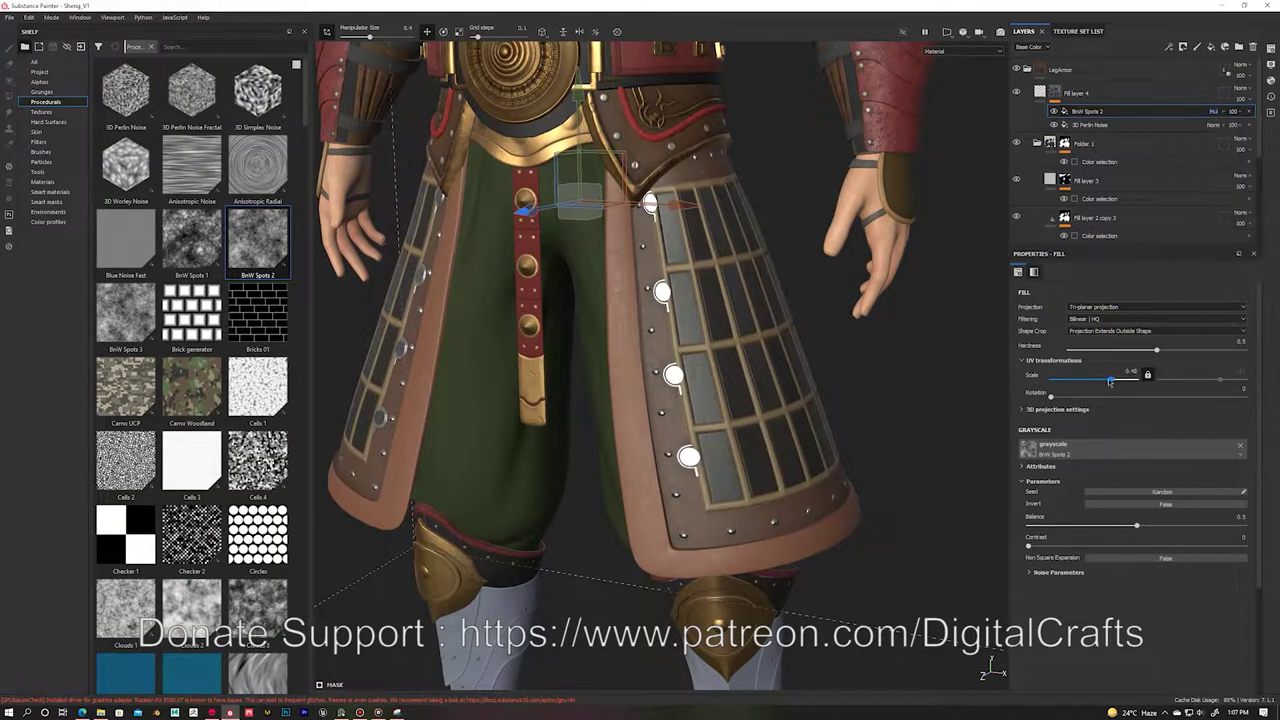
{"action": "scroll", "coordinate": [671, 435], "scroll_direction": "up", "scroll_amount": 3}
{"action": "left_click", "coordinate": [1075, 92]}
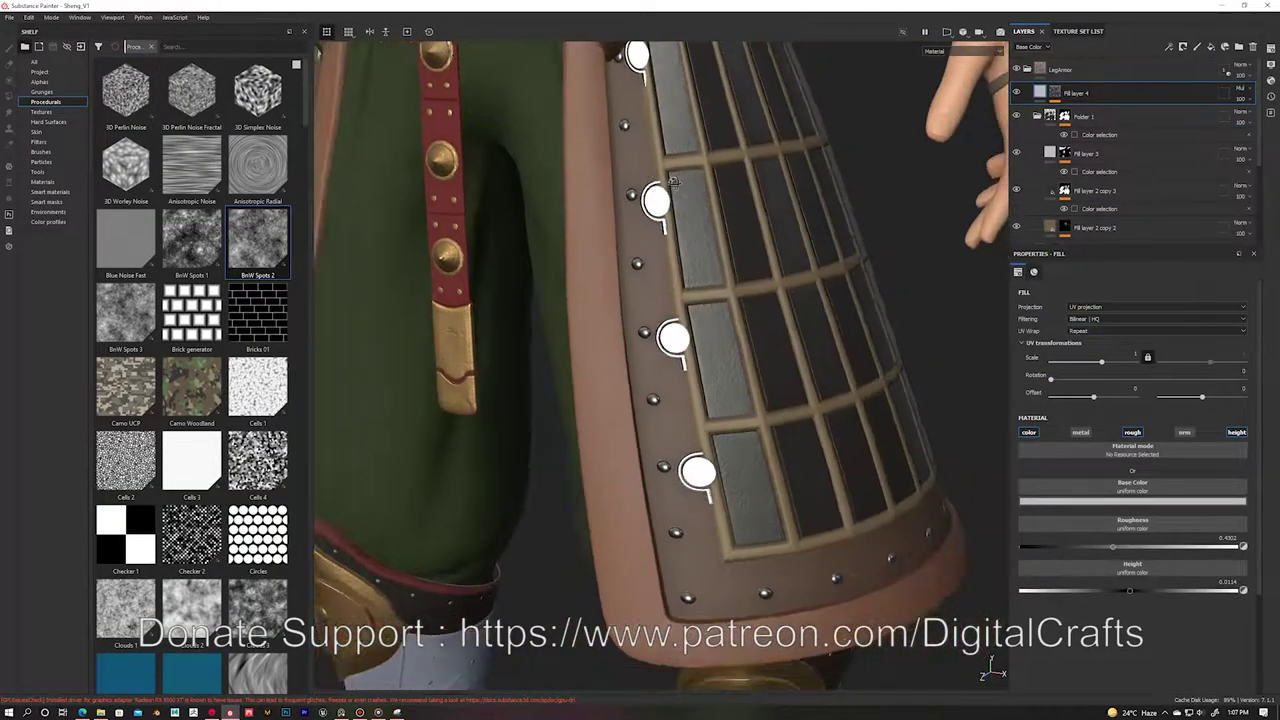
{"action": "scroll", "coordinate": [673, 181], "scroll_direction": "down", "scroll_amount": 2}
{"action": "scroll", "coordinate": [673, 181], "scroll_direction": "down", "scroll_amount": 3}
{"action": "left_click_drag", "start_coordinate": [1134, 549], "coordinate": [1118, 551]}
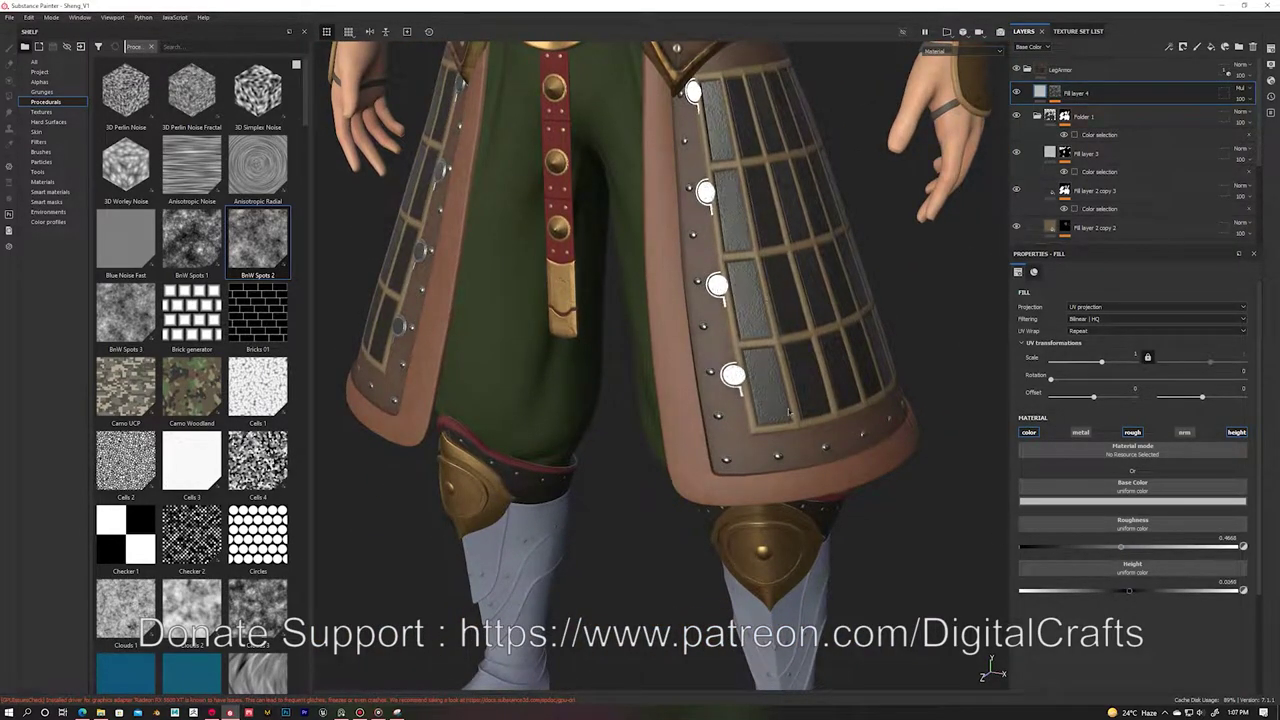
{"action": "scroll", "coordinate": [995, 533], "scroll_direction": "down", "scroll_amount": 2}
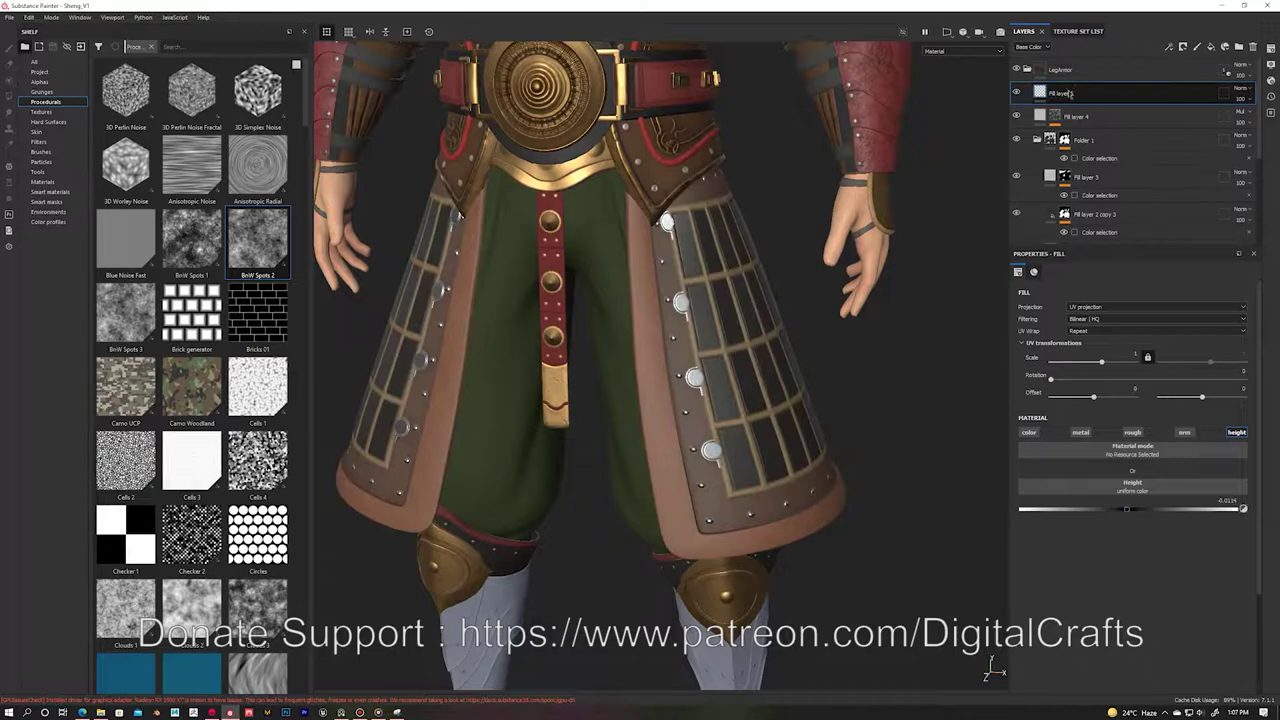
{"action": "left_click", "coordinate": [140, 46]}
Step: Mask Fill layer 5 with Grunge Scratches Rough at tiling 2 and balance 0.52, adjusting dust
{"action": "type", "text": "scratches"}
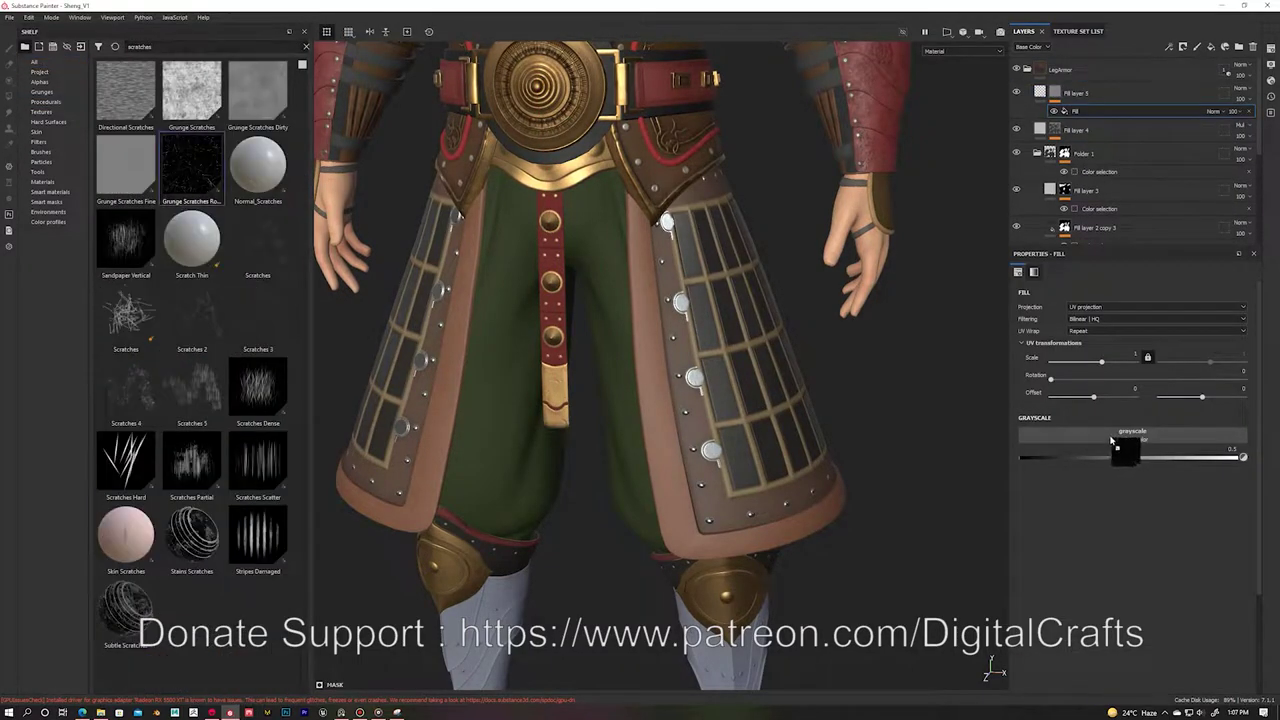
{"action": "left_click_drag", "start_coordinate": [1113, 441], "coordinate": [1115, 445]}
{"action": "left_click", "coordinate": [1083, 591]}
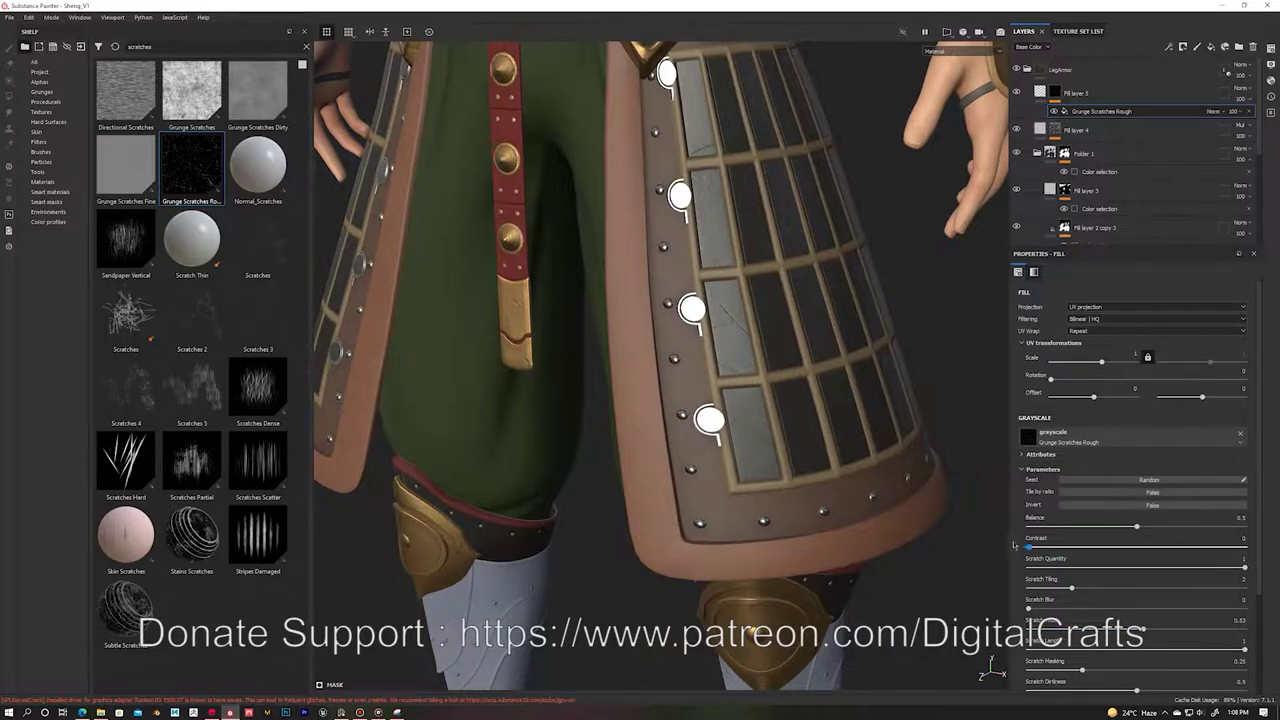
{"action": "left_click", "coordinate": [1141, 528]}
{"action": "scroll", "coordinate": [1147, 537], "scroll_direction": "down", "scroll_amount": 2}
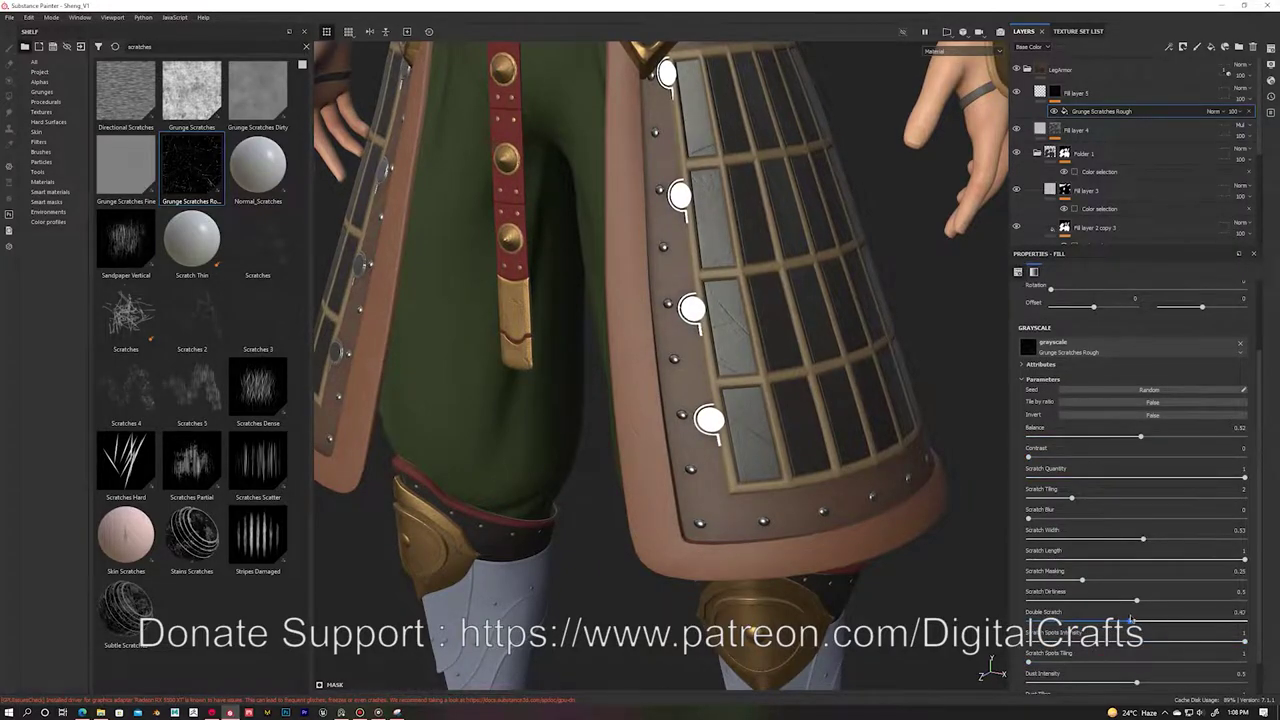
{"action": "scroll", "coordinate": [1150, 605], "scroll_direction": "down", "scroll_amount": 1}
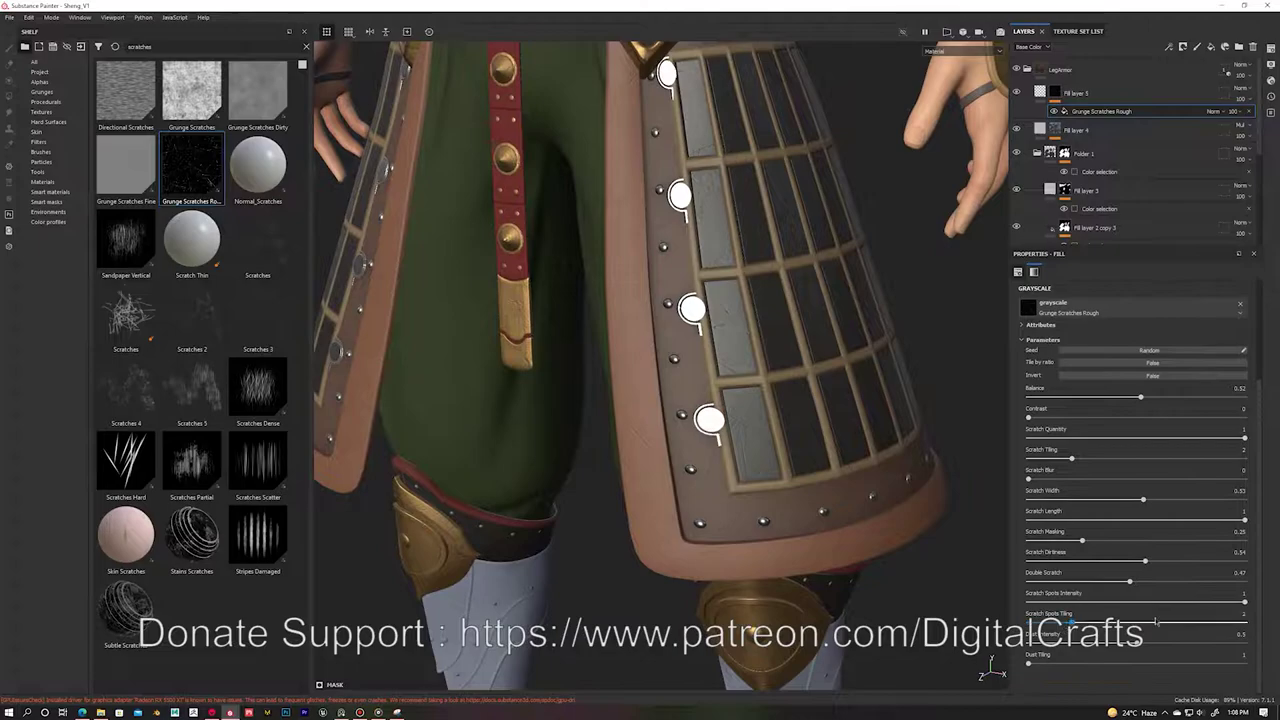
{"action": "left_click_drag", "start_coordinate": [1227, 623], "coordinate": [1165, 625]}
{"action": "scroll", "coordinate": [1108, 607], "scroll_direction": "up", "scroll_amount": 1}
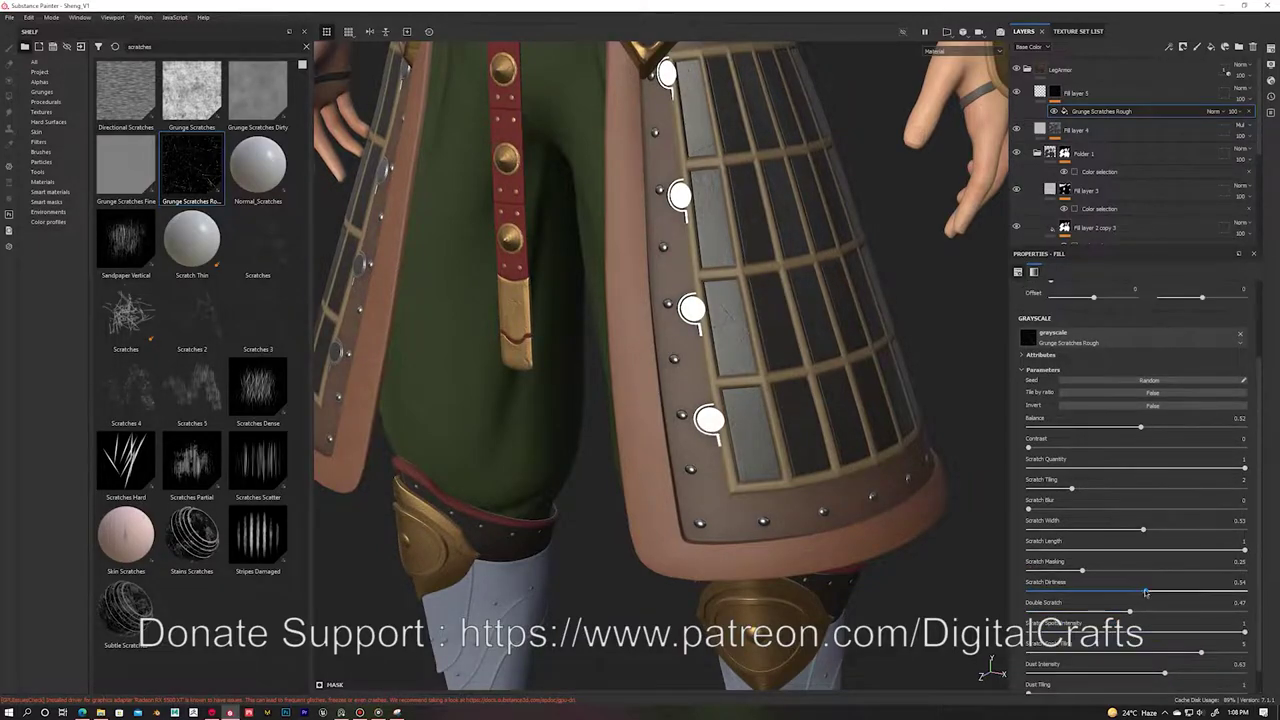
{"action": "scroll", "coordinate": [1108, 557], "scroll_direction": "up", "scroll_amount": 3}
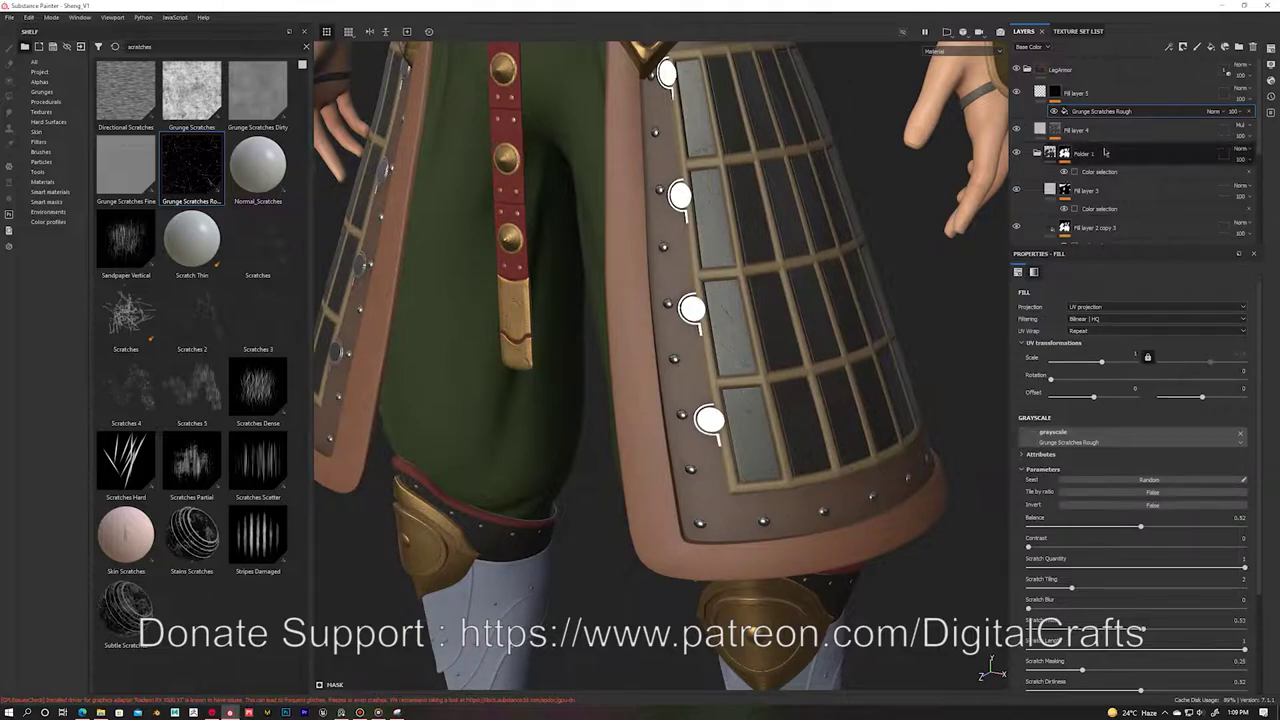
Step: Duplicate the scratches effect in Screen blend mode and add a third copy
{"action": "key", "text": "ctrl+d"}
{"action": "left_click", "coordinate": [1213, 111]}
{"action": "left_click", "coordinate": [1237, 281]}
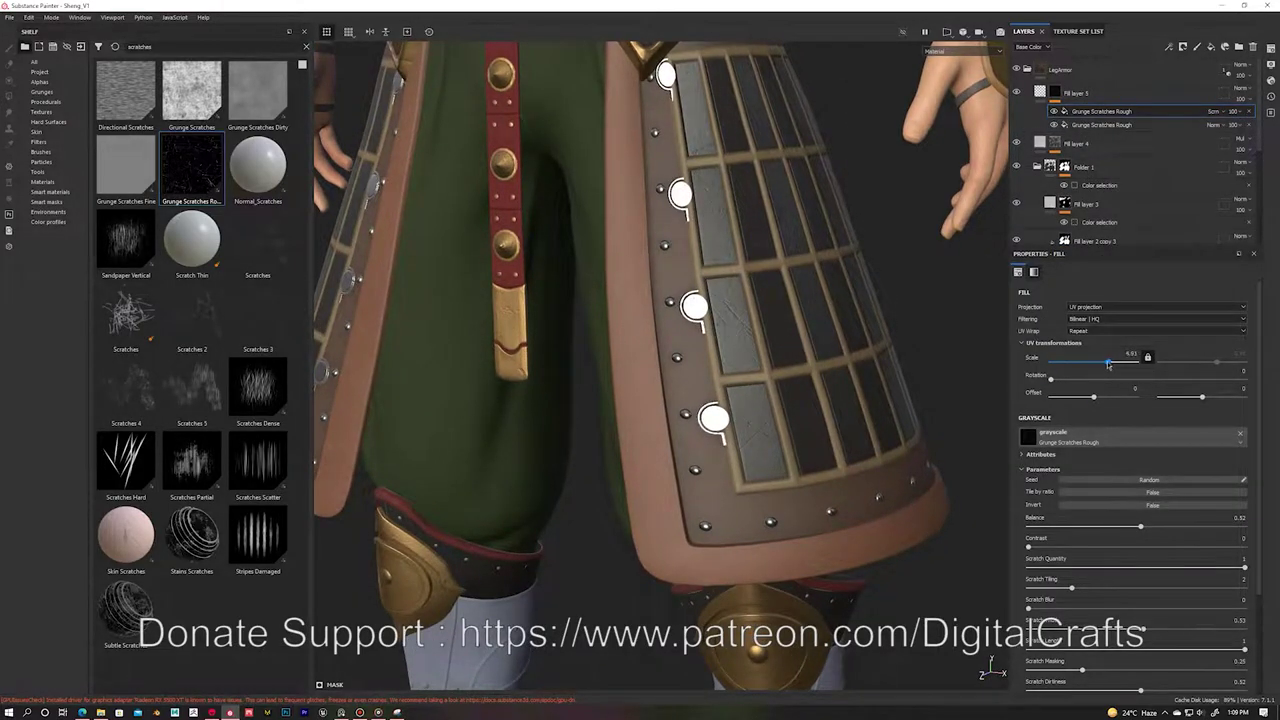
{"action": "key", "text": "ctrl+z"}
{"action": "left_click_drag", "start_coordinate": [570, 403], "coordinate": [640, 400], "text": "alt"}
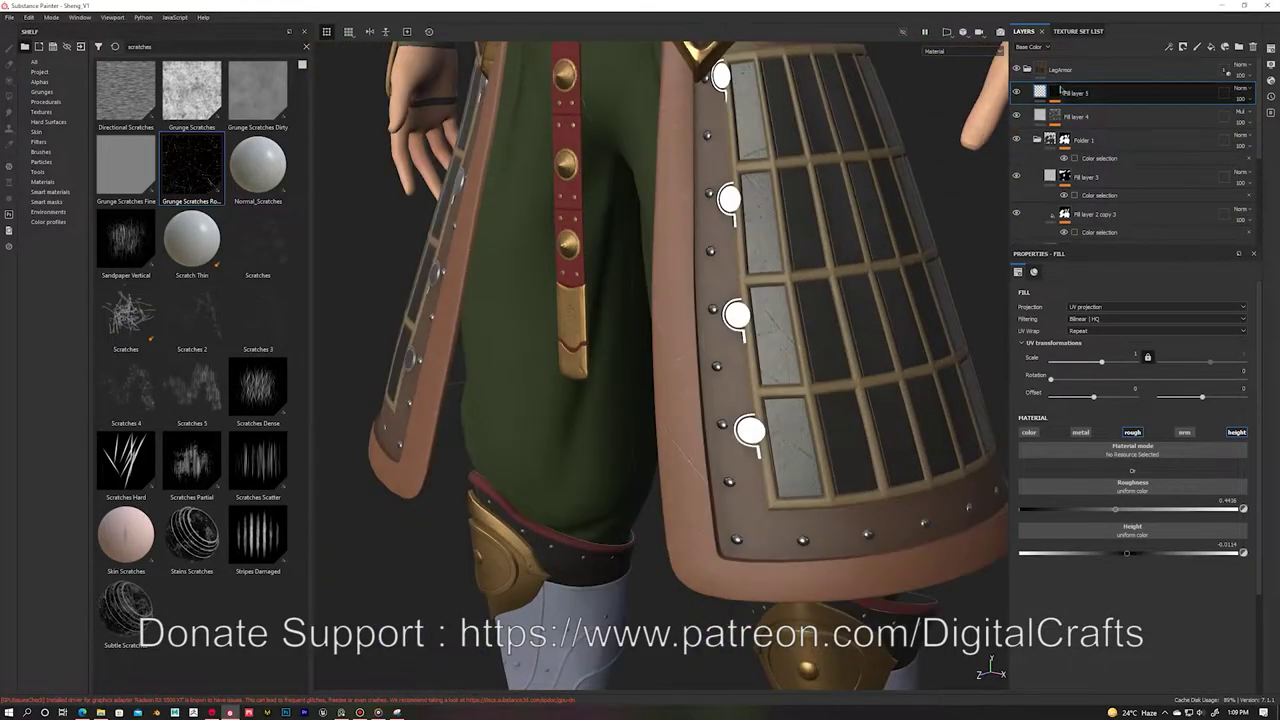
{"action": "key", "text": "ctrl+y"}
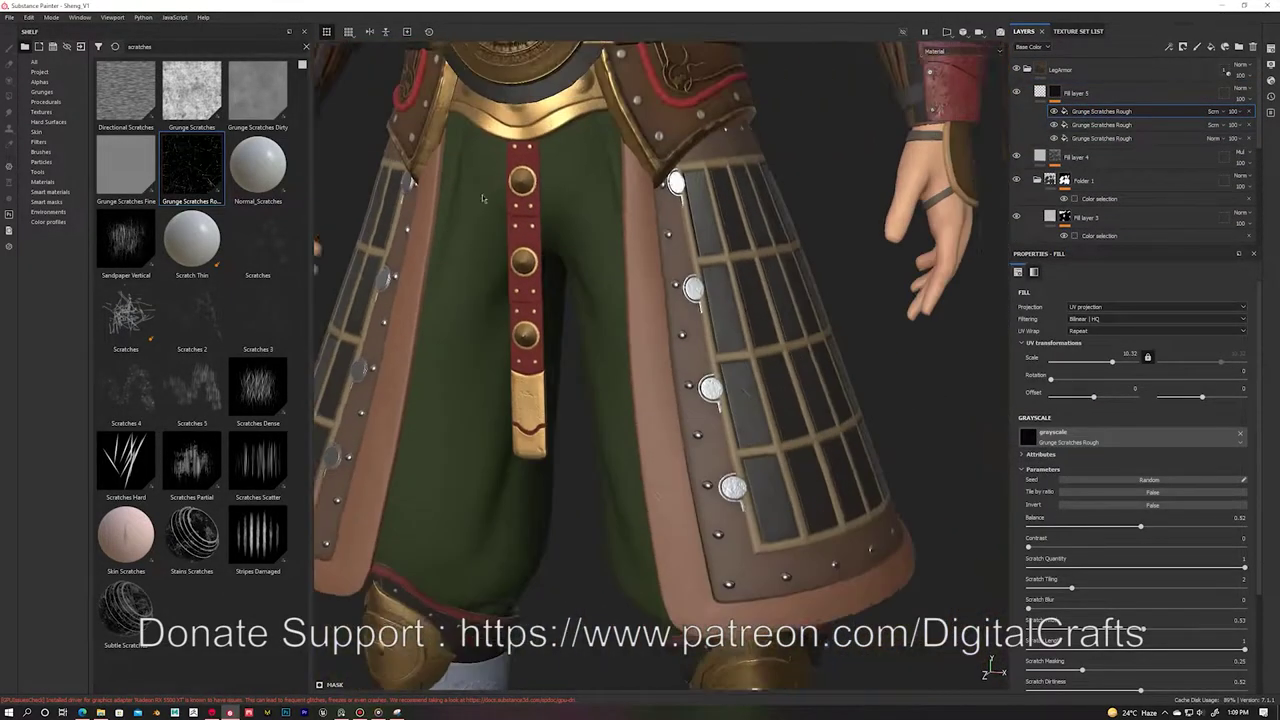
Step: Give Fill layer 6 a generator mask, dark red colour and roughness about 0.94
{"action": "right_click", "coordinate": [1092, 101]}
{"action": "left_click", "coordinate": [1120, 140]}
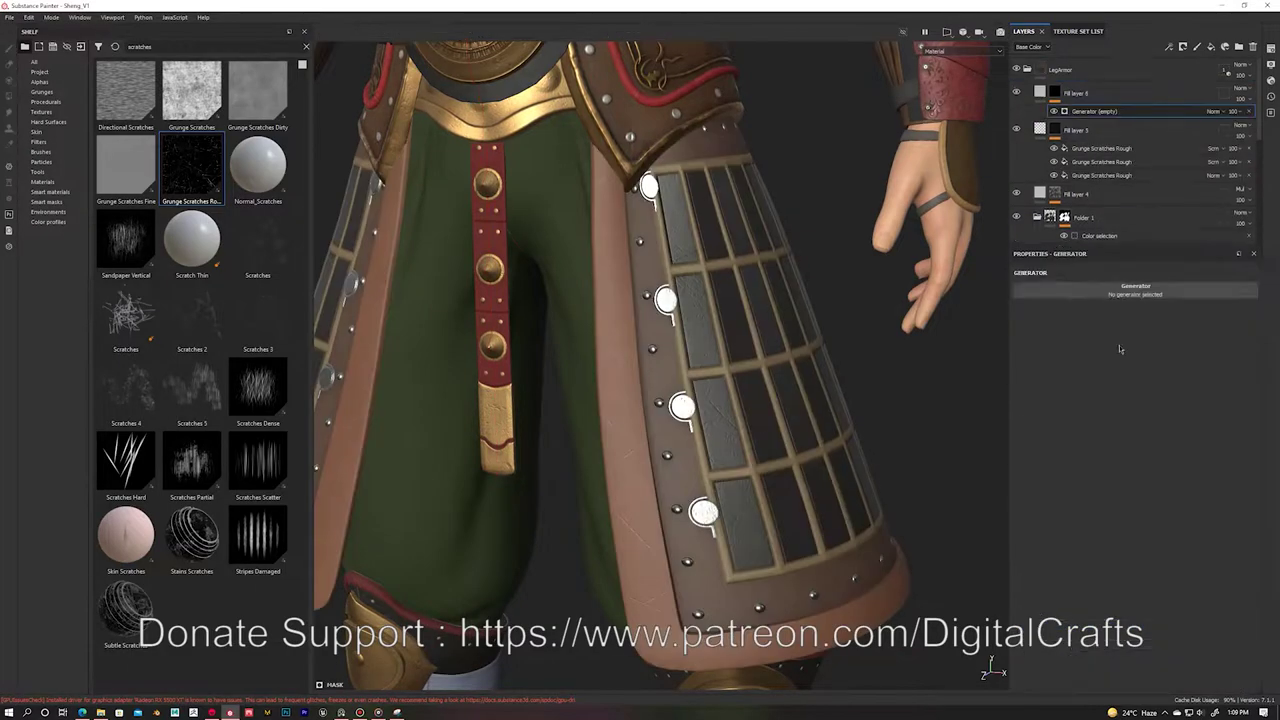
{"action": "left_click", "coordinate": [1113, 494]}
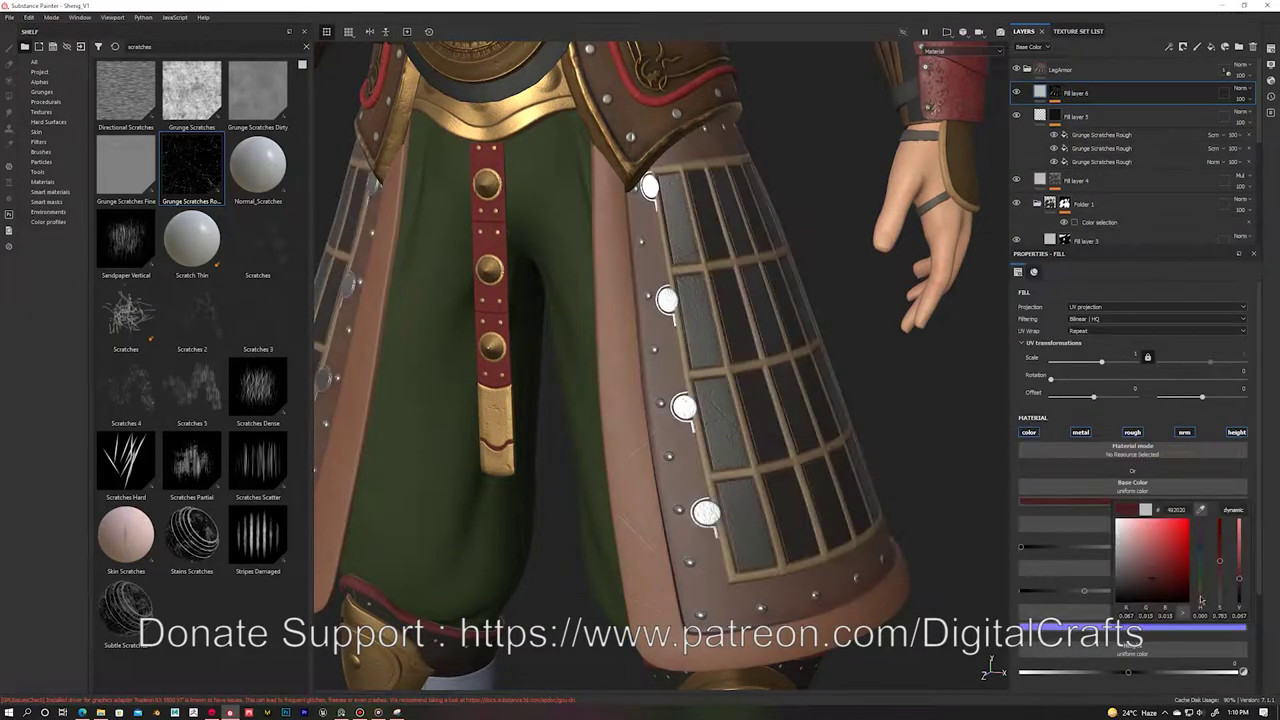
{"action": "left_click", "coordinate": [1242, 591]}
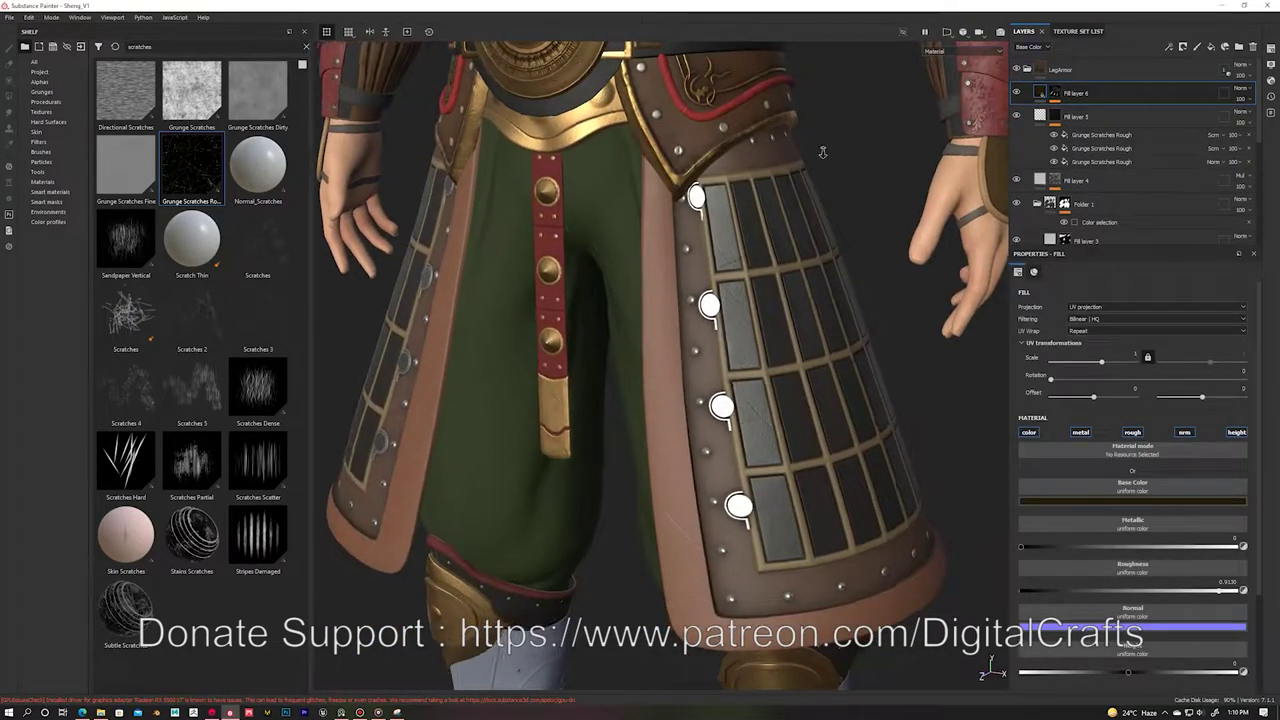
Step: Add two fill effects to Fill layer 6's mask, one with BnW Spots 1 scaled to about 4.41
{"action": "right_click", "coordinate": [1090, 92]}
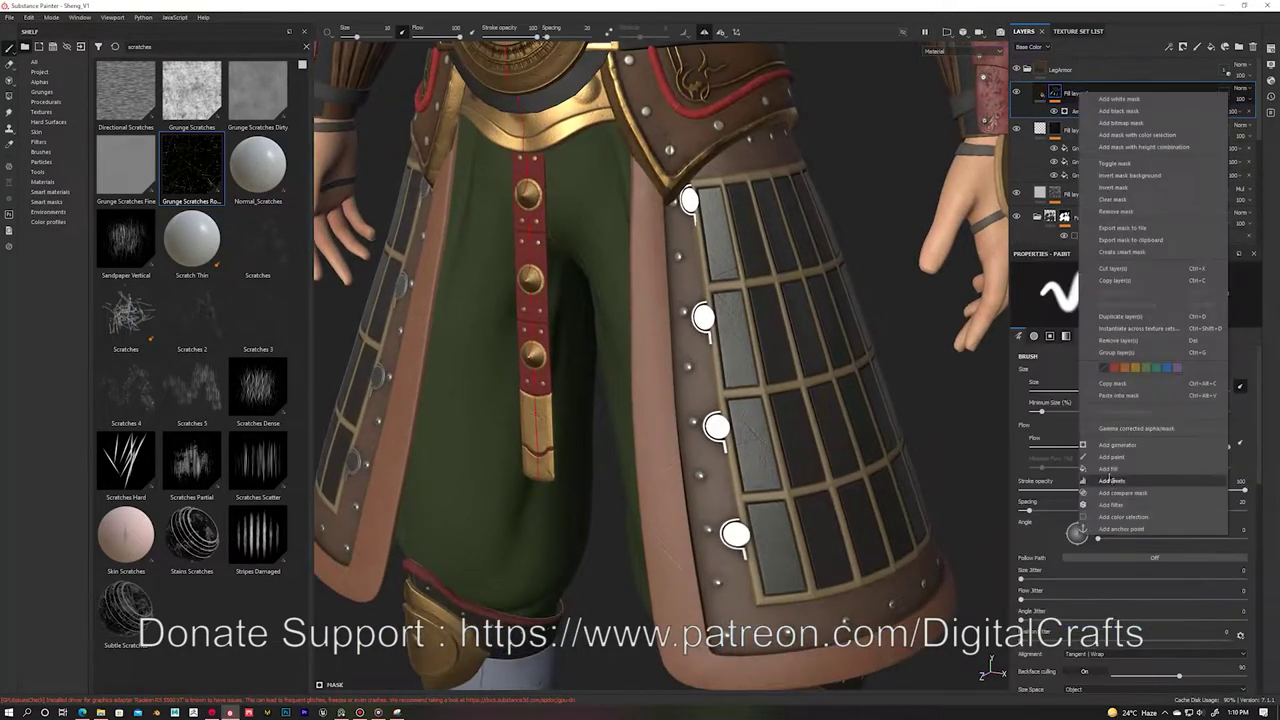
{"action": "left_click", "coordinate": [1108, 469]}
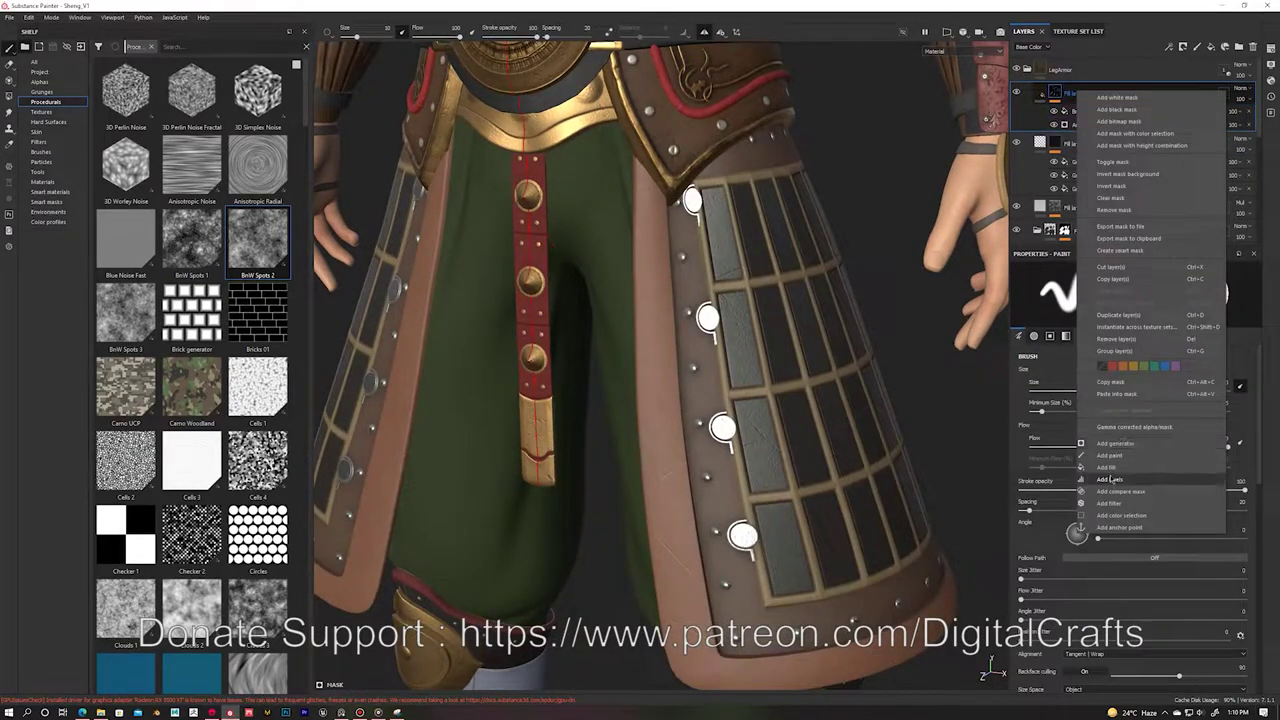
{"action": "left_click", "coordinate": [1107, 467]}
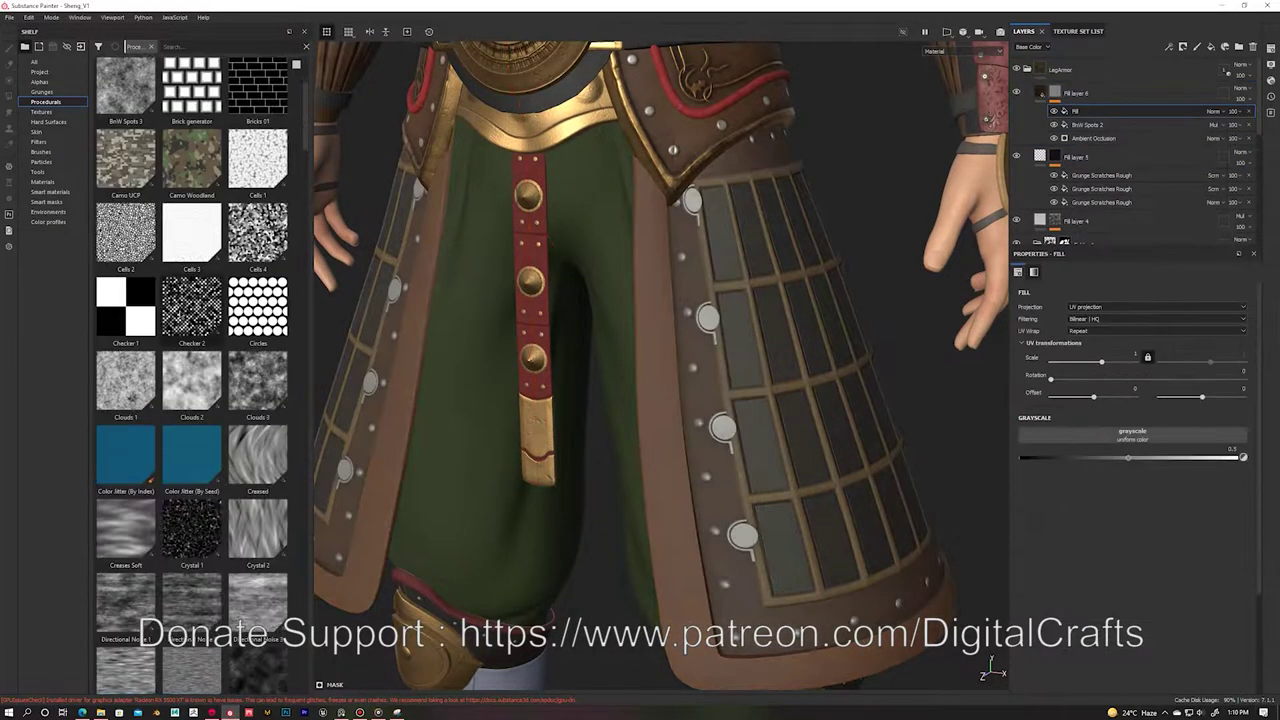
{"action": "left_click_drag", "start_coordinate": [126, 240], "coordinate": [1028, 448]}
{"action": "left_click_drag", "start_coordinate": [1102, 380], "coordinate": [1108, 381]}
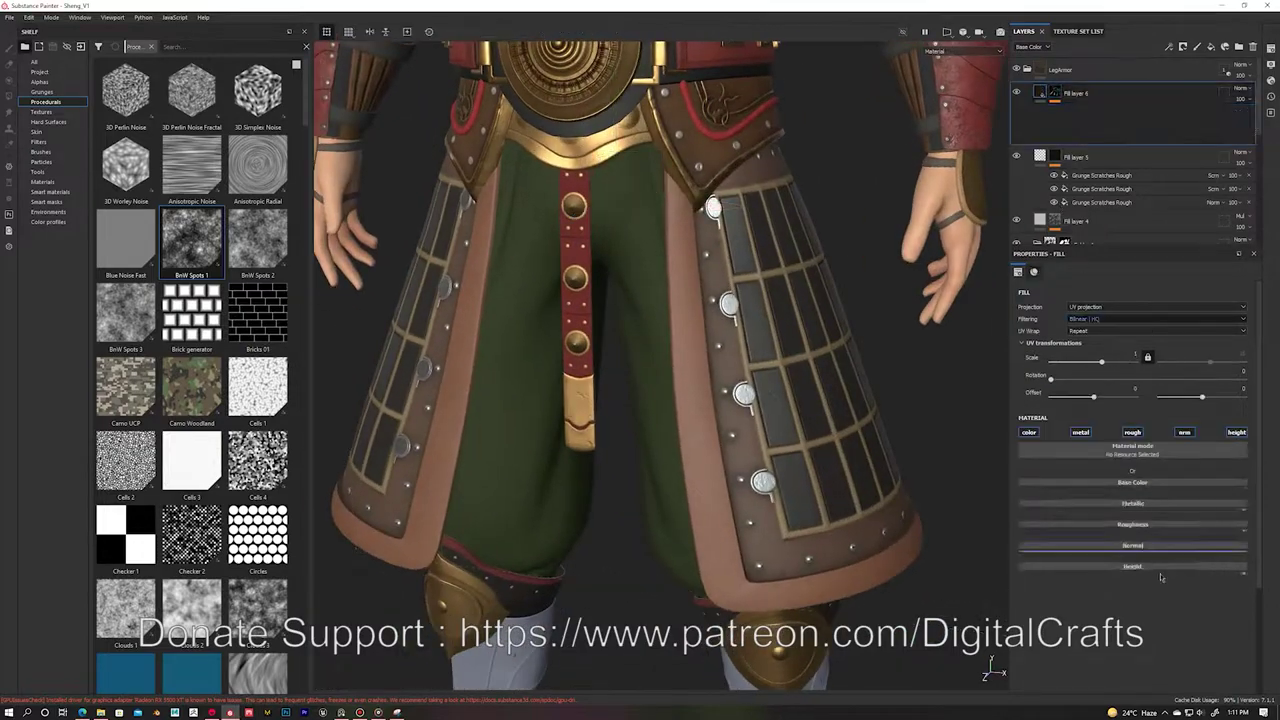
{"action": "left_click_drag", "start_coordinate": [860, 390], "coordinate": [764, 296], "text": "alt"}
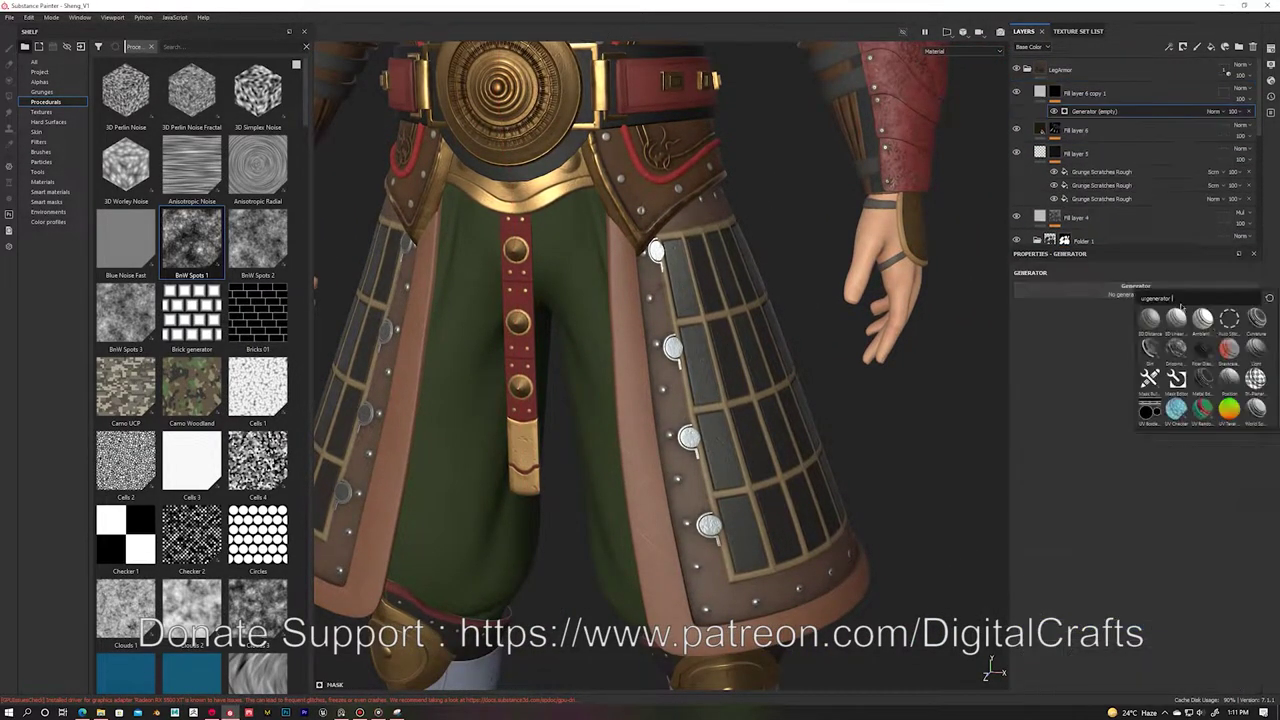
Step: Give Fill layer 6 copy 1 a Curvature generator, enable its roughness, and set it to Multiply
{"action": "left_click", "coordinate": [1256, 318]}
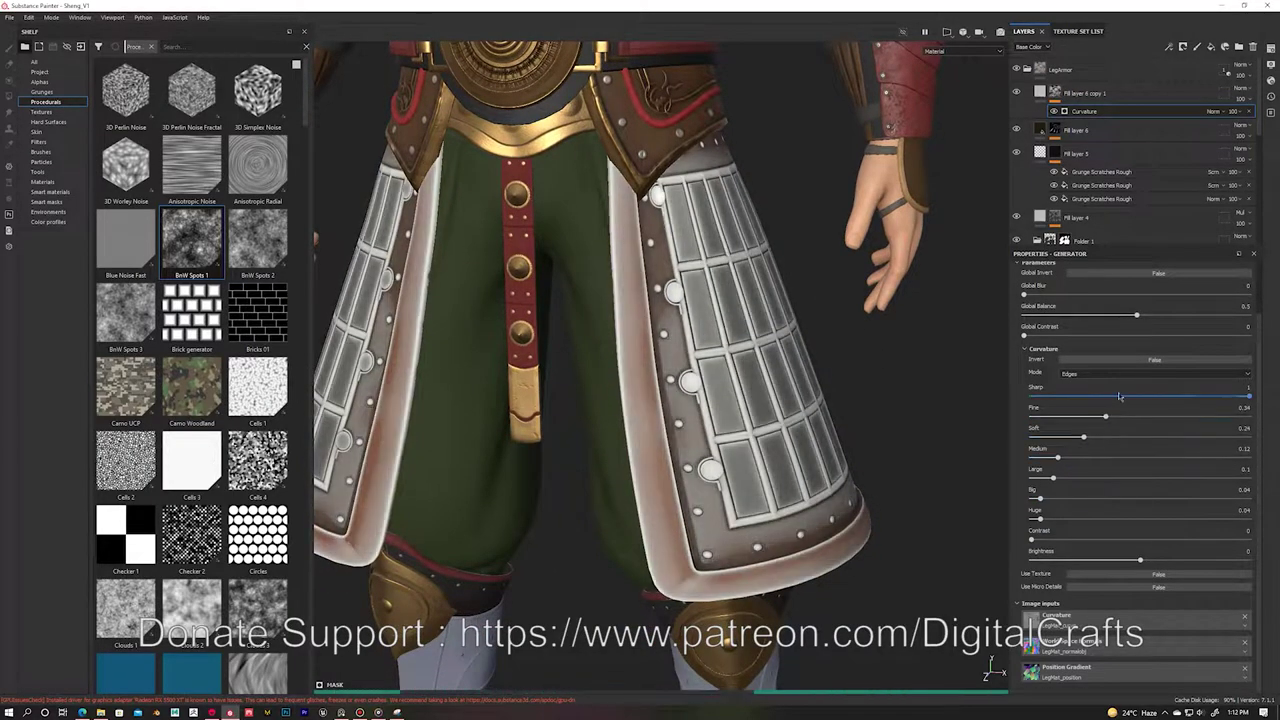
{"action": "left_click", "coordinate": [1228, 76]}
{"action": "left_click", "coordinate": [1240, 88]}
{"action": "left_click", "coordinate": [1235, 221]}
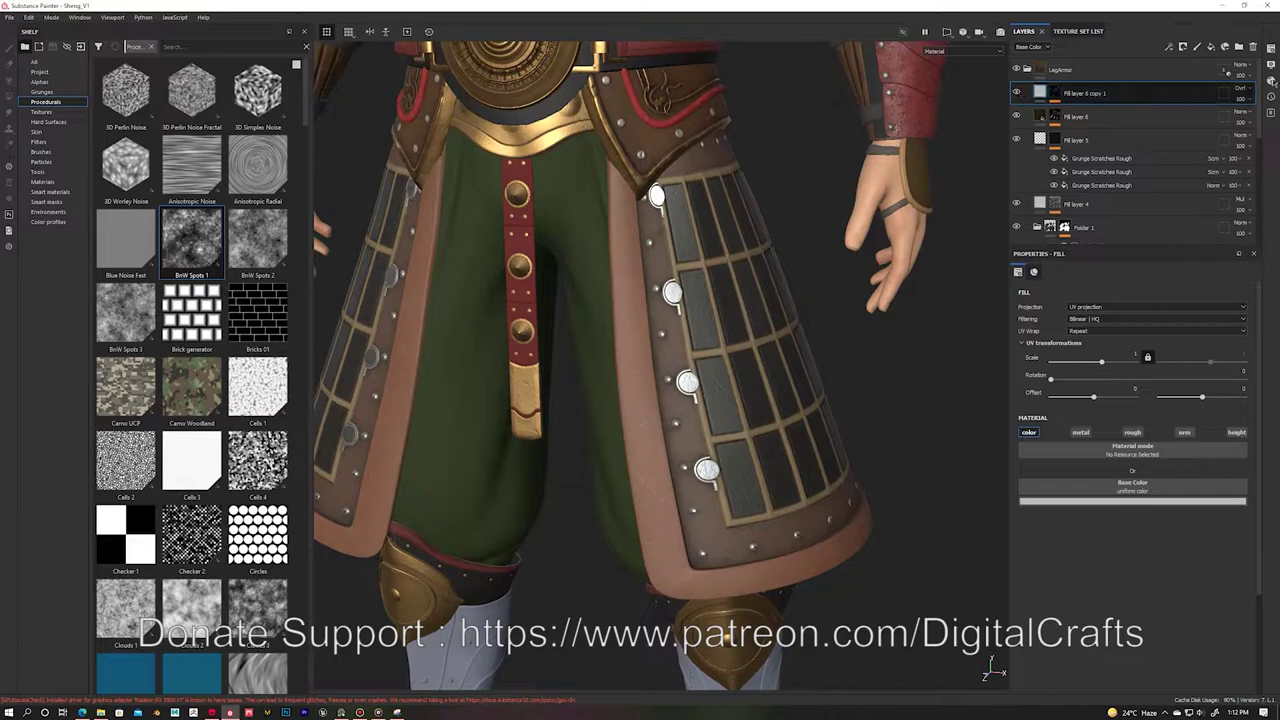
{"action": "scroll", "coordinate": [742, 229], "scroll_direction": "up", "scroll_amount": 2}
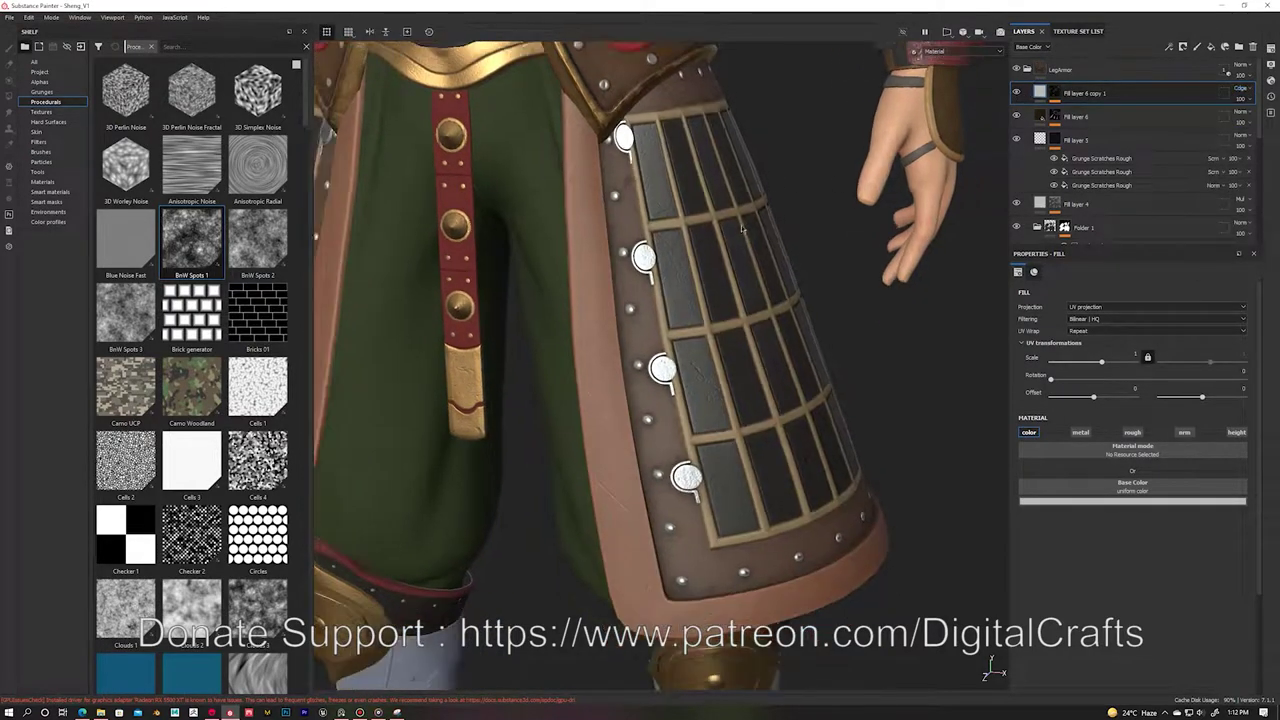
{"action": "left_click", "coordinate": [1132, 432]}
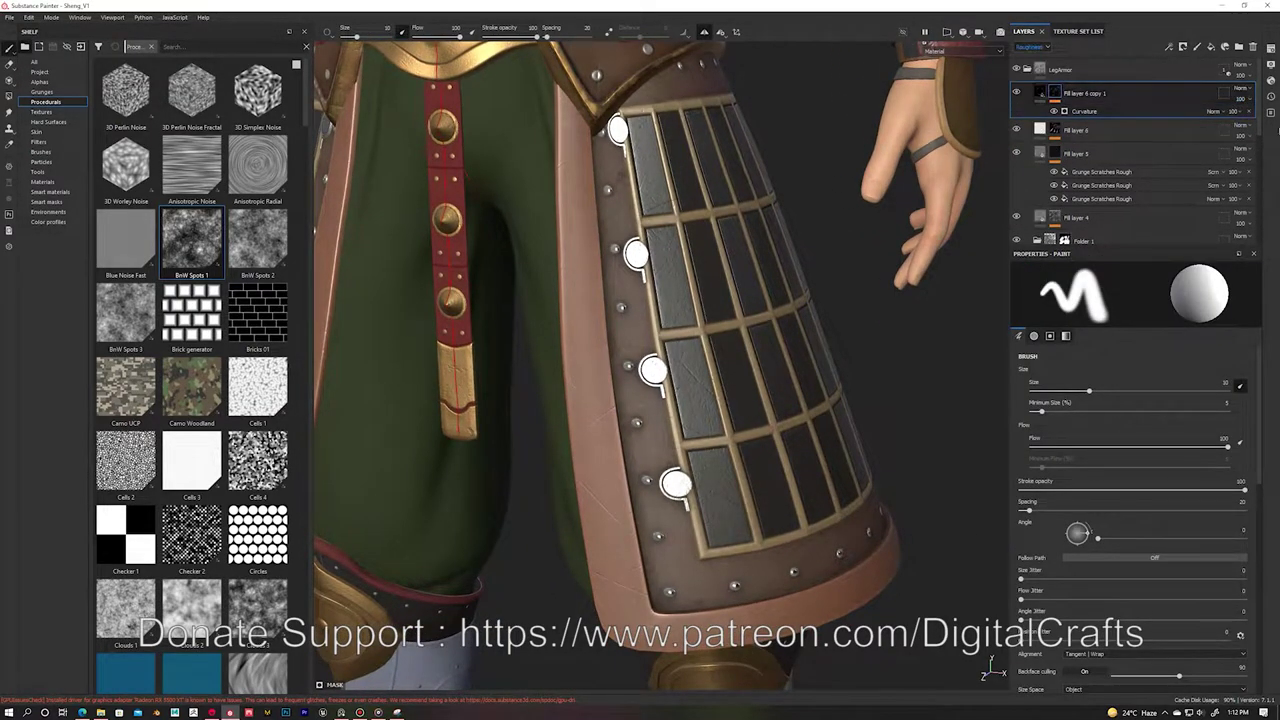
{"action": "left_click", "coordinate": [1241, 88]}
{"action": "left_click", "coordinate": [1222, 137]}
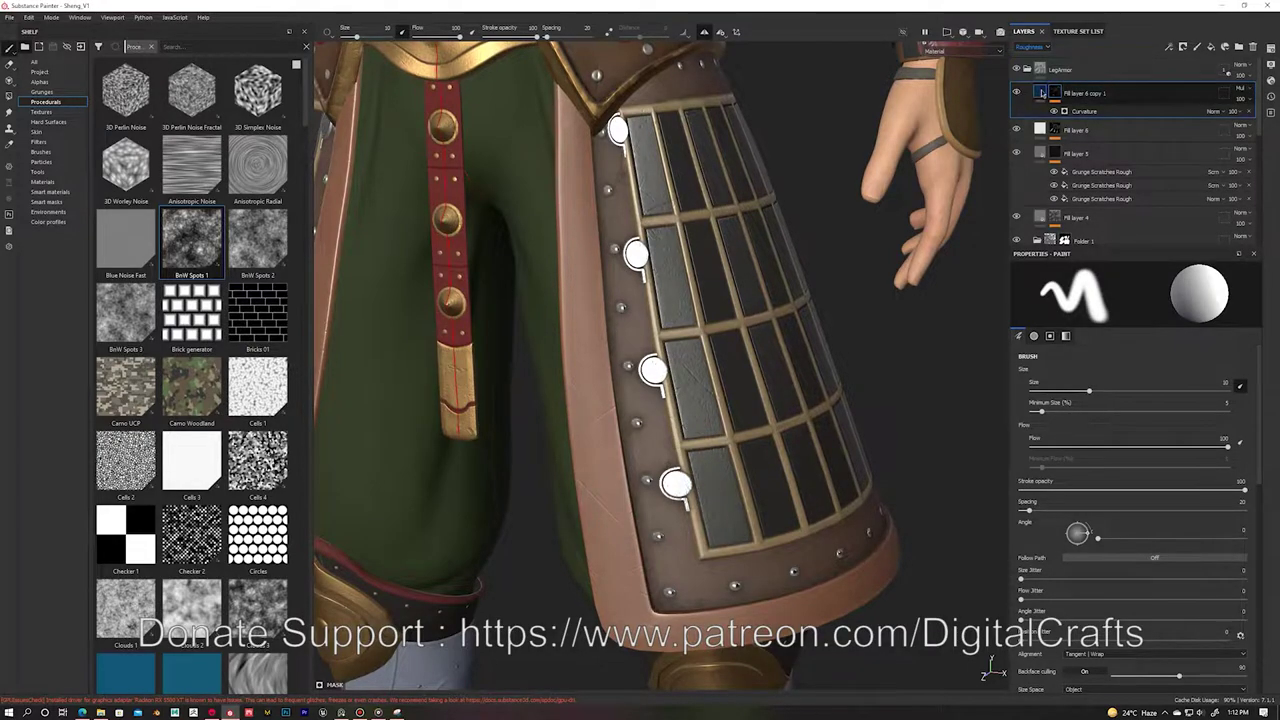
{"action": "left_click", "coordinate": [1043, 140]}
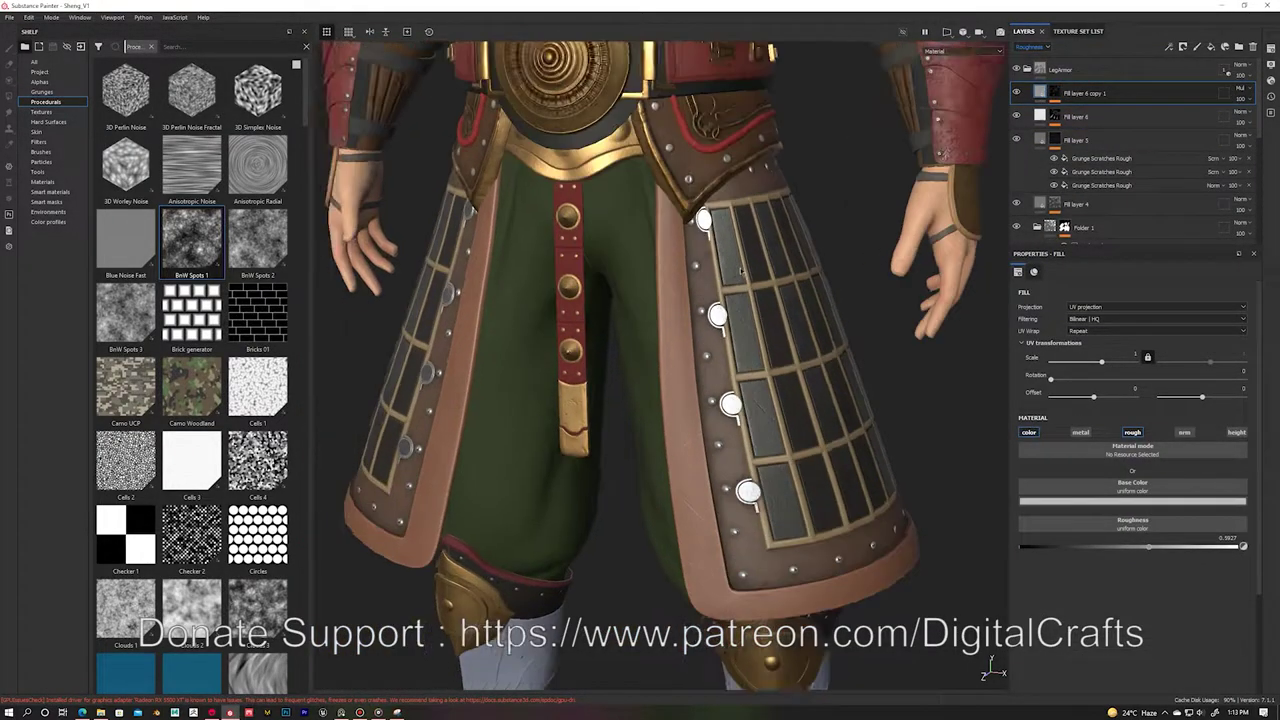
Step: Sharpen the Curvature generator's edge mask on Fill layer 6 copy 1
{"action": "left_click", "coordinate": [1054, 92]}
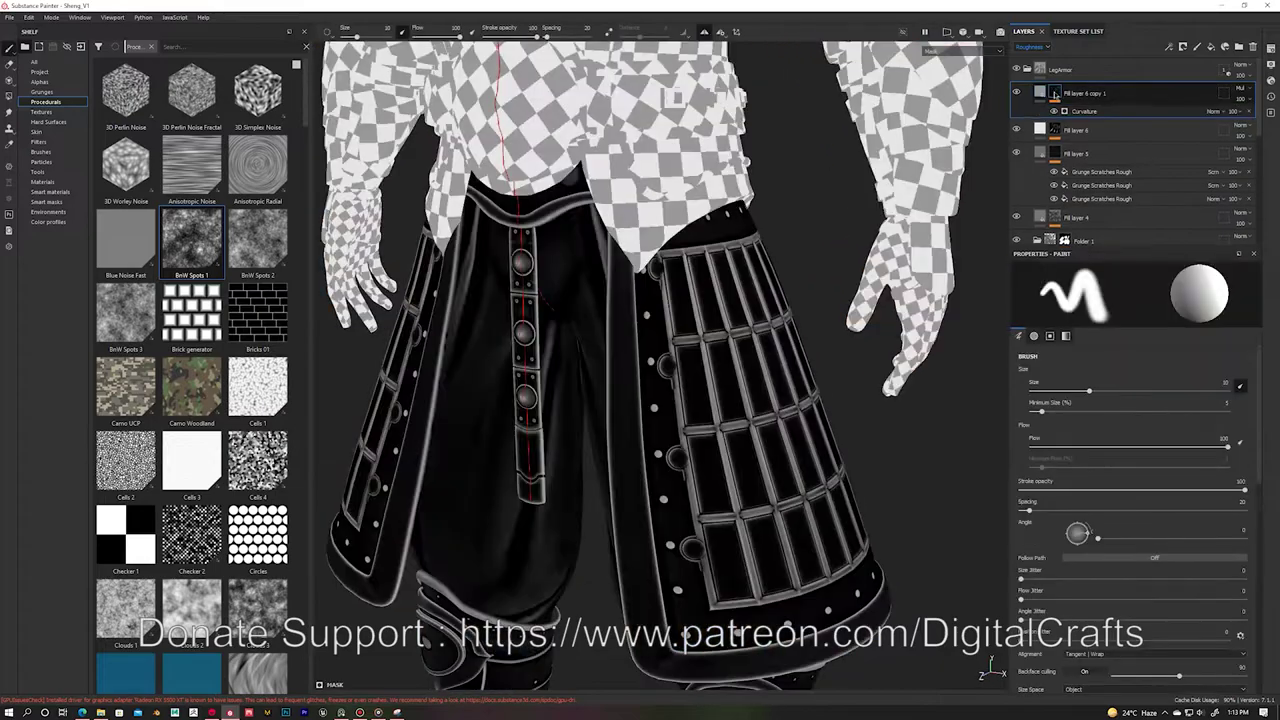
{"action": "left_click", "coordinate": [1084, 111]}
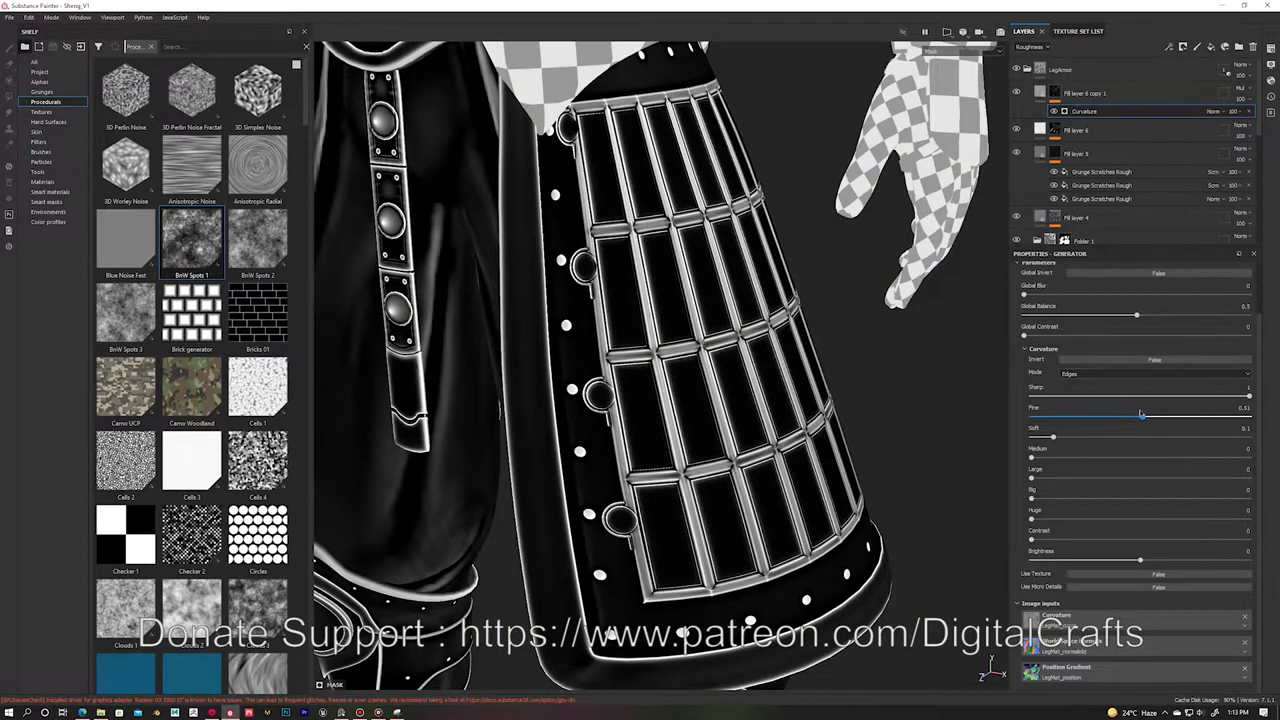
{"action": "left_click_drag", "start_coordinate": [1138, 437], "coordinate": [1112, 437]}
{"action": "left_click", "coordinate": [1040, 92]}
Step: Add a multiplied BnW Spots 2 fill and a color-dodged Dirt 3 fill to the mask
{"action": "right_click", "coordinate": [1054, 92]}
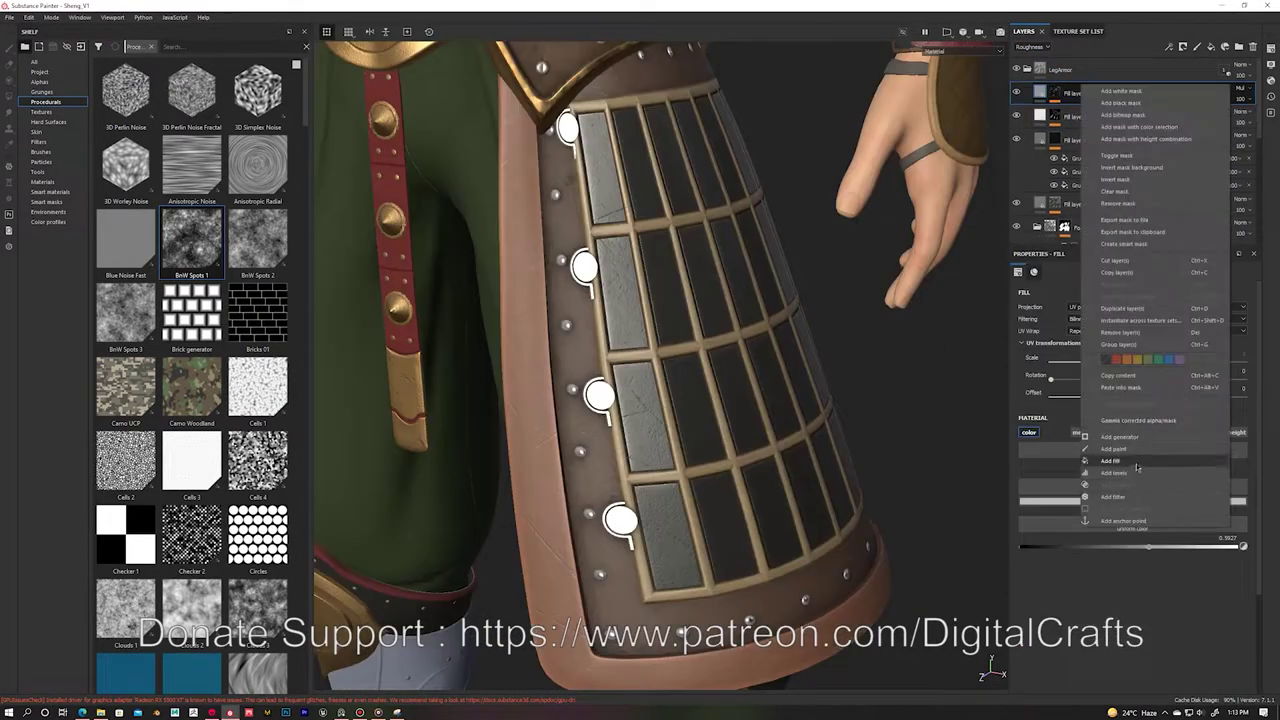
{"action": "left_click", "coordinate": [1110, 200]}
{"action": "left_click_drag", "start_coordinate": [270, 247], "coordinate": [1128, 433]}
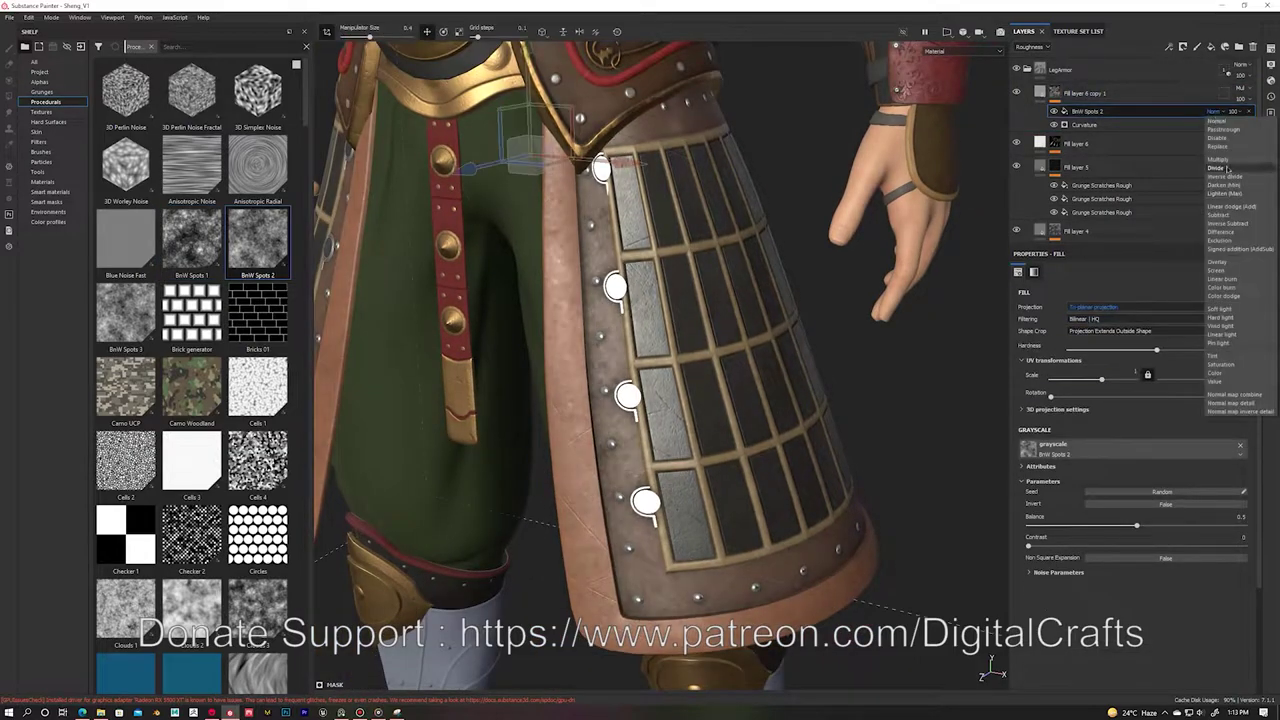
{"action": "left_click", "coordinate": [1054, 92], "text": "alt"}
{"action": "key", "text": "ctrl+d"}
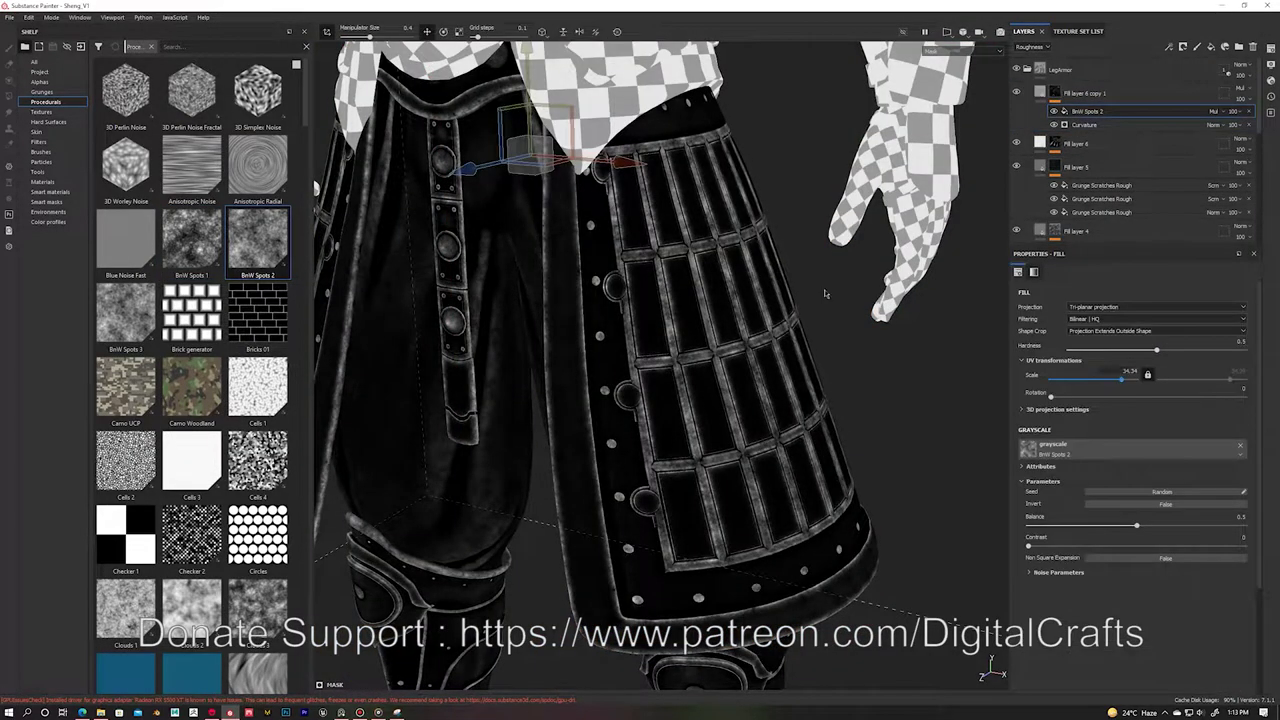
{"action": "scroll", "coordinate": [191, 300], "scroll_direction": "down", "scroll_amount": 6}
{"action": "left_click_drag", "start_coordinate": [191, 300], "coordinate": [1136, 447]}
{"action": "left_click", "coordinate": [1214, 111]}
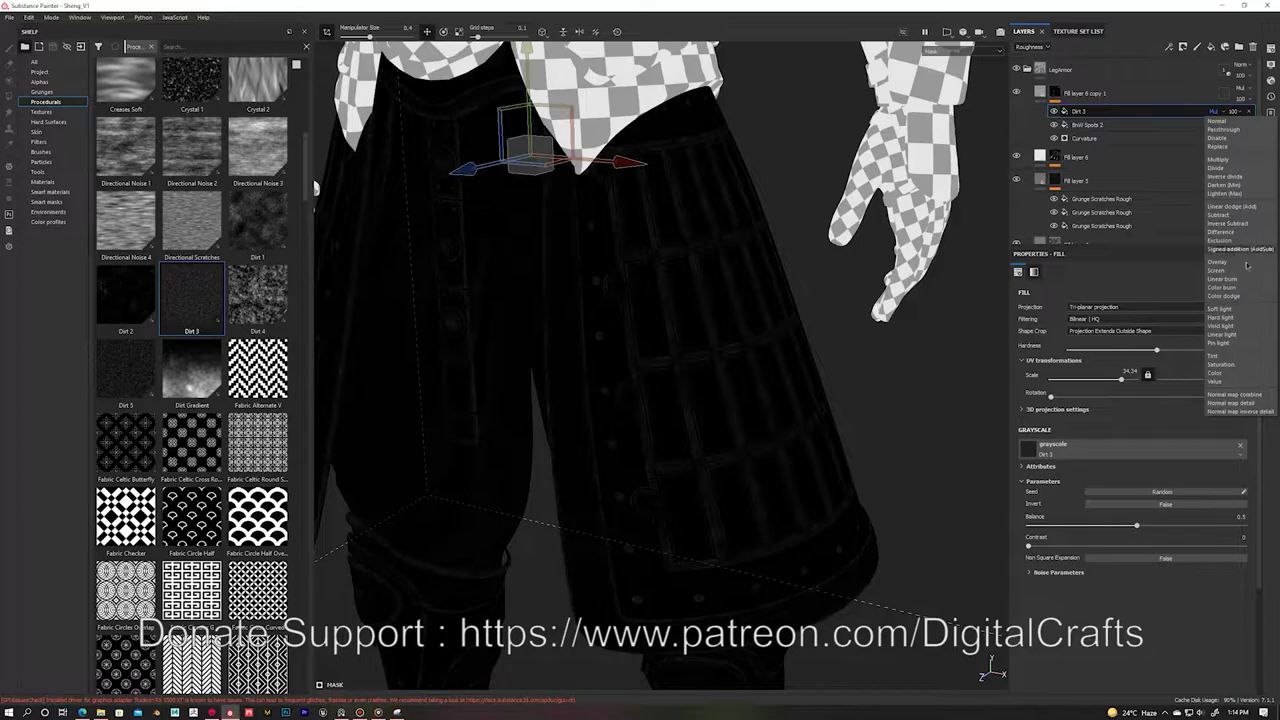
{"action": "left_click", "coordinate": [1247, 264]}
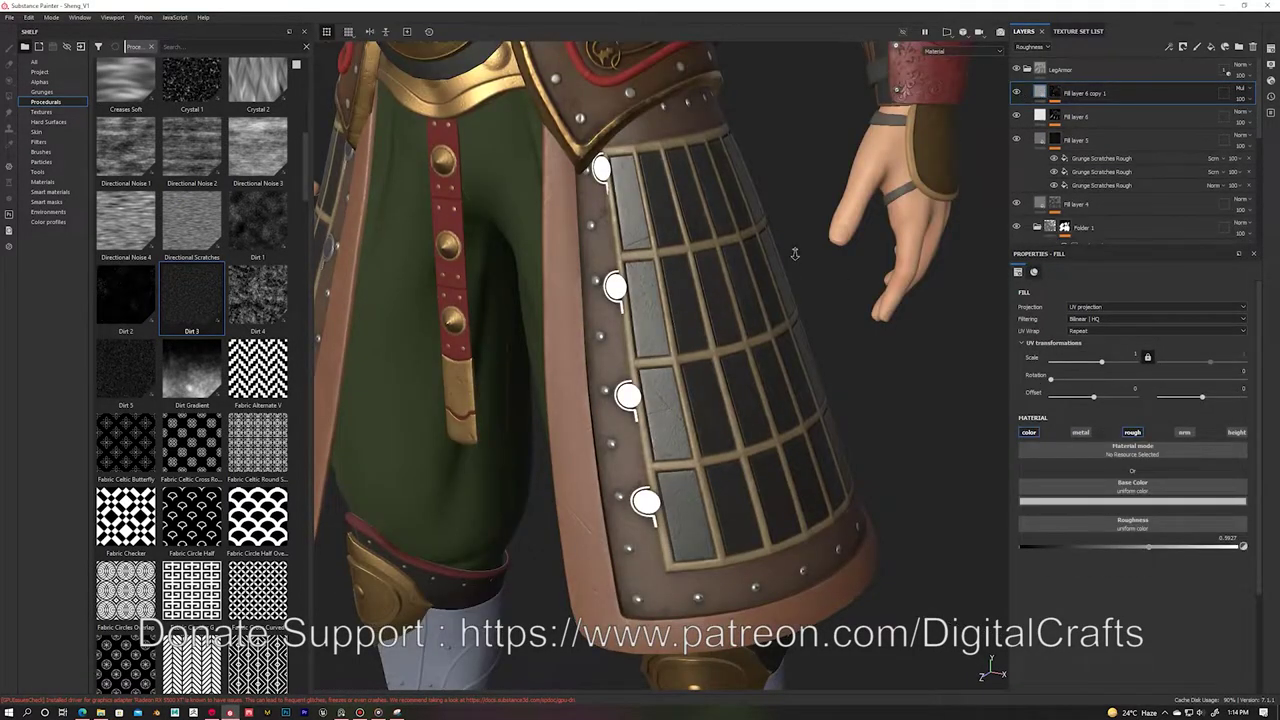
{"action": "scroll", "coordinate": [790, 240], "scroll_direction": "down", "scroll_amount": 5}
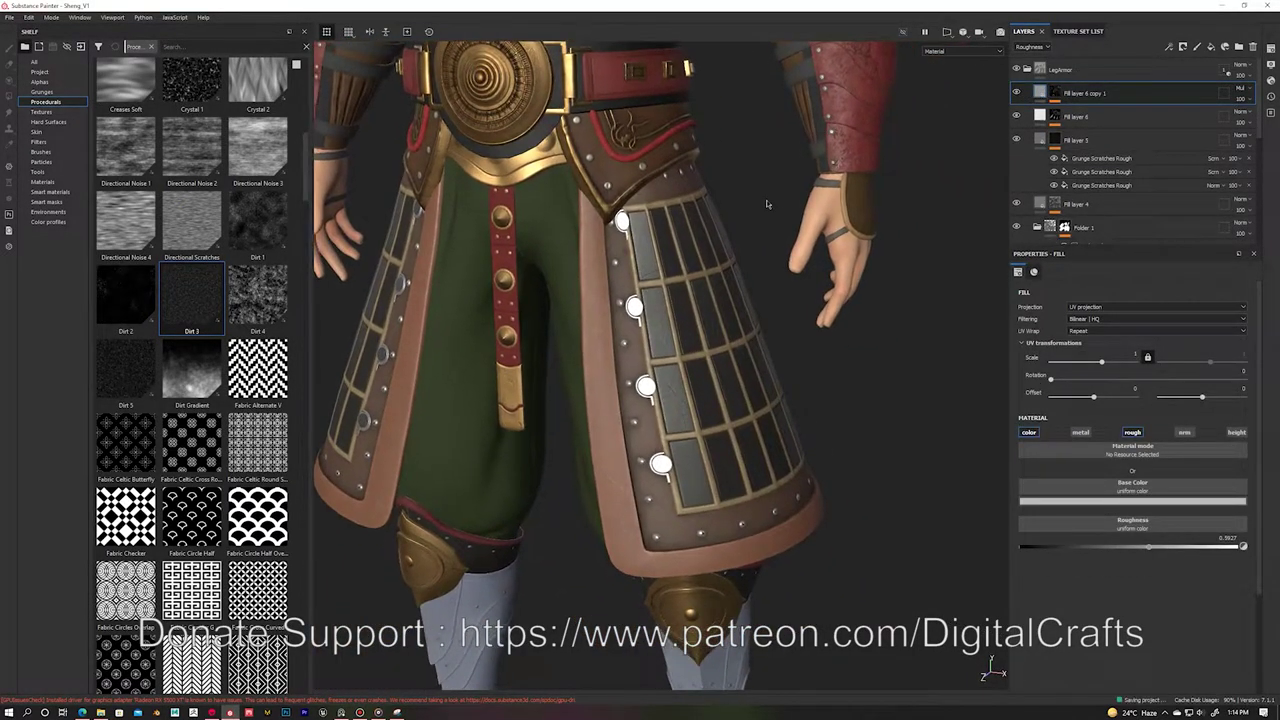
Step: Remove the Dirt 4 effect and give Fill layer 6 copy 2 a darker brownish-red base colour
{"action": "scroll", "coordinate": [781, 211], "scroll_direction": "up", "scroll_amount": 4}
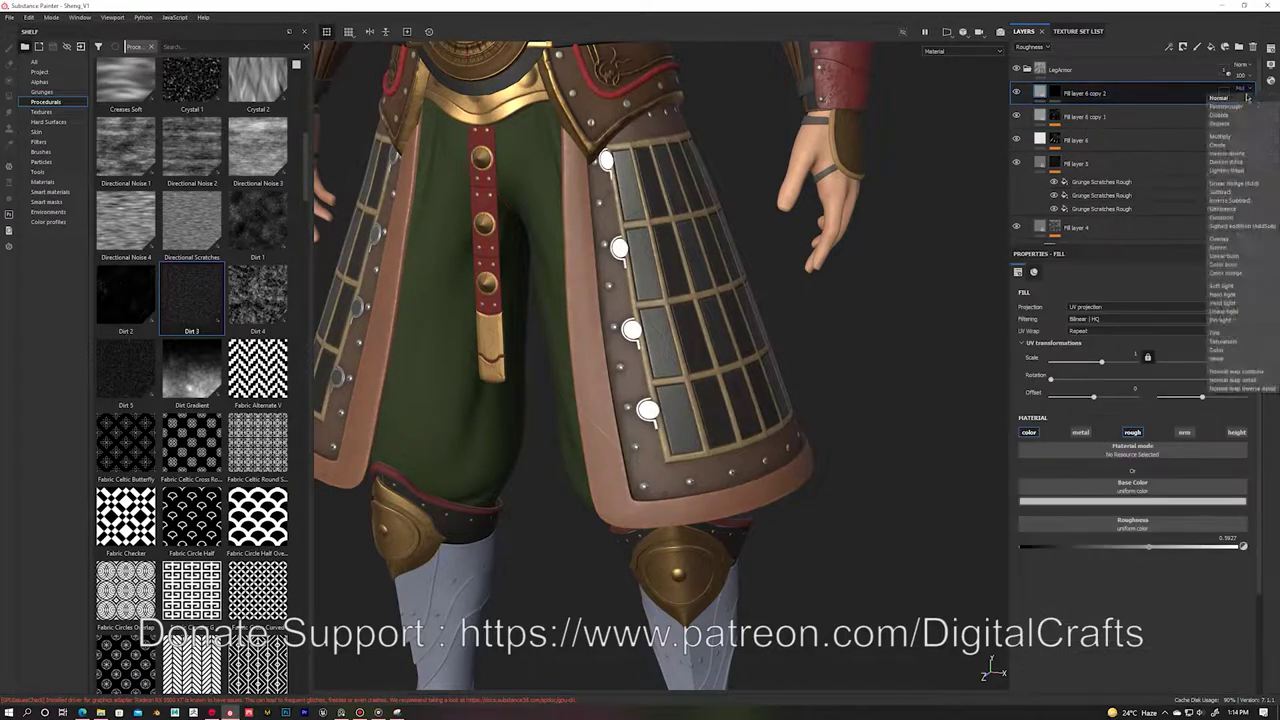
{"action": "left_click_drag", "start_coordinate": [1055, 93], "coordinate": [1056, 95]}
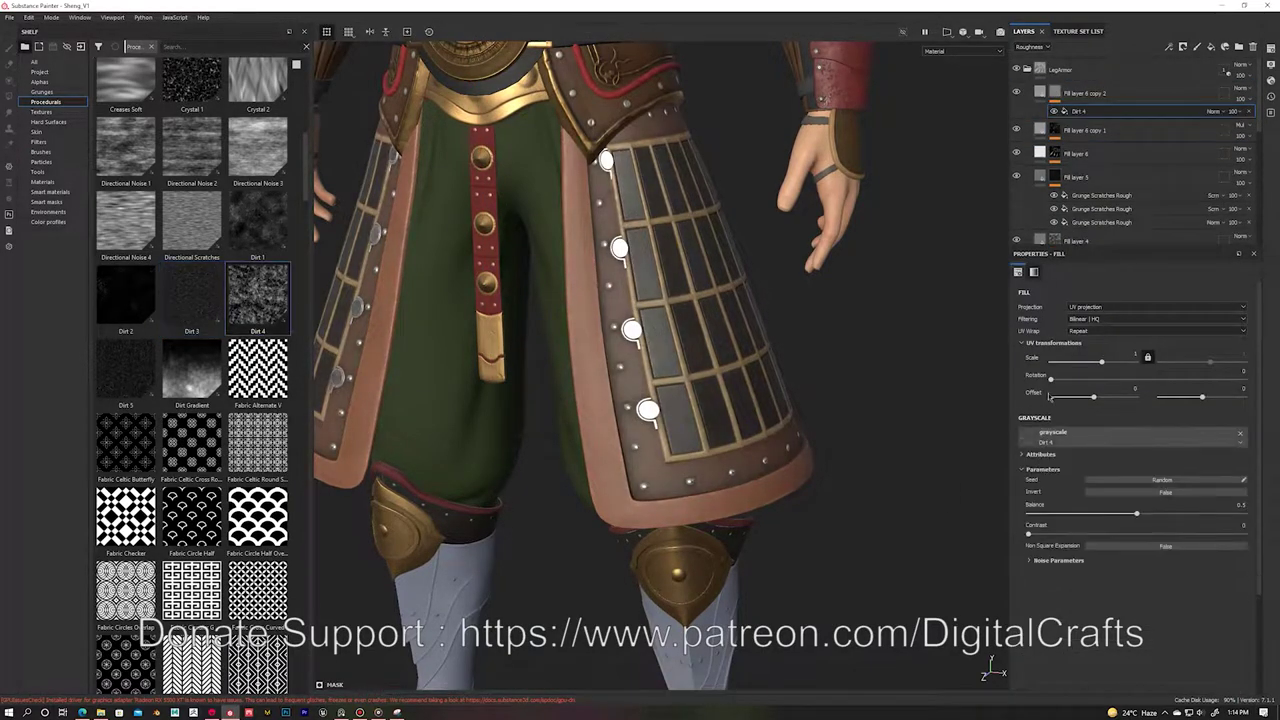
{"action": "key", "text": "Escape"}
{"action": "key", "text": "ctrl+z"}
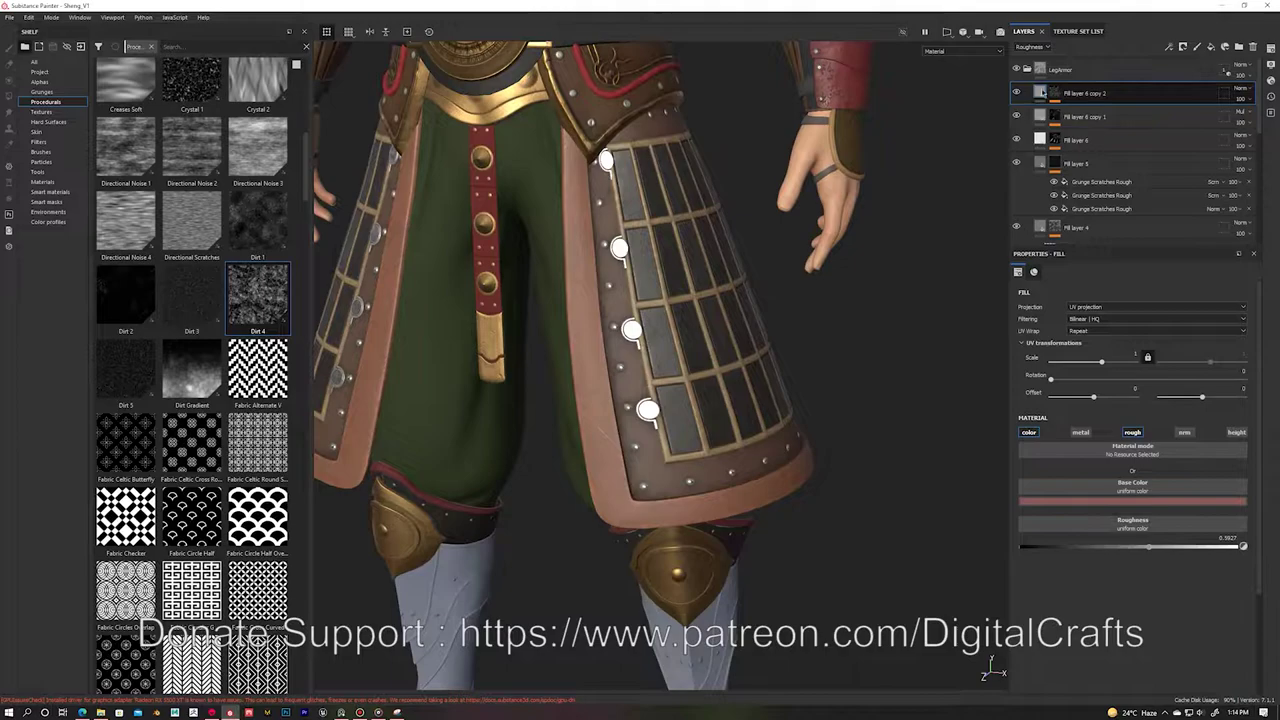
{"action": "left_click", "coordinate": [1132, 500]}
{"action": "left_click", "coordinate": [1133, 580]}
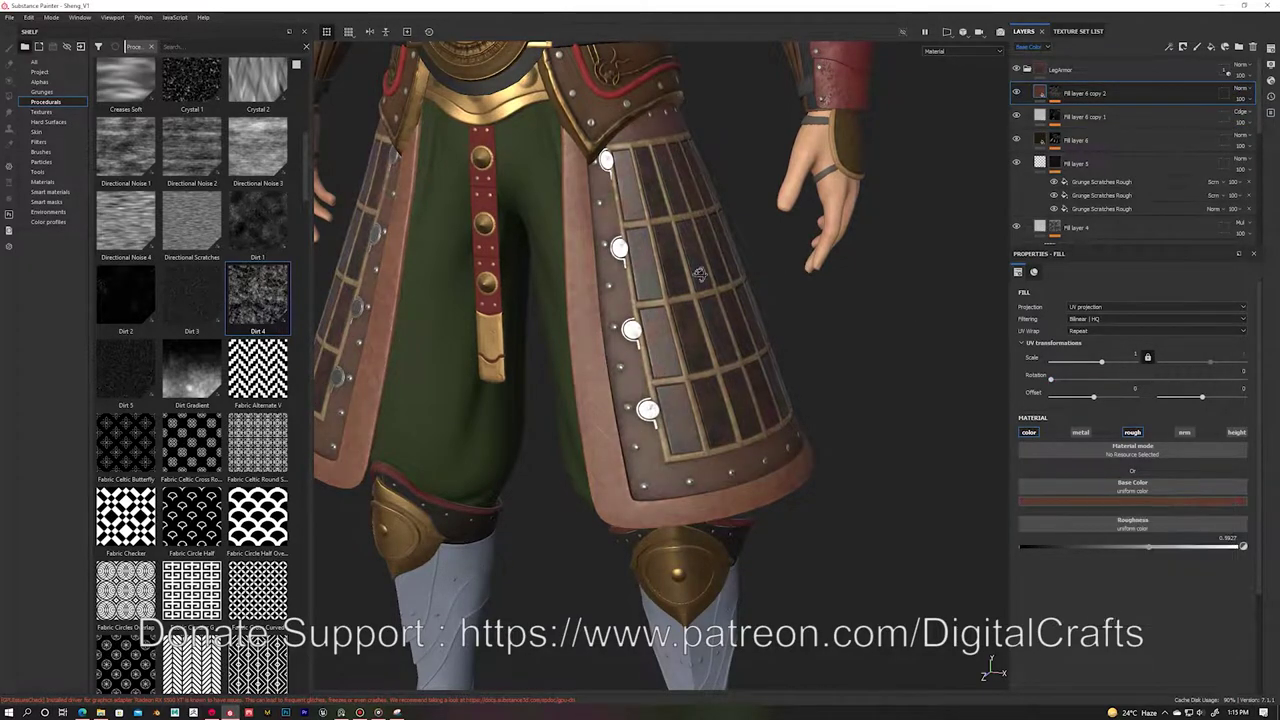
Step: Switch Clouds 3 to tri-planar projection, add Clouds 1, and review the character from the front
{"action": "scroll", "coordinate": [190, 350], "scroll_direction": "up", "scroll_amount": 5}
{"action": "left_click", "coordinate": [1150, 306]}
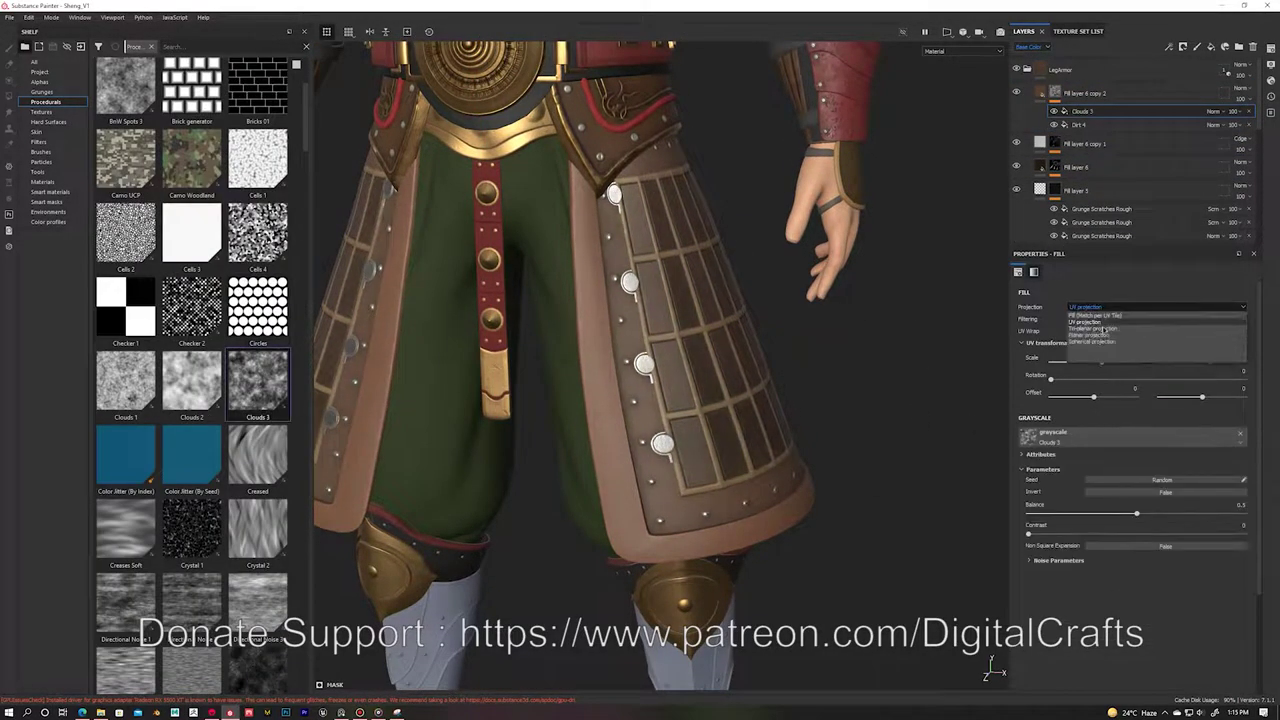
{"action": "left_click", "coordinate": [1093, 328]}
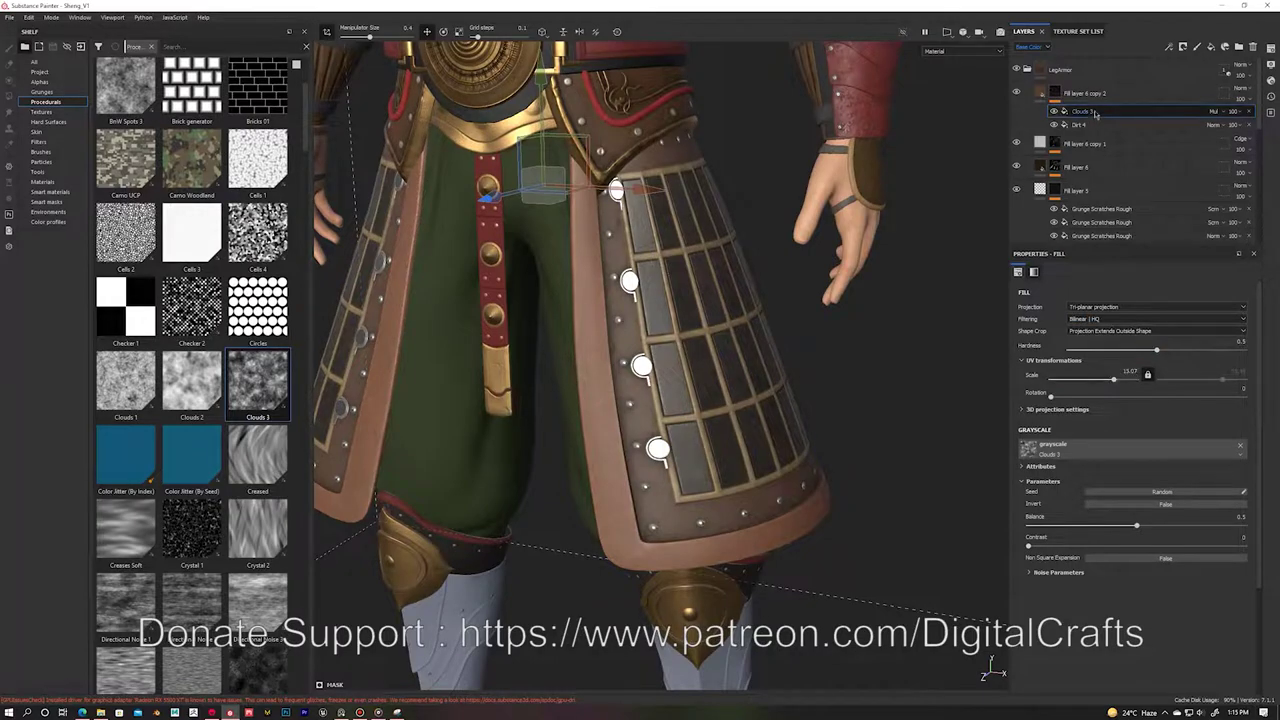
{"action": "left_click_drag", "start_coordinate": [678, 390], "coordinate": [678, 390]}
{"action": "scroll", "coordinate": [990, 110], "scroll_direction": "up", "scroll_amount": 4}
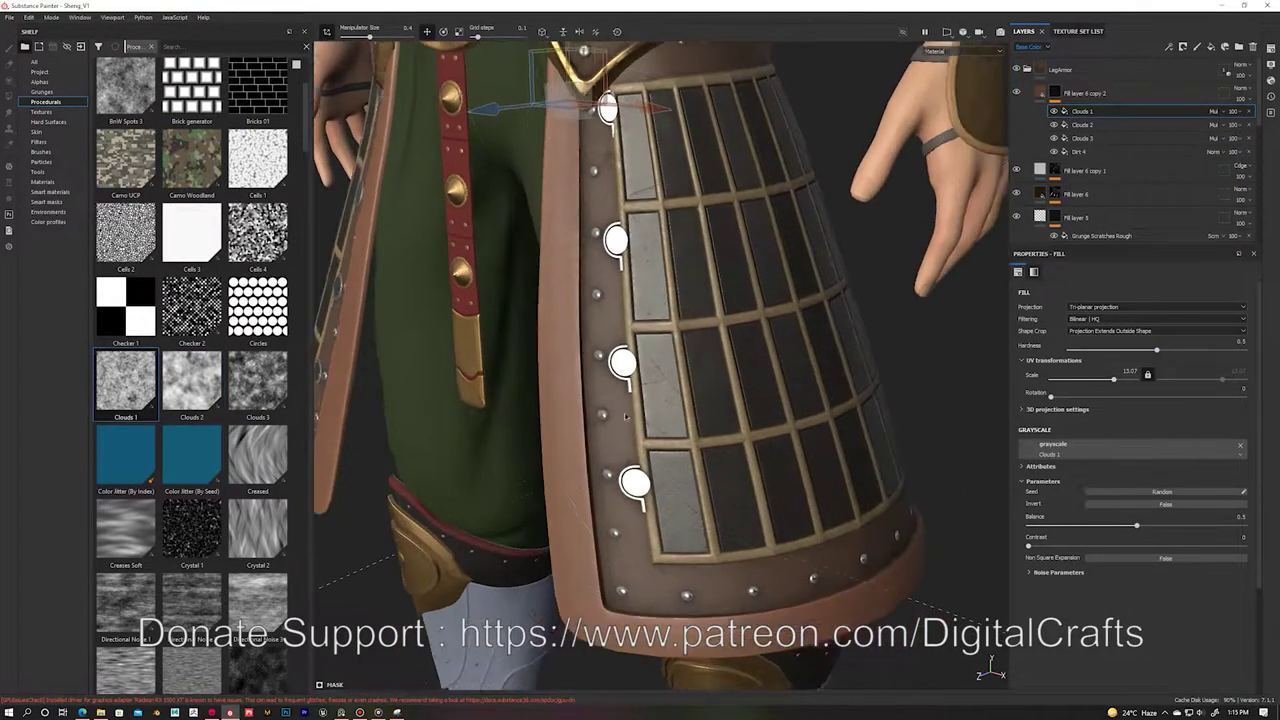
{"action": "left_click", "coordinate": [1018, 92]}
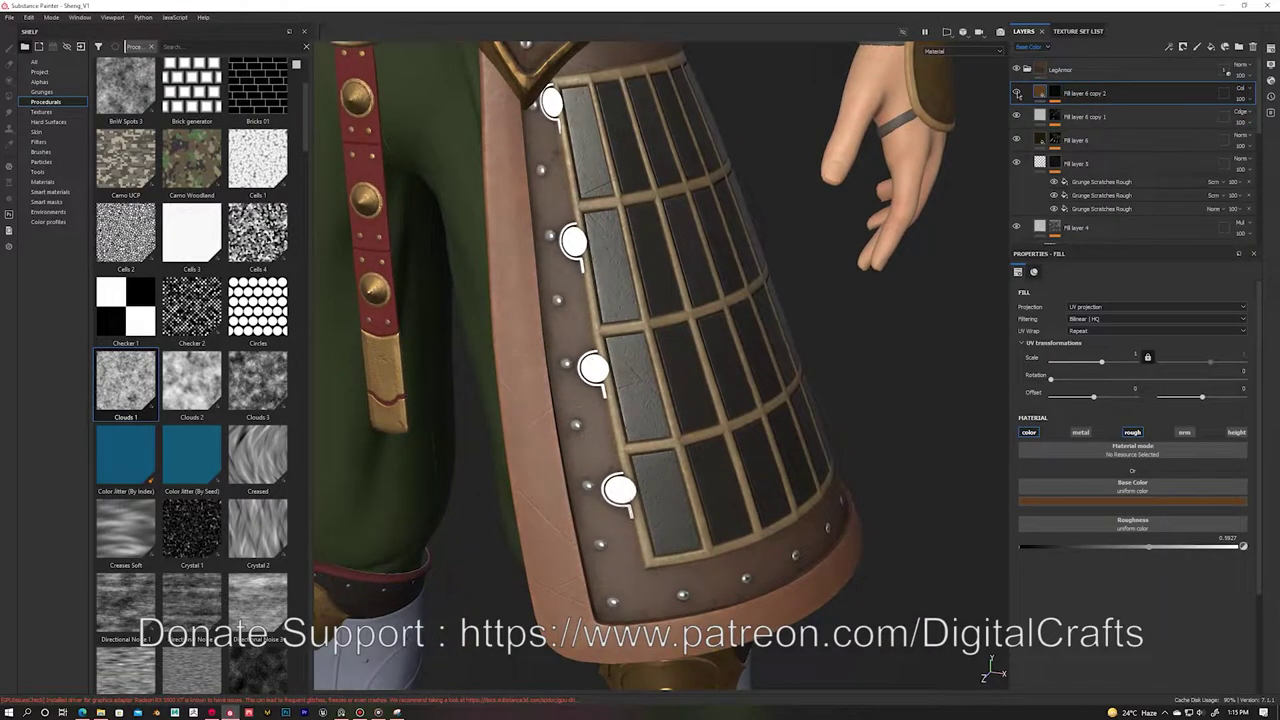
{"action": "scroll", "coordinate": [567, 263], "scroll_direction": "down", "scroll_amount": 5}
{"action": "left_click_drag", "start_coordinate": [567, 263], "coordinate": [791, 219], "text": "alt"}
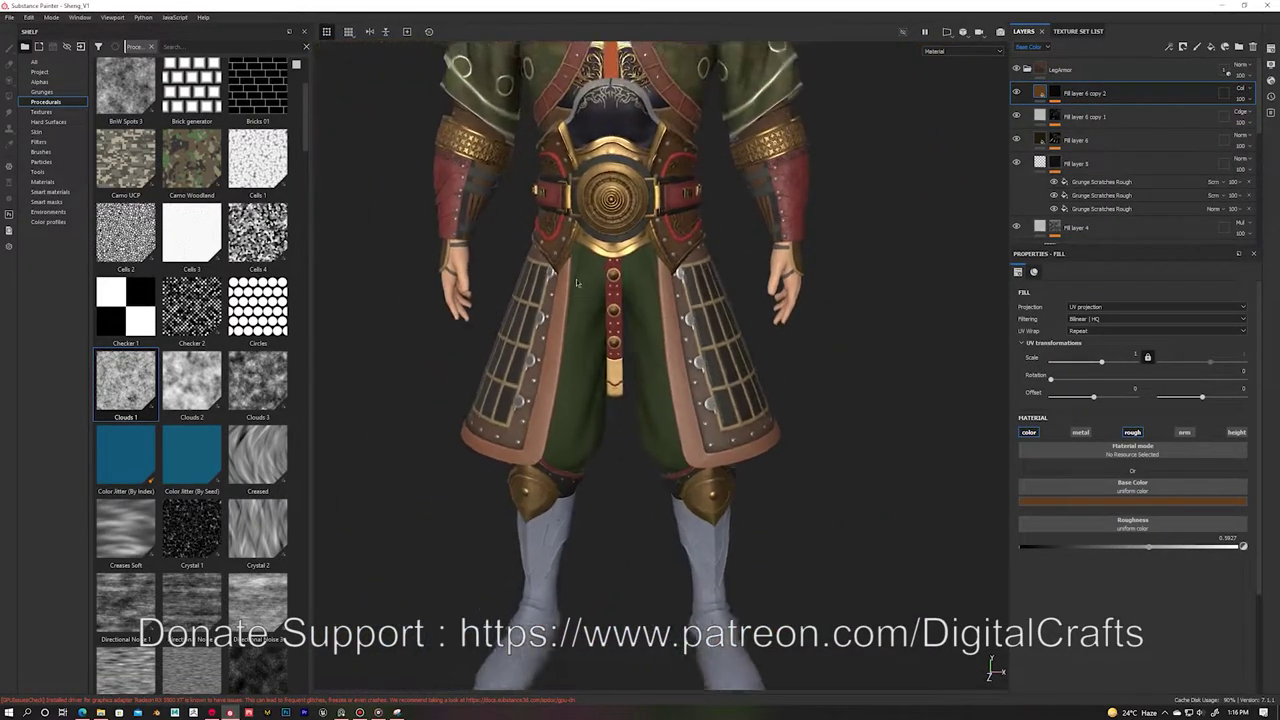
{"action": "left_click", "coordinate": [1078, 31]}
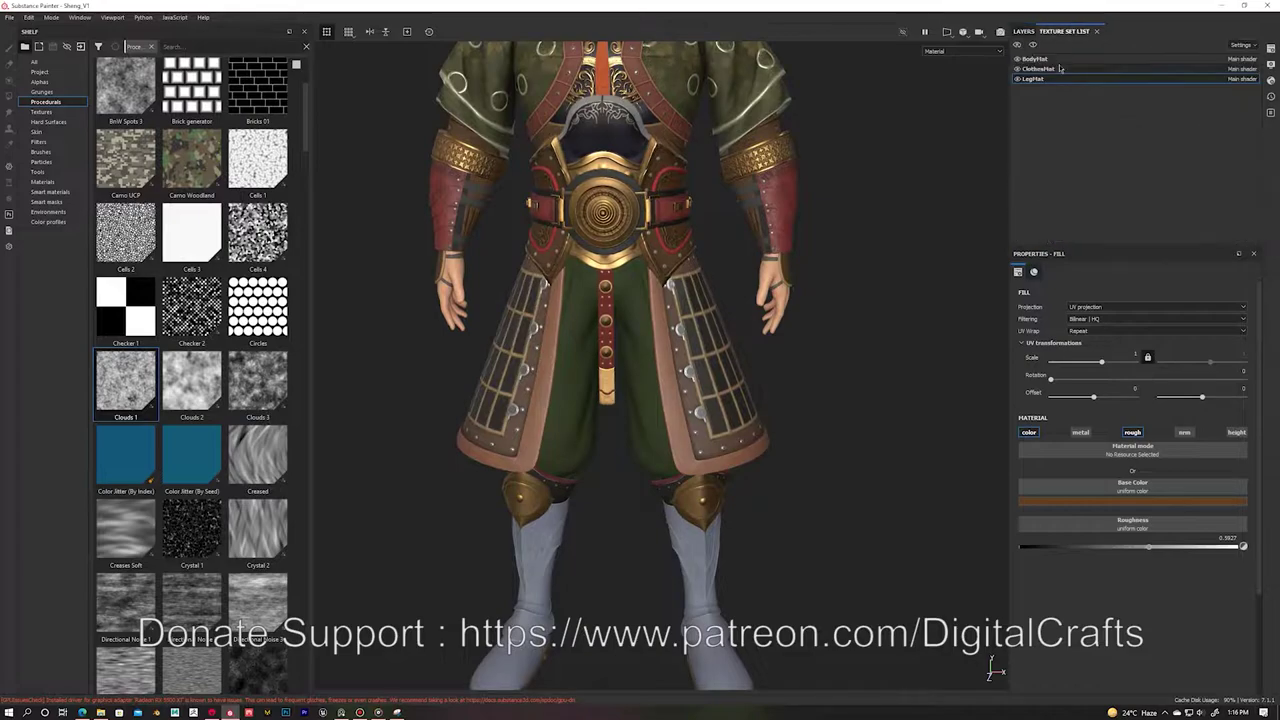
Step: Change Fill layer 6 copy 1's blend mode so it lightens the armour edges
{"action": "scroll", "coordinate": [712, 258], "scroll_direction": "up", "scroll_amount": 3}
{"action": "left_click", "coordinate": [1024, 31]}
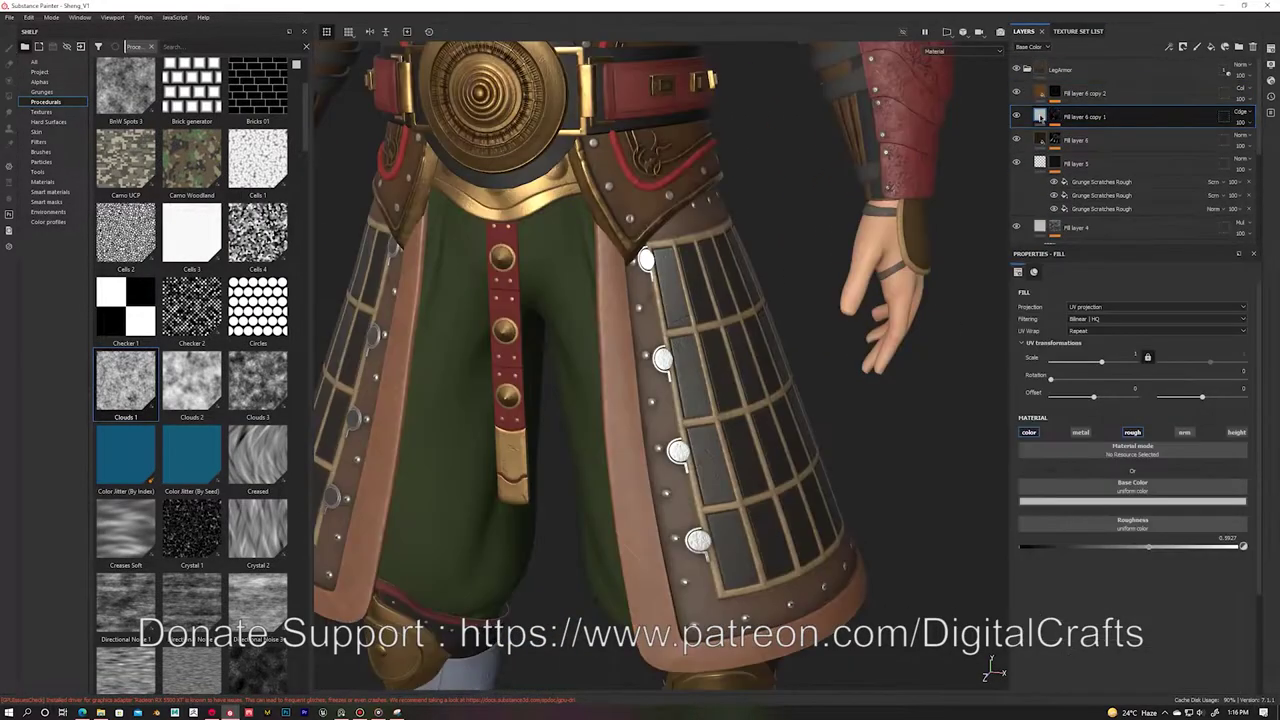
{"action": "left_click", "coordinate": [1240, 111]}
{"action": "left_click", "coordinate": [1228, 130]}
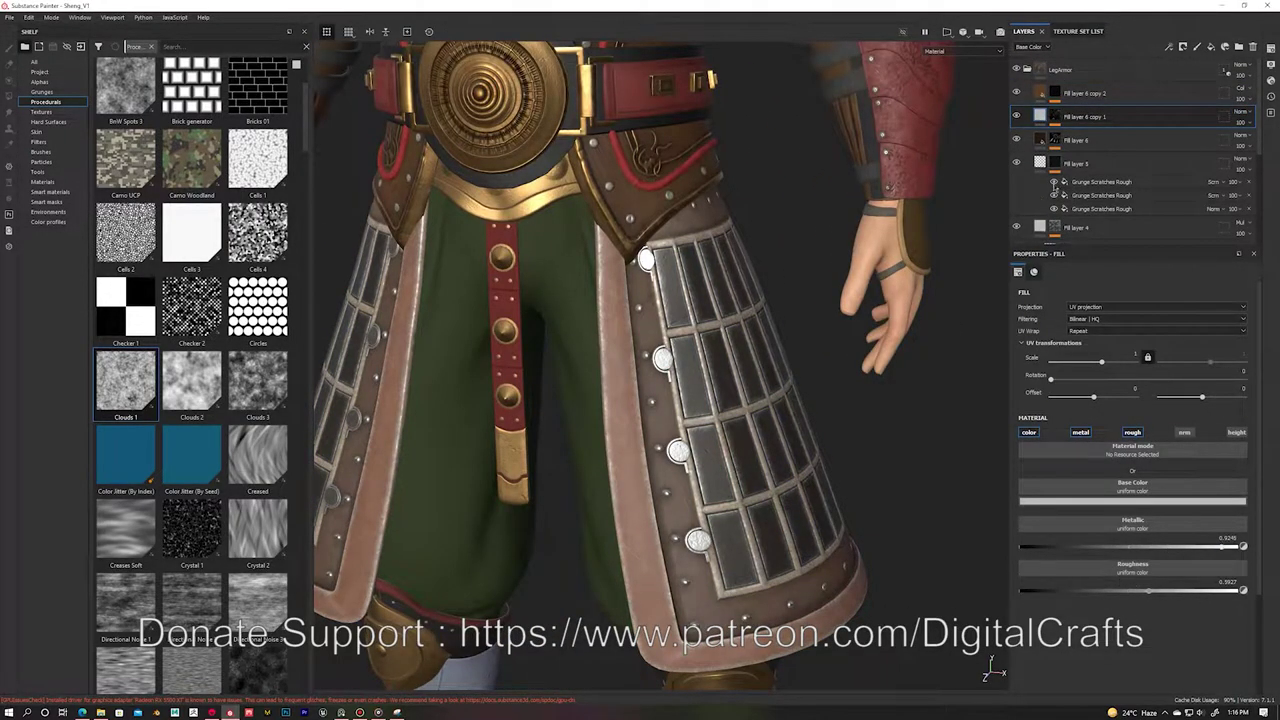
Step: Add a Levels adjustment that darkens Fill layer 6 copy 1's curvature mask
{"action": "scroll", "coordinate": [690, 400], "scroll_direction": "up", "scroll_amount": 3}
{"action": "left_click", "coordinate": [1054, 116]}
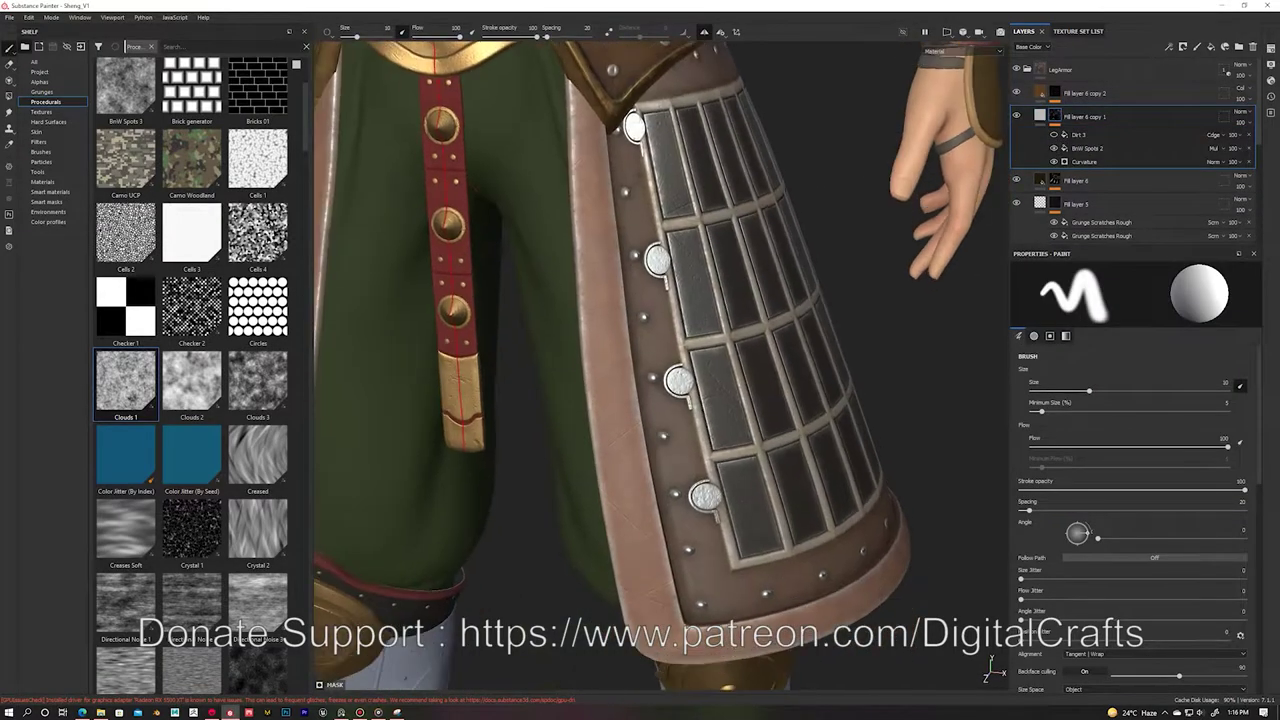
{"action": "left_click", "coordinate": [1084, 161], "text": "alt"}
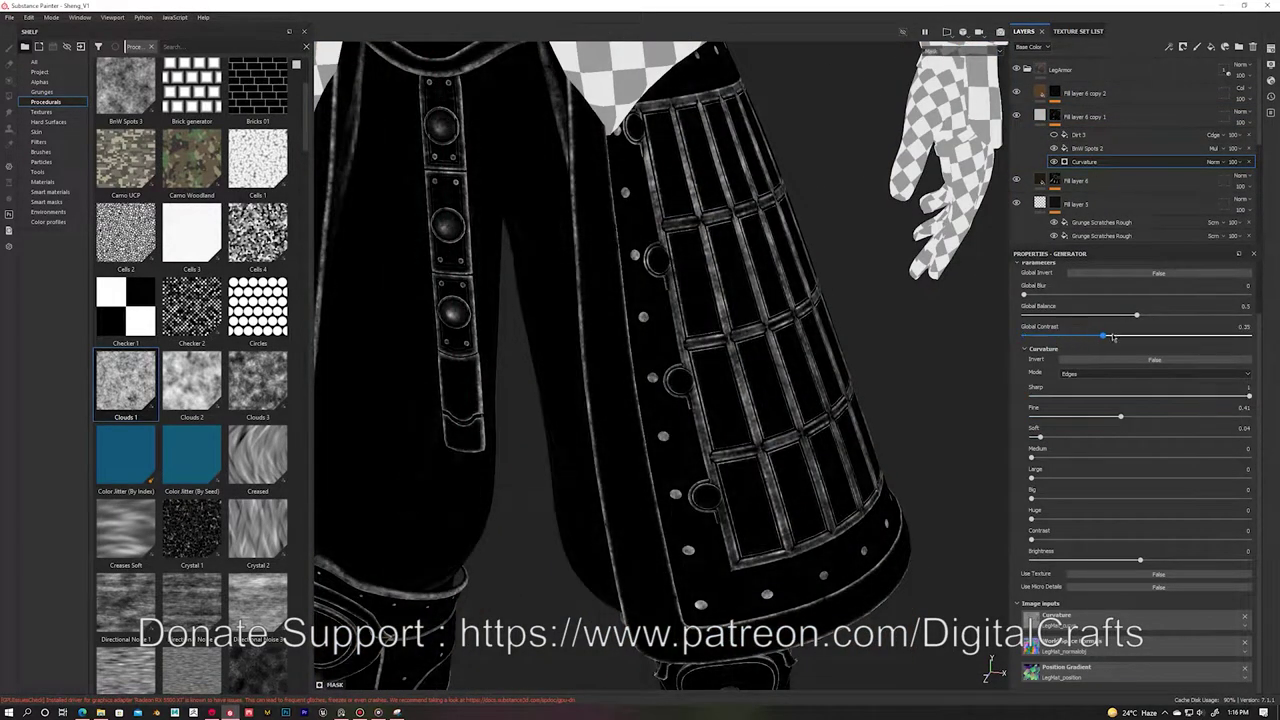
{"action": "right_click", "coordinate": [1080, 119]}
{"action": "left_click", "coordinate": [1116, 499]}
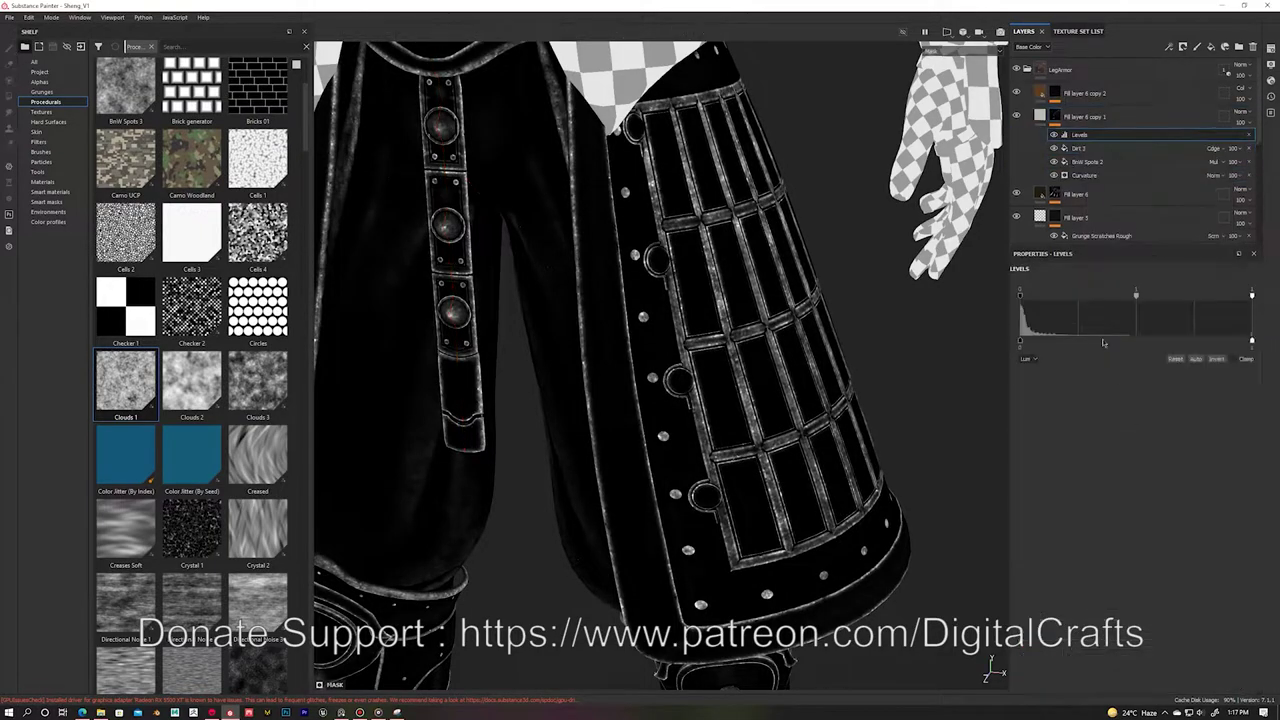
{"action": "left_click_drag", "start_coordinate": [1021, 296], "coordinate": [1049, 296]}
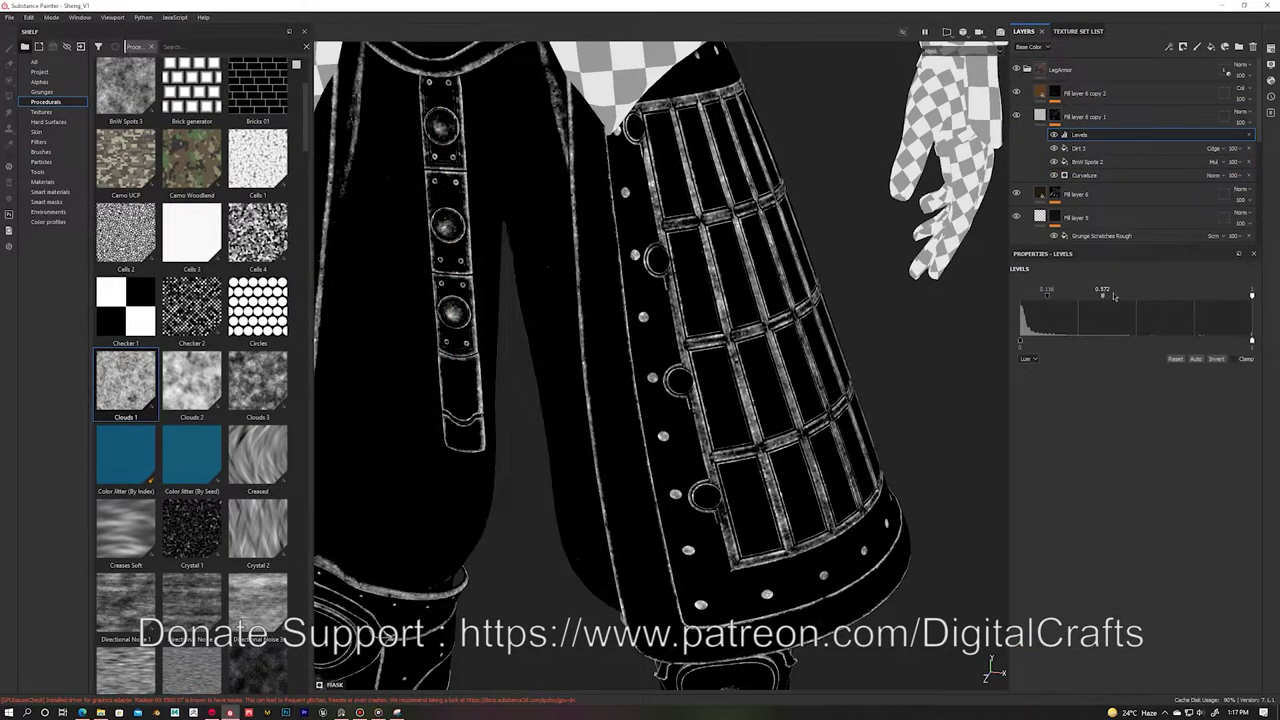
{"action": "left_click", "coordinate": [1040, 116]}
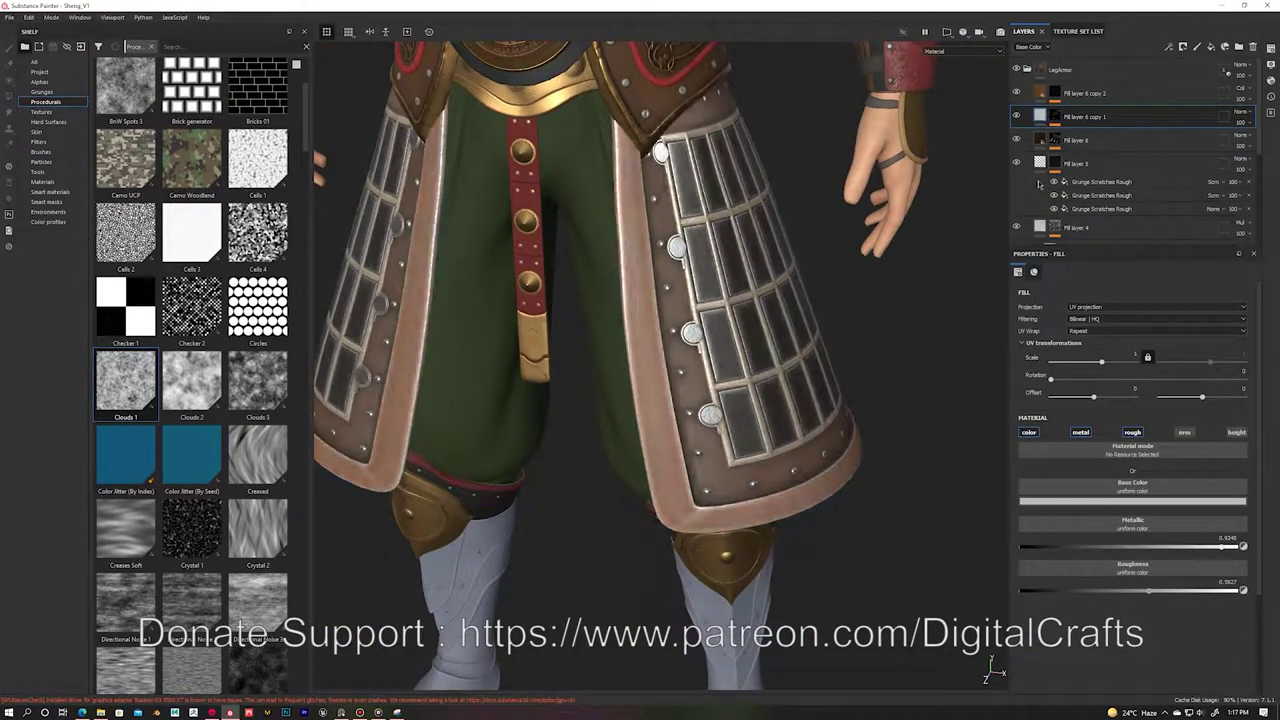
Step: Duplicate the layer as Fill layer 6 copy 3 and reduce the noise scale in its mask
{"action": "key", "text": "ctrl+d"}
{"action": "left_click", "coordinate": [1055, 117], "text": "alt"}
{"action": "key", "text": "ctrl+v"}
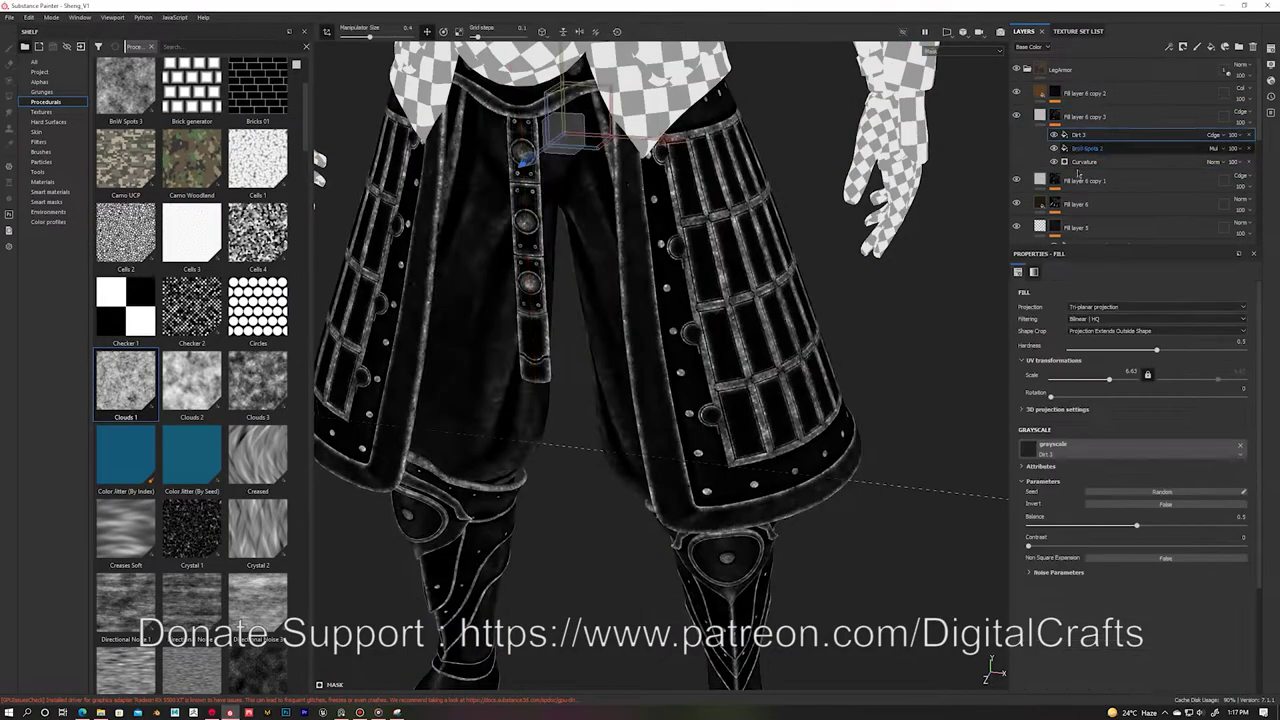
{"action": "left_click_drag", "start_coordinate": [1110, 382], "coordinate": [1116, 382]}
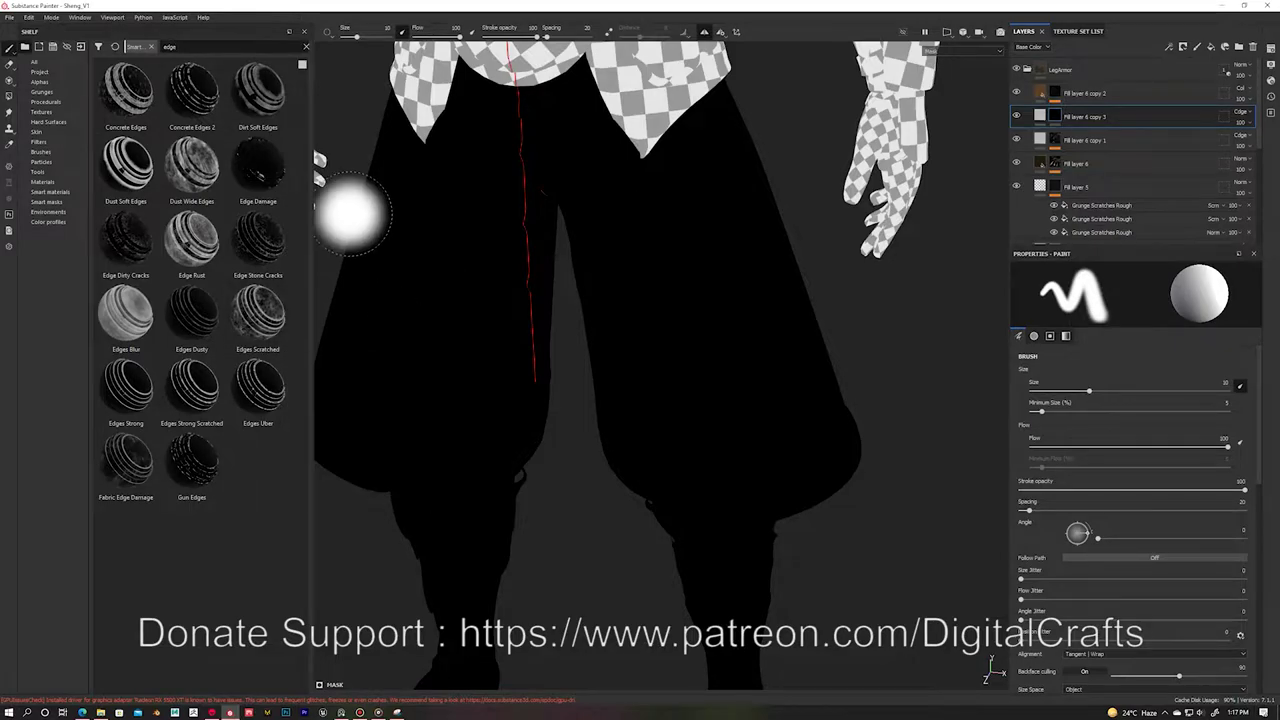
Step: Lower Fill layer 6 copy 3's curvature balance to 0.37 and make the layer metallic
{"action": "left_click", "coordinate": [1084, 134]}
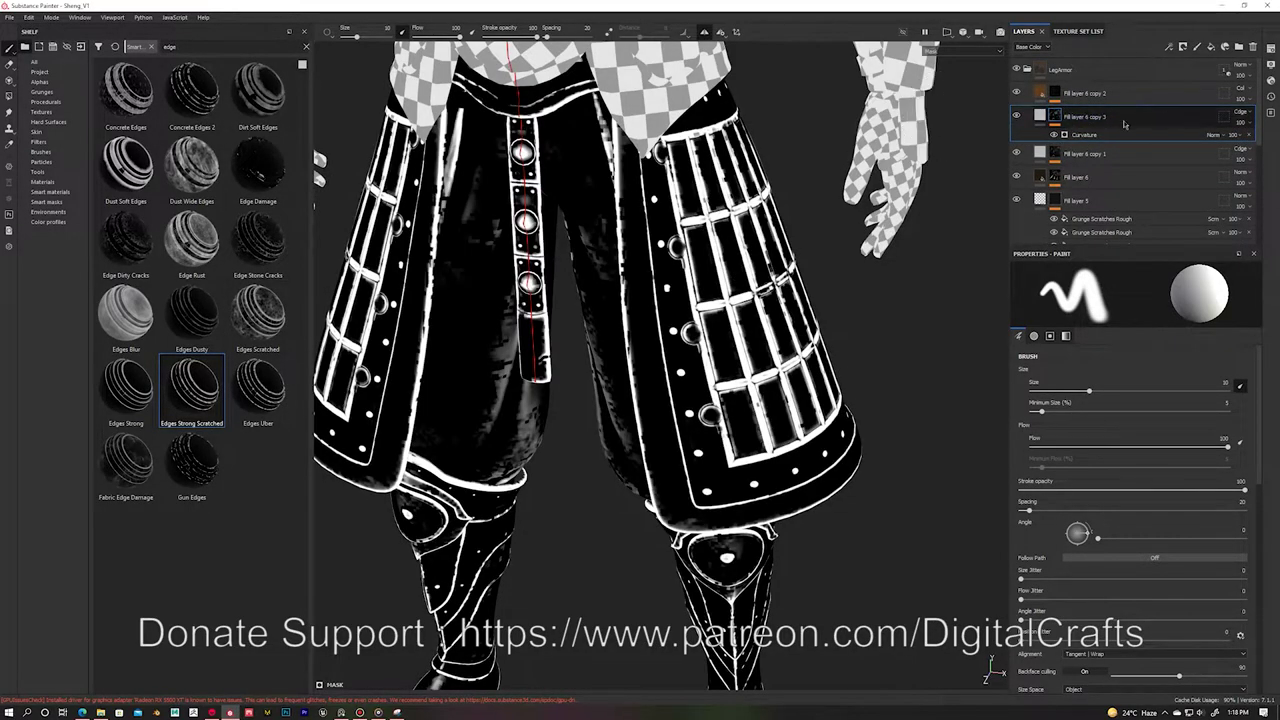
{"action": "left_click_drag", "start_coordinate": [1136, 374], "coordinate": [1107, 376]}
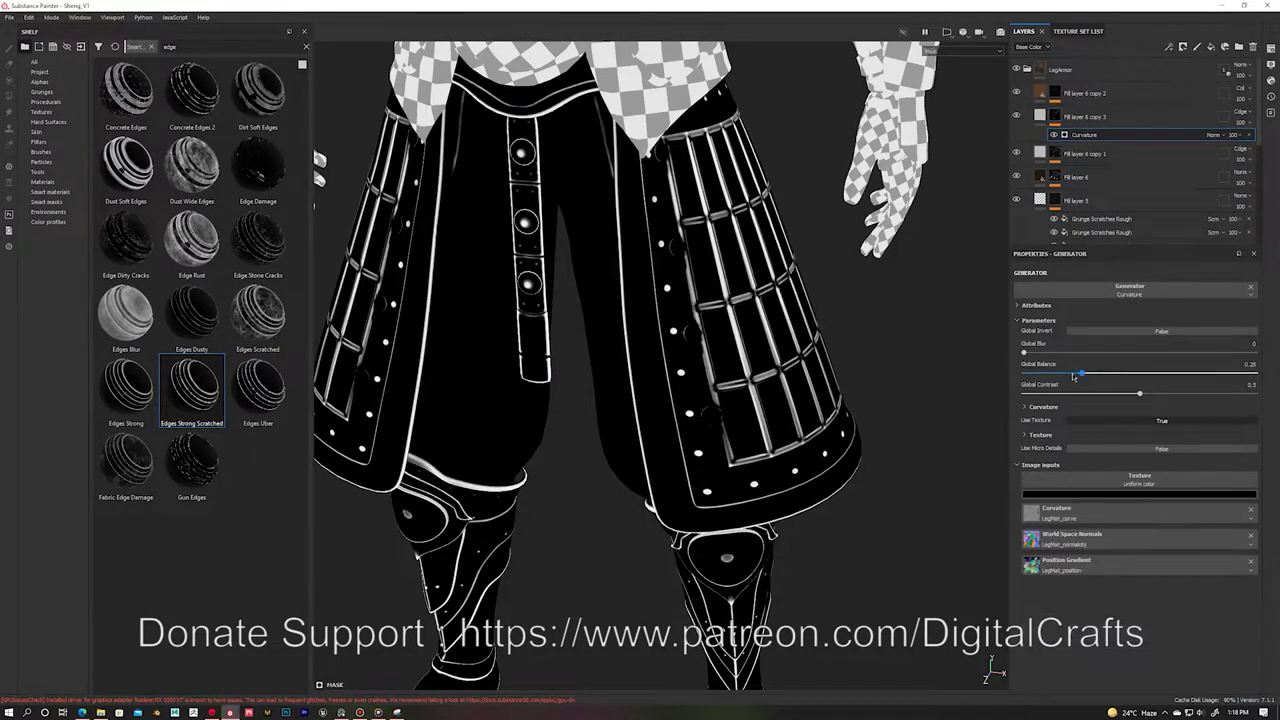
{"action": "left_click", "coordinate": [1040, 116]}
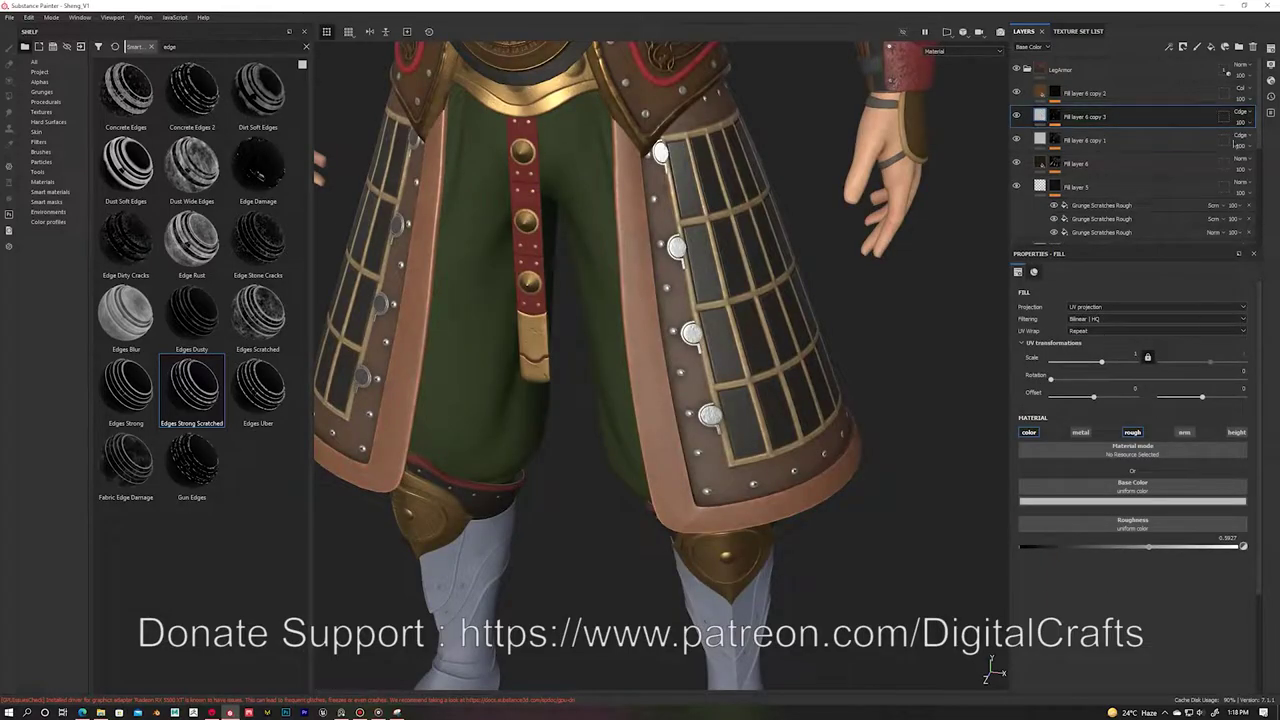
{"action": "left_click", "coordinate": [1080, 432]}
{"action": "left_click_drag", "start_coordinate": [610, 375], "coordinate": [640, 300], "text": "alt"}
{"action": "right_click_drag", "start_coordinate": [640, 300], "coordinate": [600, 340], "text": "alt"}
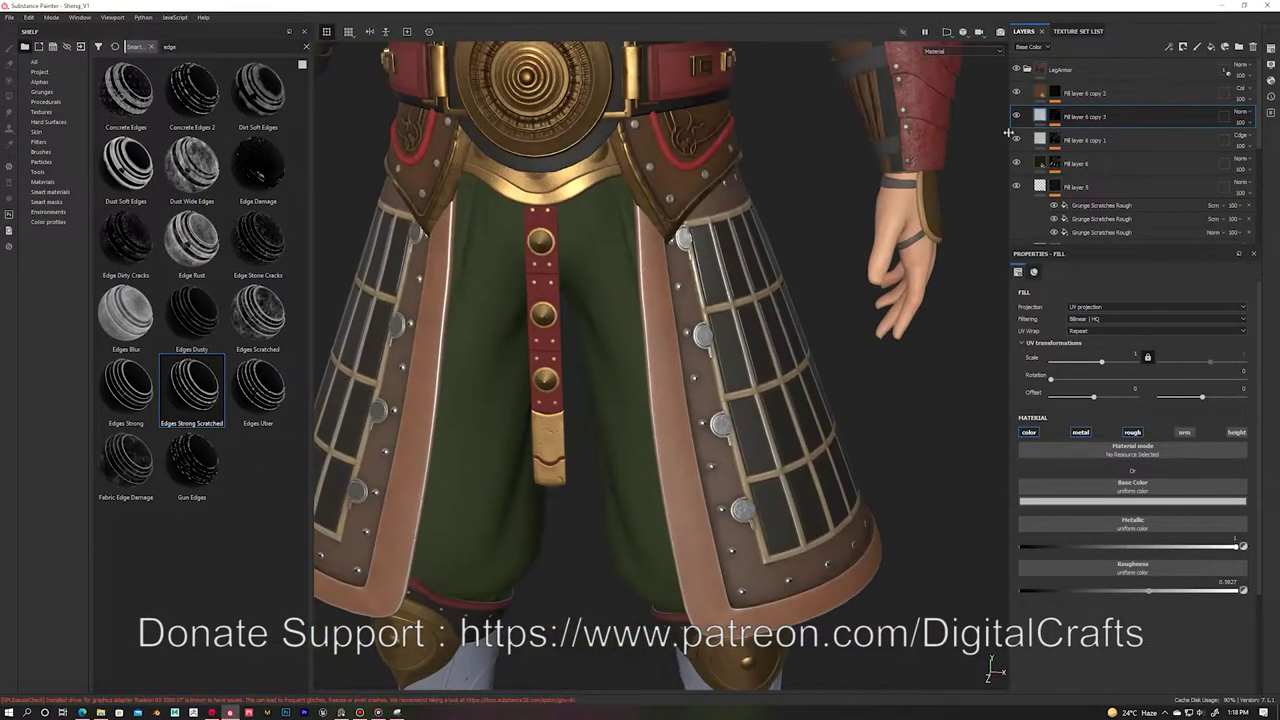
Step: Add a tri-planar BnW Spots 2 fill multiplied over the mask, then create a new folder
{"action": "right_click", "coordinate": [1056, 116]}
{"action": "left_click", "coordinate": [1100, 150]}
{"action": "left_click", "coordinate": [45, 101]}
{"action": "left_click_drag", "start_coordinate": [1077, 427], "coordinate": [1130, 433]}
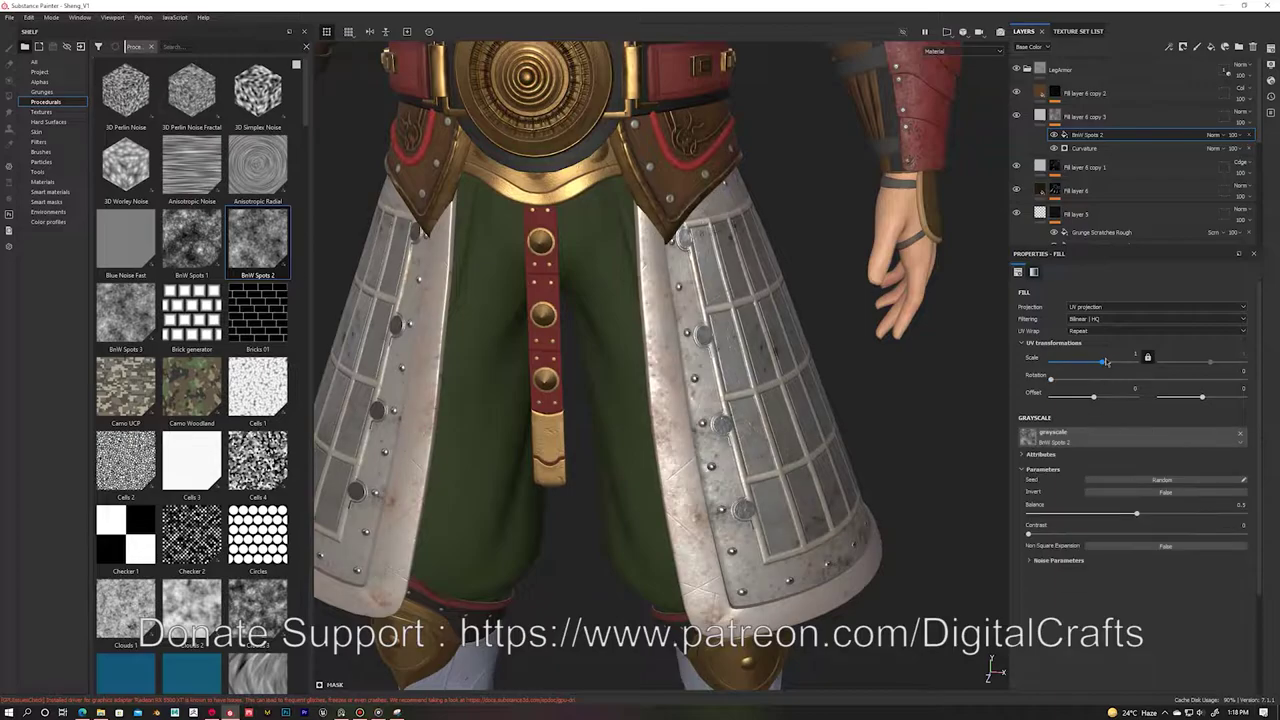
{"action": "left_click", "coordinate": [1155, 306]}
{"action": "left_click", "coordinate": [1100, 330]}
{"action": "scroll", "coordinate": [830, 229], "scroll_direction": "down", "scroll_amount": 5}
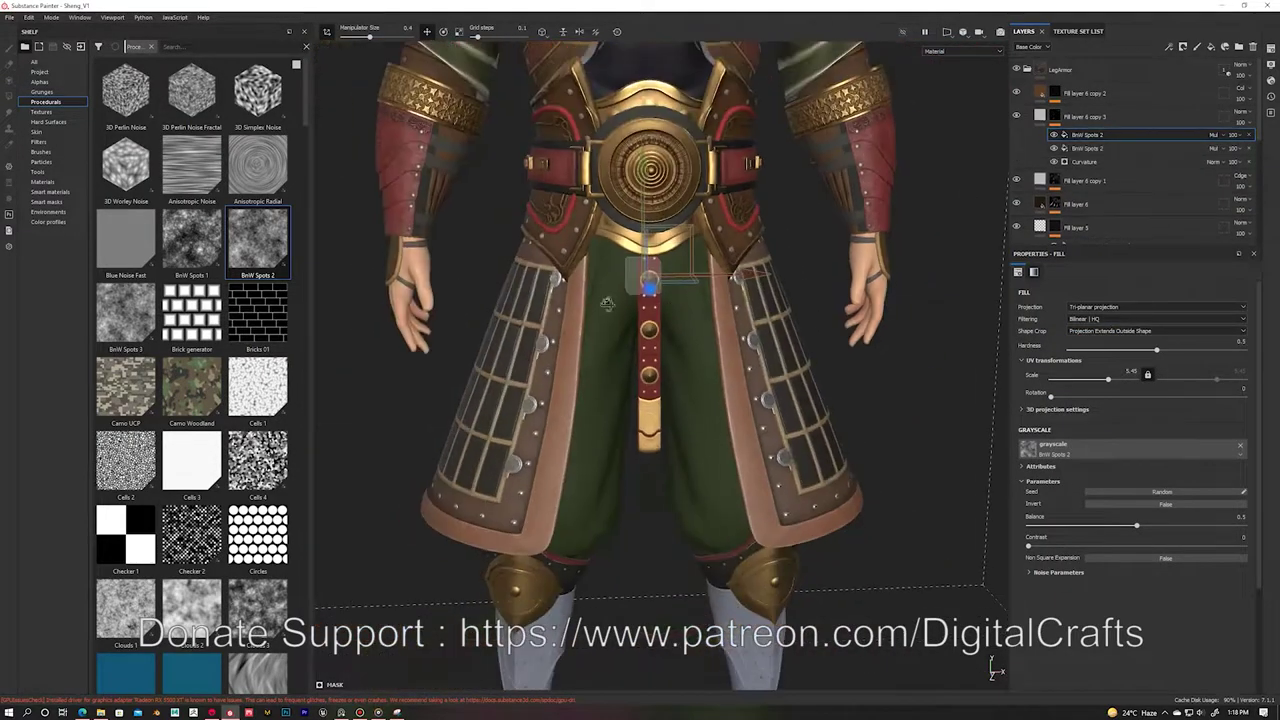
{"action": "left_click", "coordinate": [1027, 69]}
{"action": "left_click", "coordinate": [1240, 47]}
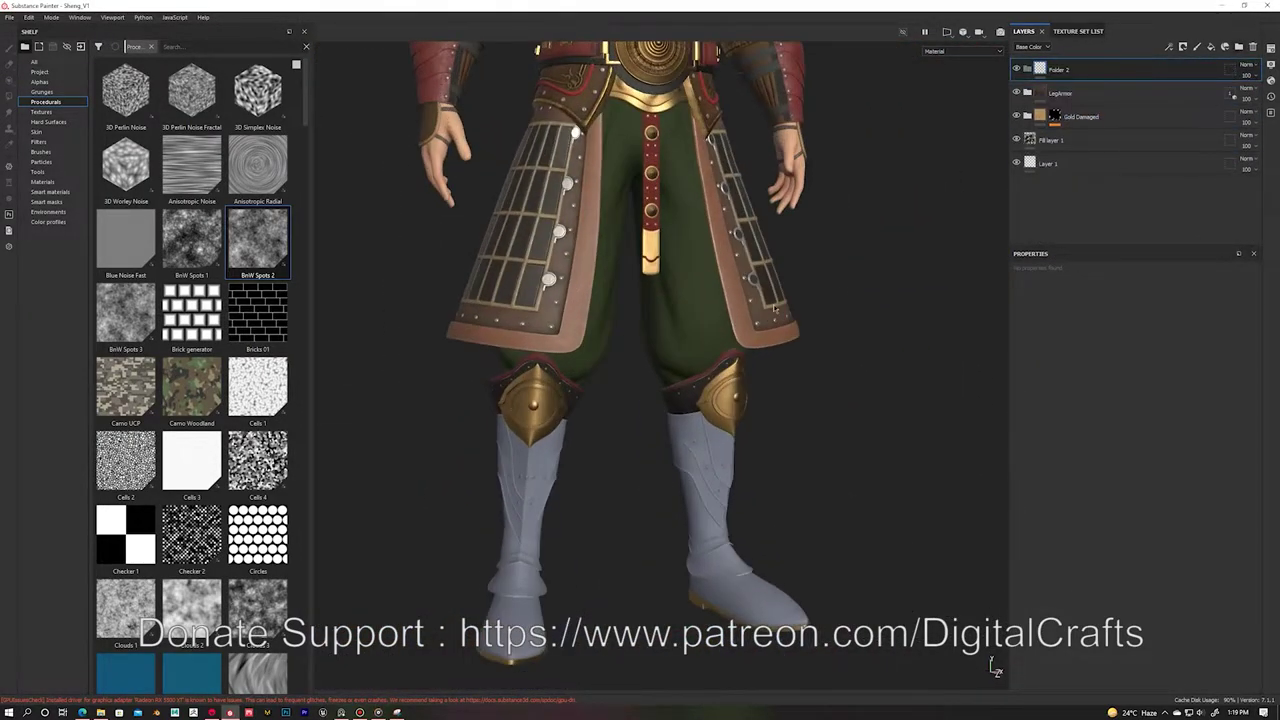
Step: Put Fill layer 7 in the Shoes folder as shiny grey metal with low roughness
{"action": "left_click_drag", "start_coordinate": [1235, 117], "coordinate": [1062, 70]}
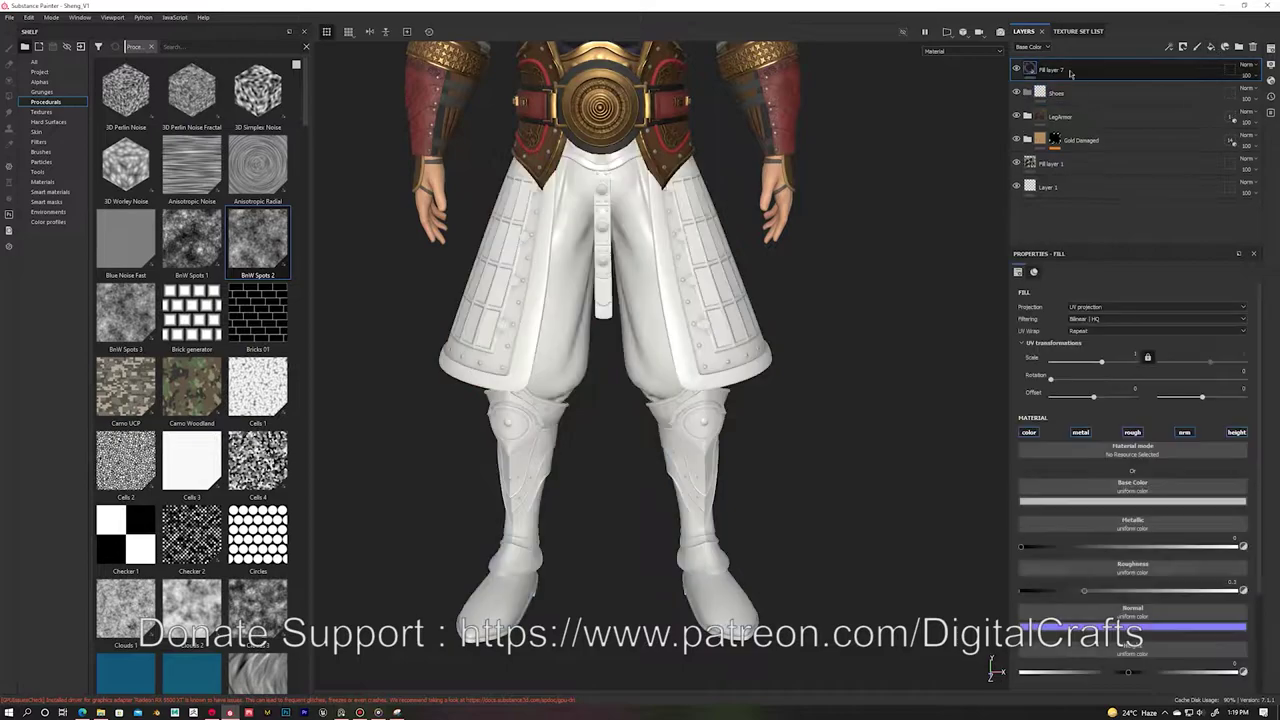
{"action": "left_click_drag", "start_coordinate": [1070, 73], "coordinate": [1056, 93]}
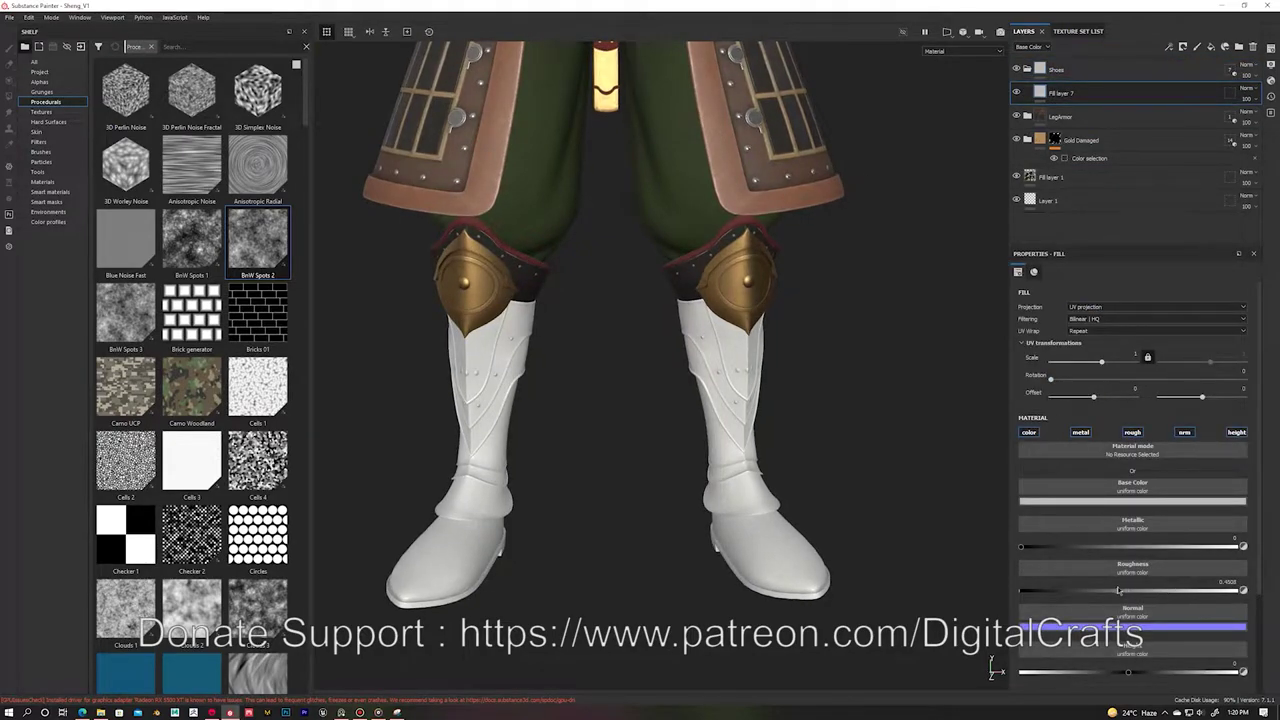
{"action": "left_click_drag", "start_coordinate": [1118, 590], "coordinate": [1068, 590]}
{"action": "left_click", "coordinate": [1132, 500]}
{"action": "left_click_drag", "start_coordinate": [1157, 590], "coordinate": [1160, 565]}
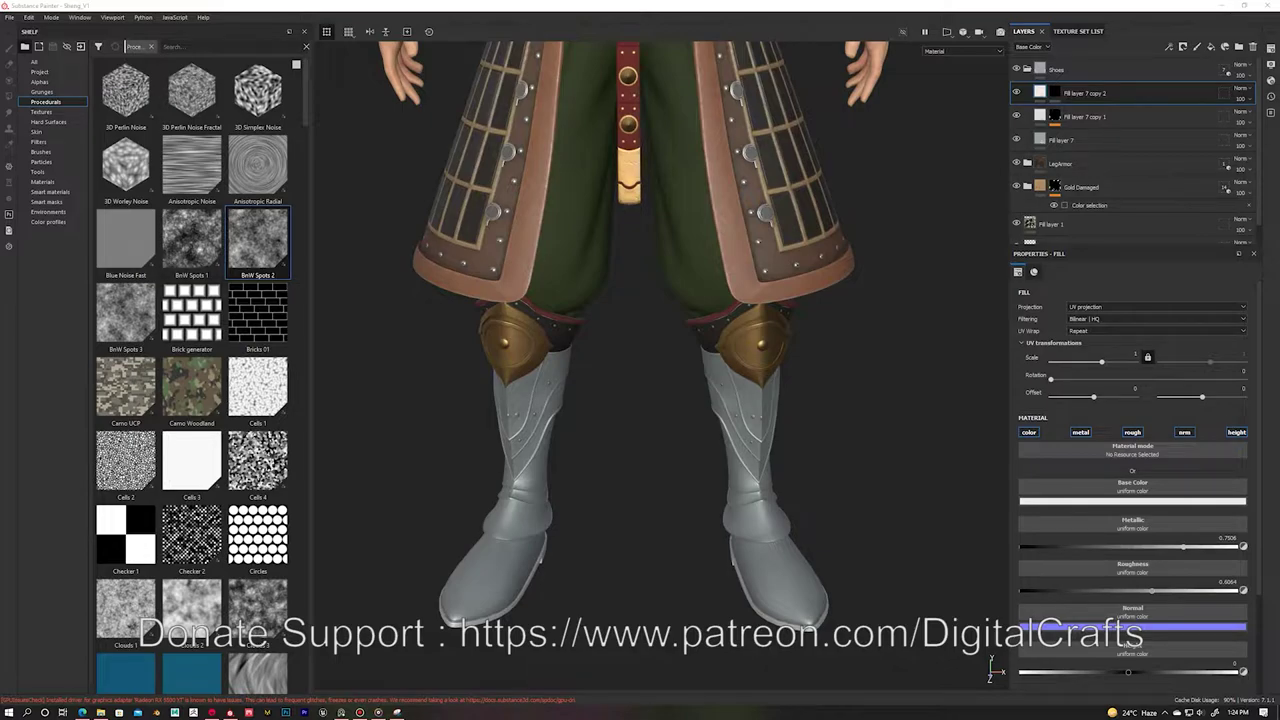
Step: Mask Fill layer 7 copy 2 with a Curvature generator, Sharp raised to 1
{"action": "right_click", "coordinate": [1085, 93]}
{"action": "left_click", "coordinate": [1080, 531]}
{"action": "left_click", "coordinate": [1063, 400]}
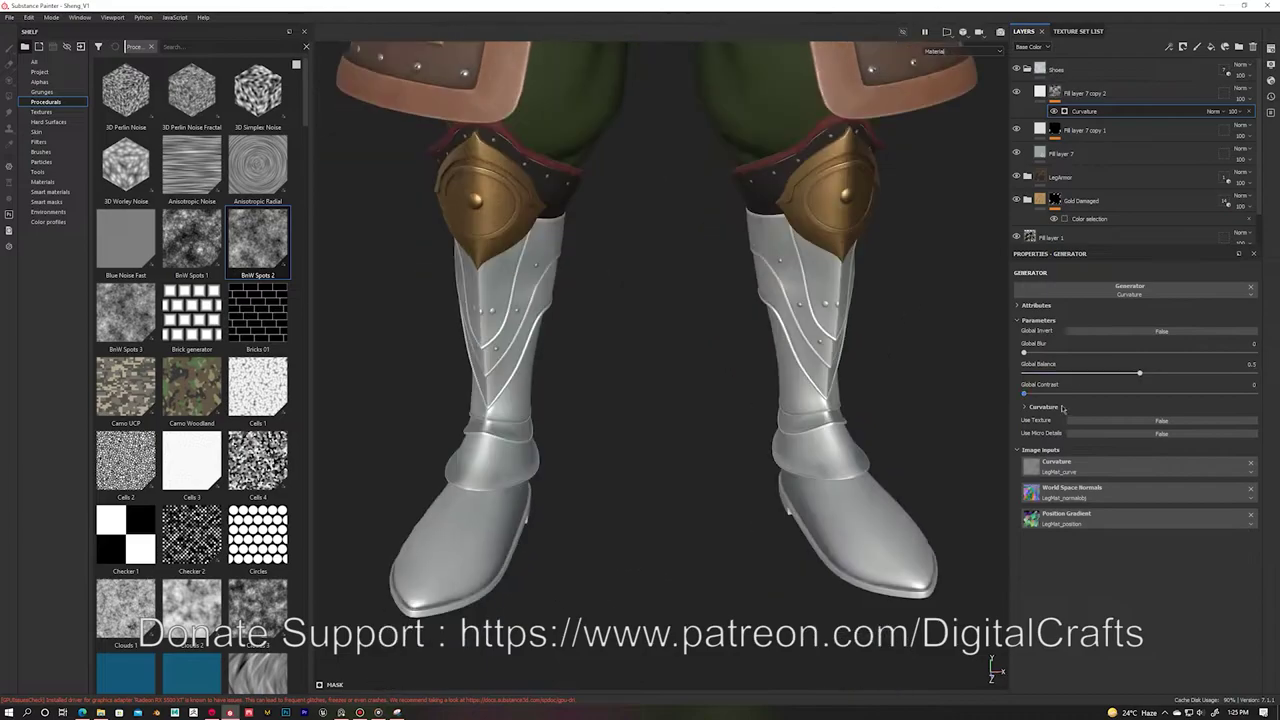
{"action": "key", "text": "m"}
{"action": "left_click", "coordinate": [1043, 407]}
{"action": "left_click_drag", "start_coordinate": [1080, 397], "coordinate": [1152, 402]}
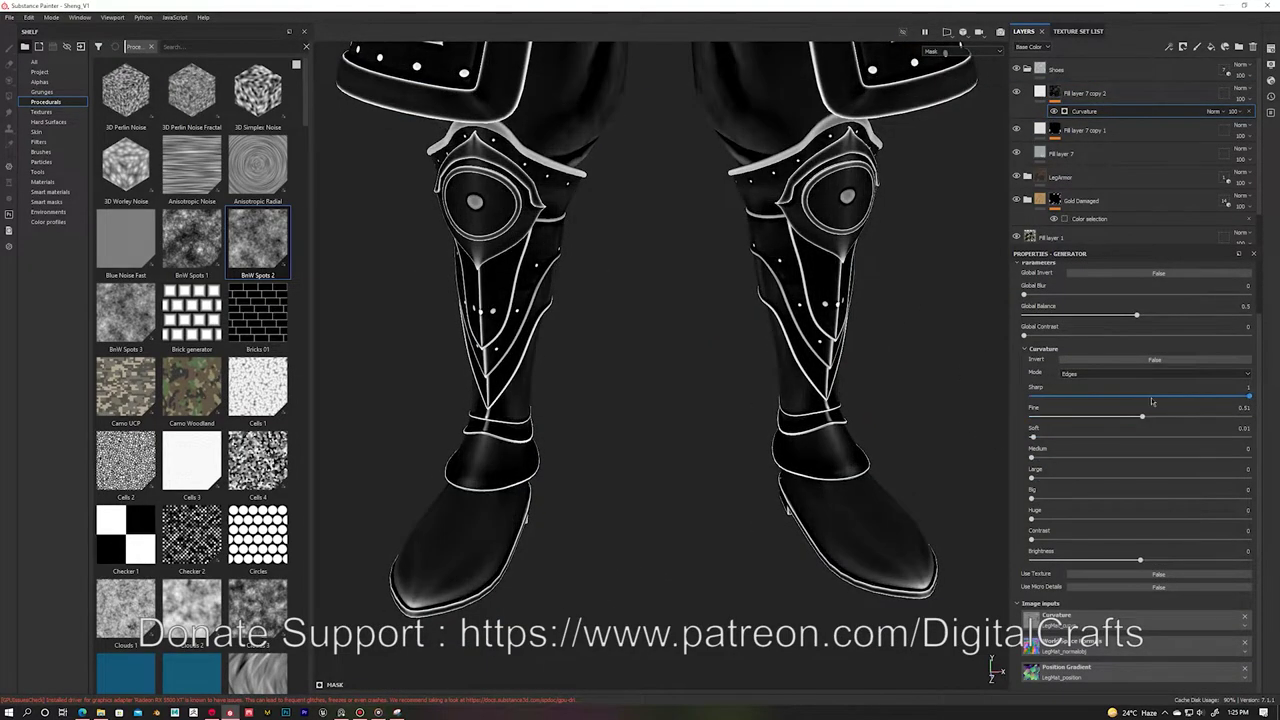
{"action": "left_click", "coordinate": [1040, 92]}
{"action": "scroll", "coordinate": [800, 296], "scroll_direction": "up", "scroll_amount": 2}
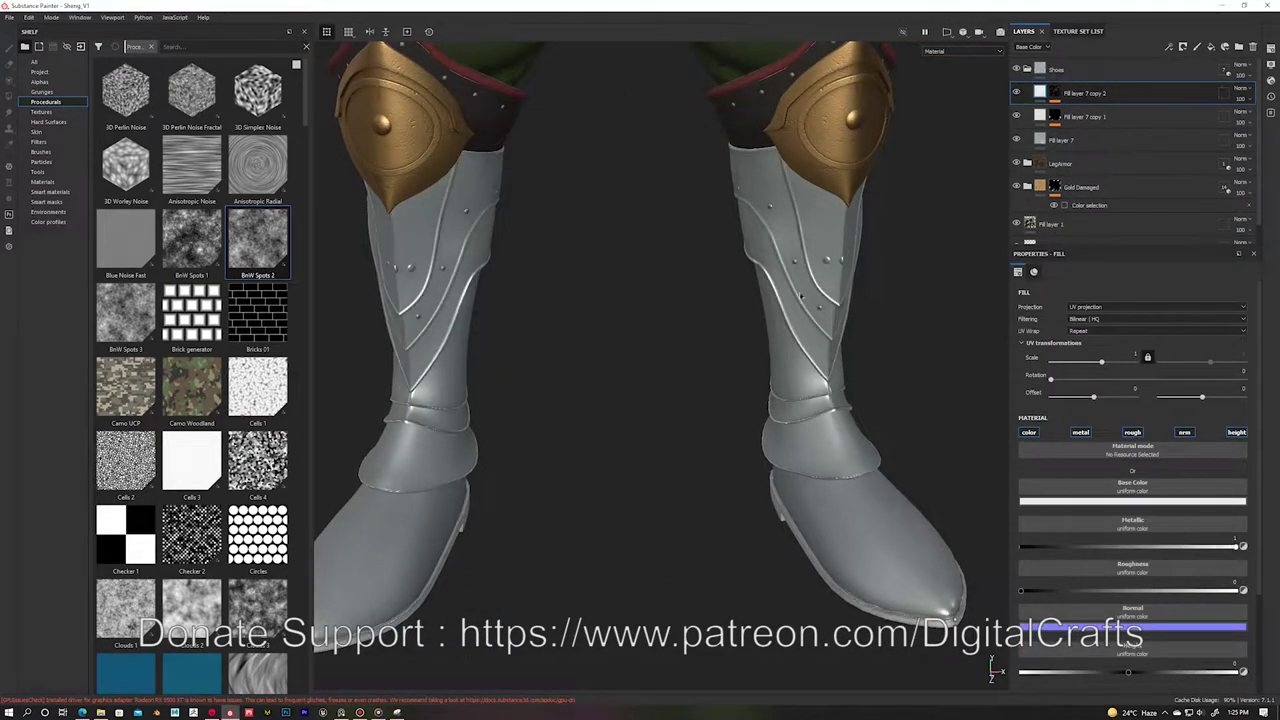
{"action": "scroll", "coordinate": [800, 296], "scroll_direction": "down", "scroll_amount": 2}
{"action": "left_click", "coordinate": [1055, 92], "text": "alt"}
{"action": "left_click", "coordinate": [1085, 111]}
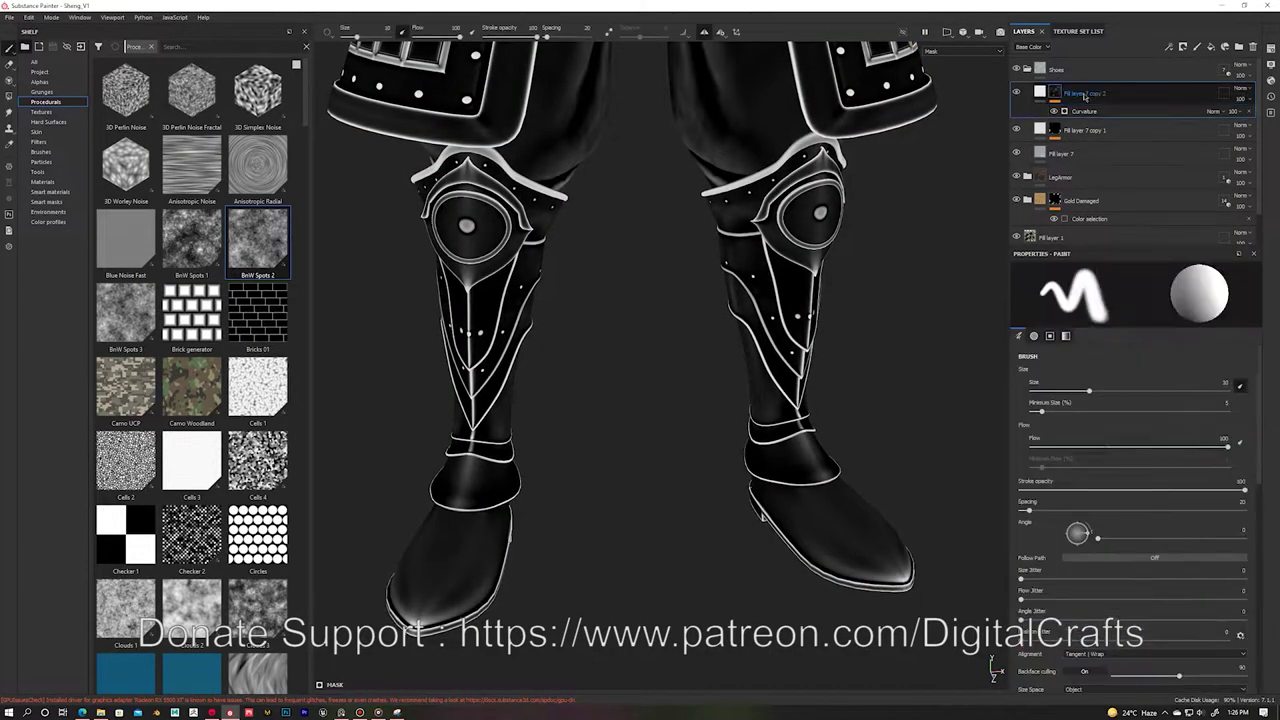
Step: Add a BnW Spots 2 fill to the boot curvature mask and enlarge its scale
{"action": "left_click", "coordinate": [1097, 96]}
{"action": "right_click", "coordinate": [1100, 93]}
{"action": "left_click", "coordinate": [1103, 398]}
{"action": "left_click_drag", "start_coordinate": [1080, 362], "coordinate": [1110, 366]}
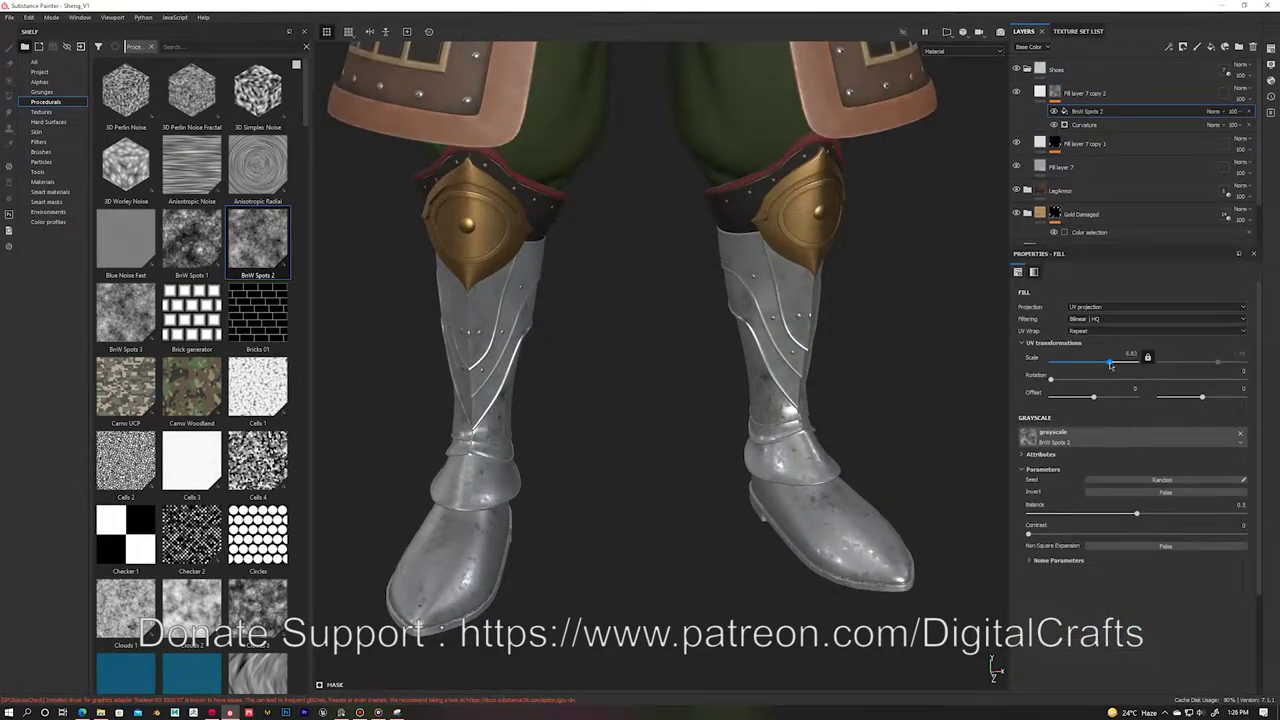
{"action": "scroll", "coordinate": [991, 663], "scroll_direction": "up", "scroll_amount": 2}
Step: Review Fill layer 7's base metal and Fill layer 5's scratch mask on the boot
{"action": "left_click", "coordinate": [1060, 167]}
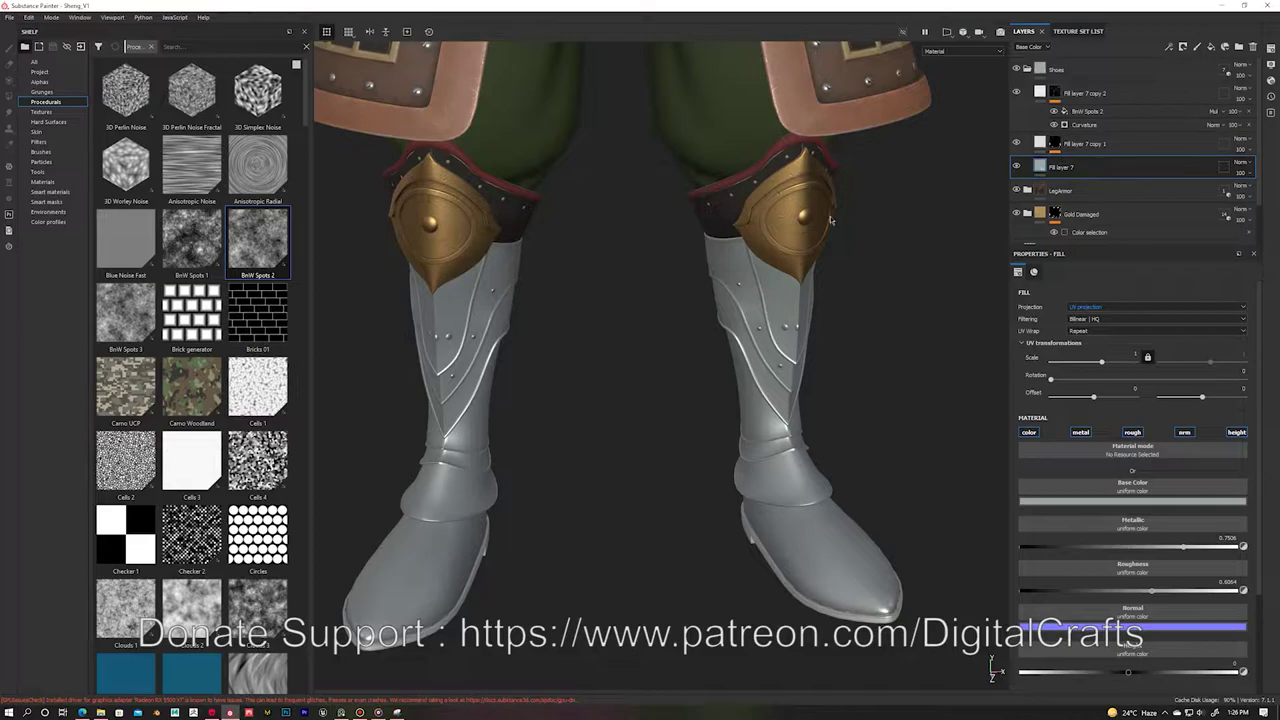
{"action": "left_click", "coordinate": [1055, 143], "text": "alt"}
{"action": "scroll", "coordinate": [1100, 170], "scroll_direction": "down", "scroll_amount": 2}
{"action": "left_click", "coordinate": [1055, 178], "text": "alt"}
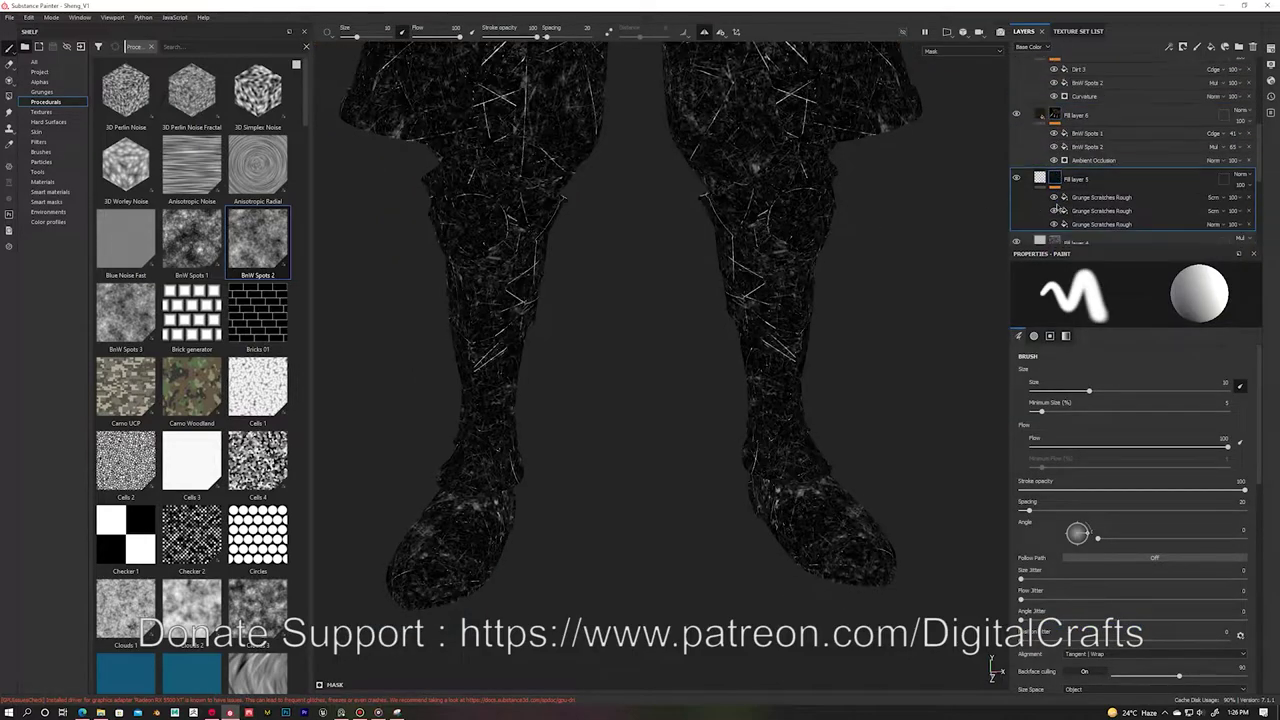
{"action": "scroll", "coordinate": [1100, 150], "scroll_direction": "up", "scroll_amount": 2}
{"action": "left_click", "coordinate": [1078, 95]}
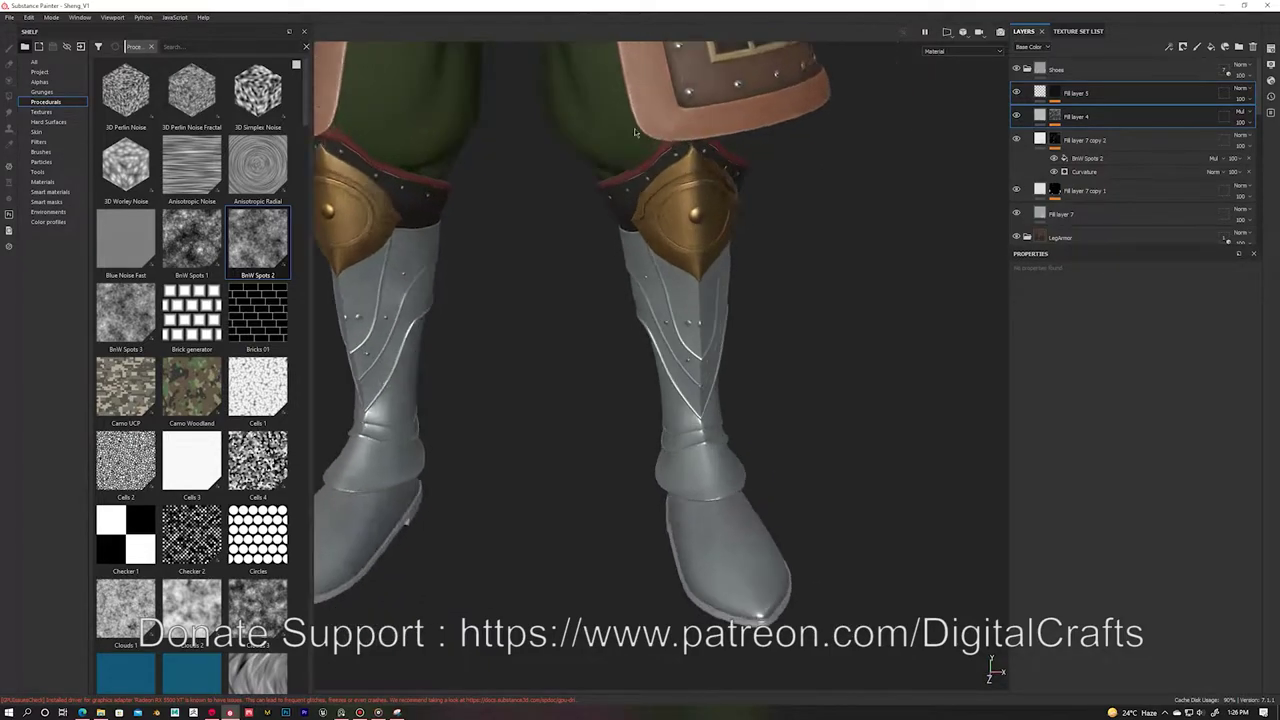
{"action": "scroll", "coordinate": [797, 155], "scroll_direction": "up", "scroll_amount": 5}
{"action": "left_click_drag", "start_coordinate": [760, 170], "coordinate": [900, 140], "text": "alt"}
Step: Lower Fill layer 4's roughness to 0.1053 and check both boots
{"action": "left_click", "coordinate": [1076, 116]}
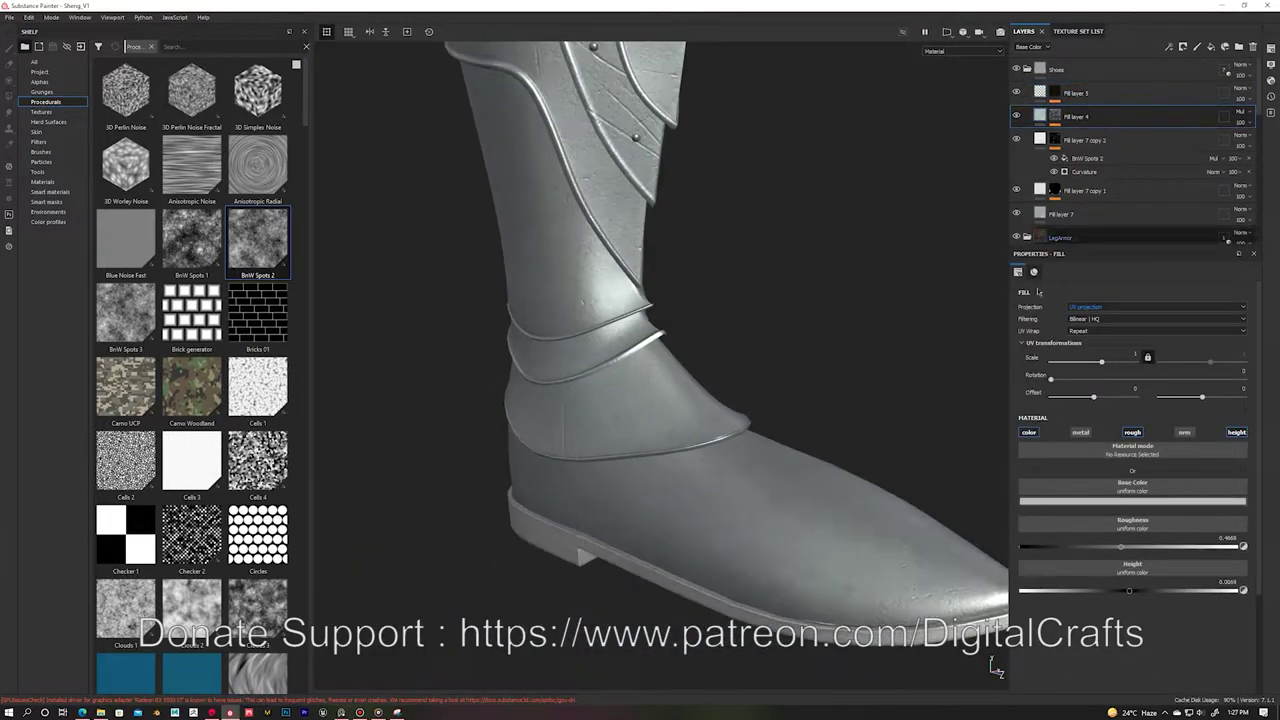
{"action": "left_click_drag", "start_coordinate": [1083, 547], "coordinate": [1041, 547]}
{"action": "left_click_drag", "start_coordinate": [757, 334], "coordinate": [831, 208], "text": "alt"}
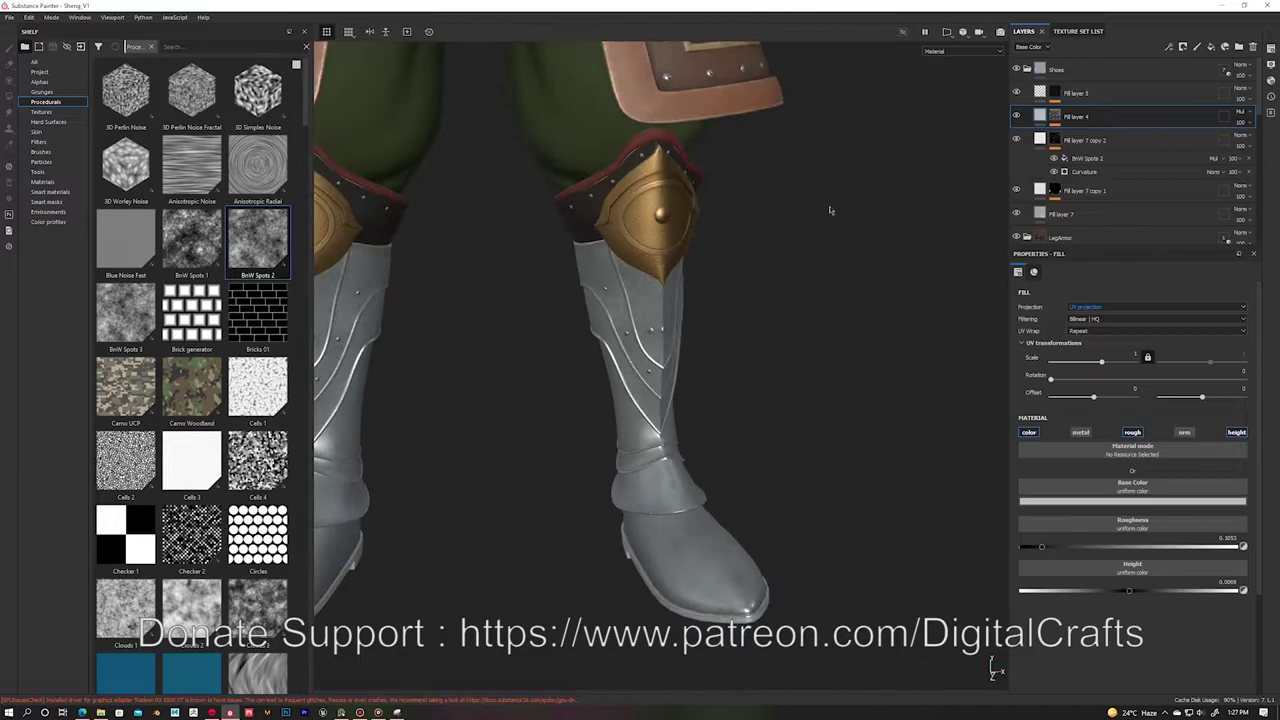
{"action": "scroll", "coordinate": [814, 316], "scroll_direction": "up", "scroll_amount": 2}
{"action": "scroll", "coordinate": [814, 316], "scroll_direction": "down", "scroll_amount": 5}
{"action": "scroll", "coordinate": [763, 169], "scroll_direction": "up", "scroll_amount": 2}
{"action": "left_click", "coordinate": [1078, 31]}
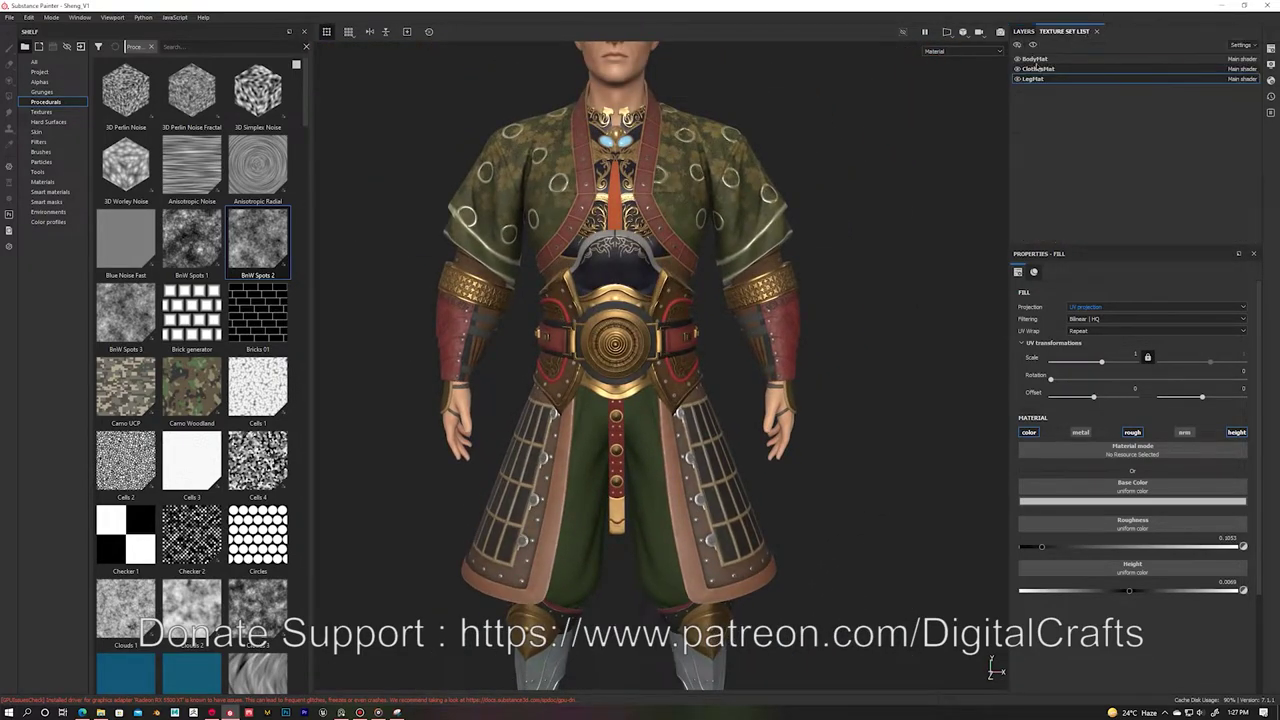
Step: Rename the trousers folder in the other texture set to Pants
{"action": "left_click", "coordinate": [1033, 78]}
{"action": "left_click", "coordinate": [1058, 90]}
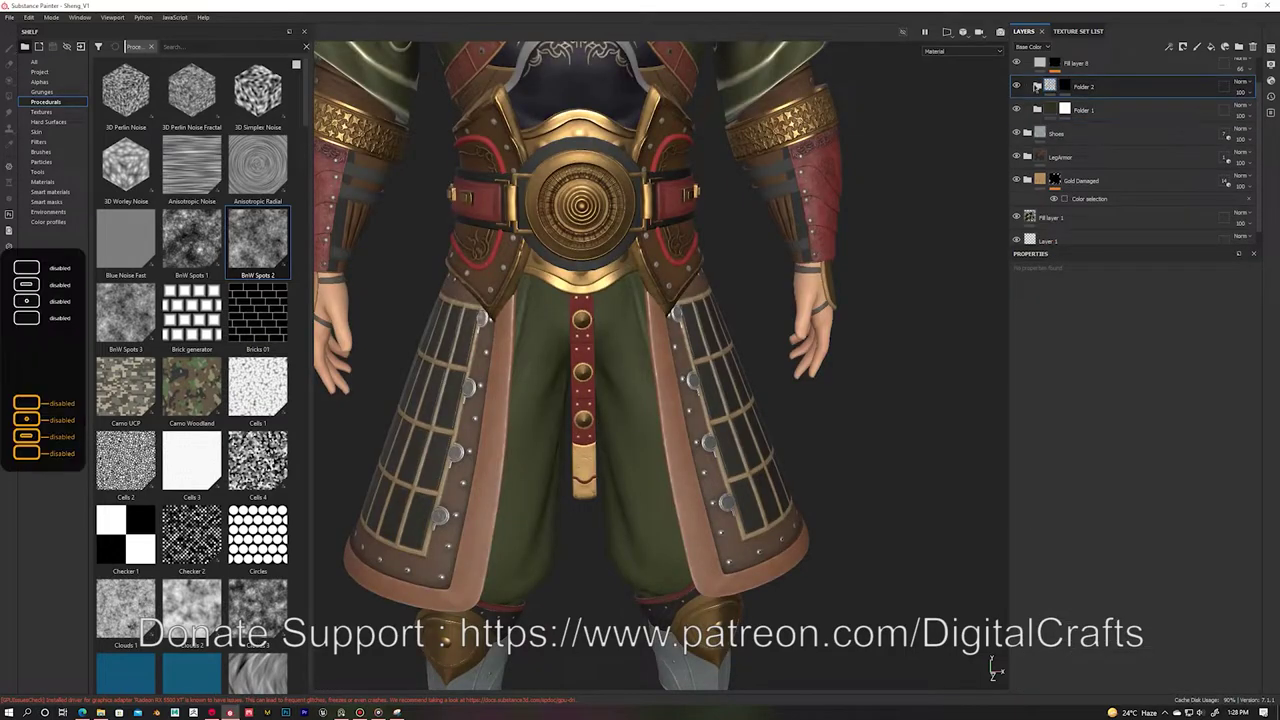
{"action": "left_click", "coordinate": [1036, 87]}
{"action": "double_click", "coordinate": [1084, 214]}
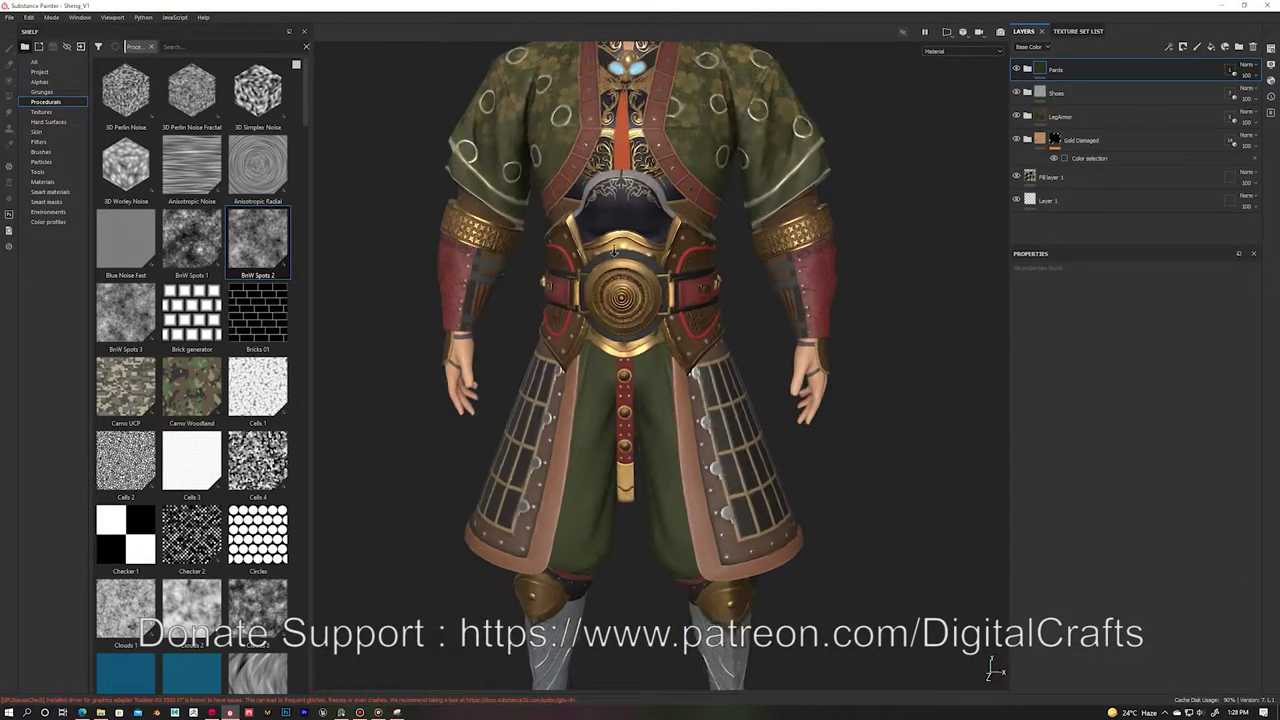
Step: Switch to the BodyMat texture set and open the Rope folder's geometry mask
{"action": "scroll", "coordinate": [614, 252], "scroll_direction": "up", "scroll_amount": 5}
{"action": "left_click", "coordinate": [1075, 31]}
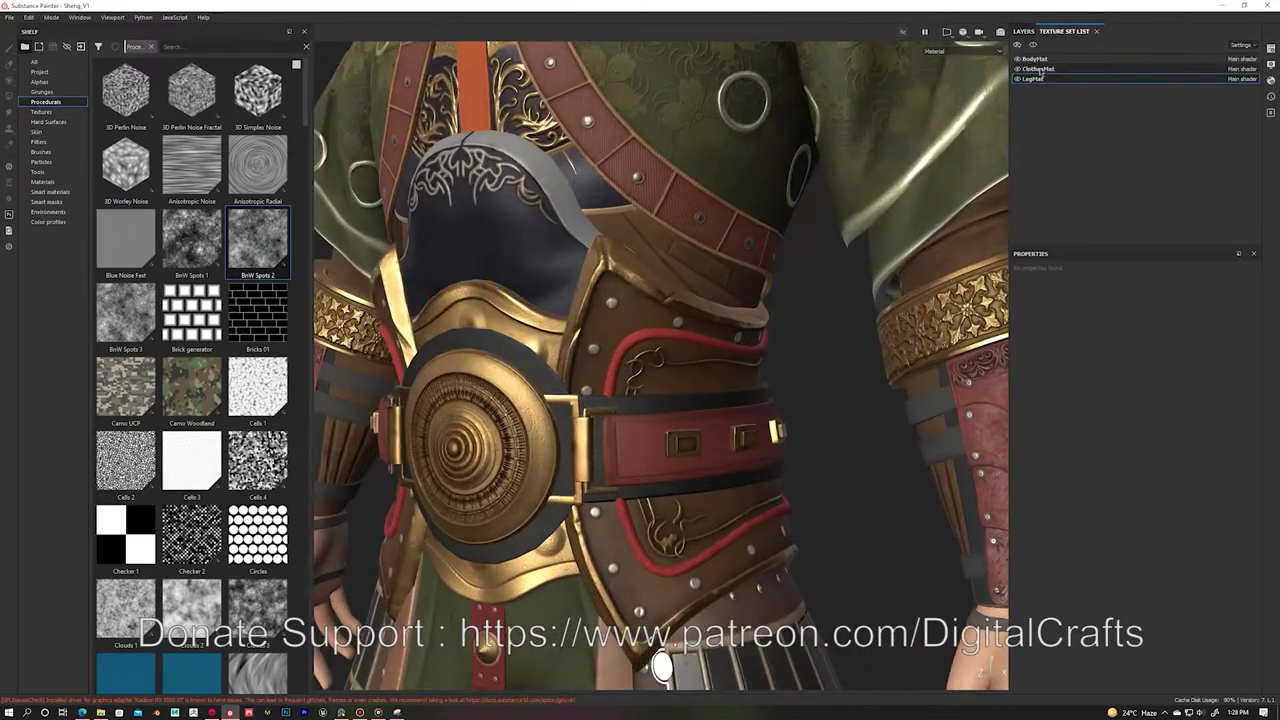
{"action": "left_click", "coordinate": [1067, 58]}
{"action": "left_click", "coordinate": [1223, 69]}
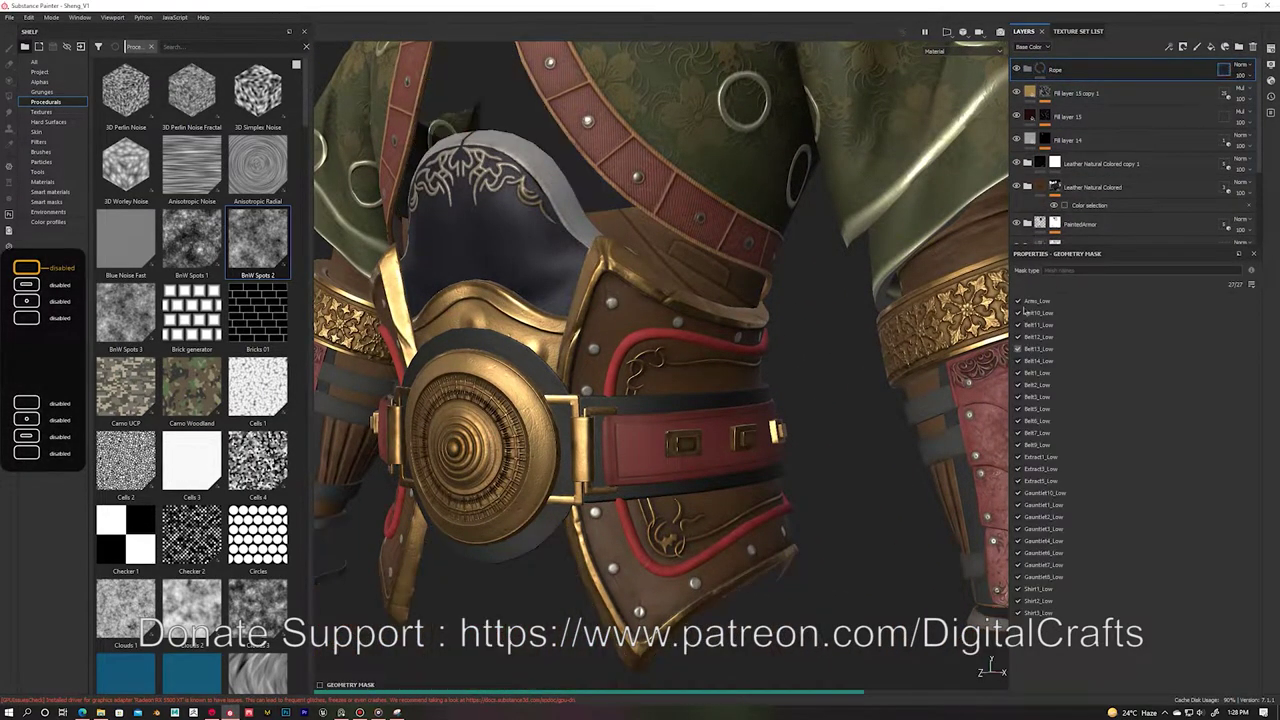
Step: Add a red fill layer above Rope and duplicate it as Fill layer 16 copy 1
{"action": "left_click", "coordinate": [1211, 47]}
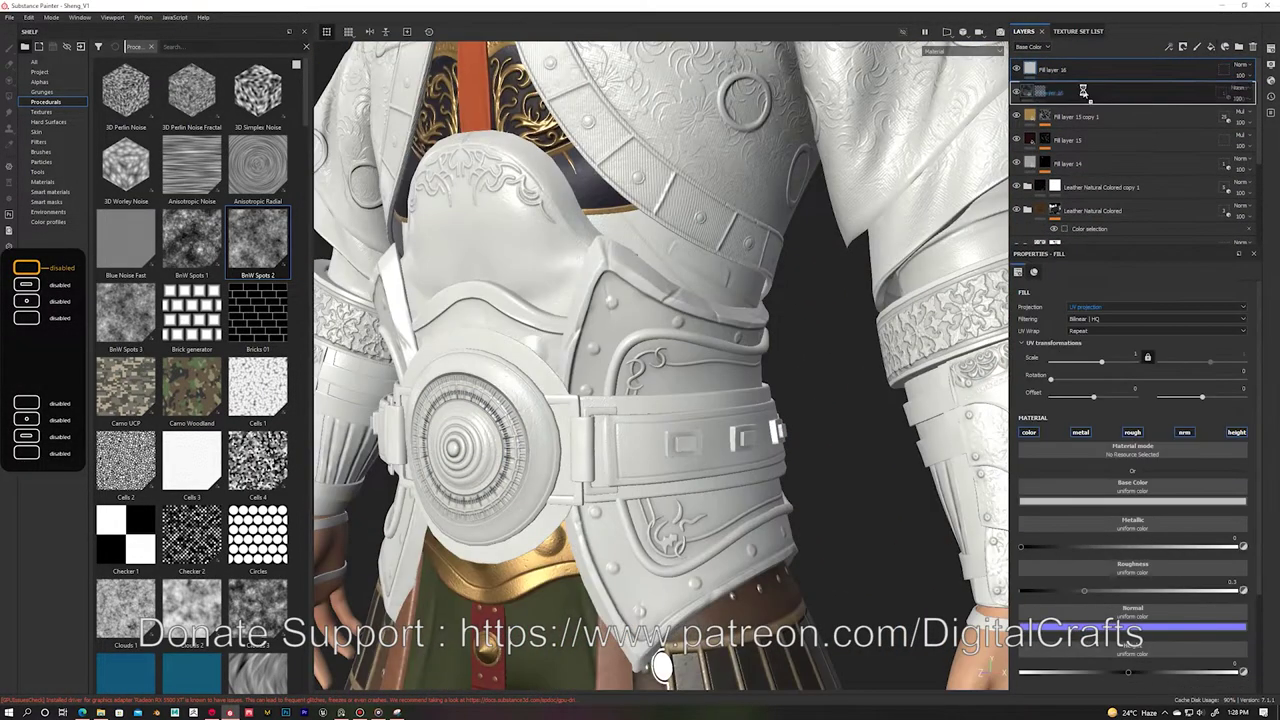
{"action": "left_click", "coordinate": [1071, 503]}
{"action": "left_click", "coordinate": [1121, 576]}
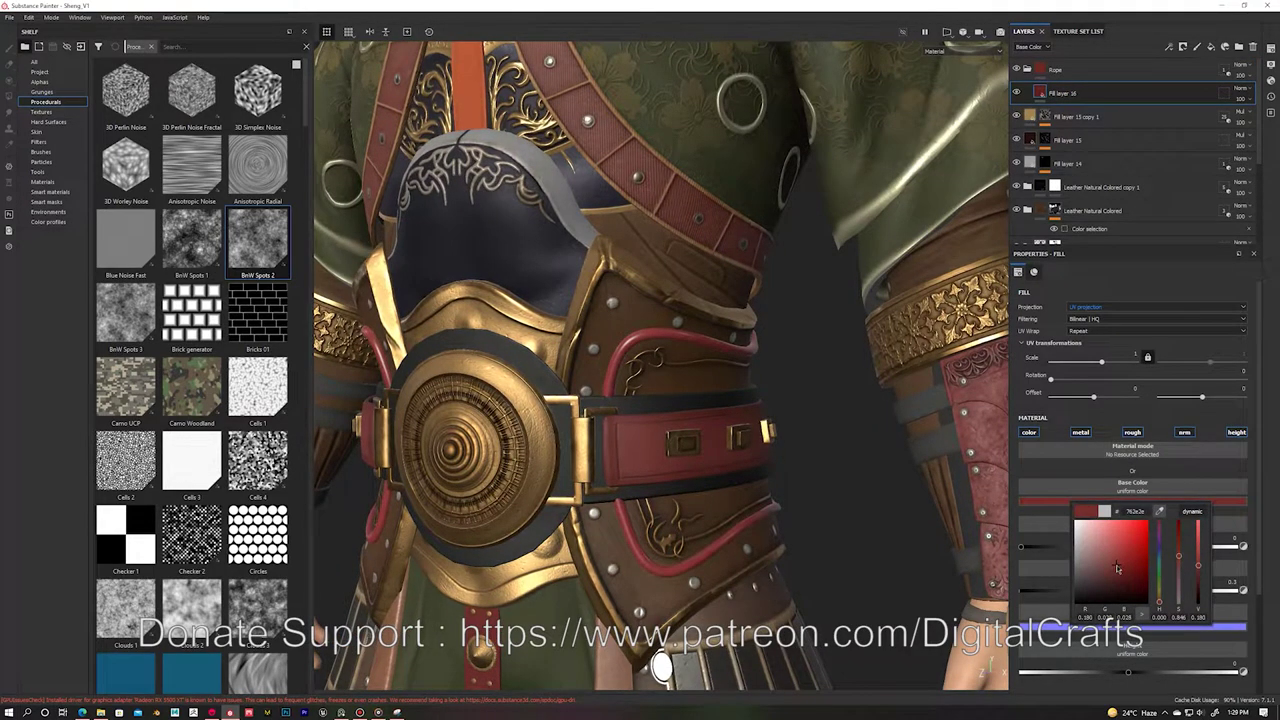
{"action": "left_click", "coordinate": [1118, 569]}
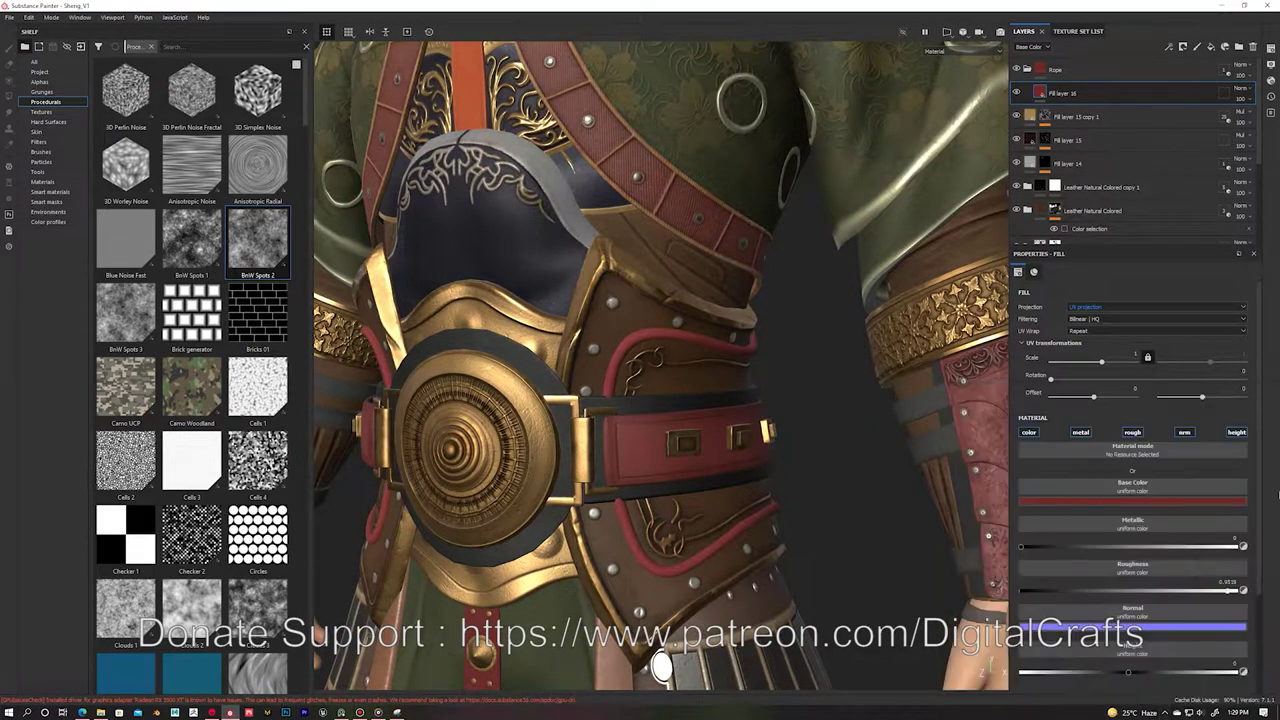
{"action": "key", "text": "ctrl+d"}
Step: Mask Fill layer 16 copy 1 with a Stripes pattern at scale 18.69, softened by Blur
{"action": "right_click", "coordinate": [1100, 94]}
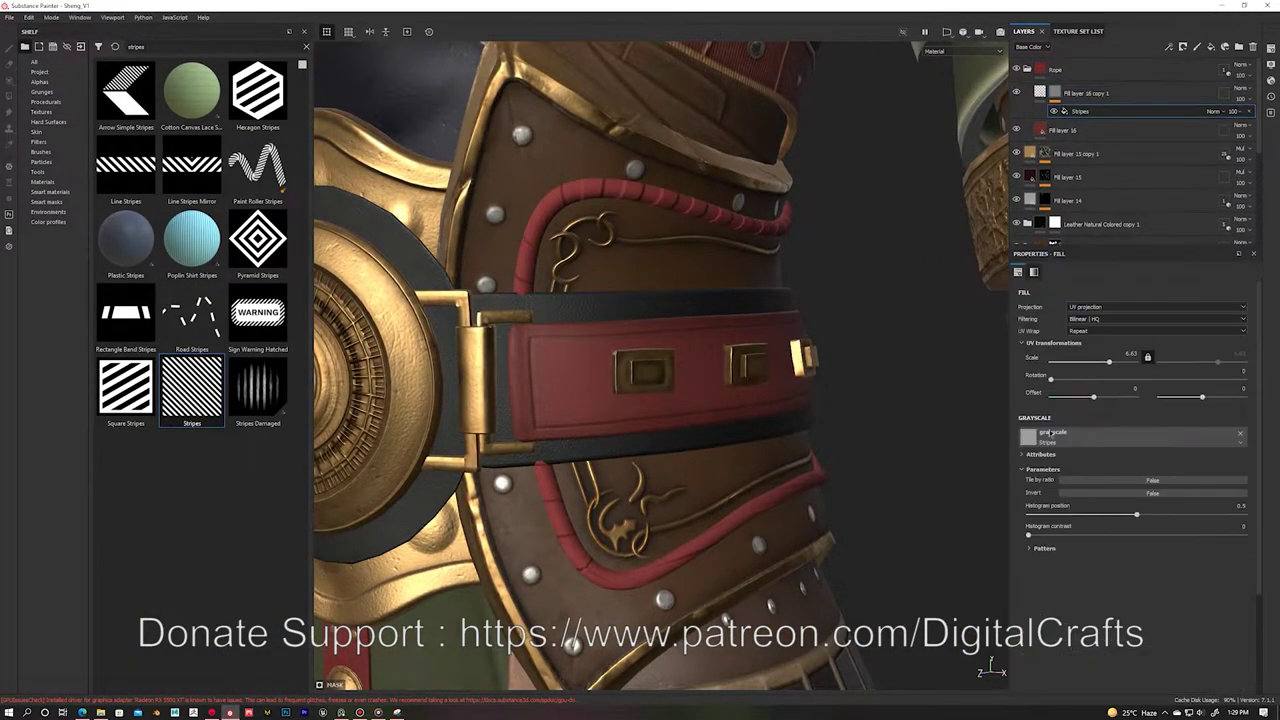
{"action": "left_click", "coordinate": [1100, 307]}
{"action": "left_click", "coordinate": [1100, 320]}
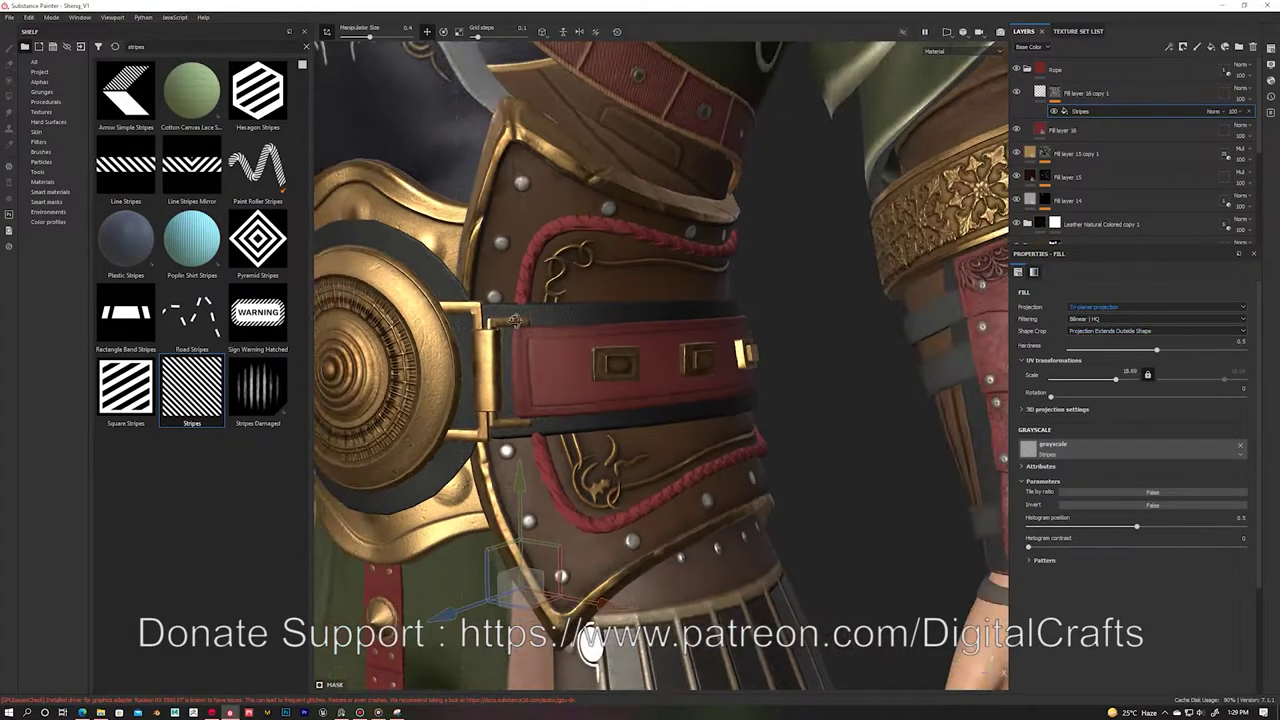
{"action": "left_click_drag", "start_coordinate": [586, 643], "coordinate": [578, 660], "text": "alt"}
{"action": "key", "text": "ctrl+z"}
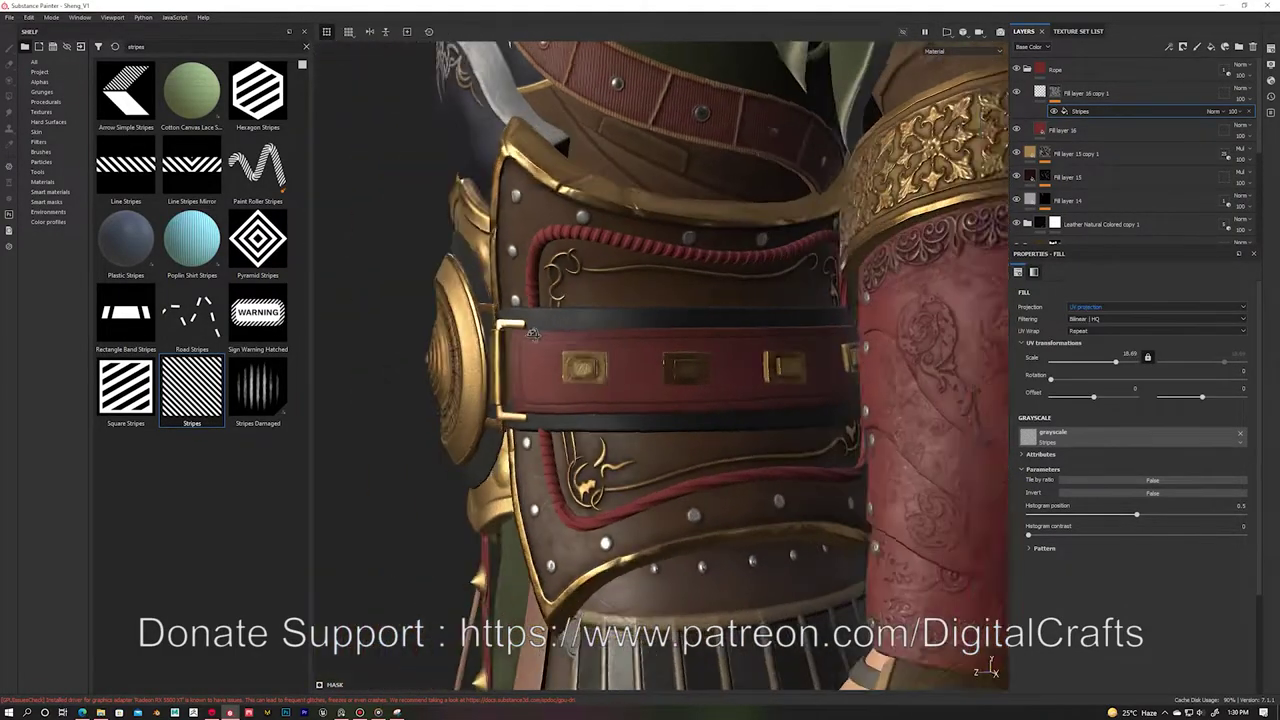
{"action": "left_click", "coordinate": [1085, 93]}
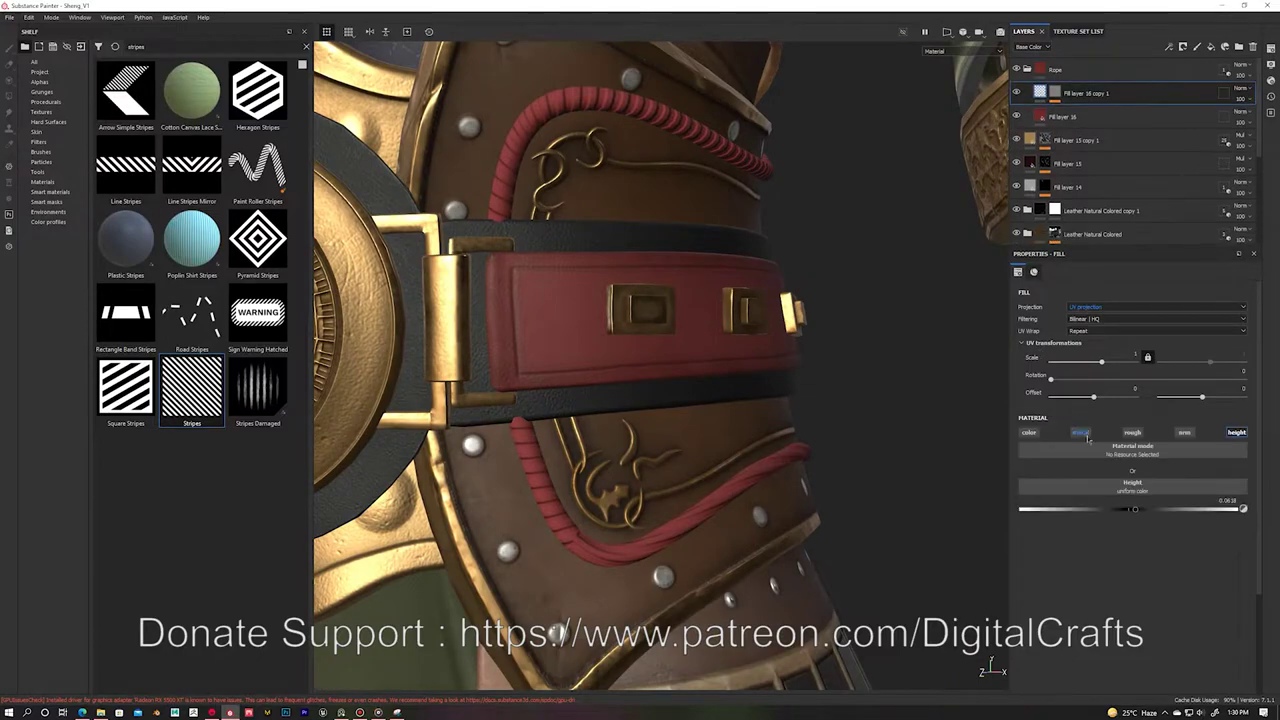
{"action": "key", "text": "ctrl+z"}
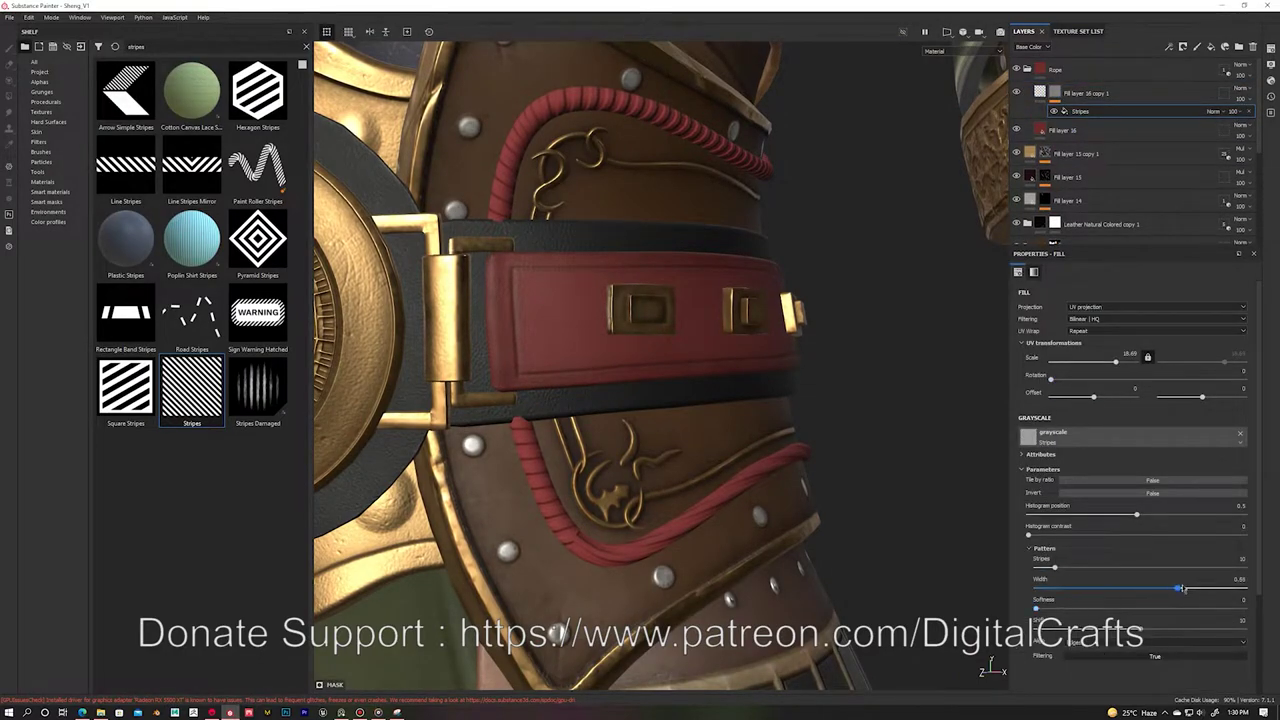
{"action": "key", "text": "ctrl+z"}
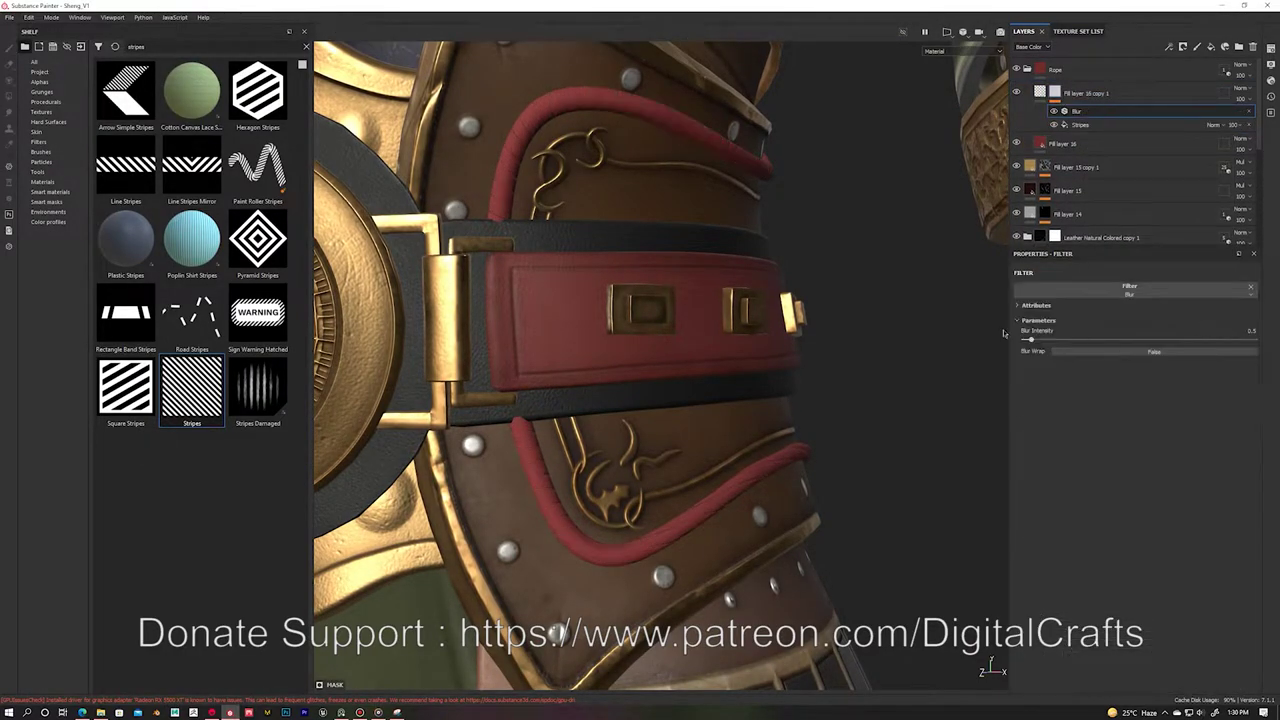
{"action": "left_click", "coordinate": [1077, 111]}
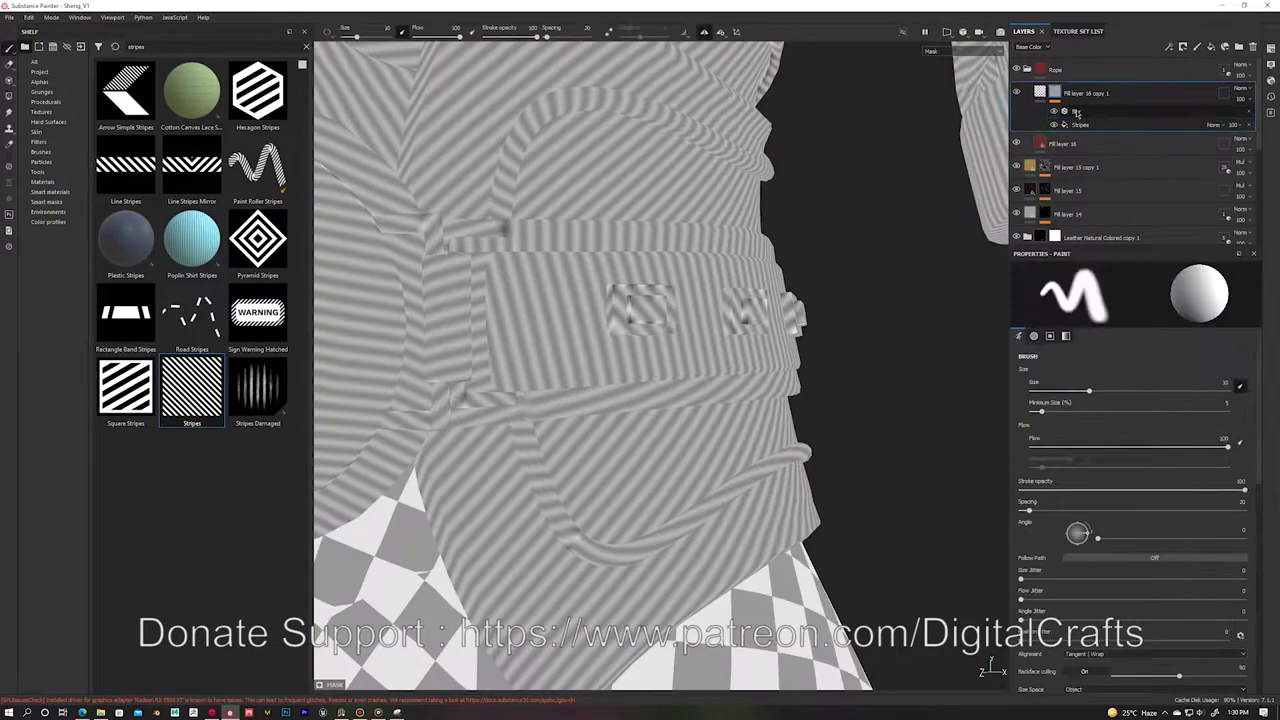
Step: Toggle the Blur off and back on to compare sharp and blurred stripes
{"action": "left_click", "coordinate": [1064, 123]}
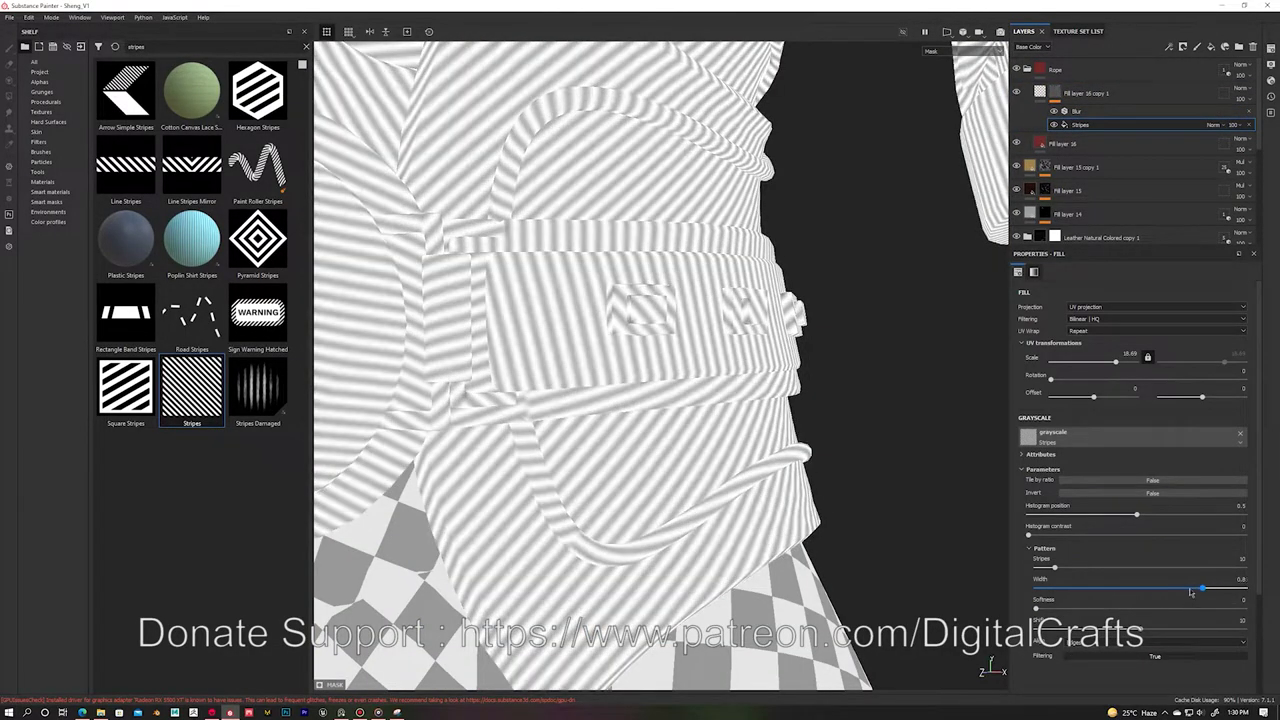
{"action": "left_click", "coordinate": [1054, 111]}
{"action": "left_click", "coordinate": [1054, 111]}
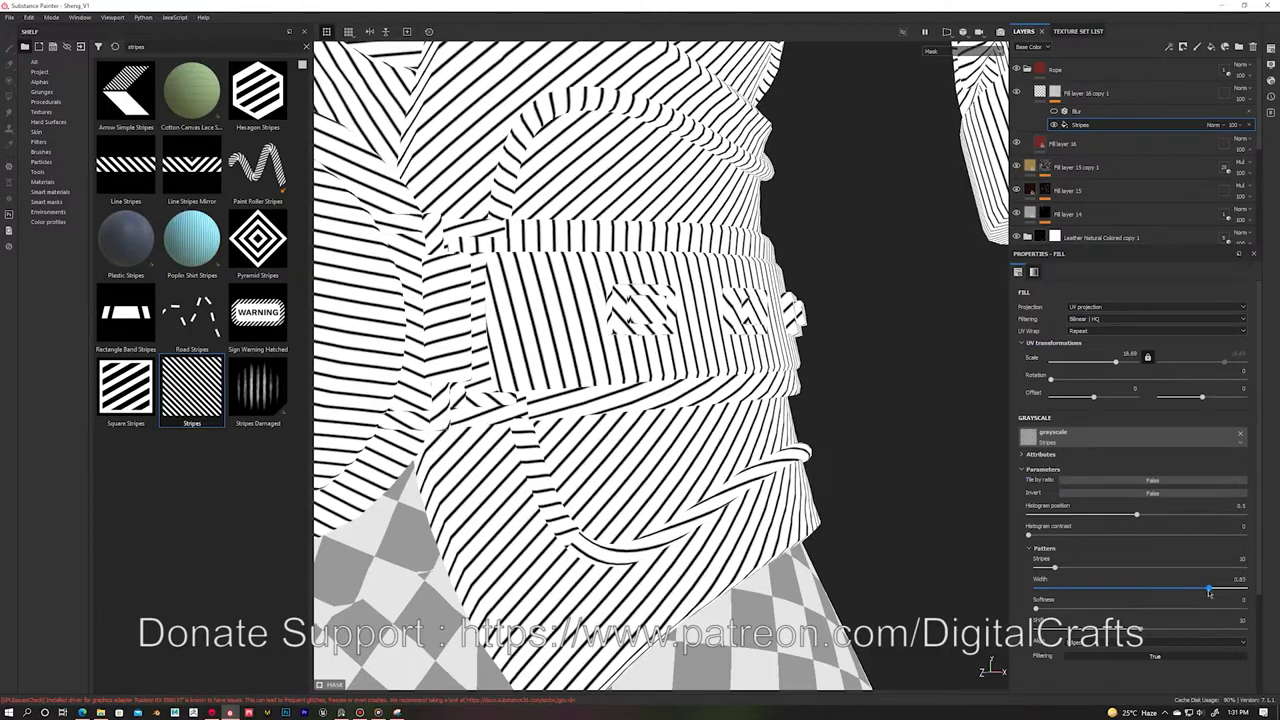
{"action": "left_click", "coordinate": [1077, 111]}
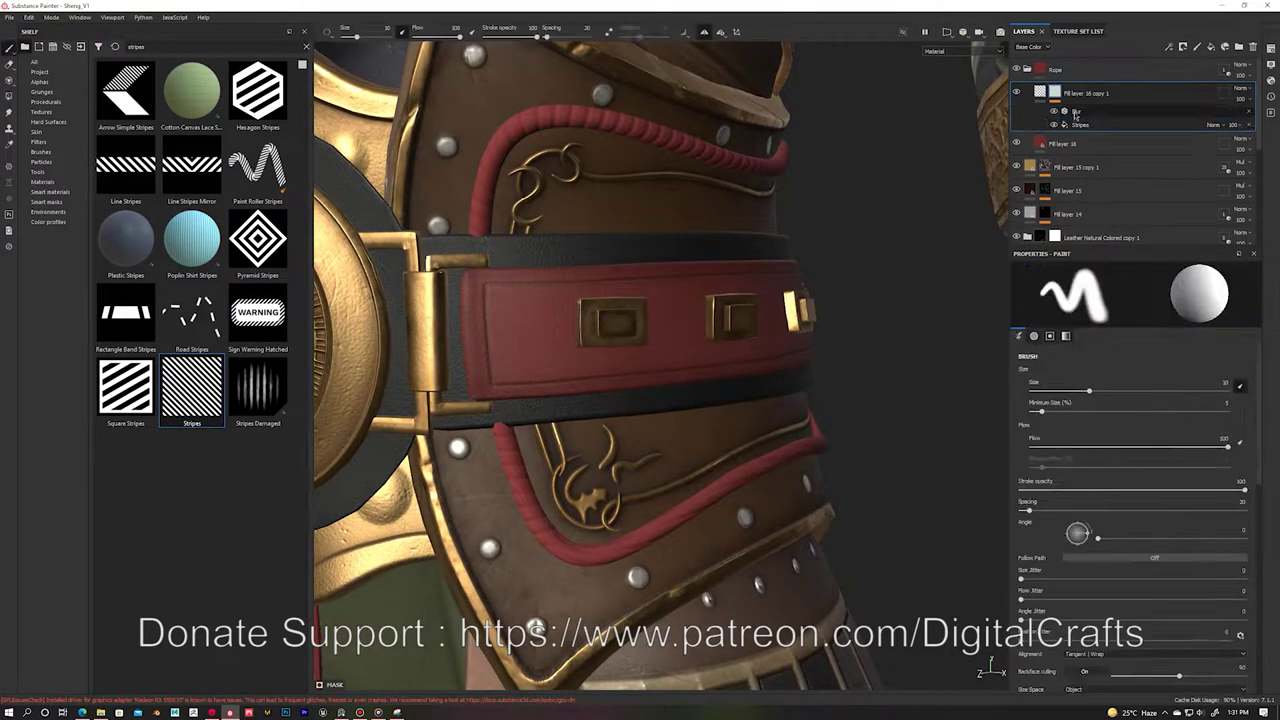
Step: Add a second multiplied Stripes pattern above the Blur, with width tuned near 0.83
{"action": "left_click", "coordinate": [1080, 124]}
{"action": "left_click_drag", "start_coordinate": [1080, 124], "coordinate": [1080, 111]}
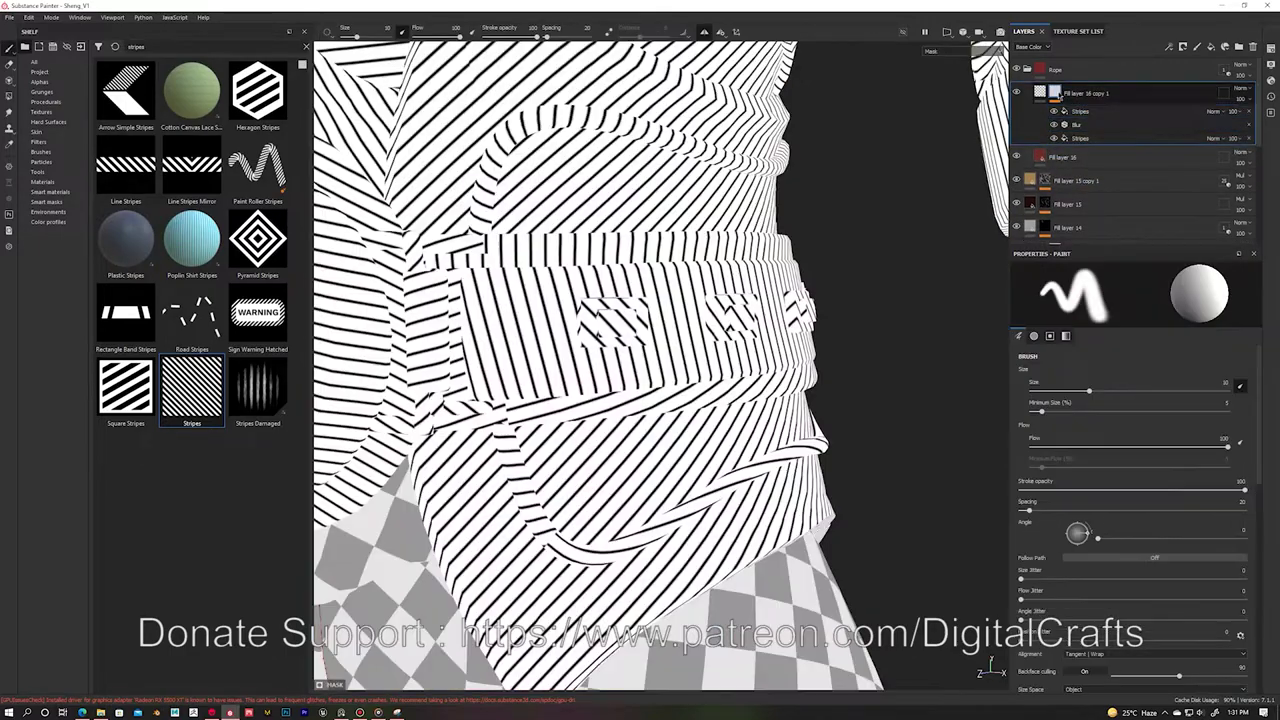
{"action": "left_click", "coordinate": [1044, 548]}
{"action": "mouse_move", "coordinate": [1140, 589]}
{"action": "left_mouse_down"}
{"action": "mouse_move", "coordinate": [1226, 589]}
{"action": "mouse_move", "coordinate": [1209, 589]}
{"action": "left_mouse_up"}
{"action": "left_click_drag", "start_coordinate": [1036, 609], "coordinate": [1146, 612]}
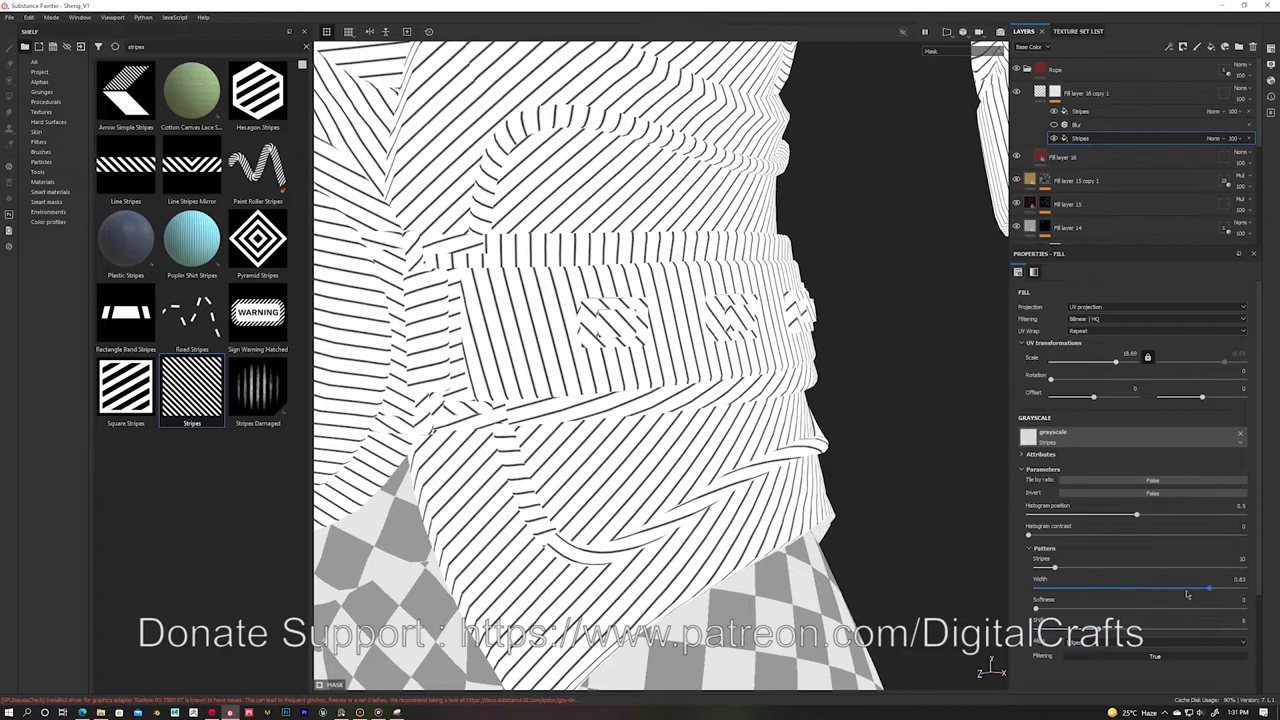
{"action": "left_click_drag", "start_coordinate": [1119, 591], "coordinate": [1095, 589]}
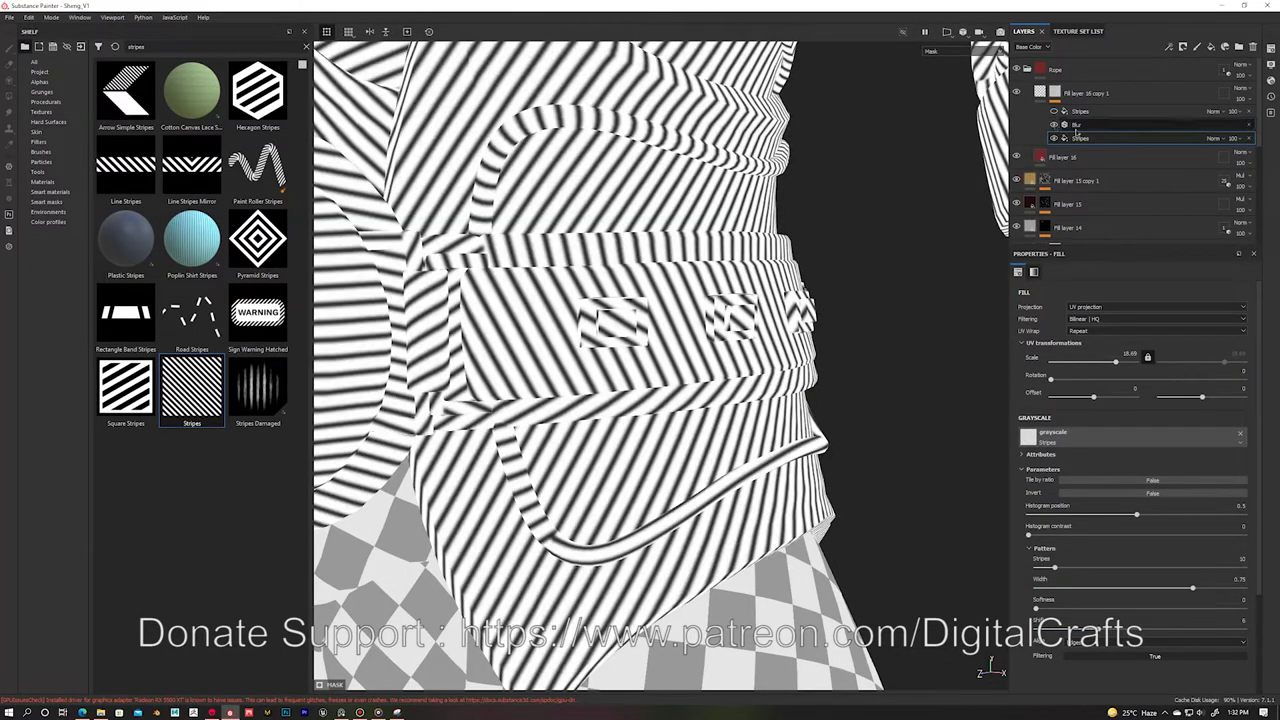
Step: Add a Levels effect above the Blur and raise its contrast on the stripes
{"action": "left_click", "coordinate": [1077, 124]}
{"action": "right_click", "coordinate": [1075, 124]}
{"action": "left_click", "coordinate": [1110, 180]}
{"action": "mouse_move", "coordinate": [1136, 296]}
{"action": "left_mouse_down"}
{"action": "mouse_move", "coordinate": [1150, 296]}
{"action": "mouse_move", "coordinate": [1086, 296]}
{"action": "left_mouse_up"}
Step: Widen the top Stripes slightly and raise the rope layer's height to 0.0526
{"action": "left_click", "coordinate": [1080, 151]}
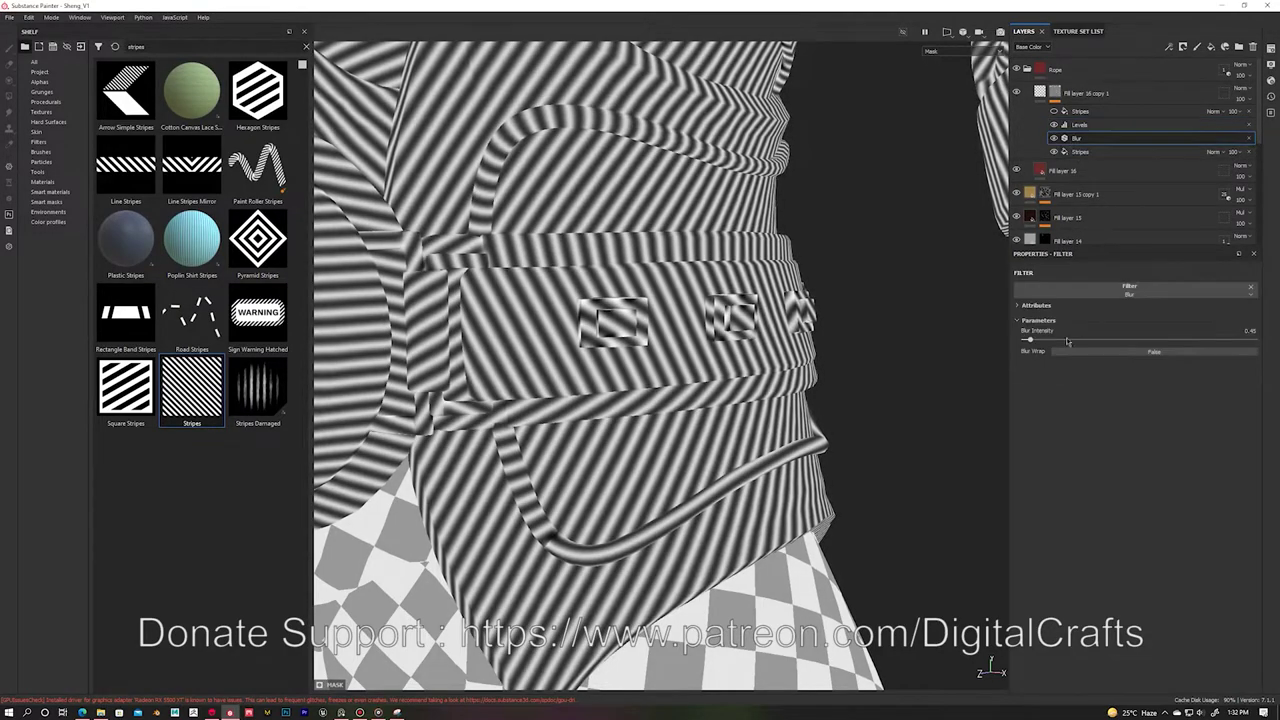
{"action": "left_click_drag", "start_coordinate": [1212, 590], "coordinate": [1228, 590]}
{"action": "left_click", "coordinate": [1085, 93]}
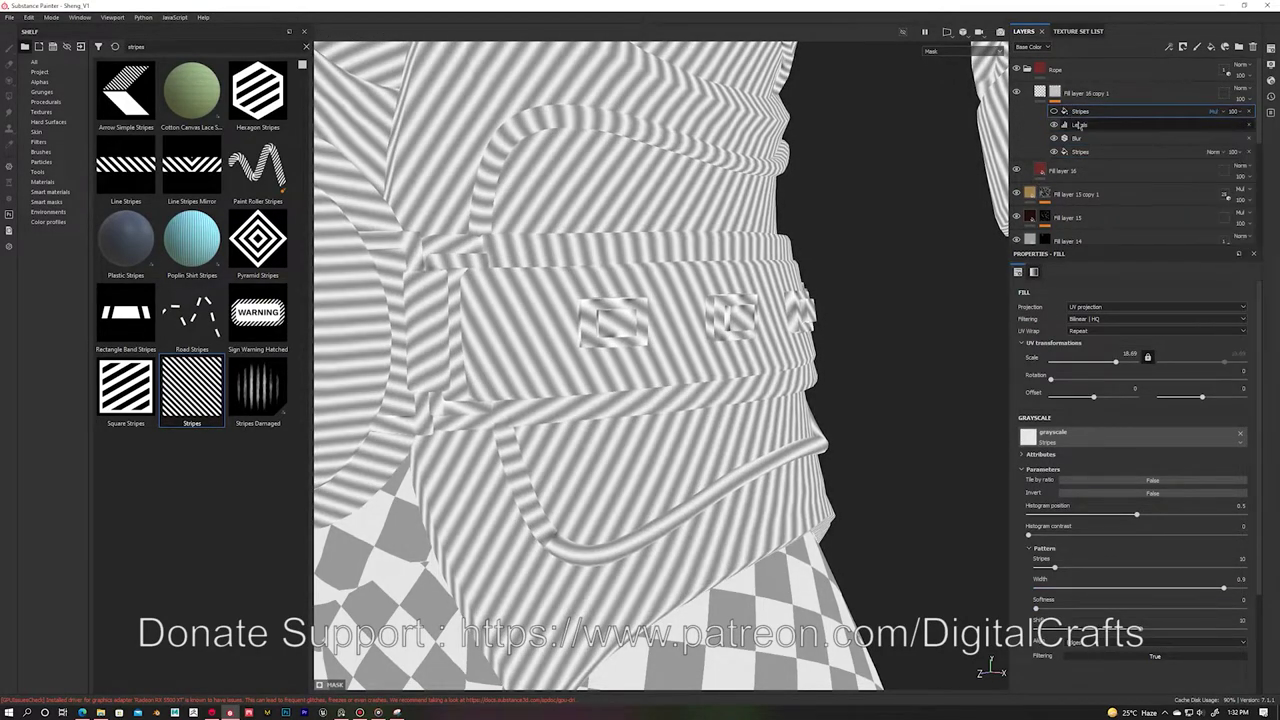
{"action": "left_click_drag", "start_coordinate": [785, 345], "coordinate": [830, 340], "text": "alt"}
{"action": "left_click_drag", "start_coordinate": [1131, 509], "coordinate": [1134, 509]}
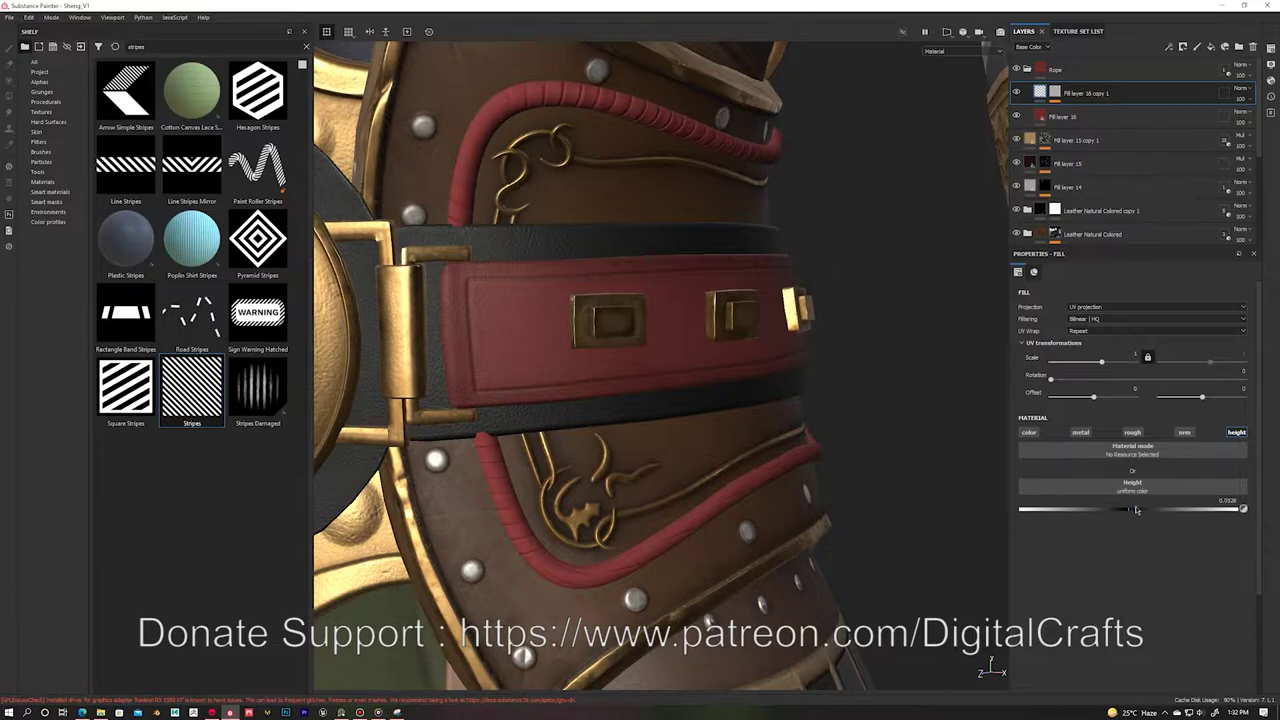
Step: Add a Paint effect to the mask and duplicate the rope layer as Fill layer 16 copy 2
{"action": "right_click", "coordinate": [1205, 92]}
{"action": "left_click", "coordinate": [1160, 190]}
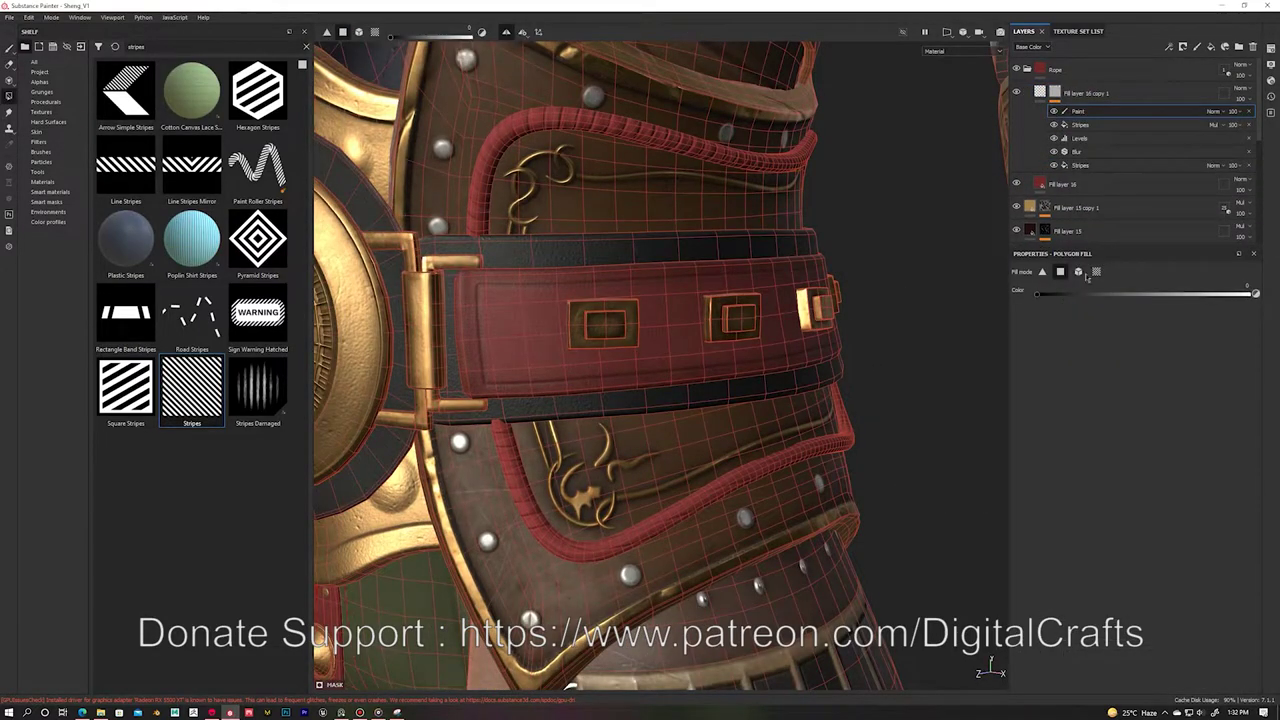
{"action": "key", "text": "ctrl+d"}
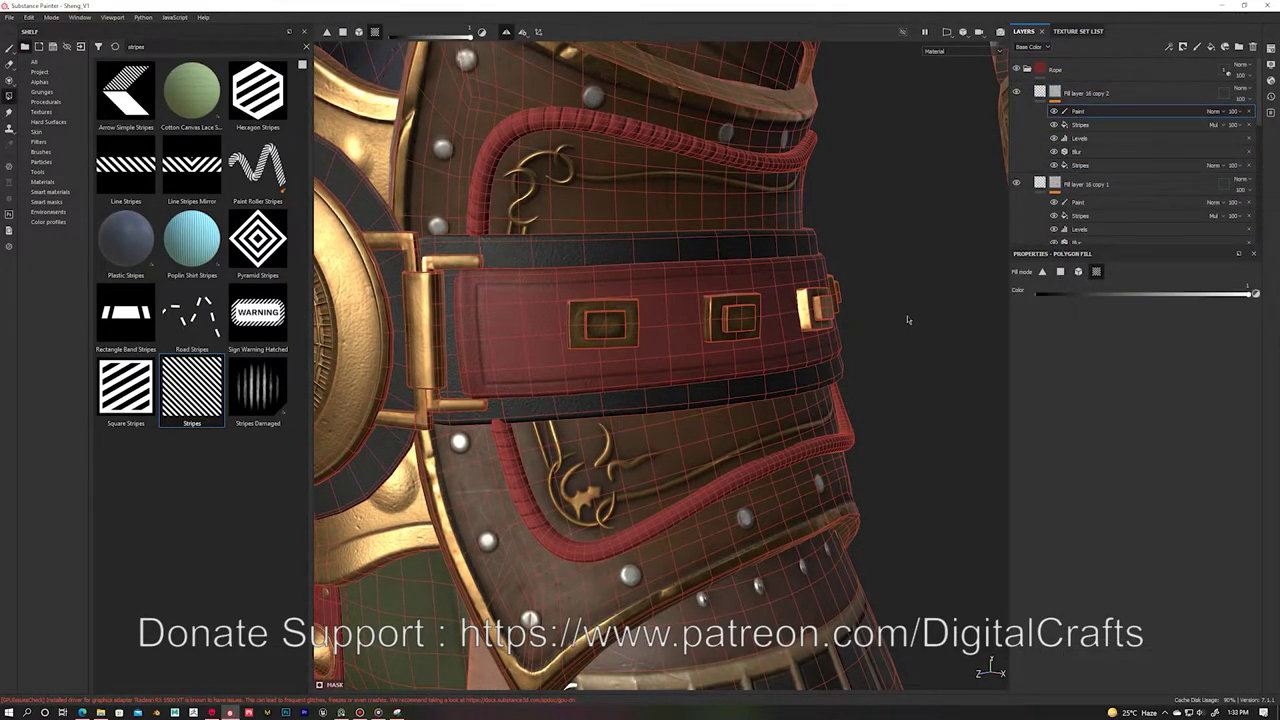
{"action": "left_click", "coordinate": [1055, 92], "text": "alt"}
{"action": "left_click", "coordinate": [1055, 92], "text": "alt"}
Step: Undo and redo to return to Fill layer 16 copy 2's Stripes settings
{"action": "right_click", "coordinate": [1077, 93]}
{"action": "key", "text": "Escape"}
{"action": "key", "text": "ctrl+z"}
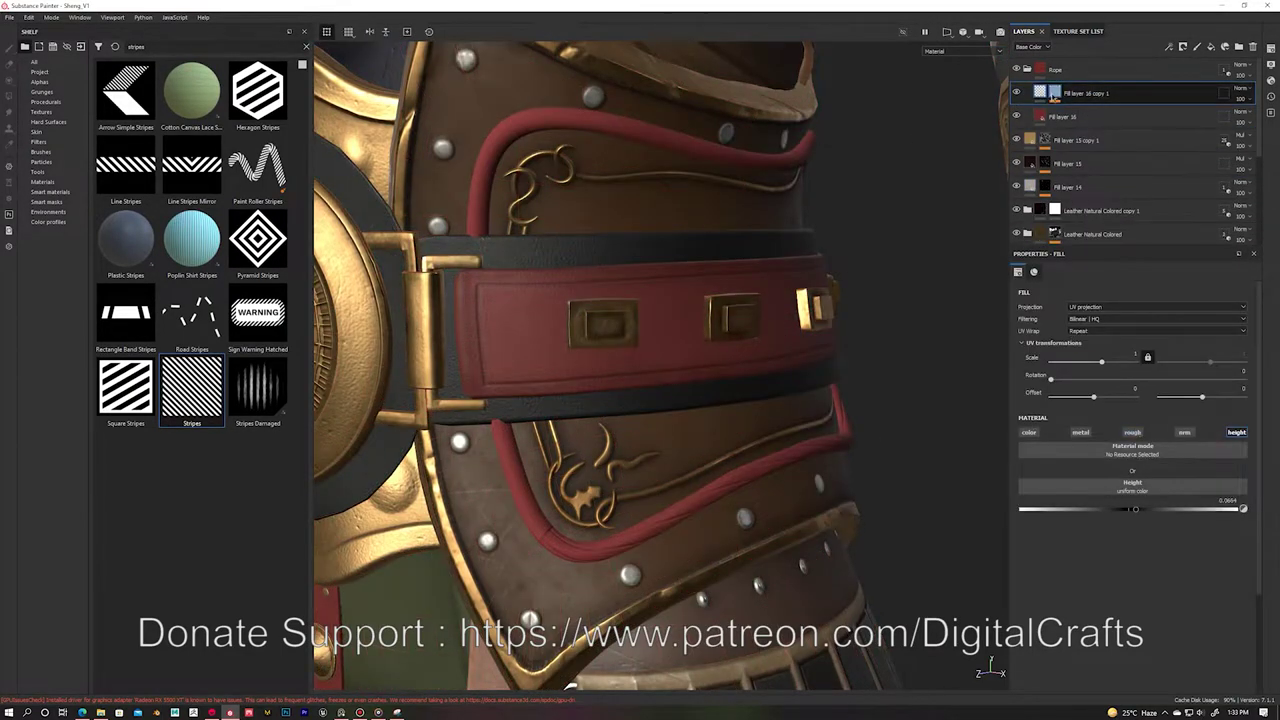
{"action": "left_click", "coordinate": [1055, 93]}
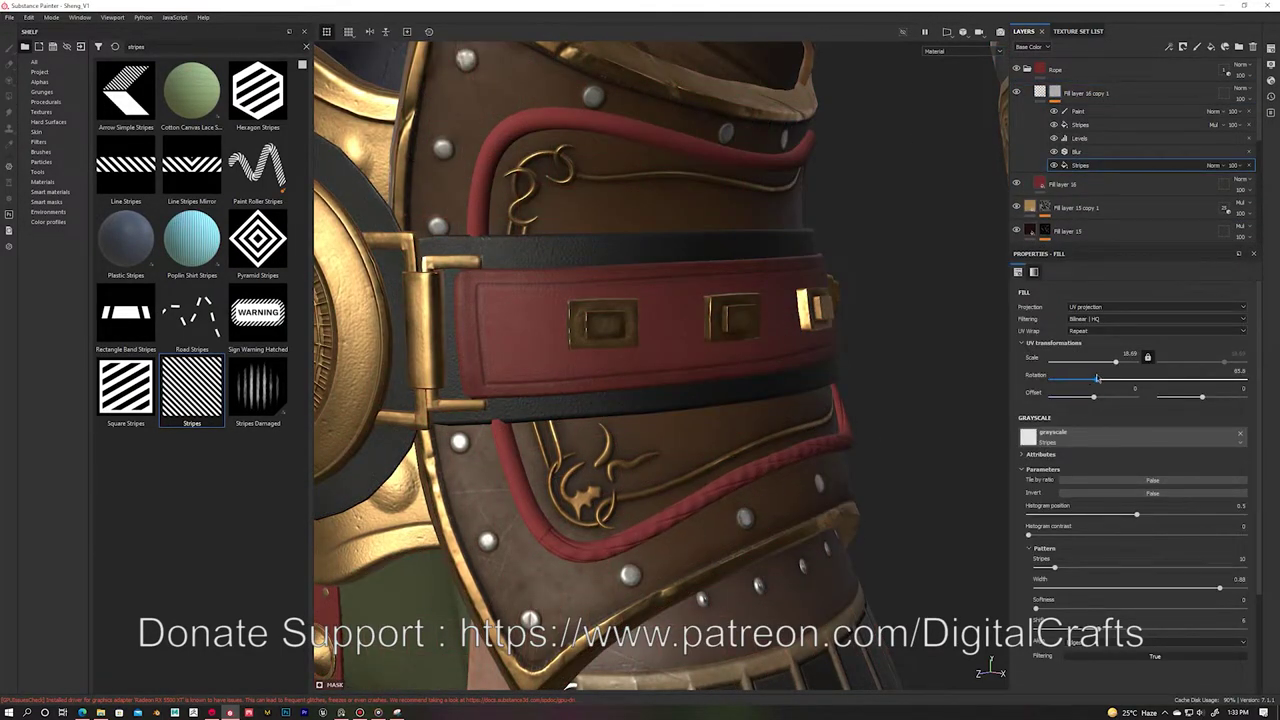
{"action": "key", "text": "ctrl+z"}
{"action": "key", "text": "ctrl+z"}
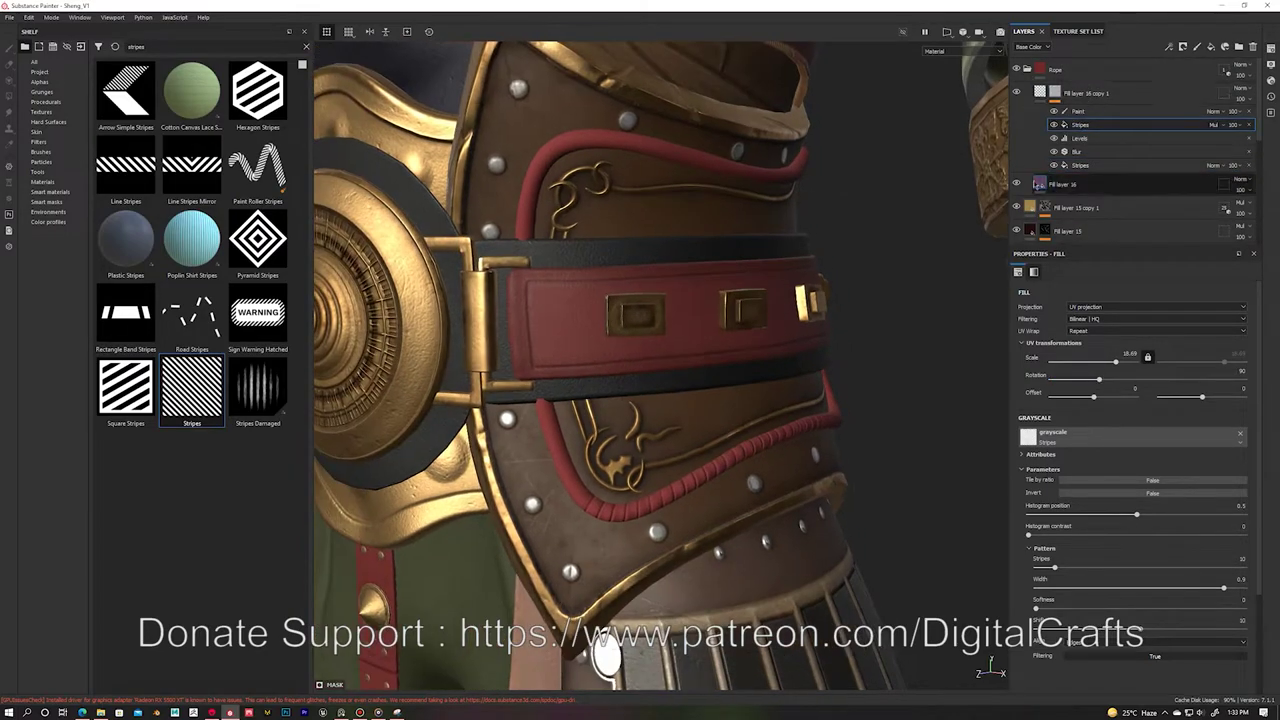
{"action": "key", "text": "ctrl+z"}
{"action": "key", "text": "ctrl+z"}
{"action": "right_click", "coordinate": [1247, 113]}
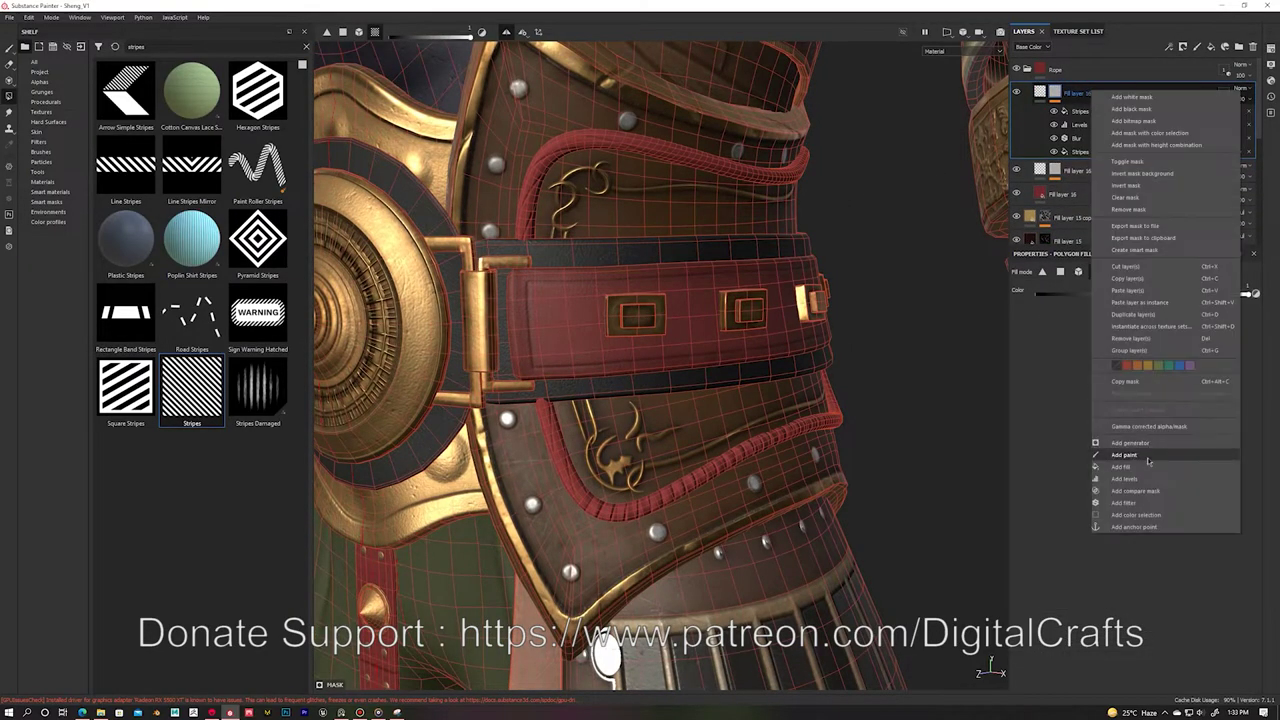
{"action": "key", "text": "Escape"}
{"action": "key", "text": "ctrl+y"}
{"action": "key", "text": "ctrl+y"}
{"action": "key", "text": "ctrl+y"}
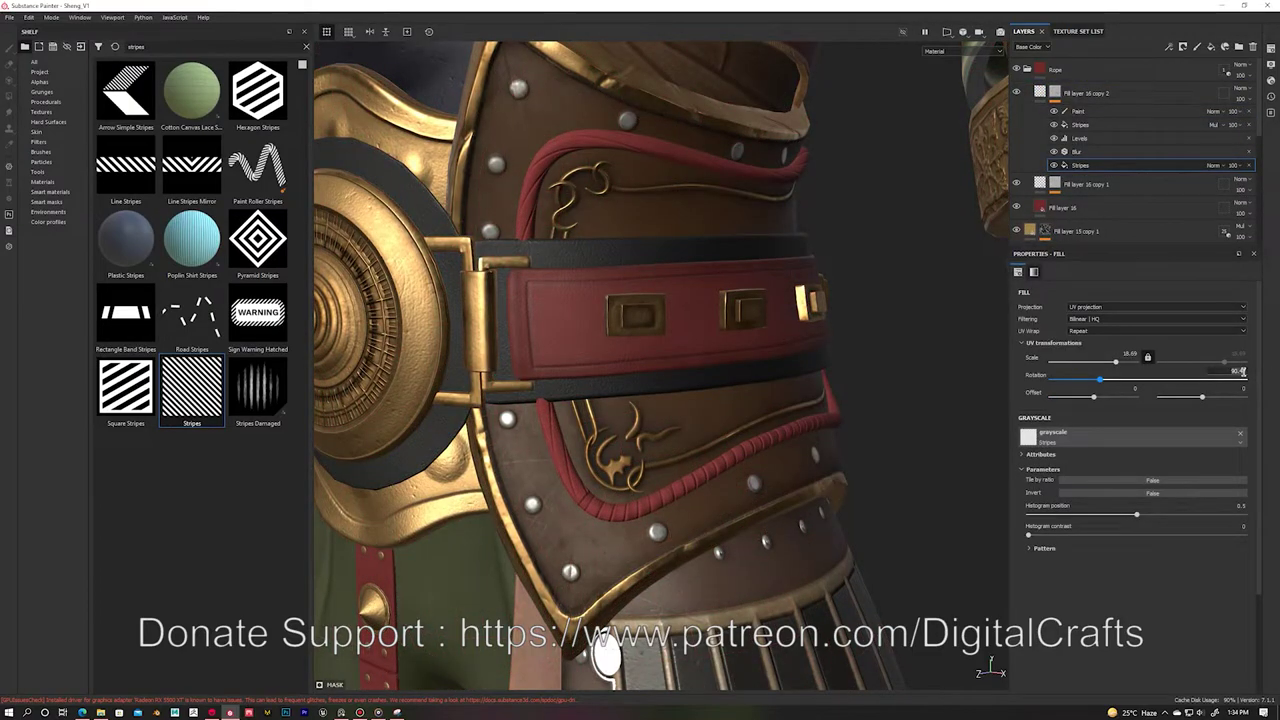
Step: Rotate the lower Stripes pattern to 35 and view the character from the front
{"action": "left_click", "coordinate": [1086, 127]}
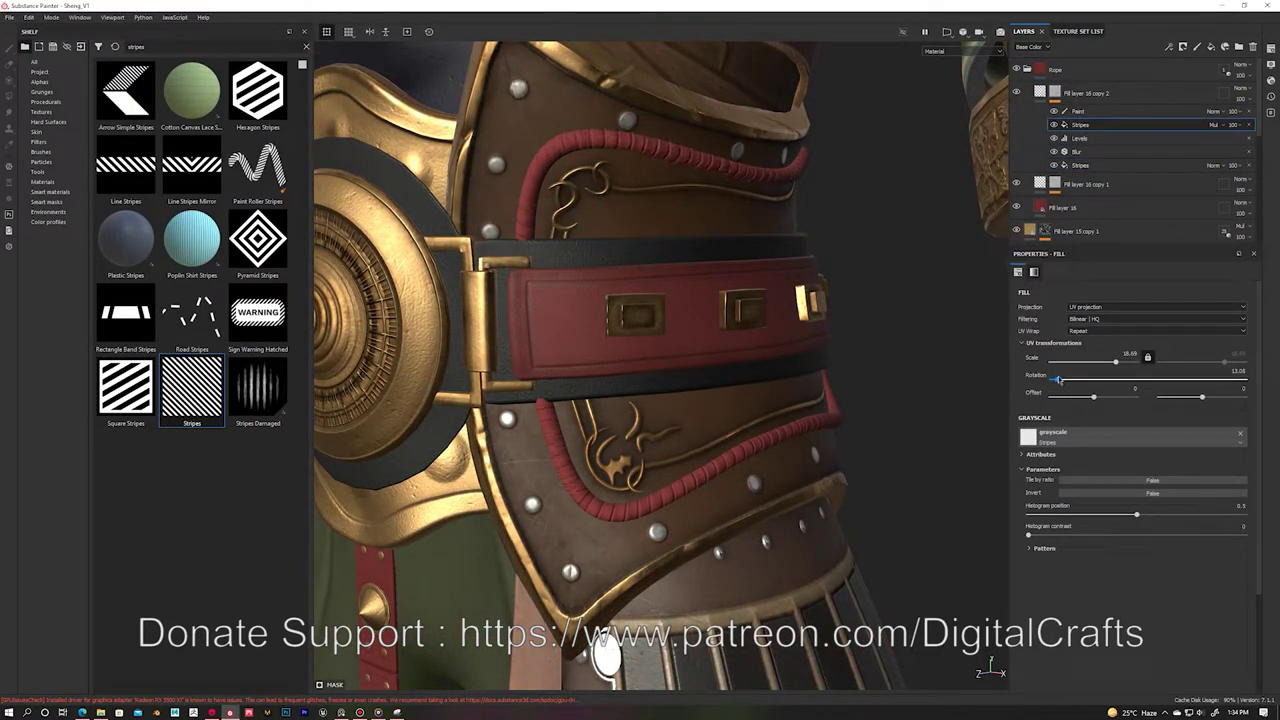
{"action": "left_click", "coordinate": [1080, 165]}
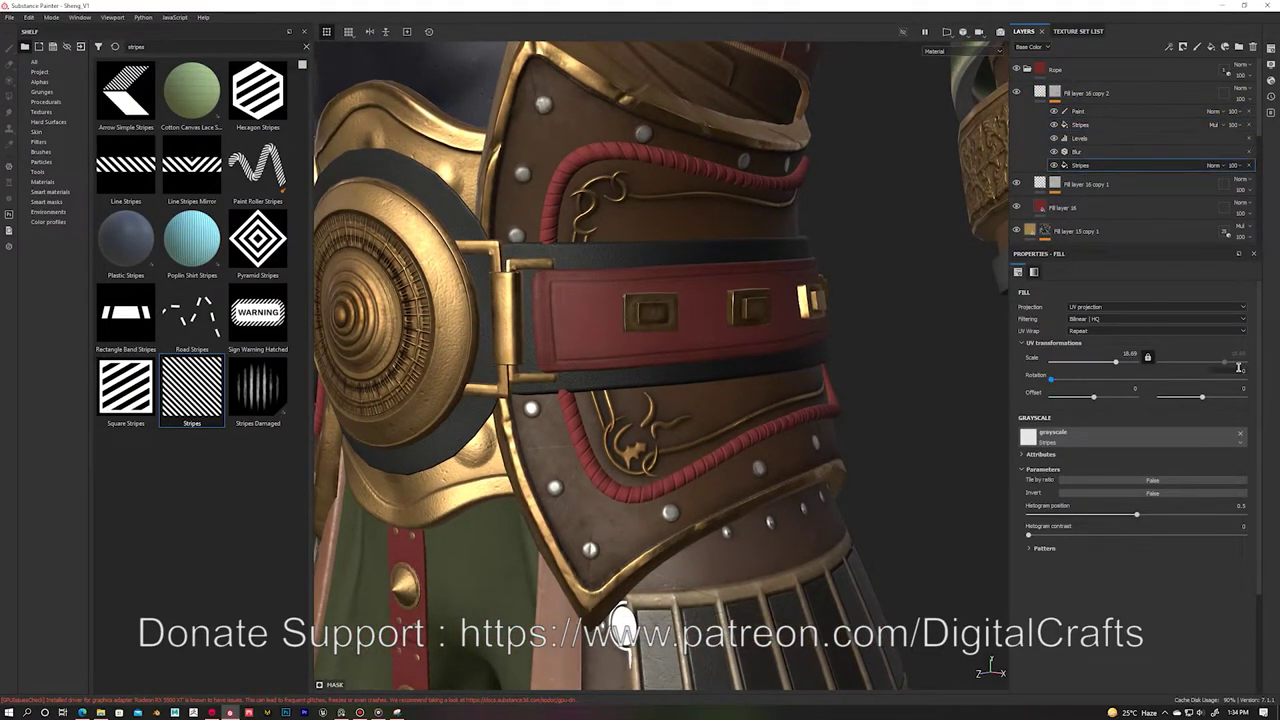
{"action": "left_click_drag", "start_coordinate": [600, 300], "coordinate": [716, 228], "text": "alt"}
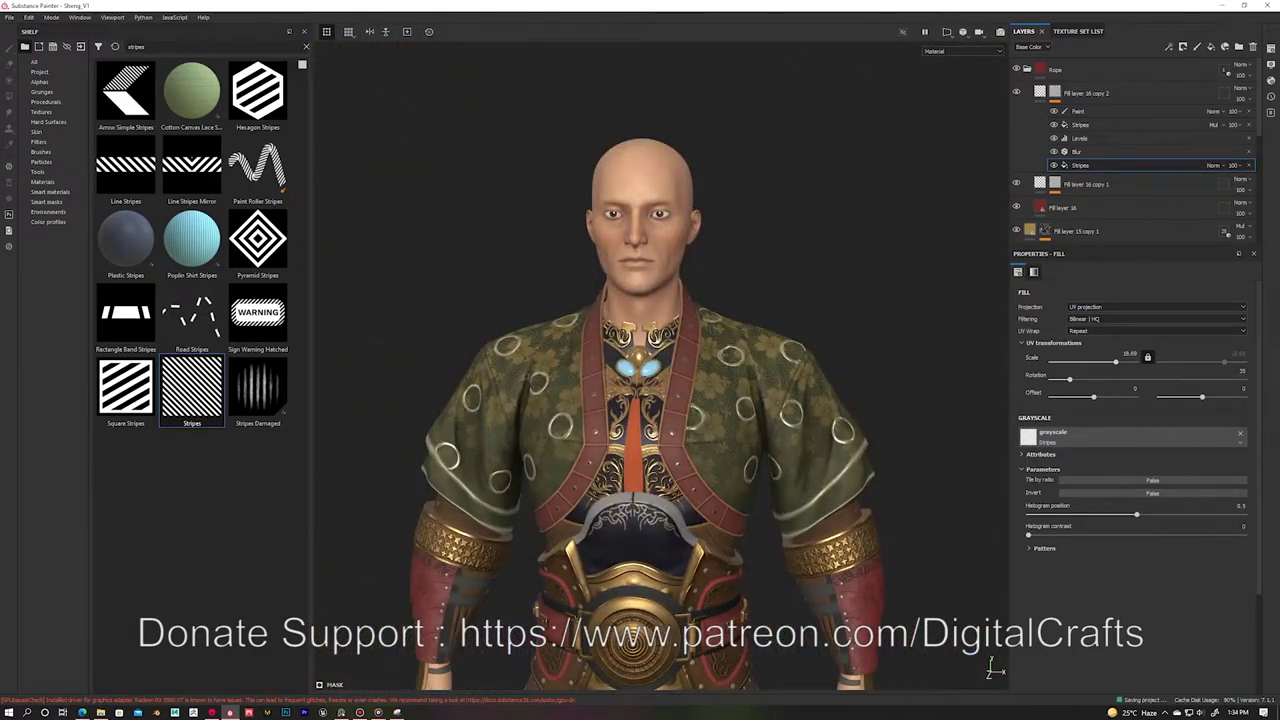